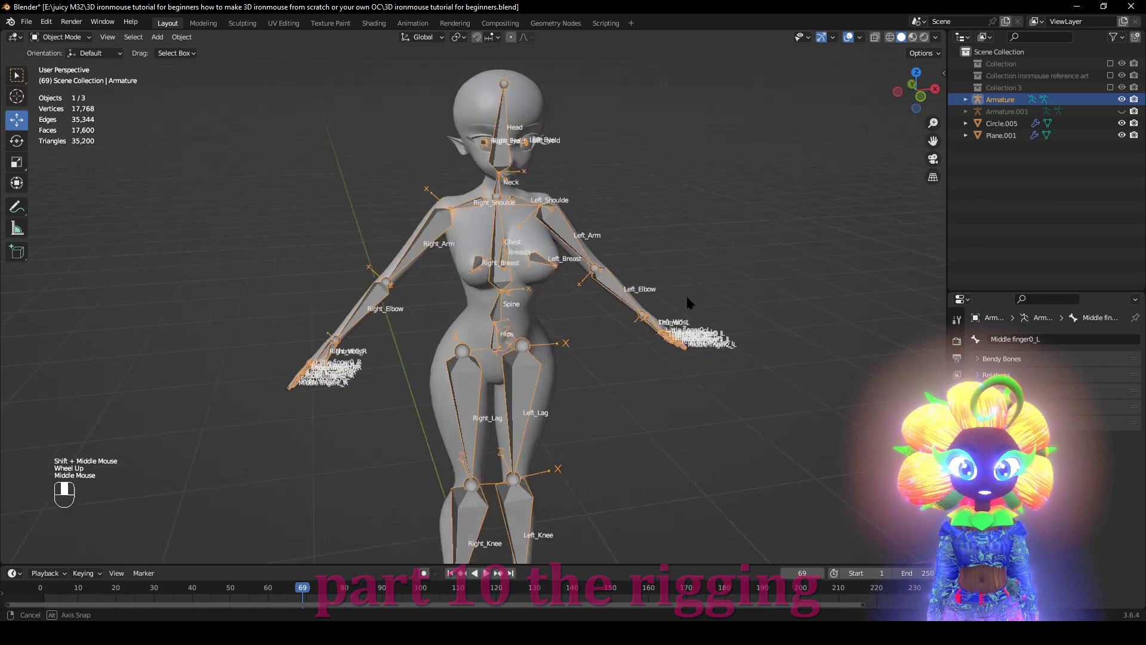
{"action": "middle_click_drag", "start_coordinate": [615, 478], "coordinate": [617, 336], "text": "shift"}
{"action": "scroll", "coordinate": [619, 316], "scroll_direction": "down", "scroll_amount": 2}
{"action": "key", "text": "Tab"}
{"action": "key", "text": "a"}
{"action": "key", "text": "KP_Divide"}
{"action": "scroll", "coordinate": [594, 338], "scroll_direction": "up", "scroll_amount": 2}
{"action": "scroll", "coordinate": [568, 331], "scroll_direction": "down", "scroll_amount": 1}
{"action": "key", "text": "KP_1"}
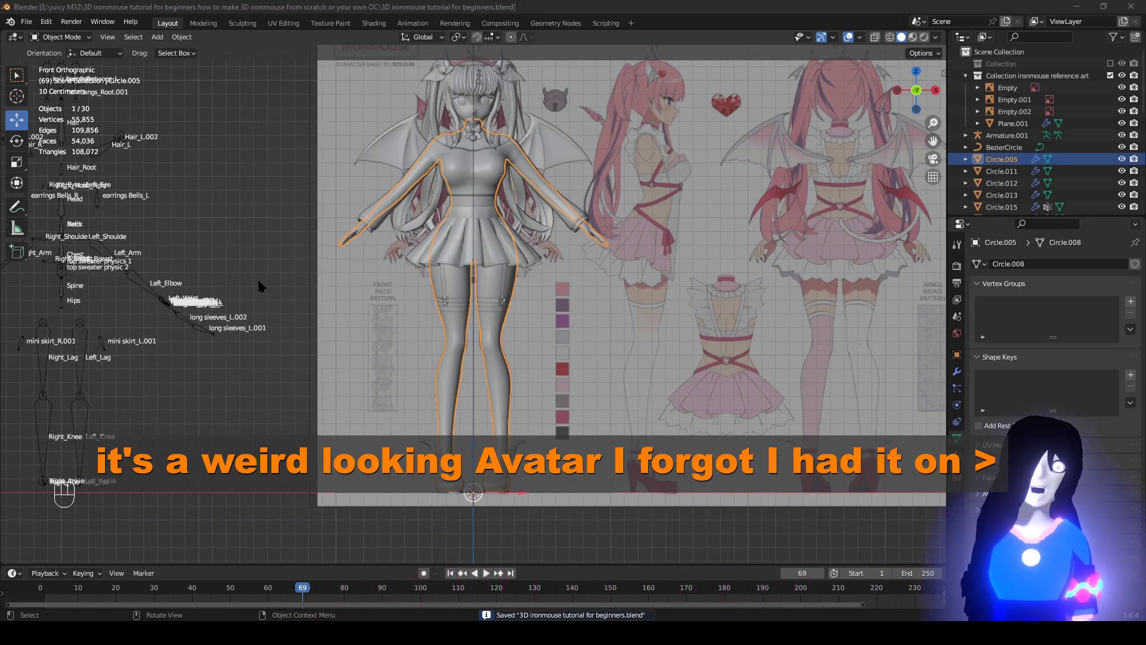
Select the reference armature beside the character and show only its first bone layer.
{"action": "scroll", "coordinate": [258, 281], "scroll_direction": "down", "scroll_amount": 1}
{"action": "middle_click_drag", "start_coordinate": [258, 281], "coordinate": [743, 314]}
{"action": "scroll", "coordinate": [267, 297], "scroll_direction": "up", "scroll_amount": 2}
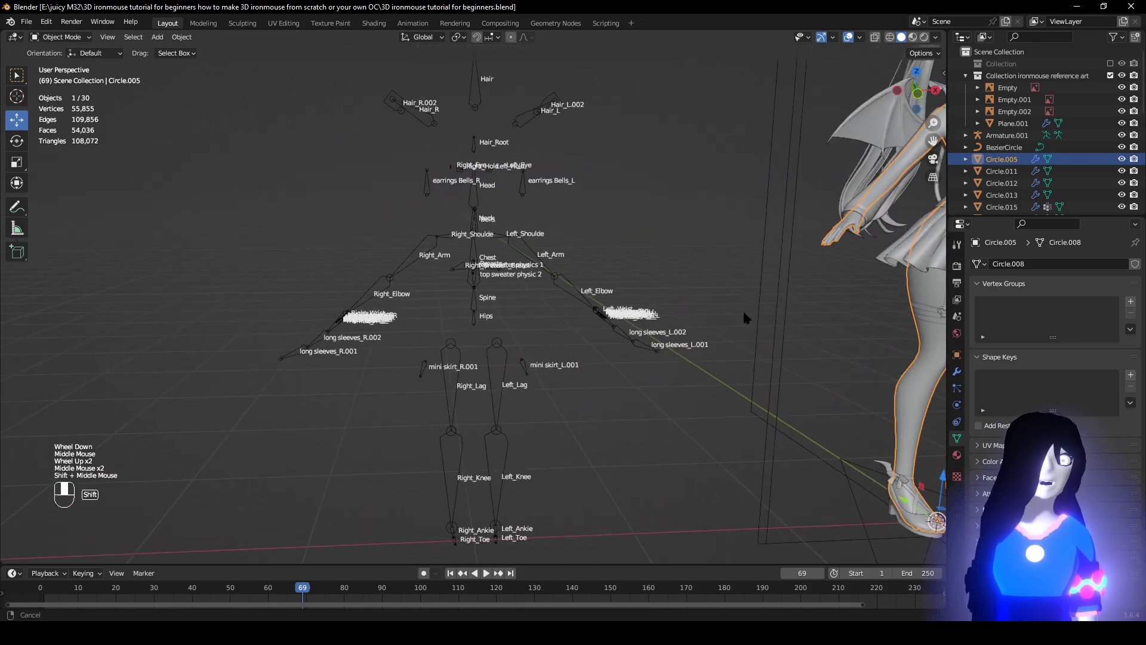
{"action": "scroll", "coordinate": [685, 336], "scroll_direction": "up", "scroll_amount": 1}
{"action": "left_click", "coordinate": [642, 269]}
{"action": "middle_click_drag", "start_coordinate": [642, 269], "coordinate": [602, 285]}
{"action": "scroll", "coordinate": [601, 285], "scroll_direction": "down", "scroll_amount": 2}
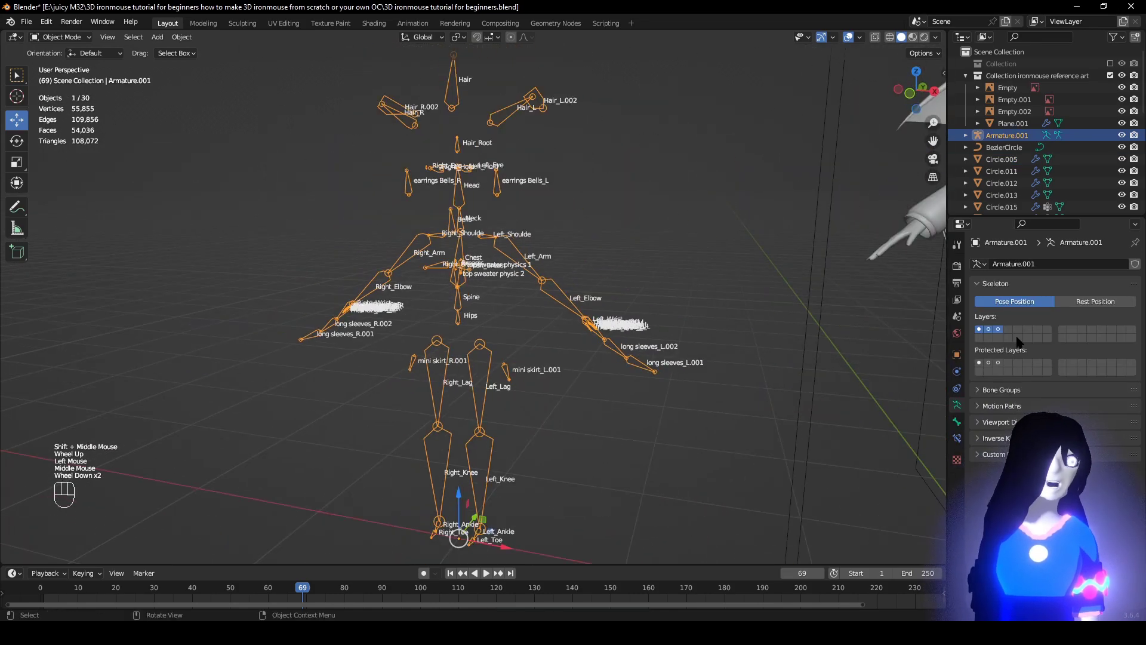
{"action": "middle_click_drag", "start_coordinate": [451, 120], "coordinate": [433, 167], "text": "shift"}
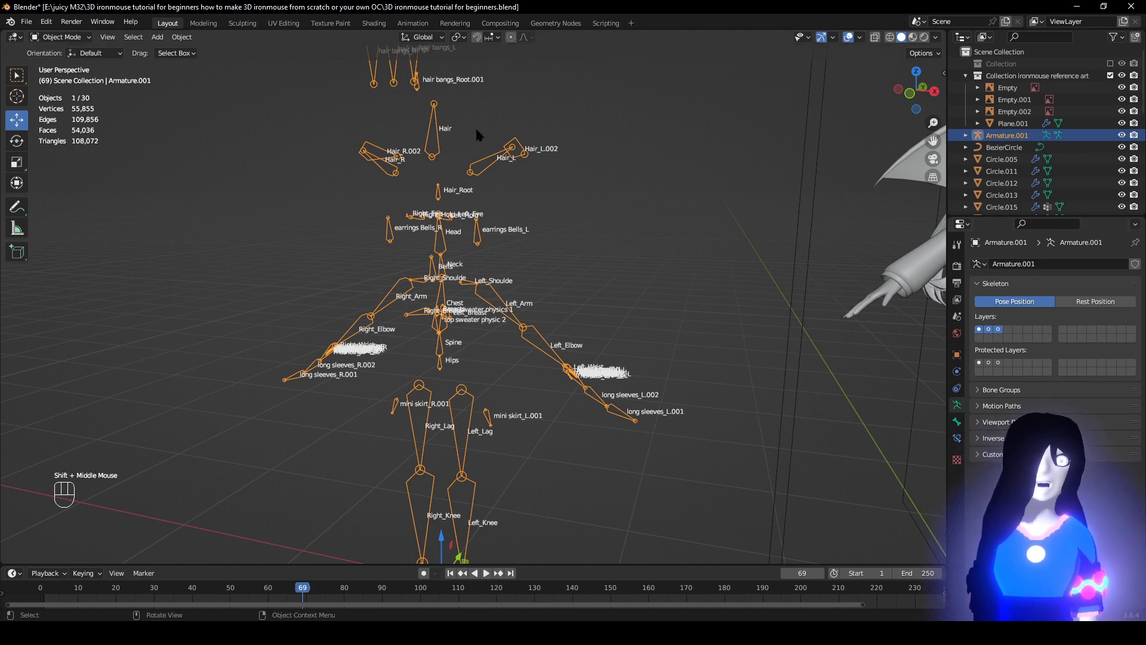
{"action": "left_click", "coordinate": [979, 327]}
Examine the reference armature's leg, foot, torso, shoulder and arm bones up close.
{"action": "middle_click_drag", "start_coordinate": [675, 343], "coordinate": [675, 216], "text": "shift"}
{"action": "scroll", "coordinate": [552, 361], "scroll_direction": "up", "scroll_amount": 1}
{"action": "middle_click_drag", "start_coordinate": [535, 412], "coordinate": [535, 404], "text": "shift"}
{"action": "scroll", "coordinate": [535, 408], "scroll_direction": "up", "scroll_amount": 4}
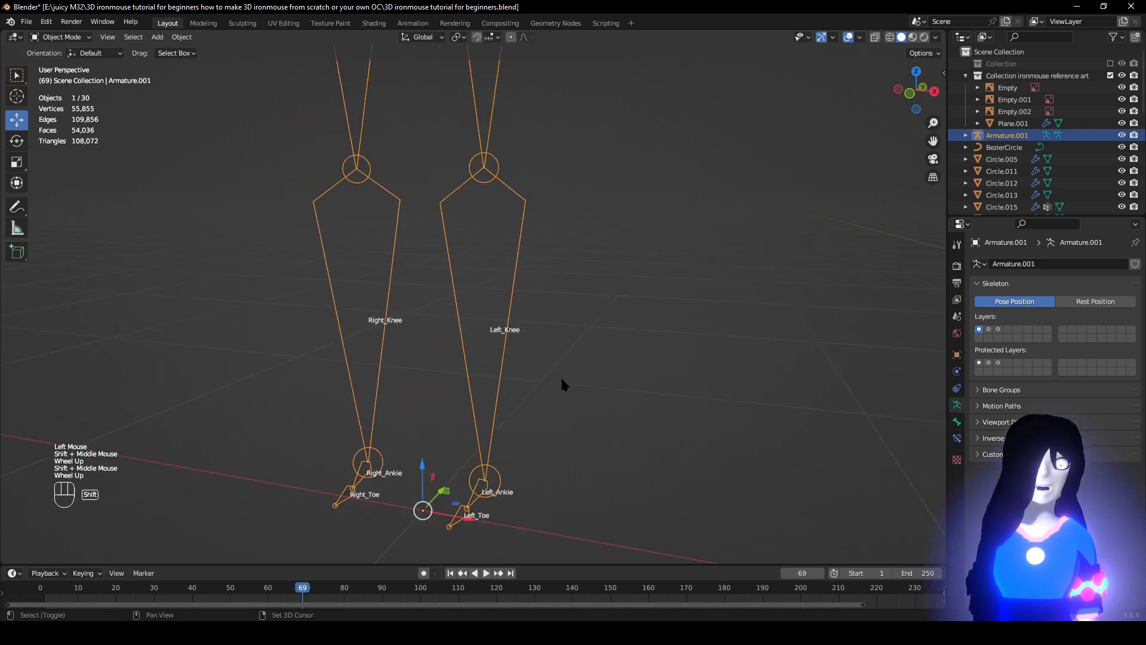
{"action": "middle_click_drag", "start_coordinate": [532, 127], "coordinate": [514, 482], "text": "shift"}
{"action": "scroll", "coordinate": [514, 418], "scroll_direction": "down", "scroll_amount": 2}
{"action": "middle_click_drag", "start_coordinate": [516, 250], "coordinate": [489, 462], "text": "shift"}
{"action": "scroll", "coordinate": [504, 449], "scroll_direction": "up", "scroll_amount": 1}
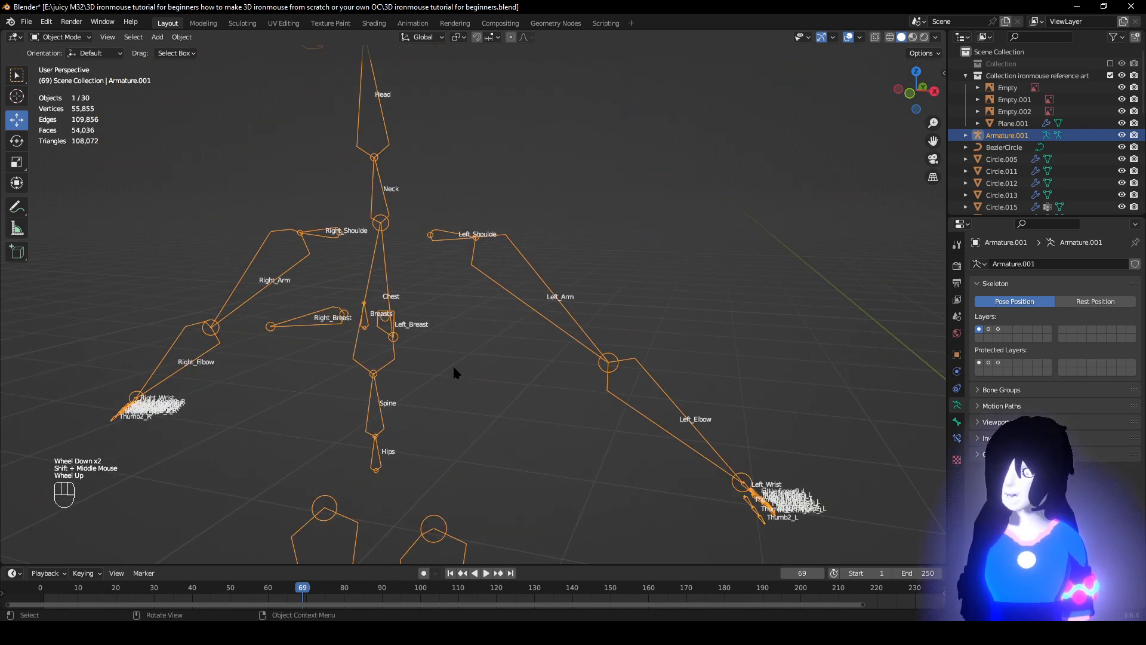
{"action": "middle_click_drag", "start_coordinate": [453, 367], "coordinate": [505, 379]}
{"action": "middle_click_drag", "start_coordinate": [480, 219], "coordinate": [477, 434], "text": "shift"}
{"action": "middle_click_drag", "start_coordinate": [479, 382], "coordinate": [465, 353]}
{"action": "middle_click_drag", "start_coordinate": [472, 413], "coordinate": [524, 248], "text": "shift"}
{"action": "scroll", "coordinate": [513, 300], "scroll_direction": "up", "scroll_amount": 1}
{"action": "middle_click_drag", "start_coordinate": [540, 425], "coordinate": [533, 422]}
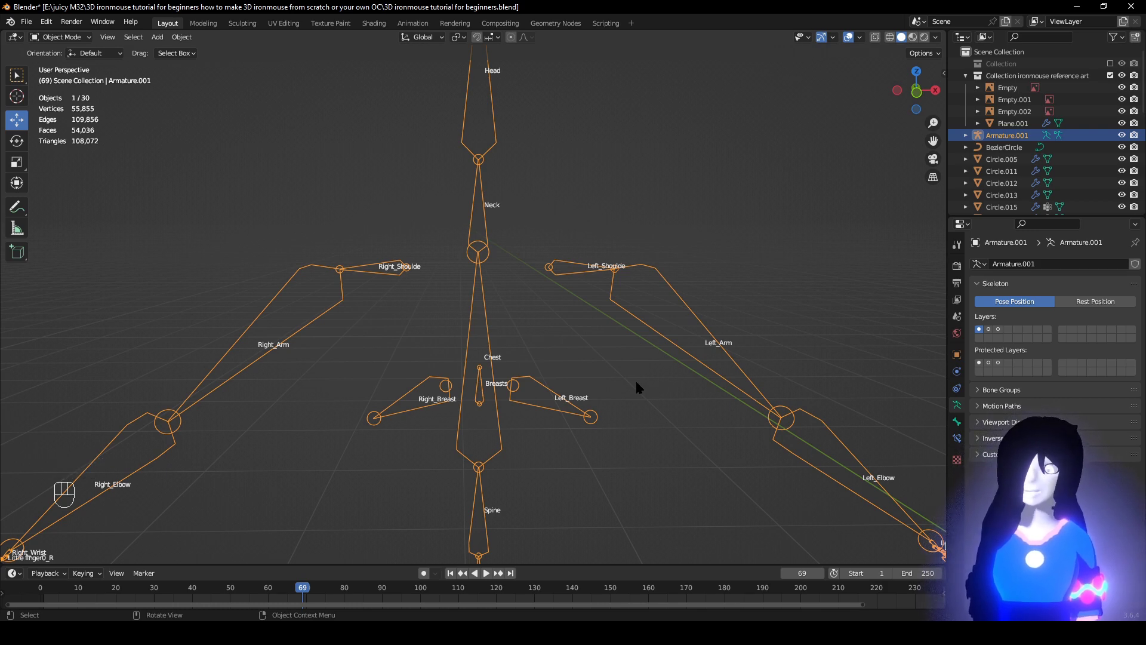
{"action": "scroll", "coordinate": [636, 383], "scroll_direction": "down", "scroll_amount": 2}
{"action": "middle_click_drag", "start_coordinate": [637, 385], "coordinate": [617, 394]}
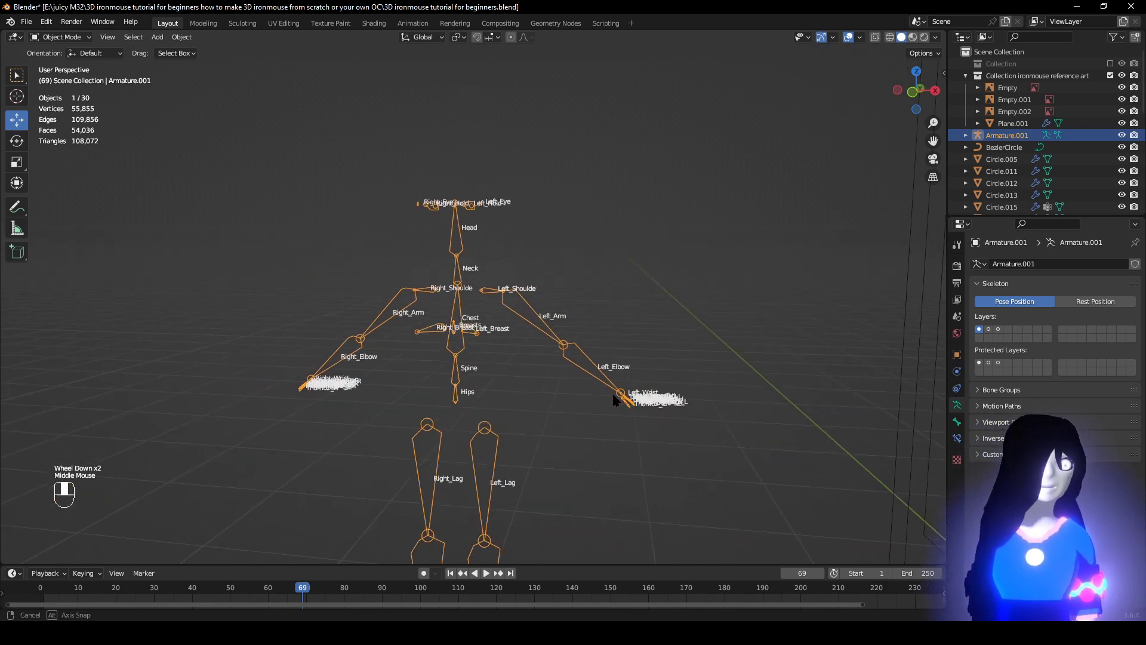
Examine the reference armature's hand and finger bones, and compare the full skeleton with the character from the front.
{"action": "middle_click_drag", "start_coordinate": [594, 474], "coordinate": [340, 299], "text": "shift"}
{"action": "scroll", "coordinate": [410, 272], "scroll_direction": "up", "scroll_amount": 2}
{"action": "scroll", "coordinate": [490, 361], "scroll_direction": "up", "scroll_amount": 1}
{"action": "middle_click_drag", "start_coordinate": [307, 144], "coordinate": [469, 434], "text": "shift"}
{"action": "scroll", "coordinate": [409, 404], "scroll_direction": "down", "scroll_amount": 6}
{"action": "middle_click_drag", "start_coordinate": [597, 403], "coordinate": [633, 405]}
{"action": "middle_click_drag", "start_coordinate": [633, 405], "coordinate": [579, 402]}
{"action": "scroll", "coordinate": [573, 400], "scroll_direction": "down", "scroll_amount": 2}
{"action": "middle_click_drag", "start_coordinate": [567, 398], "coordinate": [495, 412], "text": "shift"}
{"action": "middle_click_drag", "start_coordinate": [495, 412], "coordinate": [532, 408]}
{"action": "middle_click_drag", "start_coordinate": [603, 359], "coordinate": [531, 384], "text": "alt"}
{"action": "scroll", "coordinate": [633, 286], "scroll_direction": "up", "scroll_amount": 3}
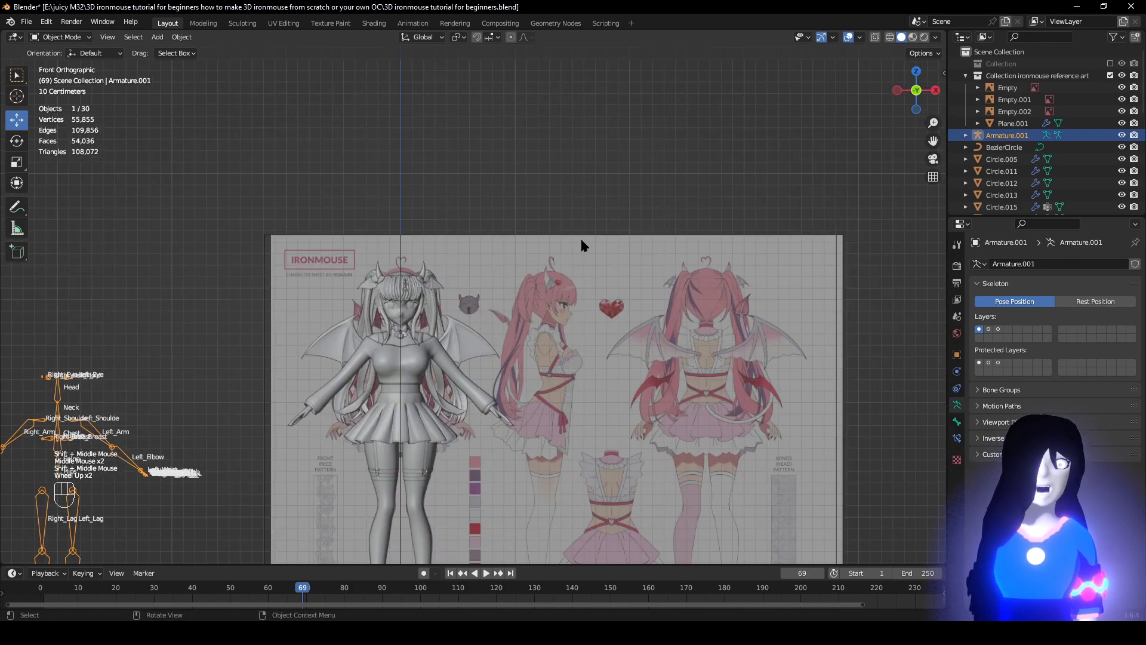
Try excluding the ironmouse reference art collection from the scene.
{"action": "left_click", "coordinate": [578, 164]}
{"action": "middle_click_drag", "start_coordinate": [578, 164], "coordinate": [703, 113], "text": "shift"}
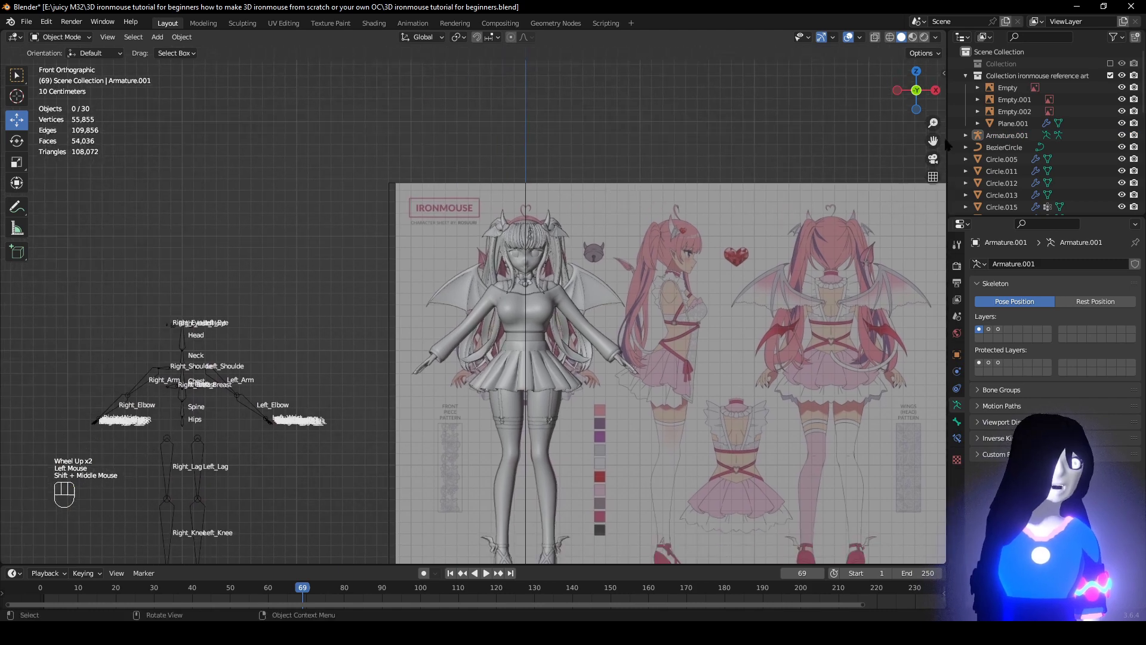
{"action": "left_click", "coordinate": [1111, 76]}
{"action": "scroll", "coordinate": [556, 261], "scroll_direction": "up", "scroll_amount": 1}
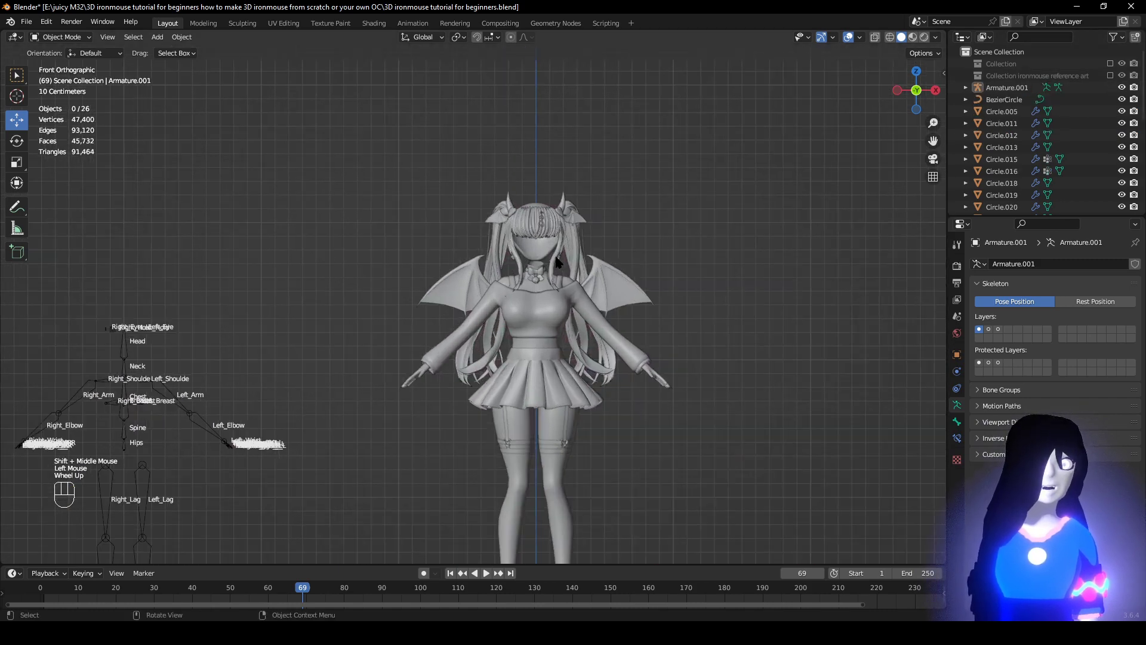
{"action": "scroll", "coordinate": [669, 274], "scroll_direction": "down", "scroll_amount": 1}
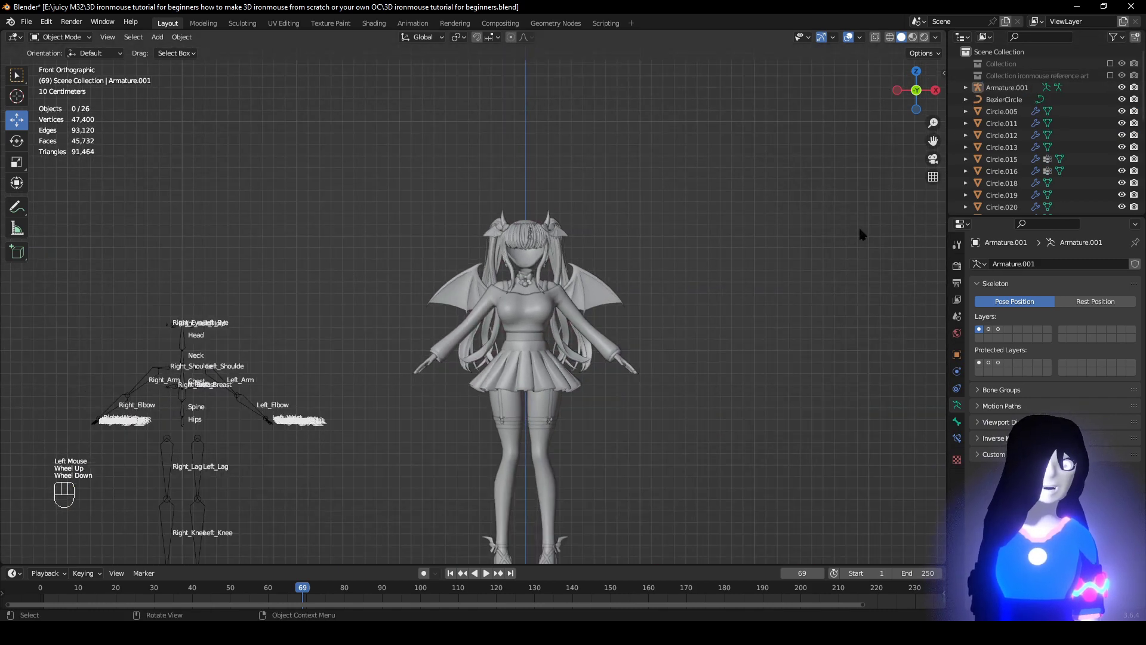
{"action": "left_click", "coordinate": [1110, 76]}
Move the head mesh into the Scene Collection and exclude the ironmouse reference art collection from the scene.
{"action": "scroll", "coordinate": [601, 304], "scroll_direction": "up", "scroll_amount": 3}
{"action": "left_click", "coordinate": [574, 242]}
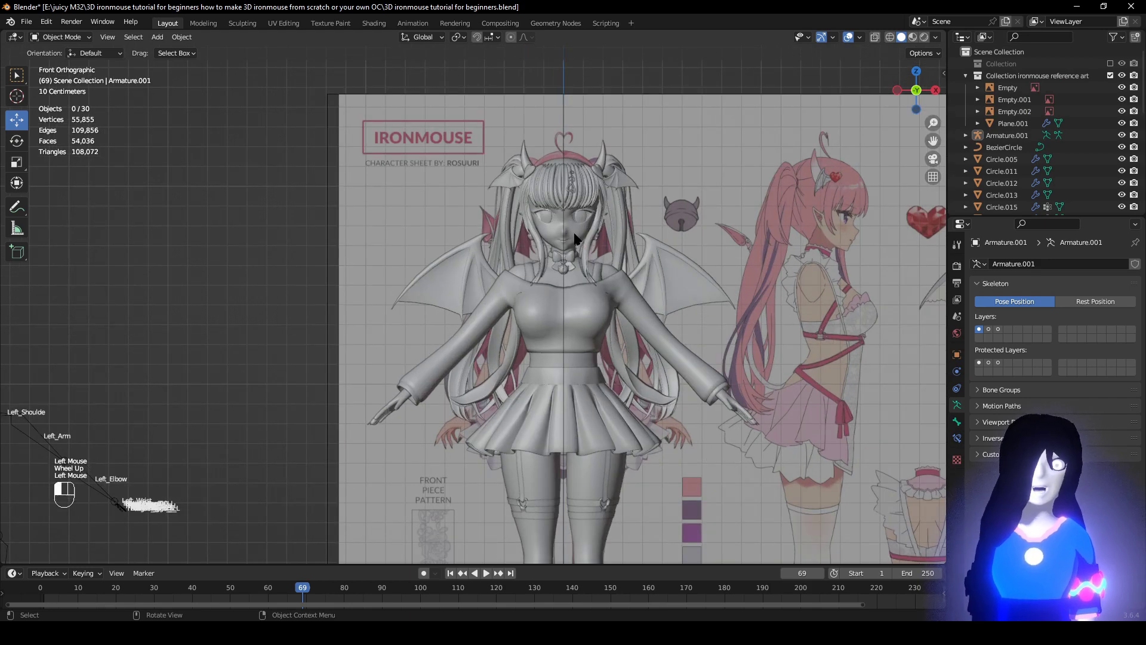
{"action": "key", "text": "m"}
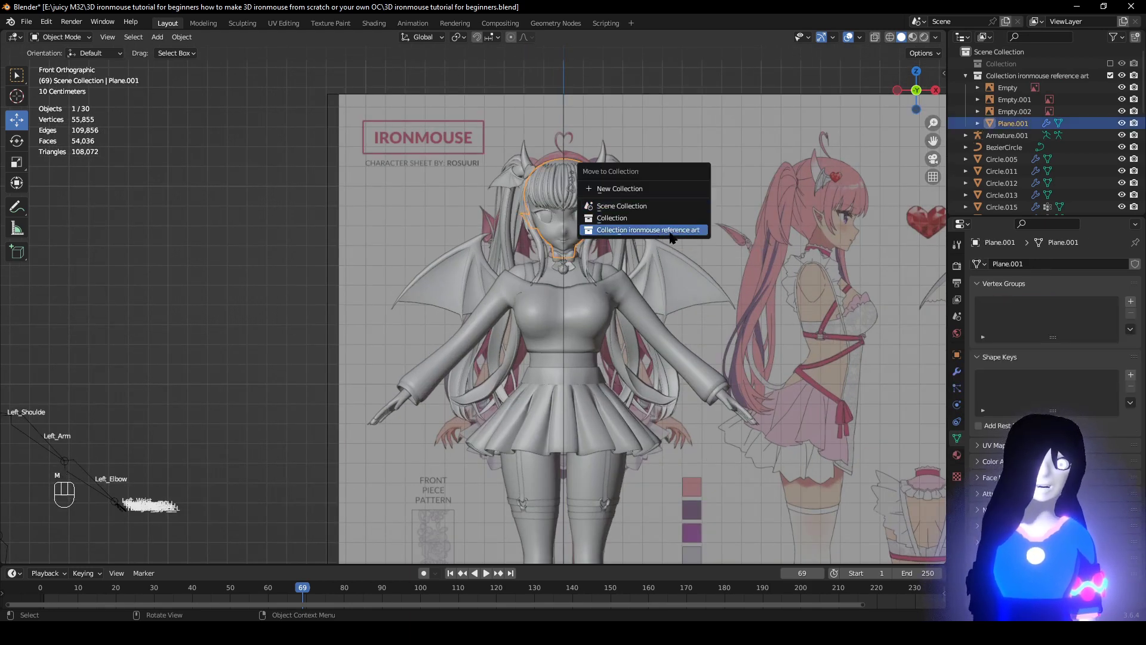
{"action": "left_click", "coordinate": [662, 209]}
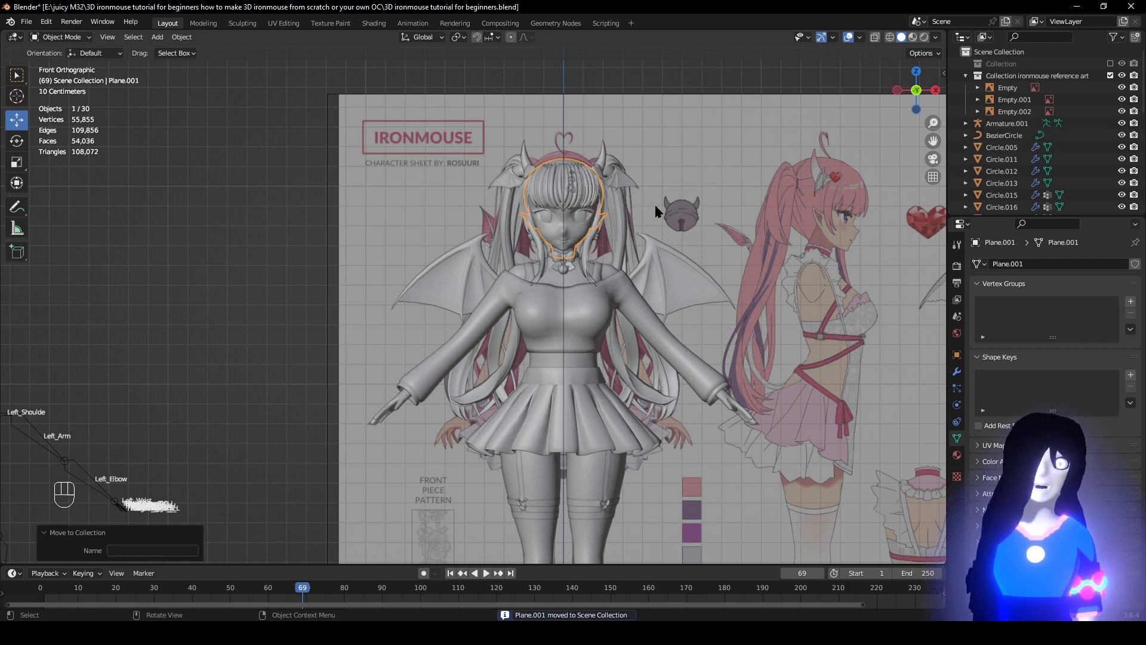
{"action": "left_click", "coordinate": [290, 237]}
{"action": "left_click", "coordinate": [1110, 75]}
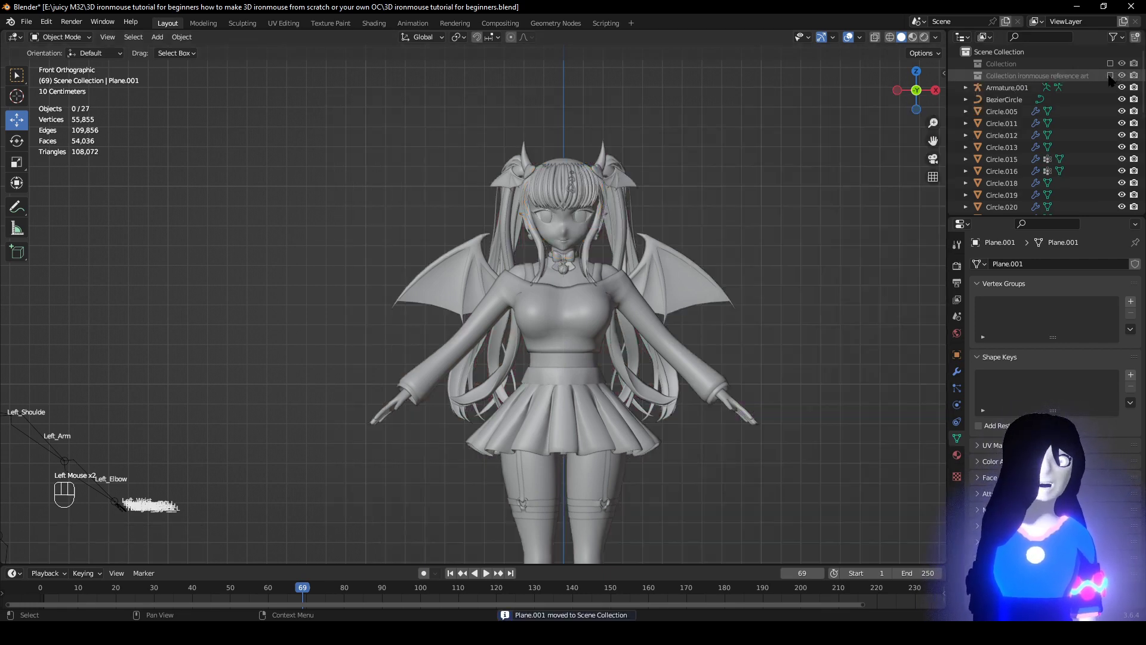
{"action": "scroll", "coordinate": [568, 235], "scroll_direction": "down", "scroll_amount": 2}
{"action": "middle_click_drag", "start_coordinate": [536, 316], "coordinate": [618, 278], "text": "shift"}
{"action": "scroll", "coordinate": [609, 283], "scroll_direction": "down", "scroll_amount": 1}
{"action": "scroll", "coordinate": [597, 290], "scroll_direction": "up", "scroll_amount": 1}
{"action": "scroll", "coordinate": [563, 316], "scroll_direction": "down", "scroll_amount": 1}
{"action": "middle_click_drag", "start_coordinate": [579, 319], "coordinate": [552, 343]}
{"action": "left_click", "coordinate": [630, 321]}
{"action": "middle_click_drag", "start_coordinate": [684, 356], "coordinate": [618, 295], "text": "shift"}
{"action": "scroll", "coordinate": [618, 296], "scroll_direction": "up", "scroll_amount": 1}
{"action": "left_click", "coordinate": [635, 276], "text": "shift"}
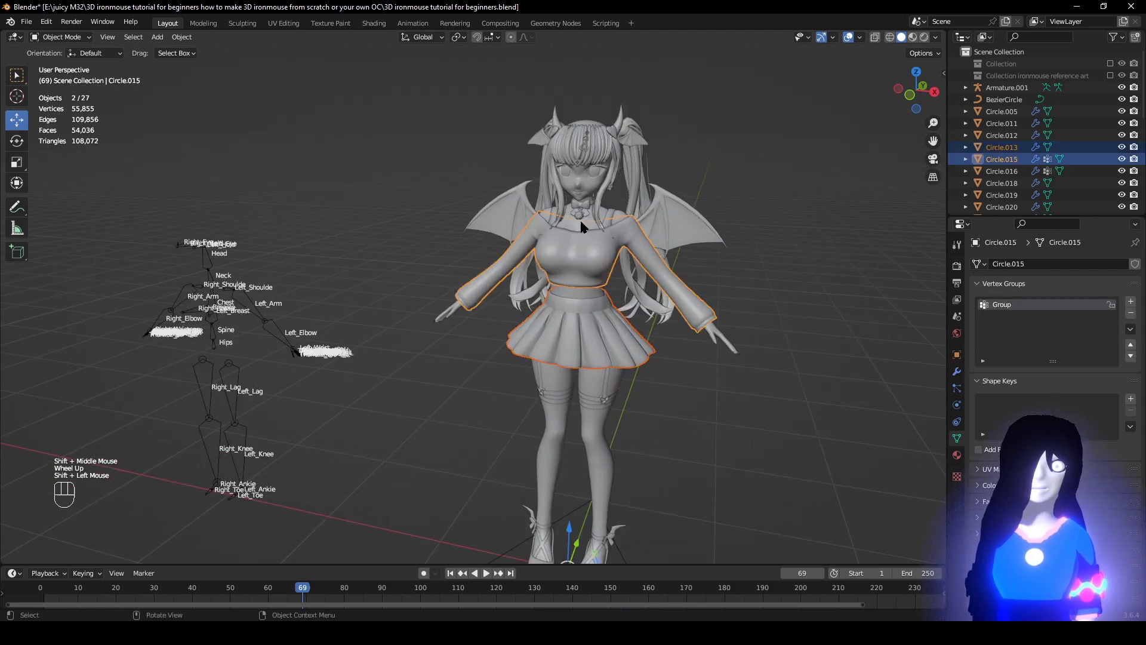
Hide every object except the body mesh, the head mesh and the reference armature.
{"action": "left_click", "coordinate": [585, 187]}
{"action": "left_click", "coordinate": [585, 187], "text": "shift"}
{"action": "middle_click_drag", "start_coordinate": [571, 299], "coordinate": [582, 290]}
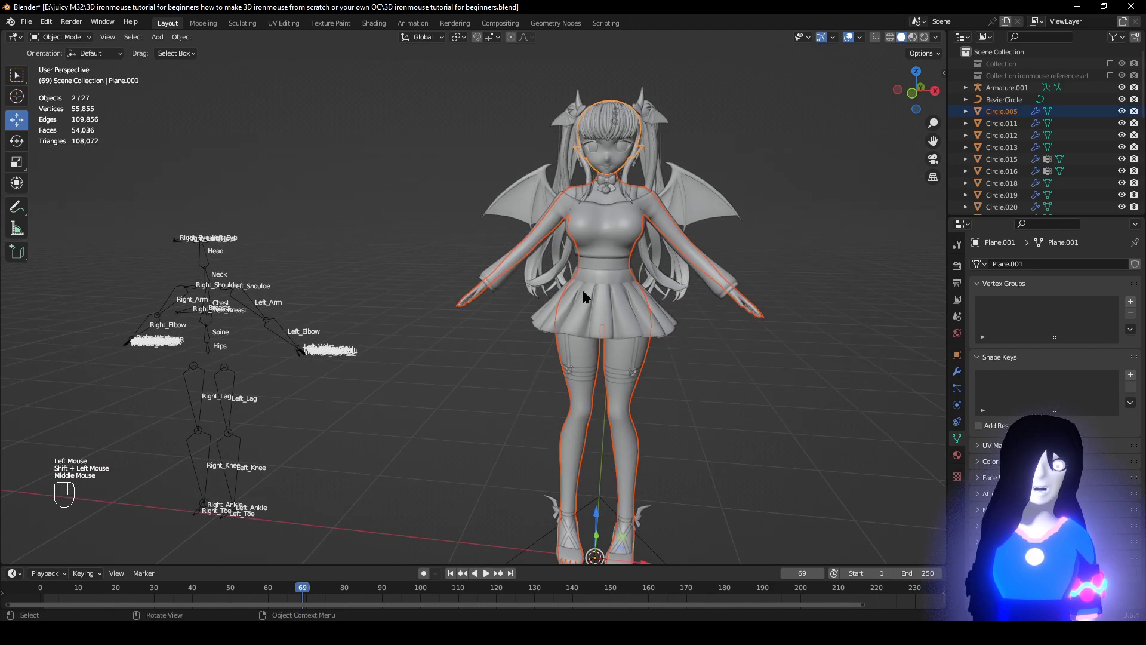
{"action": "key", "text": "g"}
{"action": "right_click", "coordinate": [590, 363]}
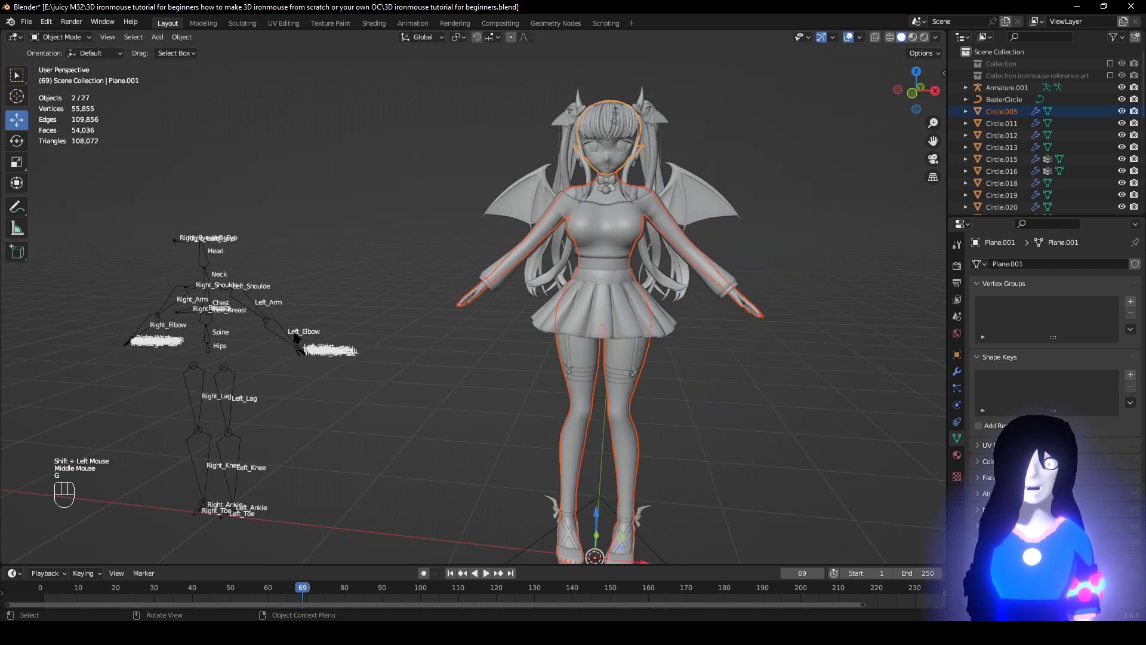
{"action": "left_click", "coordinate": [278, 331], "text": "shift"}
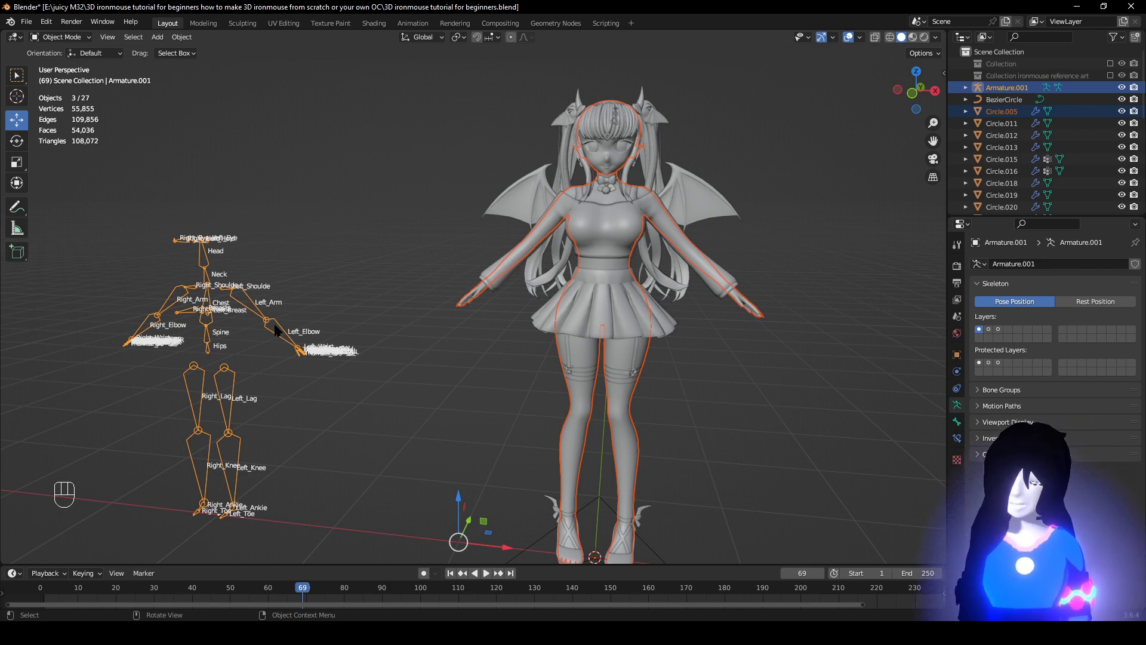
{"action": "key", "text": "ctrl+i"}
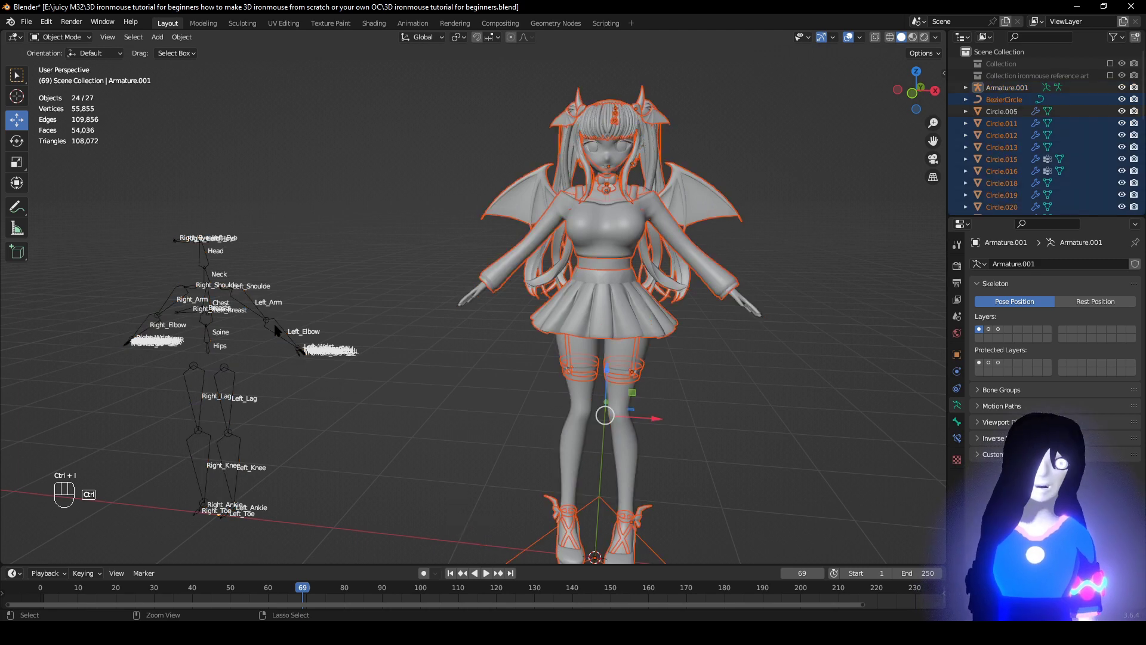
{"action": "key", "text": "h"}
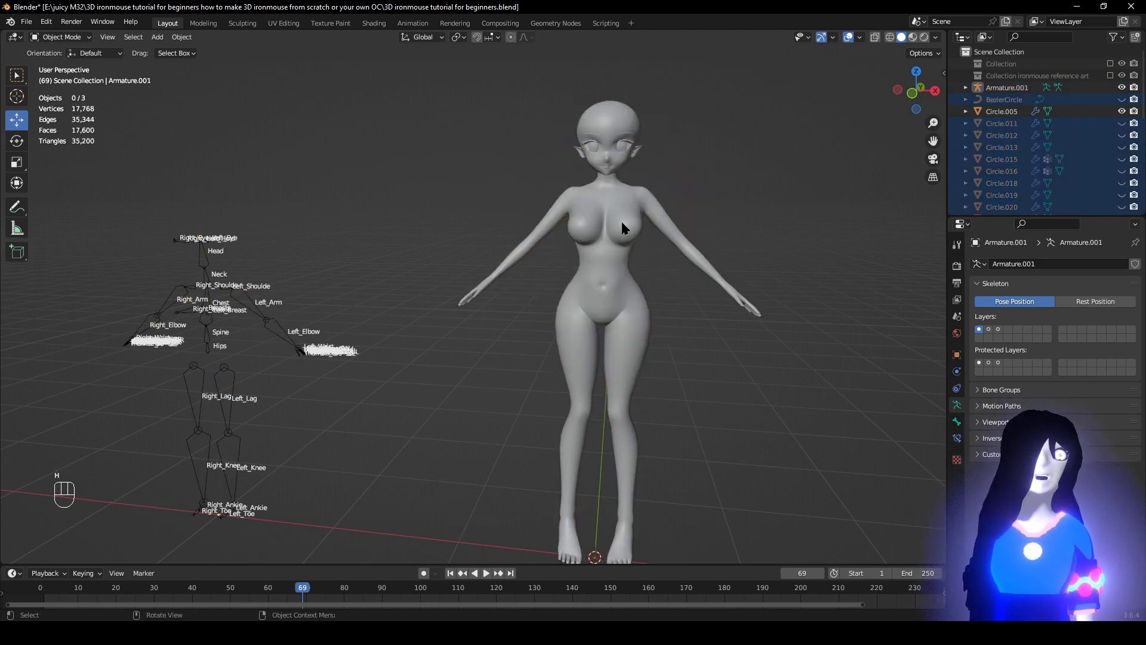
{"action": "left_click", "coordinate": [654, 197]}
{"action": "left_click", "coordinate": [614, 128]}
{"action": "left_click", "coordinate": [288, 336]}
{"action": "left_click", "coordinate": [423, 190]}
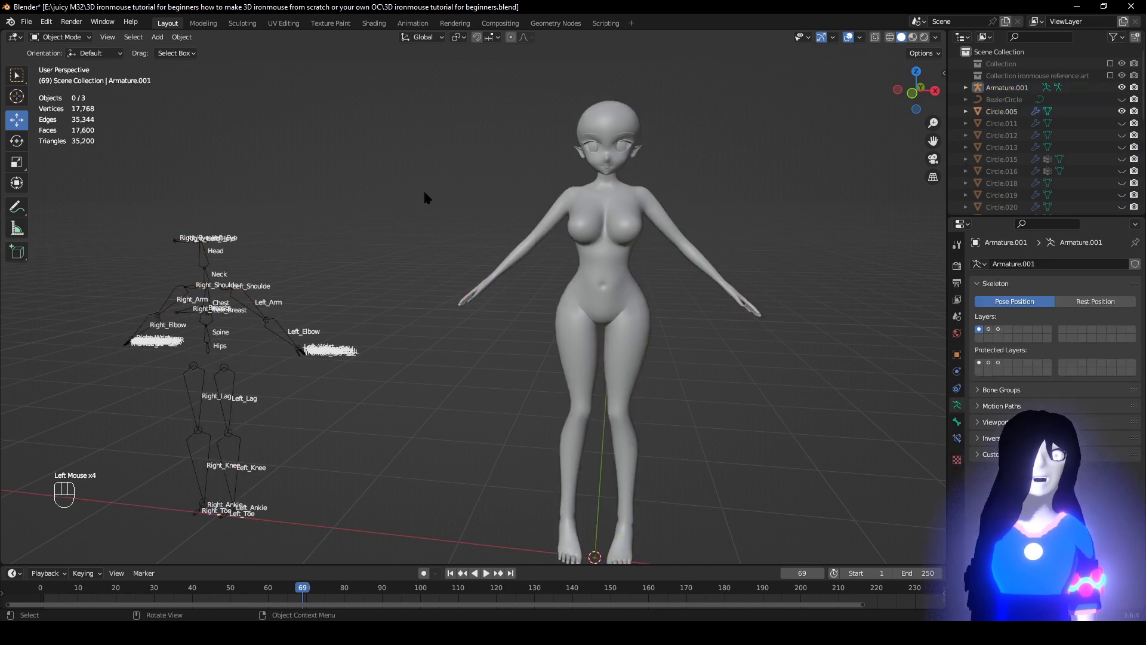
{"action": "middle_click_drag", "start_coordinate": [479, 199], "coordinate": [518, 215]}
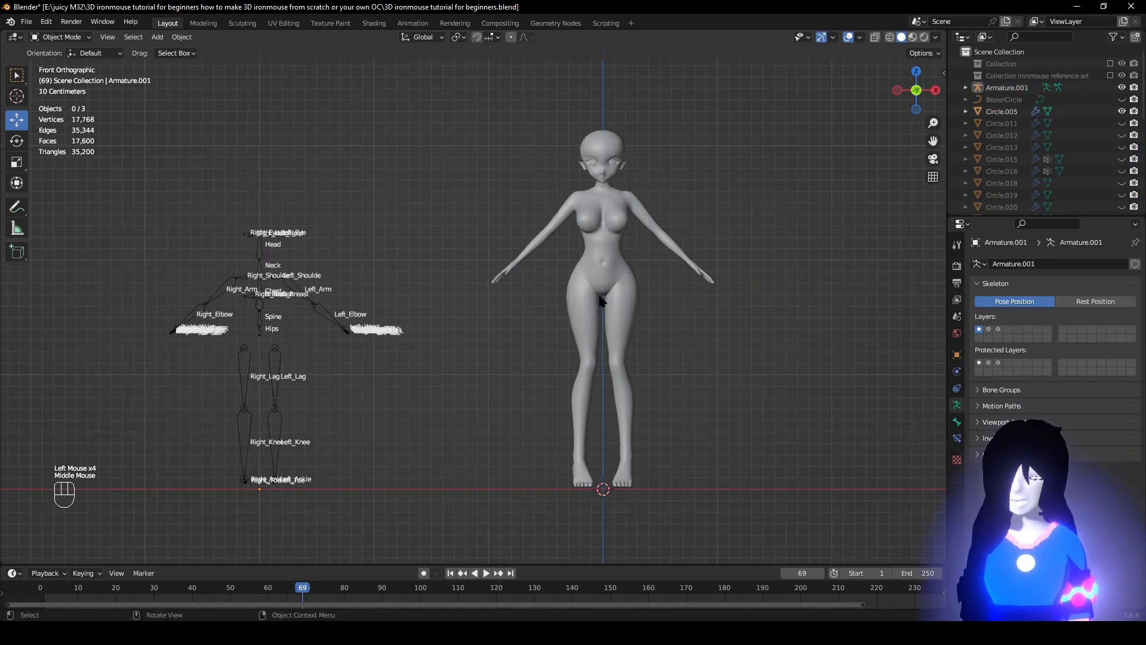
{"action": "middle_click_drag", "start_coordinate": [600, 296], "coordinate": [543, 365]}
{"action": "scroll", "coordinate": [538, 318], "scroll_direction": "down", "scroll_amount": 2}
{"action": "scroll", "coordinate": [542, 366], "scroll_direction": "up", "scroll_amount": 1}
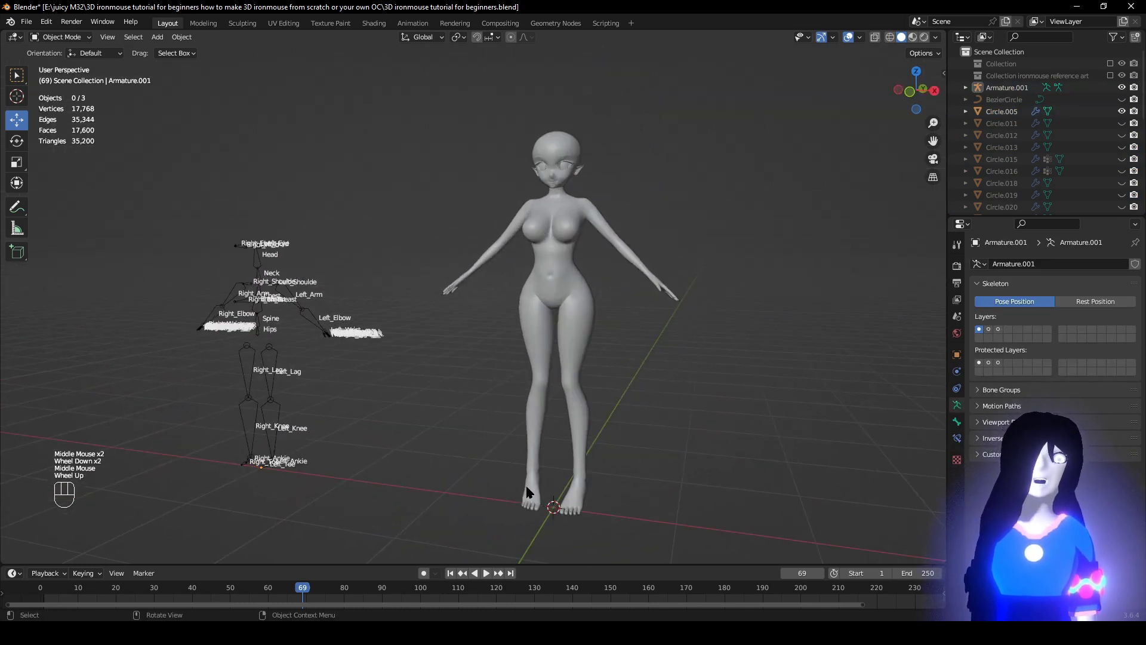
Reset the 3D cursor to the world origin and add a new single-bone armature there.
{"action": "key", "text": "shift"}
{"action": "key", "text": "shift+c"}
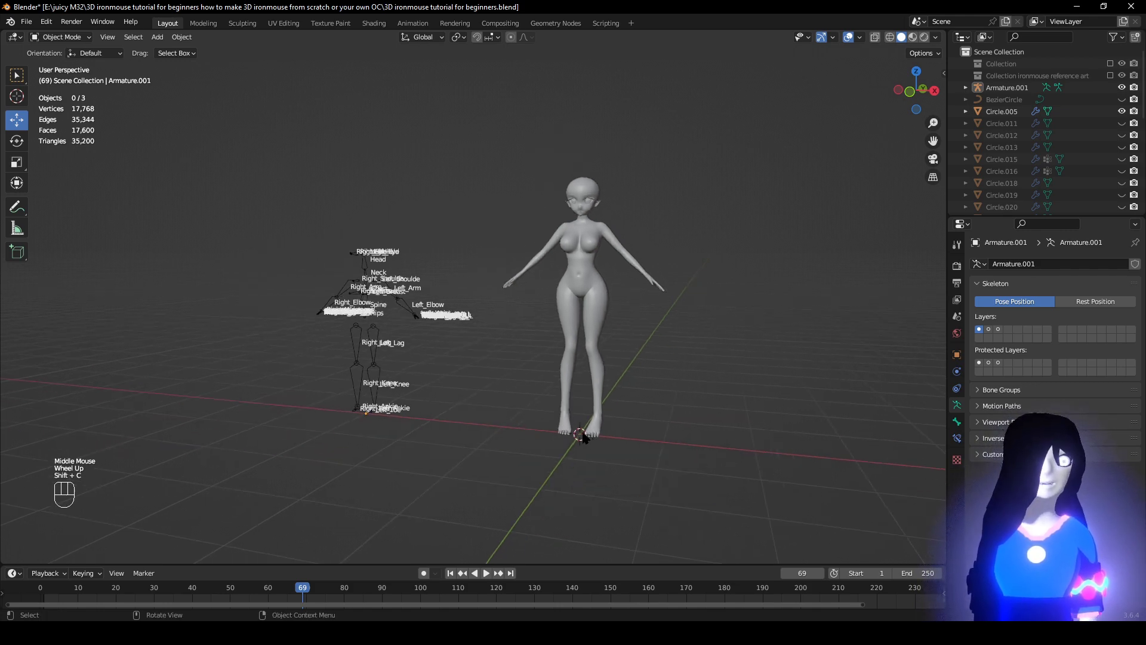
{"action": "middle_click_drag", "start_coordinate": [584, 434], "coordinate": [522, 432], "text": "shift"}
{"action": "scroll", "coordinate": [397, 279], "scroll_direction": "up", "scroll_amount": 1}
{"action": "left_click", "coordinate": [158, 37]}
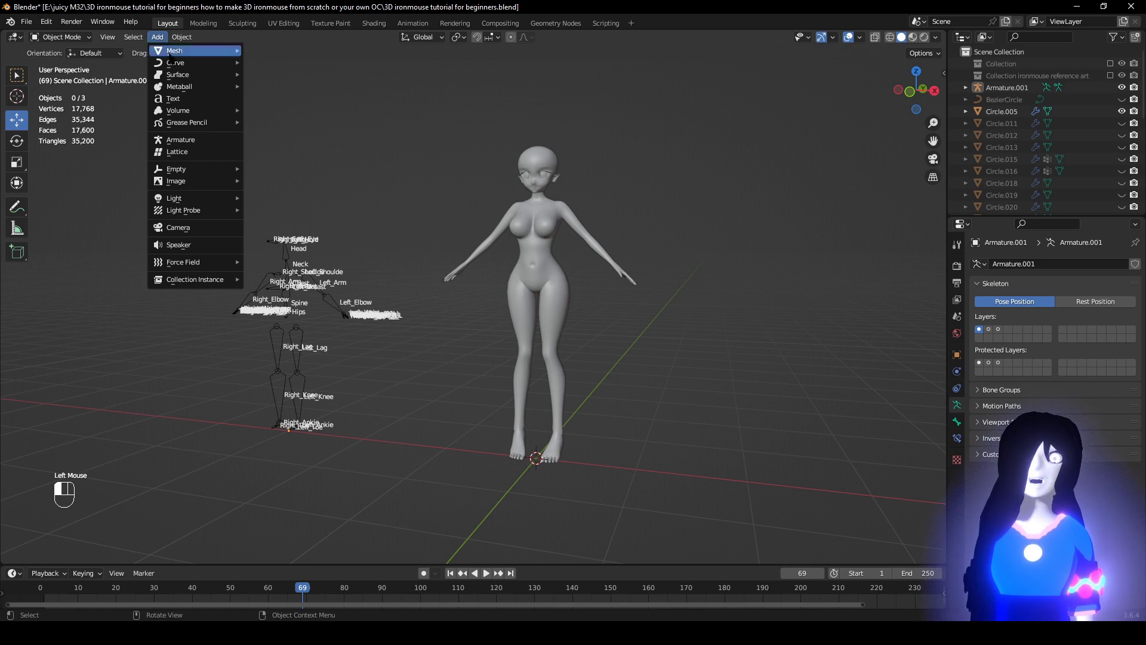
{"action": "left_click", "coordinate": [183, 140]}
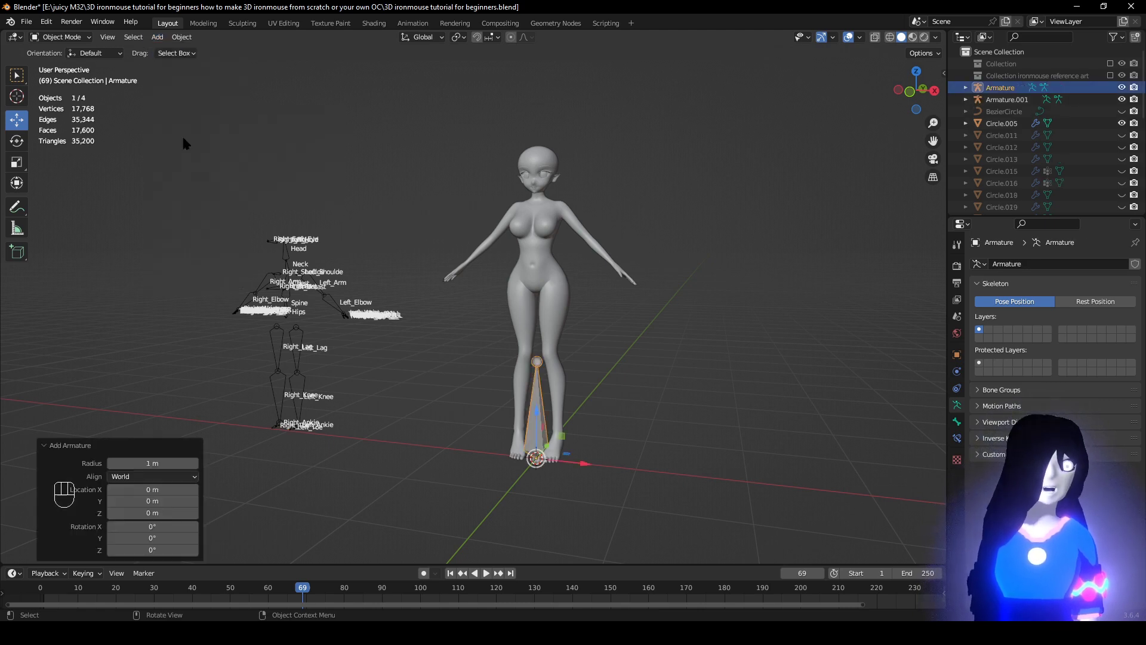
Put the reference armature and the new armature into Edit Mode together, with the new one active.
{"action": "left_click", "coordinate": [330, 297]}
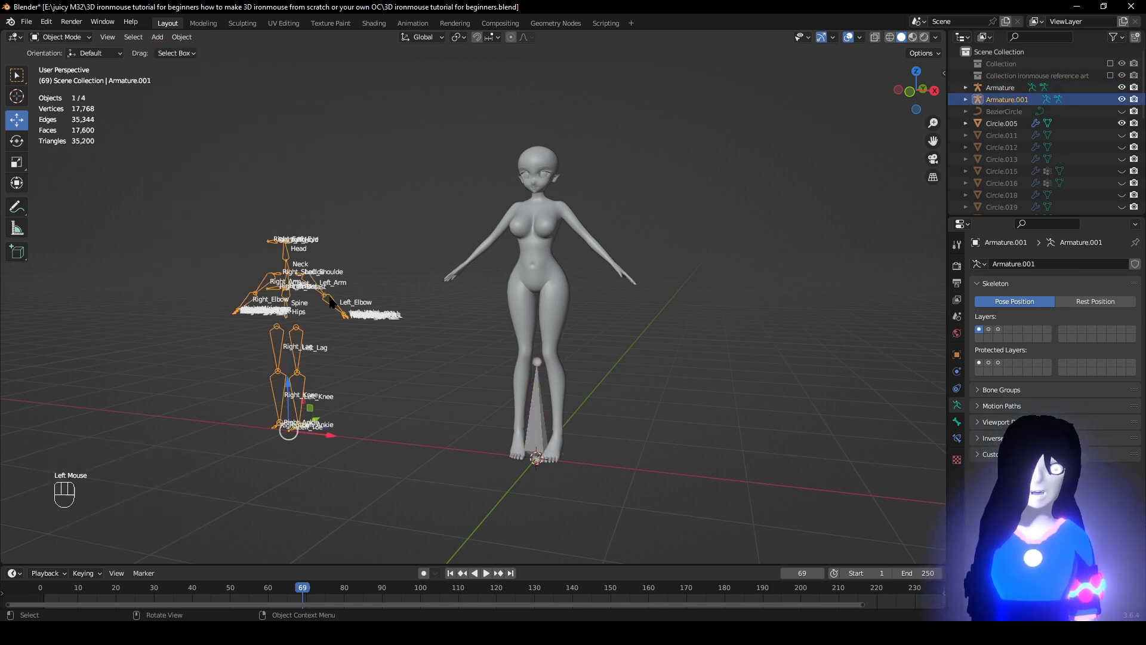
{"action": "left_click", "coordinate": [537, 395], "text": "shift"}
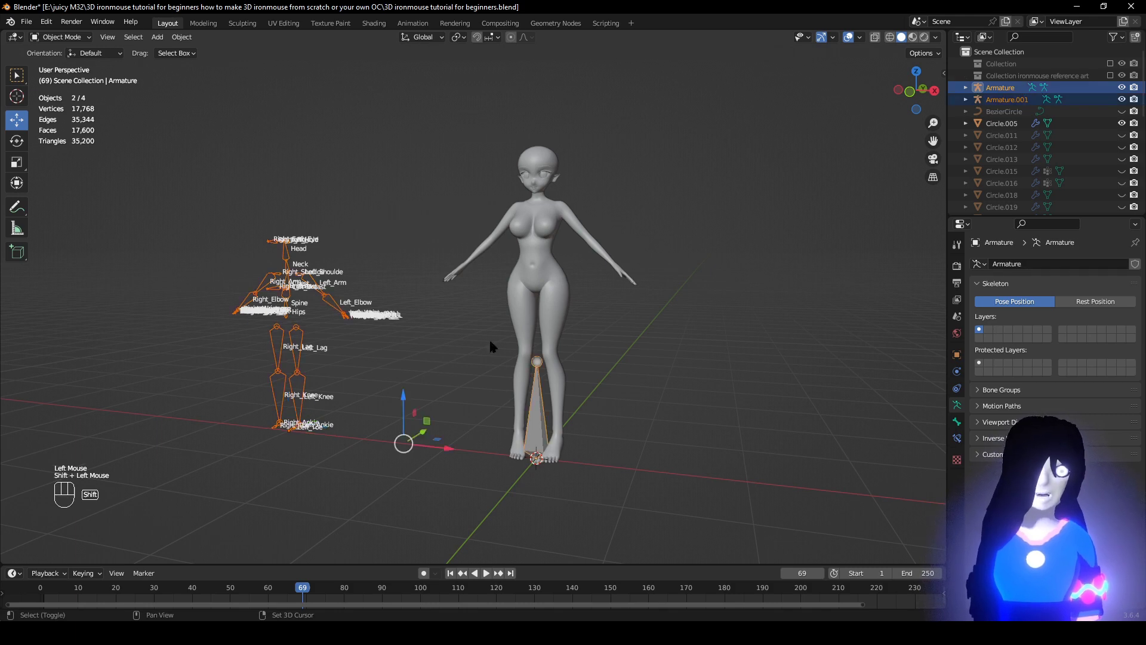
{"action": "left_click", "coordinate": [61, 39]}
{"action": "left_click", "coordinate": [67, 65]}
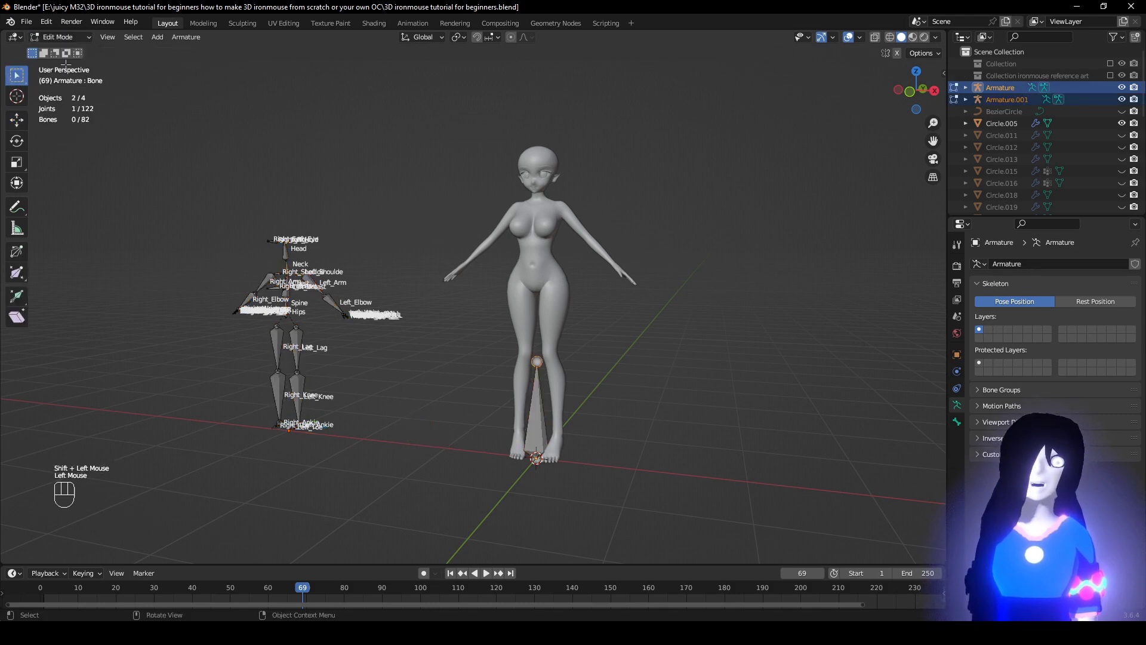
Move the new armature's bone 1.8 m up along Z, into the character's upper body.
{"action": "middle_click_drag", "start_coordinate": [478, 358], "coordinate": [545, 325]}
{"action": "left_click", "coordinate": [543, 398]}
{"action": "scroll", "coordinate": [588, 375], "scroll_direction": "up", "scroll_amount": 1, "text": "shift"}
{"action": "scroll", "coordinate": [504, 395], "scroll_direction": "up", "scroll_amount": 2}
{"action": "left_click", "coordinate": [24, 119]}
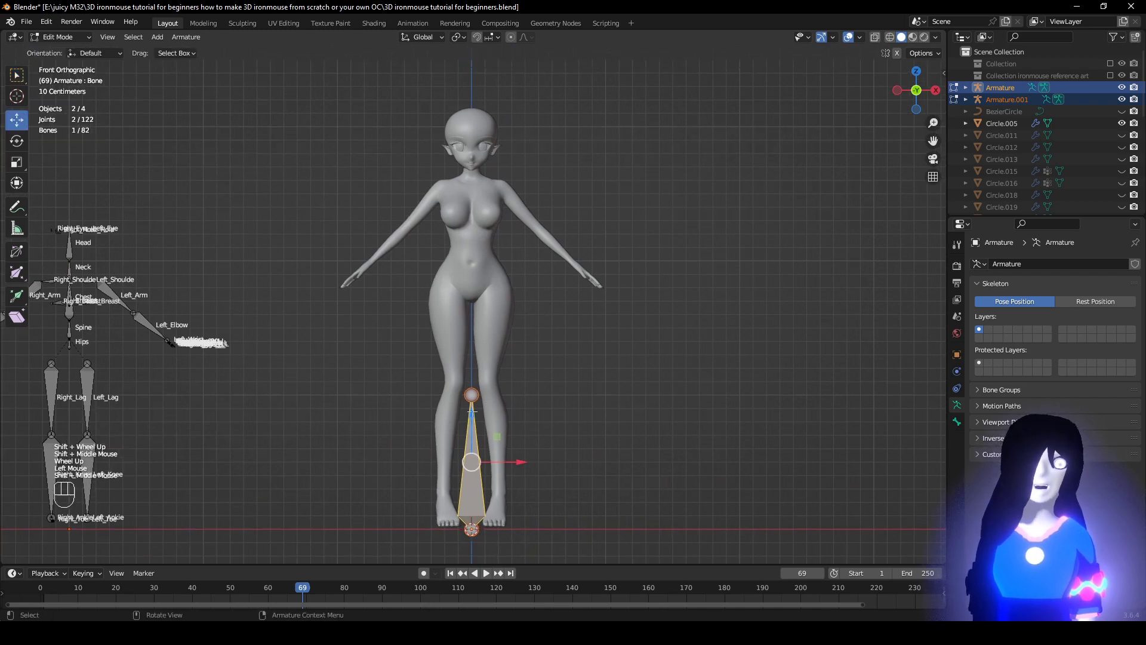
{"action": "left_click_drag", "start_coordinate": [472, 413], "coordinate": [485, 160]}
{"action": "middle_click_drag", "start_coordinate": [638, 414], "coordinate": [595, 424]}
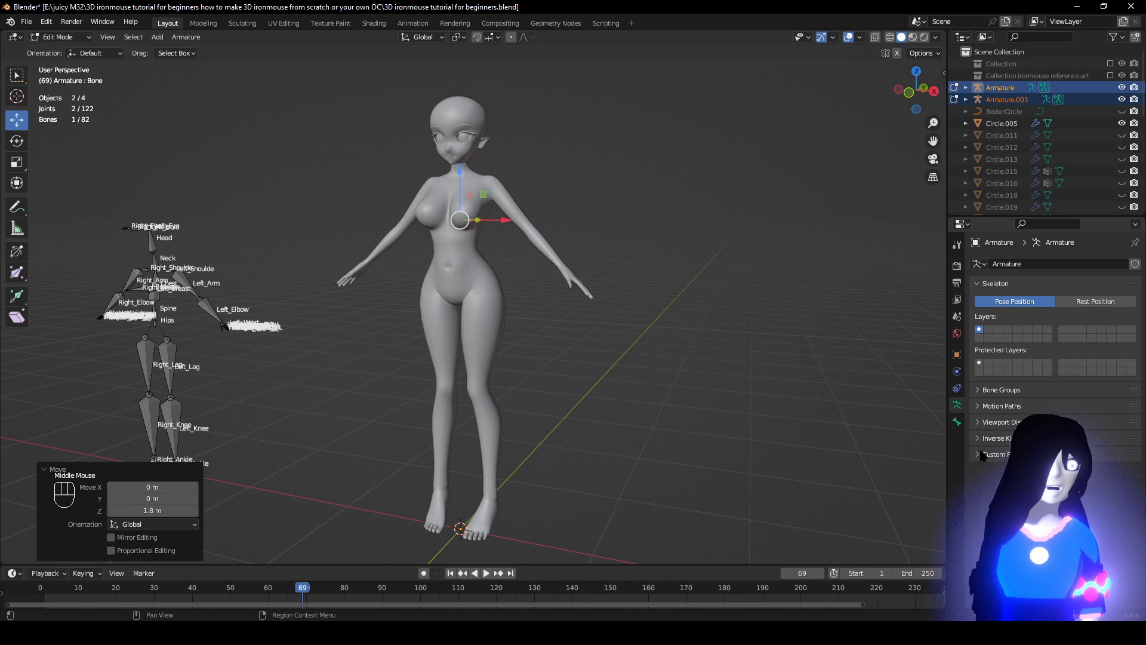
Turn on bone names and axes for the new armature and display it in front of the body mesh.
{"action": "left_click", "coordinate": [957, 422]}
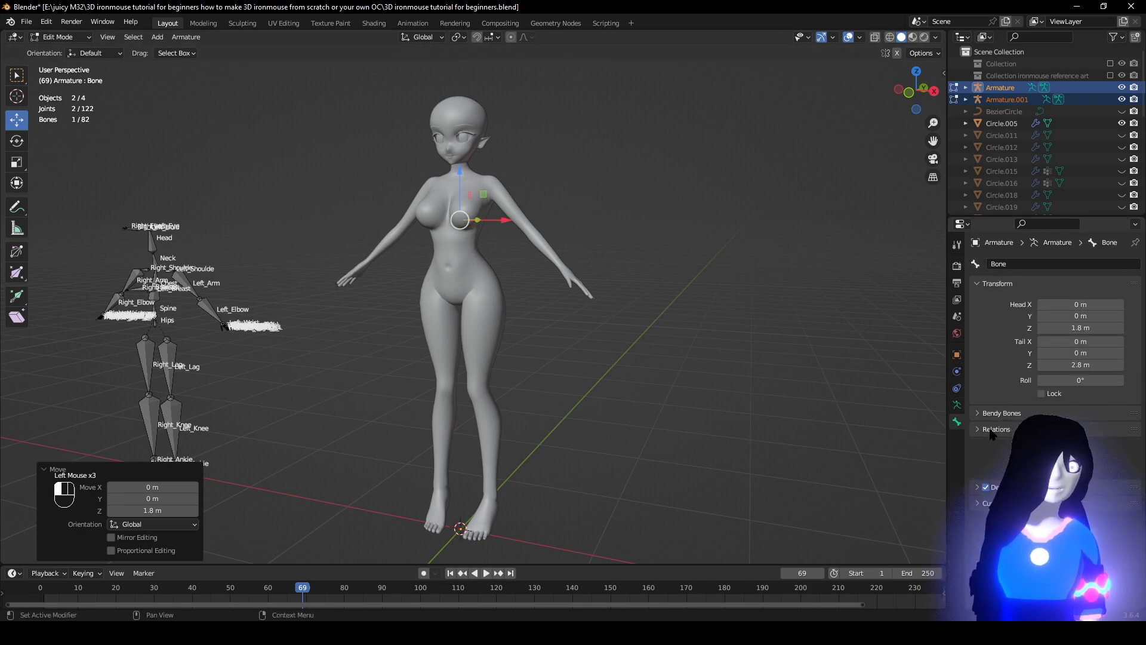
{"action": "left_click", "coordinate": [957, 405]}
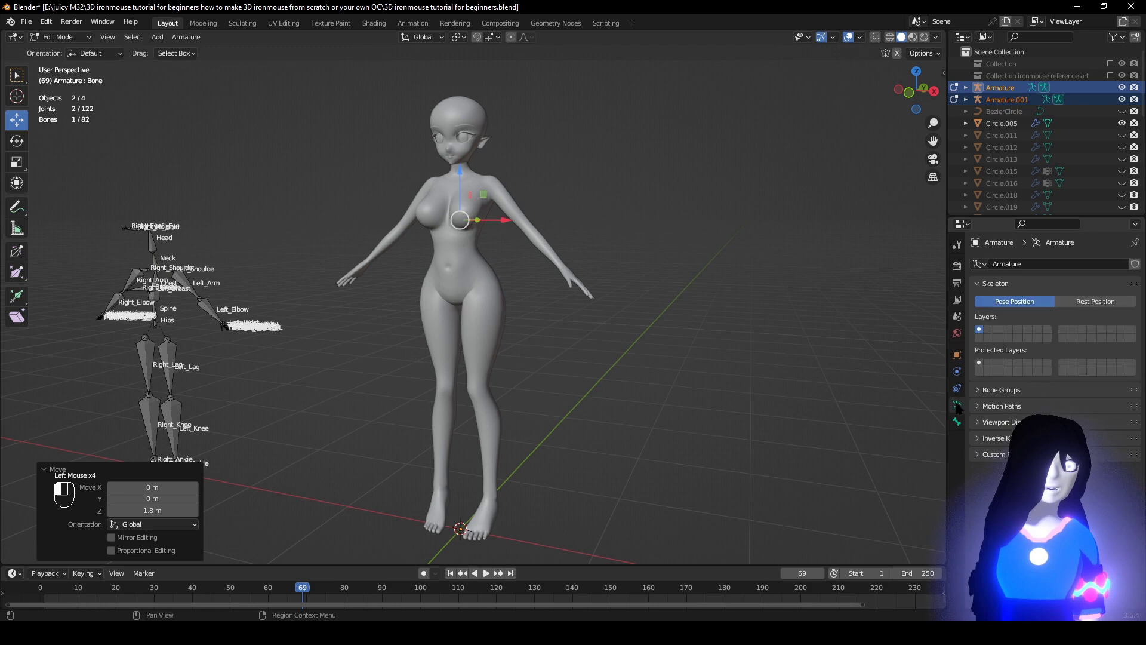
{"action": "left_click", "coordinate": [980, 422]}
{"action": "left_click", "coordinate": [1045, 455]}
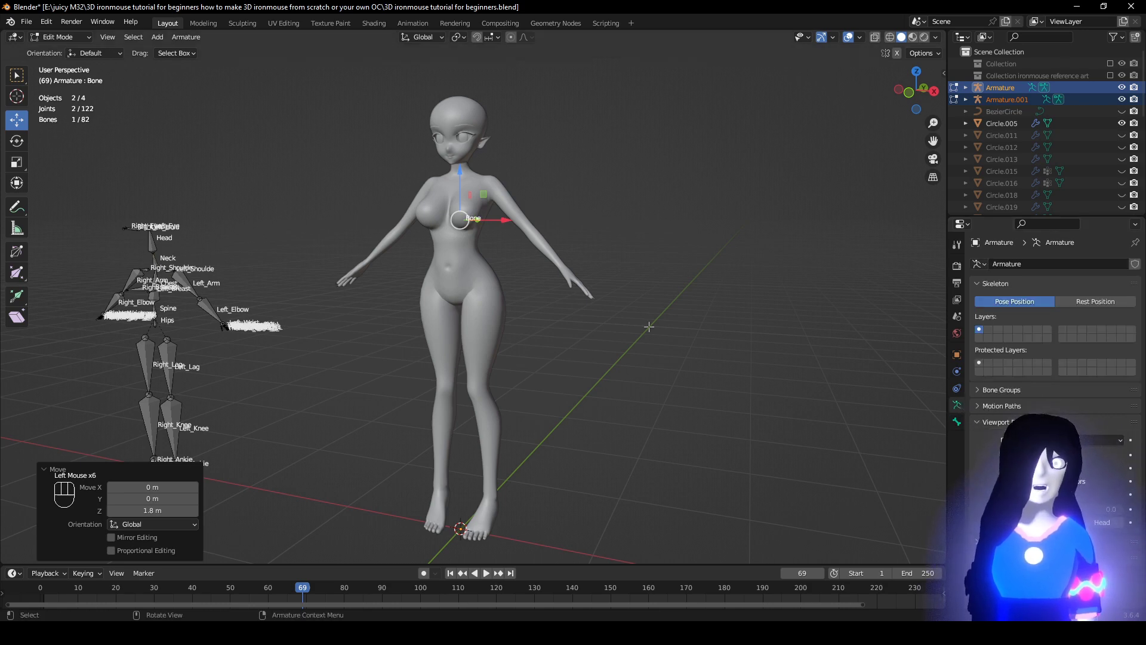
{"action": "scroll", "coordinate": [597, 297], "scroll_direction": "up", "scroll_amount": 1}
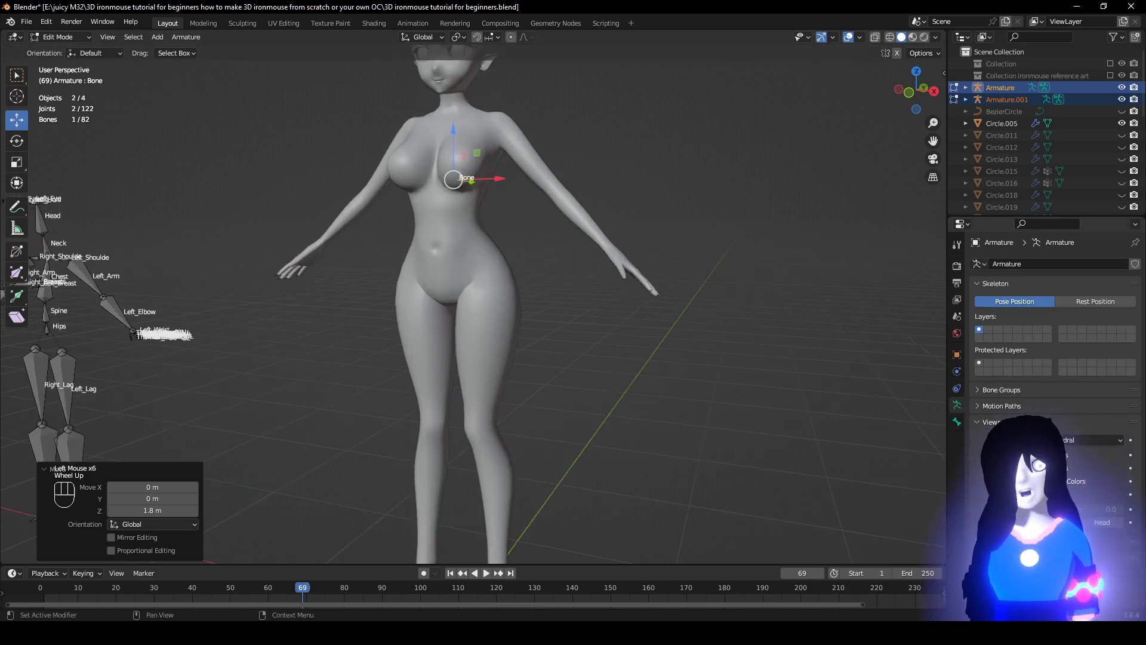
{"action": "left_click", "coordinate": [1041, 494]}
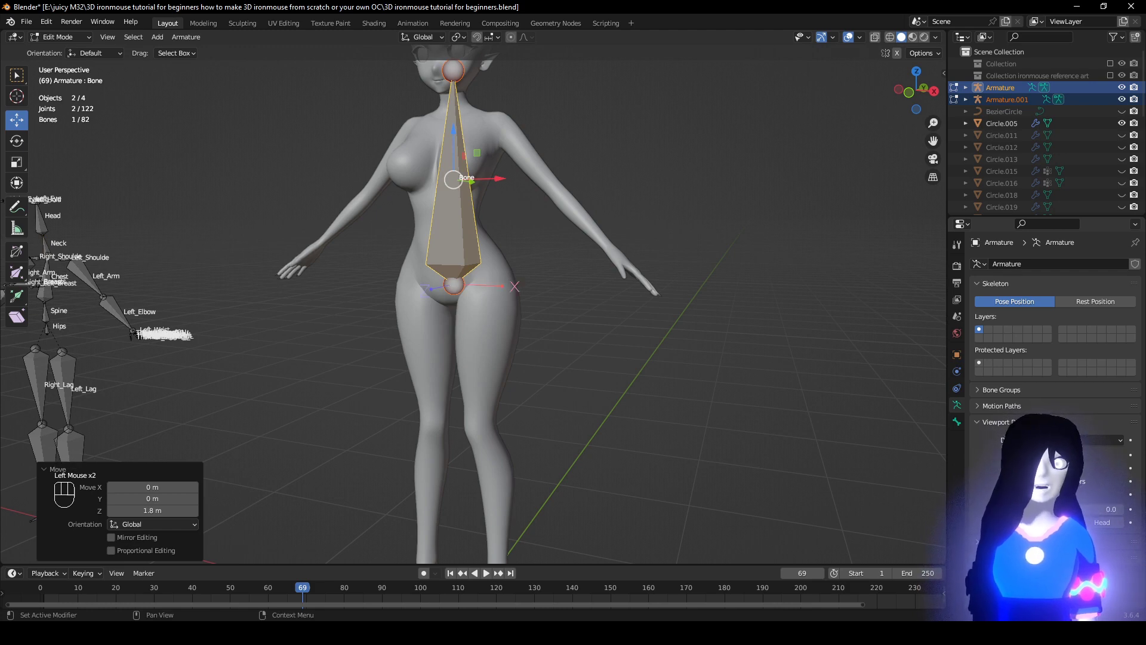
Turn on the bone axes display for the reference armature as well.
{"action": "middle_click_drag", "start_coordinate": [418, 323], "coordinate": [609, 302]}
{"action": "scroll", "coordinate": [401, 312], "scroll_direction": "down", "scroll_amount": 1}
{"action": "scroll", "coordinate": [609, 302], "scroll_direction": "up", "scroll_amount": 1}
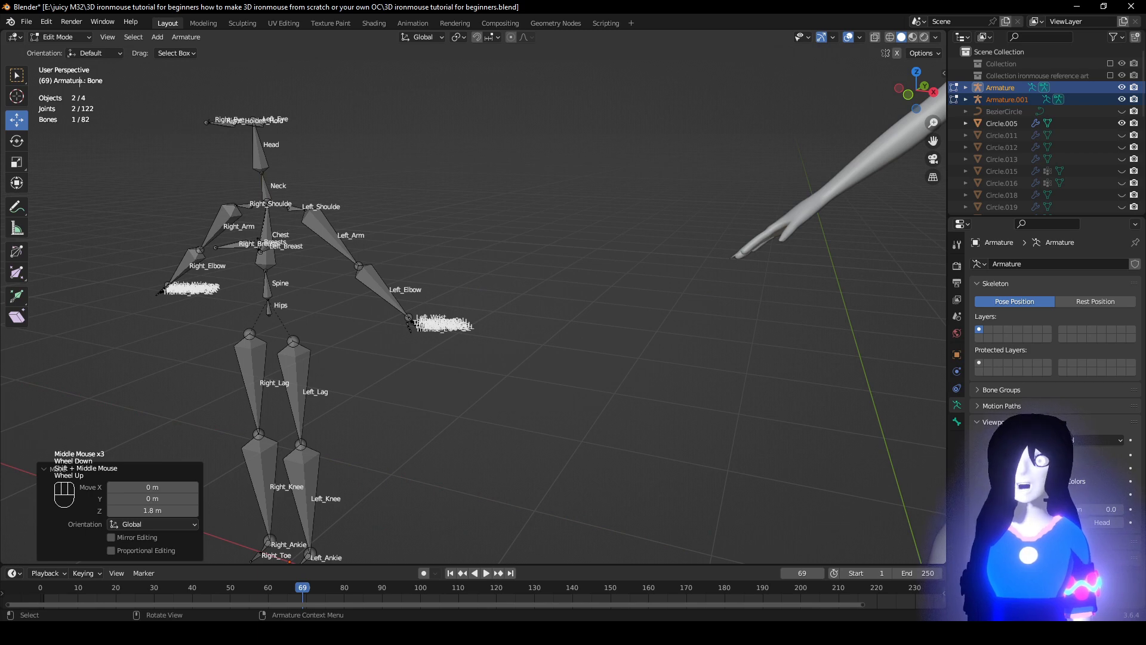
{"action": "left_click", "coordinate": [314, 229]}
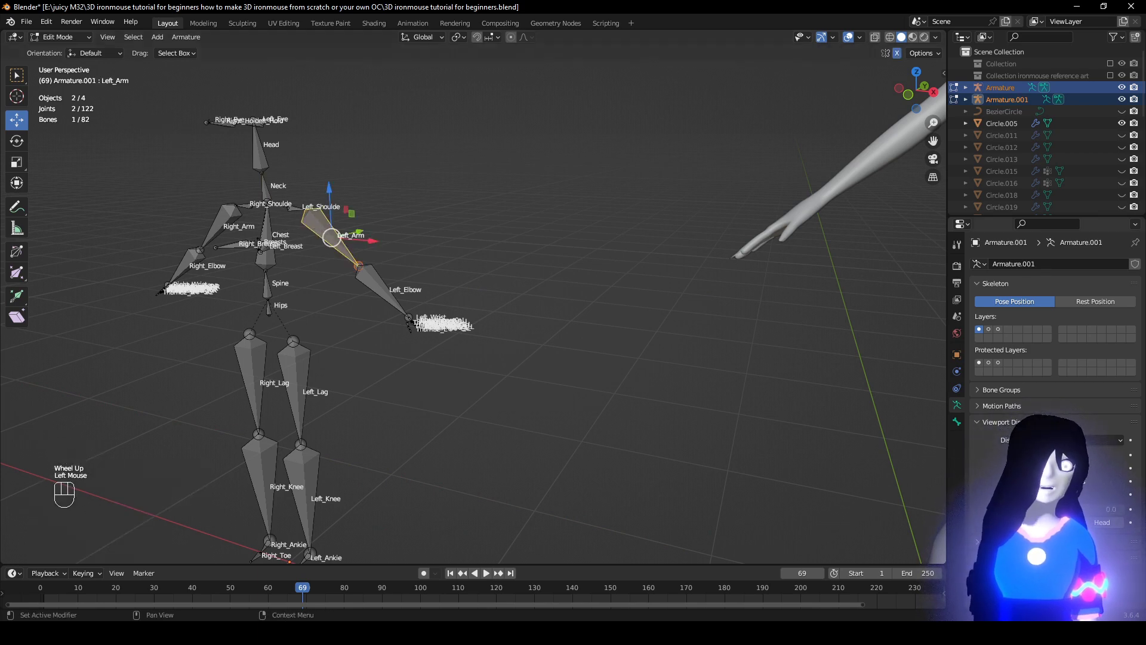
{"action": "left_click", "coordinate": [1043, 509]}
In side view, move the new bone's lower joint about 0.05 m along Y and 0.04 m up along Z, into the hips.
{"action": "middle_click_drag", "start_coordinate": [432, 364], "coordinate": [414, 376]}
{"action": "scroll", "coordinate": [413, 376], "scroll_direction": "down", "scroll_amount": 3}
{"action": "middle_click_drag", "start_coordinate": [508, 370], "coordinate": [424, 386], "text": "shift"}
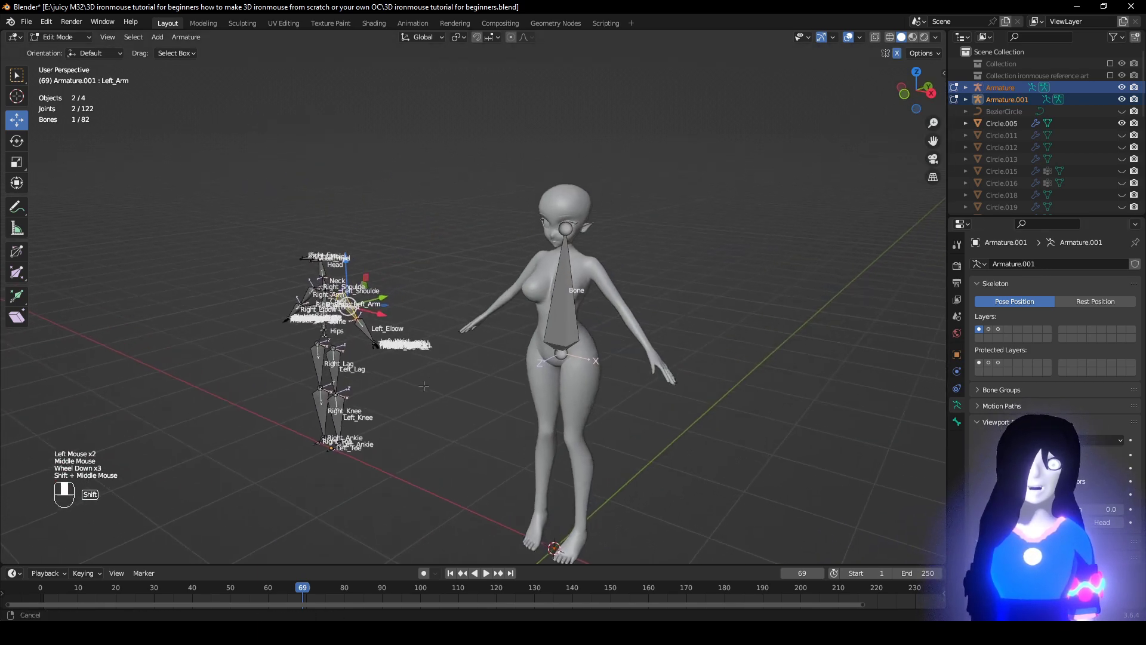
{"action": "scroll", "coordinate": [537, 376], "scroll_direction": "up", "scroll_amount": 2}
{"action": "scroll", "coordinate": [505, 389], "scroll_direction": "up", "scroll_amount": 1}
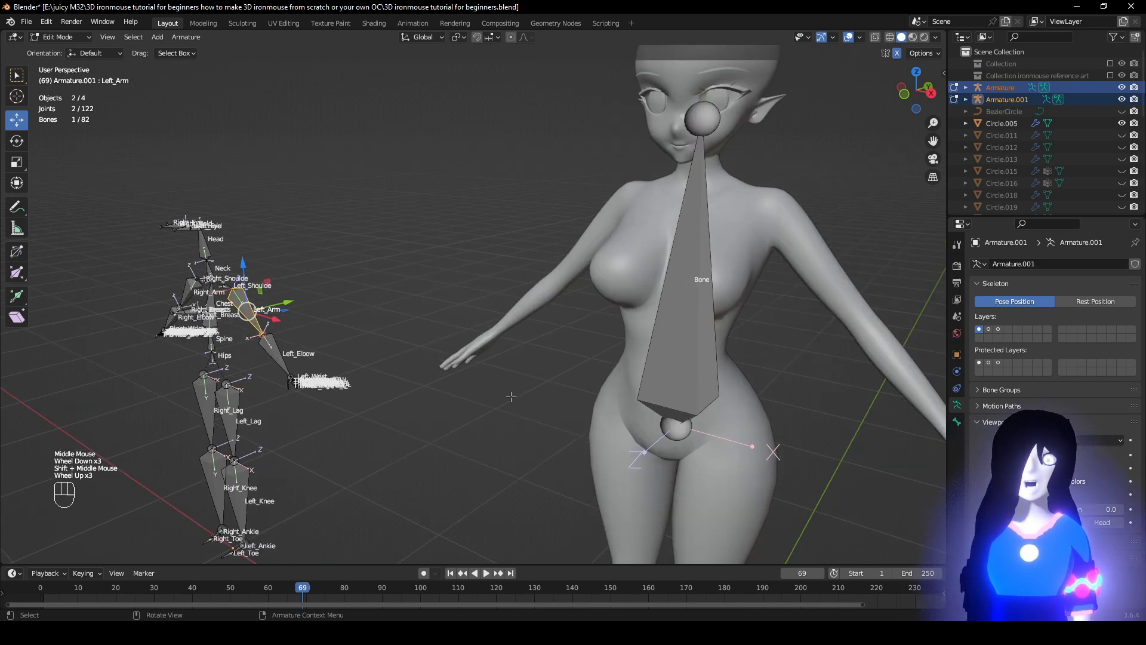
{"action": "scroll", "coordinate": [574, 391], "scroll_direction": "down", "scroll_amount": 1}
{"action": "left_click", "coordinate": [624, 334]}
{"action": "middle_click_drag", "start_coordinate": [627, 334], "coordinate": [570, 324]}
{"action": "middle_click_drag", "start_coordinate": [456, 288], "coordinate": [503, 373], "text": "shift"}
{"action": "scroll", "coordinate": [503, 372], "scroll_direction": "up", "scroll_amount": 3}
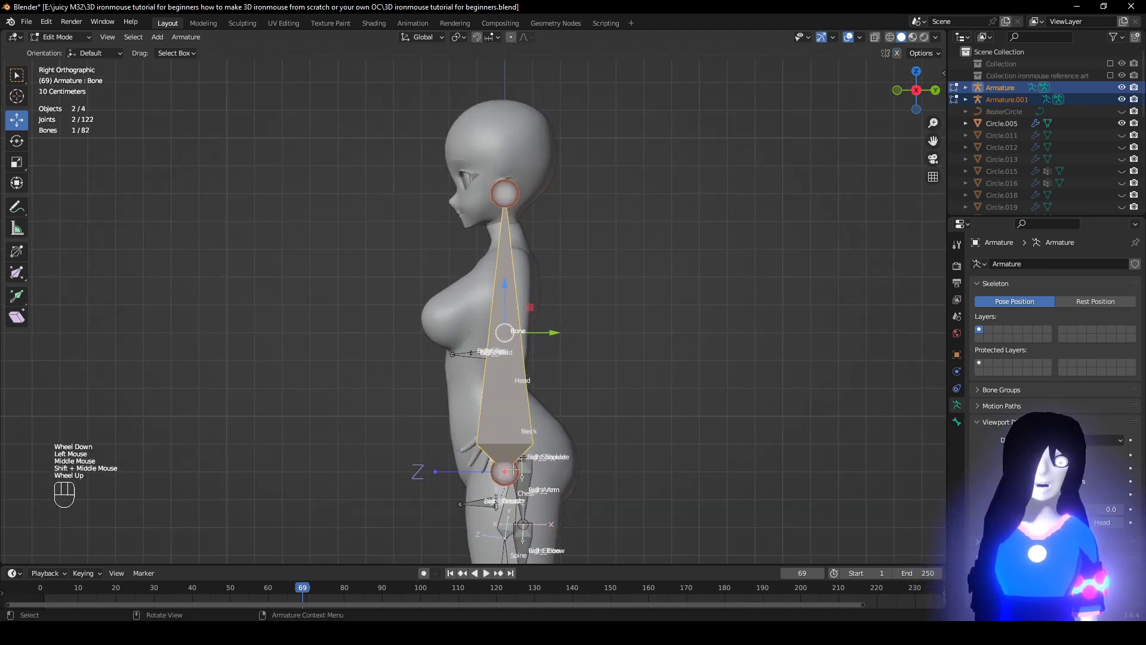
{"action": "left_click", "coordinate": [514, 470]}
{"action": "key", "text": "g"}
{"action": "left_click", "coordinate": [530, 460]}
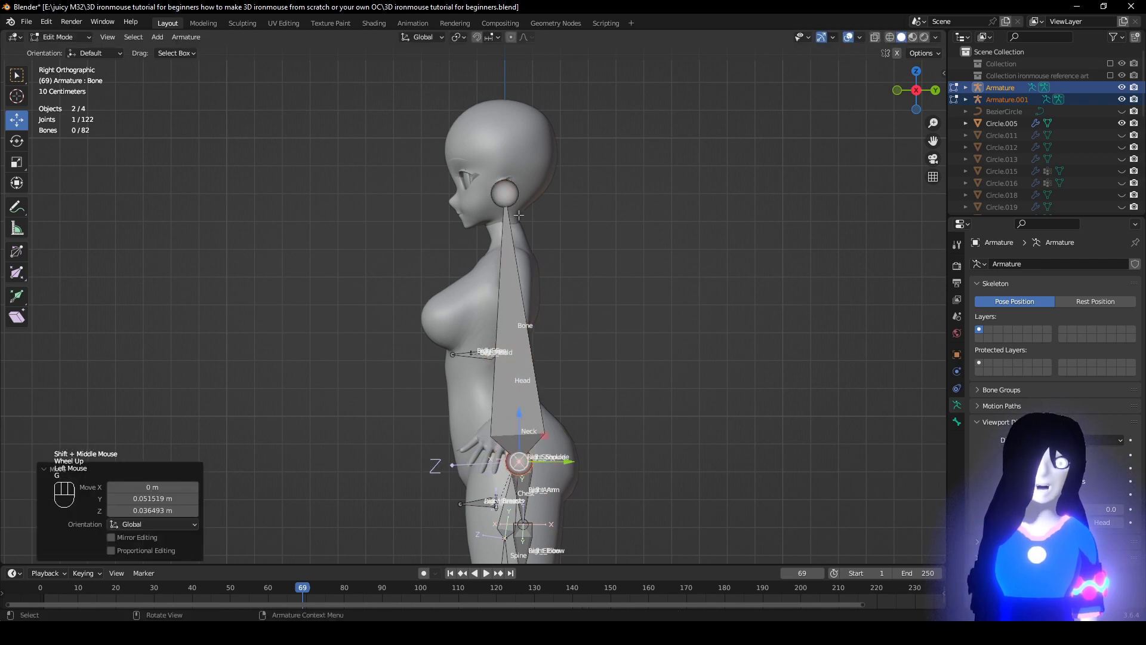
Move the new bone's upper joint about -0.08 m along Y and 0.28 m along Z, to the top of the head.
{"action": "left_click", "coordinate": [504, 192]}
{"action": "key", "text": "g"}
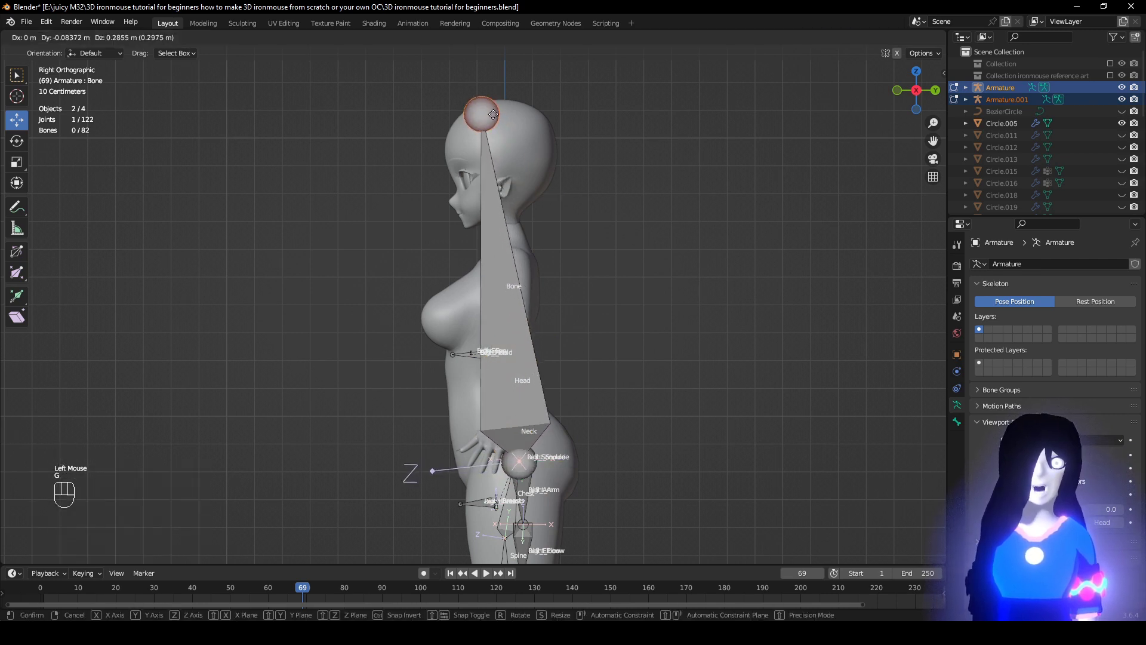
{"action": "left_click", "coordinate": [495, 117]}
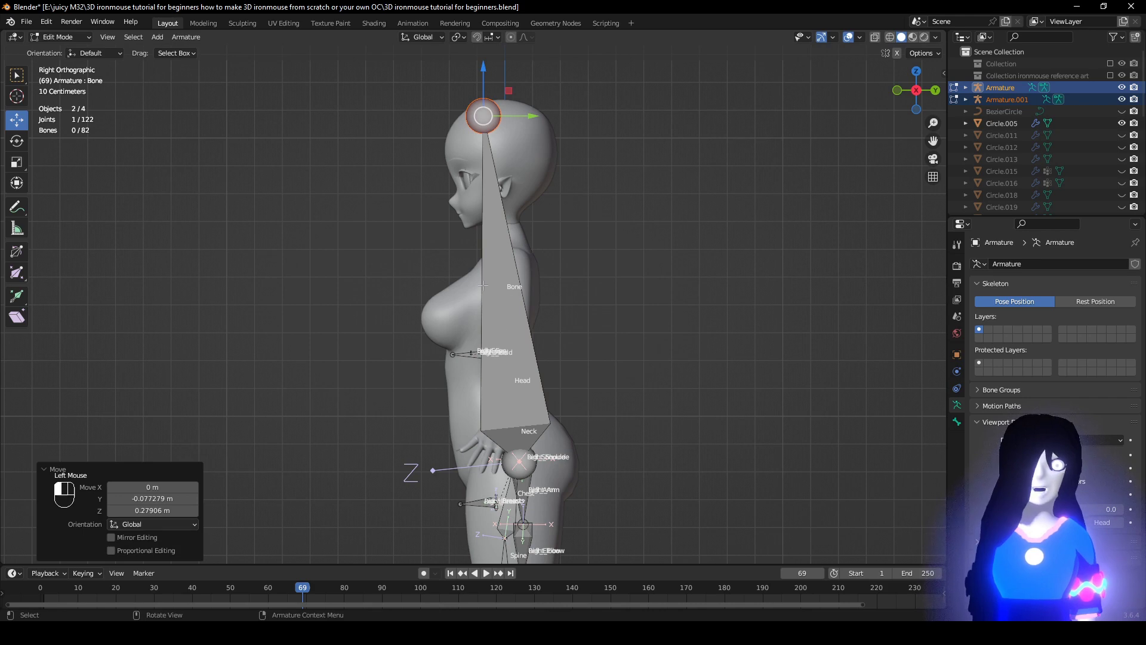
Subdivide the new bone with 4 cuts to form the spine, neck and head chain.
{"action": "left_click", "coordinate": [483, 285]}
{"action": "middle_click_drag", "start_coordinate": [496, 296], "coordinate": [661, 358]}
{"action": "scroll", "coordinate": [545, 325], "scroll_direction": "down", "scroll_amount": 4}
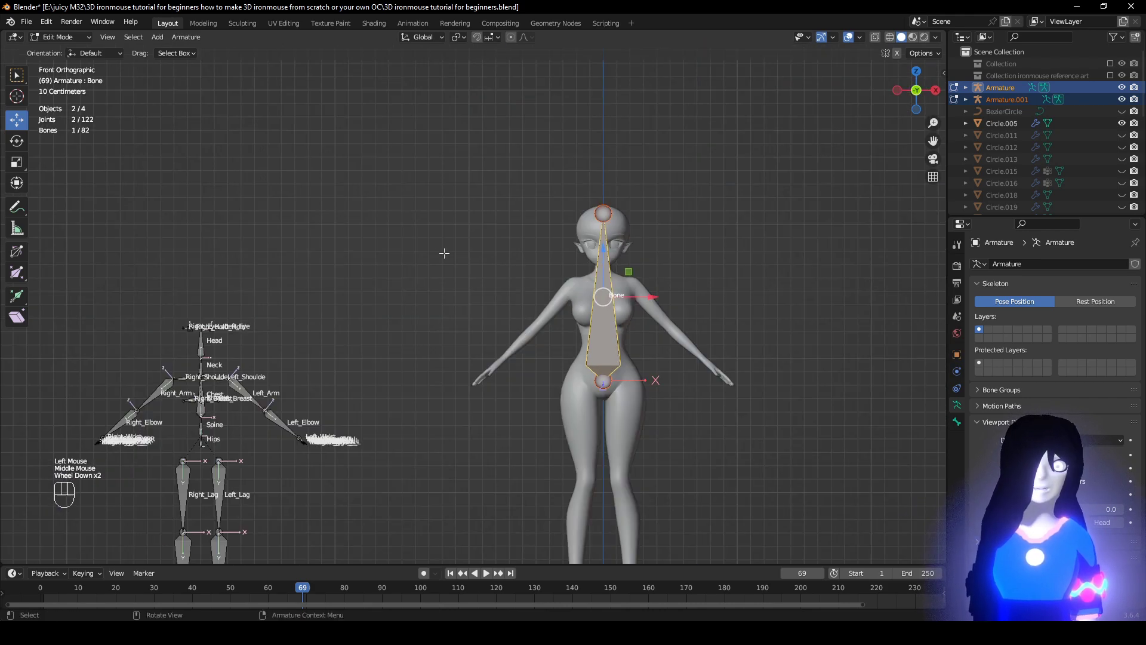
{"action": "right_click", "coordinate": [440, 246]}
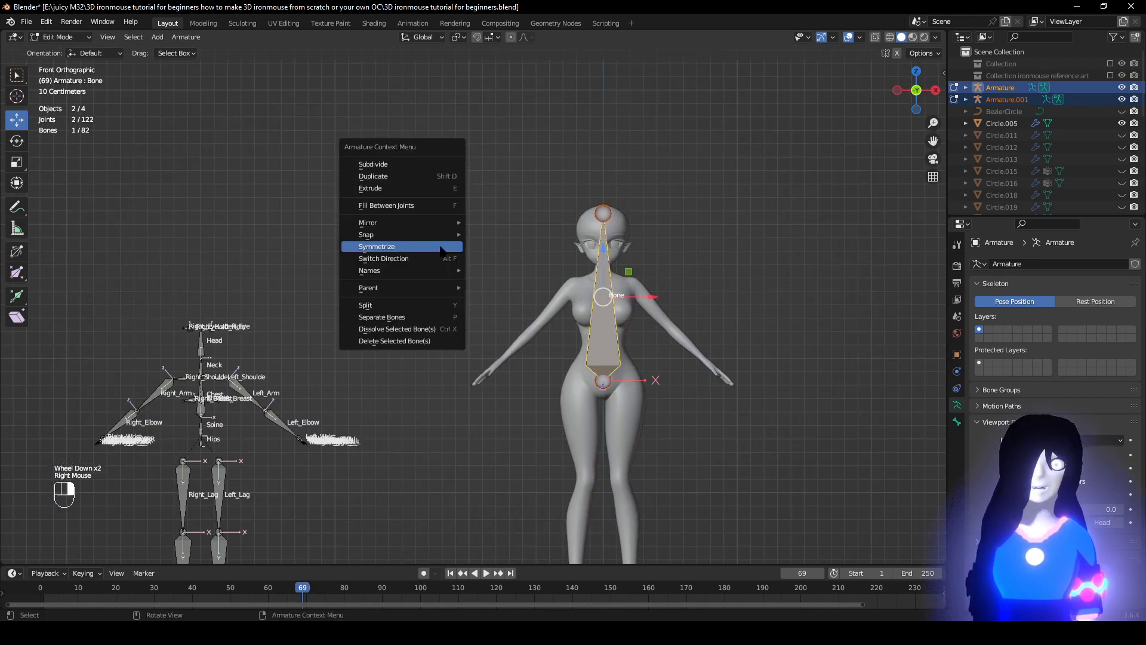
{"action": "left_click", "coordinate": [434, 169]}
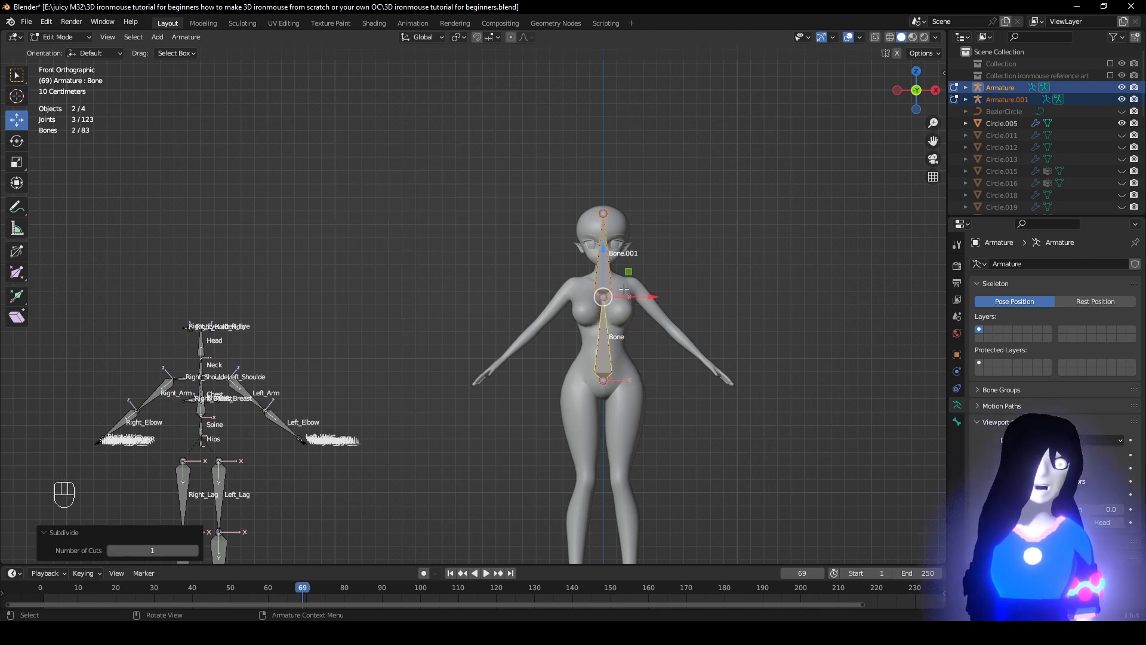
{"action": "left_click", "coordinate": [195, 550]}
{"action": "left_click", "coordinate": [195, 550]}
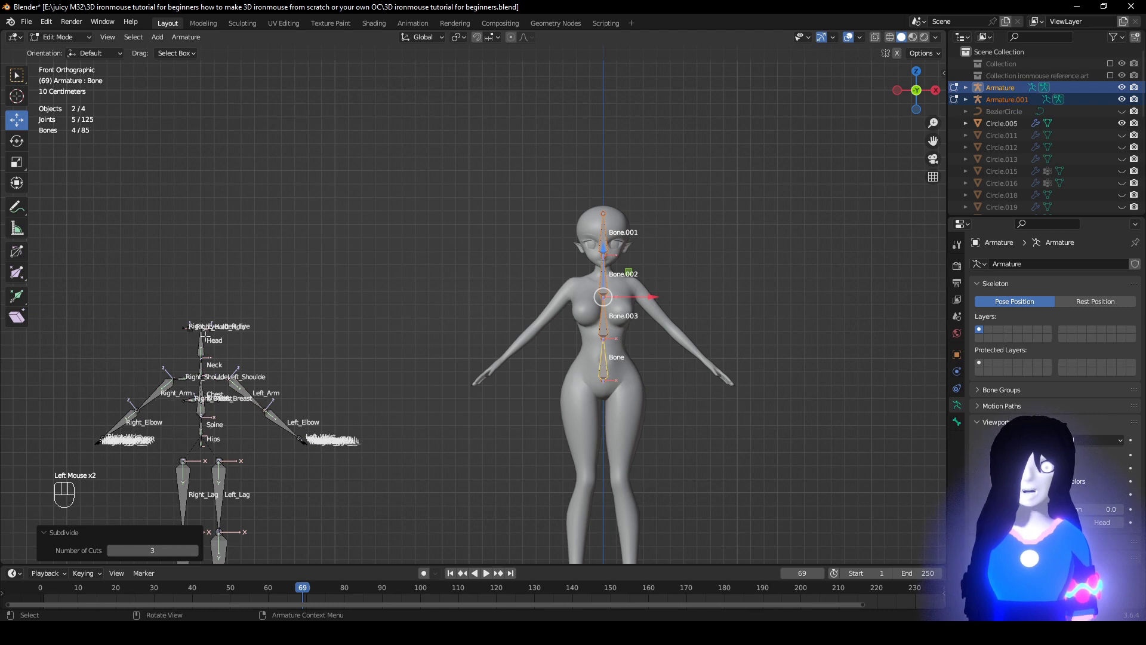
{"action": "left_click", "coordinate": [195, 550]}
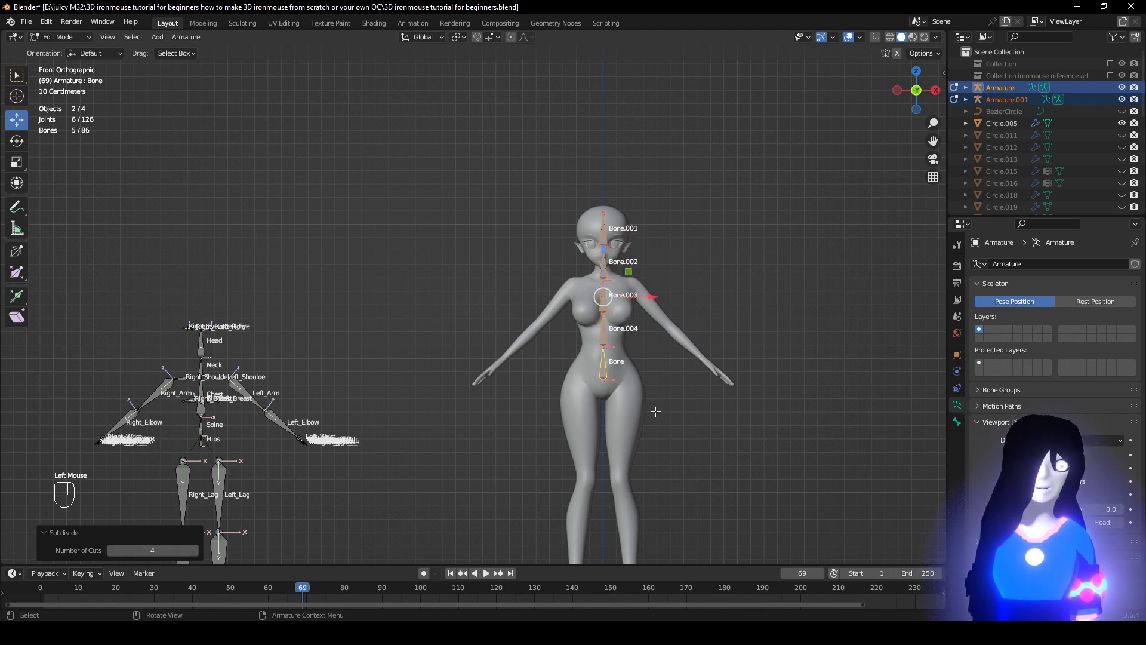
Enable X-axis mirroring for editing the new armature.
{"action": "middle_click_drag", "start_coordinate": [619, 231], "coordinate": [546, 232], "text": "shift"}
{"action": "scroll", "coordinate": [627, 197], "scroll_direction": "up", "scroll_amount": 3}
{"action": "scroll", "coordinate": [547, 232], "scroll_direction": "up", "scroll_amount": 1}
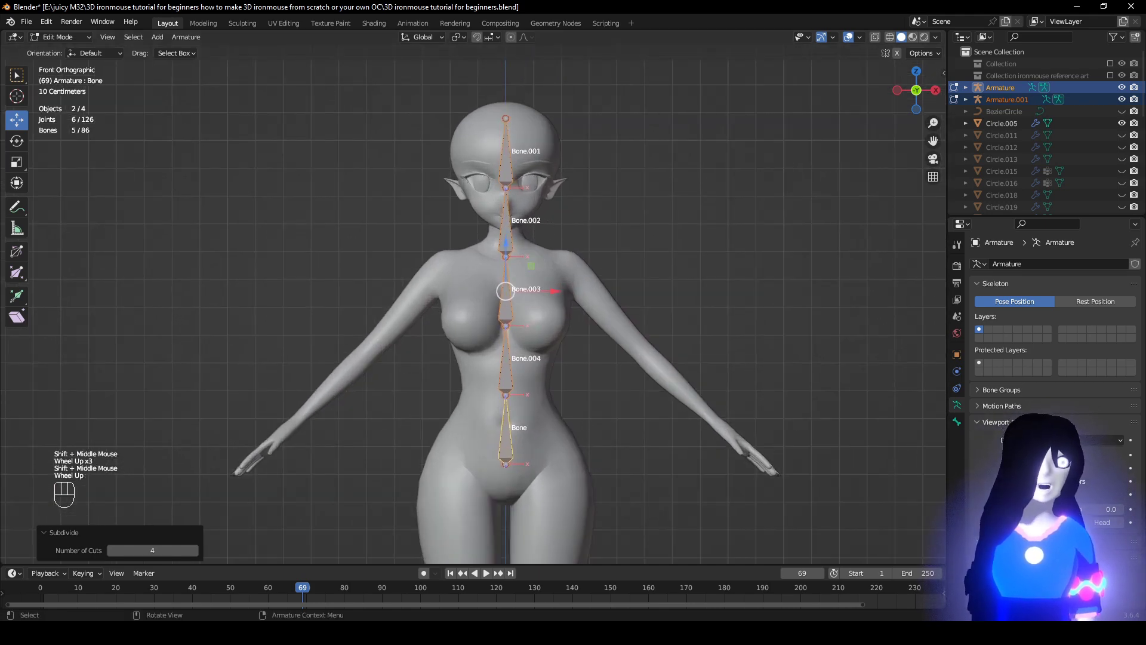
{"action": "left_click", "coordinate": [900, 53]}
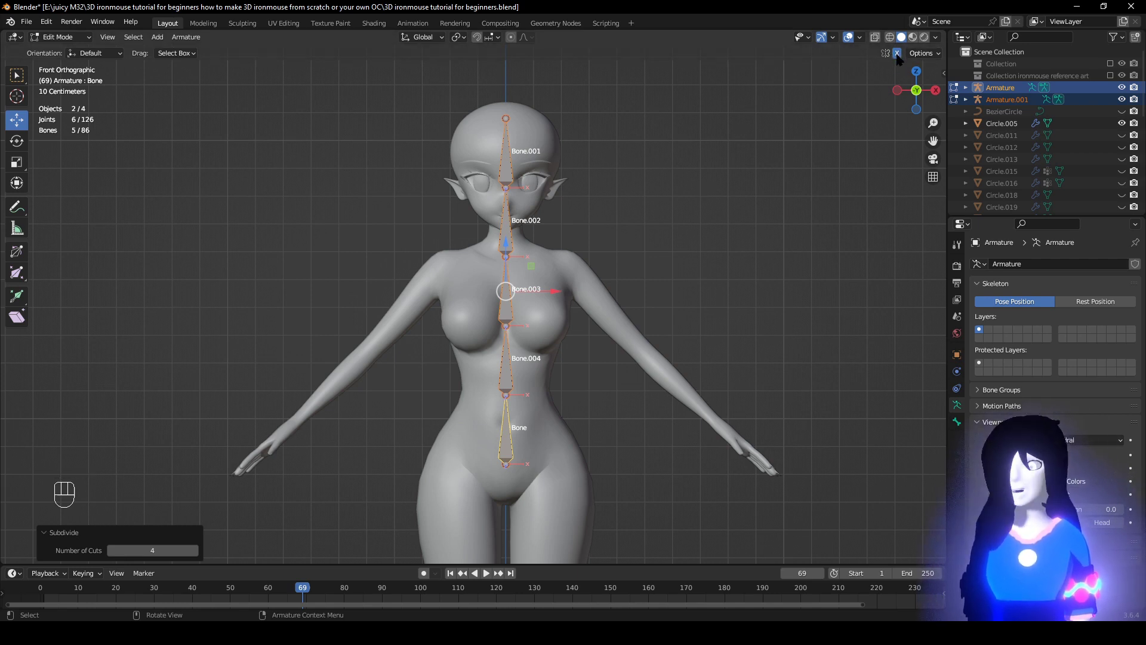
Select all bones of the reference armature and move them 0.8 m along Y.
{"action": "middle_click_drag", "start_coordinate": [658, 194], "coordinate": [550, 370]}
{"action": "middle_click_drag", "start_coordinate": [523, 424], "coordinate": [527, 298], "text": "shift"}
{"action": "scroll", "coordinate": [526, 298], "scroll_direction": "down", "scroll_amount": 3}
{"action": "middle_click_drag", "start_coordinate": [391, 458], "coordinate": [454, 470]}
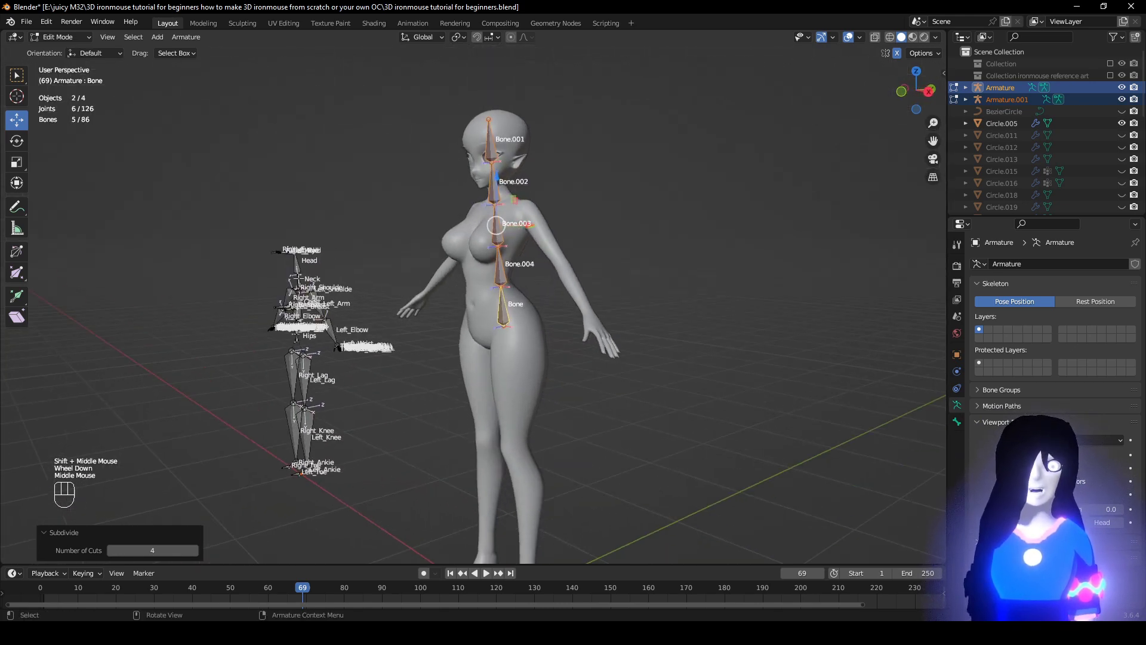
{"action": "left_click", "coordinate": [318, 305]}
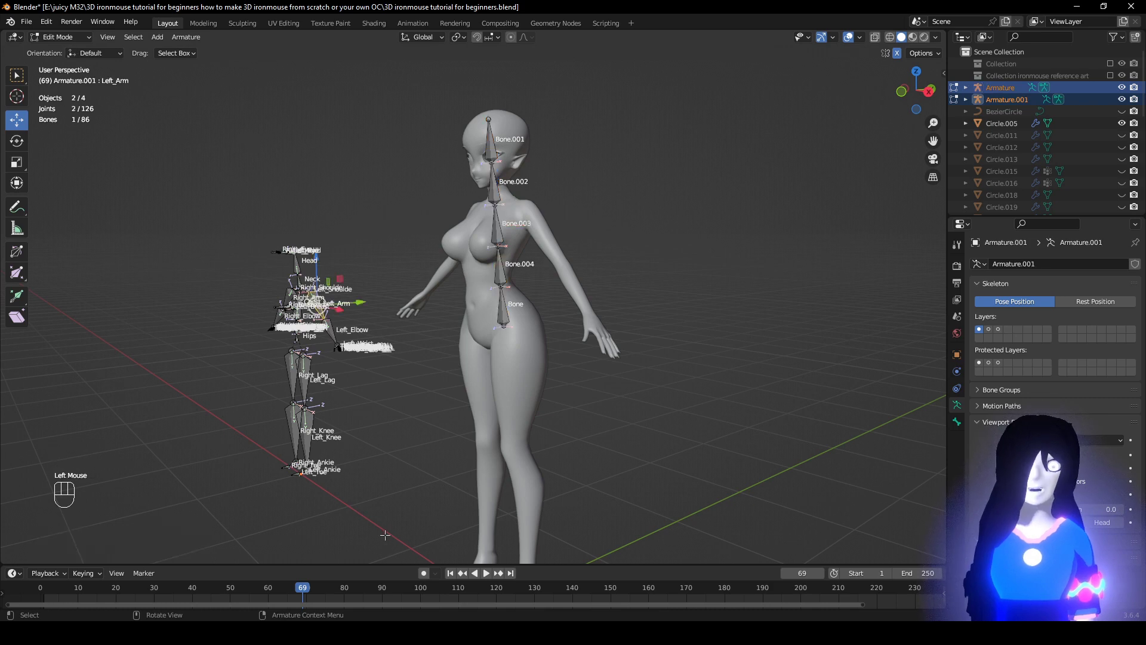
{"action": "left_click_drag", "start_coordinate": [384, 530], "coordinate": [186, 161]}
{"action": "middle_click_drag", "start_coordinate": [430, 227], "coordinate": [354, 239]}
{"action": "scroll", "coordinate": [672, 502], "scroll_direction": "down", "scroll_amount": 1, "text": "alt"}
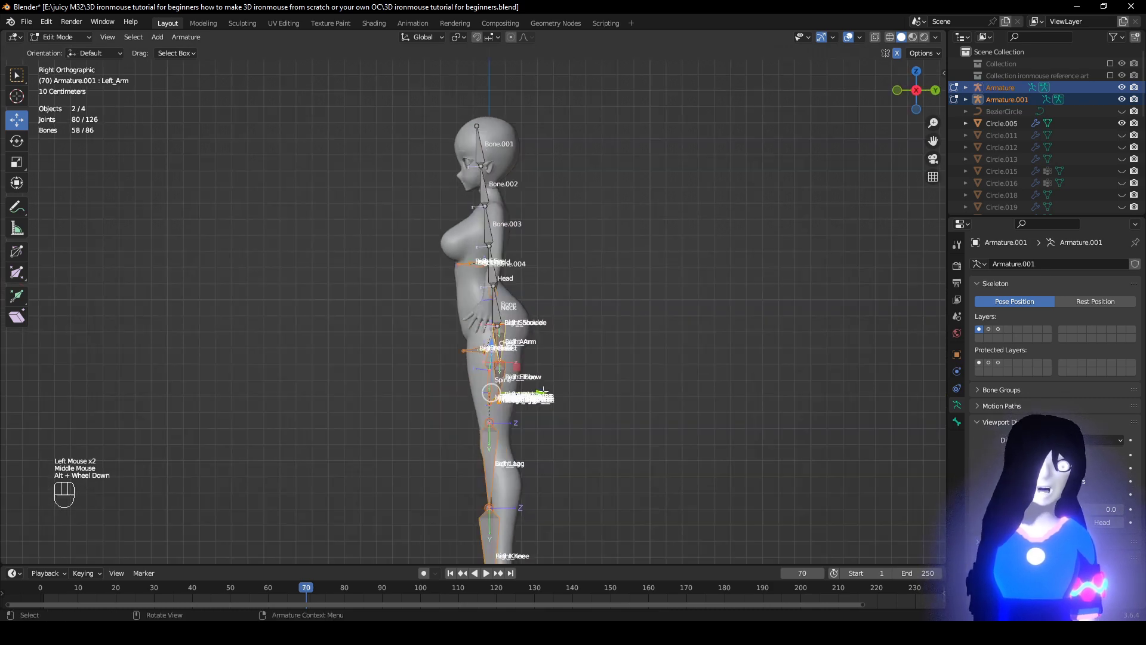
{"action": "left_click_drag", "start_coordinate": [543, 391], "coordinate": [672, 392]}
{"action": "scroll", "coordinate": [567, 295], "scroll_direction": "up", "scroll_amount": 2}
{"action": "scroll", "coordinate": [567, 296], "scroll_direction": "down", "scroll_amount": 1}
{"action": "middle_click_drag", "start_coordinate": [564, 293], "coordinate": [681, 299]}
{"action": "scroll", "coordinate": [680, 299], "scroll_direction": "up", "scroll_amount": 1}
{"action": "scroll", "coordinate": [537, 335], "scroll_direction": "down", "scroll_amount": 2}
{"action": "mouse_move", "coordinate": [357, 369]}
{"action": "middle_mouse_down"}
{"action": "mouse_move", "coordinate": [397, 376]}
{"action": "mouse_move", "coordinate": [350, 378]}
{"action": "middle_mouse_up"}
{"action": "scroll", "coordinate": [397, 377], "scroll_direction": "down", "scroll_amount": 1}
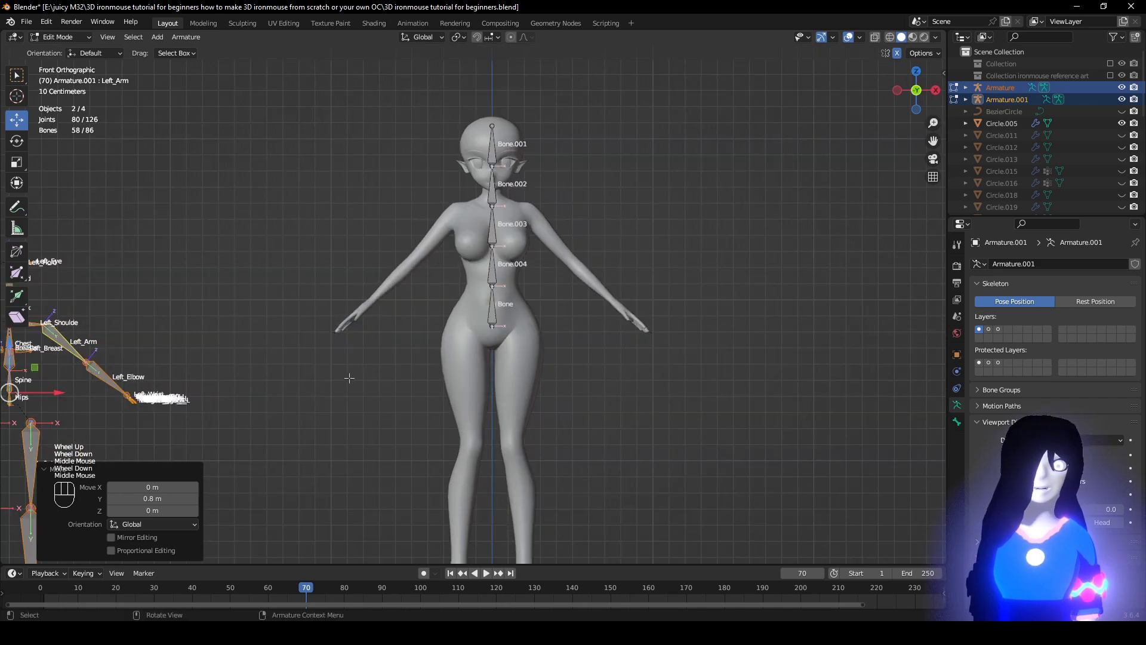
In front view, move the reference bones 1.6 m along X, closer to the character.
{"action": "scroll", "coordinate": [349, 378], "scroll_direction": "down", "scroll_amount": 3}
{"action": "left_click_drag", "start_coordinate": [251, 357], "coordinate": [399, 344], "text": "ctrl"}
{"action": "left_click", "coordinate": [399, 343]}
{"action": "scroll", "coordinate": [397, 358], "scroll_direction": "up", "scroll_amount": 2}
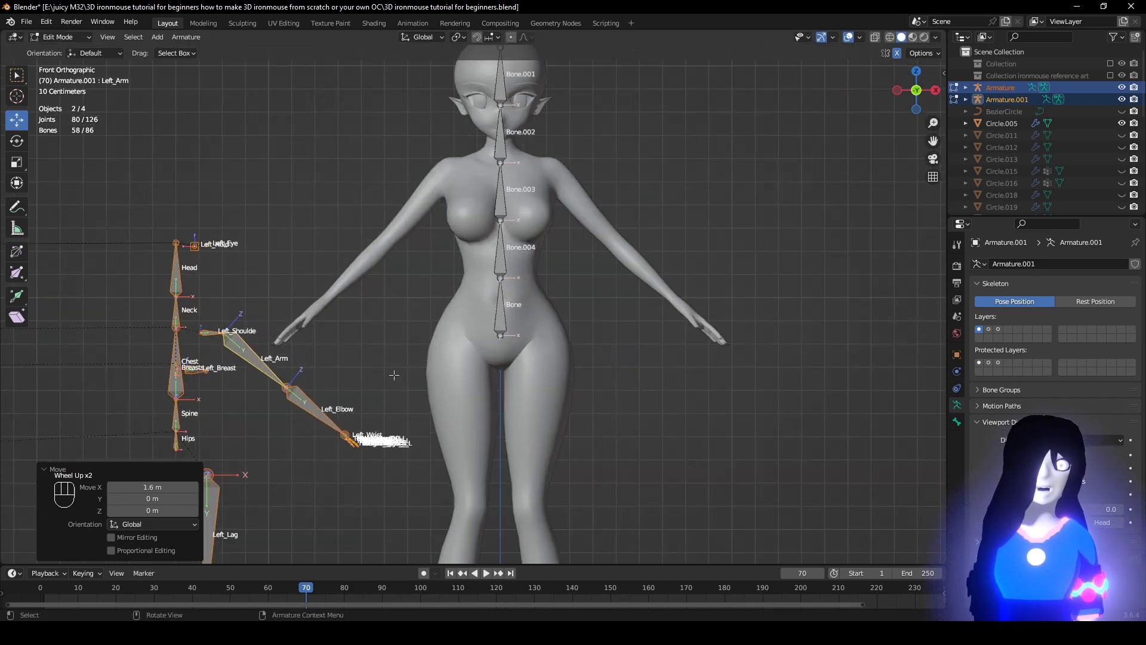
{"action": "scroll", "coordinate": [381, 362], "scroll_direction": "down", "scroll_amount": 1}
{"action": "middle_click_drag", "start_coordinate": [381, 363], "coordinate": [393, 375], "text": "shift"}
{"action": "scroll", "coordinate": [393, 374], "scroll_direction": "up", "scroll_amount": 1}
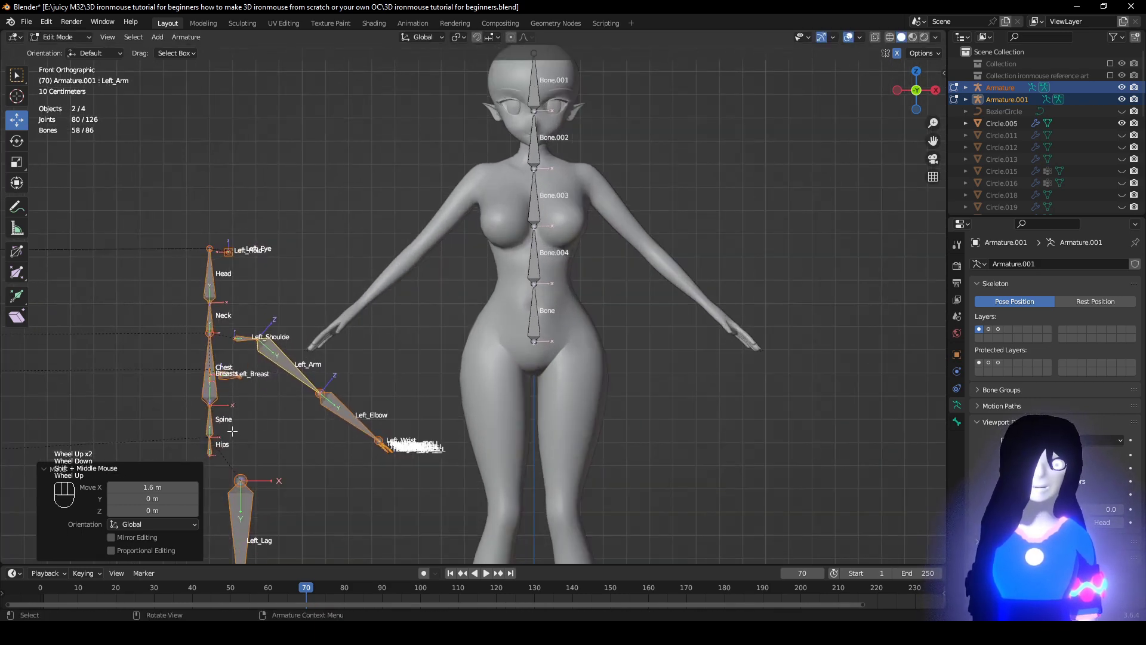
Try to copy the name of the reference Hips bone for renaming the new armature's lowest bone.
{"action": "left_click", "coordinate": [215, 442]}
{"action": "left_click", "coordinate": [957, 422]}
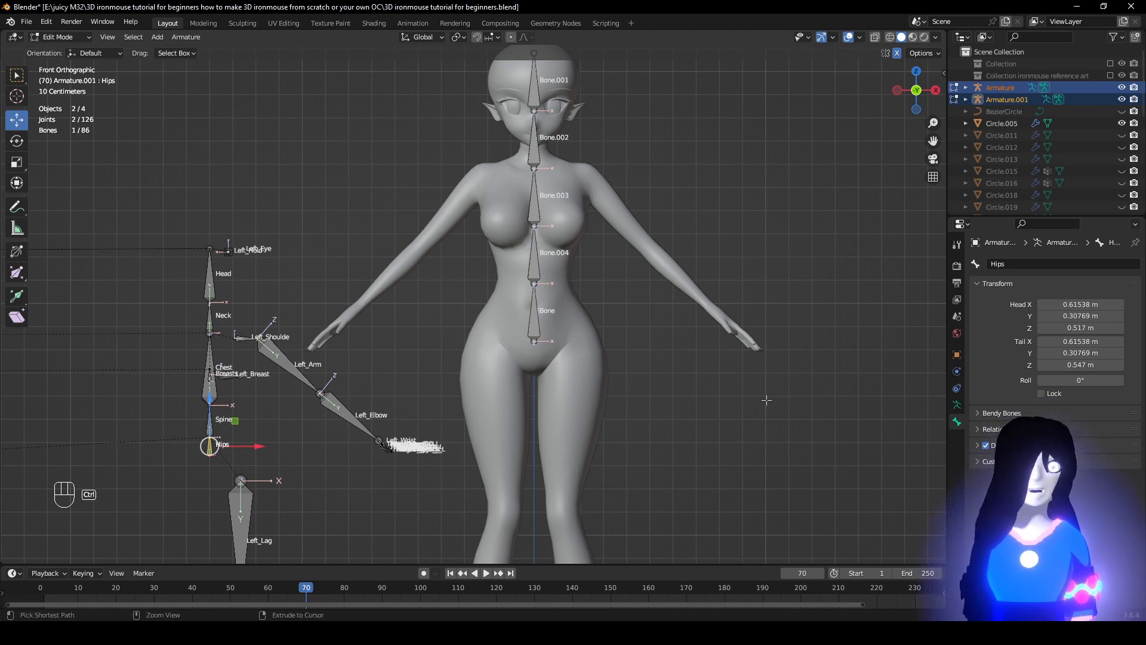
{"action": "key", "text": "ctrl+c"}
{"action": "left_click", "coordinate": [1036, 265]}
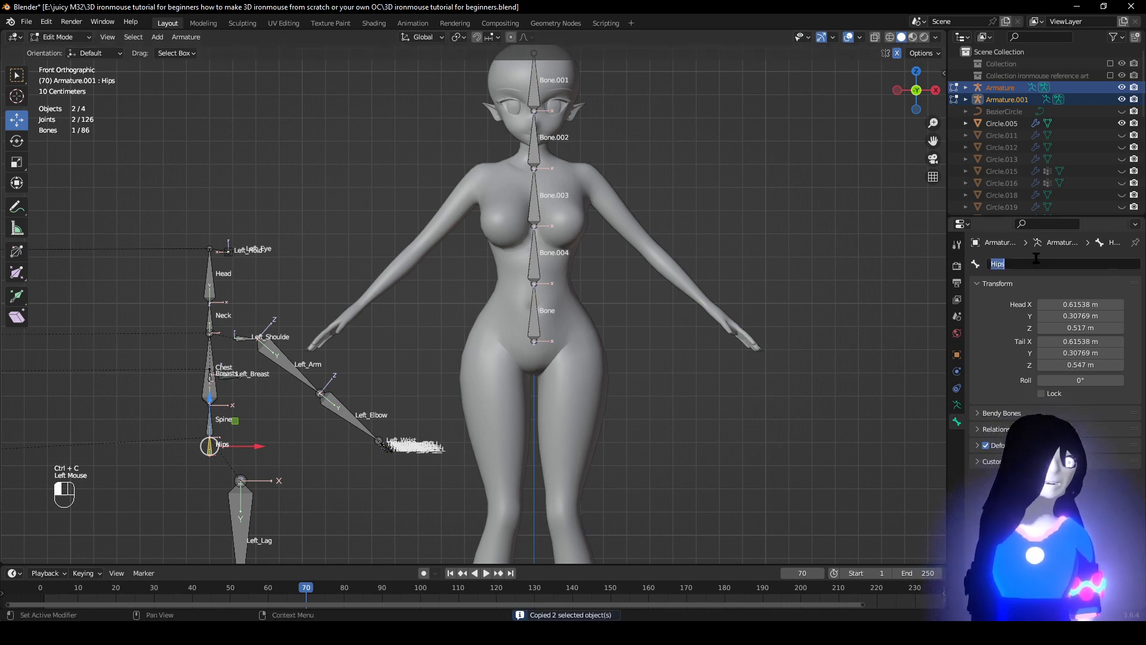
{"action": "key", "text": "ctrl+v"}
{"action": "key", "text": "Escape"}
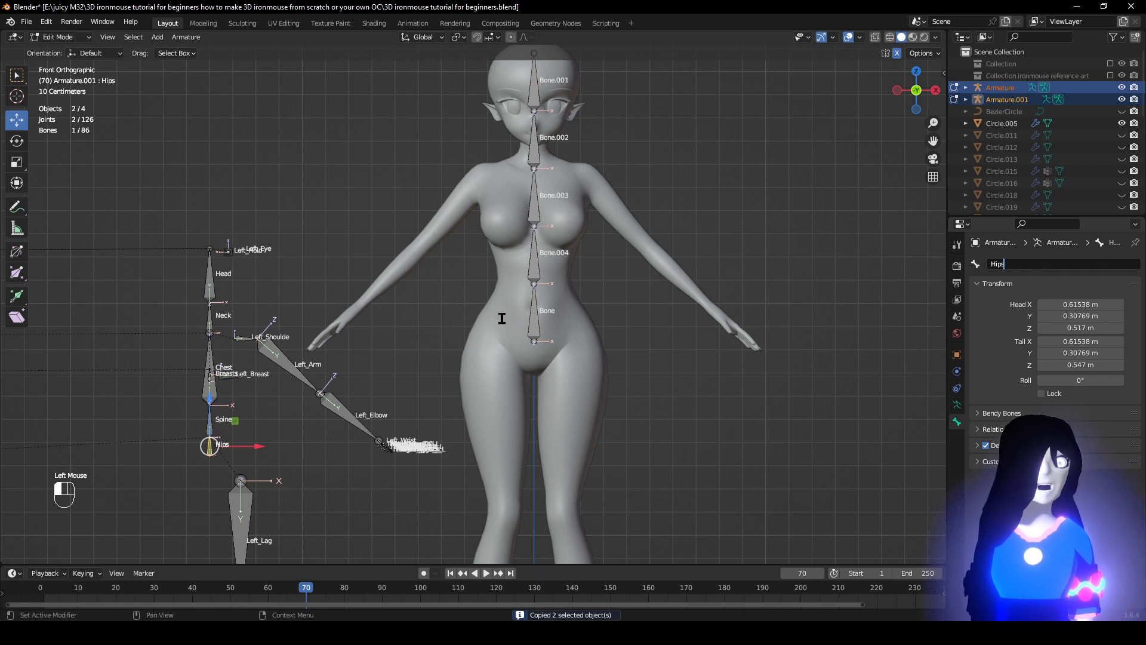
{"action": "left_click", "coordinate": [530, 318]}
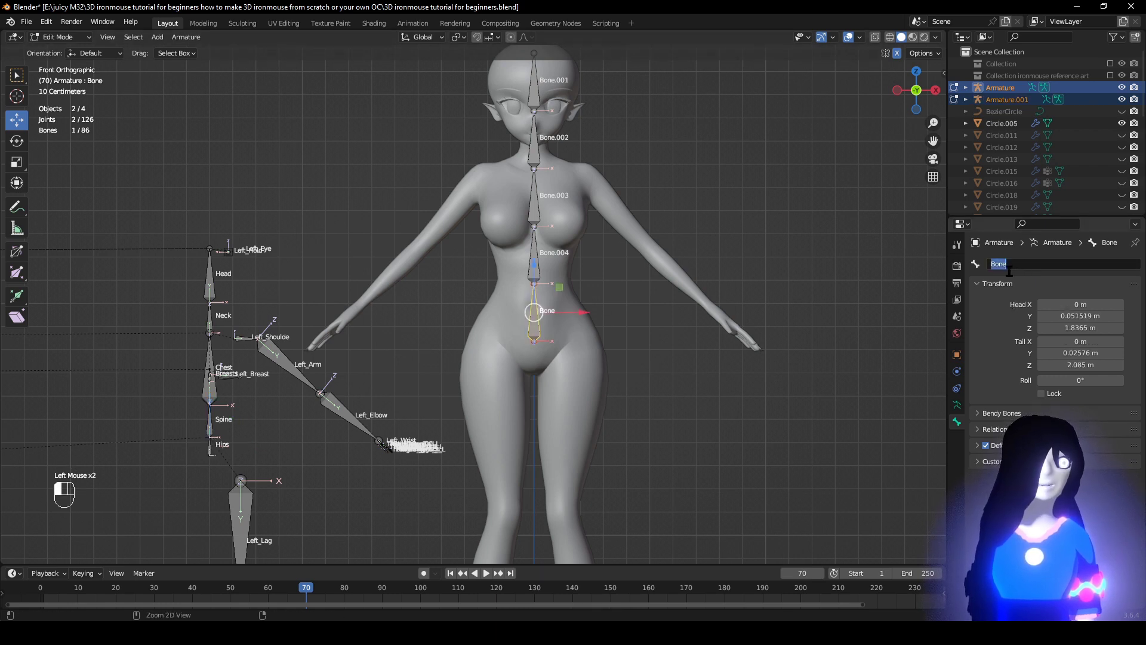
Copy the reference Spine bone's name and rename the new chain's second-lowest bone as Spine.
{"action": "left_click", "coordinate": [210, 423]}
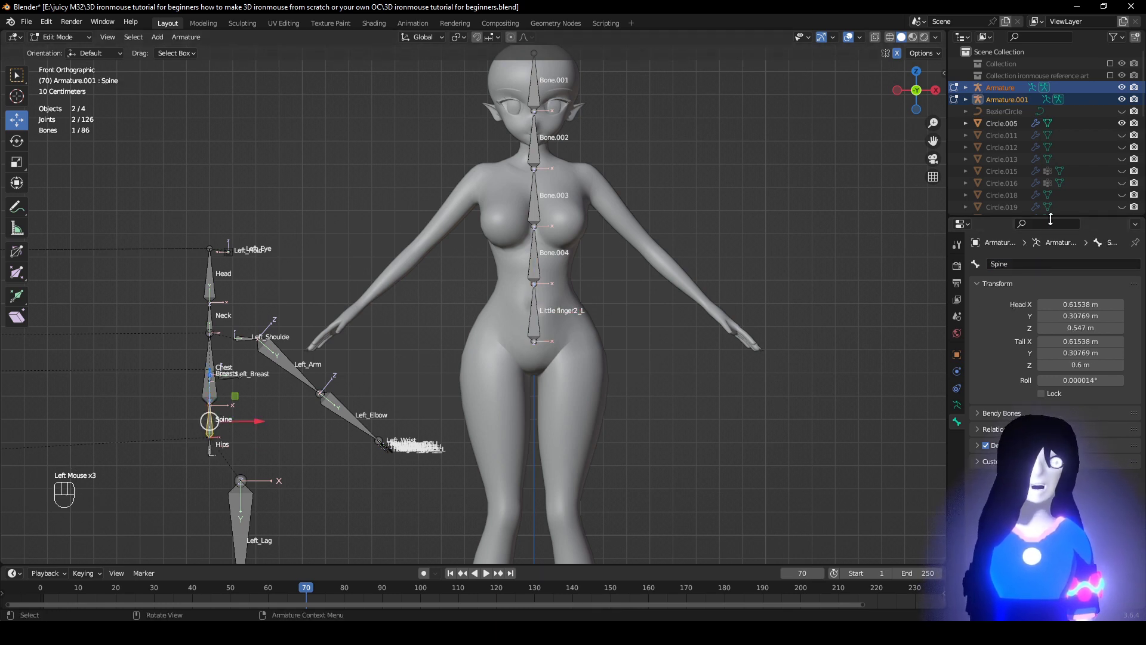
{"action": "left_click", "coordinate": [1009, 264]}
{"action": "key", "text": "ctrl+c"}
{"action": "left_click", "coordinate": [992, 313]}
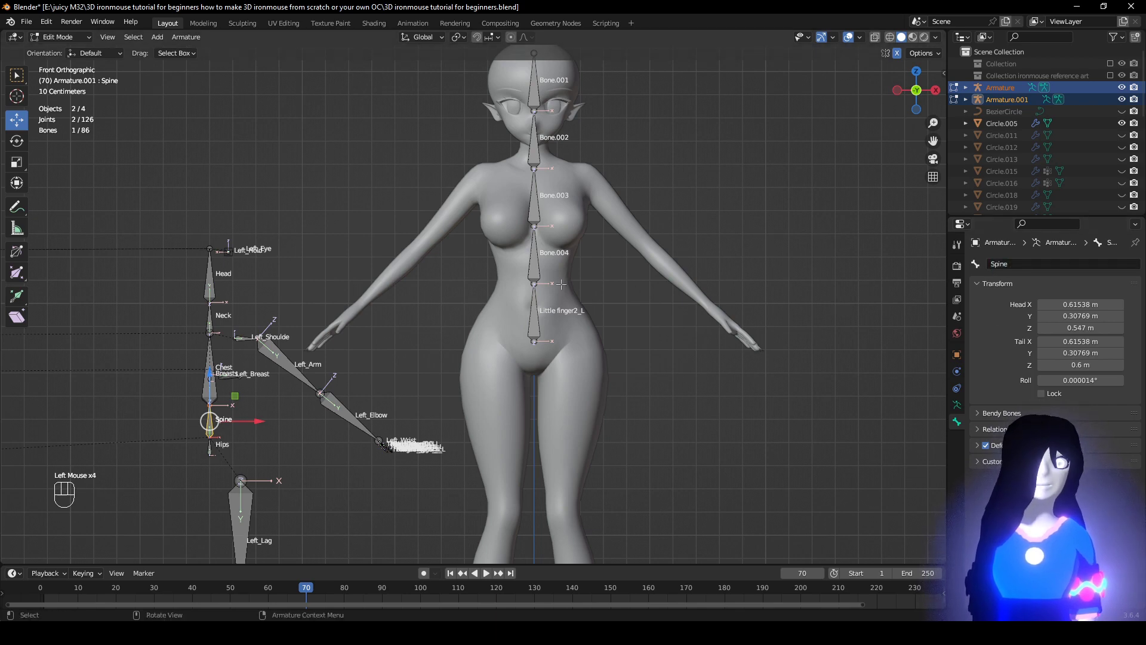
{"action": "left_click", "coordinate": [534, 263]}
{"action": "left_click", "coordinate": [1015, 264]}
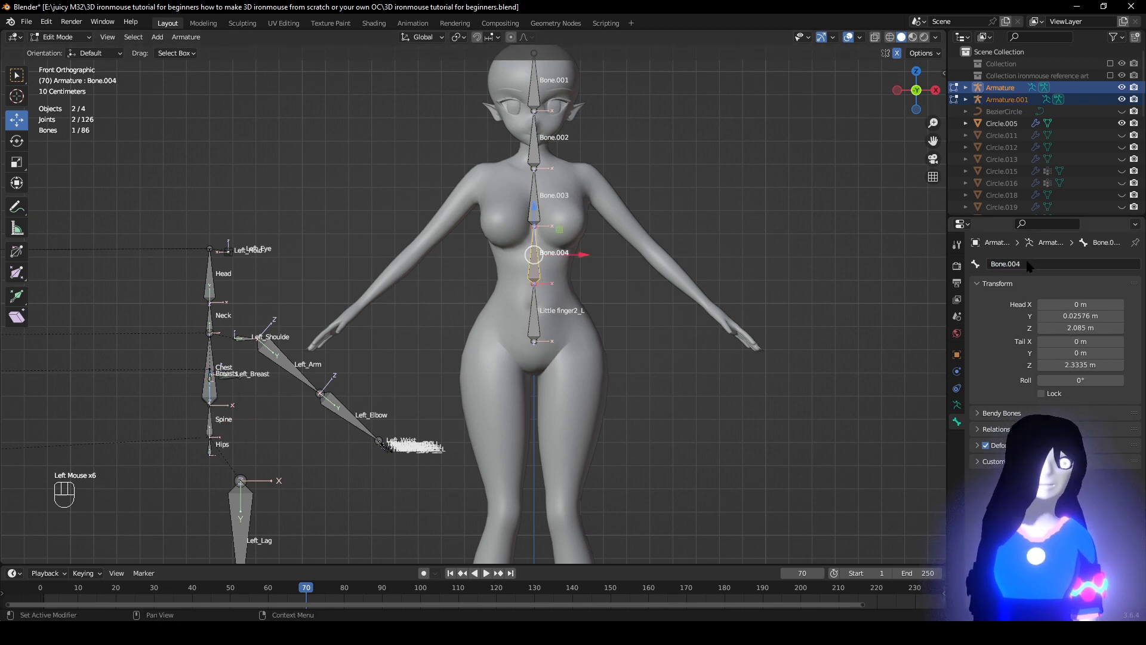
{"action": "key", "text": "ctrl+v"}
{"action": "key", "text": "Return"}
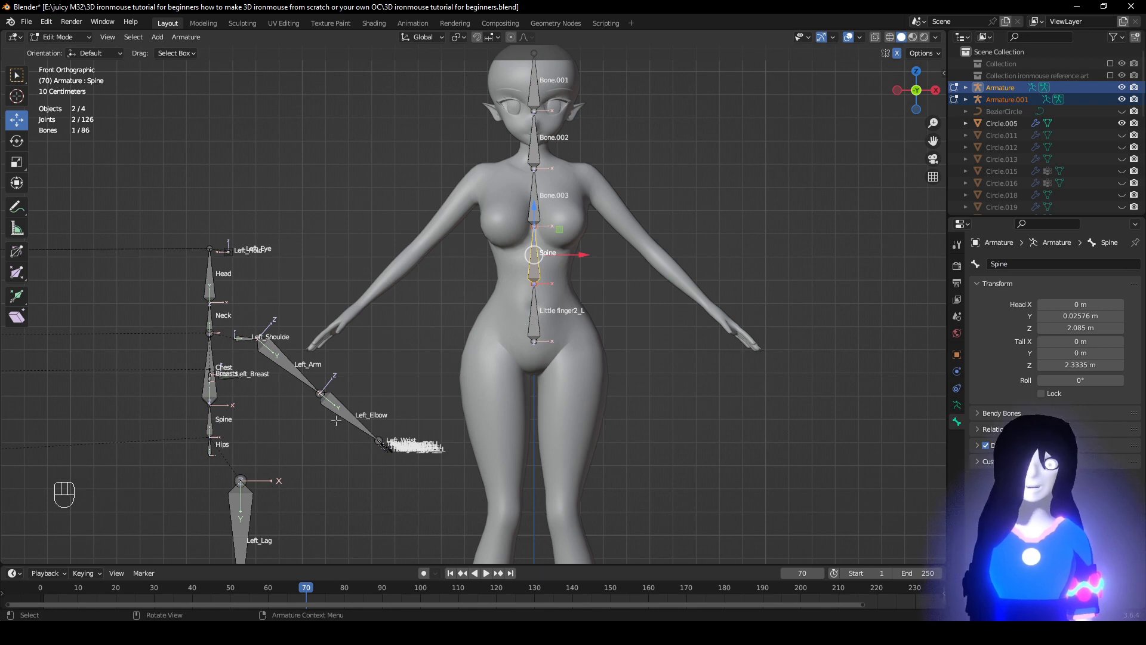
Copy the reference Hips bone's name and rename the new chain's lowest bone as Hips.
{"action": "left_click", "coordinate": [218, 445]}
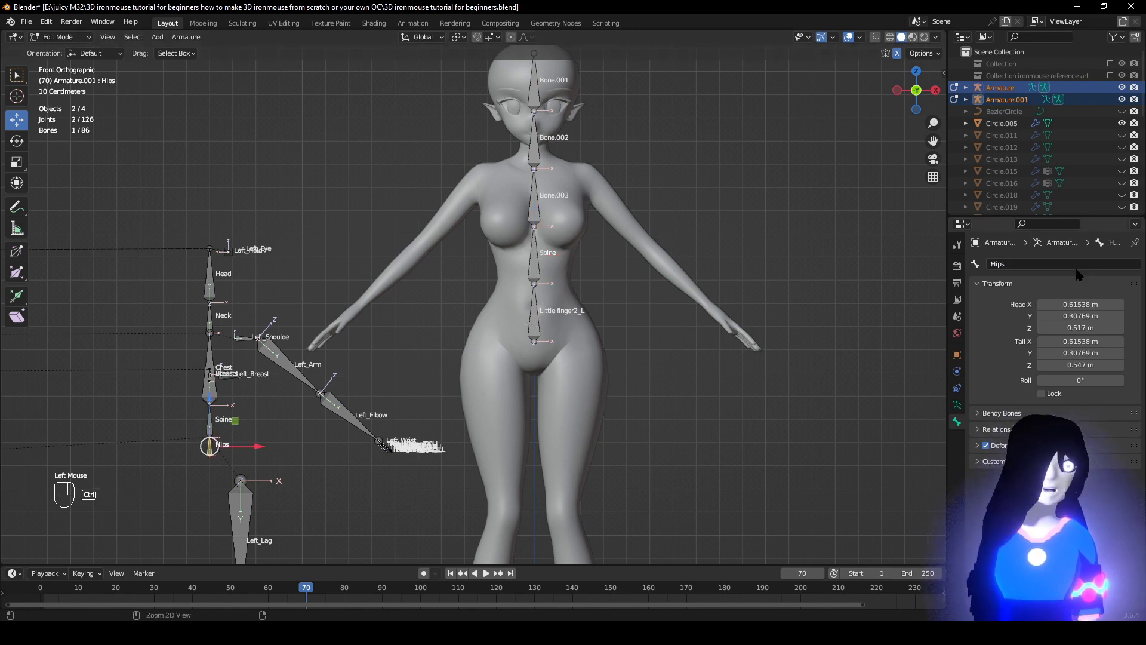
{"action": "left_click", "coordinate": [1073, 266]}
{"action": "left_click", "coordinate": [707, 339]}
{"action": "left_click", "coordinate": [533, 331]}
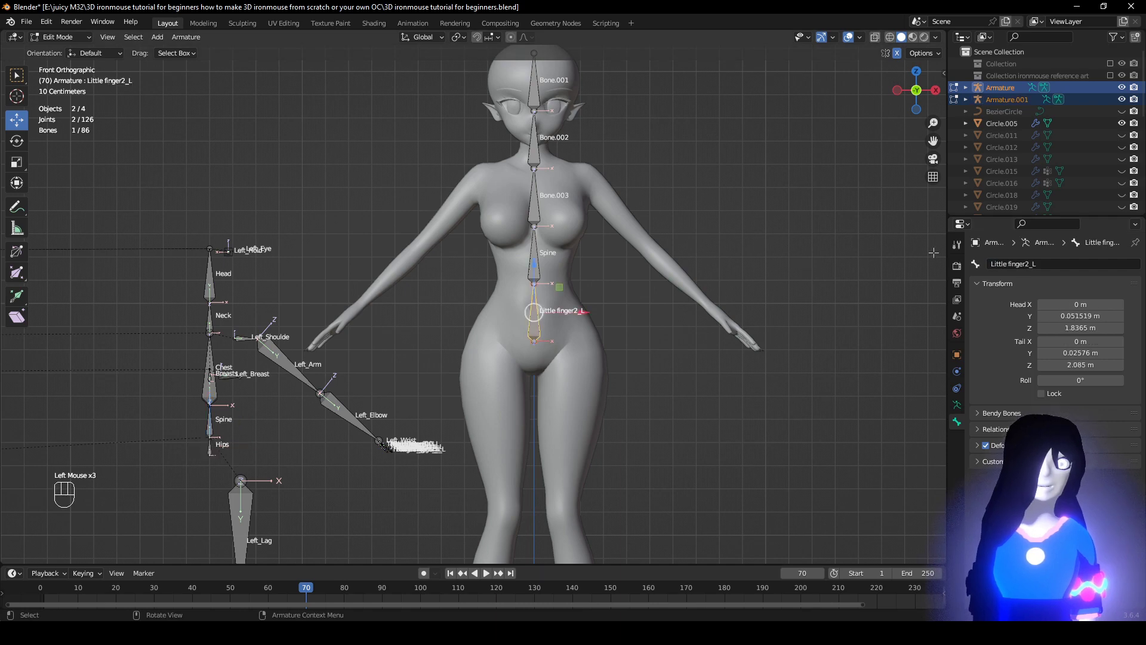
{"action": "left_click", "coordinate": [1037, 263]}
{"action": "key", "text": "ctrl+v"}
{"action": "left_click", "coordinate": [1007, 284]}
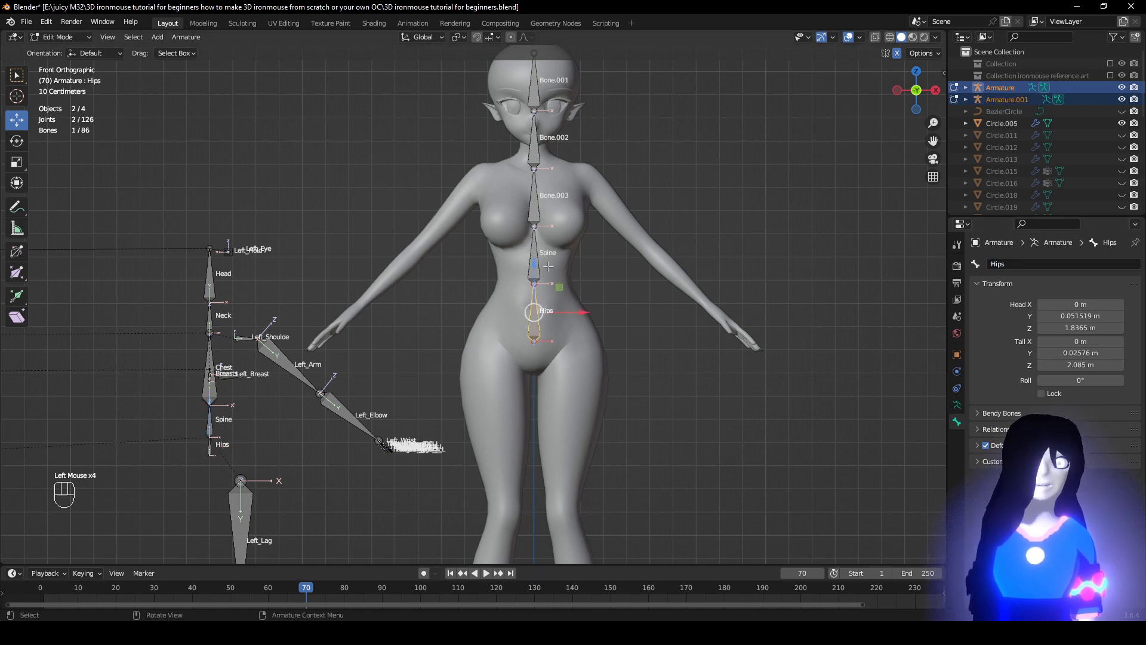
Copy the reference Chest bone's name and rename the bone above Spine in the new chain as Chest.
{"action": "scroll", "coordinate": [548, 266], "scroll_direction": "up", "scroll_amount": 1}
{"action": "left_click", "coordinate": [170, 408]}
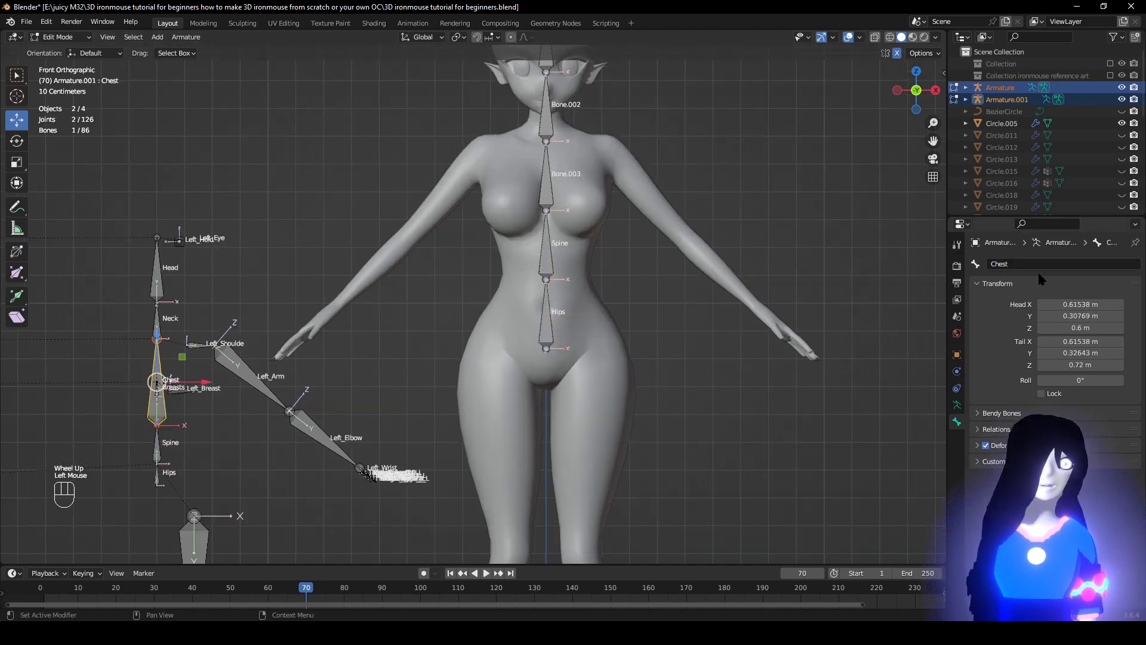
{"action": "key", "text": "ctrl+c"}
{"action": "left_click", "coordinate": [1013, 309]}
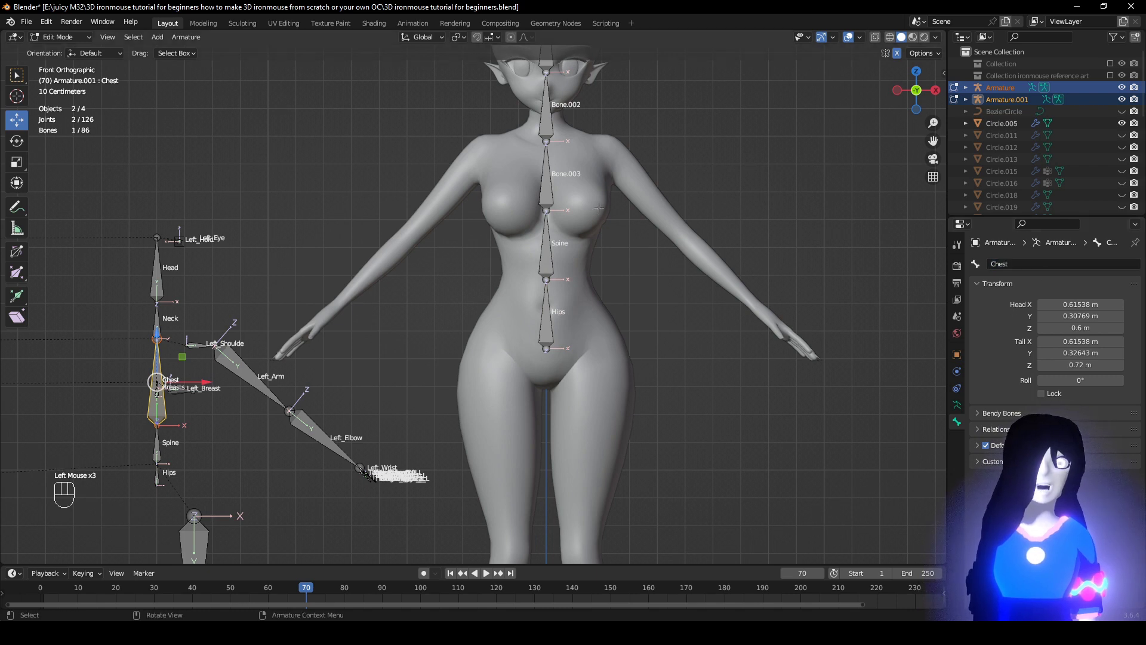
{"action": "left_click", "coordinate": [550, 194]}
{"action": "double_click", "coordinate": [1022, 265]}
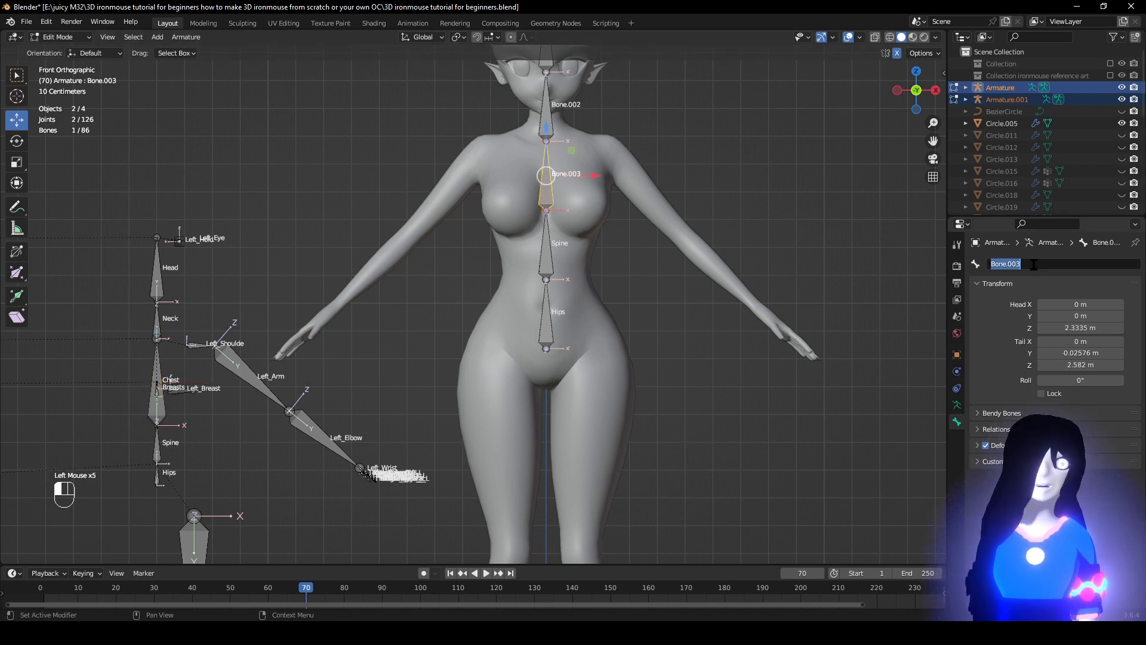
{"action": "key", "text": "ctrl+v"}
{"action": "key", "text": "Return"}
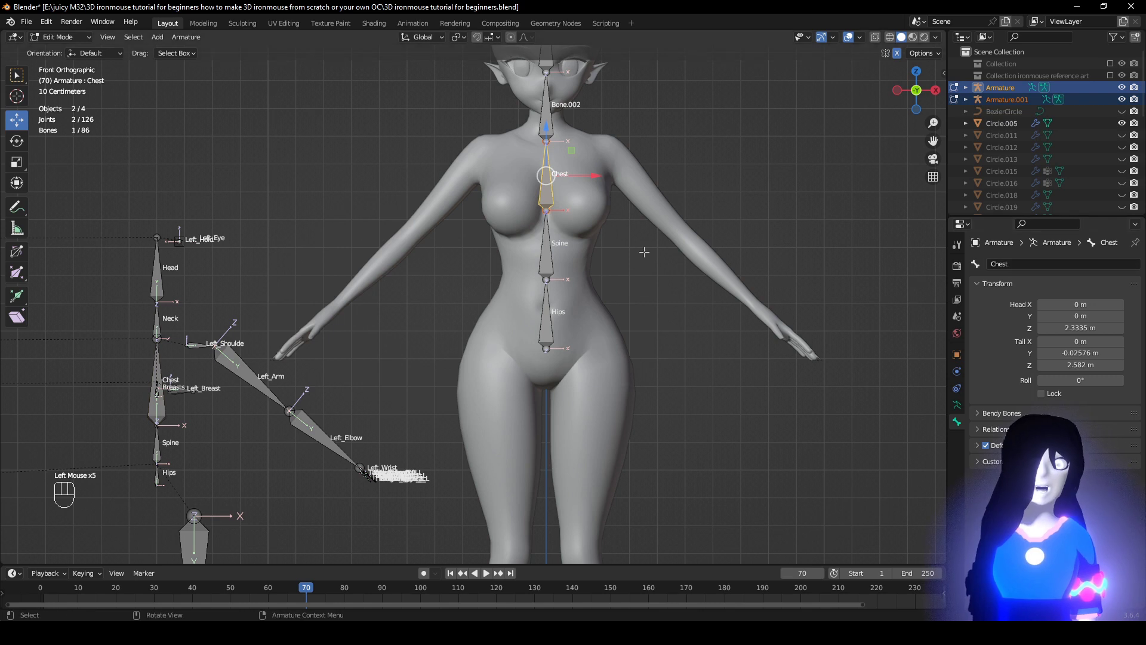
Copy the reference Neck bone's name and rename the bone above Chest in the new chain as Neck.
{"action": "middle_click_drag", "start_coordinate": [644, 252], "coordinate": [641, 305], "text": "shift"}
{"action": "scroll", "coordinate": [642, 305], "scroll_direction": "up", "scroll_amount": 1, "text": "shift"}
{"action": "left_click", "coordinate": [160, 386]}
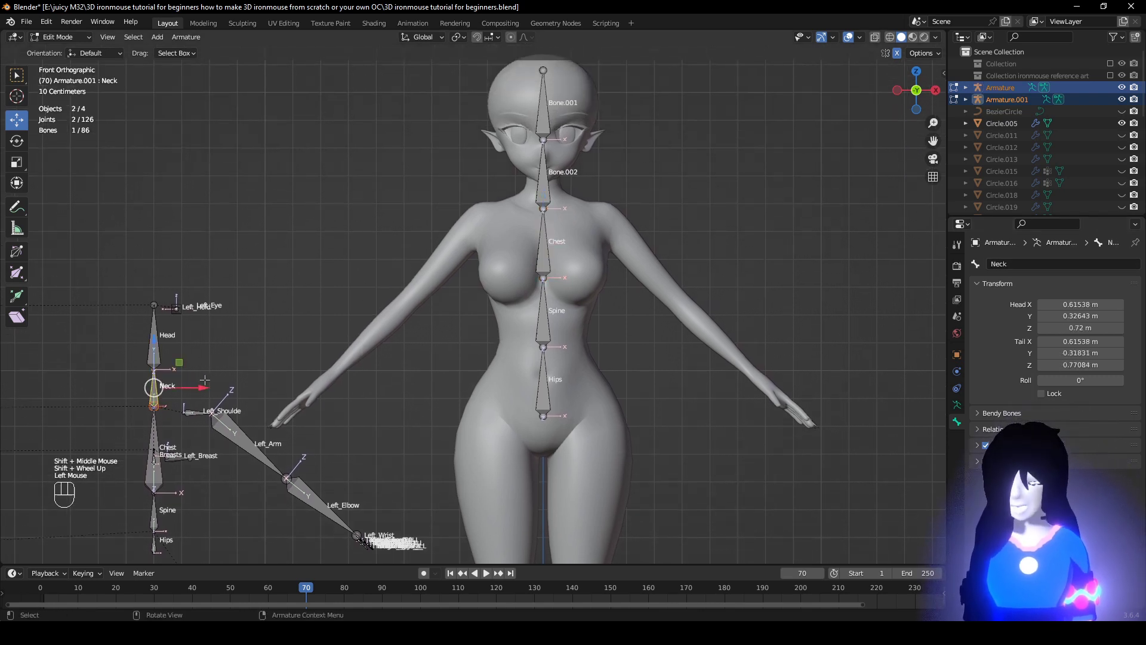
{"action": "left_click", "coordinate": [1069, 262]}
{"action": "key", "text": "ctrl+c"}
{"action": "left_click", "coordinate": [1018, 290]}
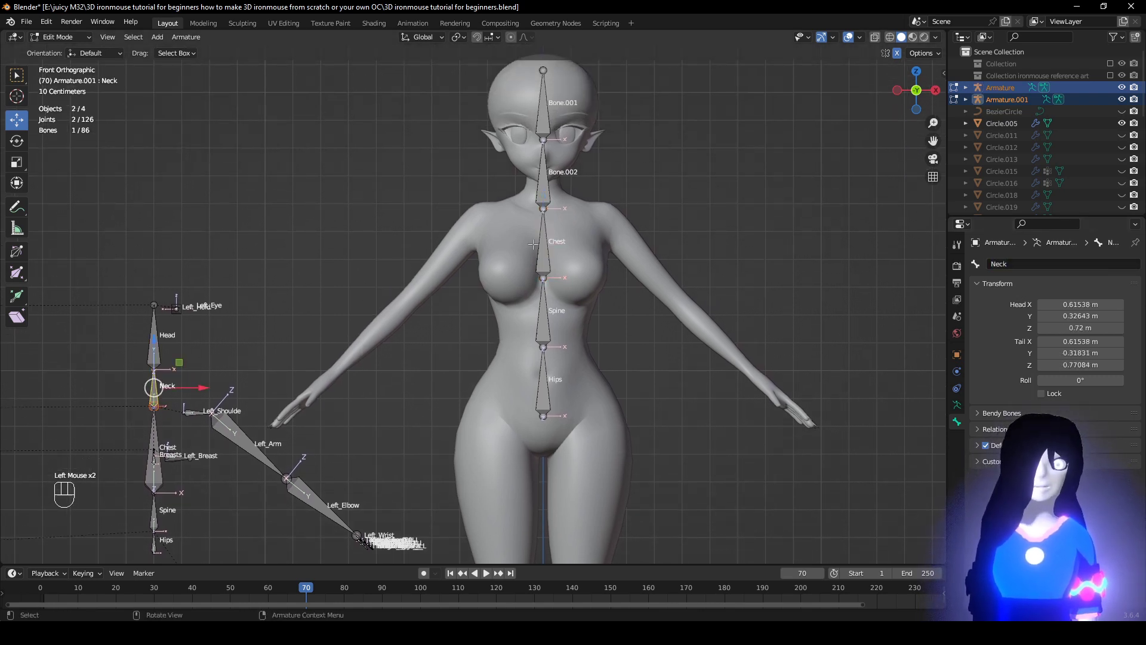
{"action": "left_click", "coordinate": [542, 189]}
{"action": "left_click", "coordinate": [1012, 266]}
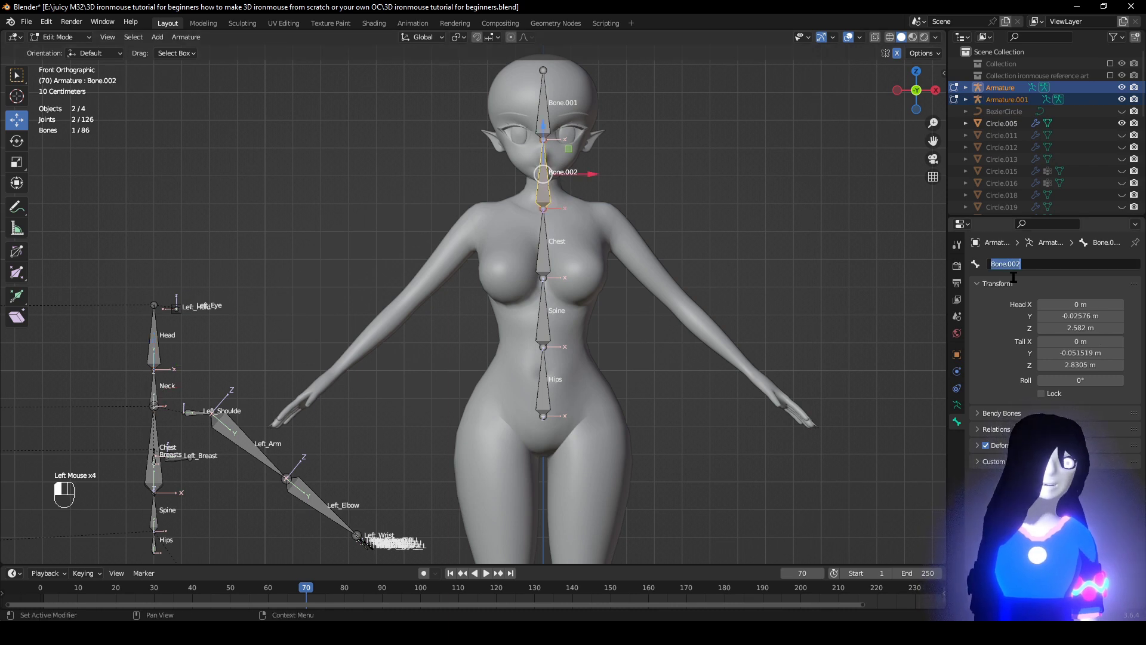
{"action": "key", "text": "ctrl+v"}
{"action": "left_click", "coordinate": [998, 293]}
Copy the reference Head bone's name and rename the new chain's topmost bone as Head.
{"action": "left_click", "coordinate": [148, 347]}
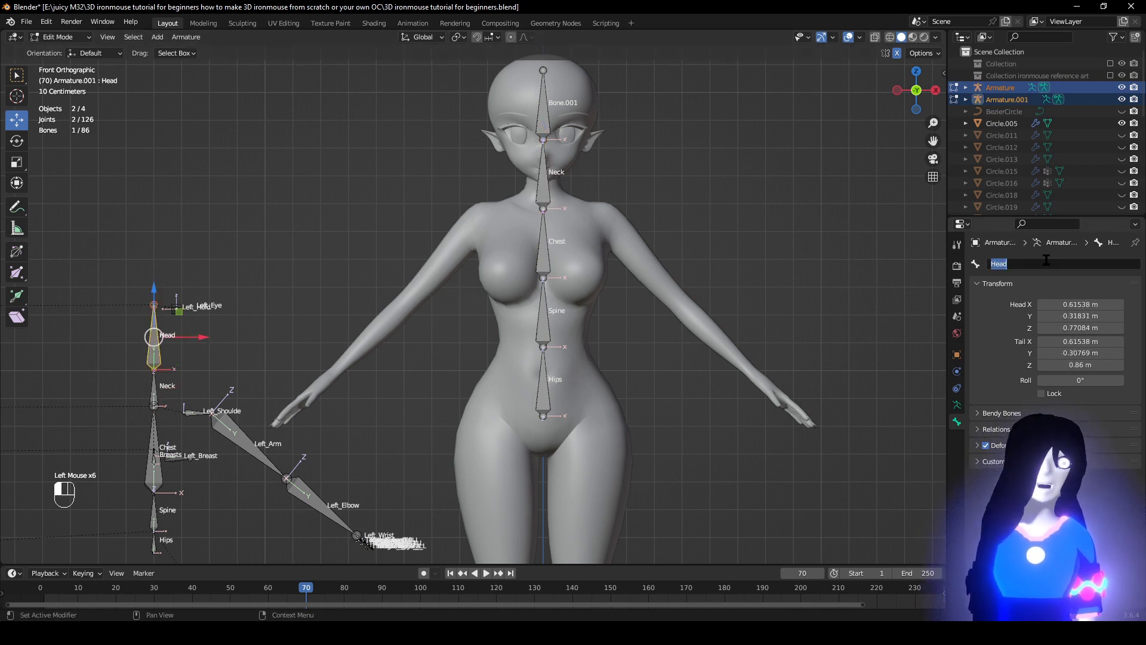
{"action": "key", "text": "ctrl+c"}
{"action": "left_click", "coordinate": [1008, 288]}
{"action": "left_click", "coordinate": [547, 116]}
{"action": "left_click", "coordinate": [1030, 265]}
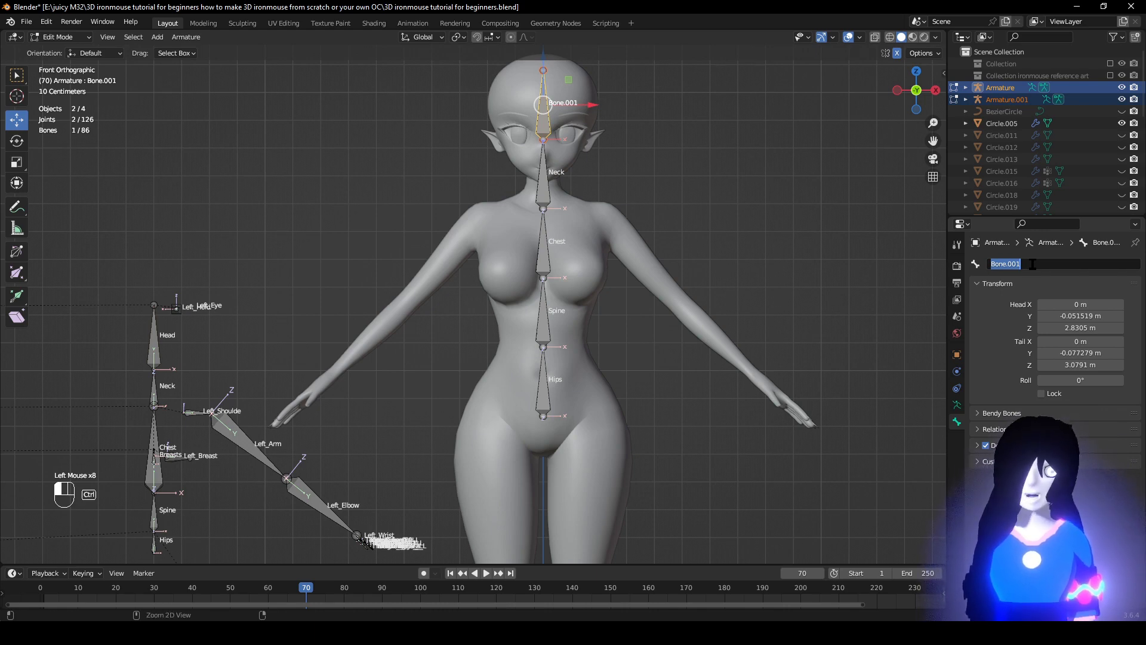
{"action": "key", "text": "ctrl+v"}
{"action": "left_click", "coordinate": [1015, 296]}
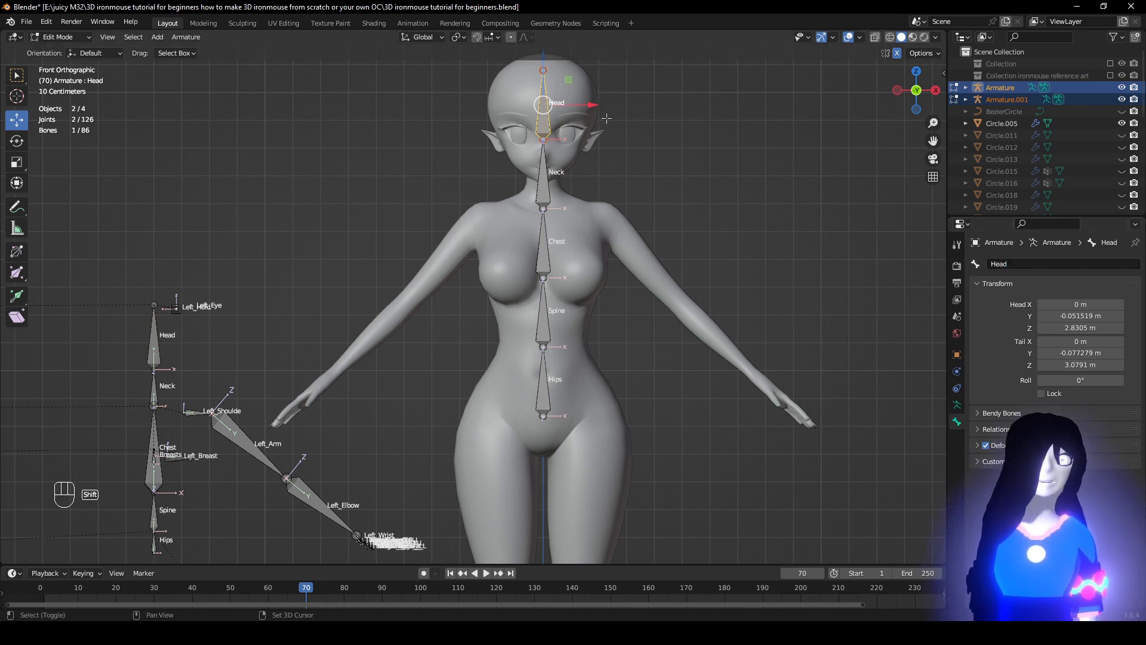
In right side view, straighten the new Hips bone vertically by scaling it to 0 along Y.
{"action": "middle_click_drag", "start_coordinate": [604, 157], "coordinate": [580, 287], "text": "shift"}
{"action": "scroll", "coordinate": [580, 286], "scroll_direction": "up", "scroll_amount": 3}
{"action": "scroll", "coordinate": [593, 342], "scroll_direction": "down", "scroll_amount": 3}
{"action": "middle_click_drag", "start_coordinate": [580, 378], "coordinate": [451, 282], "text": "shift"}
{"action": "left_click", "coordinate": [508, 373]}
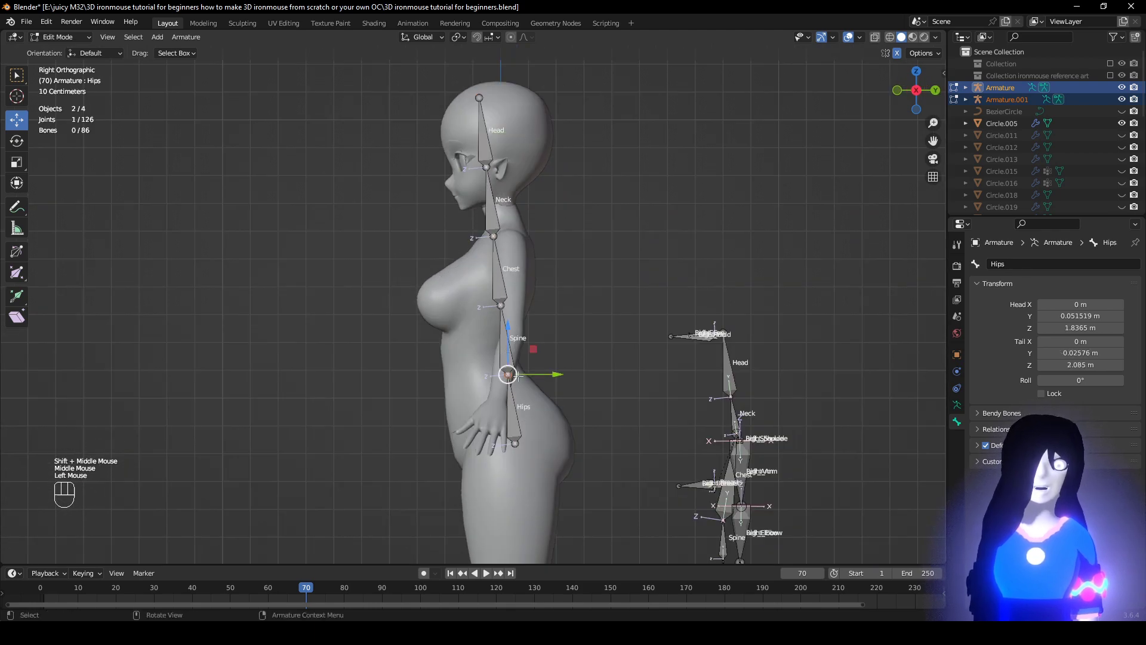
{"action": "double_click", "coordinate": [516, 428]}
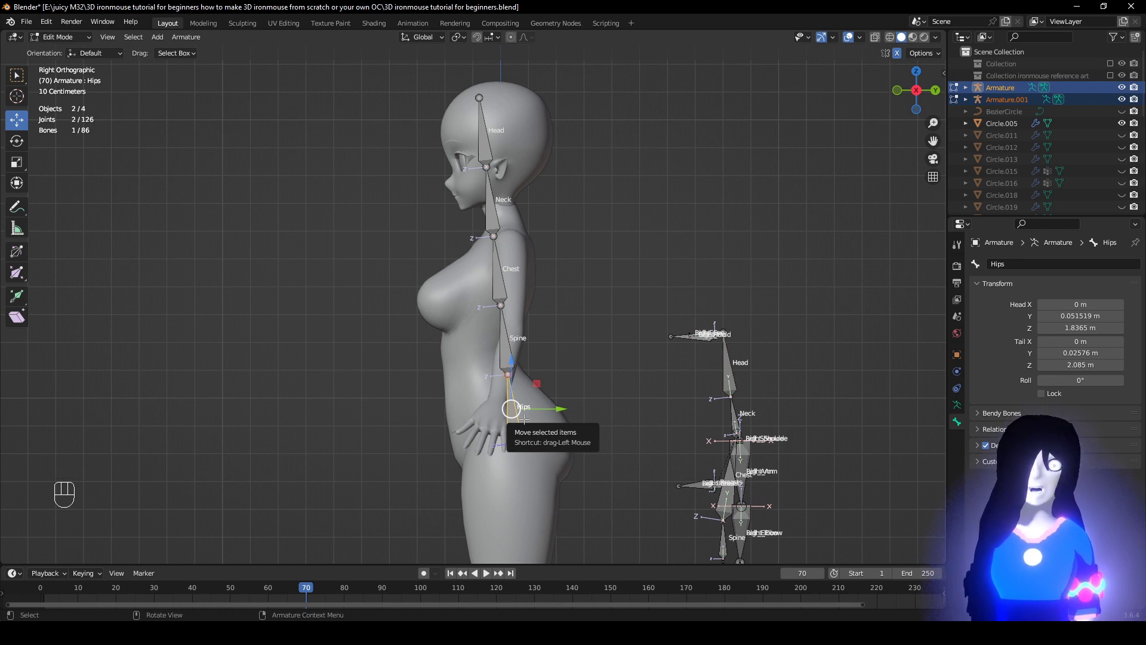
{"action": "key", "text": "s"}
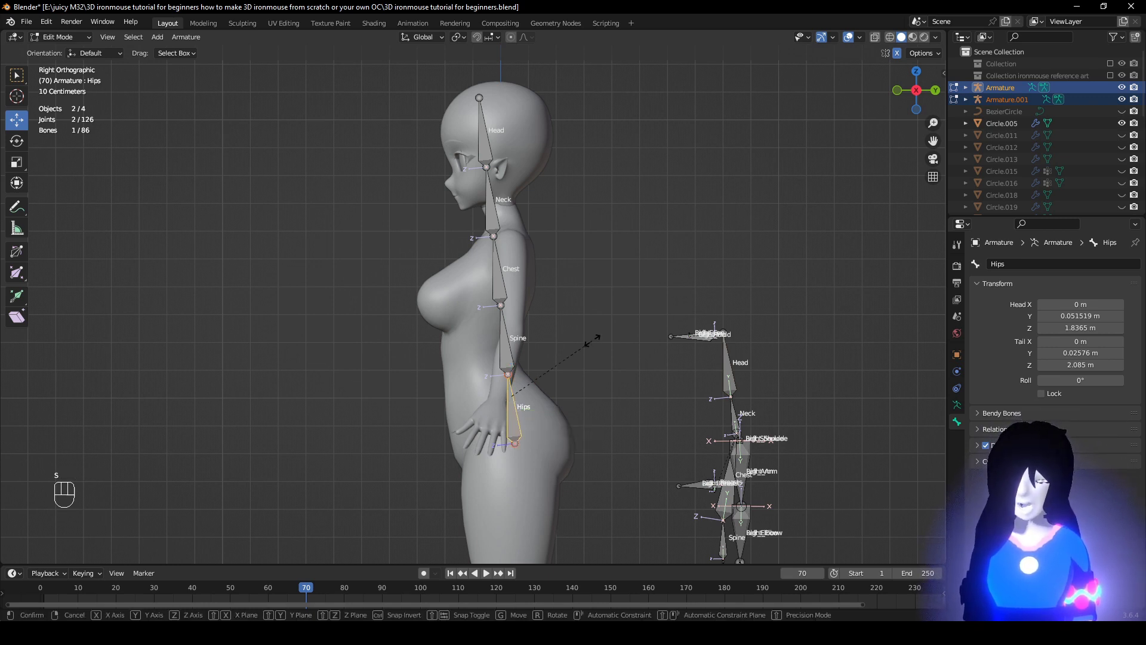
{"action": "key", "text": "y"}
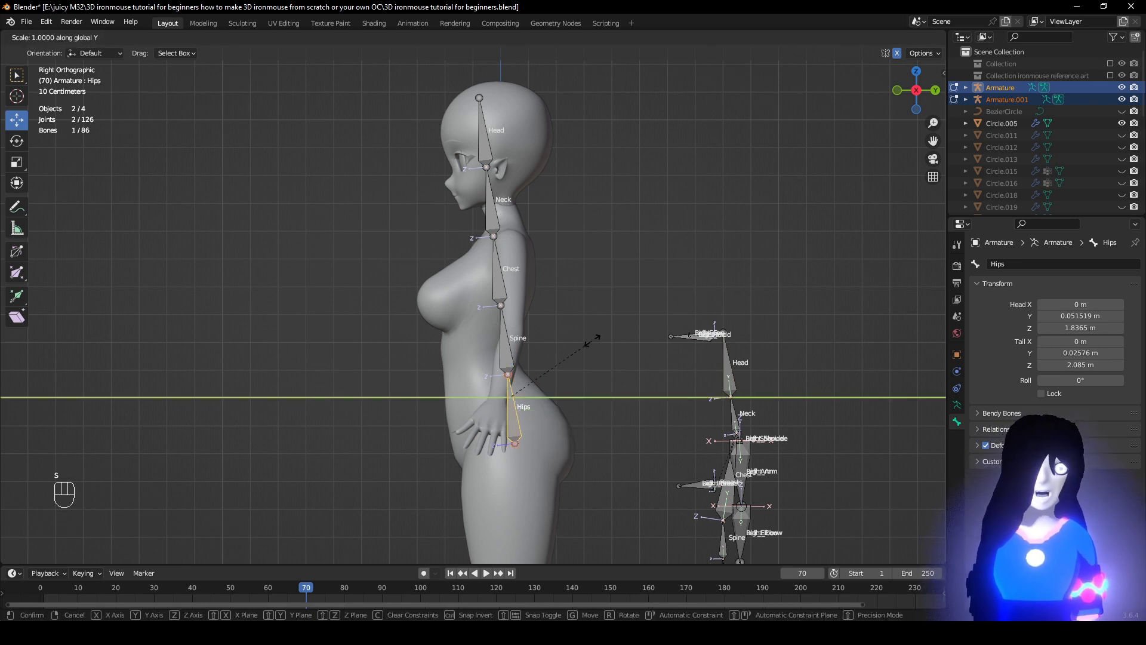
{"action": "key", "text": "0"}
{"action": "left_click", "coordinate": [592, 341]}
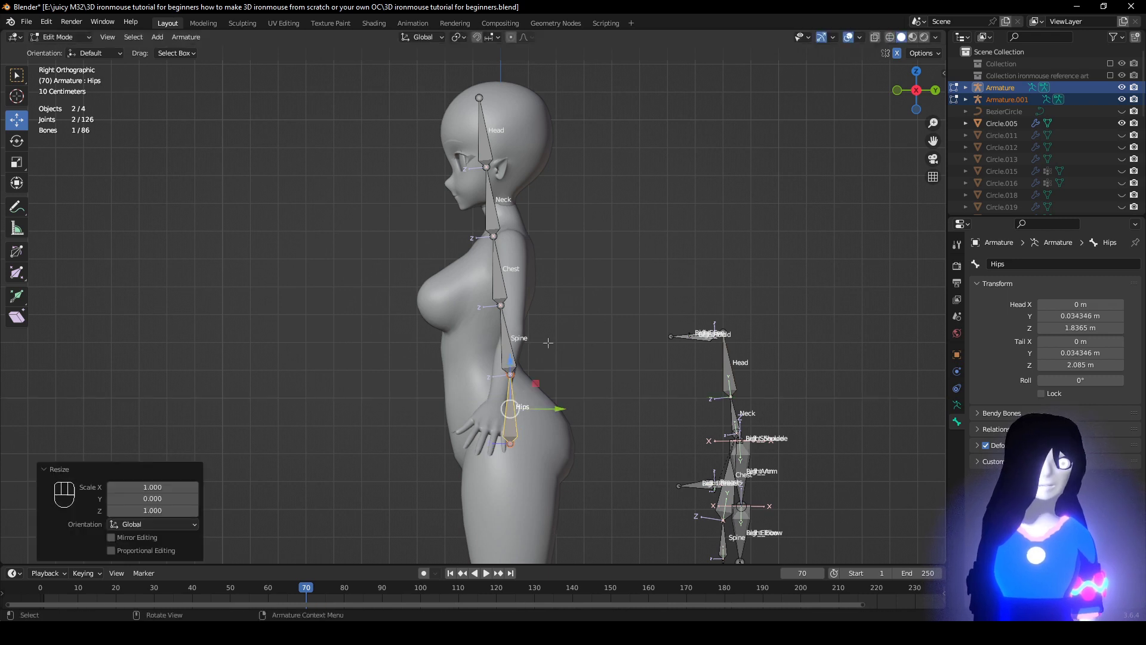
Lower the Hips–Spine joint about 0.09 m, and move the Spine–Chest joint about 0.08 m forward and 0.15 m down.
{"action": "left_click", "coordinate": [509, 355]}
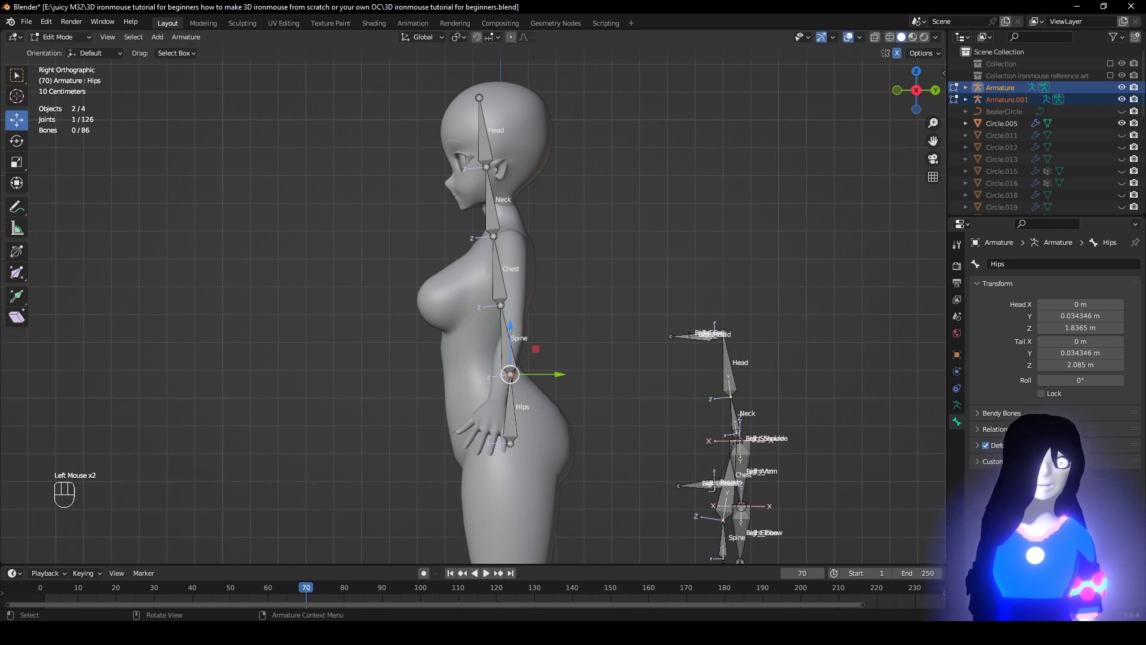
{"action": "left_click_drag", "start_coordinate": [510, 333], "coordinate": [510, 358]}
{"action": "left_click", "coordinate": [506, 306]}
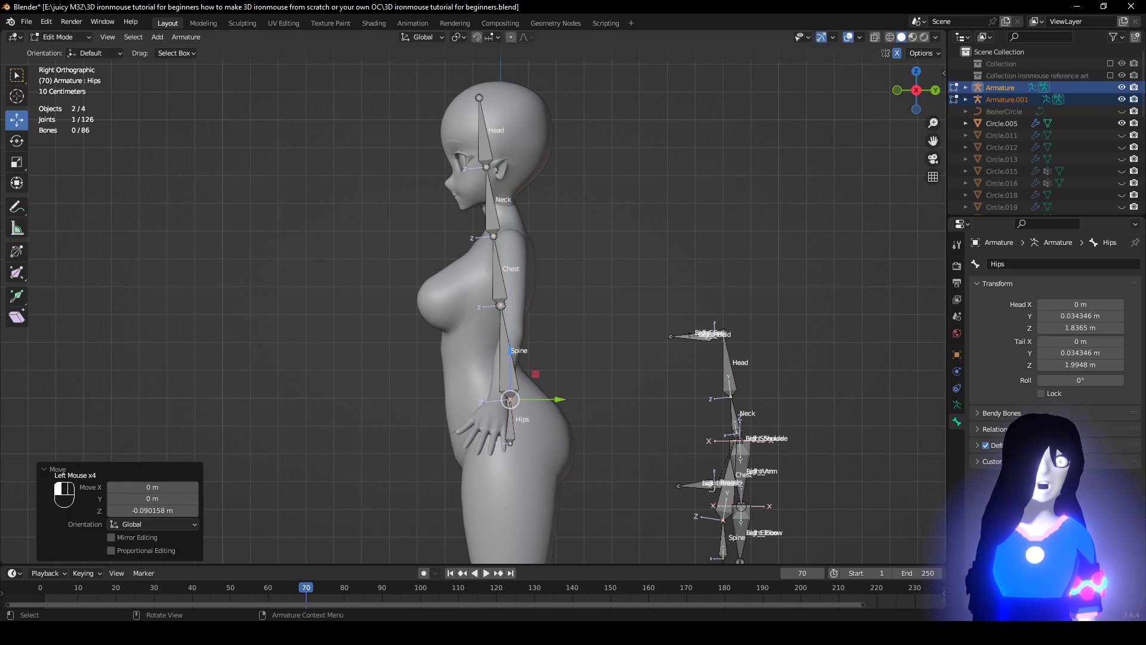
{"action": "key", "text": "g"}
{"action": "left_click", "coordinate": [488, 354]}
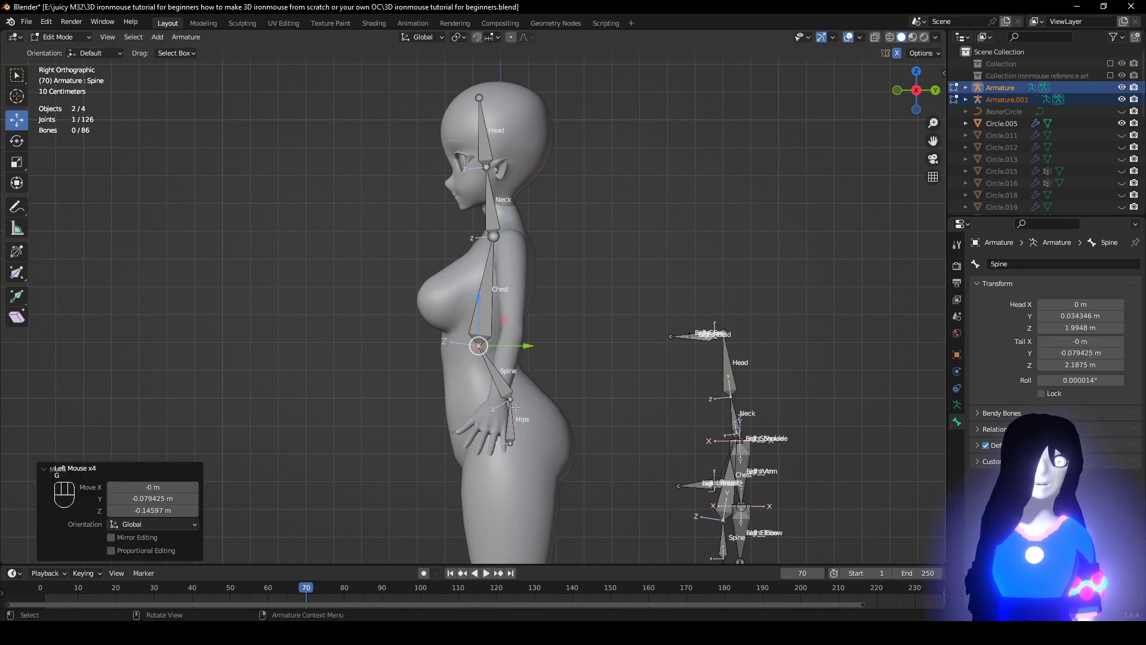
Shift the Hips bone about 0.009 m forward along Y and nudge the Spine–Chest joint slightly back and down.
{"action": "left_click", "coordinate": [512, 423]}
{"action": "left_click_drag", "start_coordinate": [549, 421], "coordinate": [547, 422]}
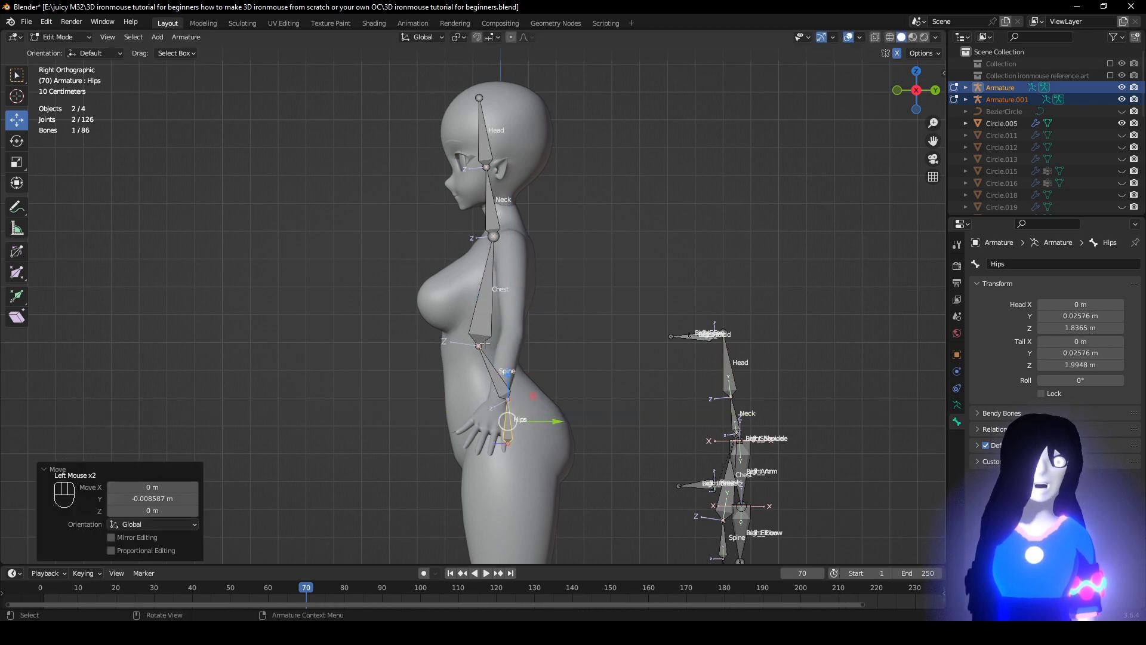
{"action": "left_click", "coordinate": [484, 344]}
{"action": "key", "text": "g"}
{"action": "left_click", "coordinate": [486, 346]}
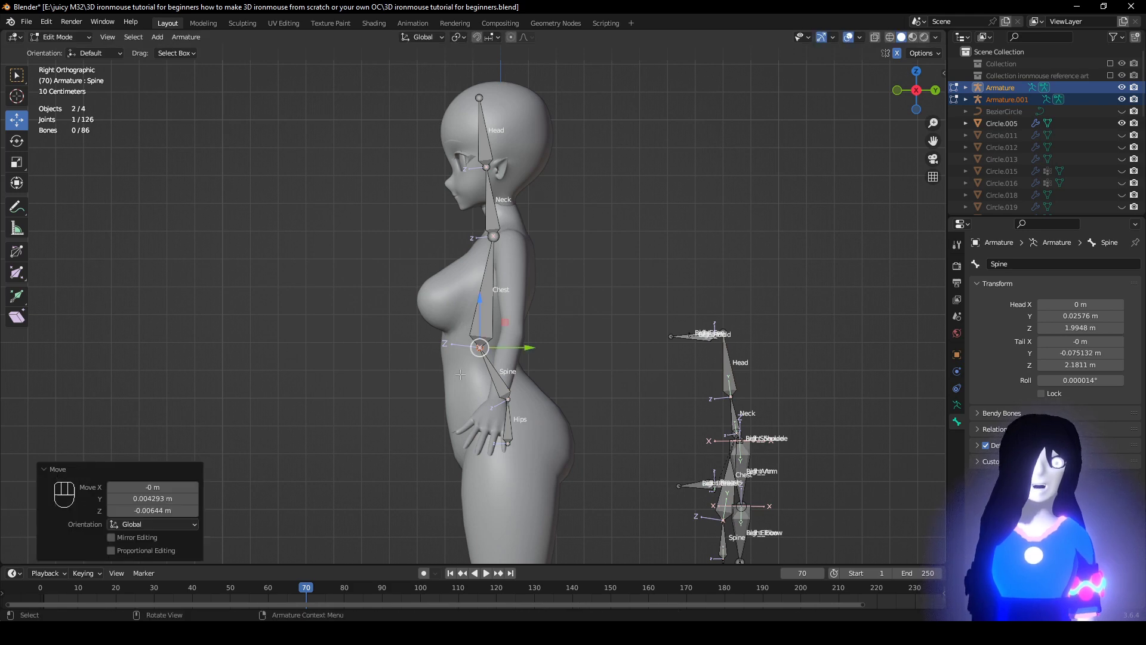
{"action": "scroll", "coordinate": [460, 375], "scroll_direction": "up", "scroll_amount": 1}
{"action": "key", "text": "g"}
{"action": "right_click", "coordinate": [492, 344]}
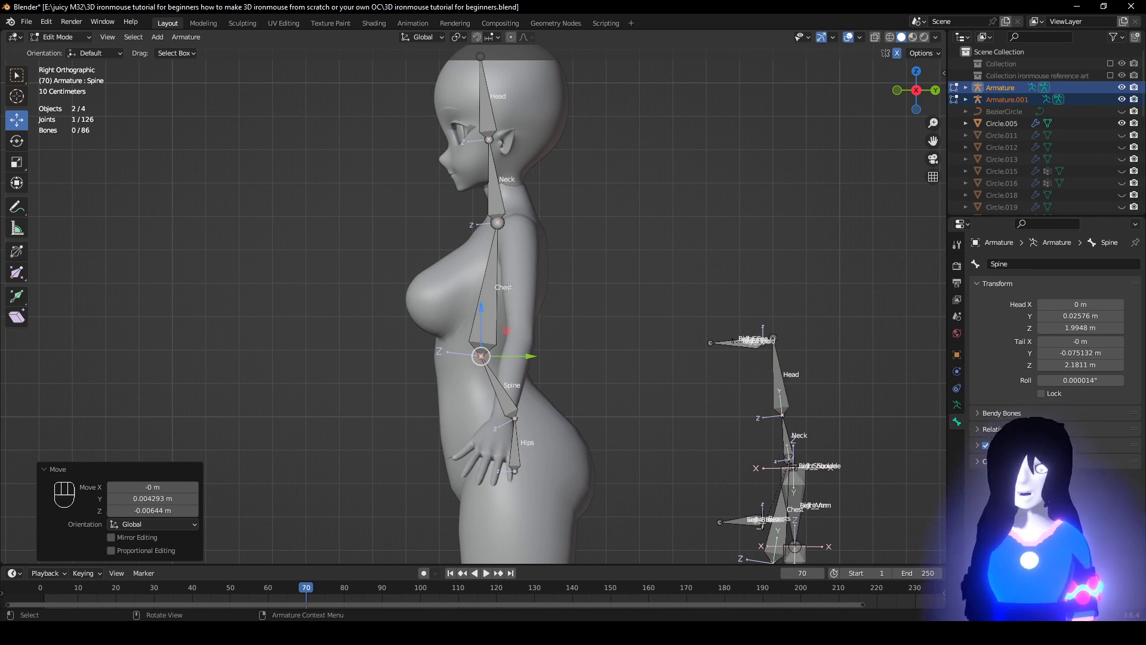
Move the Chest–Neck joint back and slightly up to the base of the neck, at about Y 0.026 m, Z 2.606 m.
{"action": "scroll", "coordinate": [593, 250], "scroll_direction": "up", "scroll_amount": 1}
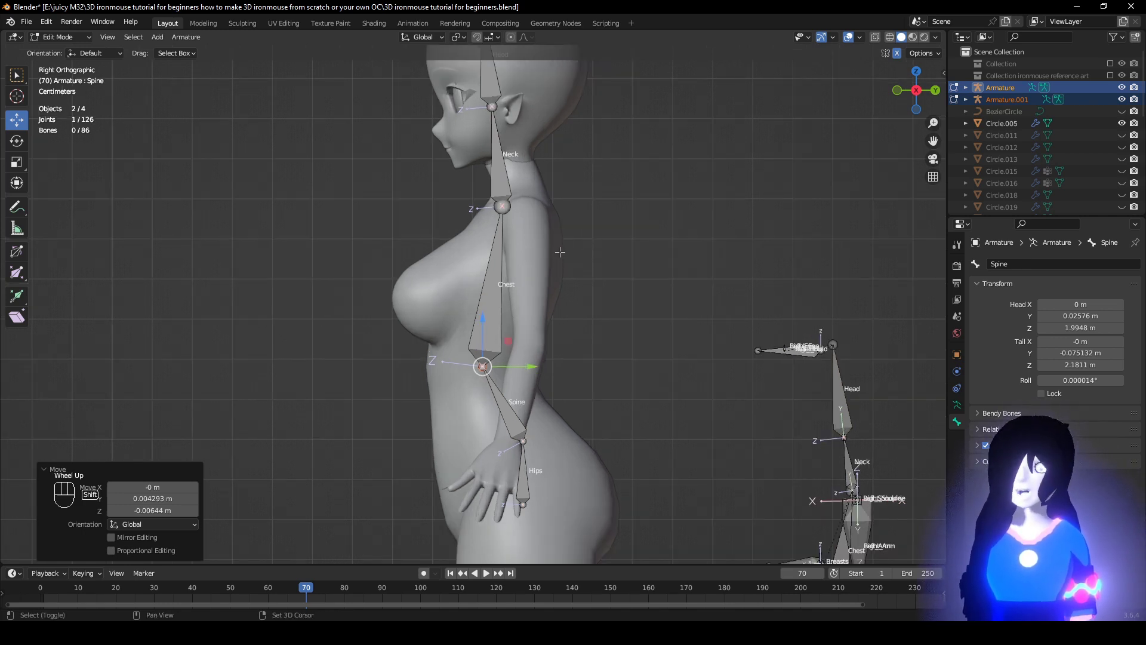
{"action": "middle_click_drag", "start_coordinate": [560, 252], "coordinate": [522, 351], "text": "shift"}
{"action": "scroll", "coordinate": [534, 313], "scroll_direction": "up", "scroll_amount": 1}
{"action": "left_click", "coordinate": [519, 303]}
{"action": "scroll", "coordinate": [526, 308], "scroll_direction": "up", "scroll_amount": 2}
{"action": "left_click", "coordinate": [527, 311]}
{"action": "key", "text": "g"}
{"action": "left_click", "coordinate": [567, 332]}
Move the Neck–Head joint about 0.04 m back and 0.12 m down to the top of the neck.
{"action": "left_click", "coordinate": [490, 171]}
{"action": "key", "text": "g"}
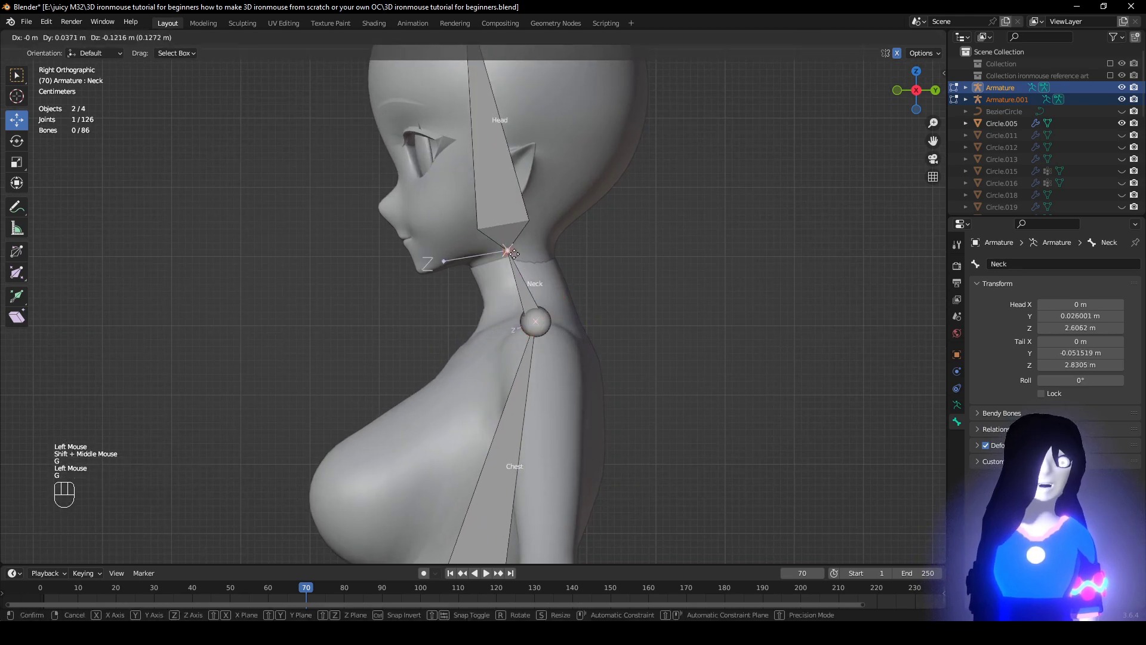
{"action": "left_click", "coordinate": [515, 254]}
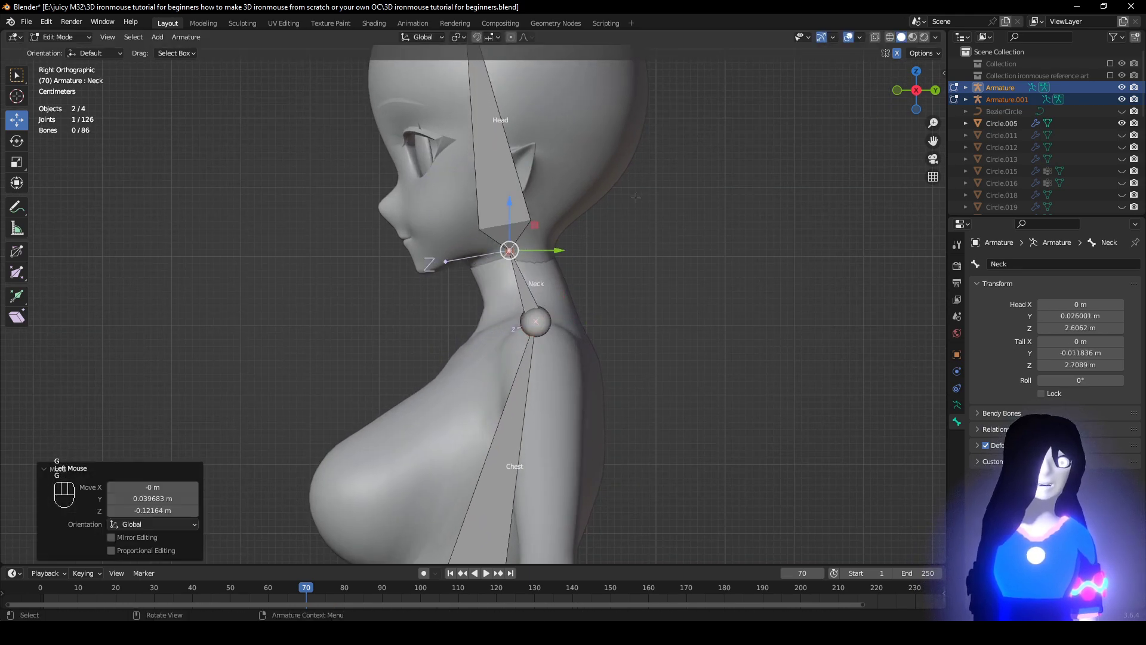
{"action": "key", "text": "g"}
{"action": "left_click", "coordinate": [580, 236]}
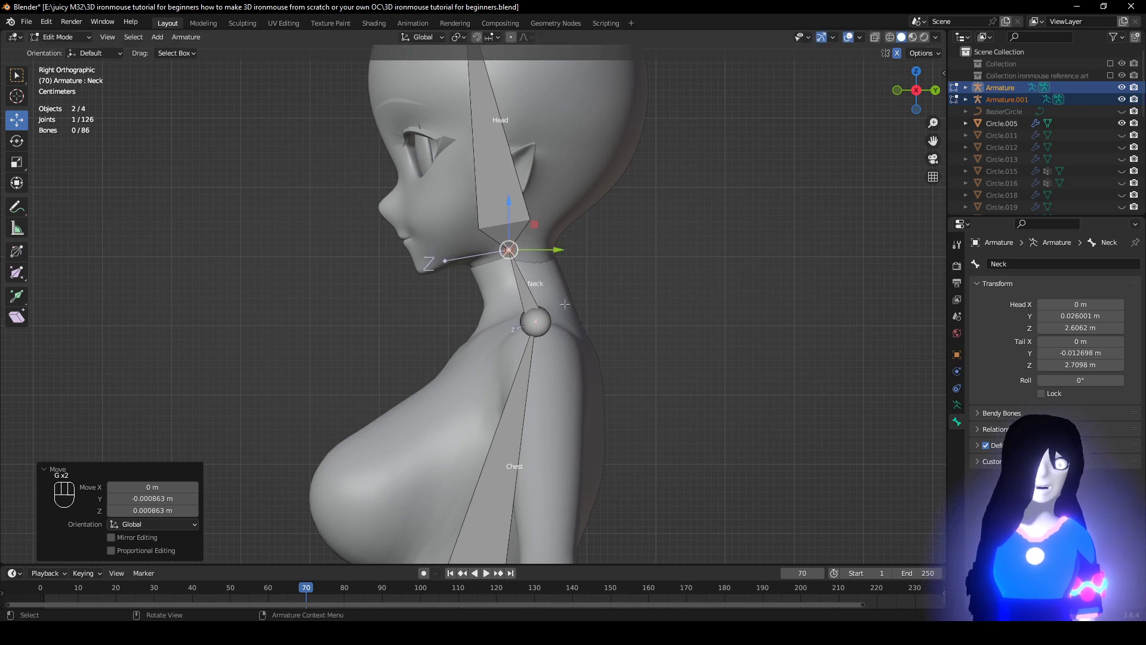
Fine-tune the Chest–Neck joint in front and side views, lowering it about 0.015 m and nudging it slightly forward and up.
{"action": "left_click", "coordinate": [538, 320]}
{"action": "key", "text": "g"}
{"action": "left_click", "coordinate": [536, 319]}
{"action": "middle_click_drag", "start_coordinate": [540, 316], "coordinate": [717, 342]}
{"action": "scroll", "coordinate": [774, 350], "scroll_direction": "up", "scroll_amount": 1}
{"action": "key", "text": "g"}
{"action": "left_click", "coordinate": [625, 382]}
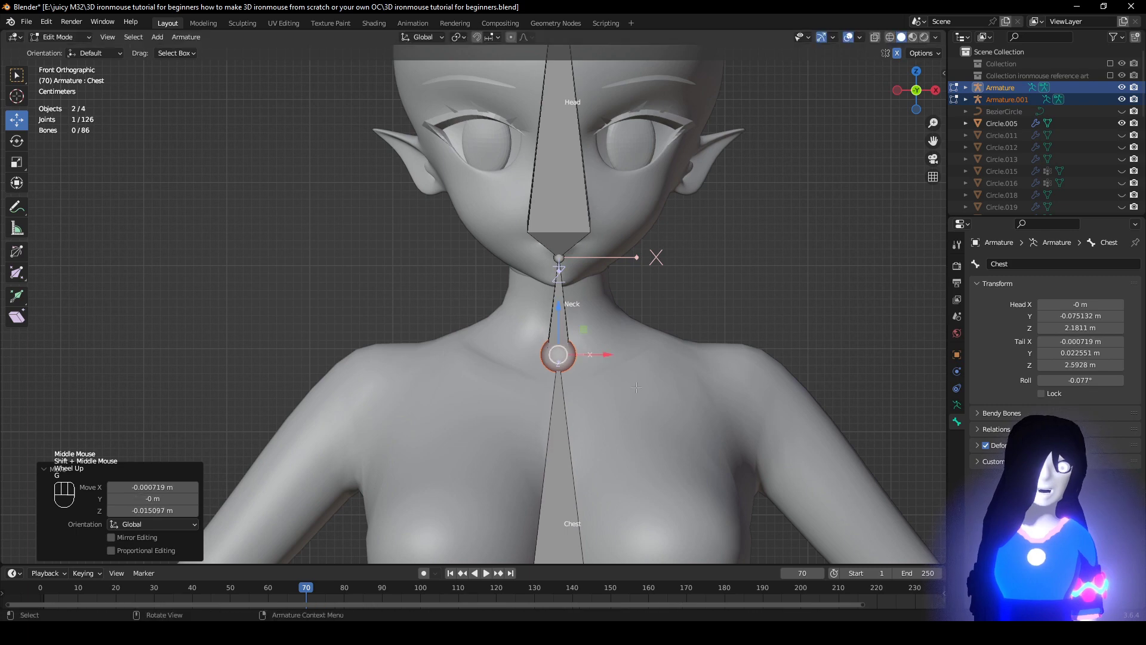
{"action": "middle_click_drag", "start_coordinate": [687, 385], "coordinate": [564, 402]}
{"action": "scroll", "coordinate": [564, 402], "scroll_direction": "down", "scroll_amount": 1, "text": "alt"}
{"action": "key", "text": "g"}
{"action": "left_click", "coordinate": [562, 398]}
{"action": "scroll", "coordinate": [501, 314], "scroll_direction": "down", "scroll_amount": 3}
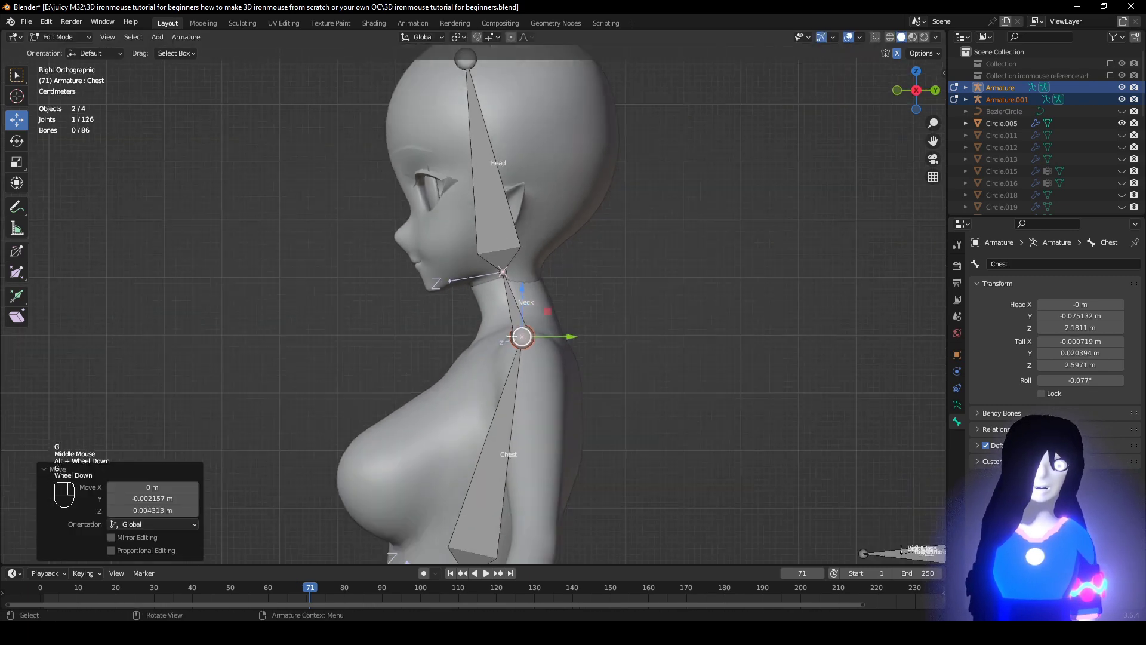
Add a new single bone at the world origin and select it in front view.
{"action": "middle_click_drag", "start_coordinate": [492, 311], "coordinate": [612, 344]}
{"action": "scroll", "coordinate": [612, 342], "scroll_direction": "down", "scroll_amount": 5}
{"action": "middle_click_drag", "start_coordinate": [645, 460], "coordinate": [659, 362], "text": "shift"}
{"action": "scroll", "coordinate": [659, 362], "scroll_direction": "up", "scroll_amount": 2}
{"action": "scroll", "coordinate": [565, 176], "scroll_direction": "down", "scroll_amount": 1}
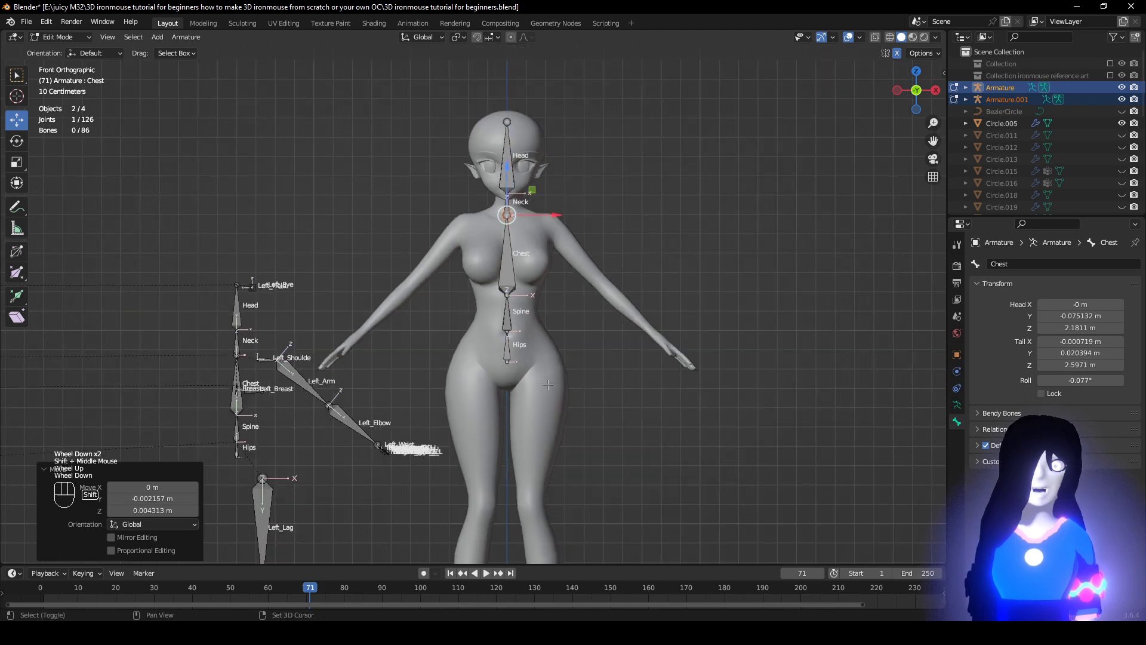
{"action": "scroll", "coordinate": [548, 385], "scroll_direction": "down", "scroll_amount": 1}
{"action": "middle_click_drag", "start_coordinate": [548, 382], "coordinate": [551, 351]}
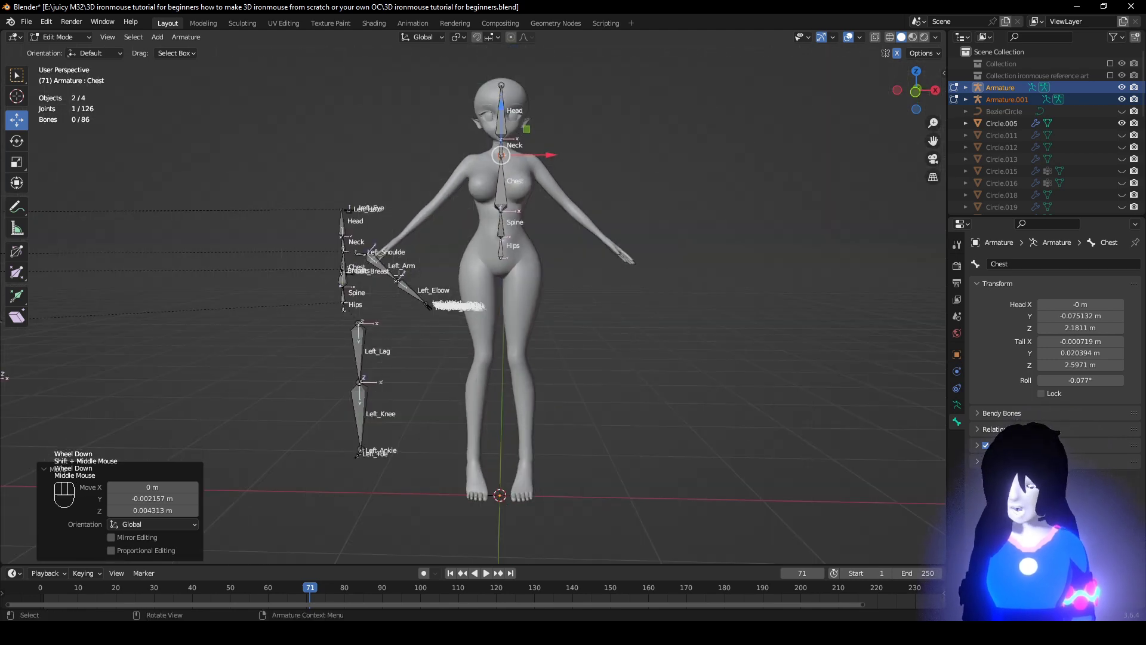
{"action": "left_click", "coordinate": [158, 37]}
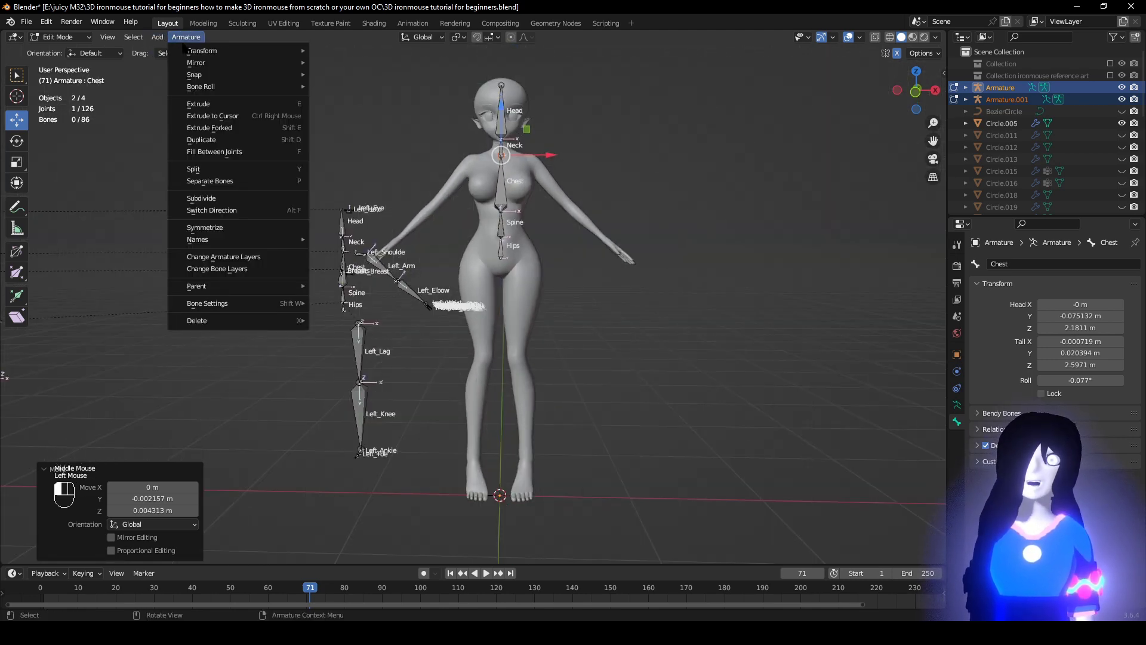
{"action": "left_click", "coordinate": [180, 51]}
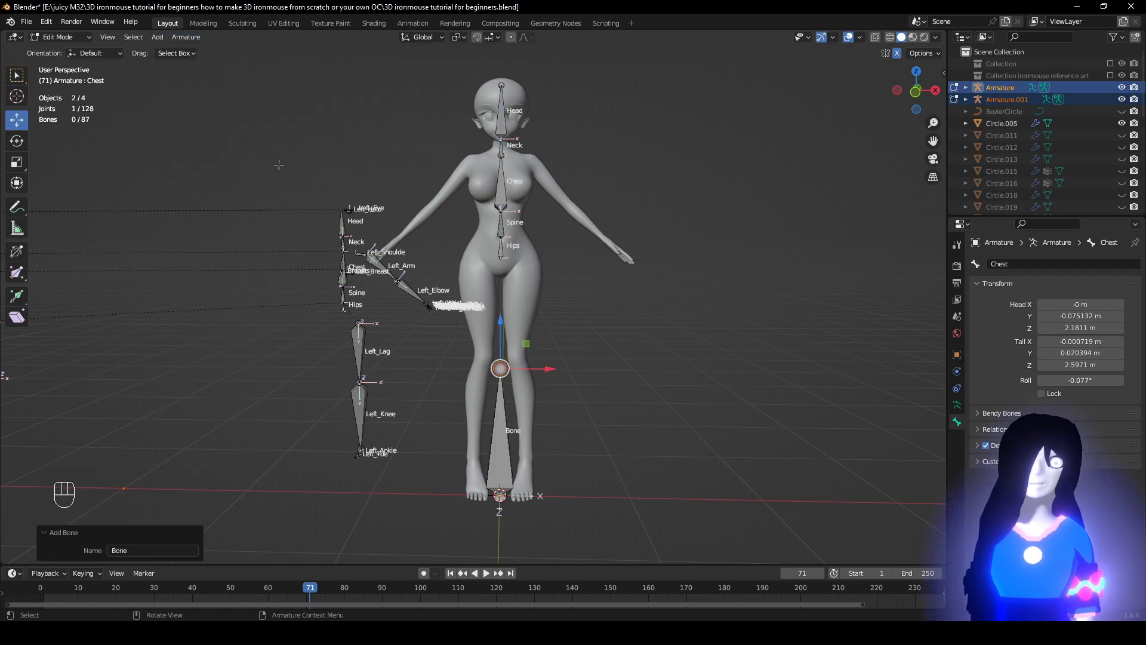
{"action": "middle_click_drag", "start_coordinate": [520, 416], "coordinate": [517, 419]}
{"action": "left_click", "coordinate": [493, 438]}
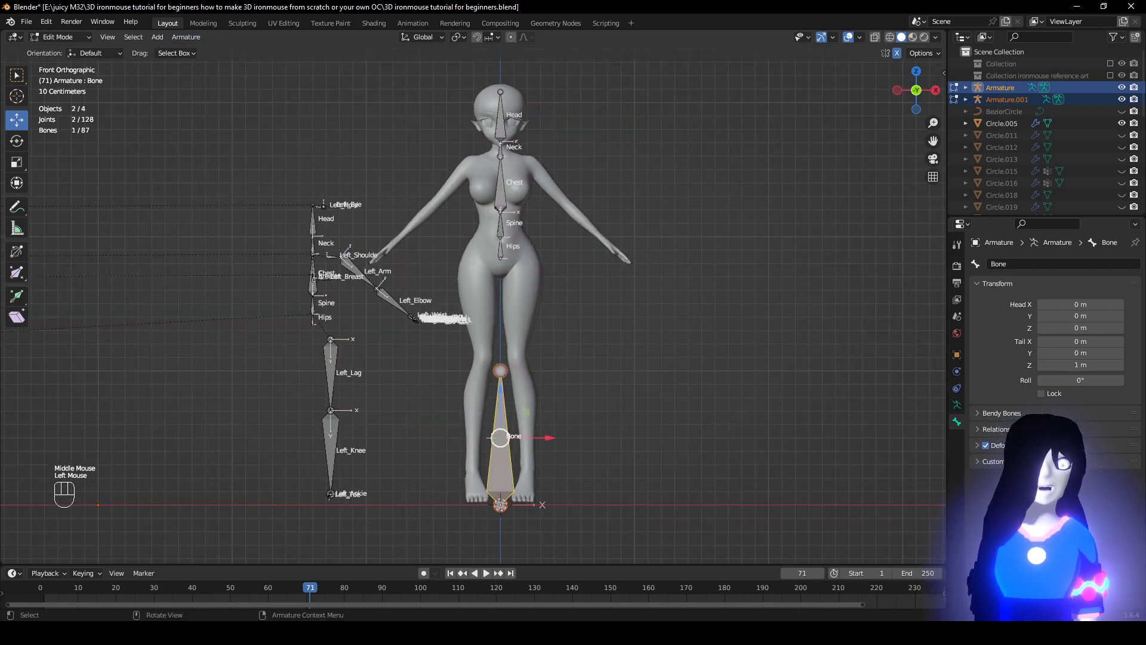
Try to rotate the new bone 180° in front view.
{"action": "middle_click_drag", "start_coordinate": [490, 438], "coordinate": [545, 450]}
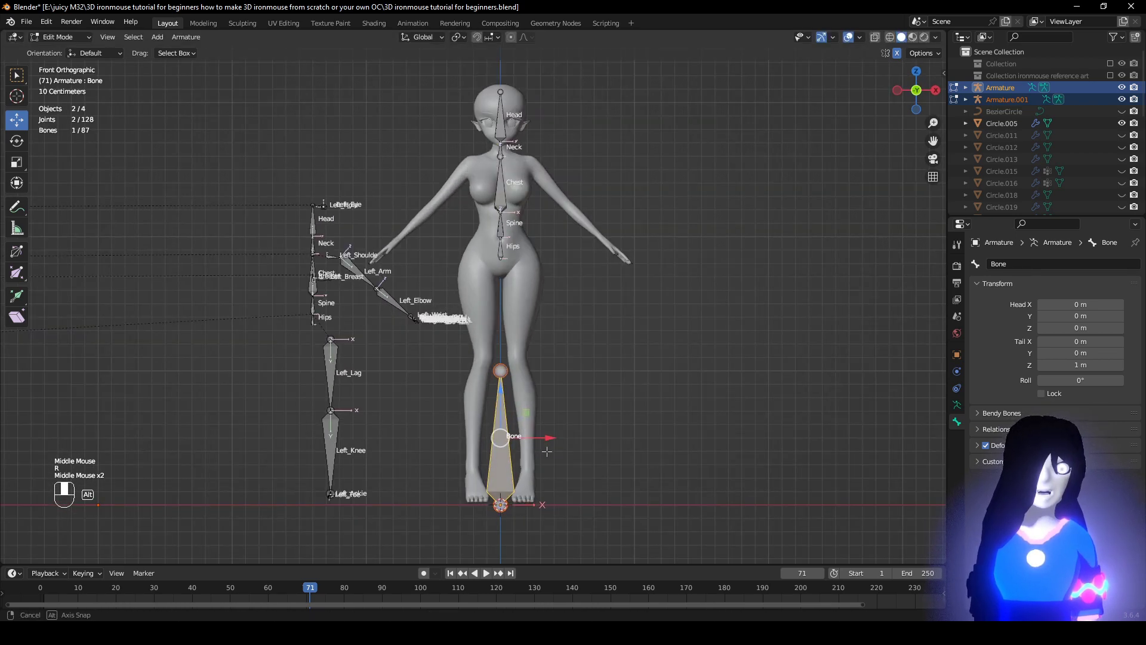
{"action": "middle_click_drag", "start_coordinate": [631, 421], "coordinate": [639, 402]}
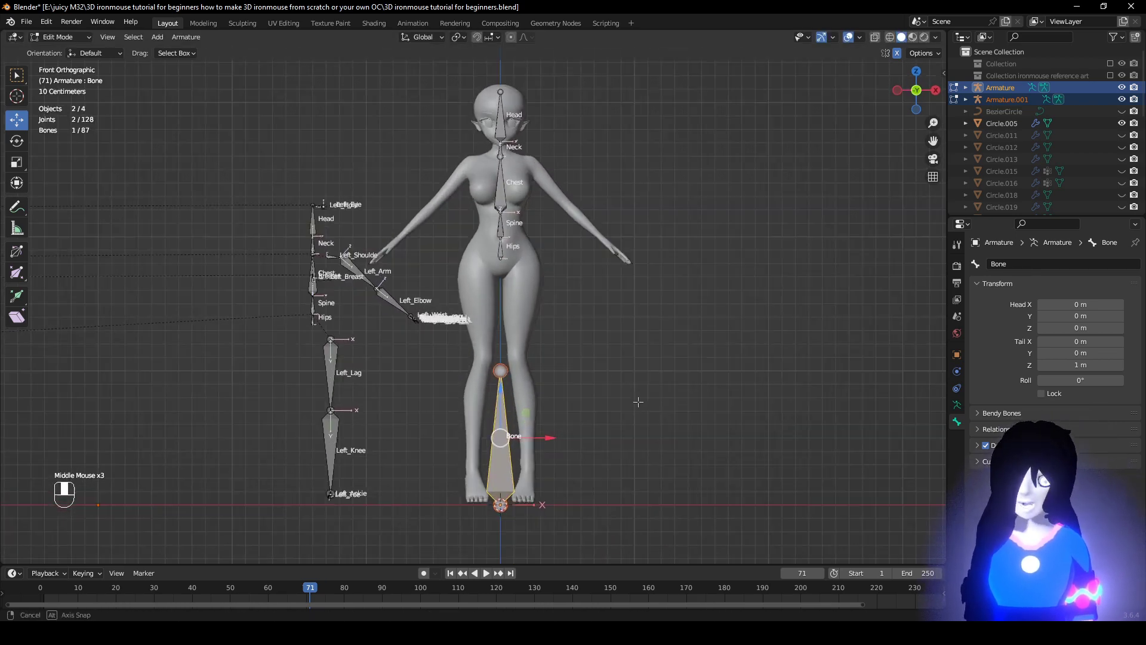
{"action": "middle_click_drag", "start_coordinate": [681, 354], "coordinate": [700, 312], "text": "shift"}
{"action": "scroll", "coordinate": [707, 303], "scroll_direction": "down", "scroll_amount": 1}
{"action": "key", "text": "r"}
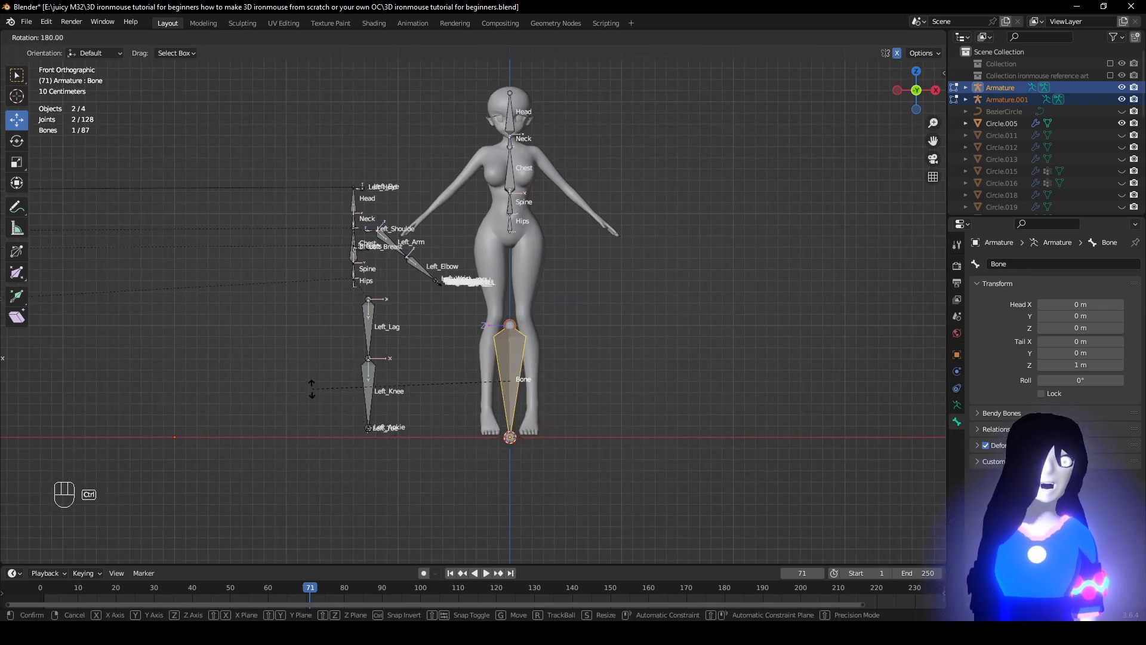
{"action": "left_click", "coordinate": [313, 389], "text": "ctrl"}
{"action": "scroll", "coordinate": [508, 437], "scroll_direction": "up", "scroll_amount": 2}
{"action": "key", "text": "ctrl+z"}
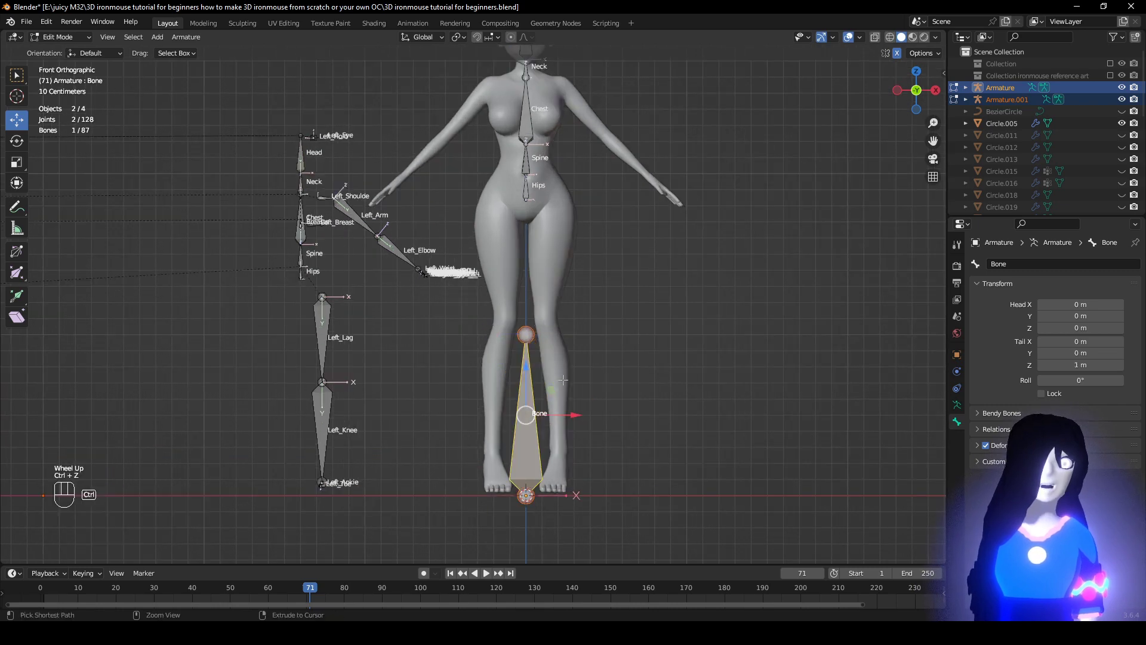
Flip the new bone downward by moving its upper joint straight down to Z -1 m, and select the whole bone.
{"action": "left_click", "coordinate": [518, 327]}
{"action": "middle_click_drag", "start_coordinate": [518, 328], "coordinate": [544, 239], "text": "shift"}
{"action": "left_click_drag", "start_coordinate": [526, 159], "coordinate": [531, 479], "text": "ctrl"}
{"action": "left_click", "coordinate": [538, 422]}
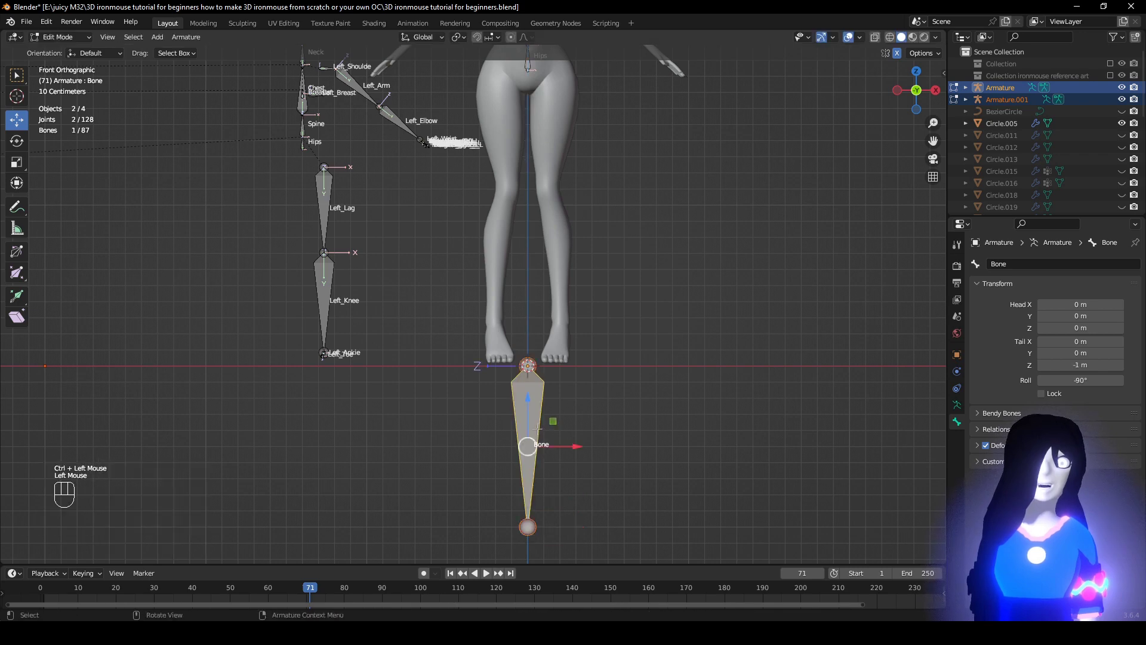
Move the bone up into the character's left thigh, with its head at X 0.2 m, Z 1.8 m.
{"action": "middle_click_drag", "start_coordinate": [548, 424], "coordinate": [533, 507], "text": "shift"}
{"action": "key", "text": "g"}
{"action": "left_click", "coordinate": [568, 216]}
In side view, move the thigh bone's upper joint about 0.073 m back and 0.036 m up into the hip.
{"action": "middle_click_drag", "start_coordinate": [568, 215], "coordinate": [438, 258]}
{"action": "middle_click_drag", "start_coordinate": [487, 191], "coordinate": [450, 342], "text": "shift"}
{"action": "scroll", "coordinate": [450, 342], "scroll_direction": "up", "scroll_amount": 4}
{"action": "left_click", "coordinate": [429, 309]}
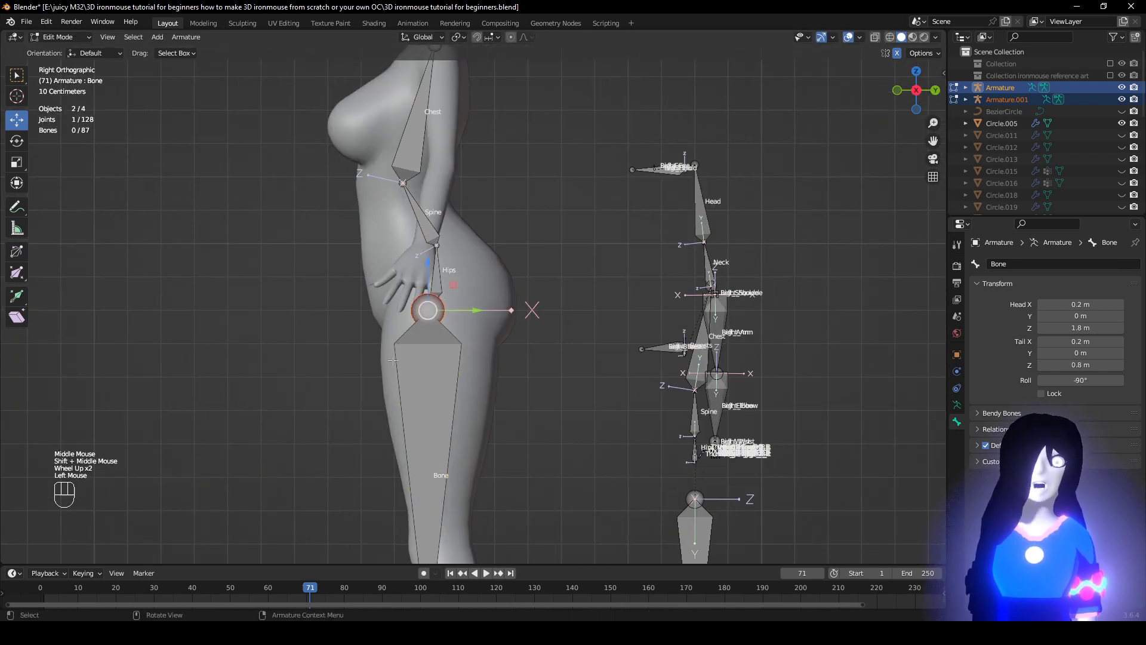
{"action": "key", "text": "g"}
{"action": "left_click", "coordinate": [471, 318]}
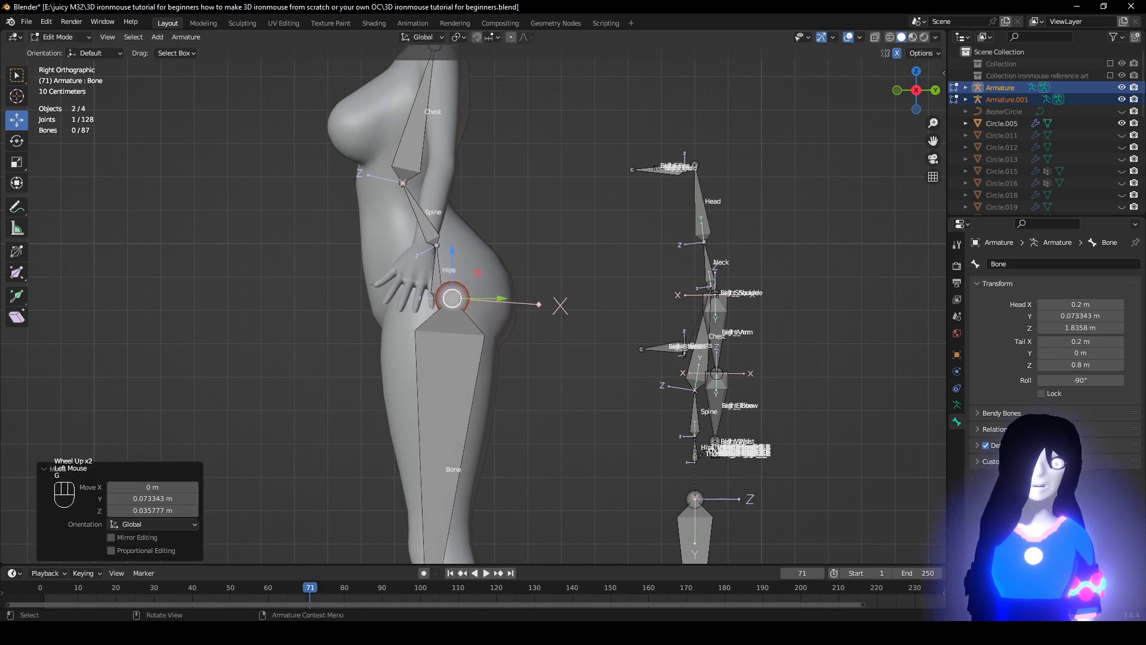
{"action": "scroll", "coordinate": [415, 232], "scroll_direction": "up", "scroll_amount": 1}
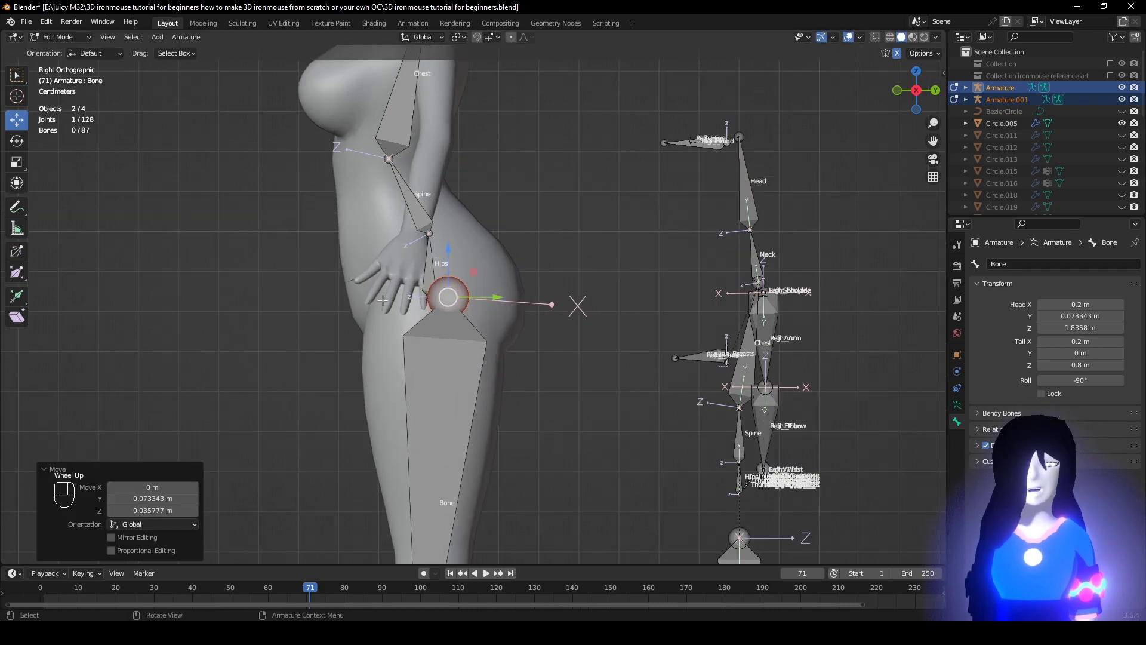
Move the leg bone's lower joint down to the ankle, at about Y 0.088 m, Z 0.281 m.
{"action": "scroll", "coordinate": [447, 381], "scroll_direction": "down", "scroll_amount": 3}
{"action": "middle_click_drag", "start_coordinate": [447, 381], "coordinate": [465, 200], "text": "shift"}
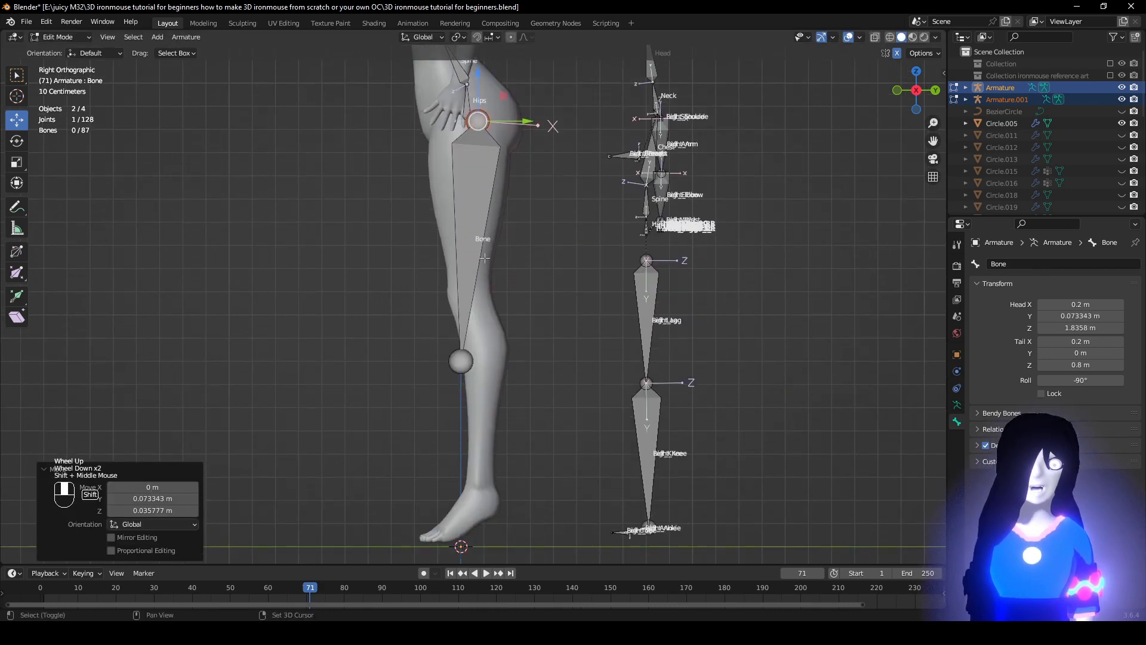
{"action": "left_click", "coordinate": [462, 362]}
{"action": "middle_click_drag", "start_coordinate": [478, 397], "coordinate": [493, 273], "text": "shift"}
{"action": "scroll", "coordinate": [493, 273], "scroll_direction": "up", "scroll_amount": 2}
{"action": "key", "text": "g"}
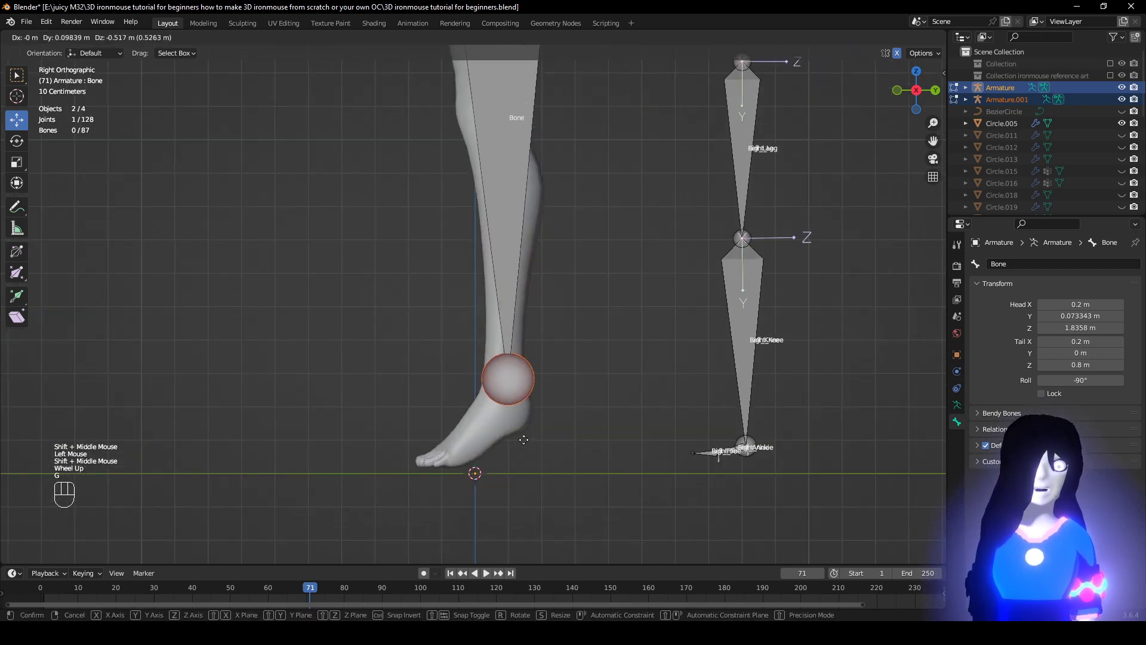
{"action": "left_click", "coordinate": [521, 445]}
Extrude a foot bone and a toe bone from the ankle joint in side view.
{"action": "middle_click_drag", "start_coordinate": [523, 444], "coordinate": [681, 406]}
{"action": "scroll", "coordinate": [767, 343], "scroll_direction": "up", "scroll_amount": 2}
{"action": "middle_click_drag", "start_coordinate": [766, 342], "coordinate": [557, 244], "text": "shift"}
{"action": "scroll", "coordinate": [640, 231], "scroll_direction": "down", "scroll_amount": 2}
{"action": "scroll", "coordinate": [558, 245], "scroll_direction": "up", "scroll_amount": 2}
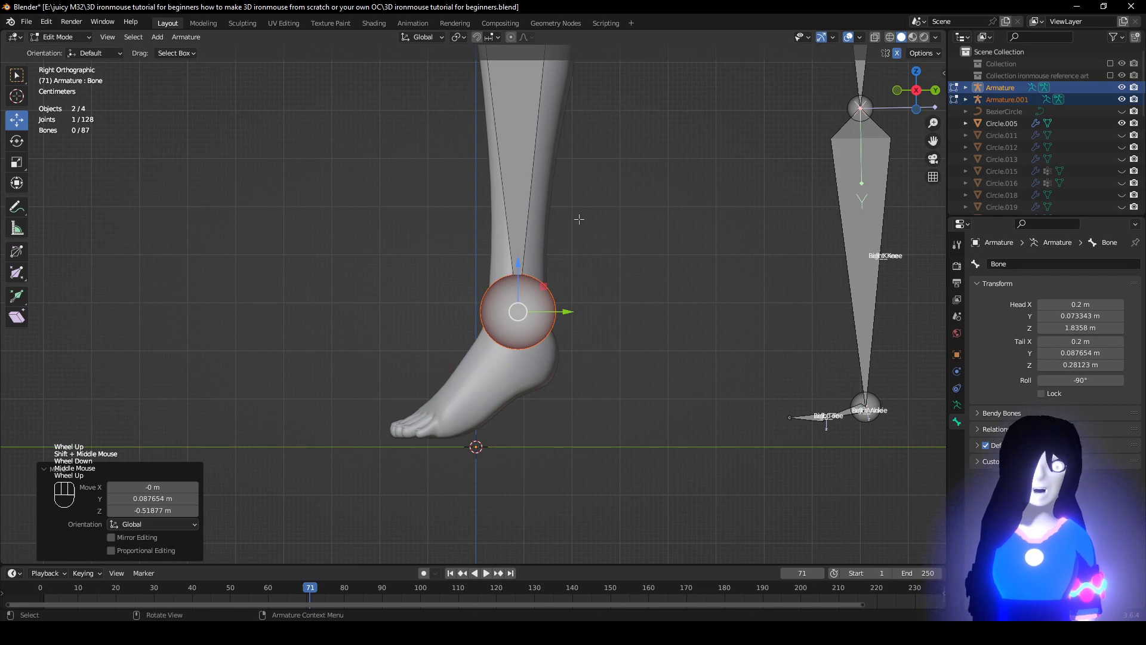
{"action": "key", "text": "e"}
{"action": "left_click", "coordinate": [559, 327]}
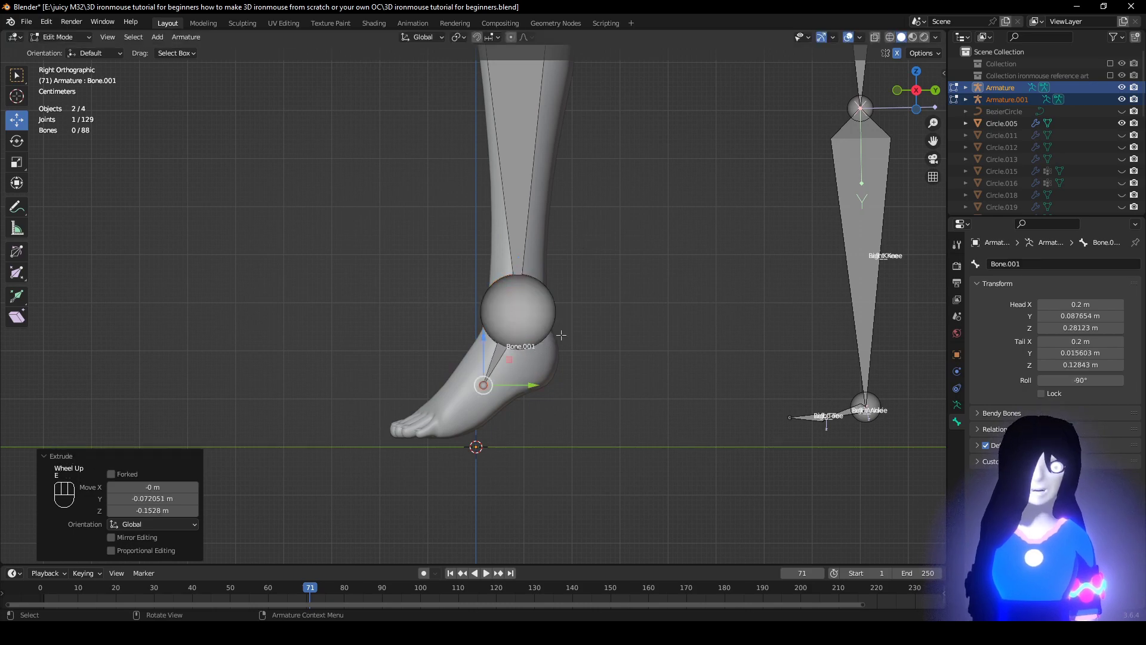
{"action": "key", "text": "e"}
{"action": "left_click", "coordinate": [503, 381]}
Select the ankle joint and show the model in wireframe from the front.
{"action": "left_click", "coordinate": [517, 332]}
{"action": "key", "text": "g"}
{"action": "right_click", "coordinate": [540, 347]}
{"action": "key", "text": "z"}
{"action": "middle_click_drag", "start_coordinate": [507, 344], "coordinate": [625, 340]}
{"action": "scroll", "coordinate": [597, 287], "scroll_direction": "down", "scroll_amount": 2}
{"action": "middle_click_drag", "start_coordinate": [554, 179], "coordinate": [539, 312], "text": "shift"}
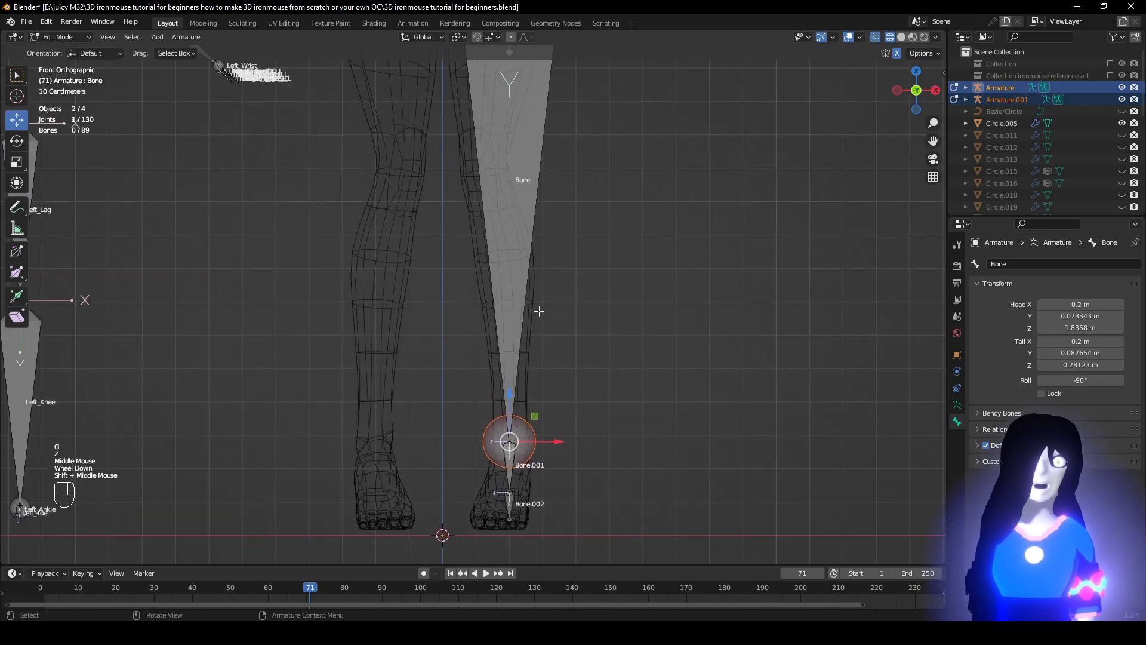
Undo the extruded foot and toe bones, leaving only the single leg bone.
{"action": "left_click", "coordinate": [519, 292]}
{"action": "scroll", "coordinate": [529, 431], "scroll_direction": "down", "scroll_amount": 1}
{"action": "key", "text": "ctrl+z"}
{"action": "key", "text": "ctrl+z"}
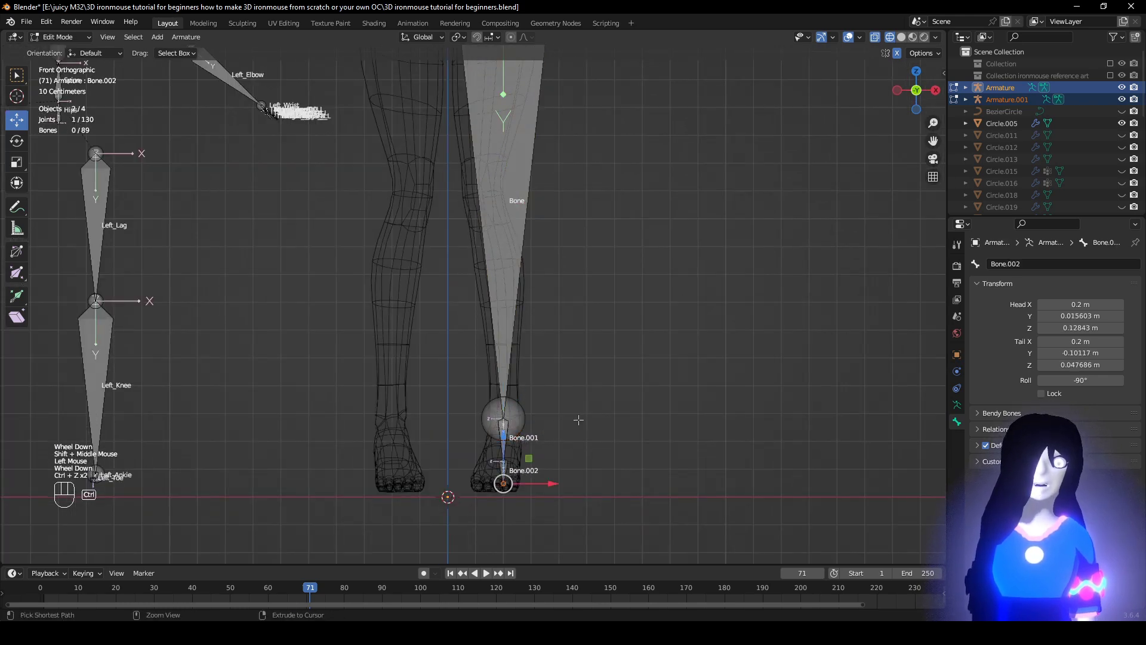
{"action": "key", "text": "ctrl+shift+z"}
{"action": "key", "text": "ctrl+shift+z"}
{"action": "key", "text": "ctrl+z"}
{"action": "key", "text": "ctrl+z"}
{"action": "key", "text": "ctrl+z"}
{"action": "key", "text": "ctrl+z"}
{"action": "key", "text": "ctrl+z"}
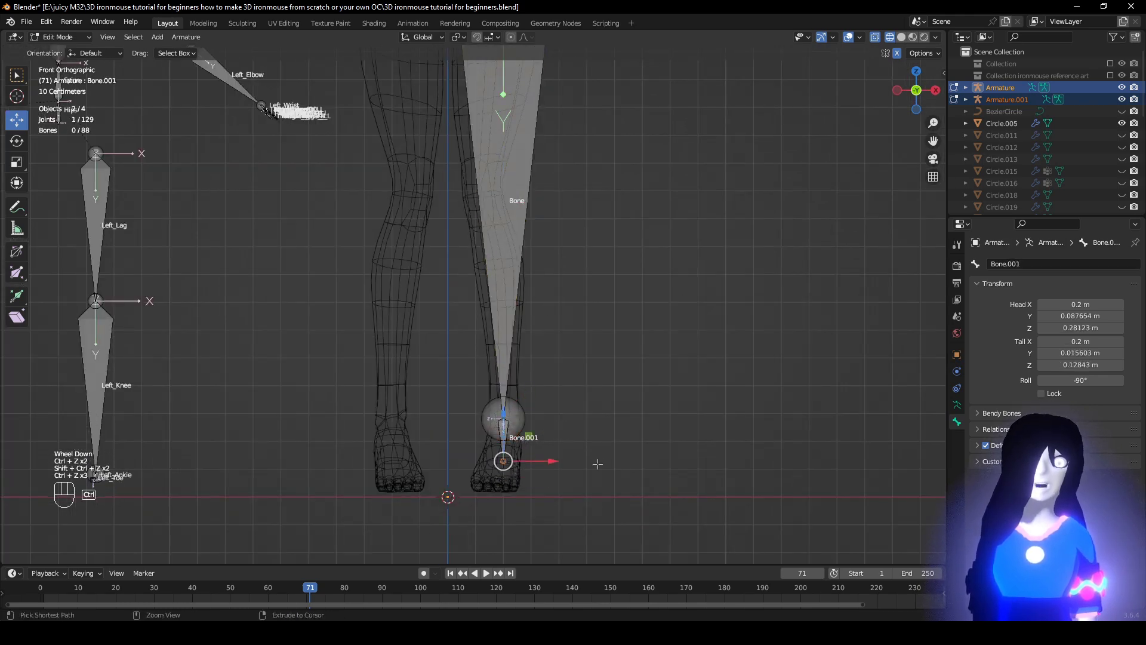
{"action": "key", "text": "ctrl+shift+z"}
In side view, move the leg bone's lower joint to the knee, at about Y 0.039 m, Z 1.09 m.
{"action": "middle_click_drag", "start_coordinate": [562, 423], "coordinate": [456, 386], "text": "alt"}
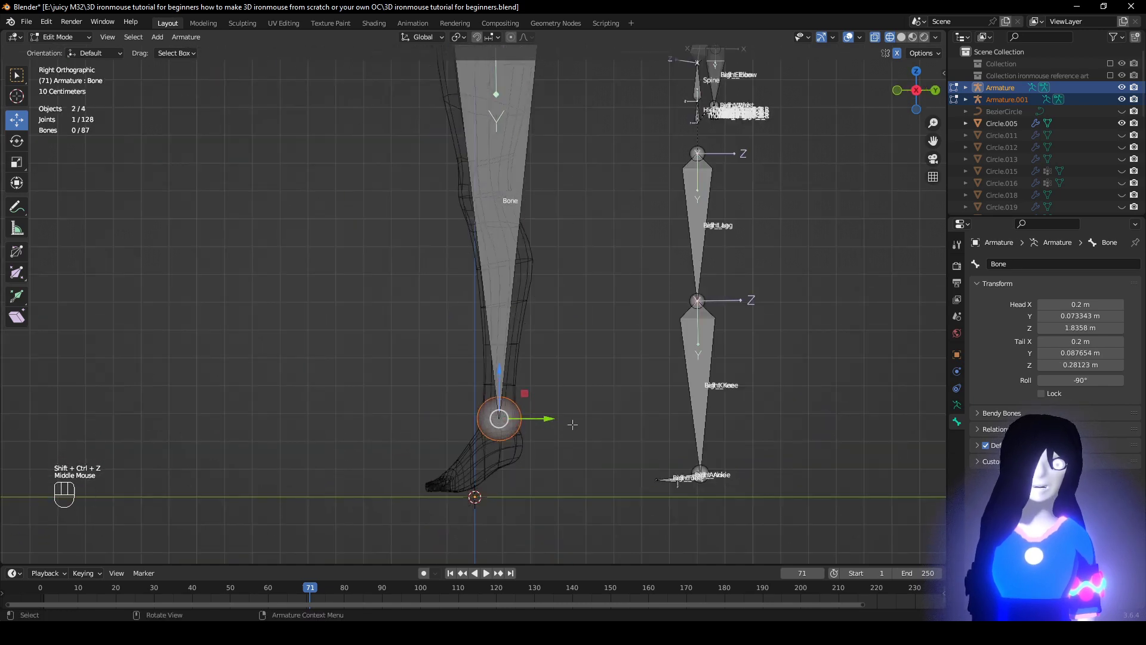
{"action": "scroll", "coordinate": [572, 418], "scroll_direction": "down", "scroll_amount": 1}
{"action": "key", "text": "g"}
{"action": "left_click", "coordinate": [563, 227]}
Extrude three chained bones from the knee joint for the shin, the foot and the toes.
{"action": "key", "text": "e"}
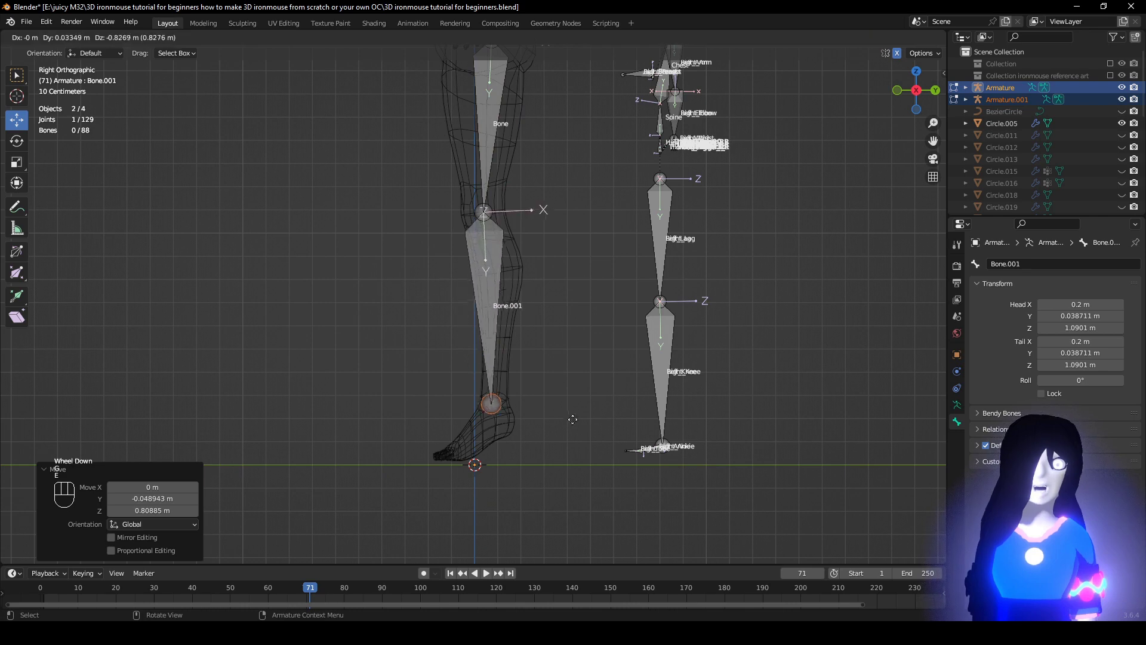
{"action": "left_click", "coordinate": [578, 421]}
{"action": "key", "text": "e"}
{"action": "left_click", "coordinate": [561, 455]}
{"action": "key", "text": "e"}
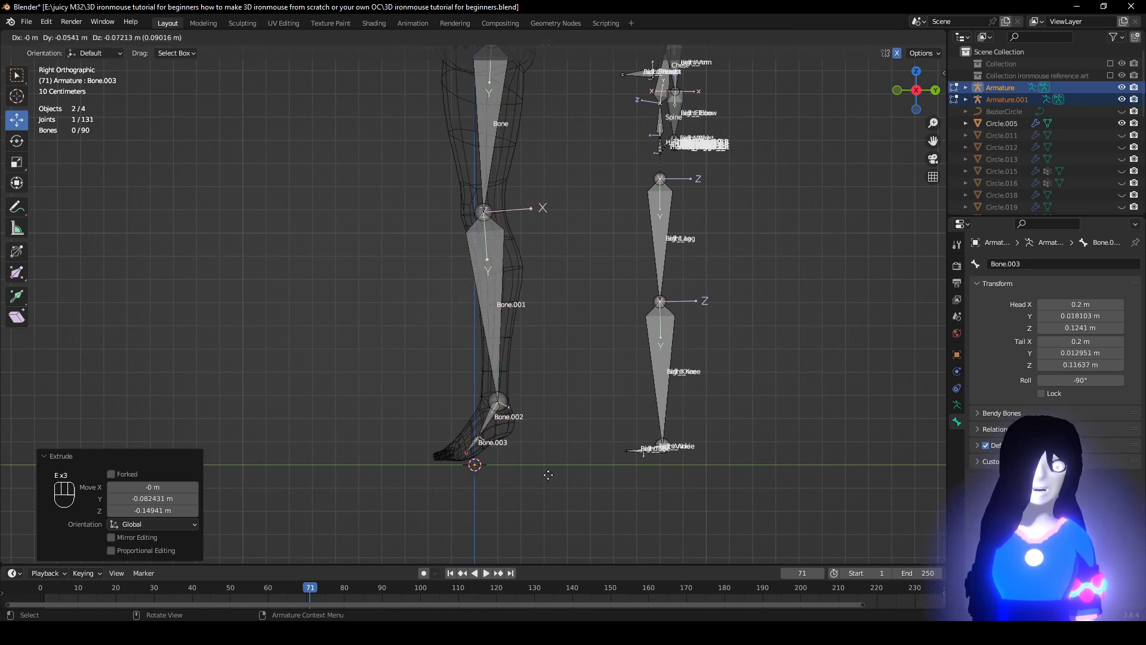
{"action": "left_click", "coordinate": [531, 474]}
Move the joint between the foot and toe bones toward the ball of the foot, at about Y -0.030 m, Z 0.069 m.
{"action": "scroll", "coordinate": [521, 490], "scroll_direction": "up", "scroll_amount": 2}
{"action": "middle_click_drag", "start_coordinate": [563, 473], "coordinate": [568, 342], "text": "shift"}
{"action": "scroll", "coordinate": [568, 343], "scroll_direction": "up", "scroll_amount": 1}
{"action": "left_click", "coordinate": [494, 422]}
{"action": "key", "text": "g"}
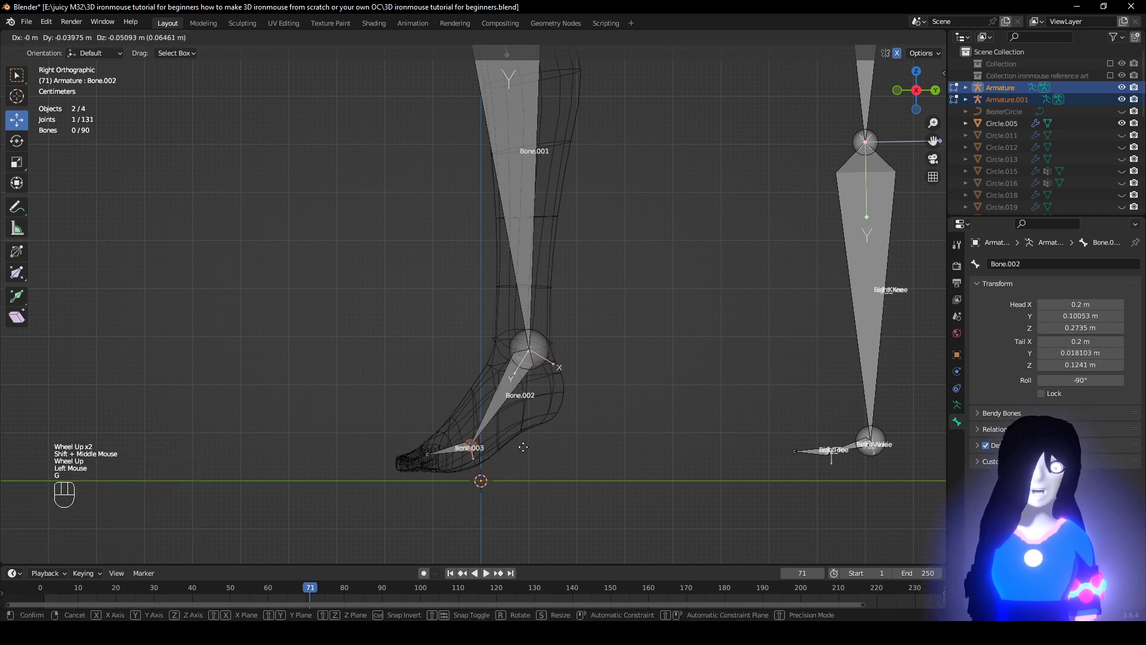
{"action": "left_click", "coordinate": [517, 450]}
Shift the toe bone about 0.044 m forward, and pull its head joint back to about Y -0.052 m, Z 0.058 m.
{"action": "left_click", "coordinate": [449, 451]}
{"action": "scroll", "coordinate": [541, 453], "scroll_direction": "up", "scroll_amount": 2}
{"action": "middle_click_drag", "start_coordinate": [540, 453], "coordinate": [555, 349], "text": "shift"}
{"action": "key", "text": "g"}
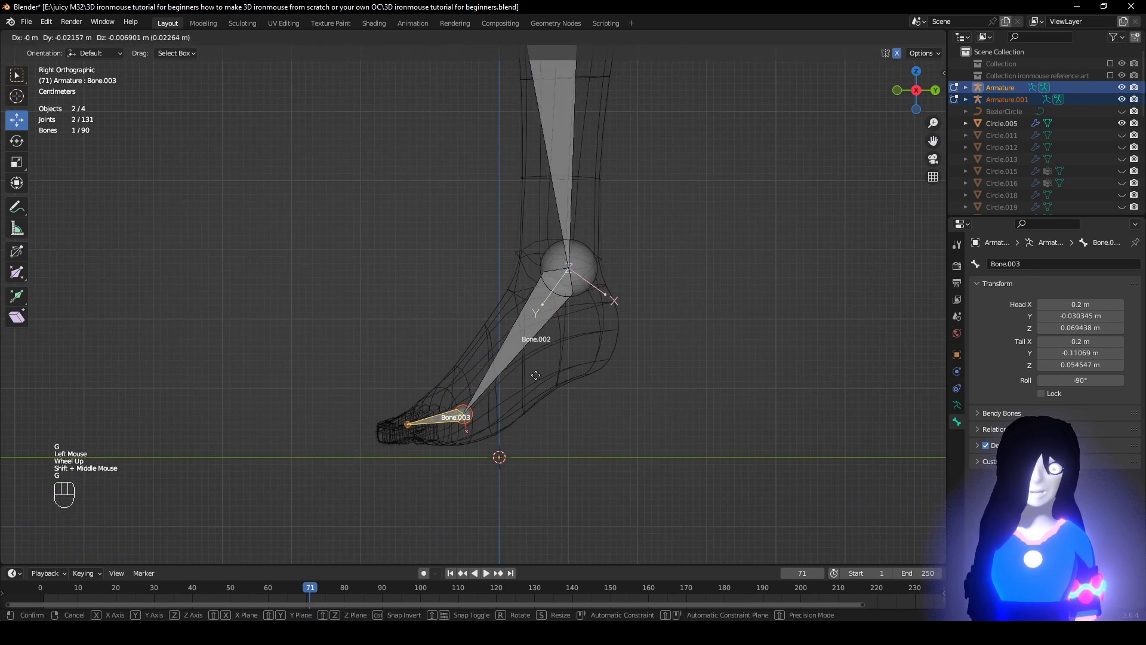
{"action": "left_click", "coordinate": [520, 376]}
{"action": "left_click", "coordinate": [462, 422]}
{"action": "key", "text": "g"}
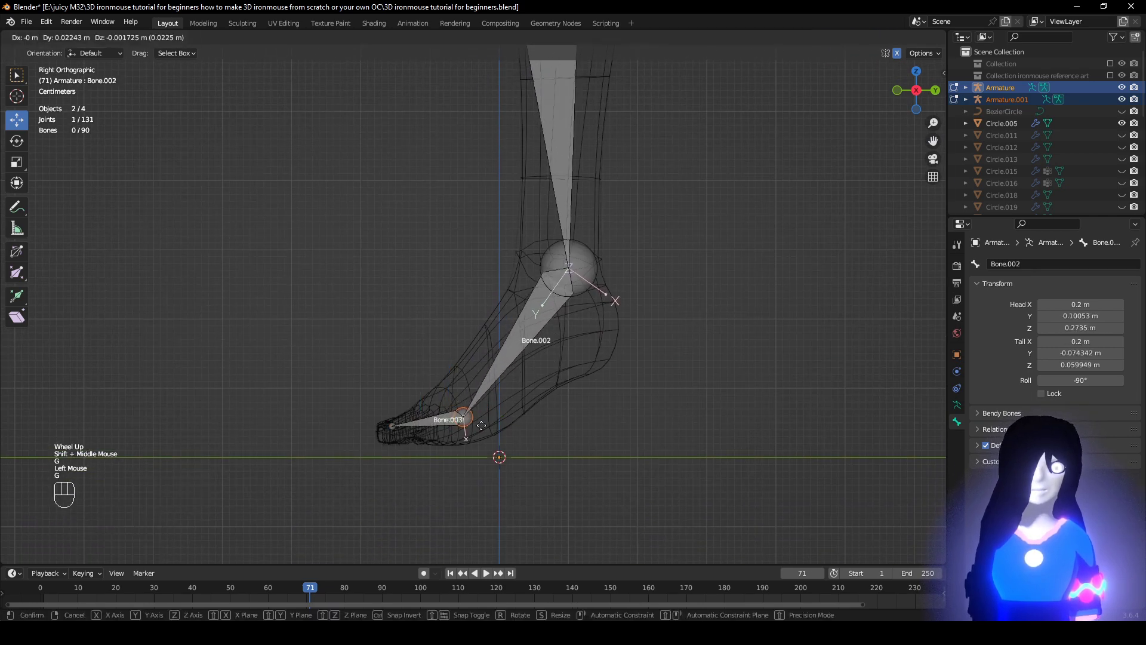
{"action": "left_click", "coordinate": [483, 425]}
Fine-tune the ankle joint in side and front views to about X 0.204 m, Y 0.088 m, Z 0.279 m.
{"action": "left_click", "coordinate": [591, 282]}
{"action": "key", "text": "g"}
{"action": "left_click", "coordinate": [585, 280]}
{"action": "middle_click_drag", "start_coordinate": [587, 280], "coordinate": [689, 285]}
{"action": "key", "text": "g"}
{"action": "left_click", "coordinate": [553, 265]}
In front view, move the toe bone about 0.028 m inward to X 0.172 m.
{"action": "left_click", "coordinate": [548, 417]}
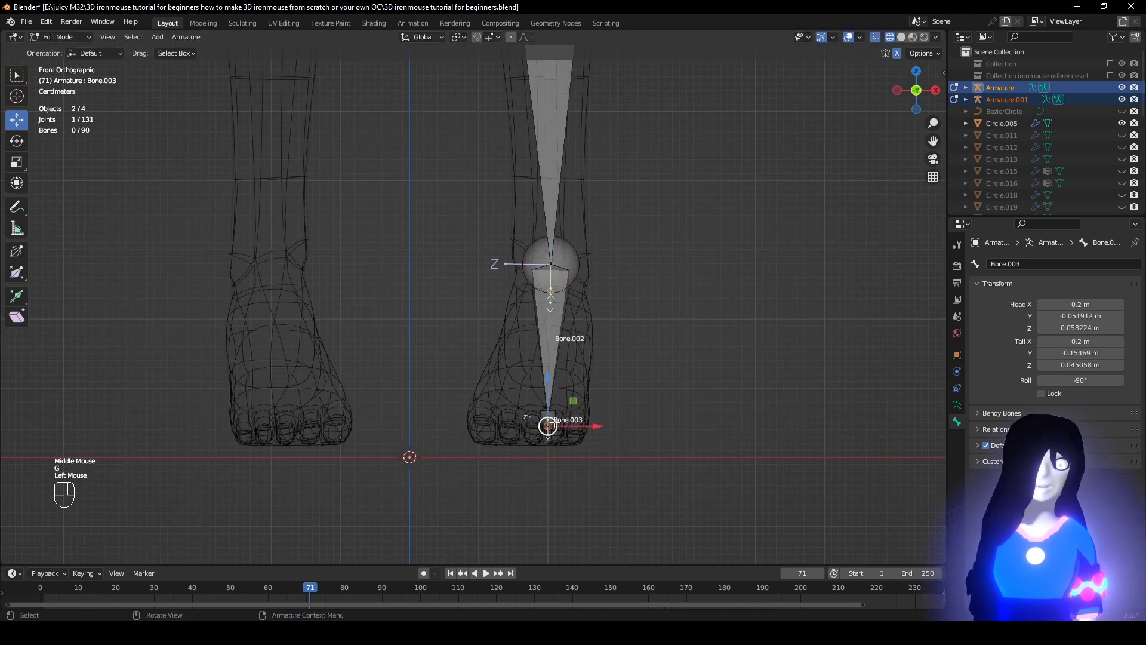
{"action": "key", "text": "g"}
{"action": "mouse_move", "coordinate": [571, 424]}
{"action": "middle_mouse_down"}
{"action": "mouse_move", "coordinate": [531, 438]}
{"action": "mouse_move", "coordinate": [580, 428]}
{"action": "middle_mouse_up"}
{"action": "left_click", "coordinate": [530, 437]}
{"action": "left_click_drag", "start_coordinate": [590, 422], "coordinate": [571, 422]}
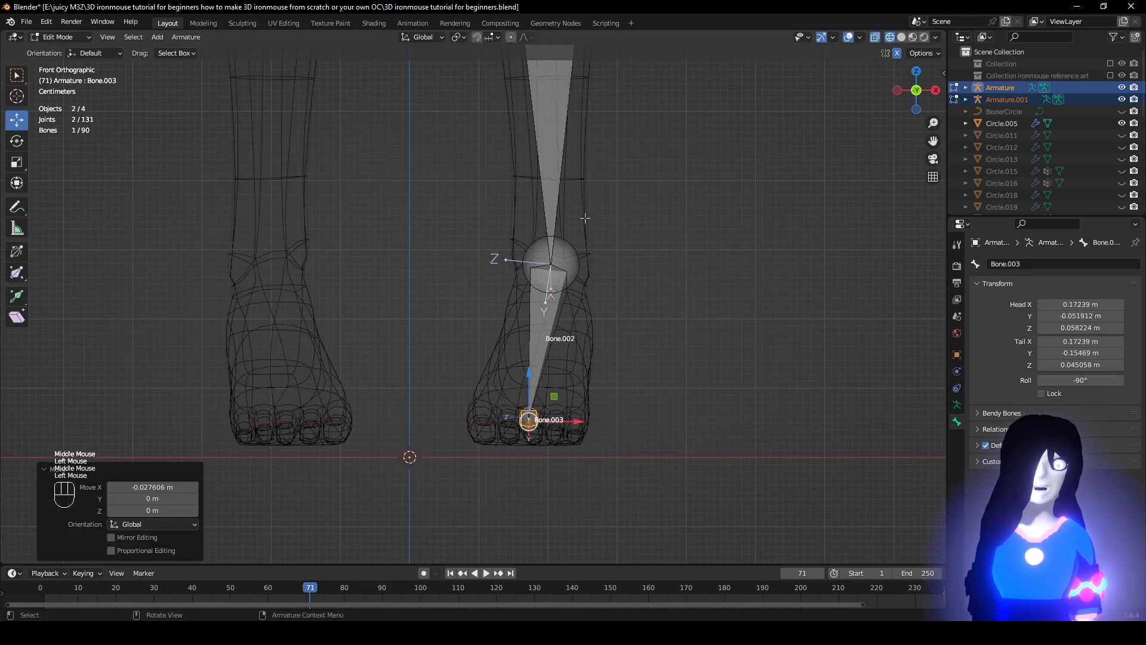
In front view, move the knee joint inward and slightly down to about X 0.114 m, Z 1.079 m.
{"action": "middle_click_drag", "start_coordinate": [578, 150], "coordinate": [478, 397], "text": "shift"}
{"action": "left_click", "coordinate": [560, 367]}
{"action": "scroll", "coordinate": [565, 378], "scroll_direction": "down", "scroll_amount": 2}
{"action": "middle_click_drag", "start_coordinate": [551, 446], "coordinate": [625, 374], "text": "shift"}
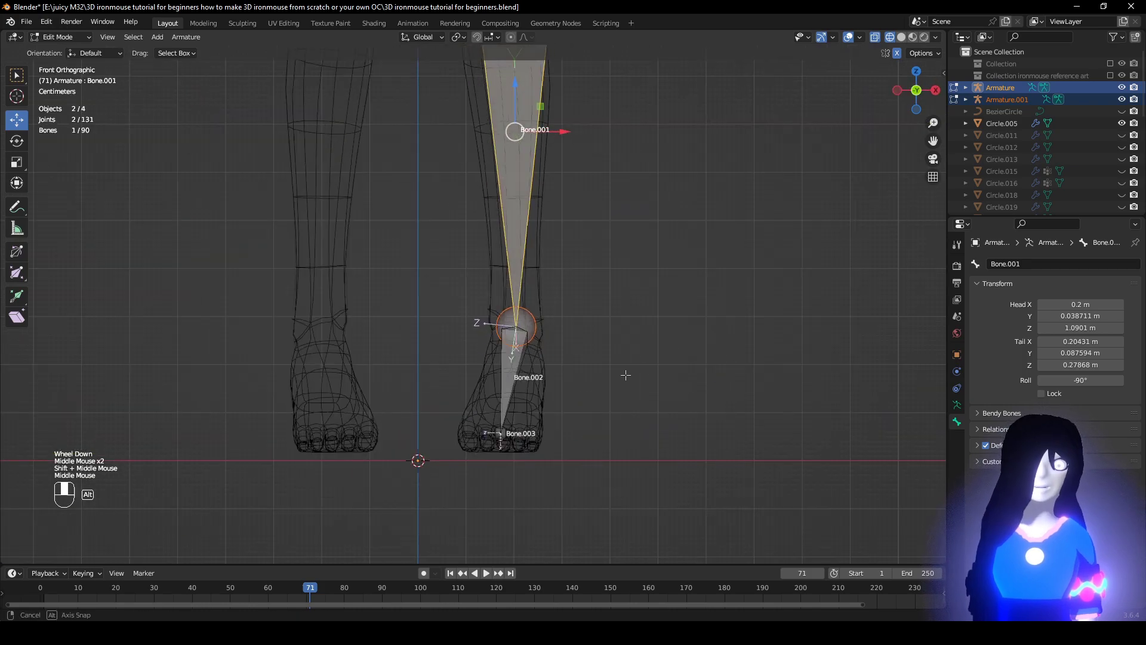
{"action": "middle_click_drag", "start_coordinate": [544, 116], "coordinate": [536, 425], "text": "shift"}
{"action": "left_click", "coordinate": [511, 242]}
{"action": "key", "text": "g"}
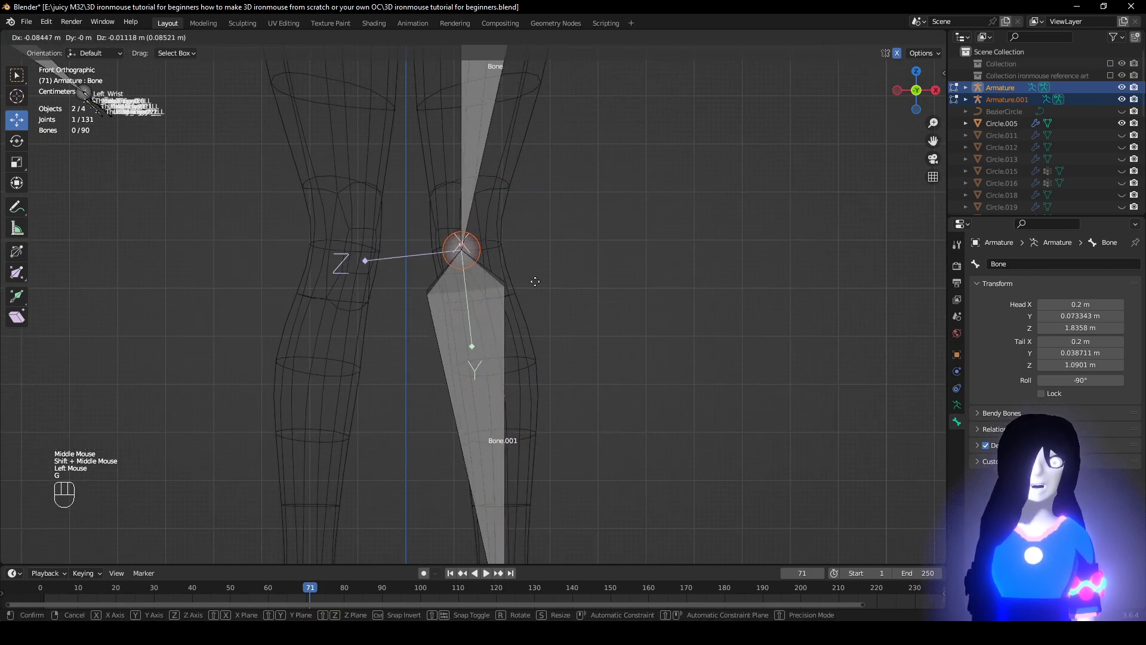
{"action": "left_click", "coordinate": [534, 283]}
Move the thigh bone's upper joint about 0.047 m inward to X 0.153 m, with the body shown solid.
{"action": "middle_click_drag", "start_coordinate": [533, 141], "coordinate": [532, 413], "text": "shift"}
{"action": "left_click", "coordinate": [507, 148]}
{"action": "key", "text": "g"}
{"action": "right_click", "coordinate": [515, 153]}
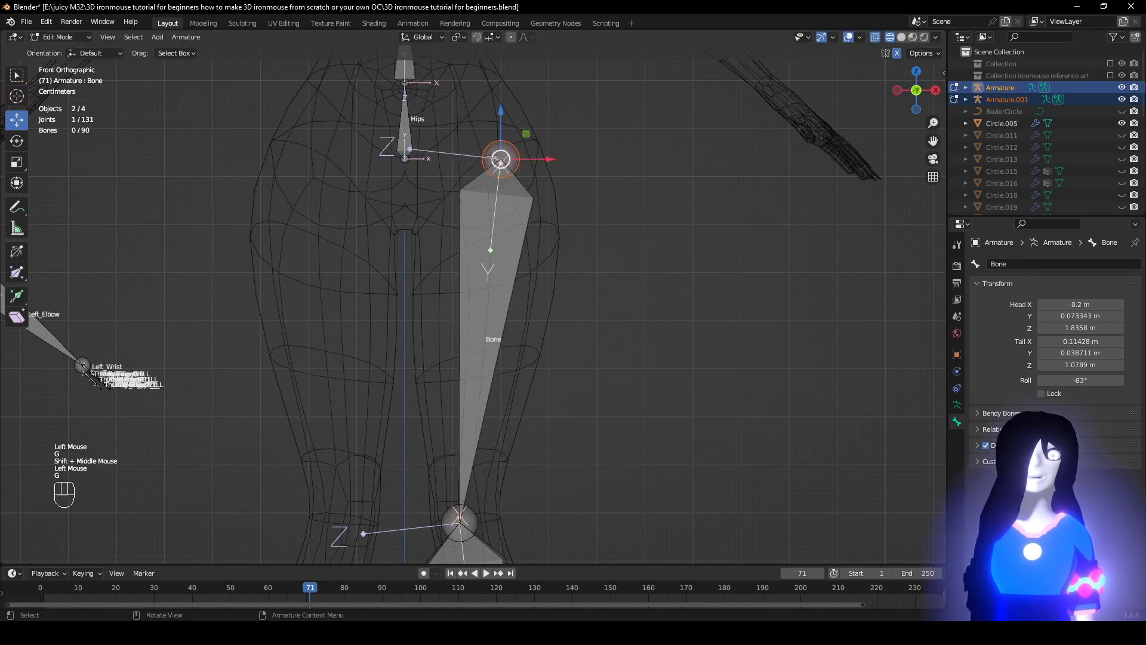
{"action": "key", "text": "z"}
{"action": "mouse_move", "coordinate": [544, 159]}
{"action": "left_mouse_down"}
{"action": "mouse_move", "coordinate": [511, 158]}
{"action": "mouse_move", "coordinate": [521, 158]}
{"action": "left_mouse_up"}
{"action": "scroll", "coordinate": [546, 227], "scroll_direction": "down", "scroll_amount": 2}
In wireframe side view, nudge the thigh bone's upper joint forward to about Y 0.061 m.
{"action": "middle_click_drag", "start_coordinate": [544, 228], "coordinate": [311, 263]}
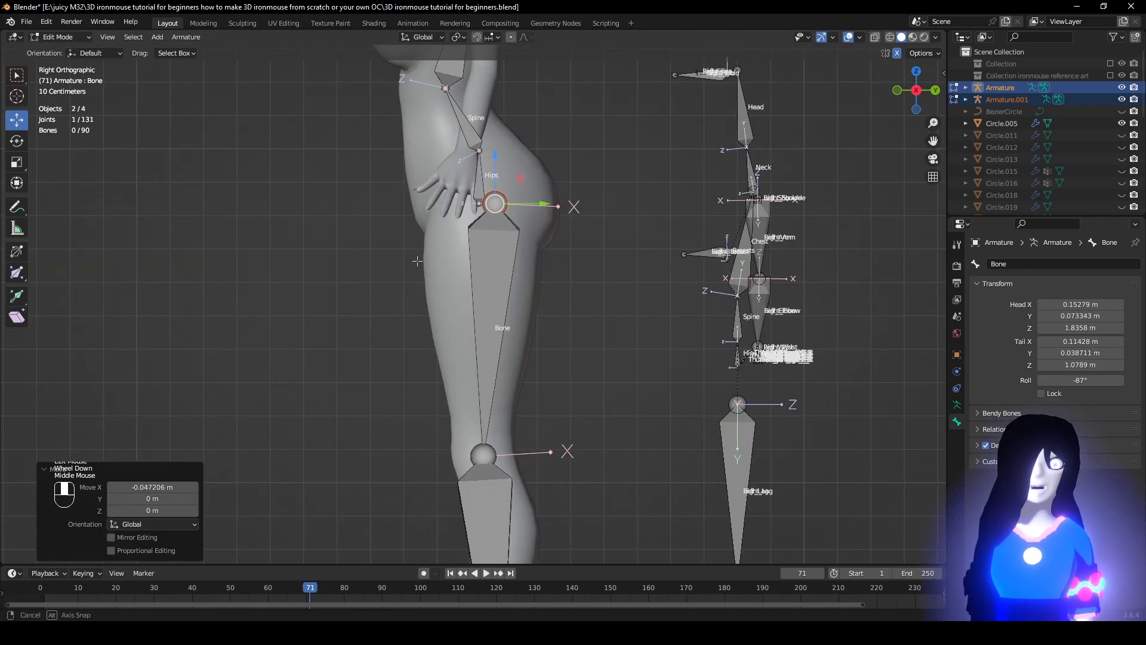
{"action": "key", "text": "z"}
{"action": "left_click", "coordinate": [544, 205]}
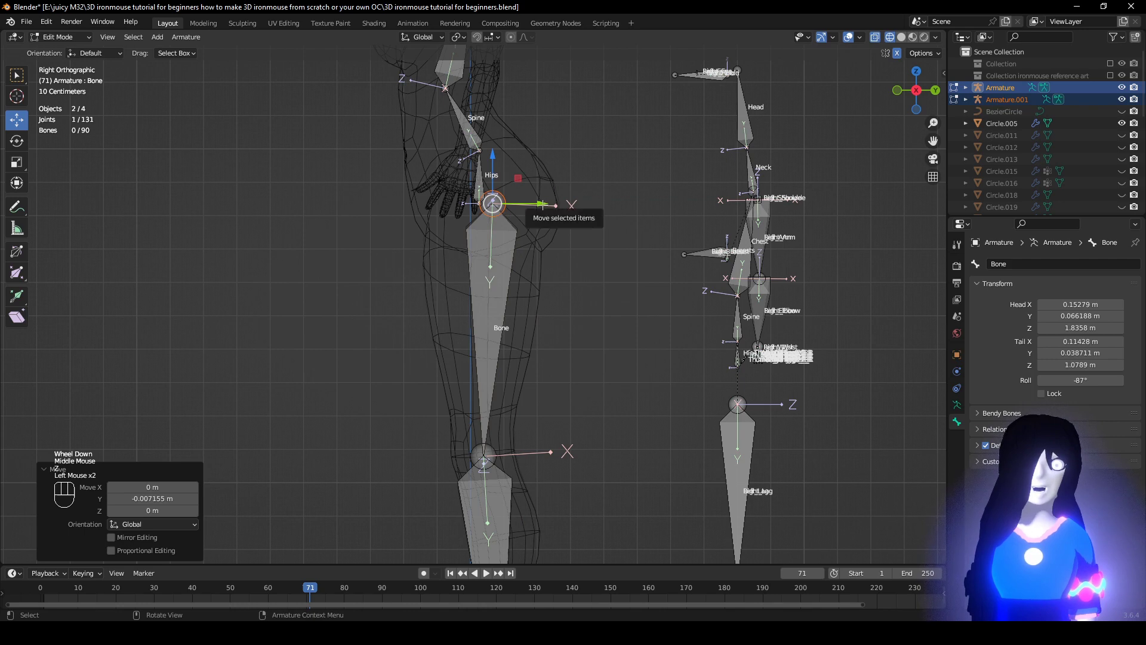
{"action": "key", "text": "ctrl+z"}
{"action": "left_click_drag", "start_coordinate": [544, 204], "coordinate": [542, 204]}
{"action": "middle_click_drag", "start_coordinate": [530, 400], "coordinate": [492, 169], "text": "shift"}
{"action": "scroll", "coordinate": [493, 173], "scroll_direction": "down", "scroll_amount": 1}
{"action": "left_click", "coordinate": [473, 442]}
{"action": "middle_click_drag", "start_coordinate": [473, 442], "coordinate": [502, 543], "text": "shift"}
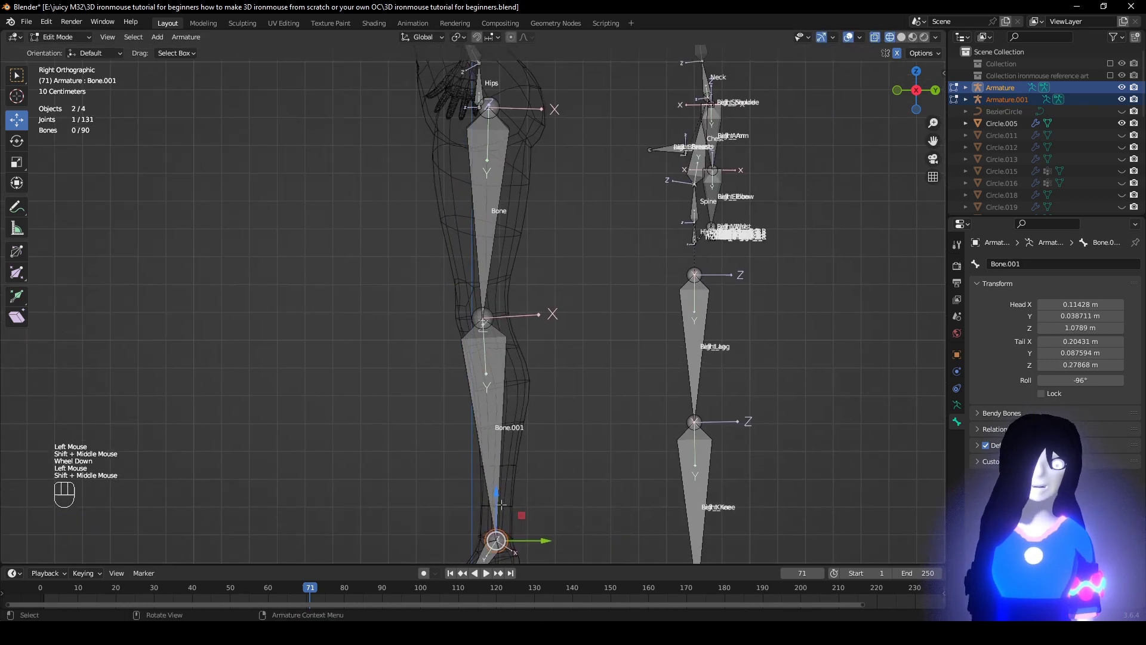
{"action": "left_click_drag", "start_coordinate": [497, 489], "coordinate": [514, 347]}
{"action": "left_click_drag", "start_coordinate": [533, 216], "coordinate": [580, 196]}
{"action": "right_click", "coordinate": [580, 196]}
{"action": "left_click", "coordinate": [481, 323]}
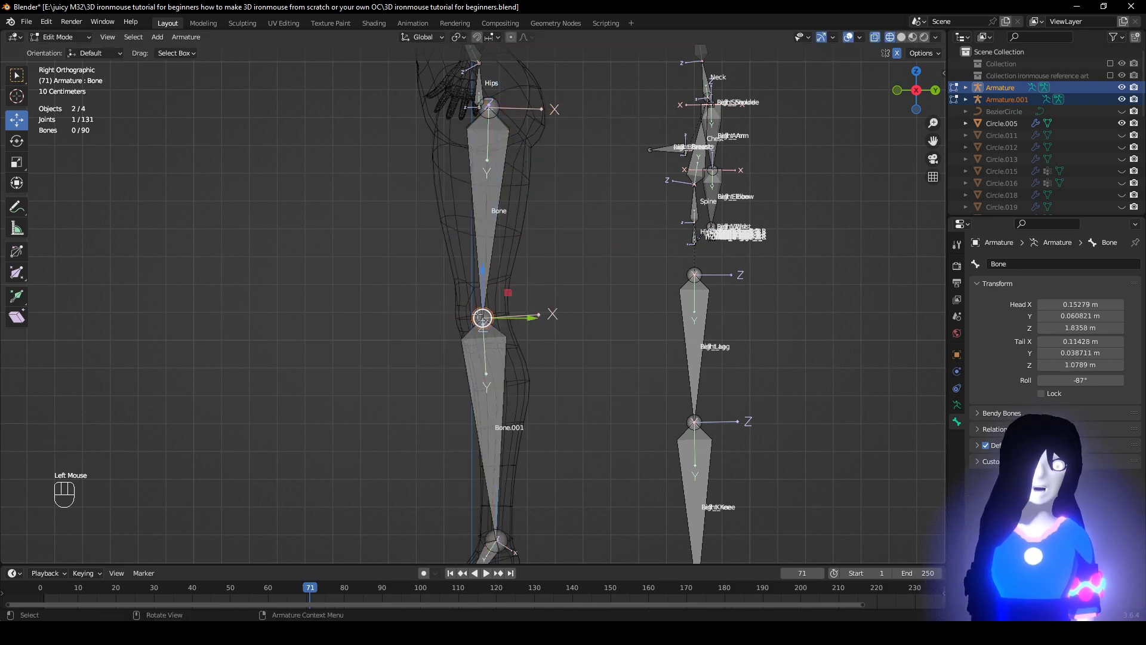
{"action": "key", "text": "g"}
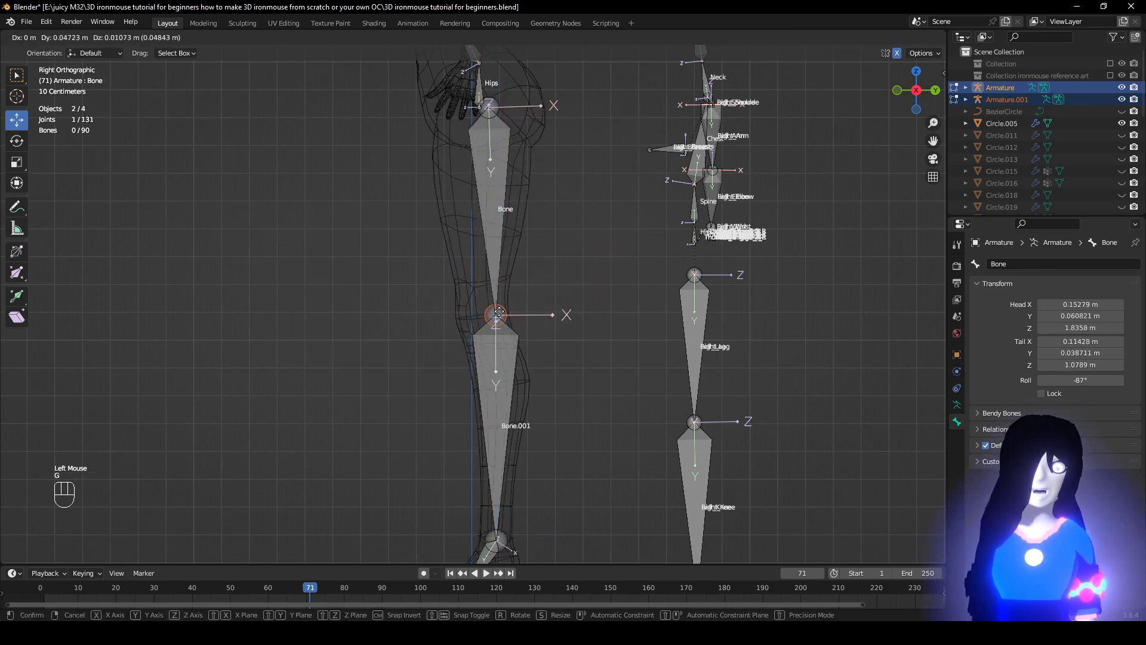
{"action": "left_click", "coordinate": [486, 314]}
{"action": "left_click", "coordinate": [497, 537]}
{"action": "key", "text": "g"}
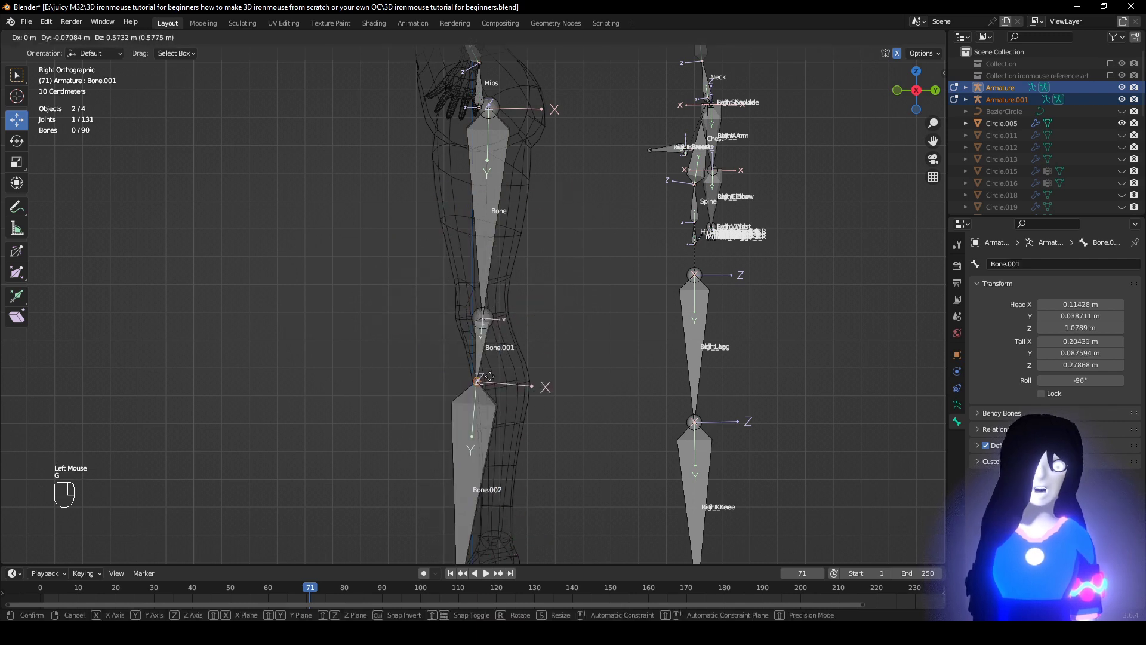
{"action": "right_click", "coordinate": [494, 375]}
{"action": "key", "text": "g"}
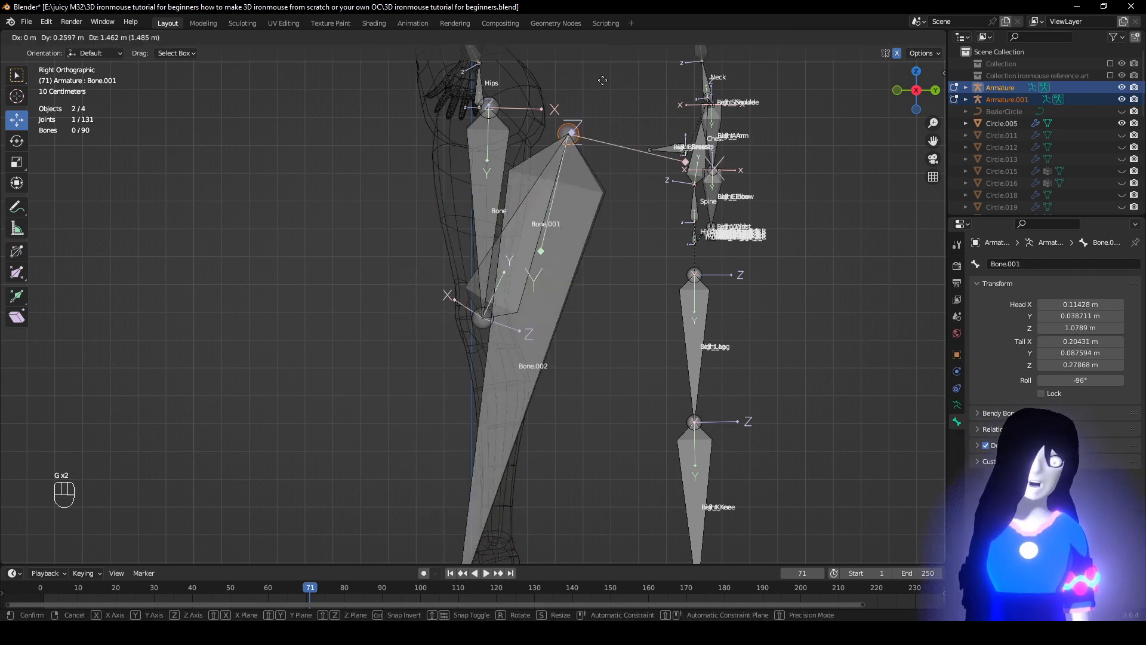
{"action": "right_click", "coordinate": [605, 328]}
{"action": "left_click_drag", "start_coordinate": [496, 494], "coordinate": [529, 207]}
{"action": "right_click", "coordinate": [529, 206]}
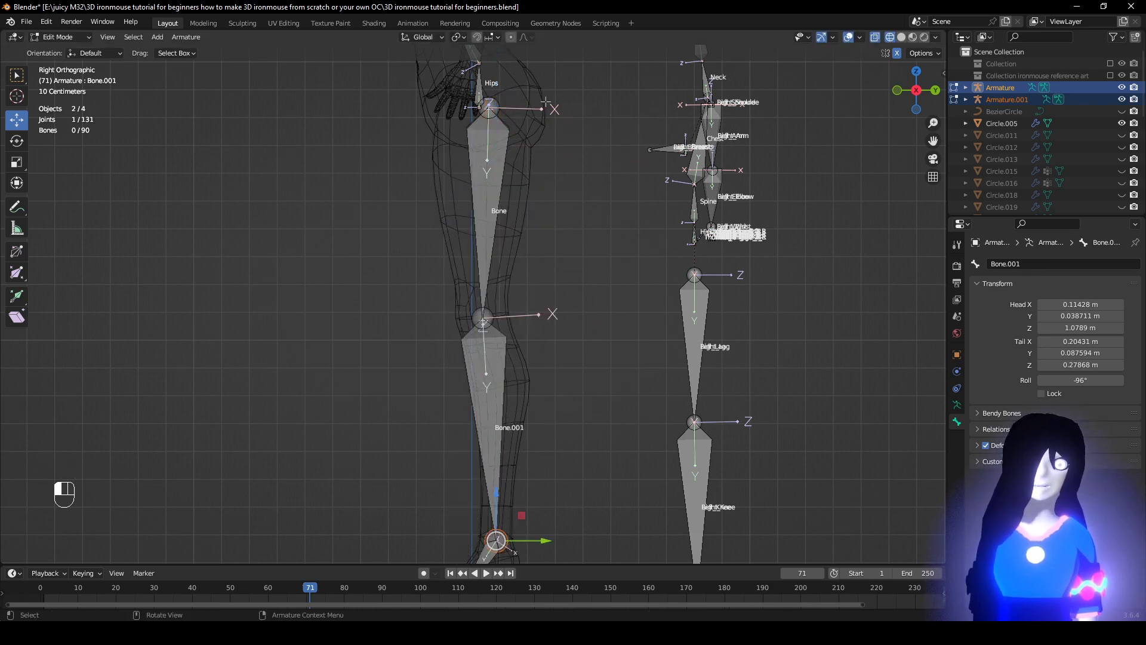
Examine the placement of the leg bones inside the leg mesh from several angles.
{"action": "scroll", "coordinate": [549, 394], "scroll_direction": "down", "scroll_amount": 2}
{"action": "scroll", "coordinate": [549, 394], "scroll_direction": "up", "scroll_amount": 1}
{"action": "middle_click_drag", "start_coordinate": [549, 394], "coordinate": [609, 354]}
{"action": "mouse_move", "coordinate": [638, 305]}
{"action": "middle_mouse_down"}
{"action": "mouse_move", "coordinate": [625, 323]}
{"action": "mouse_move", "coordinate": [645, 335]}
{"action": "mouse_move", "coordinate": [626, 300]}
{"action": "middle_mouse_up"}
{"action": "middle_click_drag", "start_coordinate": [599, 258], "coordinate": [543, 355], "text": "shift"}
{"action": "scroll", "coordinate": [542, 355], "scroll_direction": "up", "scroll_amount": 1}
{"action": "middle_click_drag", "start_coordinate": [558, 307], "coordinate": [523, 315]}
{"action": "scroll", "coordinate": [530, 406], "scroll_direction": "down", "scroll_amount": 2}
{"action": "scroll", "coordinate": [522, 315], "scroll_direction": "up", "scroll_amount": 1}
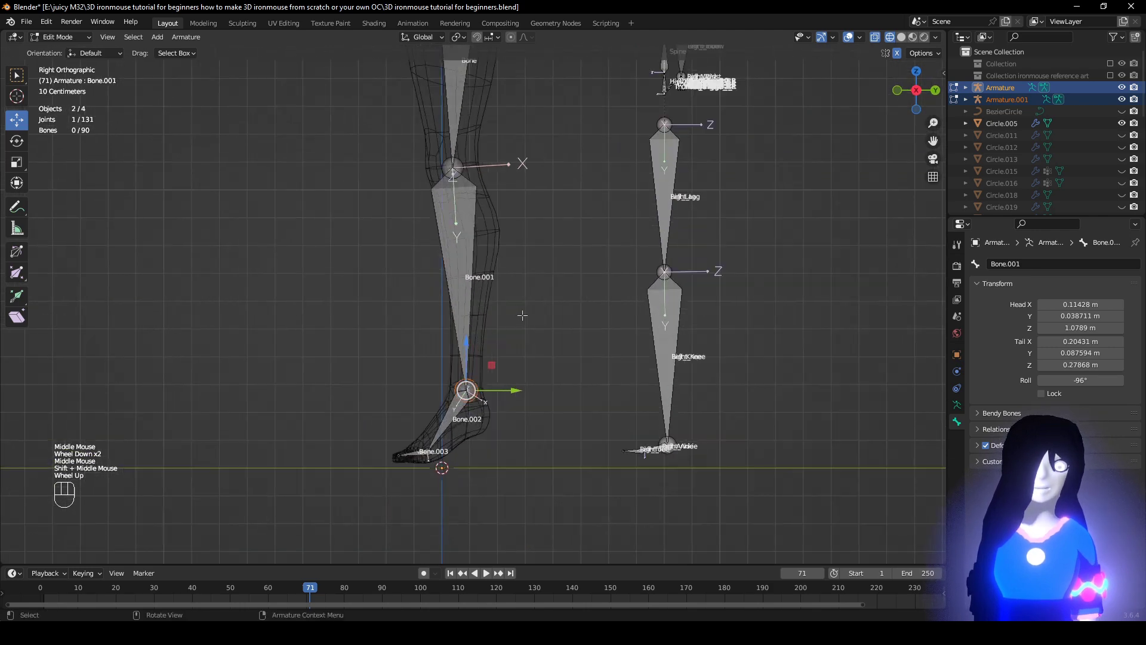
Set the thigh bone's roll to 0° and copy that value.
{"action": "middle_click_drag", "start_coordinate": [512, 185], "coordinate": [478, 418], "text": "shift"}
{"action": "left_click", "coordinate": [427, 335]}
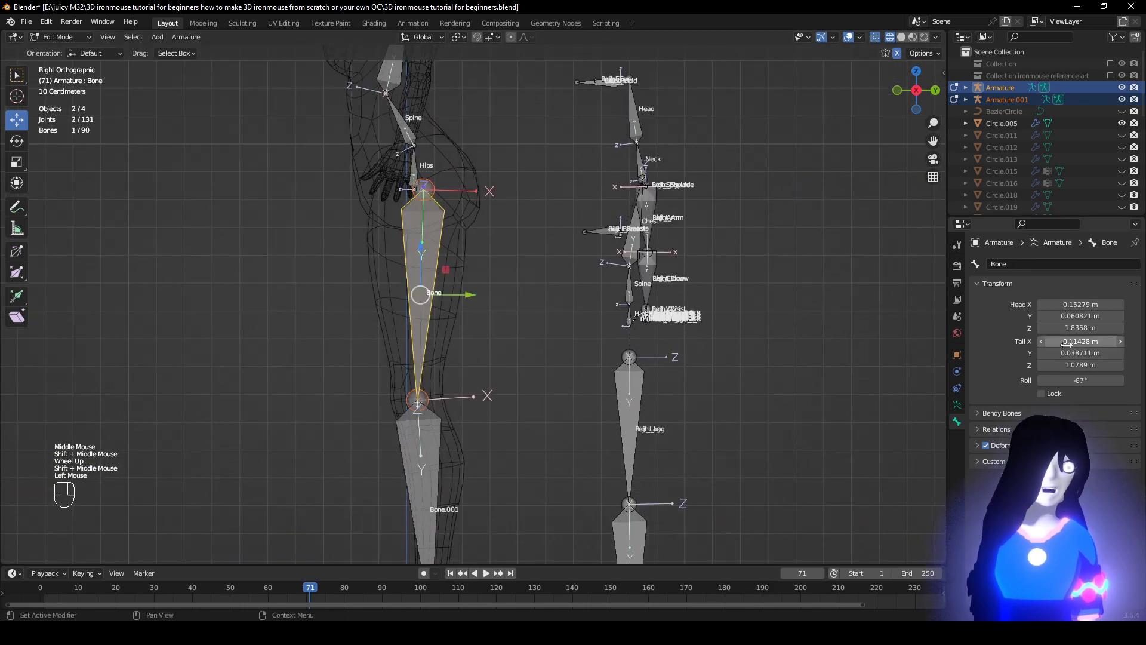
{"action": "left_click", "coordinate": [1081, 383]}
{"action": "type", "text": "0"}
{"action": "key", "text": "Return"}
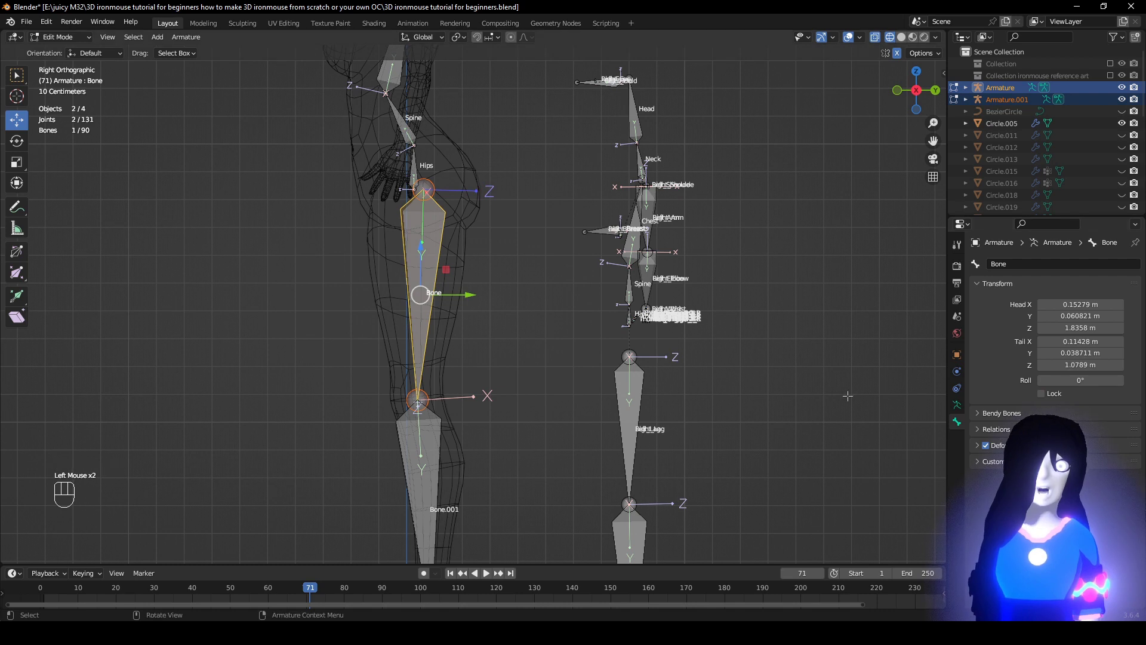
{"action": "left_click", "coordinate": [1079, 377]}
{"action": "key", "text": "ctrl+c"}
{"action": "left_click", "coordinate": [876, 416], "text": "ctrl"}
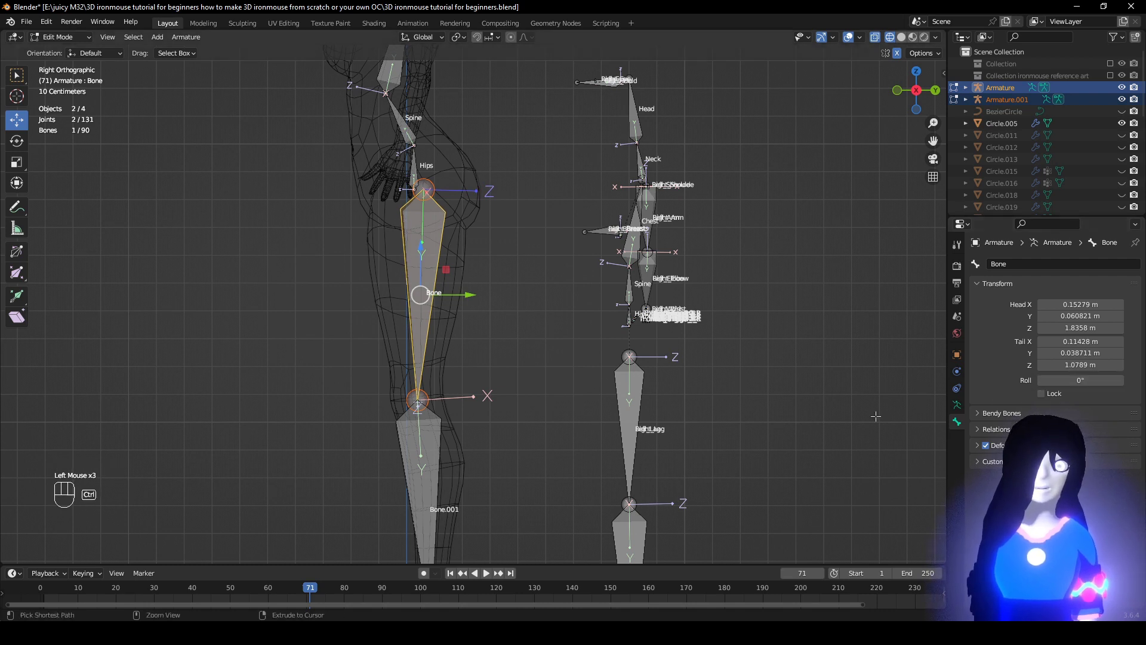
Reset the lower leg bone's roll to 0° and fine-tune it to -5.5°.
{"action": "middle_click_drag", "start_coordinate": [443, 459], "coordinate": [454, 415], "text": "shift"}
{"action": "left_click", "coordinate": [435, 418]}
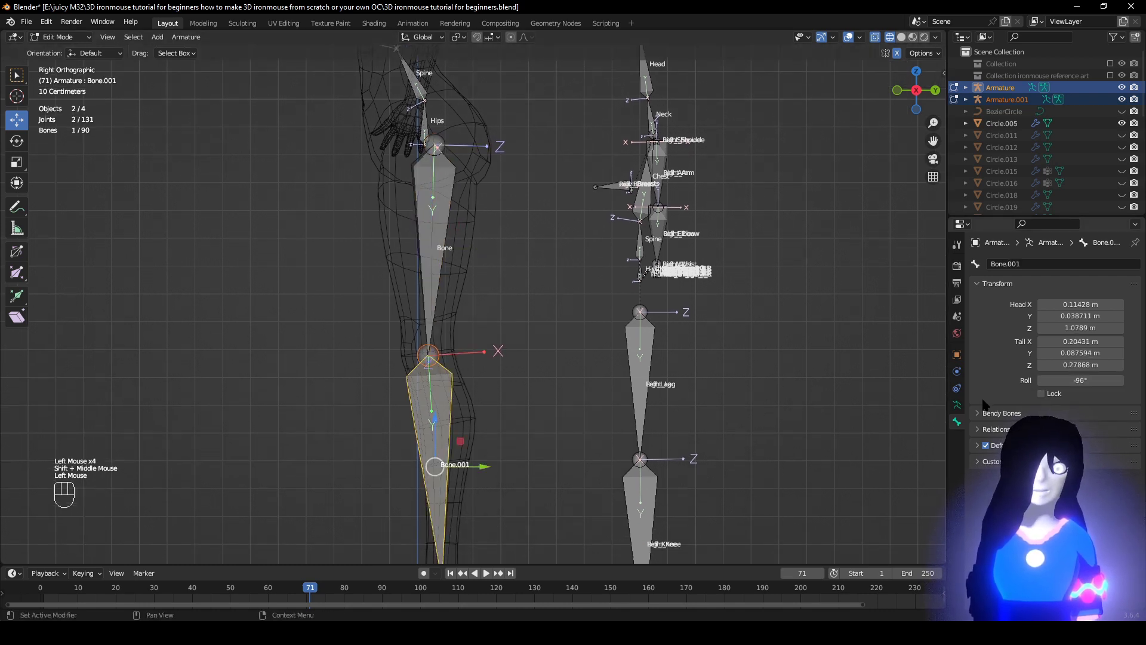
{"action": "left_click", "coordinate": [1073, 382]}
{"action": "type", "text": "0"}
{"action": "key", "text": "Return"}
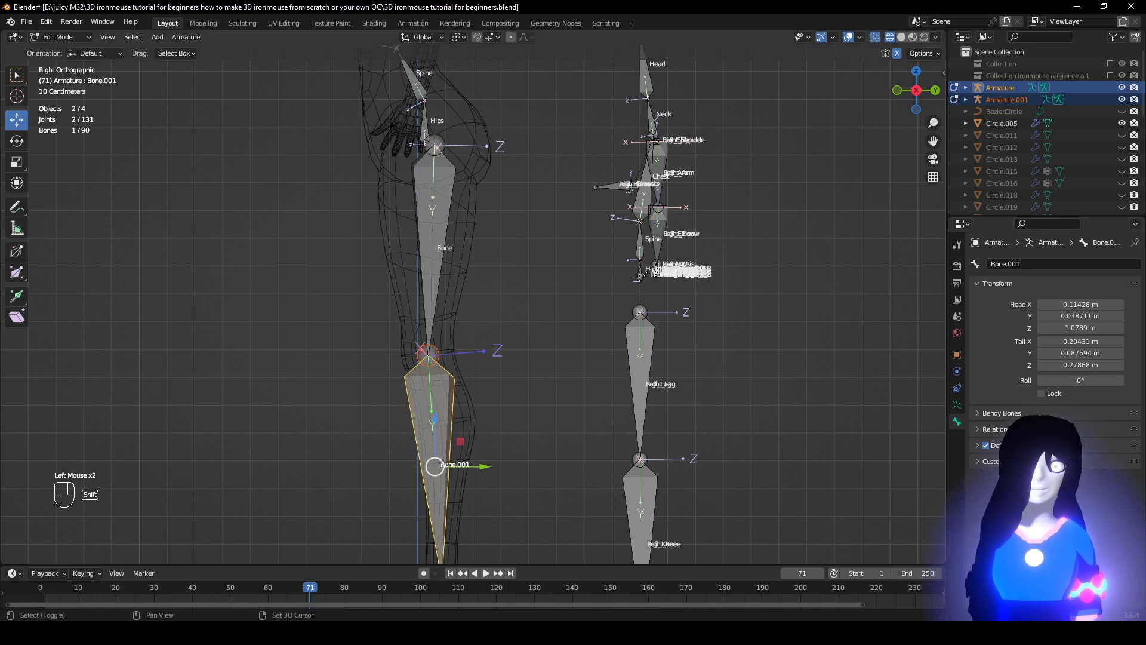
{"action": "middle_click_drag", "start_coordinate": [454, 413], "coordinate": [474, 177], "text": "shift"}
{"action": "middle_click_drag", "start_coordinate": [496, 262], "coordinate": [630, 291]}
{"action": "middle_click_drag", "start_coordinate": [601, 253], "coordinate": [582, 364], "text": "shift"}
{"action": "scroll", "coordinate": [582, 364], "scroll_direction": "up", "scroll_amount": 2}
{"action": "left_click_drag", "start_coordinate": [1105, 380], "coordinate": [1068, 380]}
Reset the ankle bone's roll to 0° and fine-tune it to 13° in front view.
{"action": "middle_click_drag", "start_coordinate": [608, 405], "coordinate": [622, 146], "text": "shift"}
{"action": "left_click", "coordinate": [526, 301]}
{"action": "middle_click_drag", "start_coordinate": [526, 301], "coordinate": [468, 320]}
{"action": "left_click", "coordinate": [1096, 380]}
{"action": "type", "text": "0"}
{"action": "key", "text": "Return"}
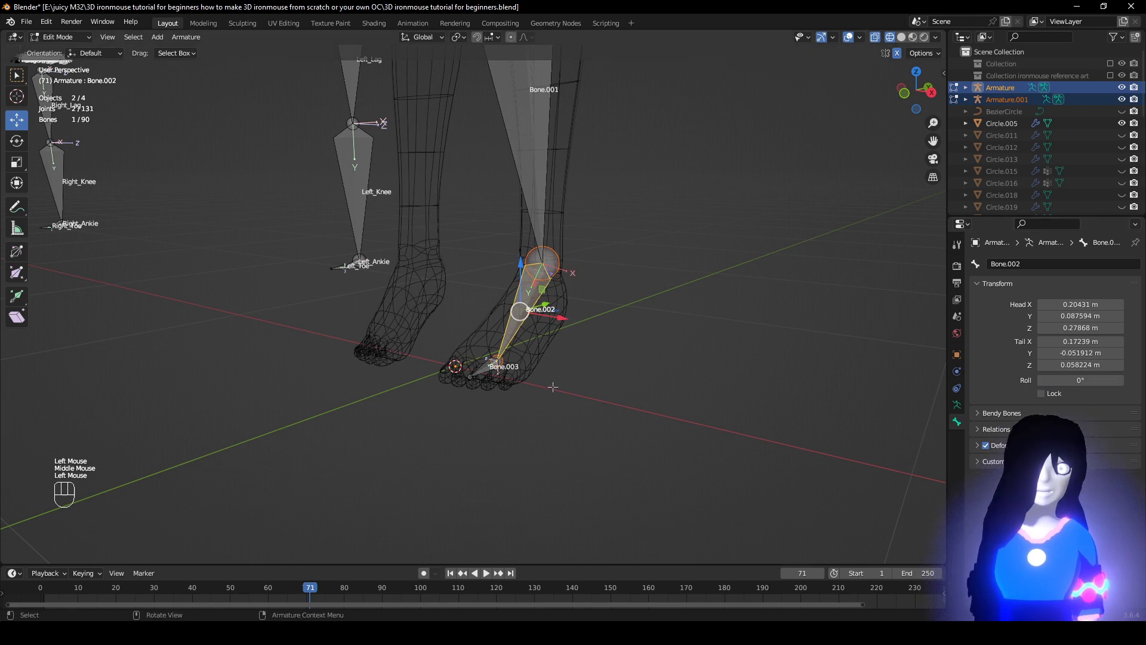
{"action": "middle_click_drag", "start_coordinate": [629, 378], "coordinate": [672, 362]}
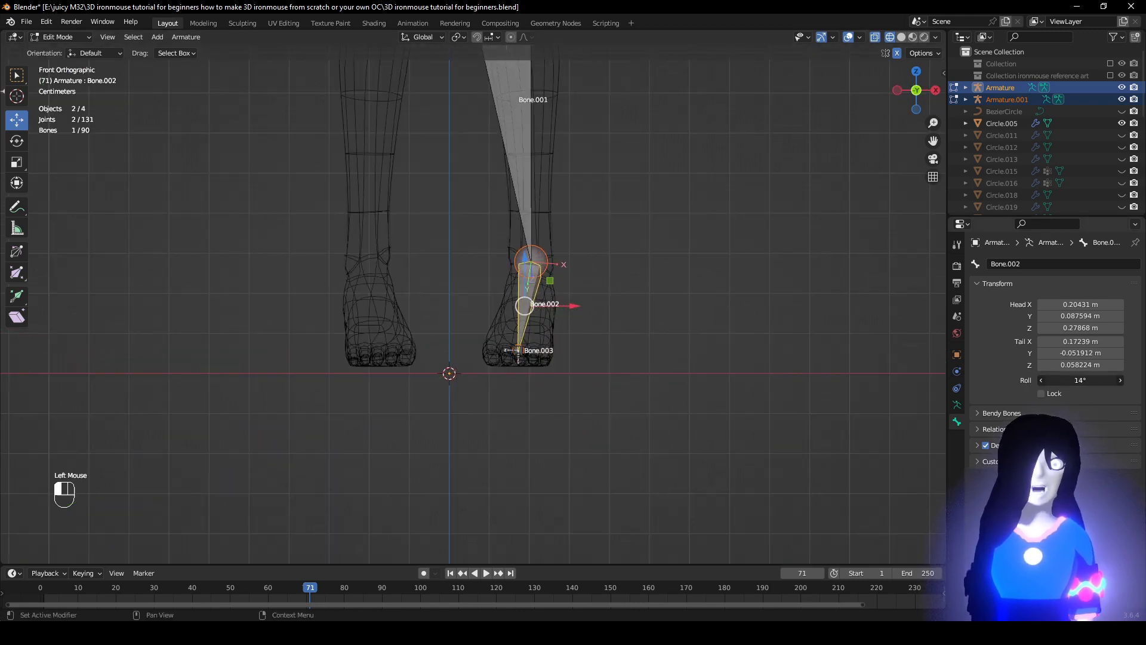
{"action": "left_click_drag", "start_coordinate": [1081, 380], "coordinate": [1082, 380]}
Set the toe bone's roll to 0°.
{"action": "scroll", "coordinate": [128, 232], "scroll_direction": "up", "scroll_amount": 2}
{"action": "middle_click_drag", "start_coordinate": [128, 232], "coordinate": [66, 261]}
{"action": "left_click", "coordinate": [481, 411]}
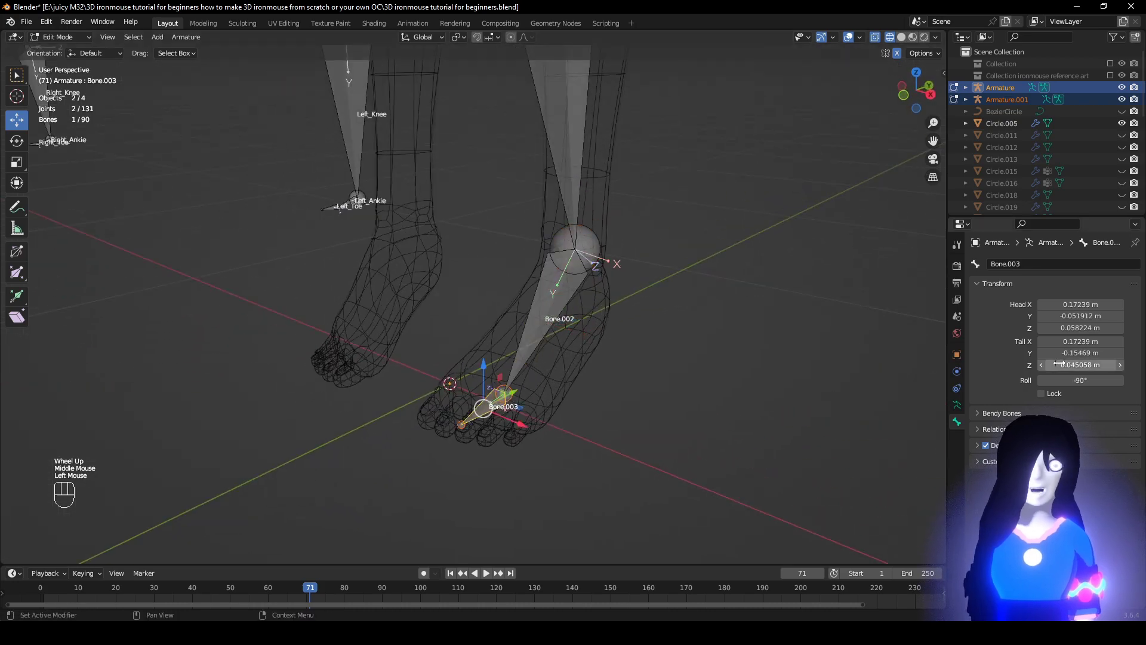
{"action": "middle_click_drag", "start_coordinate": [767, 413], "coordinate": [686, 389]}
Examine the axes of the leg and spine bones against the reference armature in side and front views.
{"action": "scroll", "coordinate": [686, 388], "scroll_direction": "down", "scroll_amount": 1, "text": "alt"}
{"action": "scroll", "coordinate": [657, 382], "scroll_direction": "down", "scroll_amount": 2}
{"action": "middle_click_drag", "start_coordinate": [470, 340], "coordinate": [401, 512], "text": "shift"}
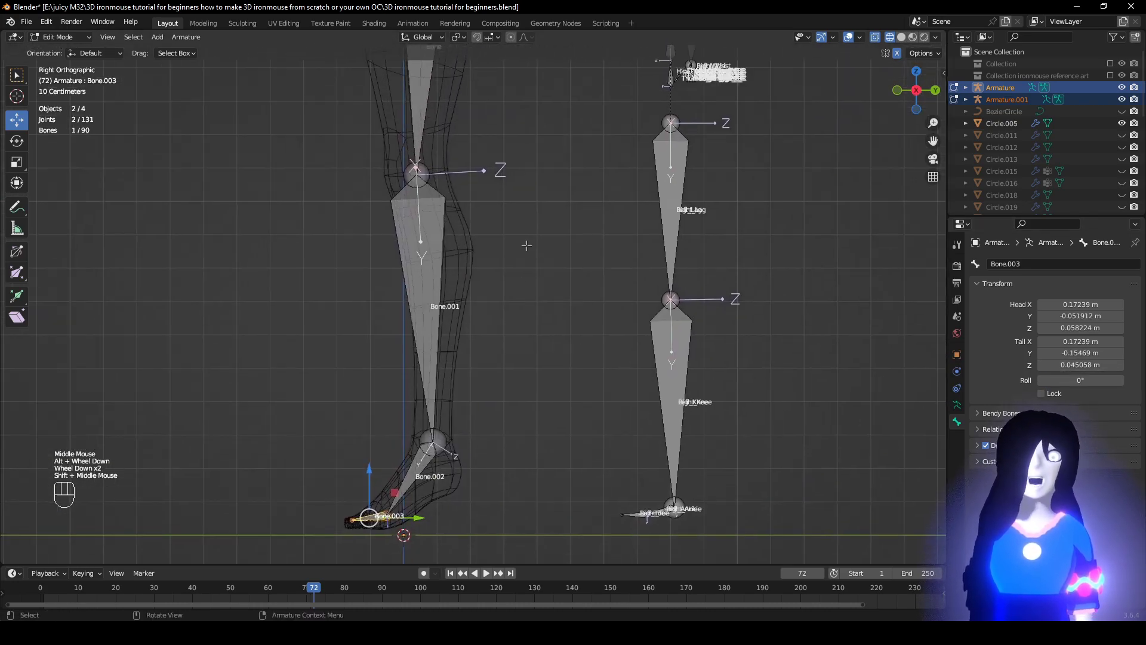
{"action": "middle_click_drag", "start_coordinate": [559, 114], "coordinate": [553, 414], "text": "shift"}
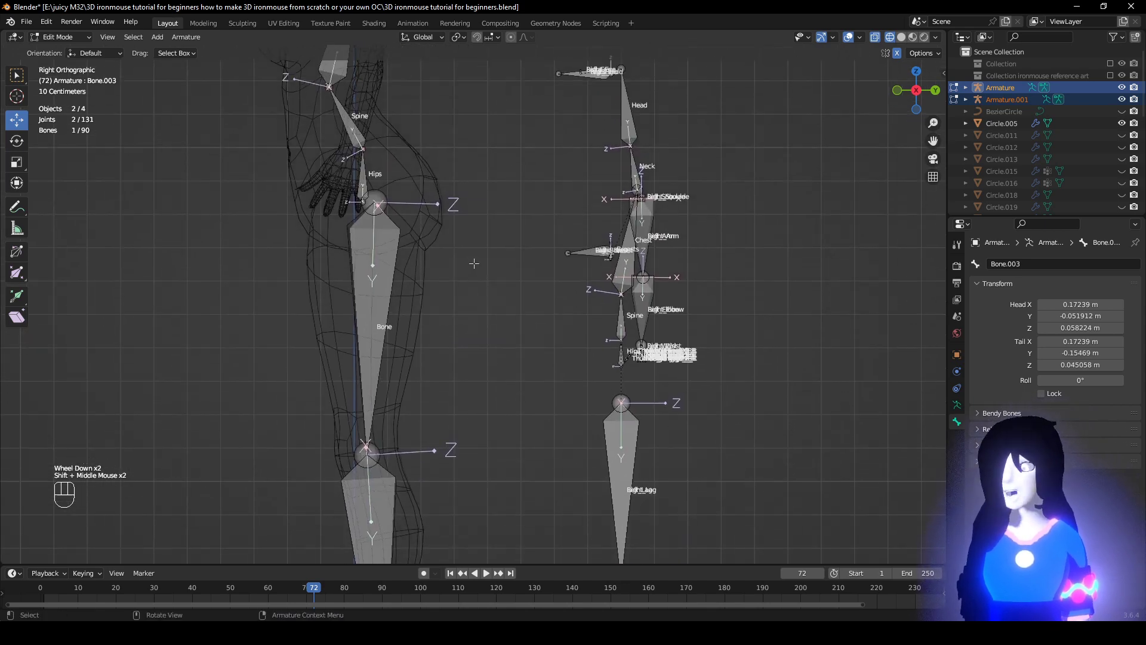
{"action": "middle_click_drag", "start_coordinate": [487, 291], "coordinate": [501, 383], "text": "shift"}
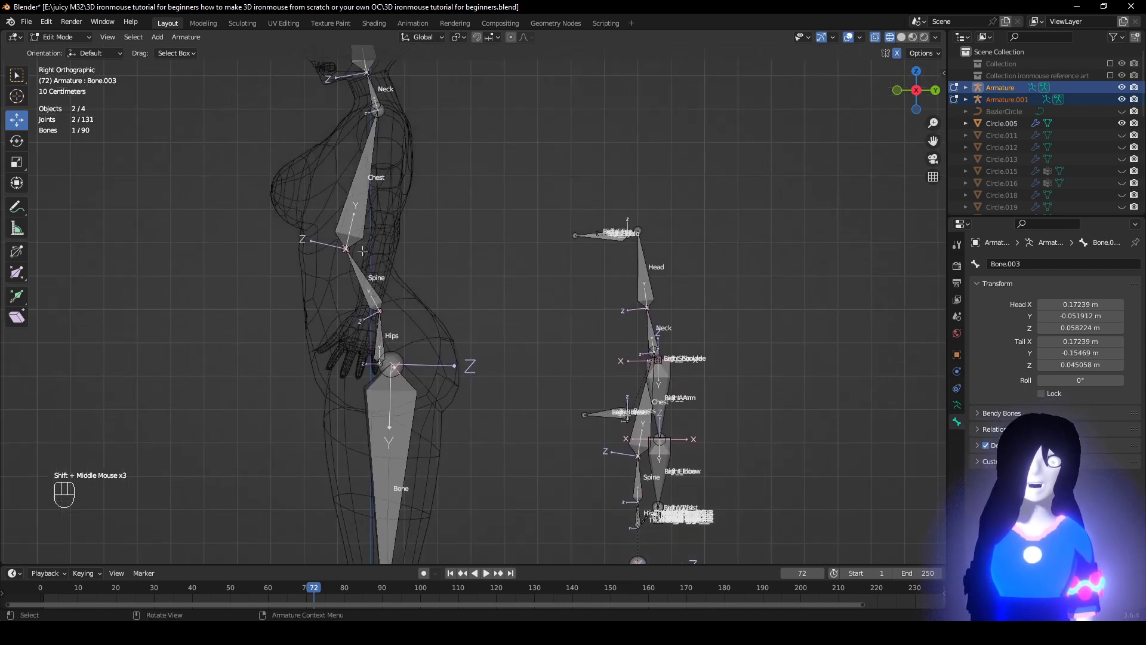
{"action": "middle_click_drag", "start_coordinate": [560, 164], "coordinate": [548, 244], "text": "shift"}
{"action": "scroll", "coordinate": [548, 244], "scroll_direction": "down", "scroll_amount": 3}
{"action": "middle_click_drag", "start_coordinate": [483, 353], "coordinate": [478, 203], "text": "shift"}
{"action": "middle_click_drag", "start_coordinate": [490, 231], "coordinate": [594, 251]}
{"action": "scroll", "coordinate": [536, 295], "scroll_direction": "down", "scroll_amount": 1}
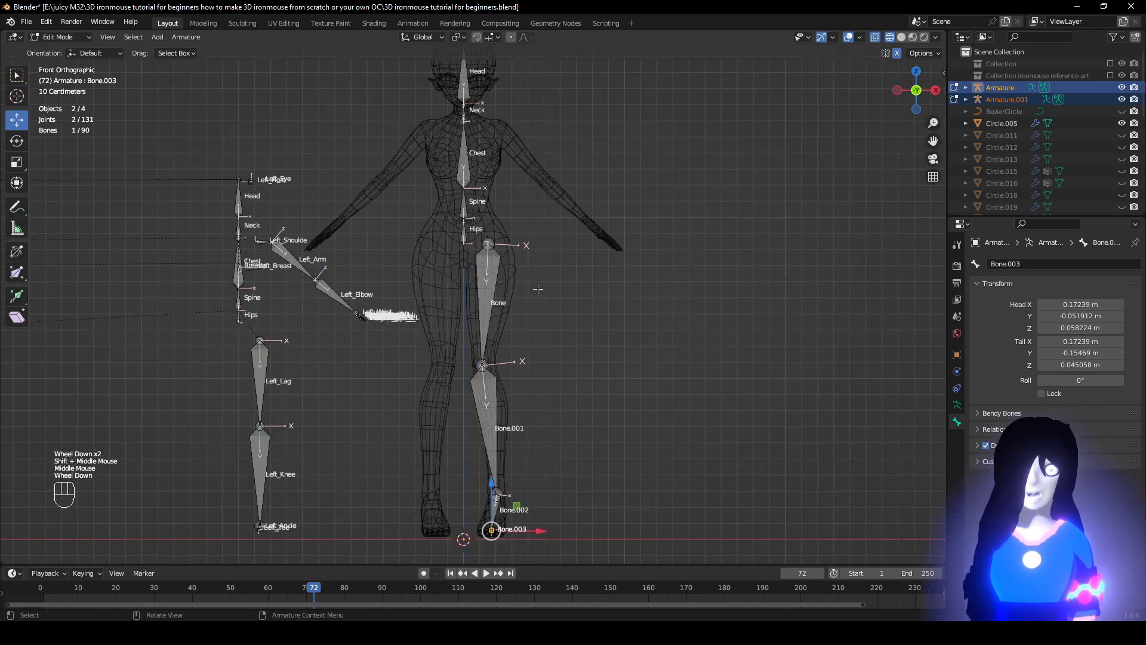
Parent the thigh bone to the Hips bone with Keep Offset.
{"action": "left_click", "coordinate": [490, 288]}
{"action": "scroll", "coordinate": [488, 281], "scroll_direction": "up", "scroll_amount": 2}
{"action": "middle_click_drag", "start_coordinate": [467, 168], "coordinate": [485, 282], "text": "shift"}
{"action": "left_click", "coordinate": [472, 275], "text": "shift"}
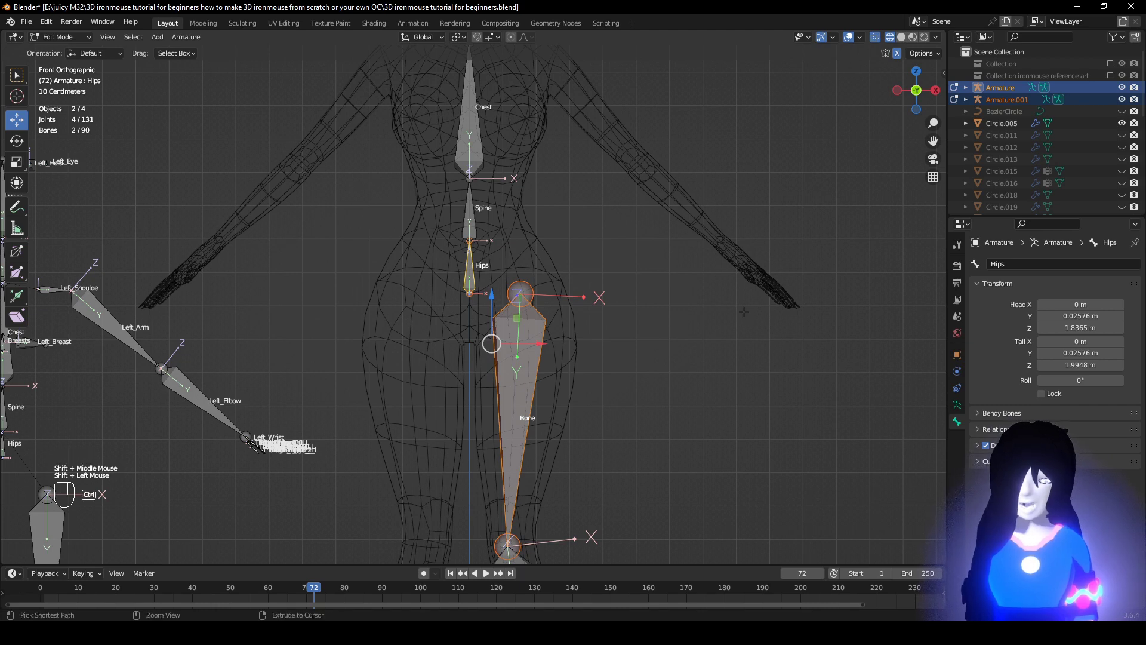
{"action": "key", "text": "ctrl+p"}
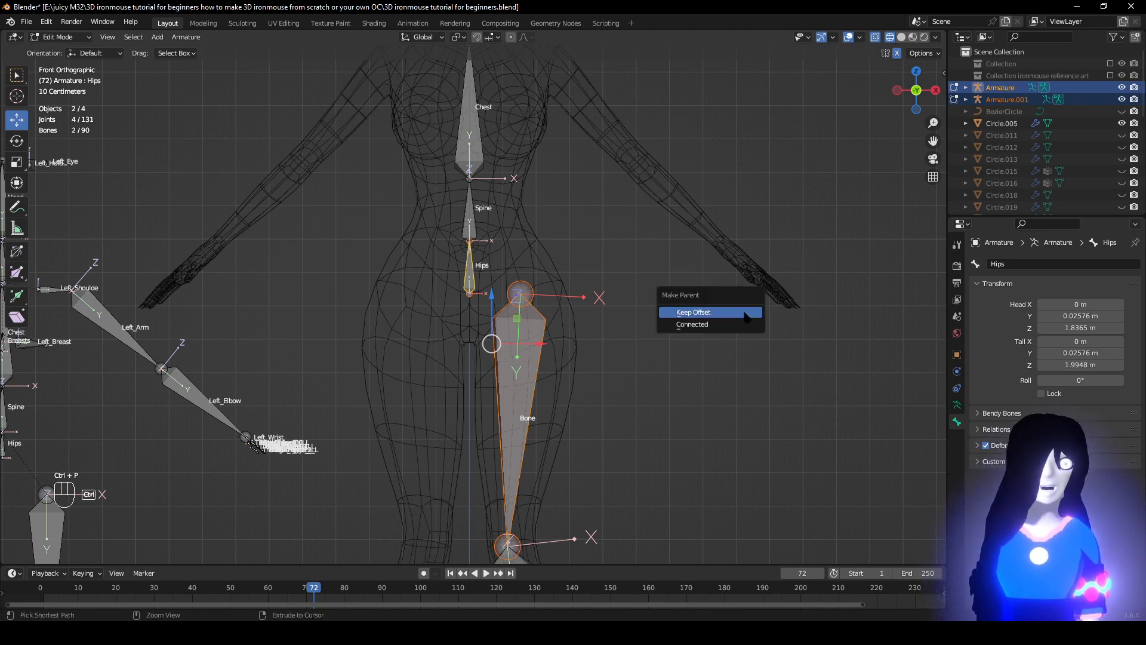
{"action": "left_click", "coordinate": [746, 316]}
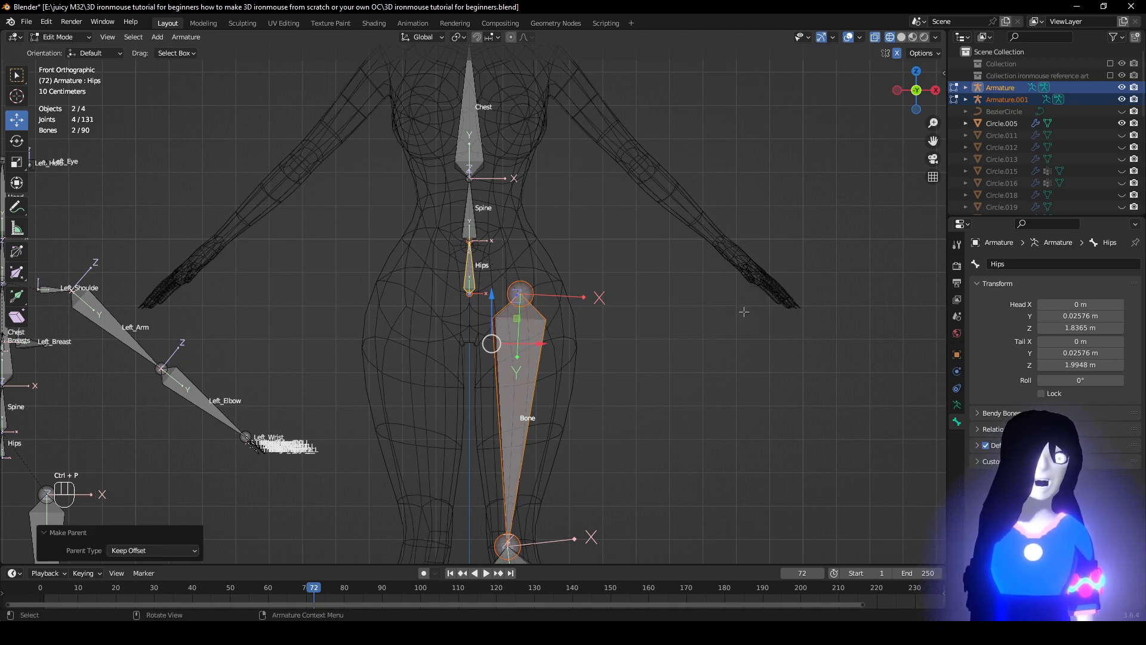
Select the reference armature's left toe bone and copy its name.
{"action": "scroll", "coordinate": [580, 294], "scroll_direction": "down", "scroll_amount": 3}
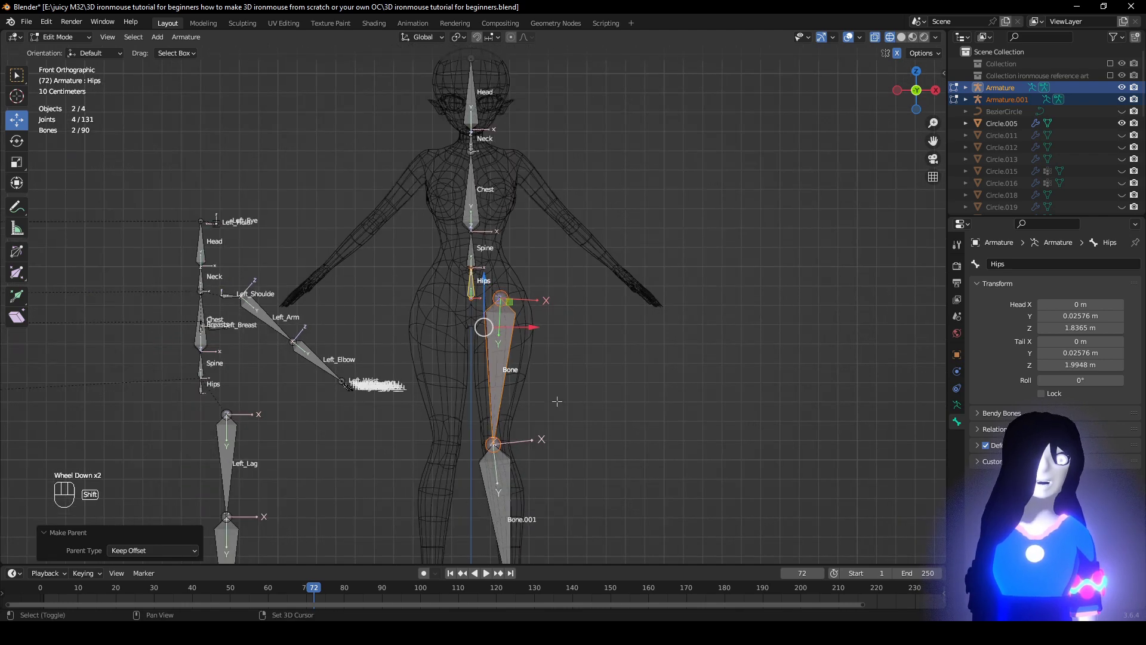
{"action": "middle_click_drag", "start_coordinate": [556, 401], "coordinate": [550, 244], "text": "shift"}
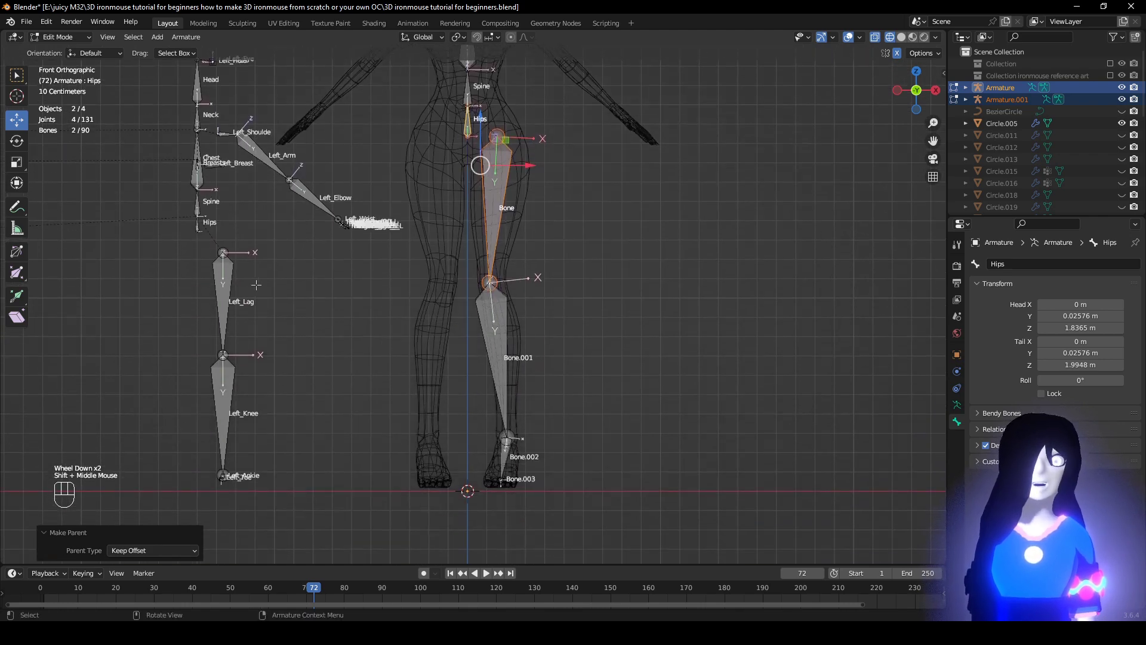
{"action": "middle_click_drag", "start_coordinate": [288, 453], "coordinate": [318, 357], "text": "shift"}
{"action": "middle_click_drag", "start_coordinate": [318, 357], "coordinate": [360, 455]}
{"action": "scroll", "coordinate": [332, 385], "scroll_direction": "down", "scroll_amount": 1}
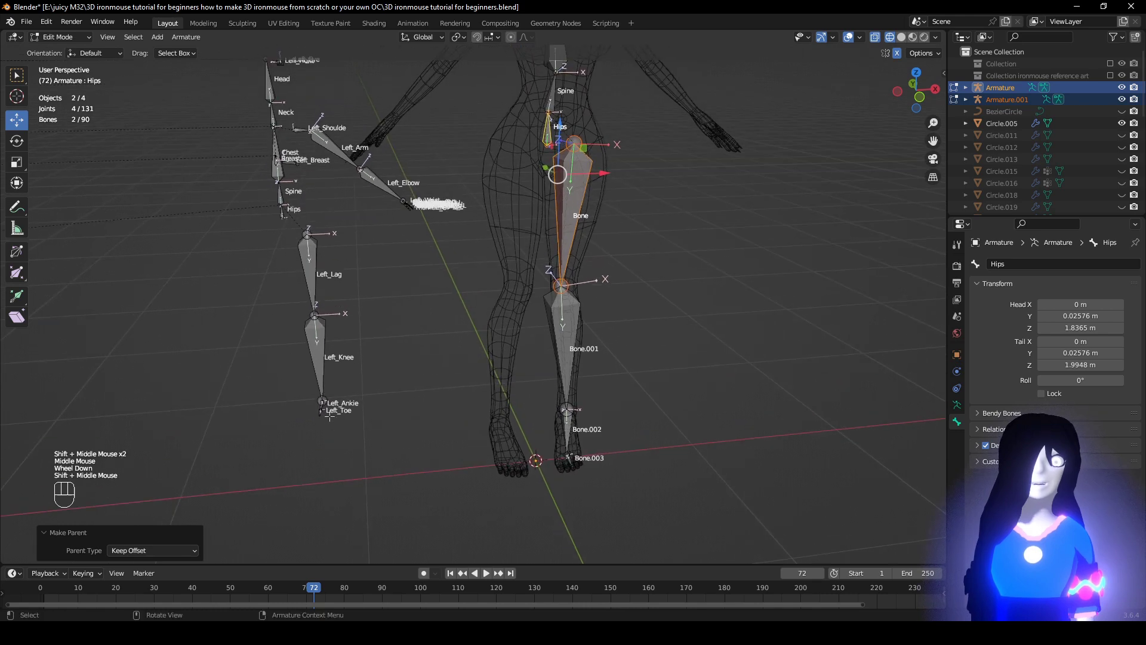
{"action": "left_click", "coordinate": [323, 411]}
{"action": "scroll", "coordinate": [332, 445], "scroll_direction": "up", "scroll_amount": 2}
{"action": "left_click", "coordinate": [221, 479]}
{"action": "left_click", "coordinate": [221, 486]}
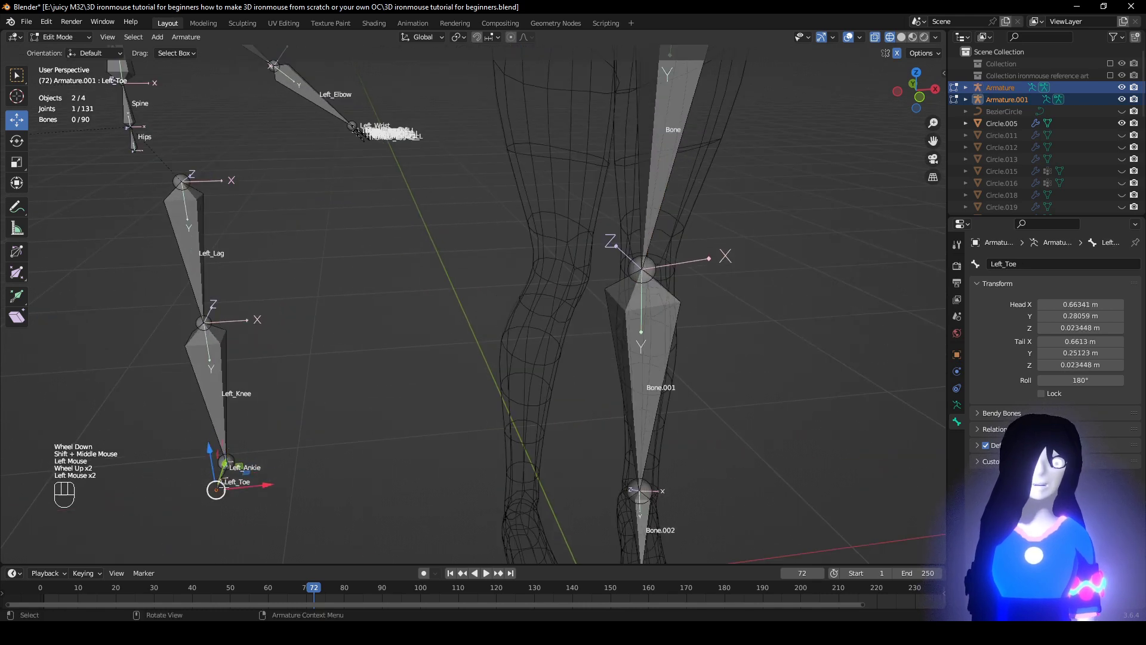
{"action": "middle_click_drag", "start_coordinate": [435, 425], "coordinate": [423, 420], "text": "shift"}
{"action": "left_click", "coordinate": [1040, 261]}
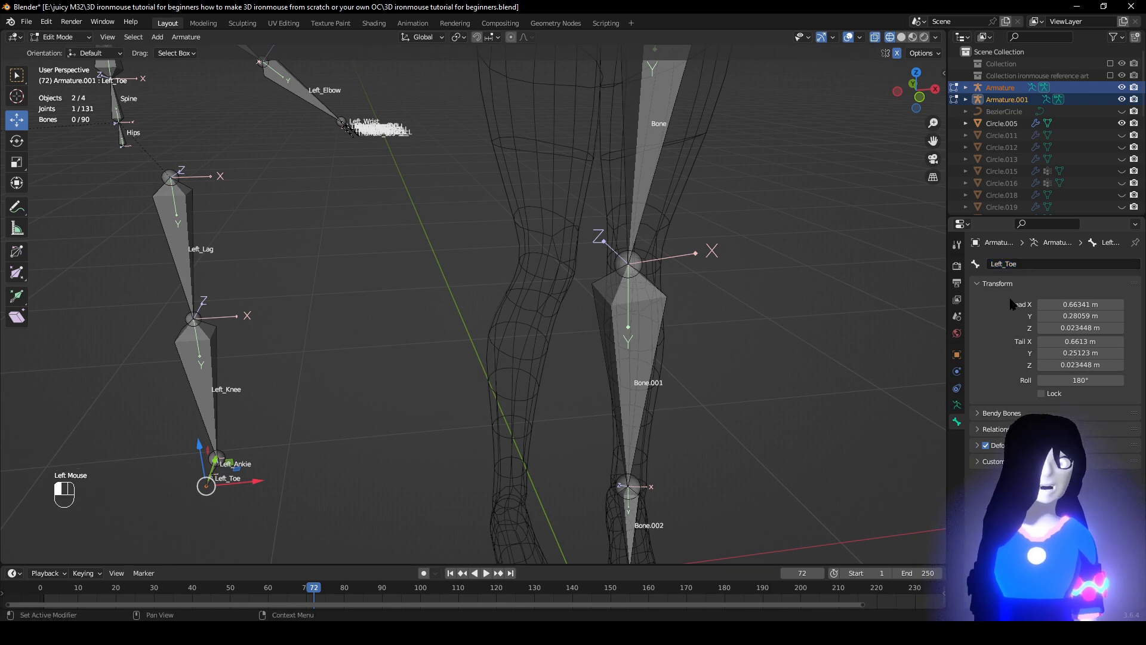
Rename the new armature's toe bone Left_Toe.
{"action": "scroll", "coordinate": [152, 451], "scroll_direction": "down", "scroll_amount": 2}
{"action": "left_click", "coordinate": [615, 539]}
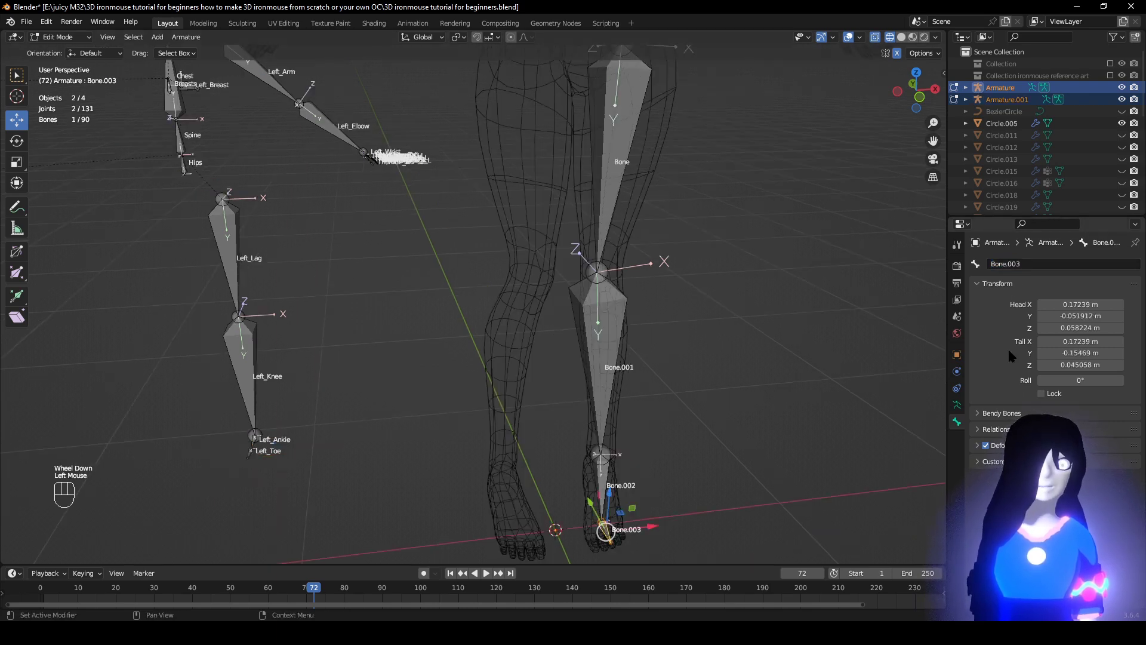
{"action": "type", "text": "Left_Toe"}
{"action": "key", "text": "Return"}
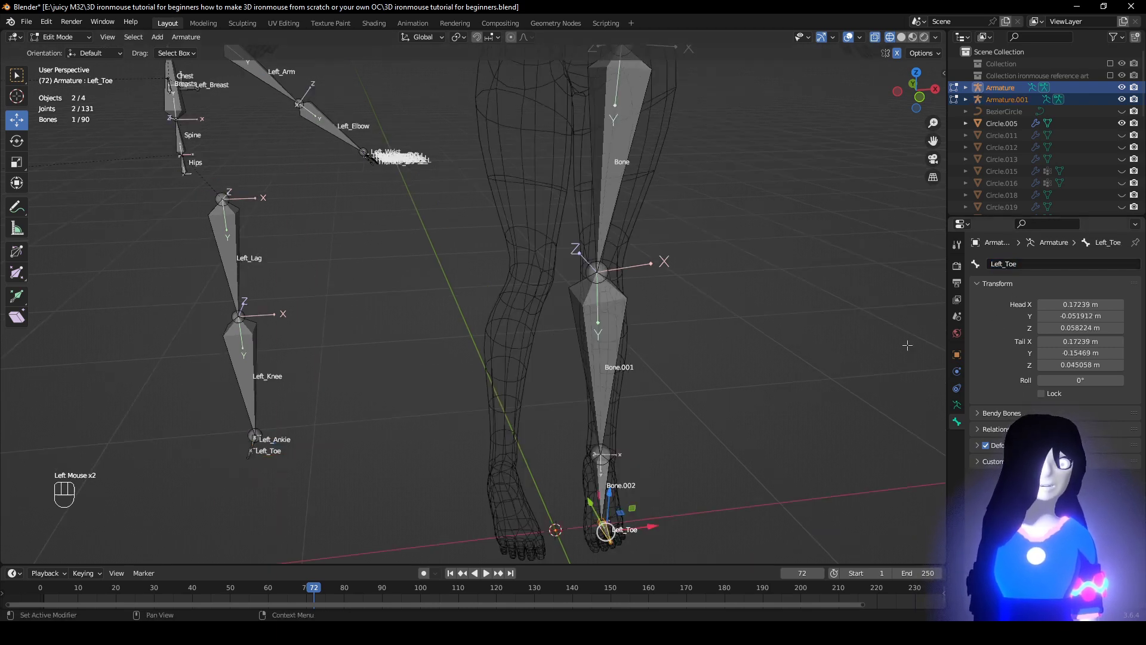
Select the reference armature's left ankle bone and copy its name.
{"action": "left_click", "coordinate": [253, 437]}
{"action": "scroll", "coordinate": [279, 440], "scroll_direction": "up", "scroll_amount": 2}
{"action": "middle_click_drag", "start_coordinate": [299, 440], "coordinate": [541, 297], "text": "shift"}
{"action": "scroll", "coordinate": [541, 296], "scroll_direction": "up", "scroll_amount": 1}
{"action": "left_click", "coordinate": [268, 432]}
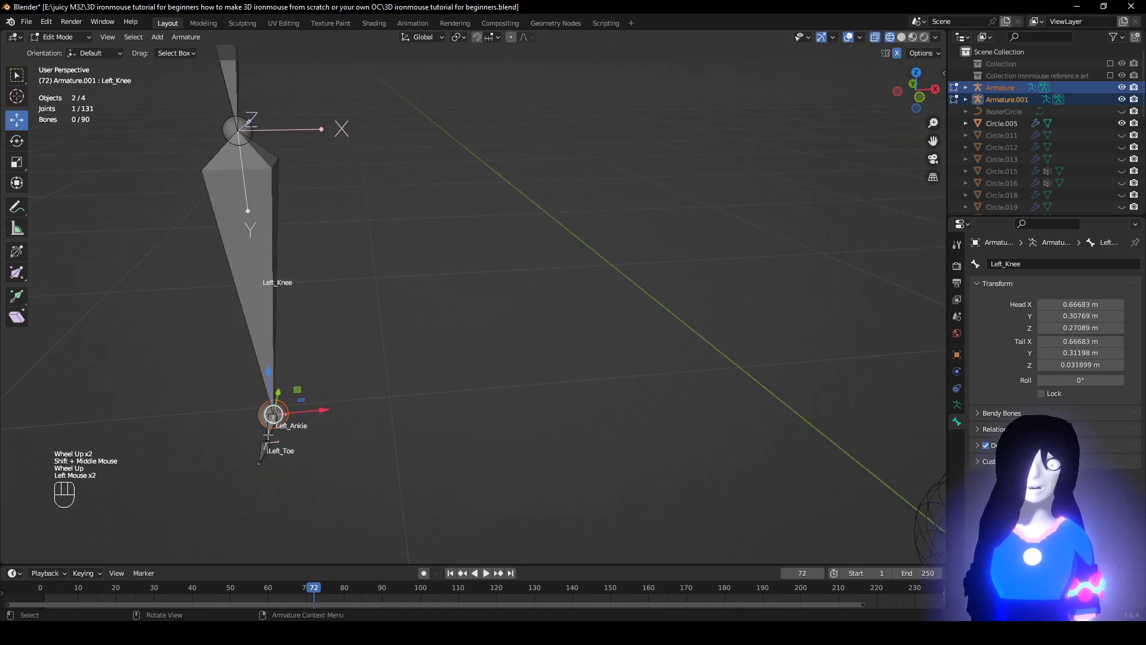
{"action": "left_click", "coordinate": [268, 435]}
{"action": "scroll", "coordinate": [470, 371], "scroll_direction": "down", "scroll_amount": 2}
{"action": "middle_click_drag", "start_coordinate": [470, 371], "coordinate": [388, 382], "text": "shift"}
{"action": "left_click", "coordinate": [1042, 262]}
{"action": "key", "text": "ctrl+c"}
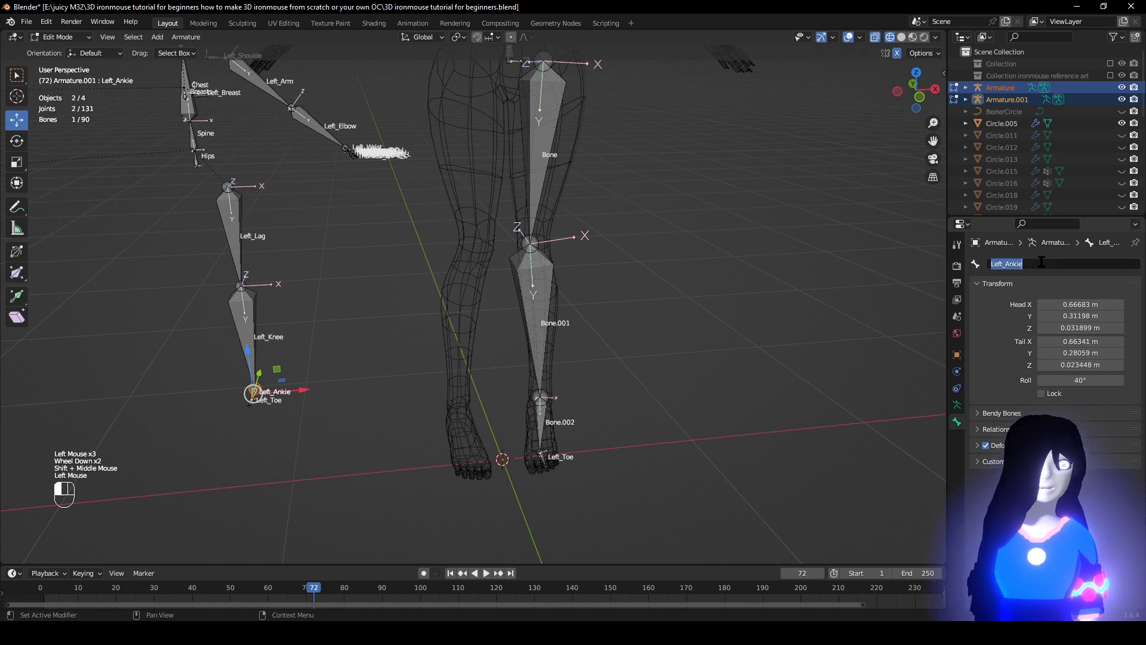
{"action": "left_click", "coordinate": [1010, 307]}
Rename the new armature's ankle bone Left_Ankie by pasting the copied name.
{"action": "left_click", "coordinate": [540, 421]}
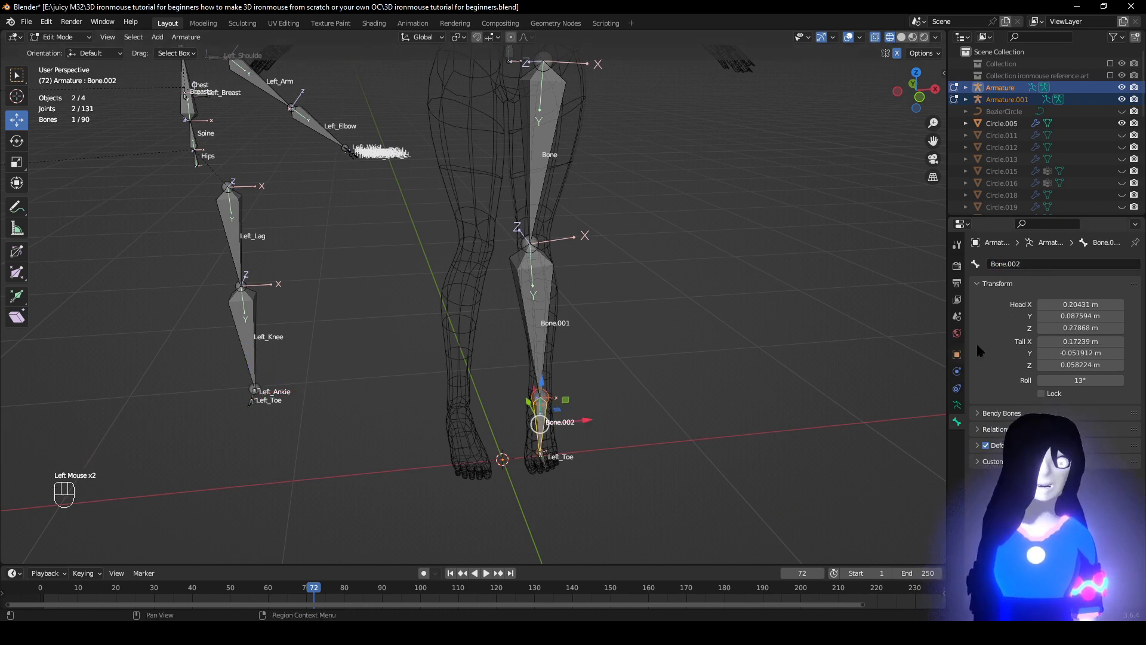
{"action": "left_click", "coordinate": [1031, 261]}
{"action": "key", "text": "ctrl+v"}
{"action": "left_click", "coordinate": [988, 286]}
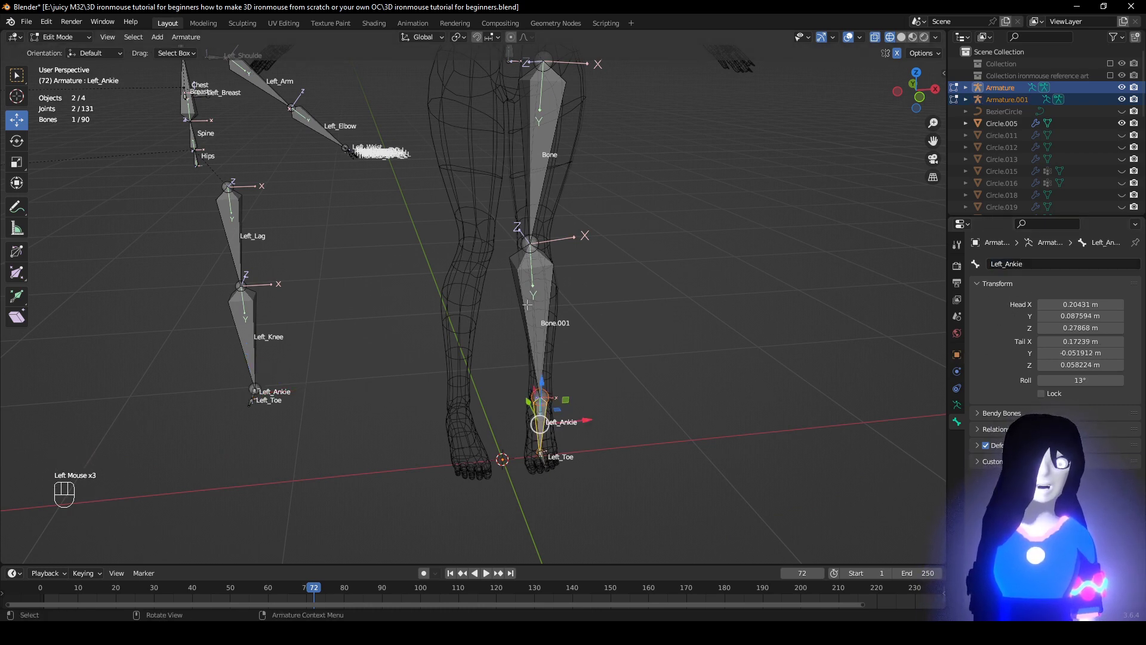
Try to transfer the reference knee bone's name to the new lower leg bone, and undo the accidental object paste.
{"action": "middle_click_drag", "start_coordinate": [398, 262], "coordinate": [395, 394], "text": "shift"}
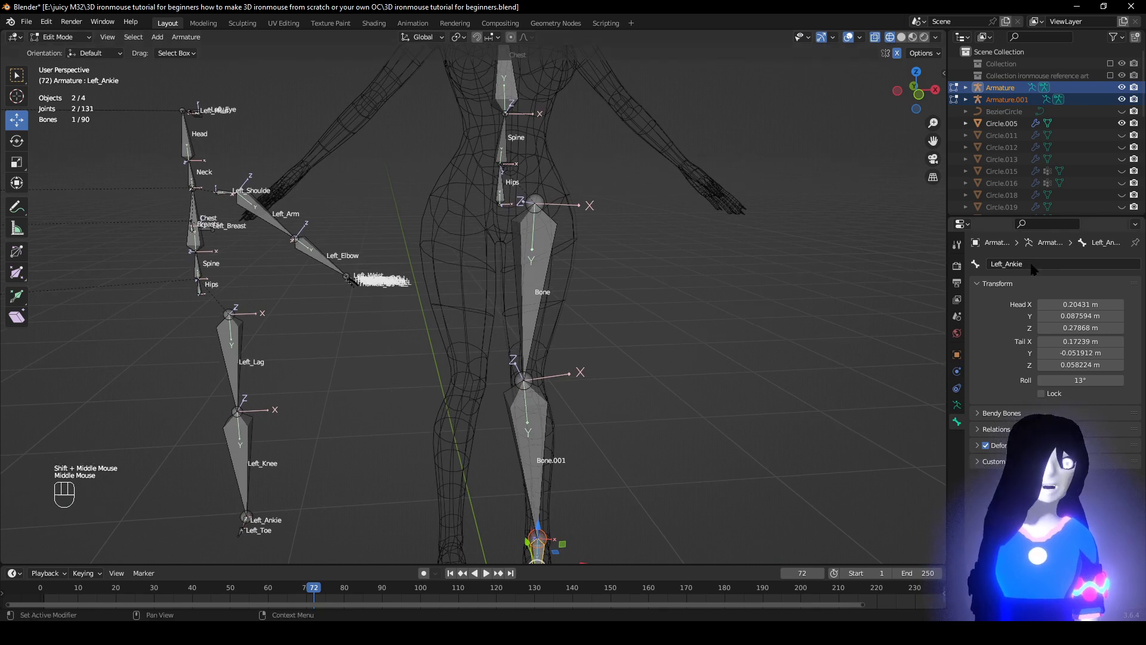
{"action": "middle_click_drag", "start_coordinate": [334, 449], "coordinate": [333, 425], "text": "shift"}
{"action": "left_click", "coordinate": [246, 414]}
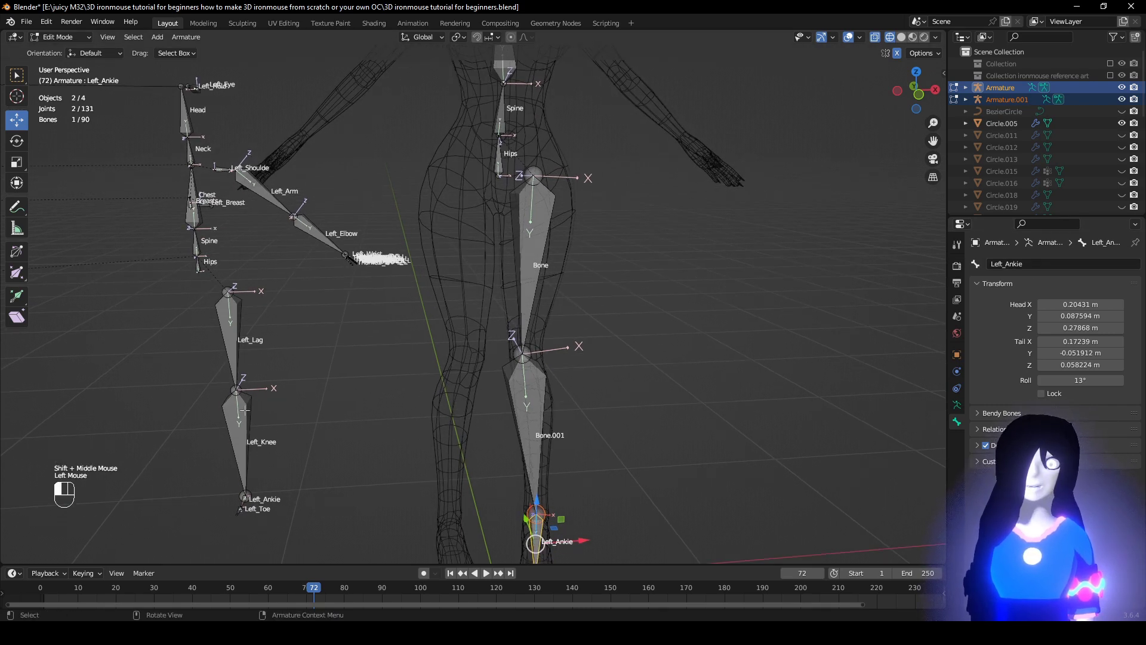
{"action": "left_click", "coordinate": [533, 419]}
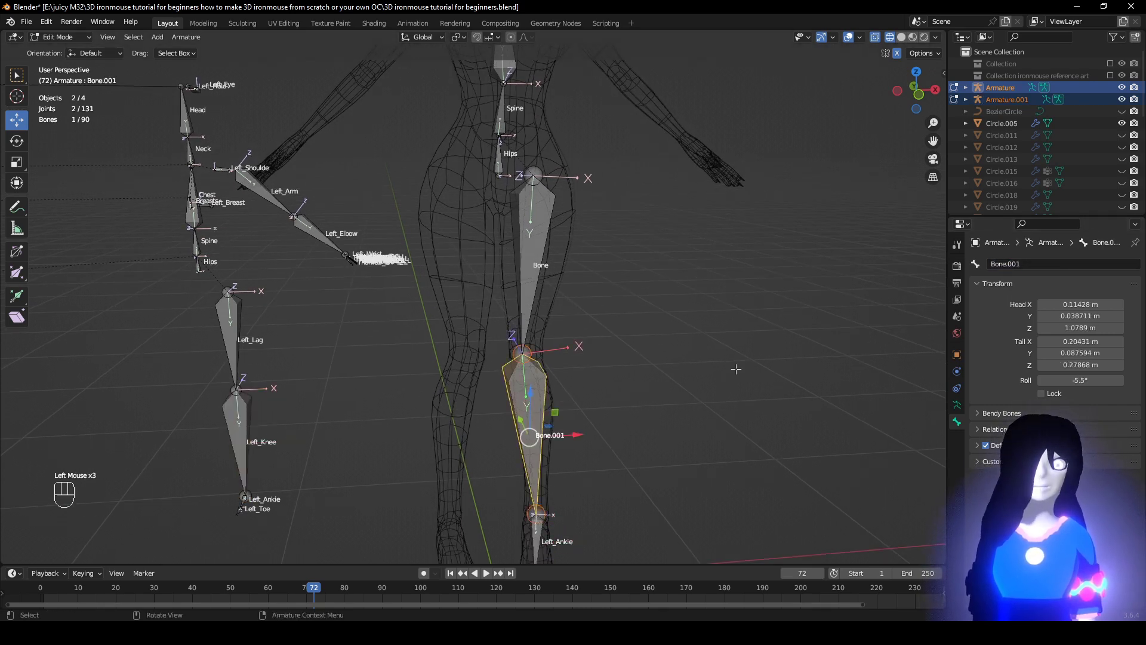
{"action": "key", "text": "ctrl+v"}
{"action": "key", "text": "ctrl+z"}
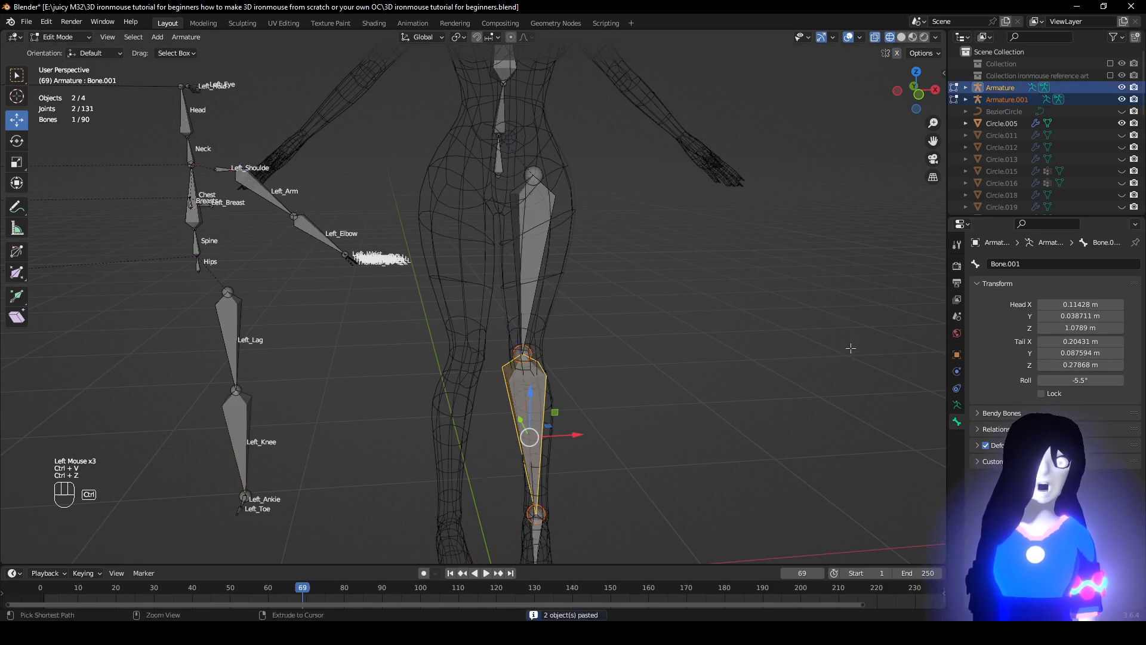
Check the bones of both armatures and undo the last three actions.
{"action": "scroll", "coordinate": [330, 367], "scroll_direction": "down", "scroll_amount": 2}
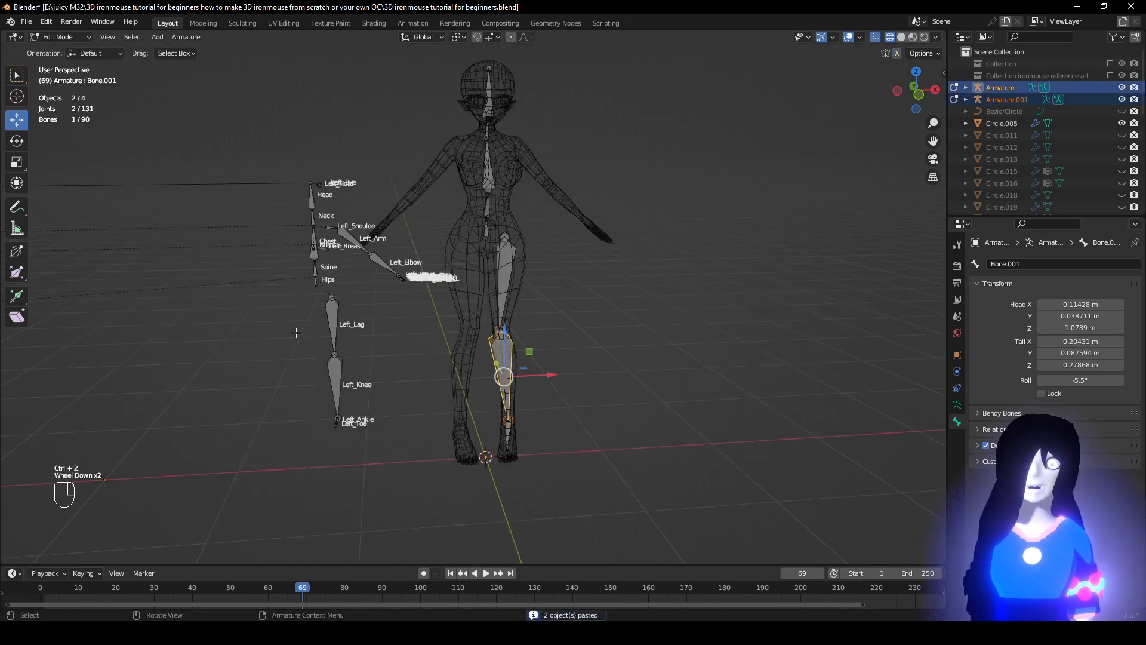
{"action": "left_click", "coordinate": [332, 325]}
{"action": "scroll", "coordinate": [332, 326], "scroll_direction": "up", "scroll_amount": 2}
{"action": "left_click", "coordinate": [531, 394]}
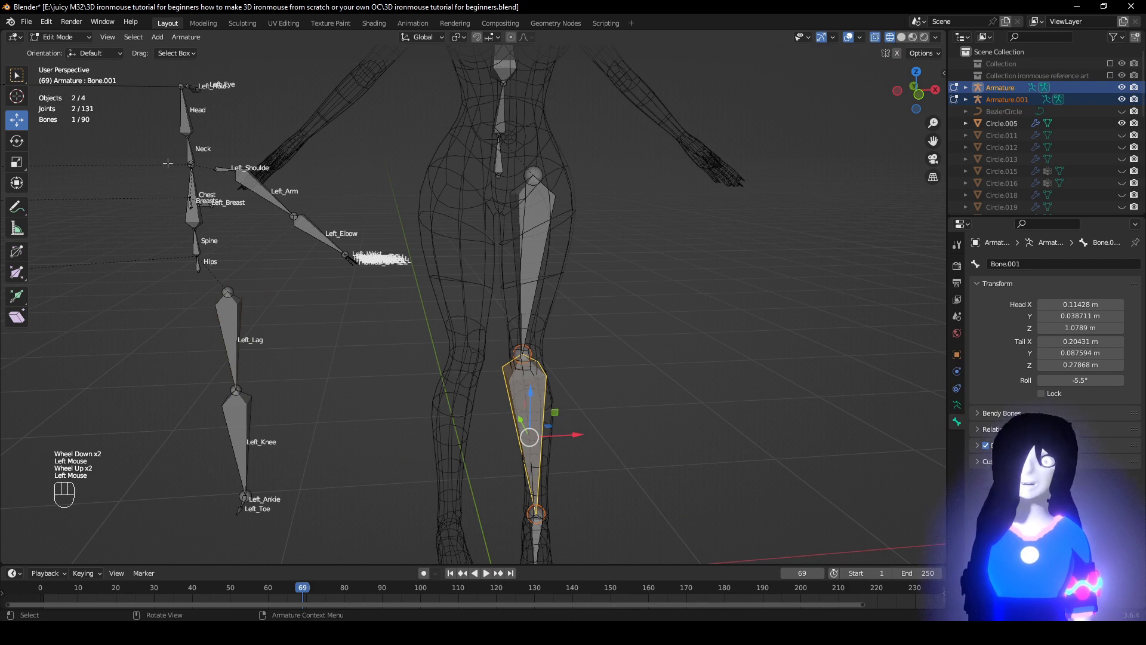
{"action": "scroll", "coordinate": [383, 281], "scroll_direction": "down", "scroll_amount": 2}
{"action": "mouse_move", "coordinate": [503, 312]}
{"action": "middle_mouse_down"}
{"action": "mouse_move", "coordinate": [458, 314]}
{"action": "mouse_move", "coordinate": [503, 314]}
{"action": "middle_mouse_up"}
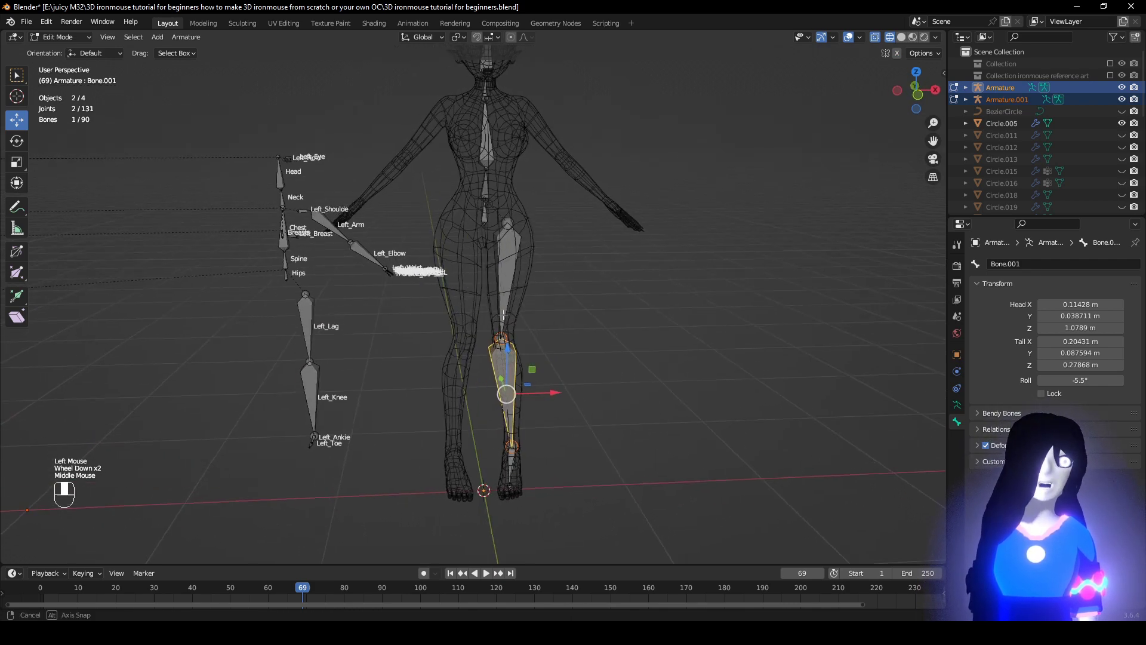
{"action": "key", "text": "ctrl+z"}
{"action": "key", "text": "ctrl+z"}
{"action": "key", "text": "ctrl+z"}
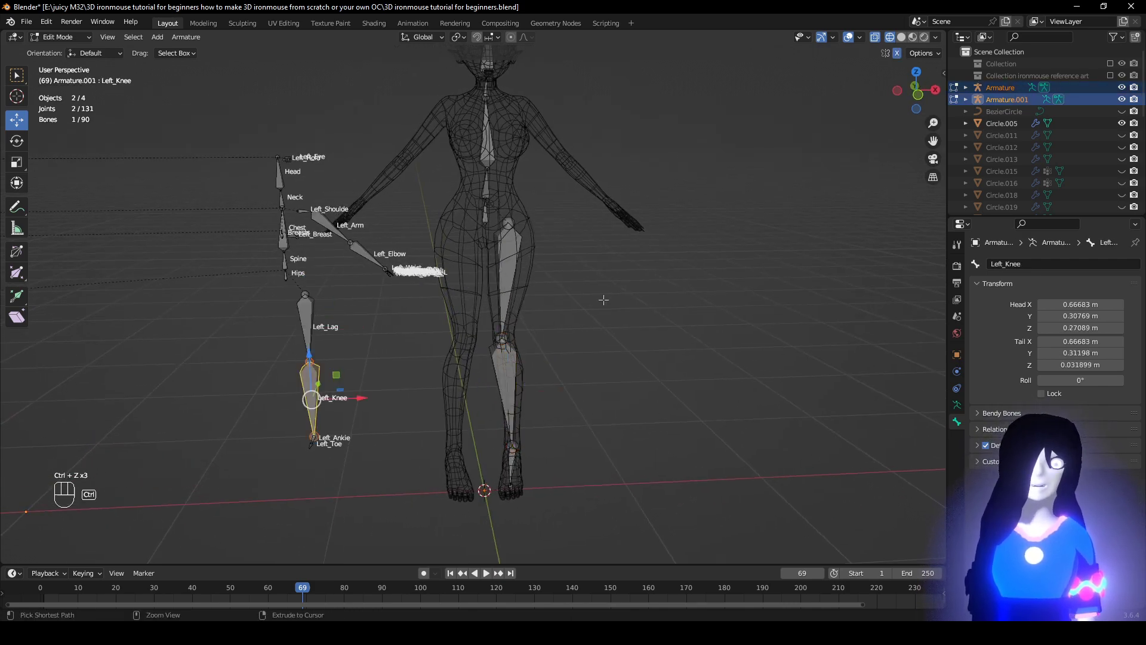
Turn on the display of bone names and axes for the new armature.
{"action": "scroll", "coordinate": [588, 296], "scroll_direction": "up", "scroll_amount": 2}
{"action": "left_click", "coordinate": [528, 276]}
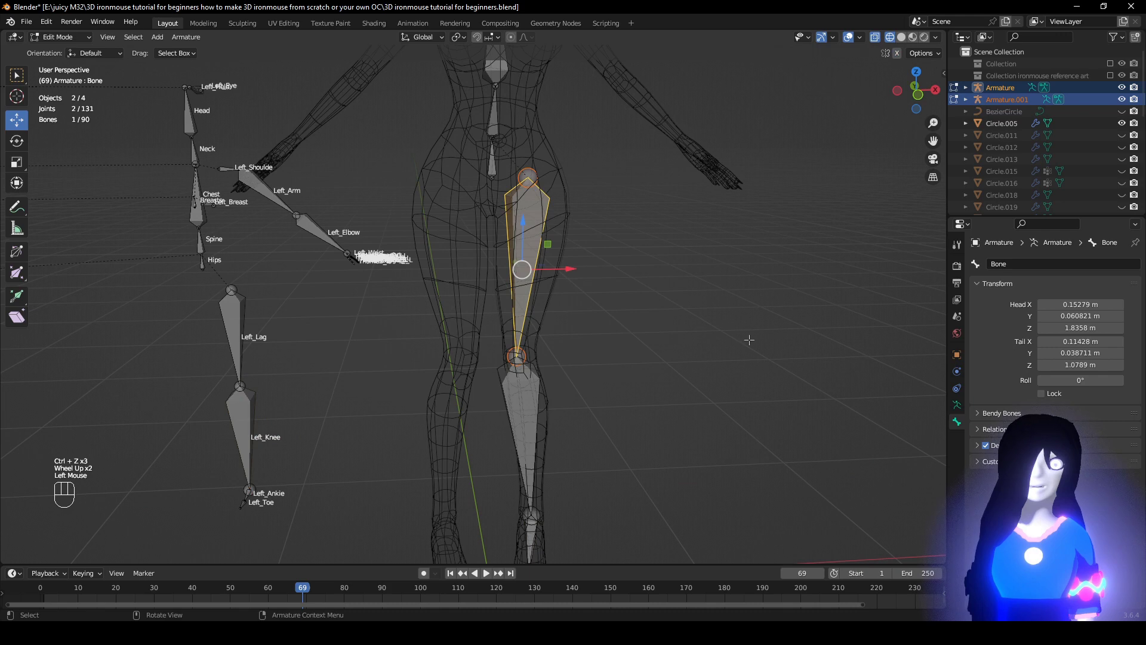
{"action": "left_click", "coordinate": [957, 406]}
{"action": "left_click", "coordinate": [1046, 494]}
{"action": "left_click", "coordinate": [1047, 494]}
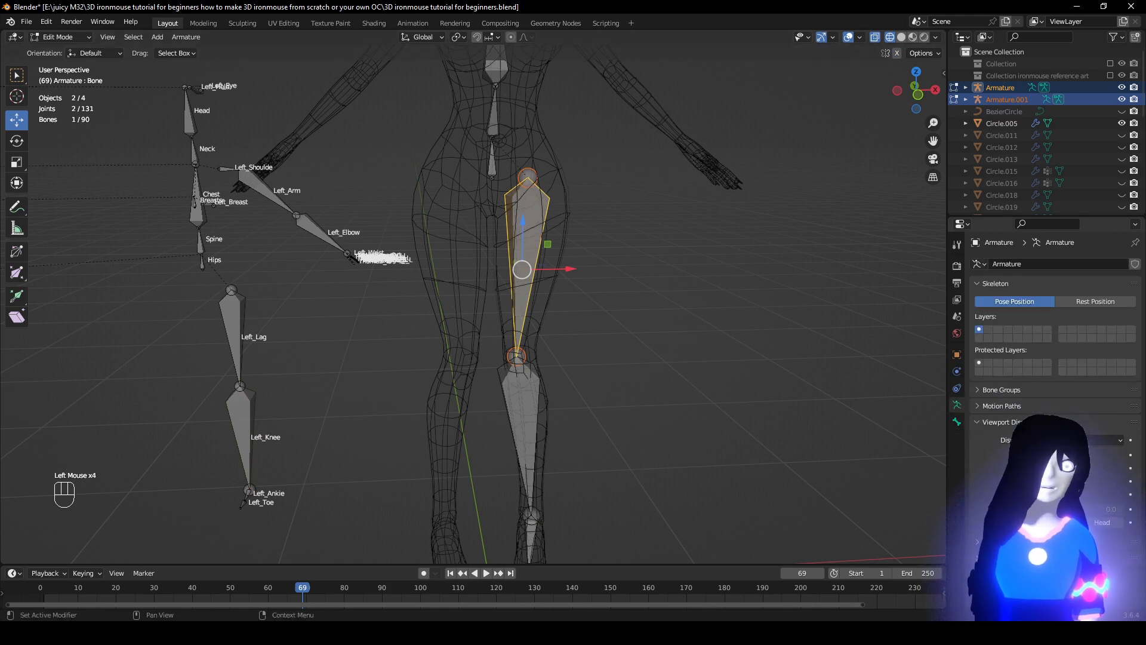
{"action": "left_click", "coordinate": [1047, 509]}
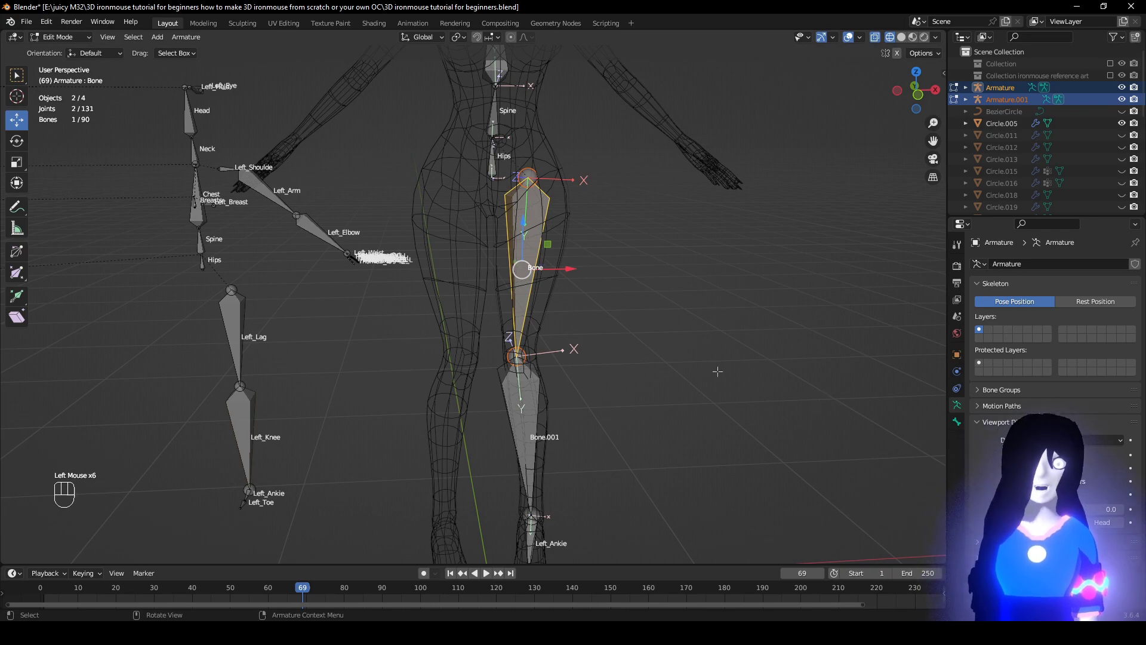
{"action": "mouse_move", "coordinate": [657, 367]}
{"action": "middle_mouse_down"}
{"action": "mouse_move", "coordinate": [576, 366]}
{"action": "mouse_move", "coordinate": [646, 370]}
{"action": "middle_mouse_up"}
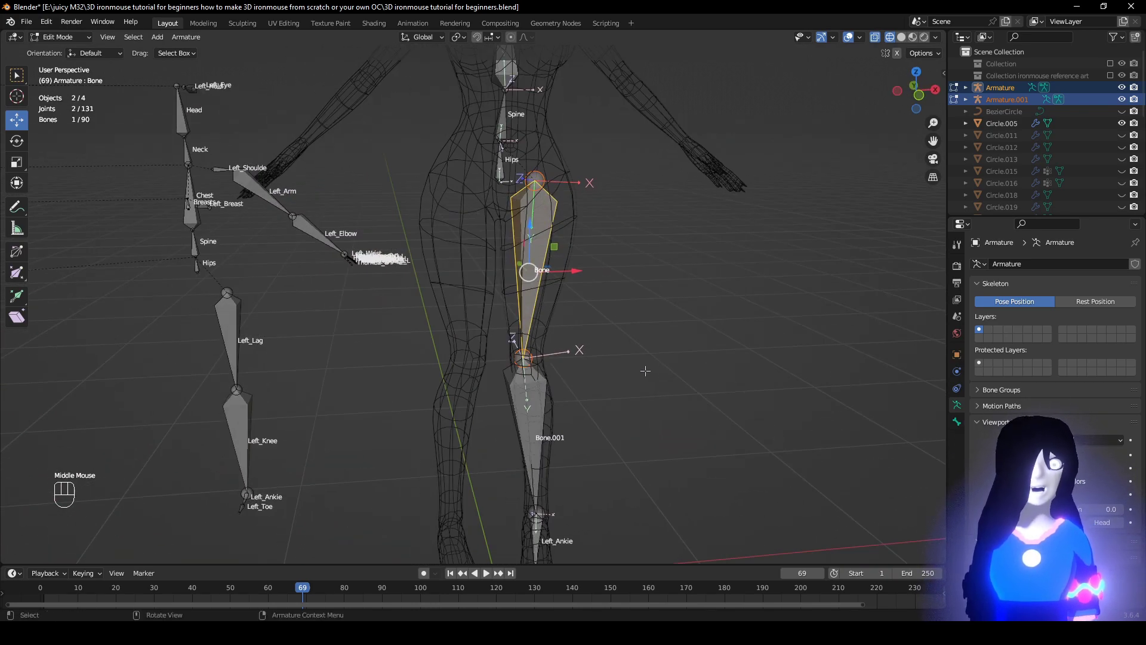
{"action": "scroll", "coordinate": [695, 359], "scroll_direction": "down", "scroll_amount": 1}
{"action": "scroll", "coordinate": [694, 354], "scroll_direction": "up", "scroll_amount": 1}
{"action": "scroll", "coordinate": [689, 353], "scroll_direction": "down", "scroll_amount": 1}
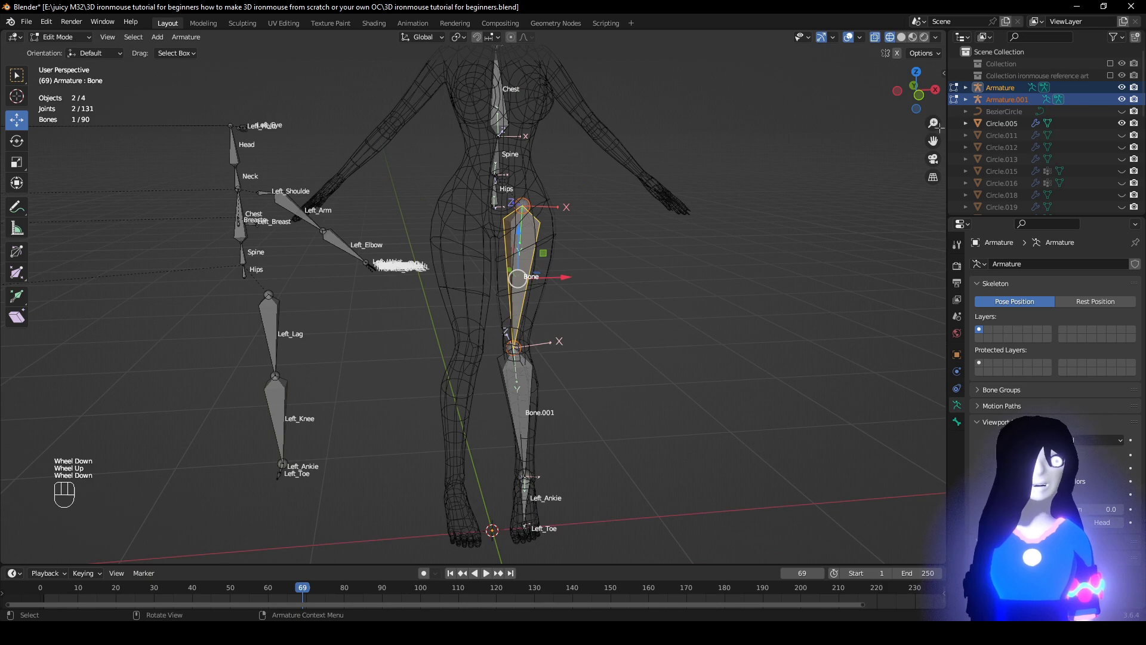
Reselect the reference and new armatures together in Object Mode and return both to Edit Mode.
{"action": "left_click", "coordinate": [995, 126]}
{"action": "scroll", "coordinate": [893, 205], "scroll_direction": "down", "scroll_amount": 1}
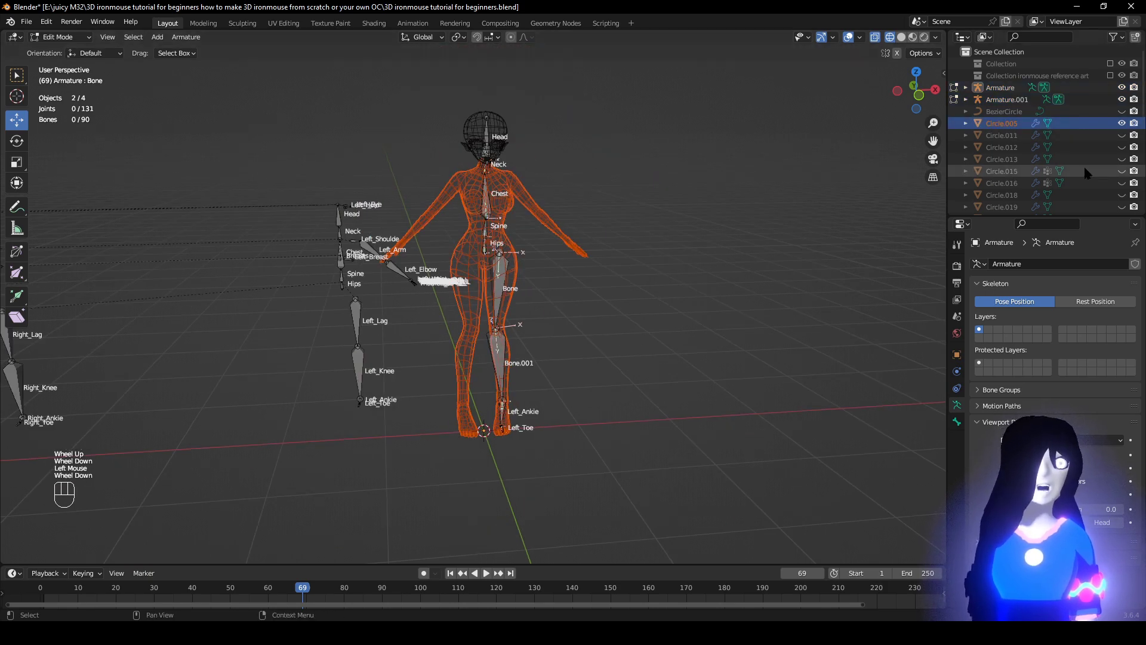
{"action": "scroll", "coordinate": [521, 378], "scroll_direction": "up", "scroll_amount": 4}
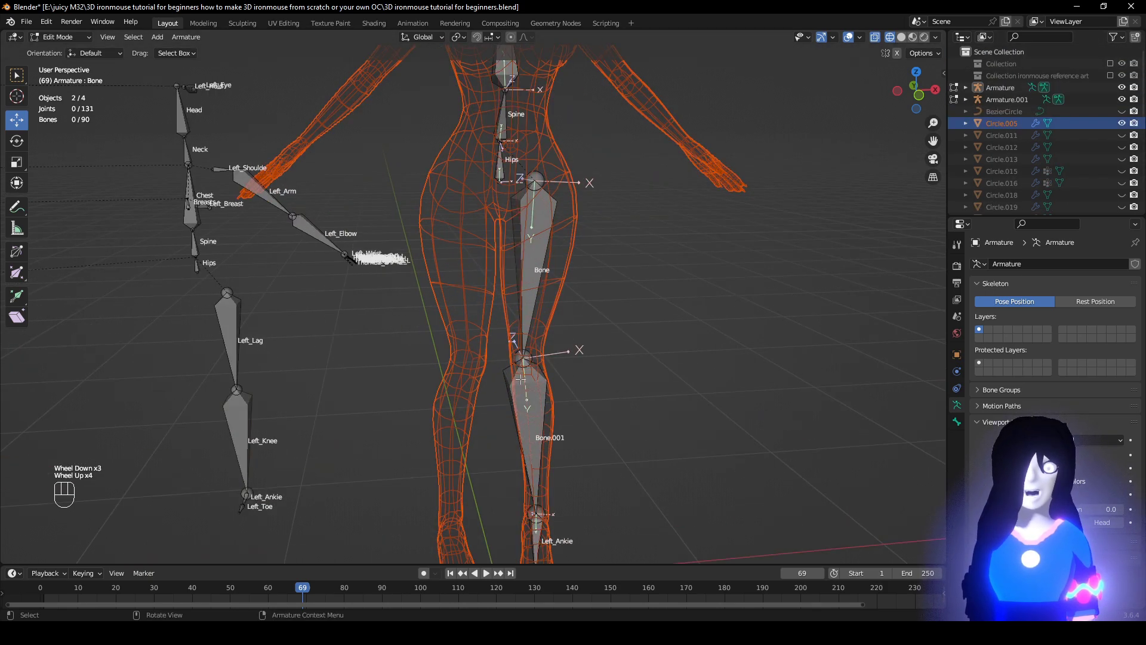
{"action": "left_click", "coordinate": [504, 378]}
{"action": "left_click", "coordinate": [62, 38]}
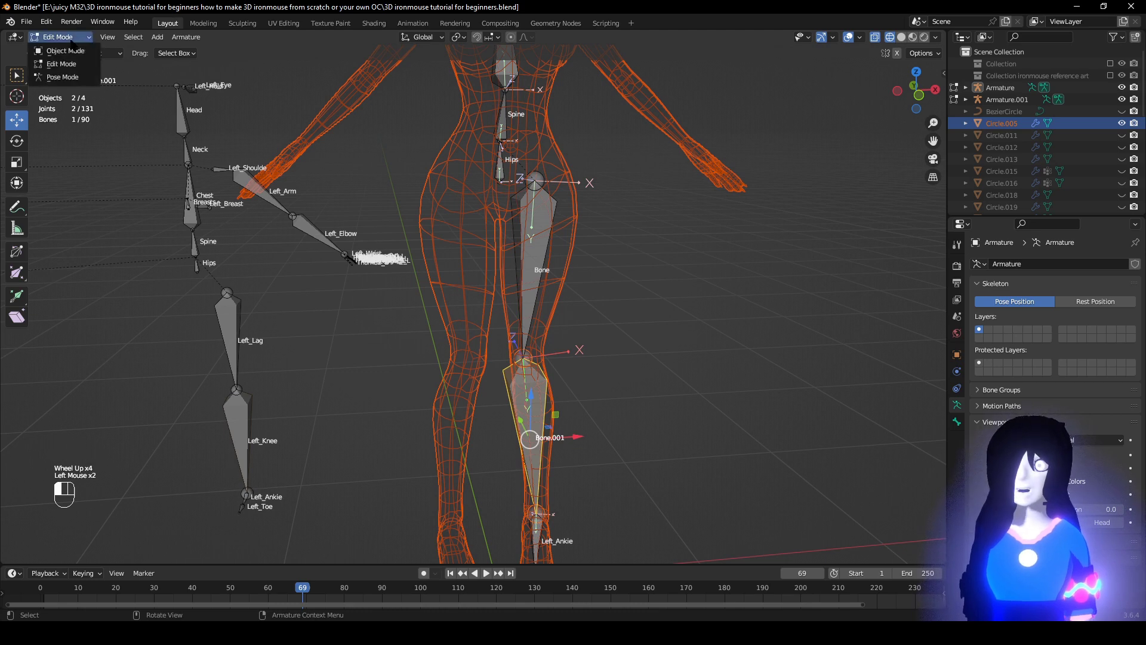
{"action": "left_click", "coordinate": [65, 50]}
{"action": "left_click", "coordinate": [306, 211]}
{"action": "left_click", "coordinate": [507, 398], "text": "shift"}
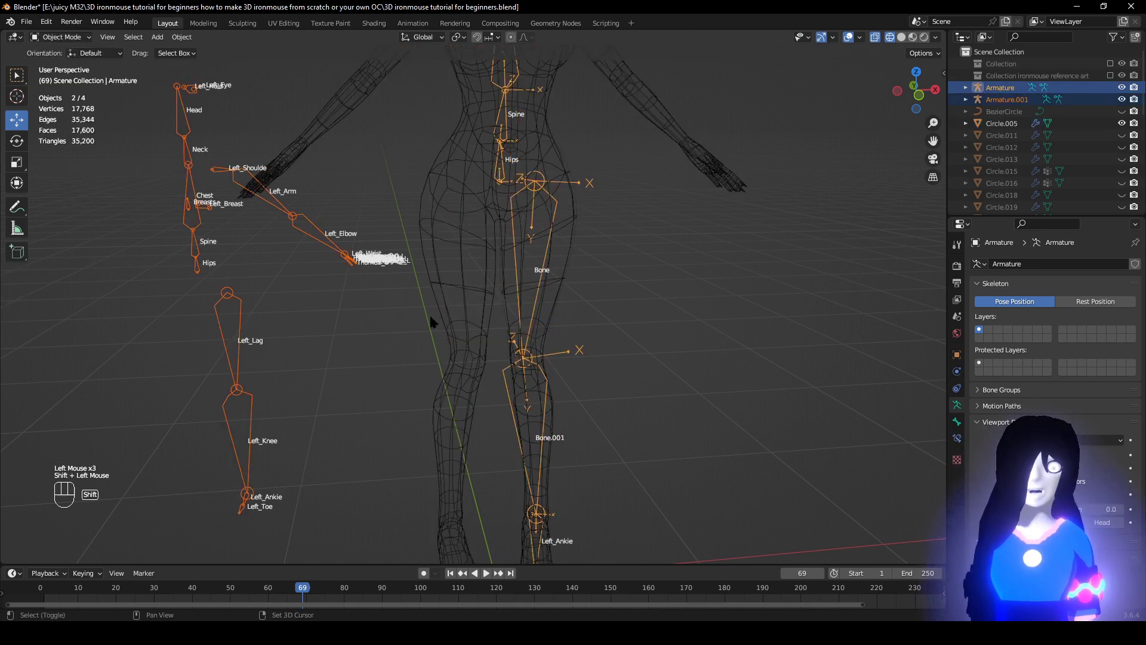
{"action": "left_click", "coordinate": [57, 36]}
{"action": "left_click", "coordinate": [61, 64]}
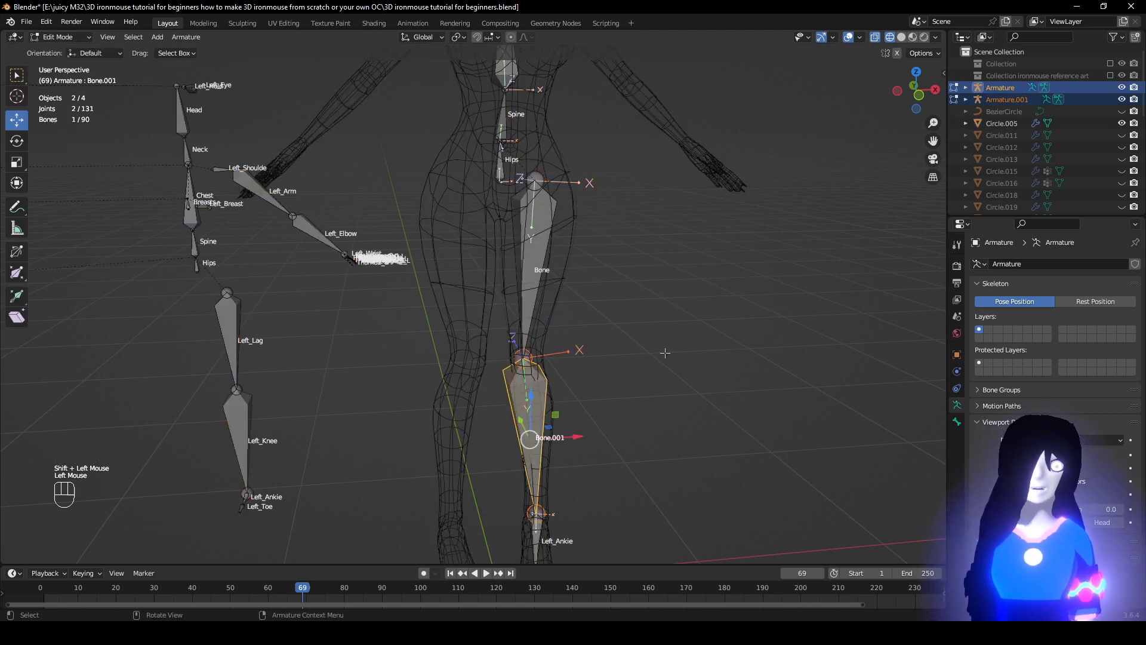
Select the reference armature's left knee bone and copy its name.
{"action": "mouse_move", "coordinate": [606, 417]}
{"action": "middle_mouse_down", "text": "shift"}
{"action": "mouse_move", "coordinate": [563, 294]}
{"action": "mouse_move", "coordinate": [560, 350]}
{"action": "mouse_move", "coordinate": [596, 406]}
{"action": "middle_mouse_up", "text": "shift"}
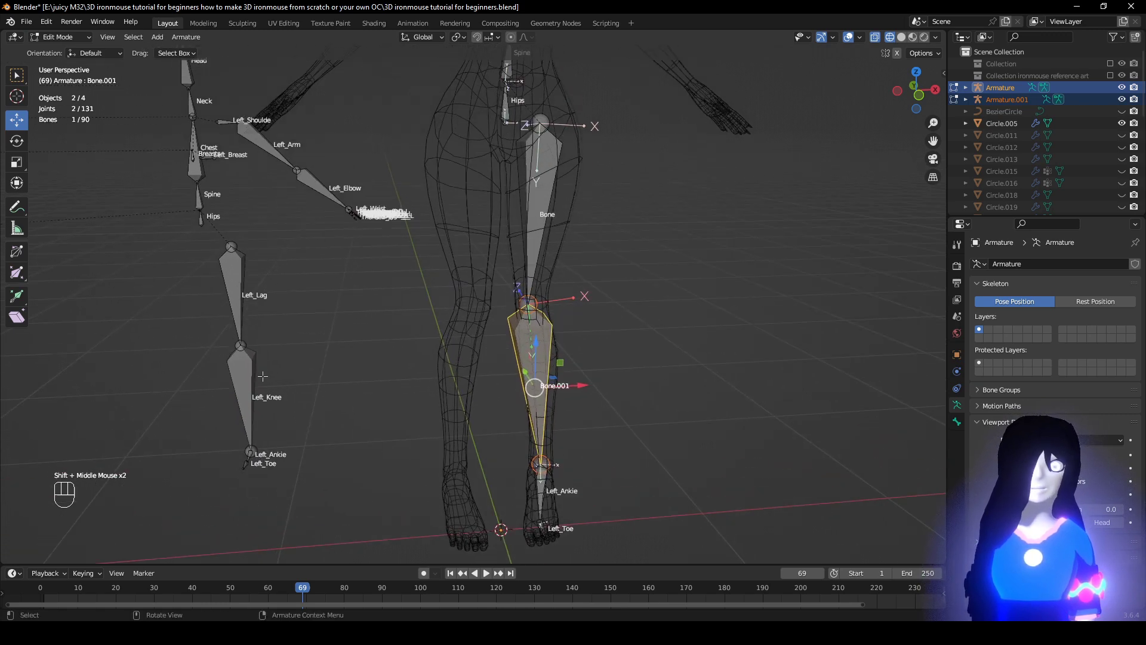
{"action": "left_click", "coordinate": [247, 386]}
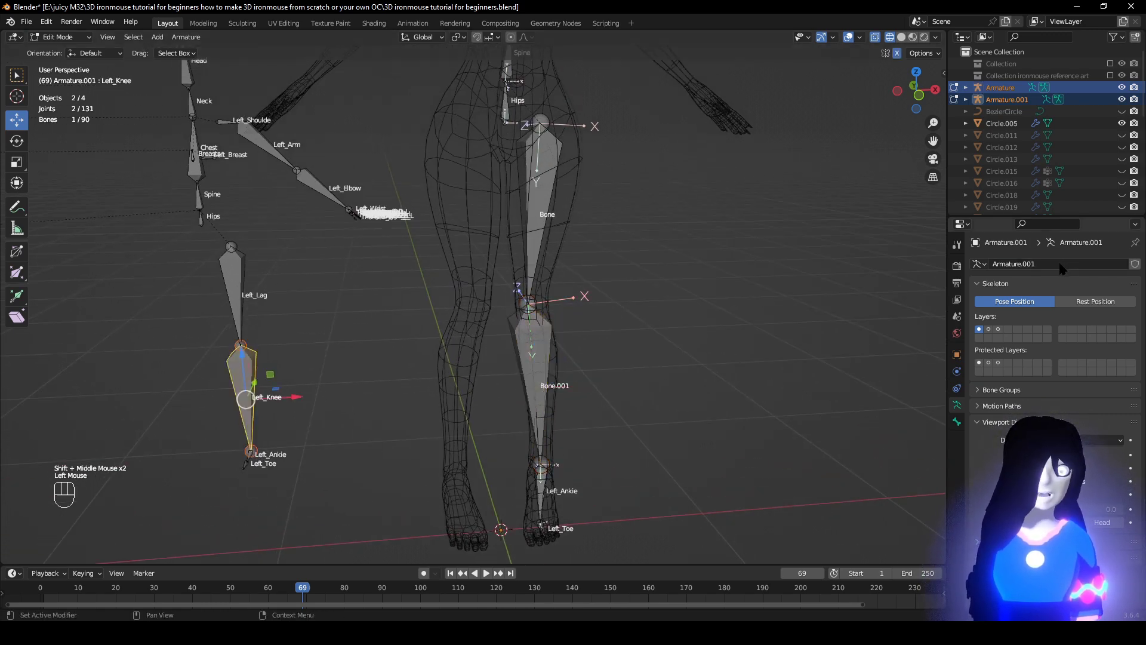
{"action": "left_click", "coordinate": [1060, 265]}
{"action": "left_click", "coordinate": [825, 378]}
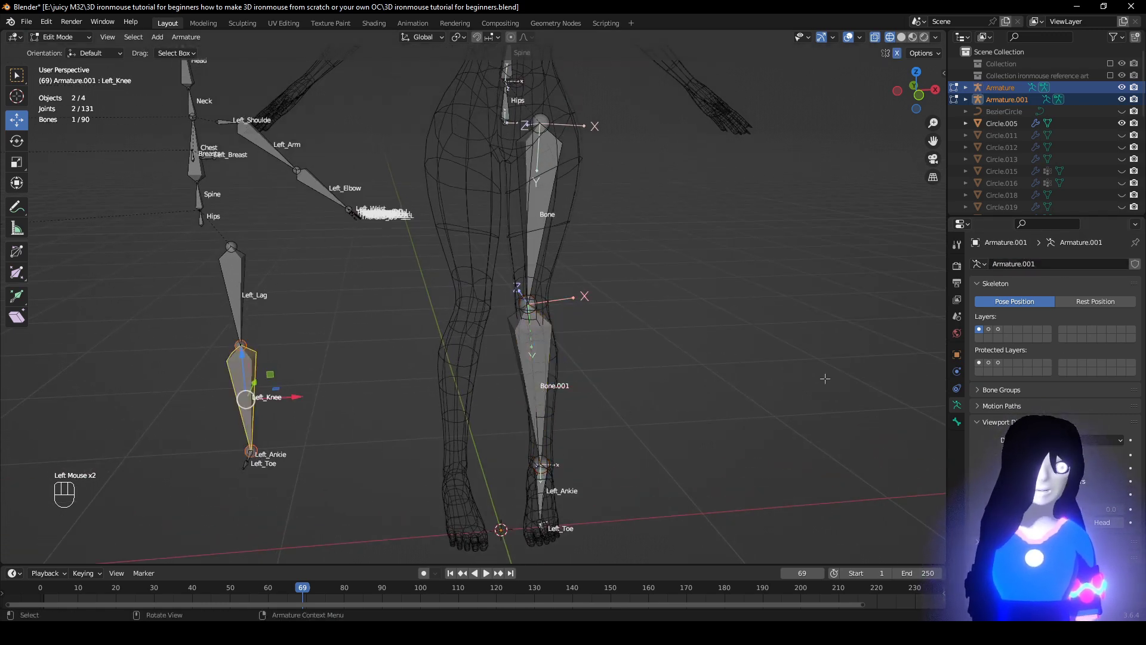
{"action": "left_click", "coordinate": [957, 422]}
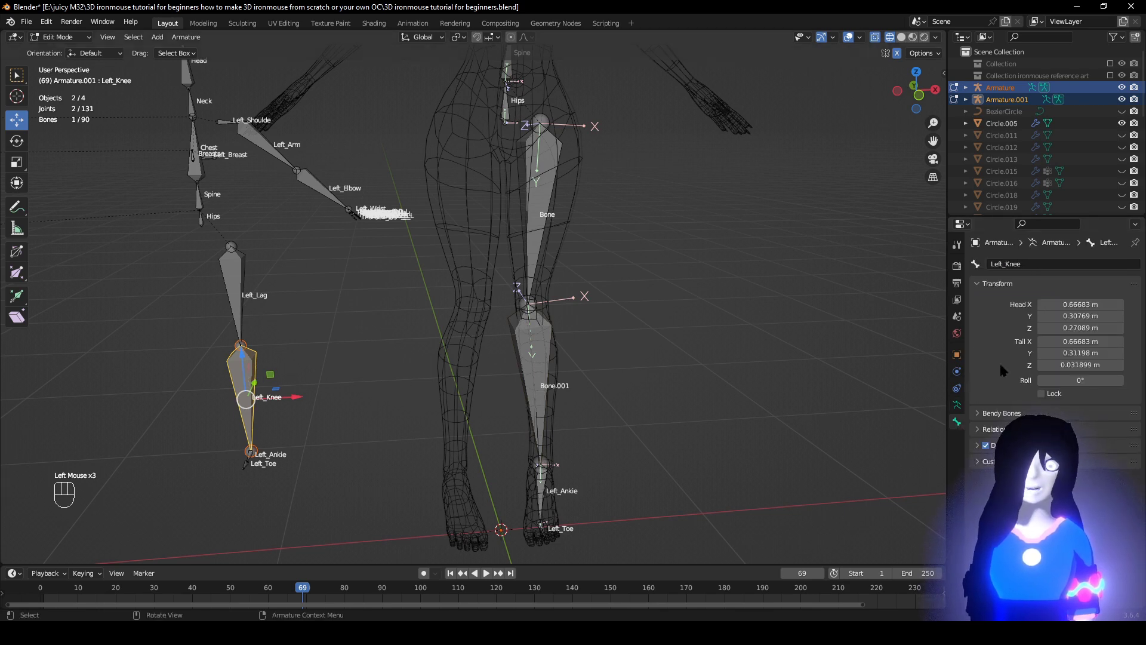
{"action": "left_click", "coordinate": [1039, 265]}
{"action": "key", "text": "ctrl+c"}
{"action": "left_click", "coordinate": [1019, 311]}
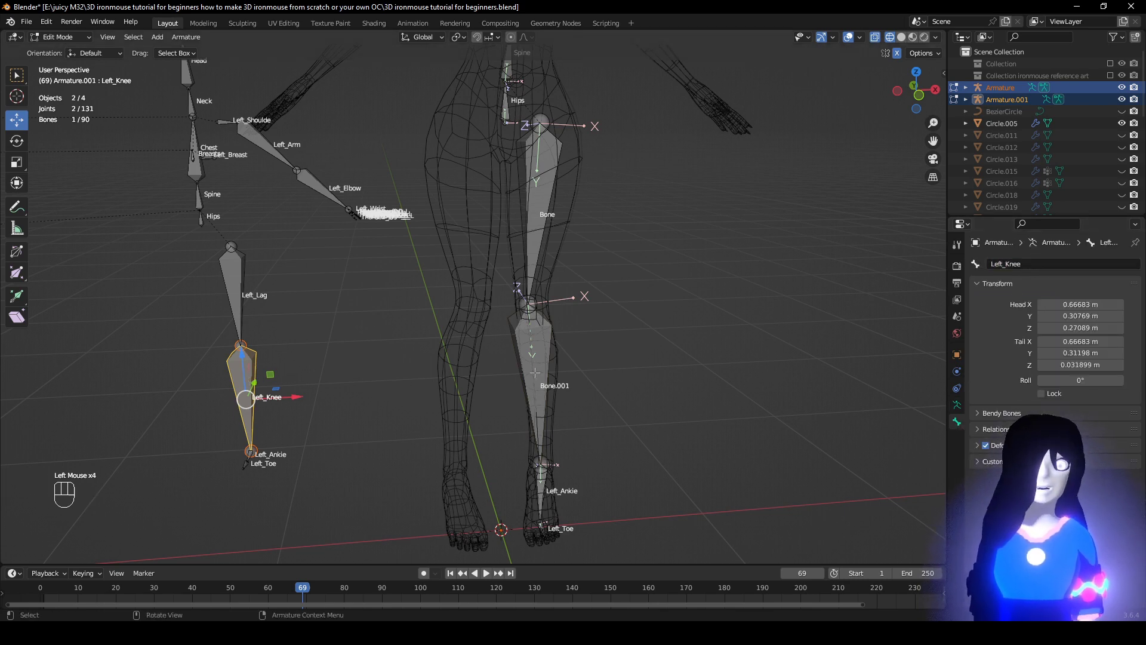
Rename the new armature's left lower leg bone Left_Knee by pasting the copied name.
{"action": "left_click", "coordinate": [536, 372]}
{"action": "left_click", "coordinate": [1049, 262]}
{"action": "key", "text": "ctrl+v"}
{"action": "left_click", "coordinate": [1006, 306]}
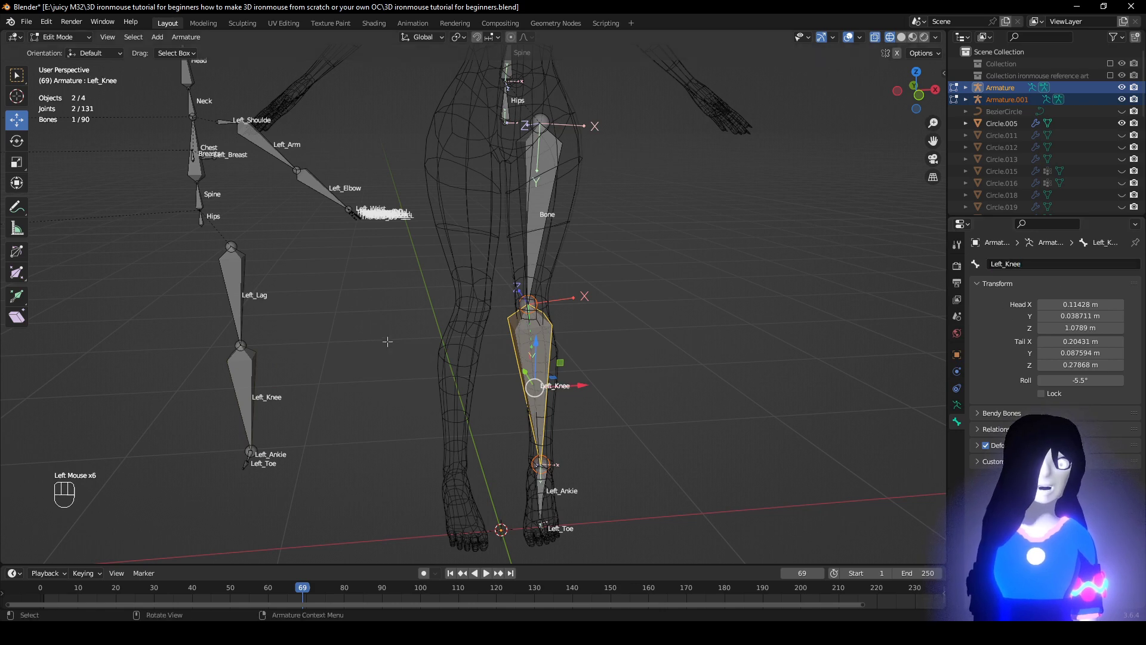
Rename the new armature's left thigh bone Left_Lag, using the name of the matching reference bone.
{"action": "left_click", "coordinate": [258, 294]}
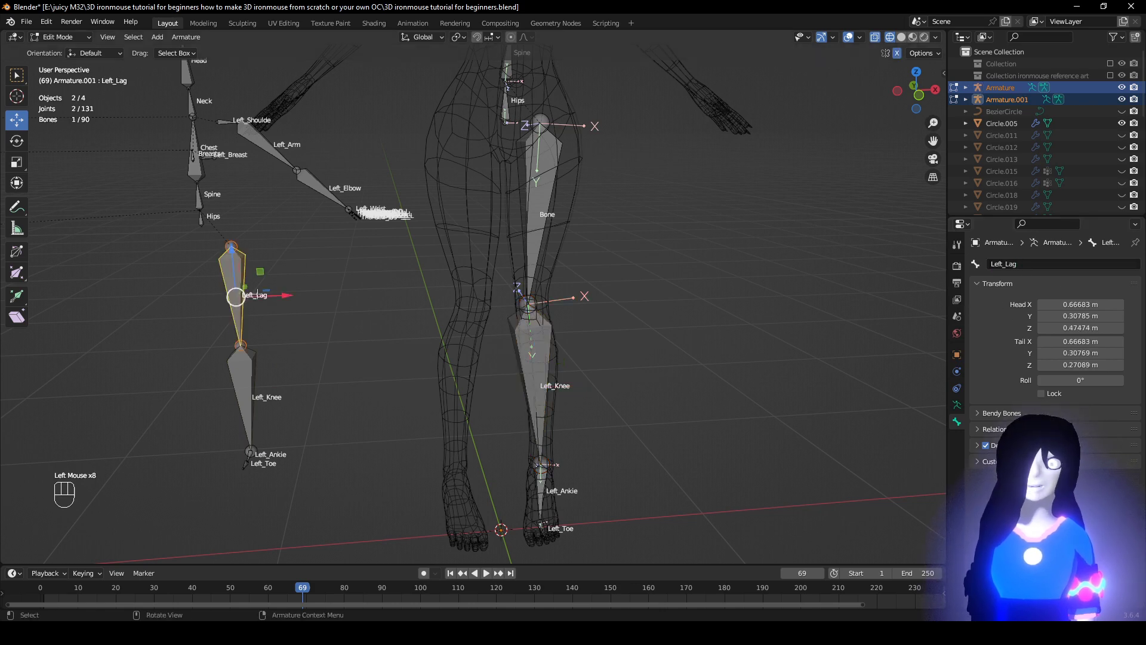
{"action": "left_click", "coordinate": [1031, 268]}
{"action": "left_click", "coordinate": [541, 253]}
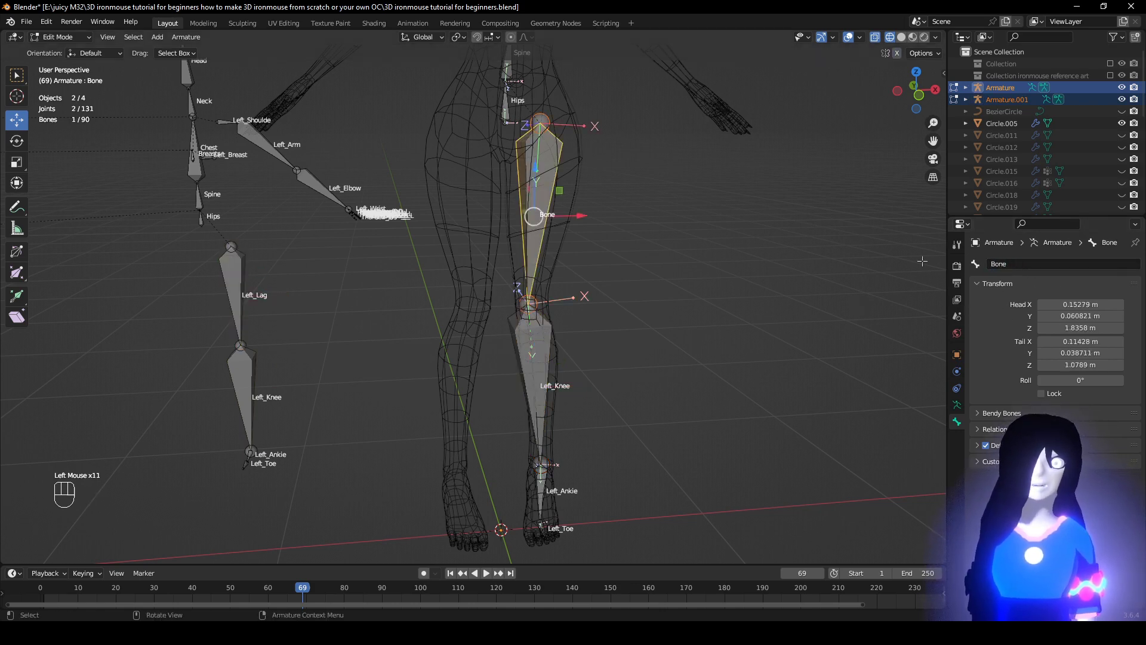
{"action": "left_click", "coordinate": [1004, 266]}
{"action": "type", "text": "Left_Lag"}
{"action": "left_click", "coordinate": [1002, 290]}
Select the new armature's four left leg bones from thigh to toe and symmetrize them to the right leg.
{"action": "middle_click_drag", "start_coordinate": [627, 367], "coordinate": [676, 310], "text": "shift"}
{"action": "scroll", "coordinate": [677, 310], "scroll_direction": "up", "scroll_amount": 1}
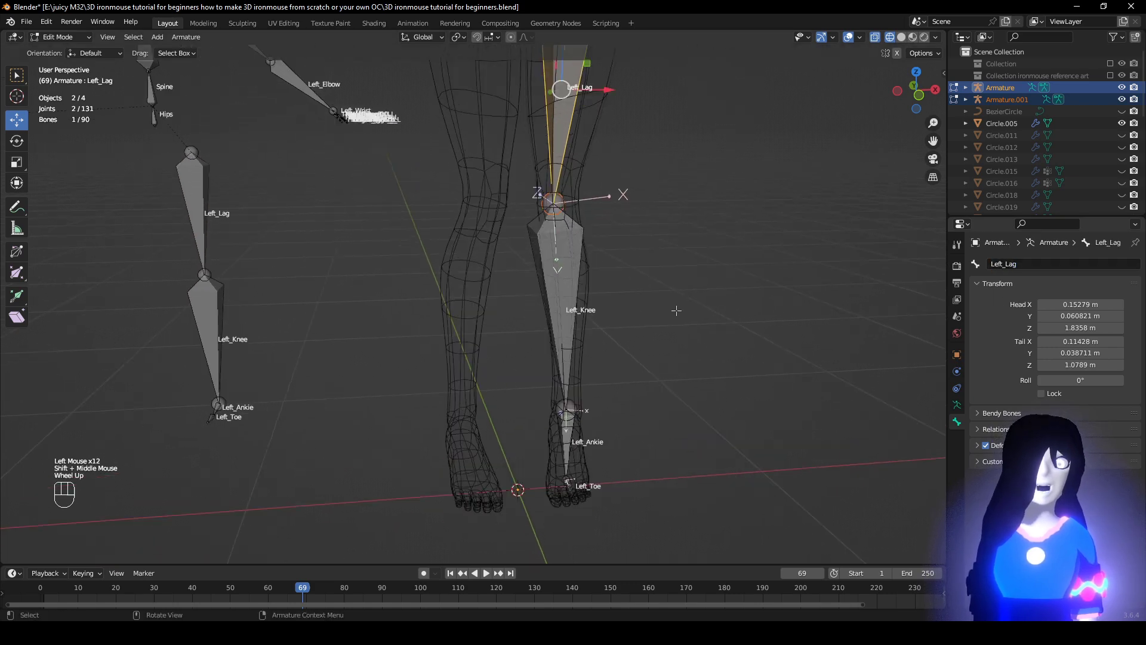
{"action": "middle_click_drag", "start_coordinate": [780, 258], "coordinate": [779, 438], "text": "shift"}
{"action": "scroll", "coordinate": [657, 441], "scroll_direction": "down", "scroll_amount": 2}
{"action": "scroll", "coordinate": [609, 441], "scroll_direction": "down", "scroll_amount": 1, "text": "shift"}
{"action": "middle_click_drag", "start_coordinate": [608, 441], "coordinate": [602, 402], "text": "shift"}
{"action": "left_click_drag", "start_coordinate": [647, 501], "coordinate": [499, 193]}
{"action": "scroll", "coordinate": [714, 293], "scroll_direction": "up", "scroll_amount": 1}
{"action": "right_click", "coordinate": [712, 302]}
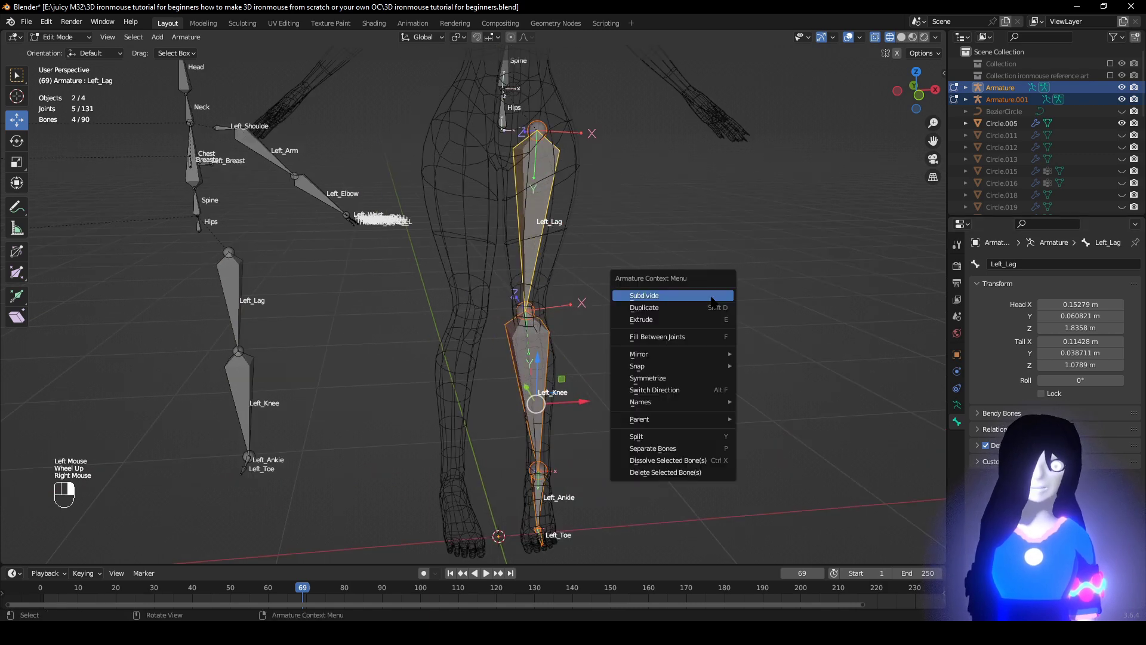
{"action": "left_click", "coordinate": [671, 378]}
Examine the names, axes and placement of the mirrored right leg bones against the left ones and the body mesh.
{"action": "scroll", "coordinate": [585, 349], "scroll_direction": "up", "scroll_amount": 2}
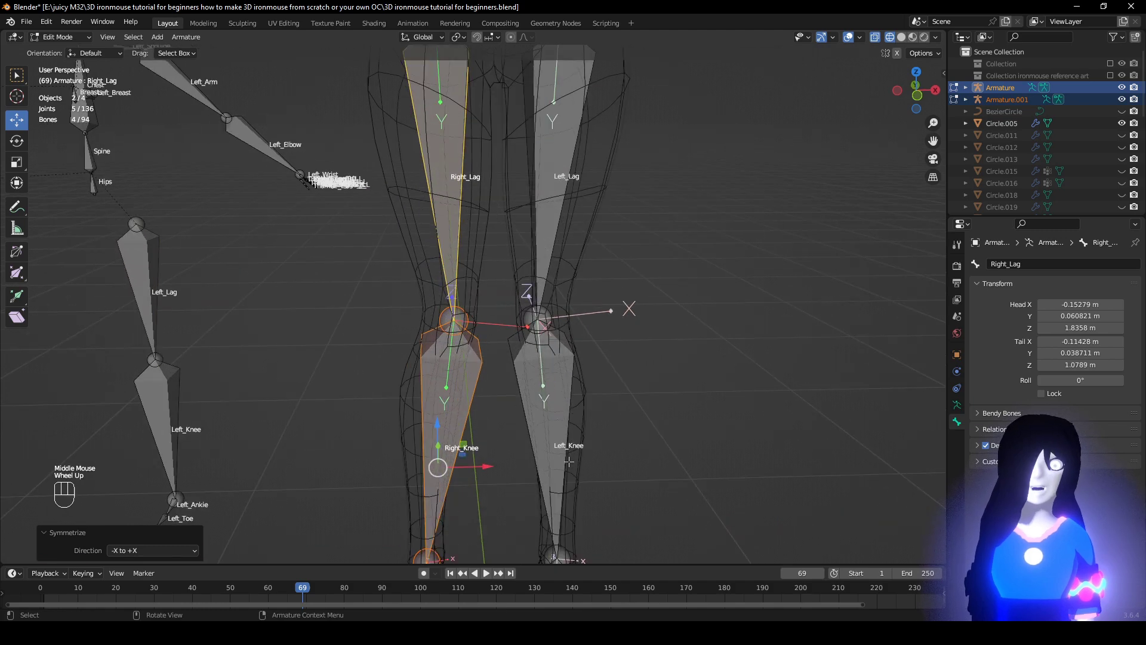
{"action": "middle_click_drag", "start_coordinate": [538, 473], "coordinate": [595, 396], "text": "shift"}
{"action": "scroll", "coordinate": [594, 395], "scroll_direction": "up", "scroll_amount": 2}
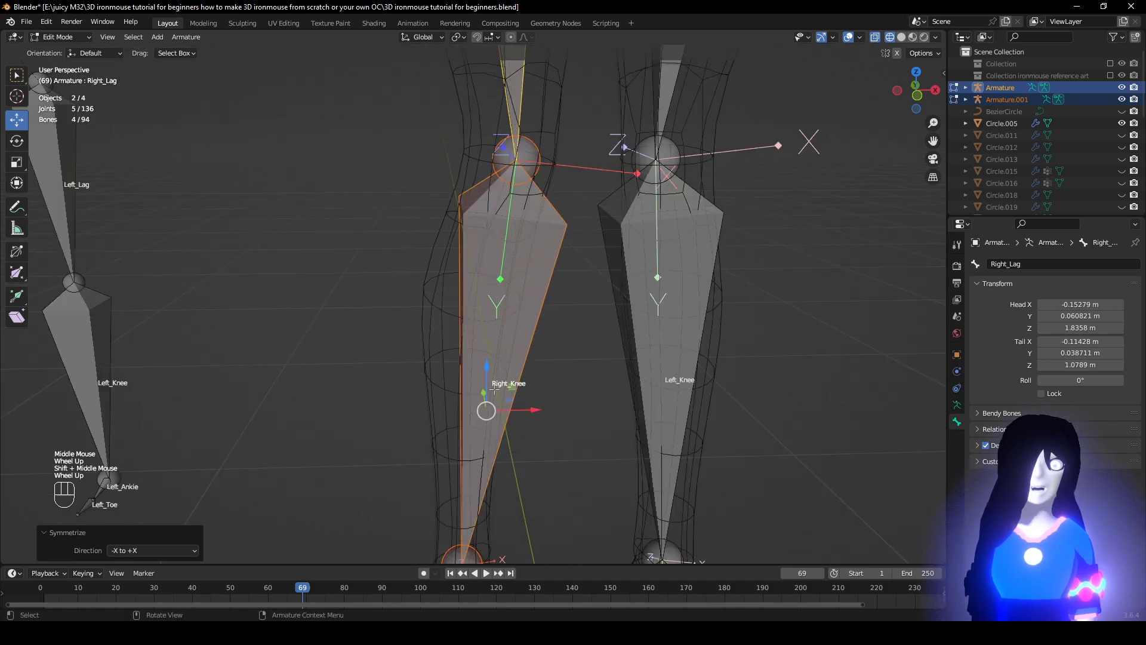
{"action": "scroll", "coordinate": [518, 418], "scroll_direction": "down", "scroll_amount": 2}
{"action": "middle_click_drag", "start_coordinate": [542, 335], "coordinate": [538, 388], "text": "shift"}
{"action": "scroll", "coordinate": [537, 382], "scroll_direction": "down", "scroll_amount": 1}
{"action": "middle_click_drag", "start_coordinate": [537, 248], "coordinate": [535, 308], "text": "shift"}
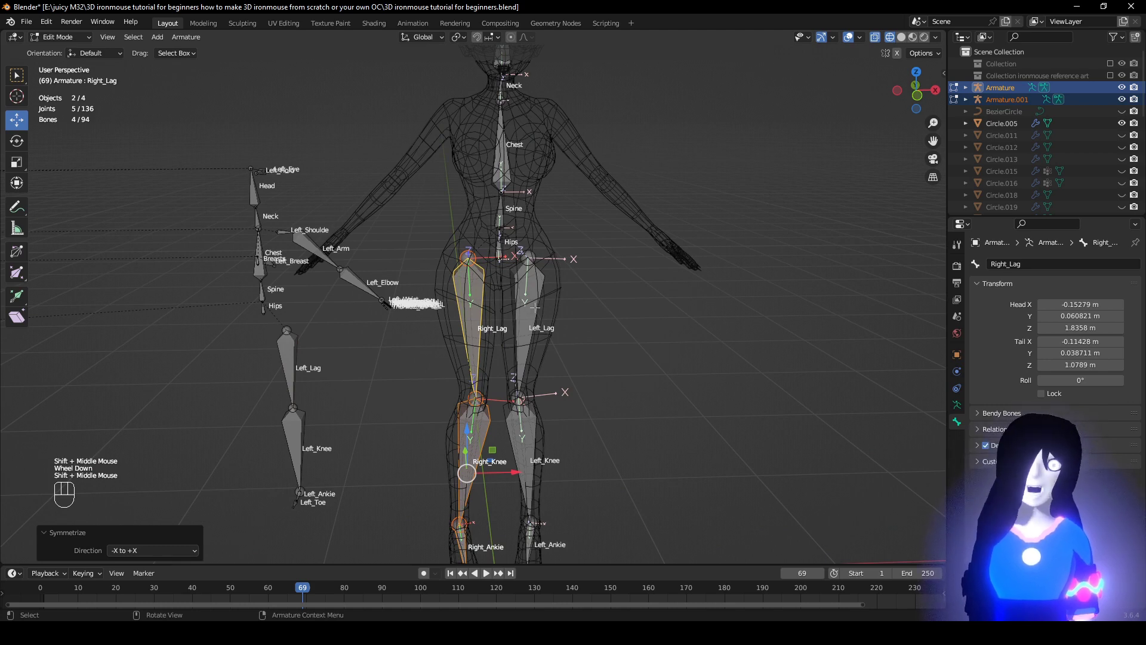
{"action": "middle_click_drag", "start_coordinate": [541, 251], "coordinate": [547, 221]}
{"action": "scroll", "coordinate": [550, 283], "scroll_direction": "down", "scroll_amount": 3}
{"action": "middle_click_drag", "start_coordinate": [550, 275], "coordinate": [542, 254], "text": "shift"}
{"action": "scroll", "coordinate": [558, 230], "scroll_direction": "down", "scroll_amount": 1, "text": "shift"}
{"action": "scroll", "coordinate": [542, 216], "scroll_direction": "up", "scroll_amount": 2}
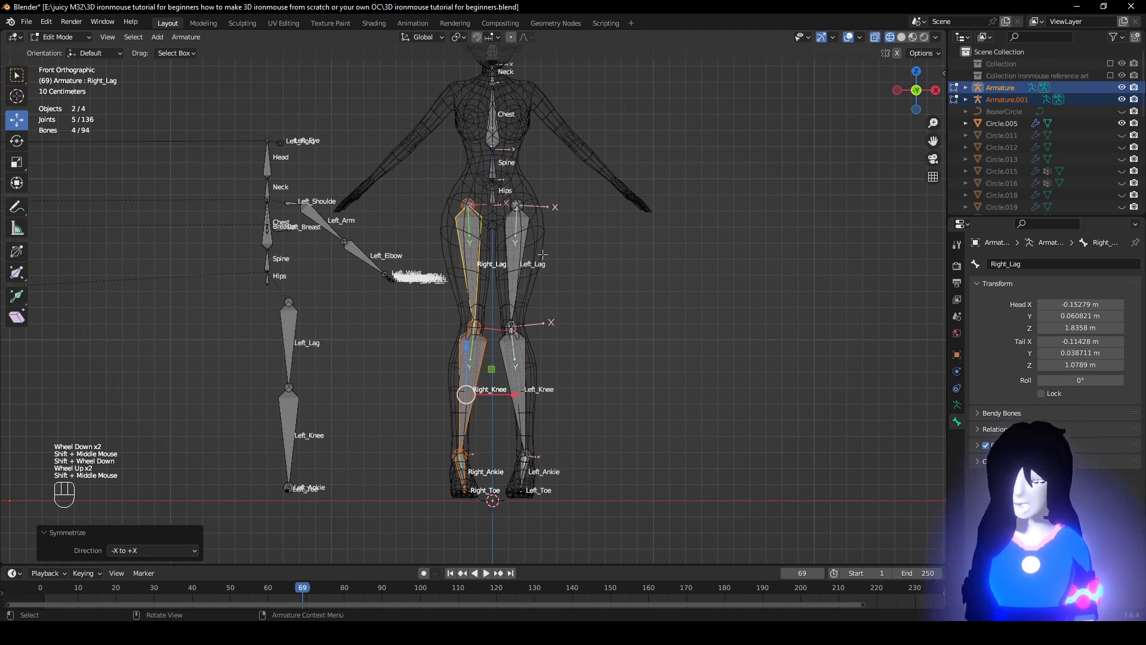
Add a single bone and move it up beside the neck, 0.2 m in X and 2.5 m in Z.
{"action": "scroll", "coordinate": [553, 292], "scroll_direction": "down", "scroll_amount": 1}
{"action": "left_click", "coordinate": [158, 37]}
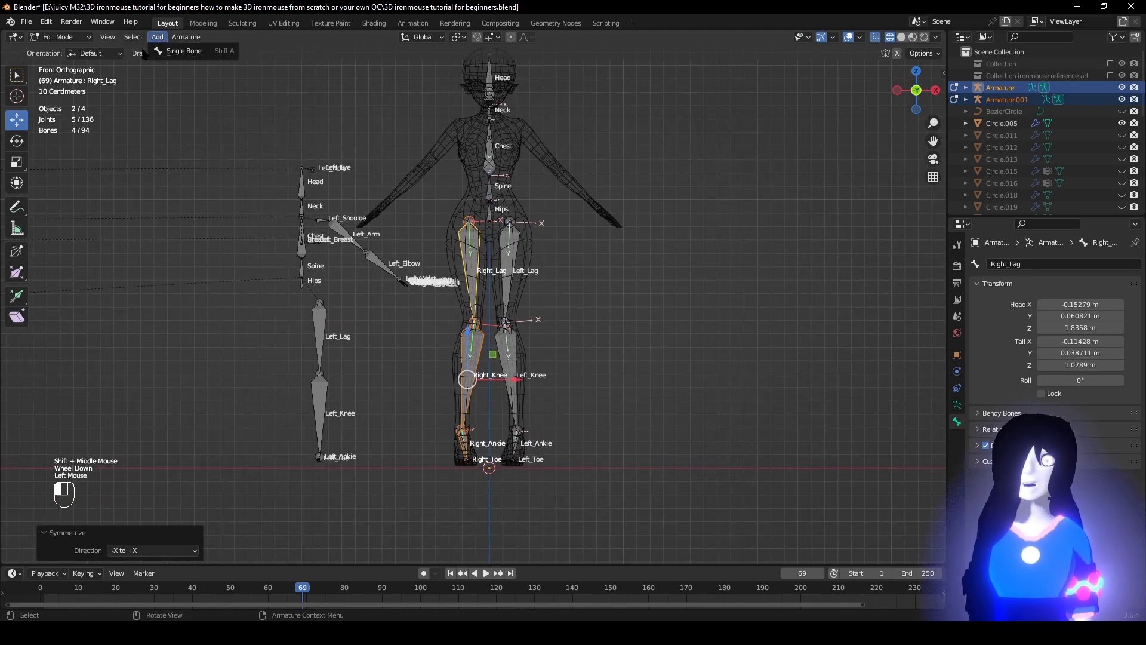
{"action": "left_click", "coordinate": [166, 51]}
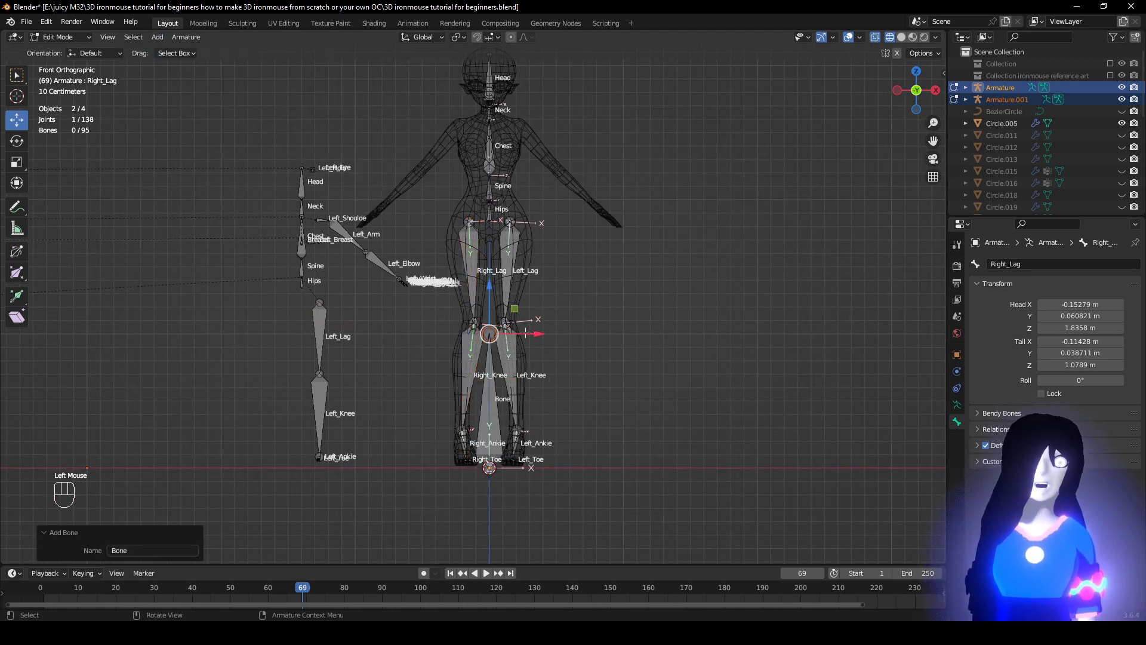
{"action": "left_click", "coordinate": [490, 383]}
{"action": "middle_click_drag", "start_coordinate": [607, 412], "coordinate": [558, 177]}
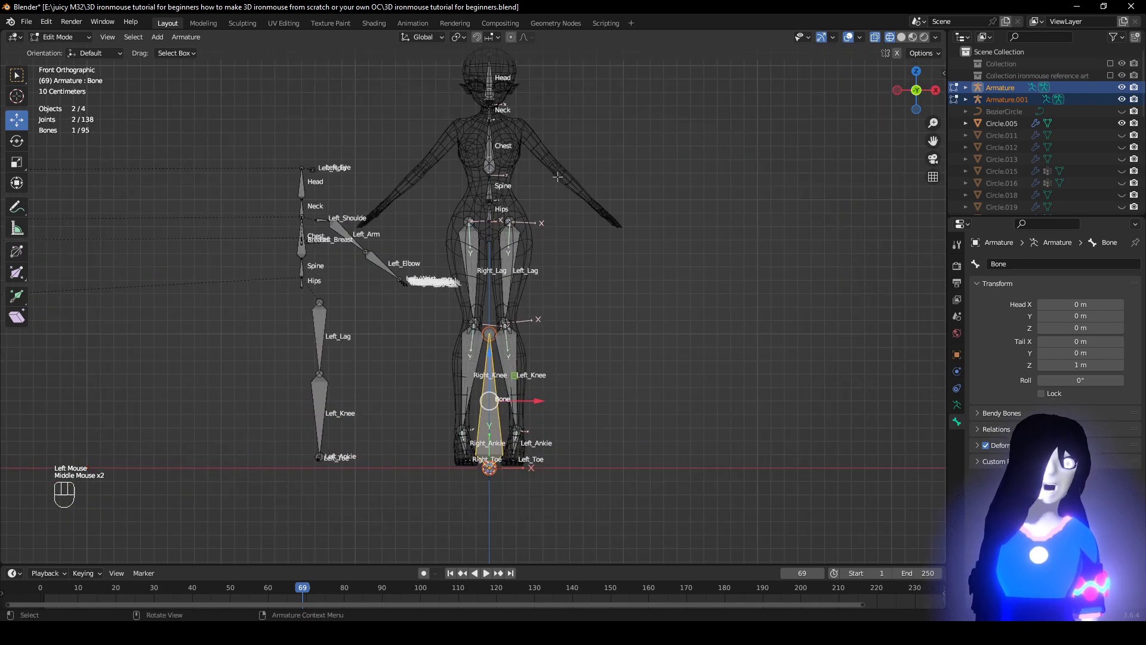
{"action": "key", "text": "g"}
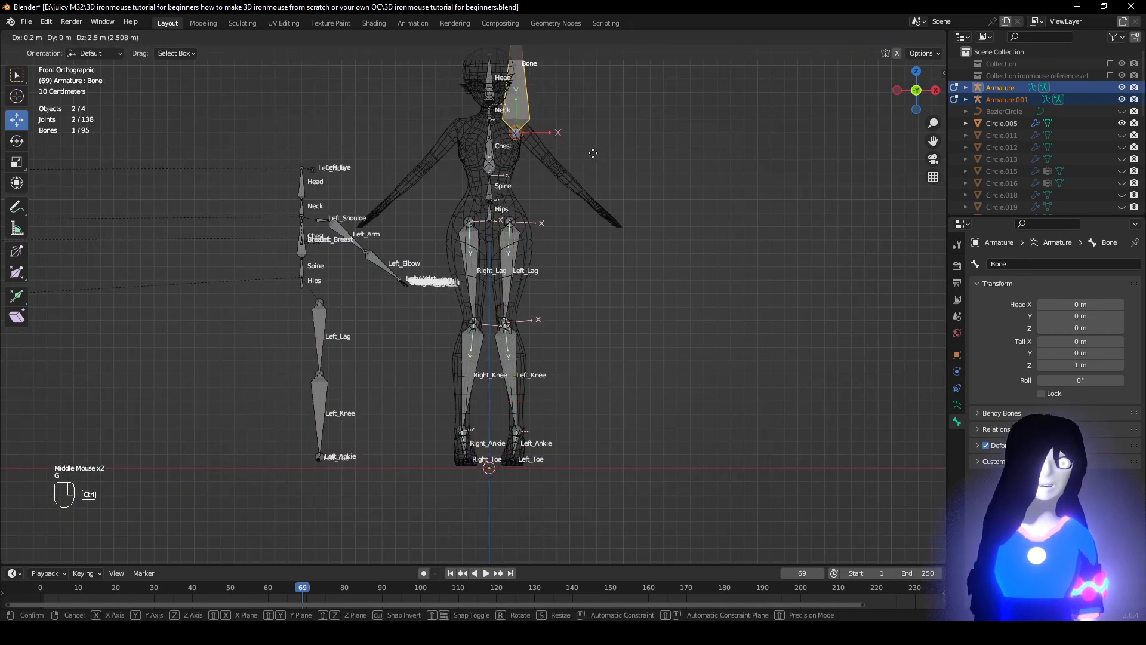
{"action": "left_click", "coordinate": [590, 151], "text": "ctrl"}
Lay the new bone horizontal towards the left arm by moving its tip 0.3 m in X and -1 m in Z.
{"action": "middle_click_drag", "start_coordinate": [576, 180], "coordinate": [520, 466], "text": "shift"}
{"action": "scroll", "coordinate": [476, 292], "scroll_direction": "up", "scroll_amount": 2}
{"action": "middle_click_drag", "start_coordinate": [476, 345], "coordinate": [501, 213], "text": "shift"}
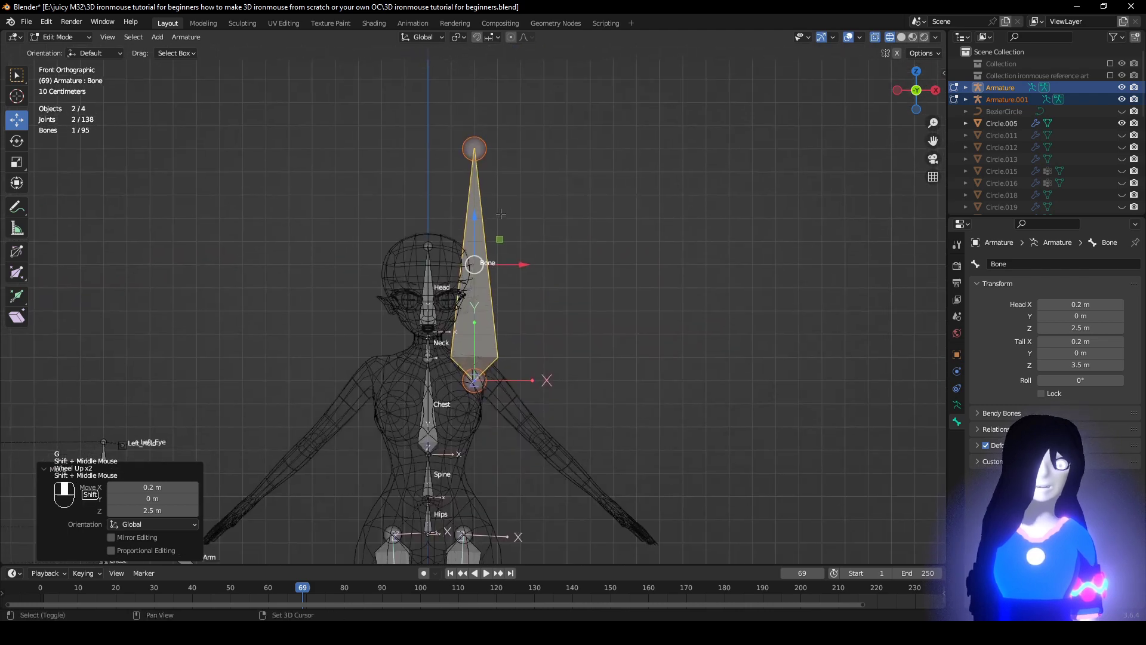
{"action": "left_click", "coordinate": [480, 142]}
{"action": "key", "text": "g"}
{"action": "left_click", "coordinate": [599, 409], "text": "ctrl"}
{"action": "middle_click_drag", "start_coordinate": [496, 380], "coordinate": [586, 284], "text": "shift"}
{"action": "scroll", "coordinate": [586, 283], "scroll_direction": "up", "scroll_amount": 4}
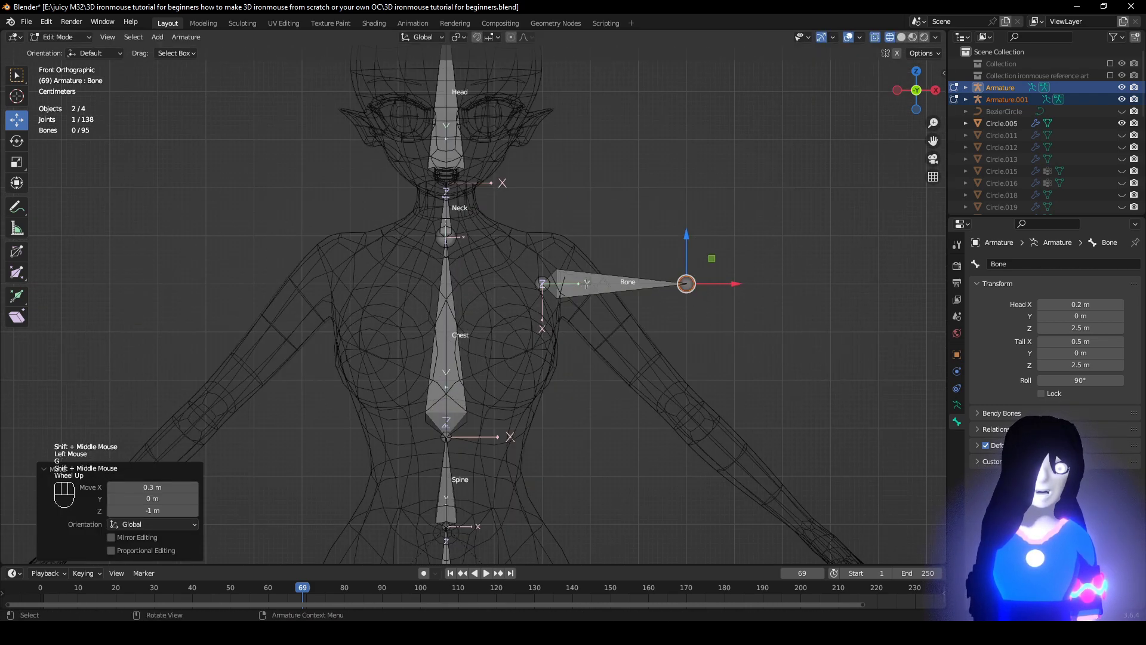
Move the bone between neck and left shoulder, and shorten it by placing its tip at about X 0.22 m, Z 2.555 m.
{"action": "left_click", "coordinate": [606, 284]}
{"action": "key", "text": "g"}
{"action": "left_click", "coordinate": [534, 258]}
{"action": "left_click", "coordinate": [618, 257]}
{"action": "key", "text": "g"}
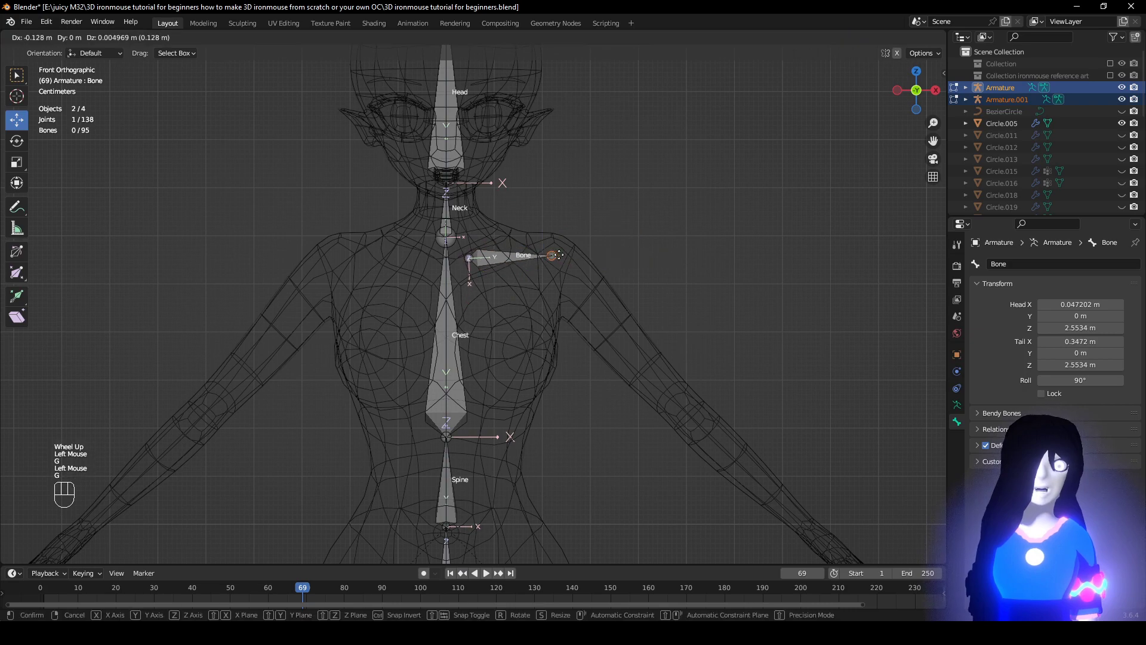
{"action": "left_click", "coordinate": [559, 257]}
Fine-tune the shoulder bone in front view, with its head at about X 0.055 m, Z 2.57 m and tip at X 0.228 m, Z 2.55 m.
{"action": "left_click", "coordinate": [476, 254]}
{"action": "key", "text": "g"}
{"action": "left_click", "coordinate": [480, 243]}
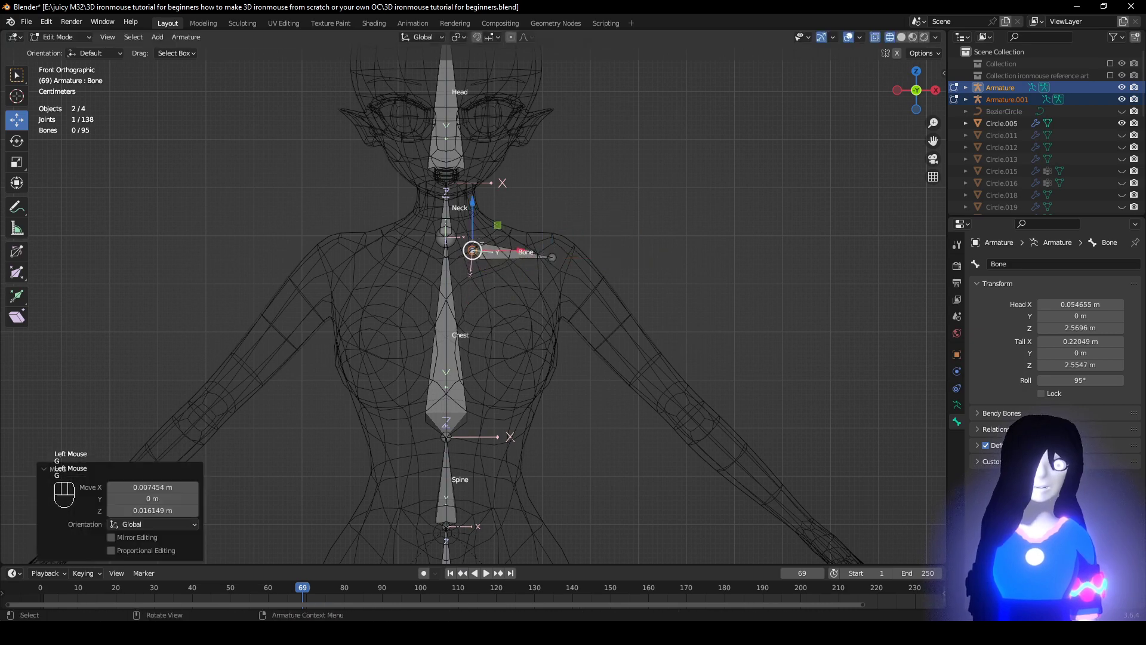
{"action": "left_click", "coordinate": [553, 258]}
{"action": "key", "text": "g"}
{"action": "left_click", "coordinate": [556, 261]}
In side view, move the shoulder bone's head back and up to about Y 0.025 m, Z 2.578 m.
{"action": "middle_click_drag", "start_coordinate": [553, 263], "coordinate": [411, 276], "text": "alt"}
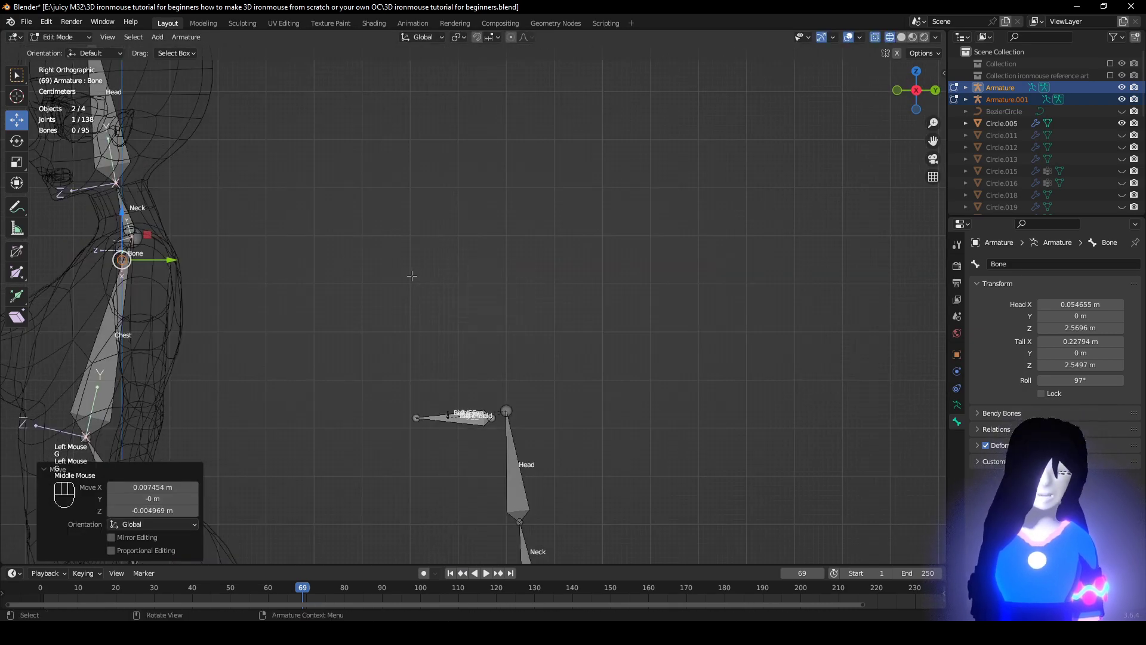
{"action": "key", "text": "KP_Decimal"}
{"action": "scroll", "coordinate": [412, 275], "scroll_direction": "up", "scroll_amount": 2}
{"action": "left_click", "coordinate": [462, 281]}
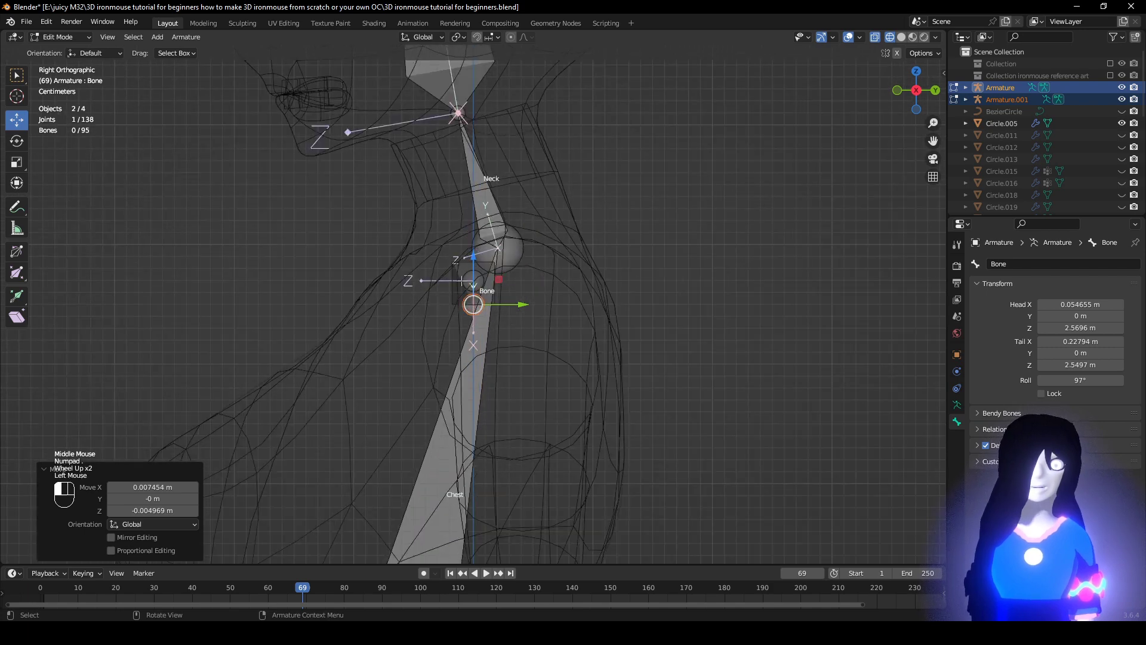
{"action": "left_click", "coordinate": [559, 263]}
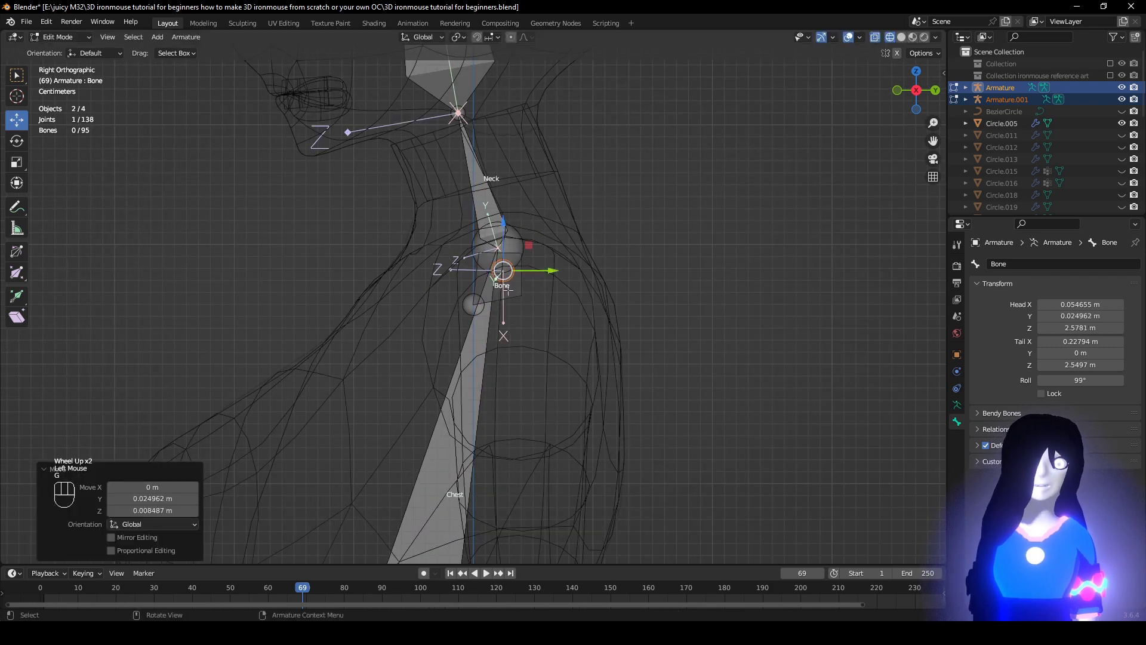
In side view, move the shoulder bone's tip to about Y 0.027 m and its head to about Y -0.006 m, Z 2.586 m.
{"action": "left_click", "coordinate": [479, 308]}
{"action": "left_click", "coordinate": [502, 305]}
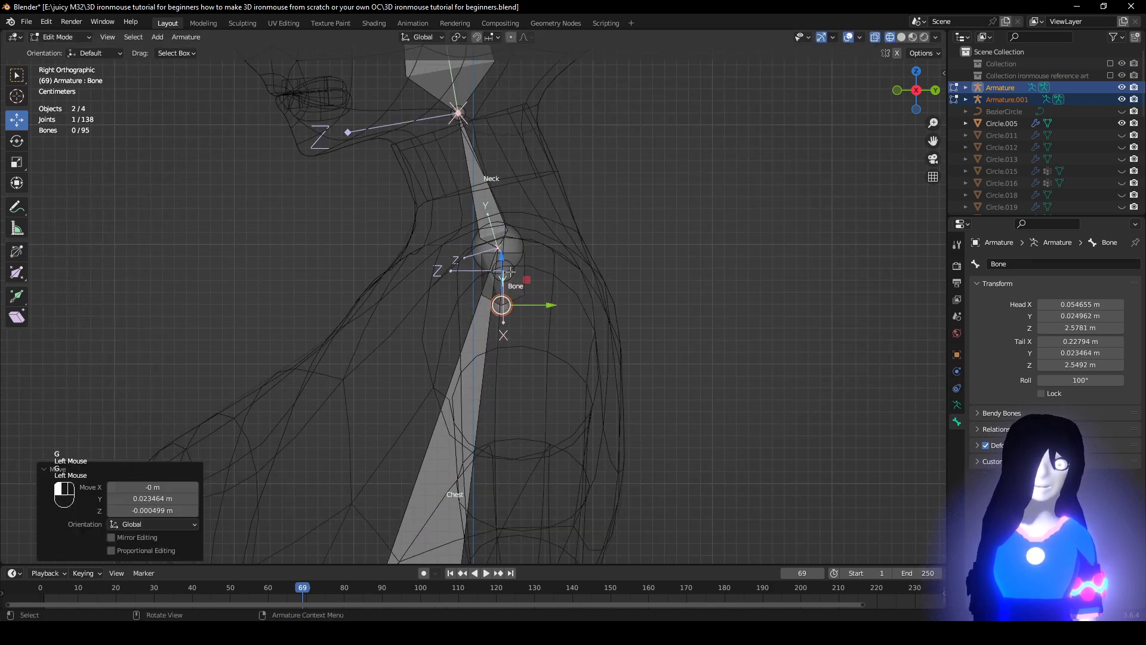
{"action": "left_click", "coordinate": [471, 258]}
{"action": "left_click", "coordinate": [502, 305]}
{"action": "key", "text": "g"}
{"action": "left_click", "coordinate": [505, 305]}
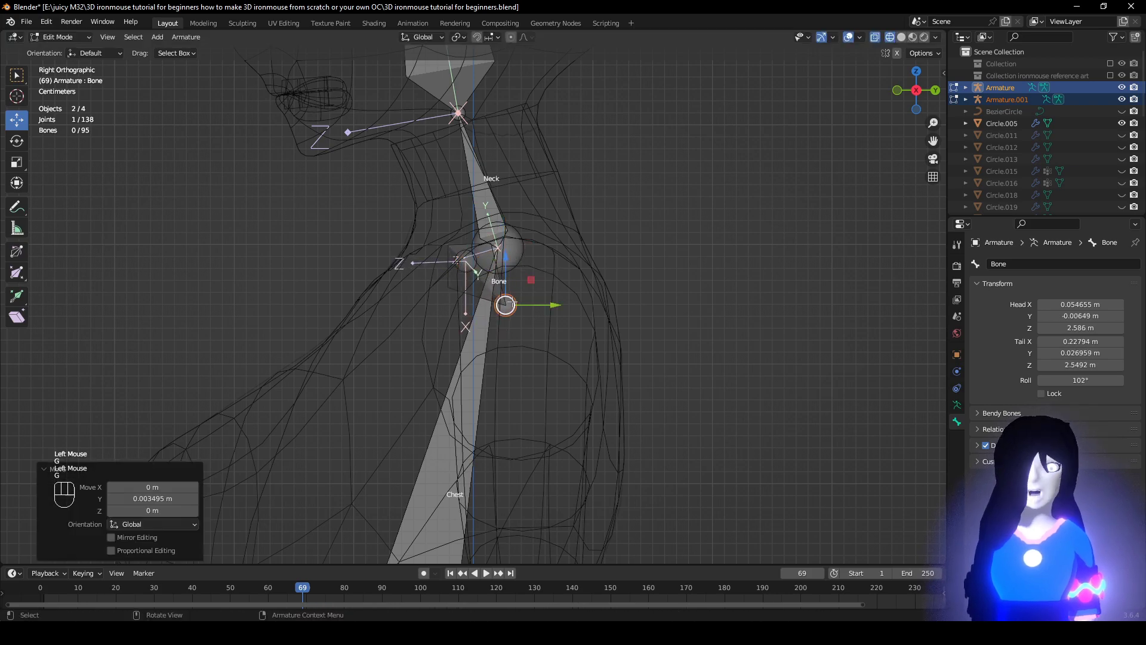
Switch to solid shading in front view and display the armature in front of the mesh.
{"action": "key", "text": "z"}
{"action": "mouse_move", "coordinate": [404, 346]}
{"action": "middle_mouse_down"}
{"action": "mouse_move", "coordinate": [464, 363]}
{"action": "mouse_move", "coordinate": [397, 358]}
{"action": "mouse_move", "coordinate": [517, 346]}
{"action": "middle_mouse_up"}
{"action": "key", "text": "z"}
{"action": "scroll", "coordinate": [517, 346], "scroll_direction": "down", "scroll_amount": 1}
{"action": "key", "text": "z"}
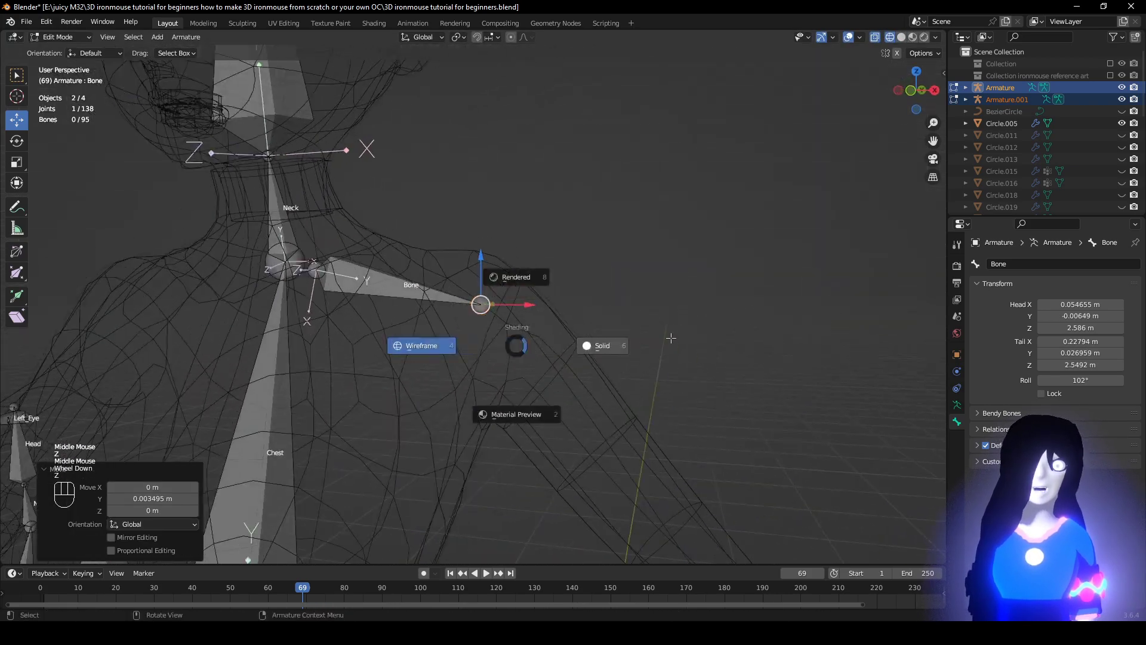
{"action": "scroll", "coordinate": [650, 350], "scroll_direction": "down", "scroll_amount": 3}
{"action": "middle_click_drag", "start_coordinate": [633, 361], "coordinate": [561, 362]}
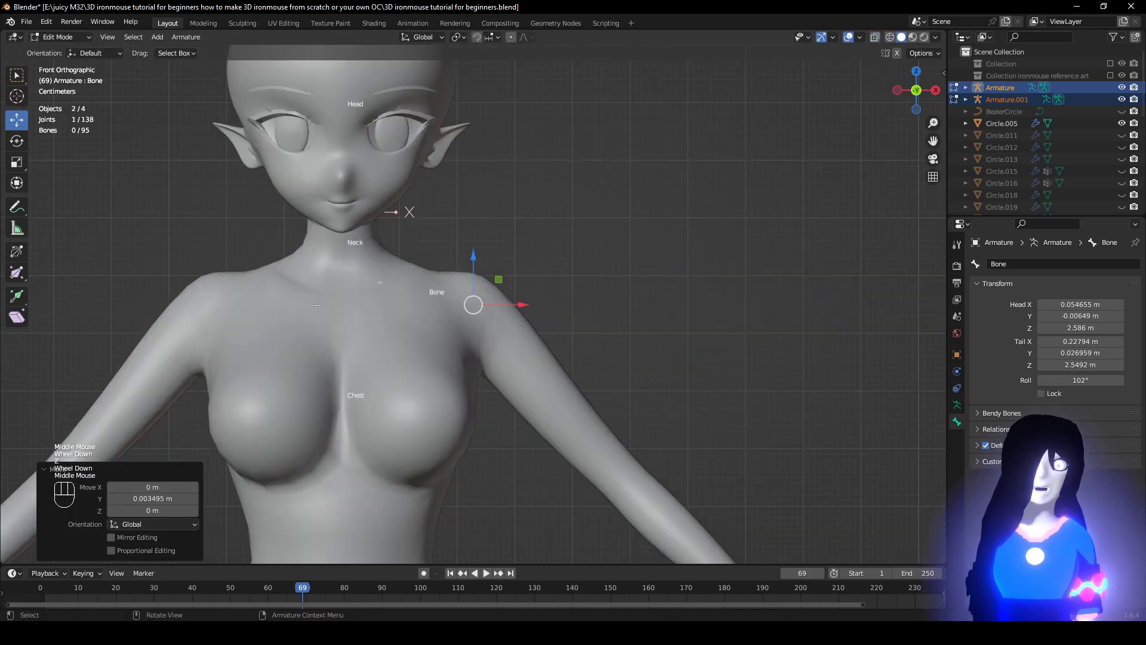
{"action": "left_click", "coordinate": [957, 406]}
{"action": "left_click", "coordinate": [1040, 494]}
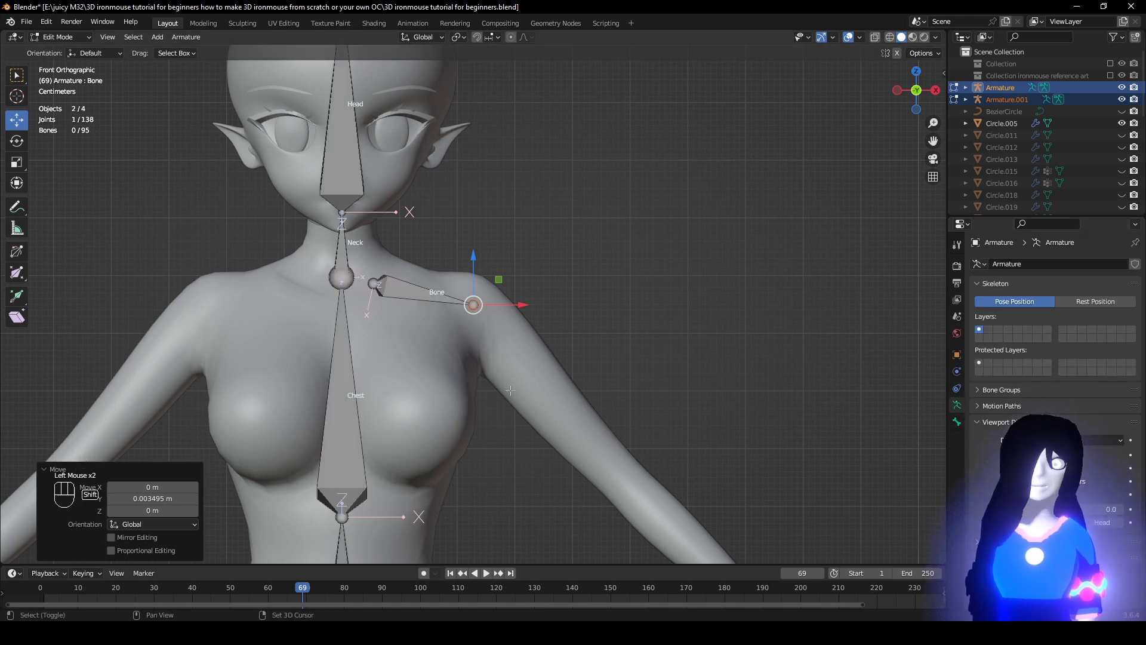
Check the shoulder bone from the side in solid shading and turn off the armature's in-front display.
{"action": "middle_click_drag", "start_coordinate": [711, 358], "coordinate": [638, 349], "text": "shift"}
{"action": "mouse_move", "coordinate": [638, 350]}
{"action": "middle_mouse_down"}
{"action": "mouse_move", "coordinate": [540, 355]}
{"action": "mouse_move", "coordinate": [499, 338]}
{"action": "middle_mouse_up"}
{"action": "scroll", "coordinate": [498, 337], "scroll_direction": "up", "scroll_amount": 2}
{"action": "key", "text": "z"}
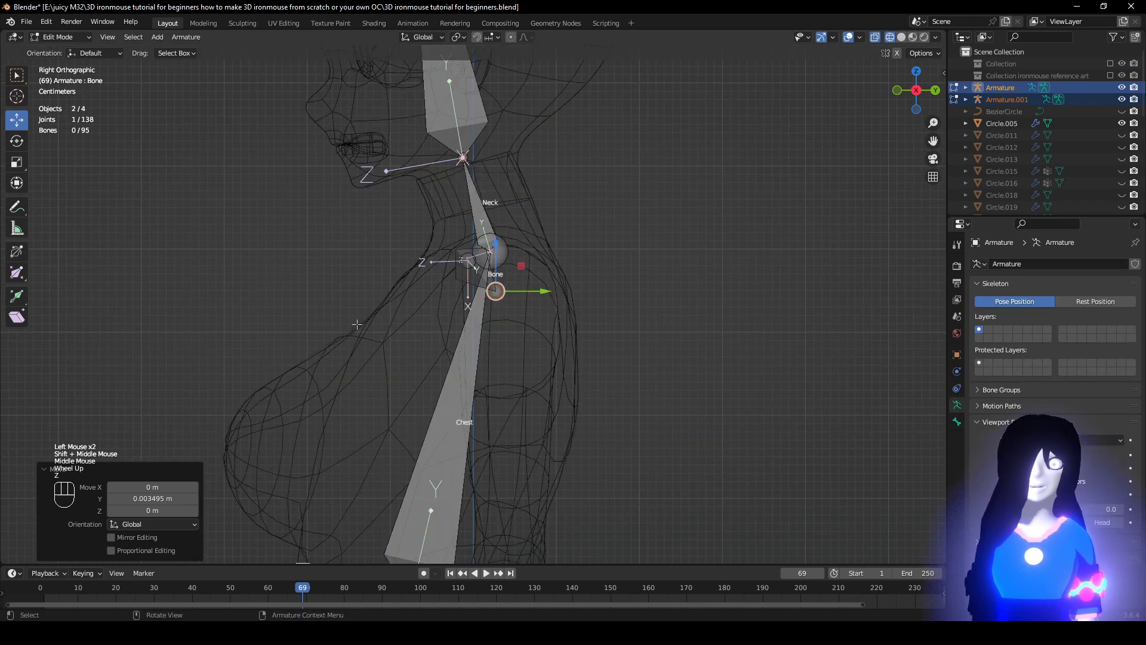
{"action": "key", "text": "z"}
{"action": "middle_click_drag", "start_coordinate": [756, 351], "coordinate": [750, 418], "text": "shift"}
{"action": "scroll", "coordinate": [749, 419], "scroll_direction": "up", "scroll_amount": 2}
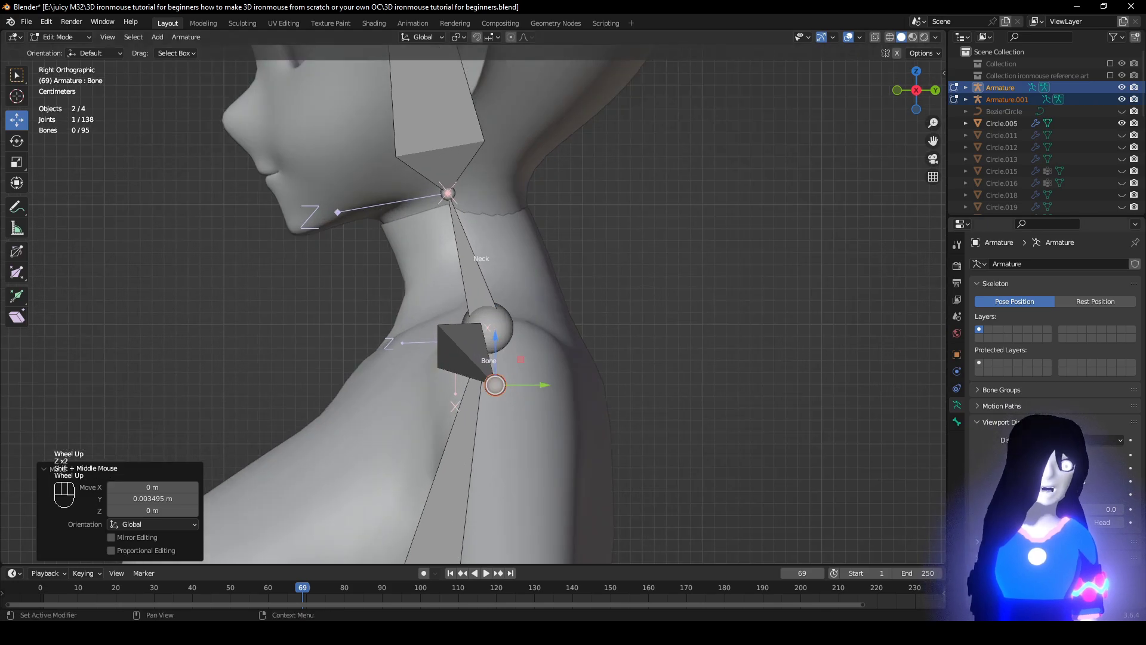
{"action": "left_click", "coordinate": [1040, 494]}
In side view, move the shoulder bone's head slightly back and its tip by about 0.002 m in Y.
{"action": "key", "text": "z"}
{"action": "left_click", "coordinate": [452, 342]}
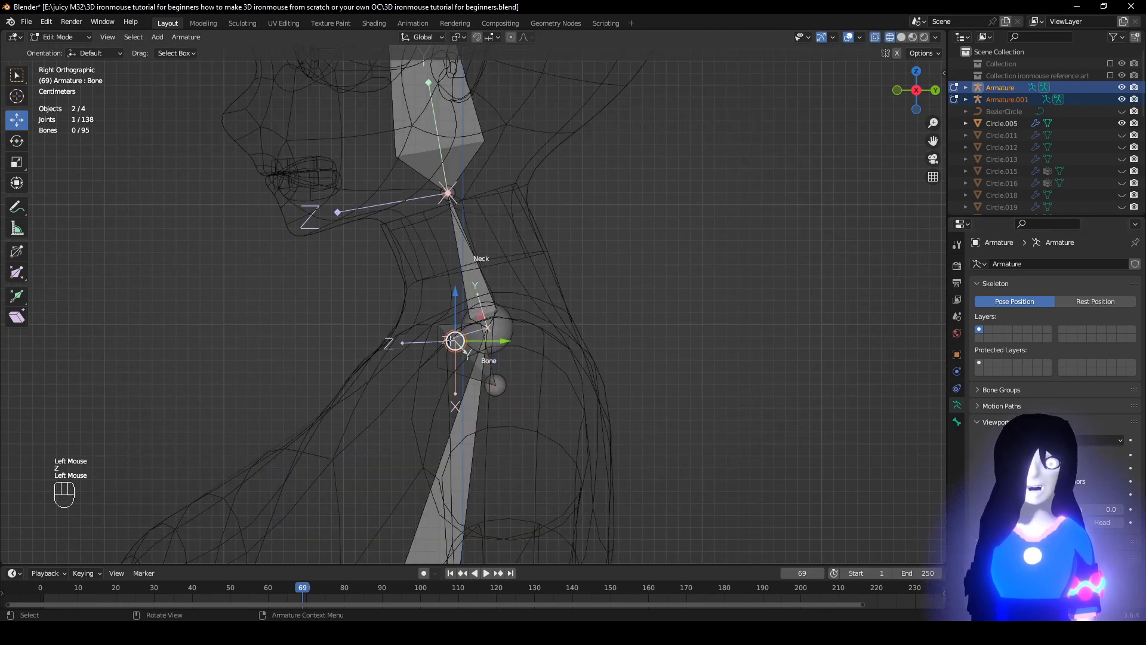
{"action": "left_click", "coordinate": [476, 343]}
{"action": "left_click", "coordinate": [495, 386]}
{"action": "key", "text": "g"}
{"action": "left_click", "coordinate": [498, 386]}
In front view, adjust the shoulder bone's tip in X and Z to sit at the left shoulder joint.
{"action": "middle_click_drag", "start_coordinate": [501, 387], "coordinate": [841, 423]}
{"action": "key", "text": "g"}
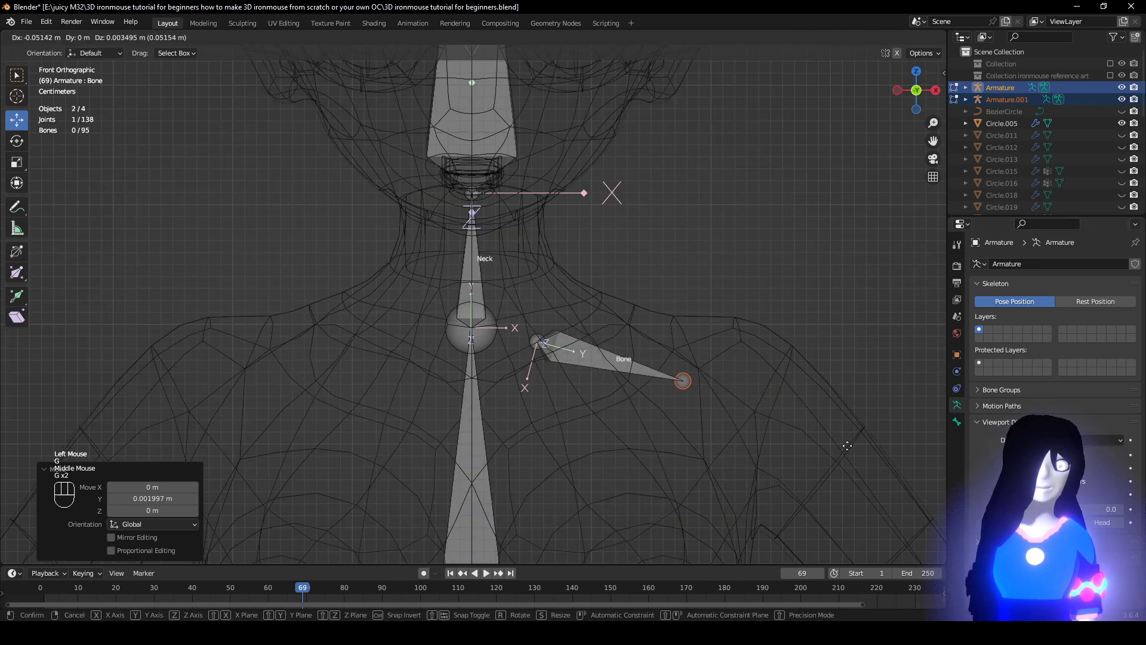
{"action": "key", "text": "z"}
{"action": "scroll", "coordinate": [650, 356], "scroll_direction": "down", "scroll_amount": 2}
{"action": "middle_click_drag", "start_coordinate": [651, 356], "coordinate": [559, 327], "text": "shift"}
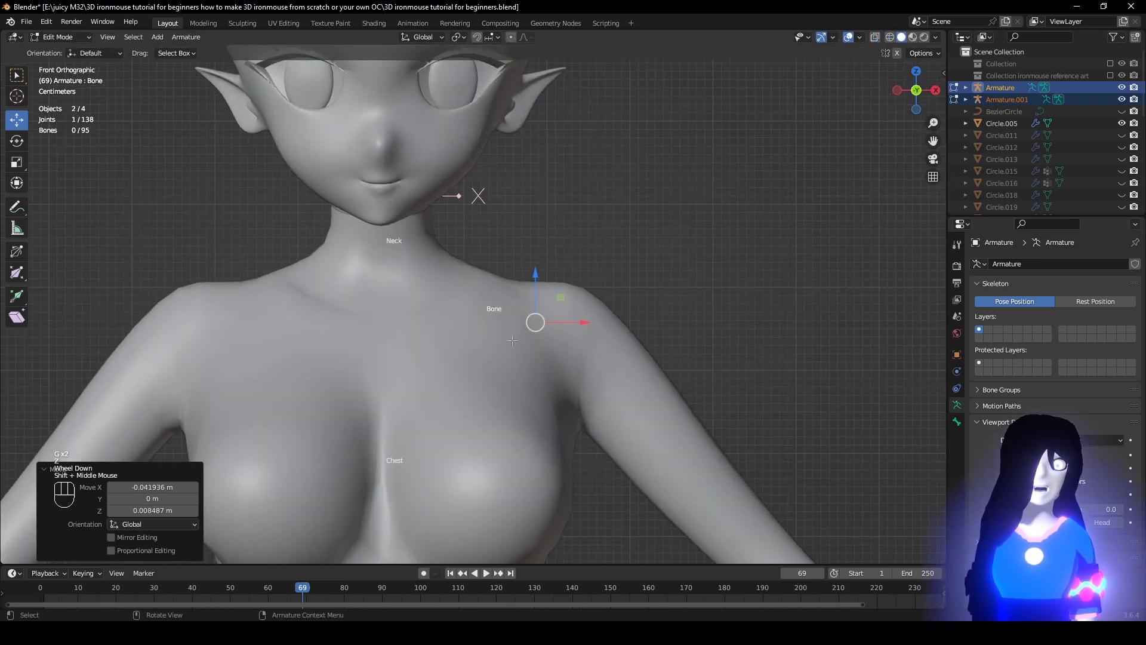
{"action": "key", "text": "z"}
{"action": "scroll", "coordinate": [546, 325], "scroll_direction": "down", "scroll_amount": 3}
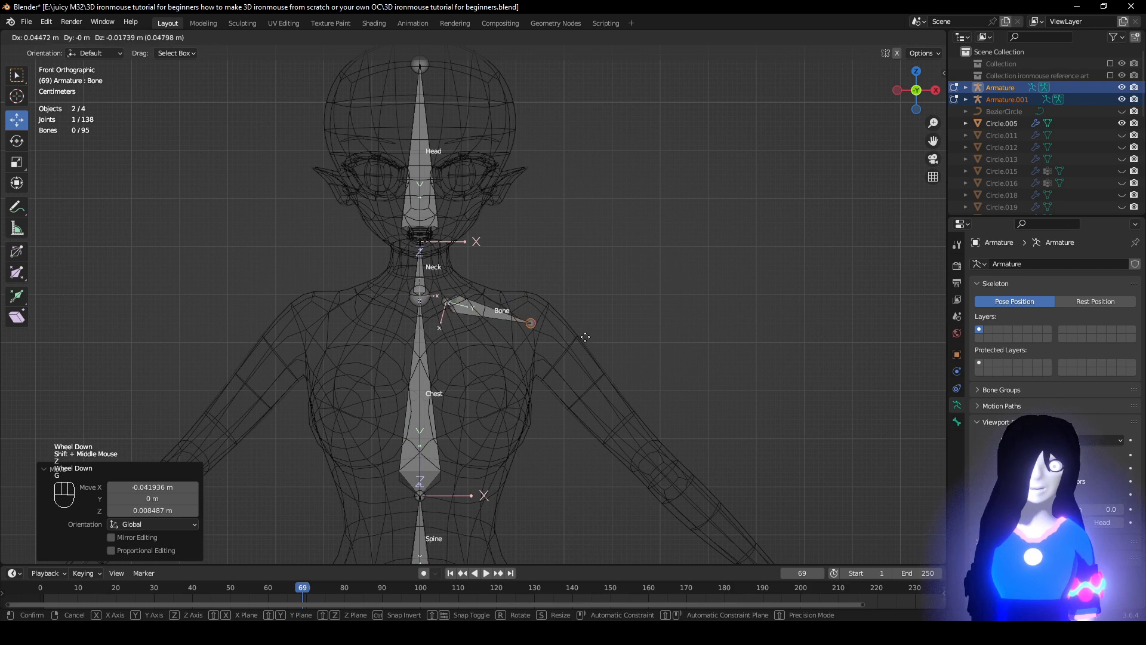
Extrude three bones from the shoulder bone's tip down the left arm for the upper arm, forearm and hand.
{"action": "left_click", "coordinate": [724, 495]}
{"action": "middle_click_drag", "start_coordinate": [725, 493], "coordinate": [645, 353], "text": "shift"}
{"action": "key", "text": "e"}
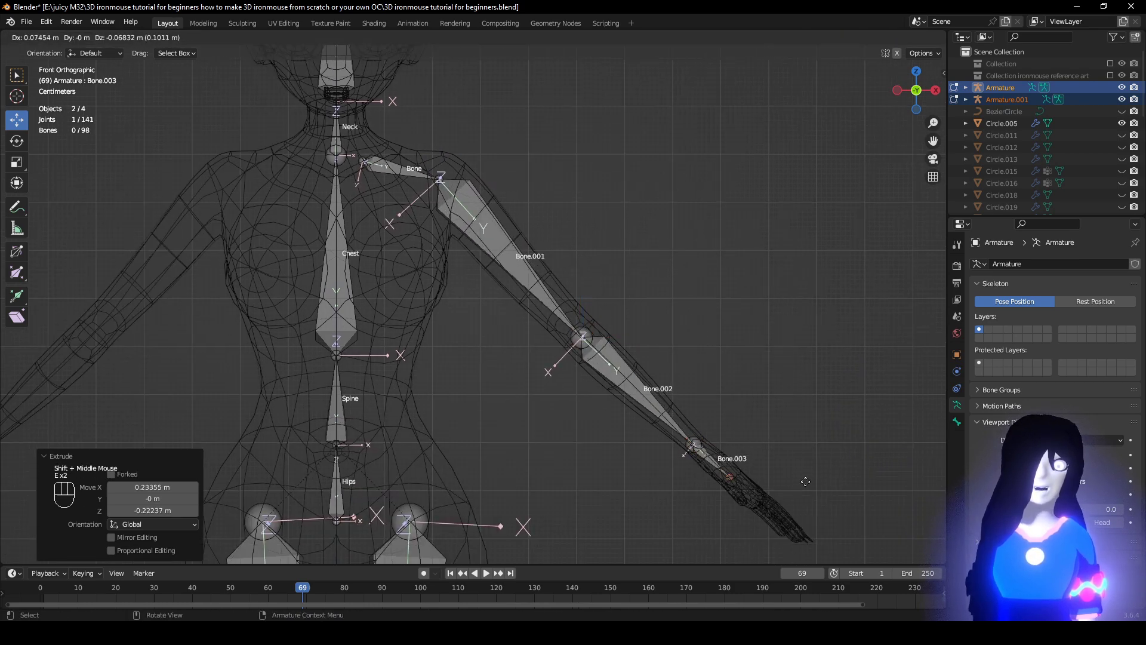
Parent the shoulder bone to the Chest bone with Keep Offset.
{"action": "scroll", "coordinate": [651, 349], "scroll_direction": "up", "scroll_amount": 2}
{"action": "left_click", "coordinate": [513, 261]}
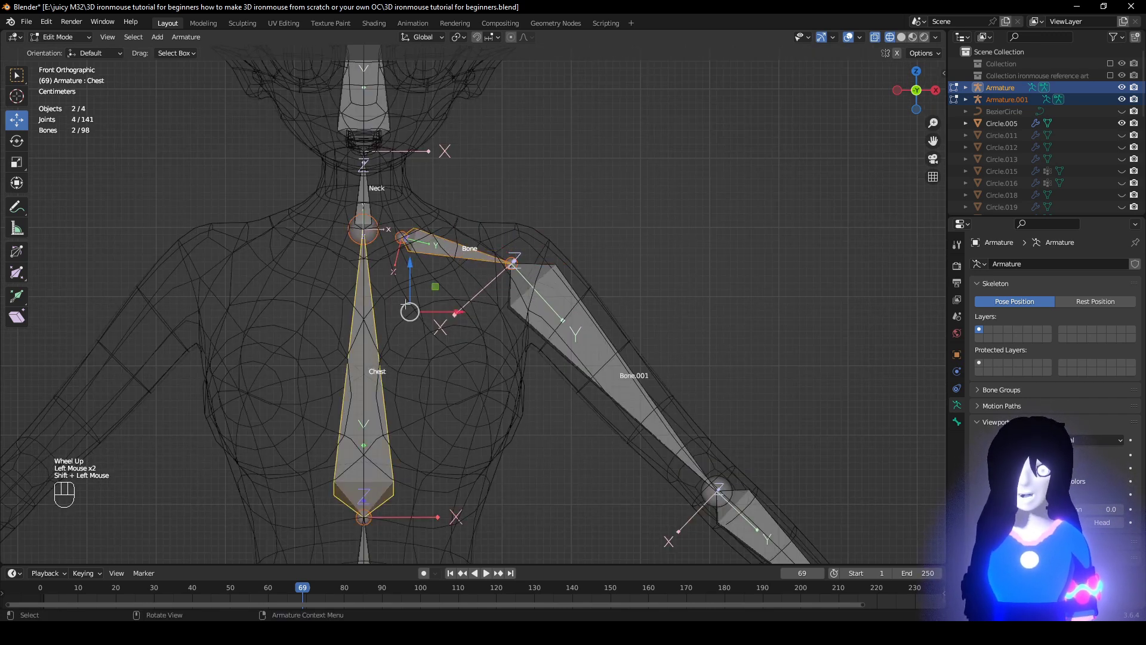
{"action": "left_click", "coordinate": [438, 289]}
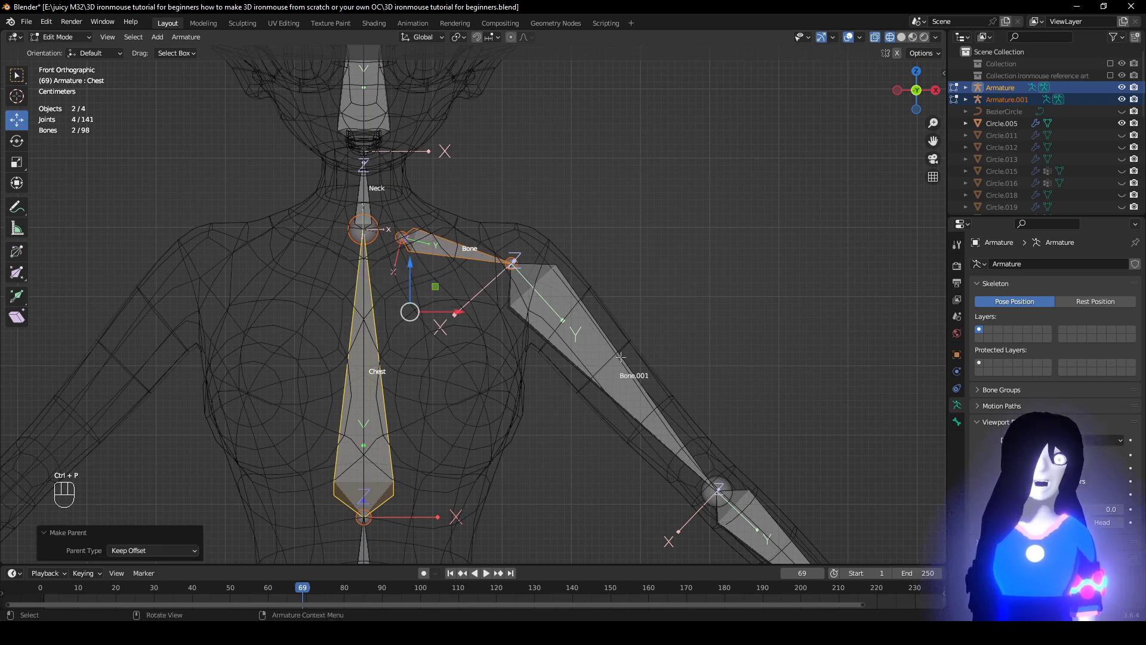
Select the elbow joint between Bone.001 and Bone.002 and move it back along Y into the arm mesh.
{"action": "scroll", "coordinate": [624, 360], "scroll_direction": "down", "scroll_amount": 1}
{"action": "middle_click_drag", "start_coordinate": [722, 442], "coordinate": [514, 411], "text": "shift"}
{"action": "left_click", "coordinate": [573, 368]}
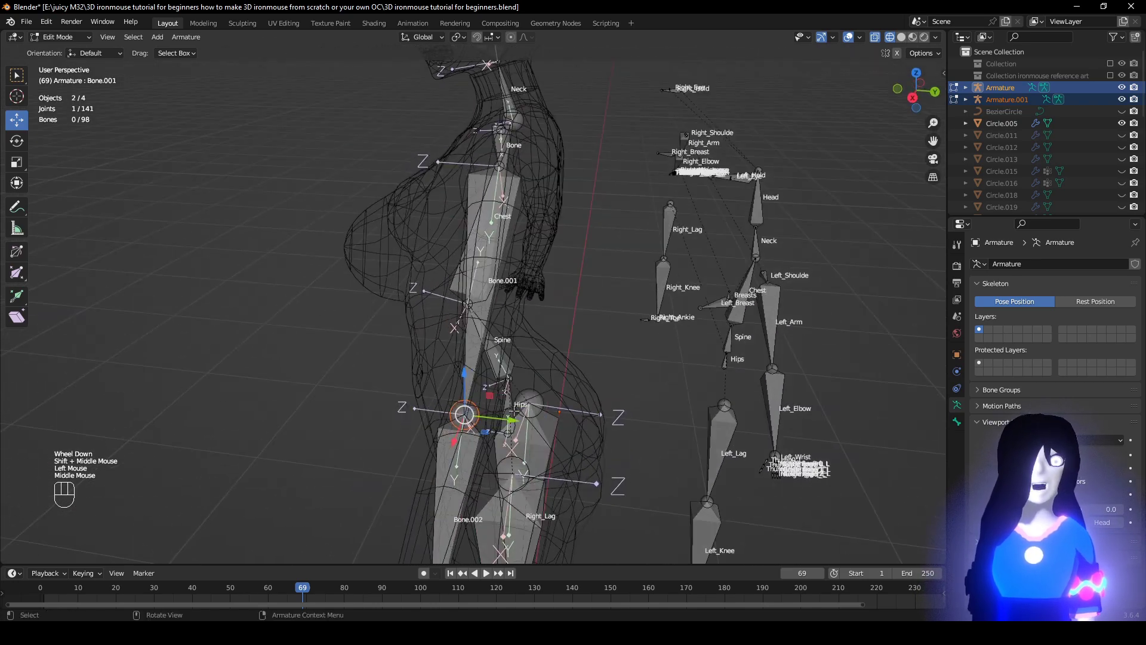
{"action": "key", "text": "z"}
{"action": "left_click_drag", "start_coordinate": [499, 420], "coordinate": [515, 422]}
Move the hand bone Bone.003 about -0.041 m in Y to centre it in the wrist.
{"action": "key", "text": "z"}
{"action": "middle_click_drag", "start_coordinate": [515, 421], "coordinate": [533, 440]}
{"action": "mouse_move", "coordinate": [533, 439]}
{"action": "middle_mouse_down", "text": "shift"}
{"action": "mouse_move", "coordinate": [530, 390]}
{"action": "mouse_move", "coordinate": [498, 389]}
{"action": "middle_mouse_up", "text": "shift"}
{"action": "middle_click_drag", "start_coordinate": [454, 560], "coordinate": [503, 433], "text": "shift"}
{"action": "left_click", "coordinate": [441, 453]}
{"action": "left_click", "coordinate": [470, 448]}
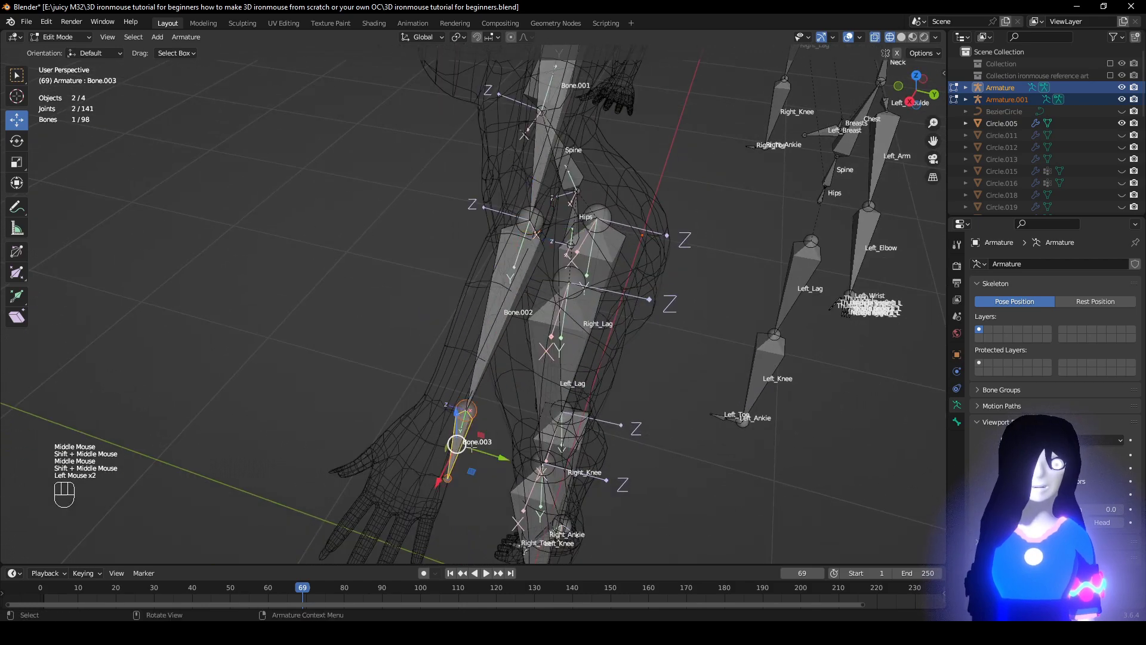
{"action": "left_click_drag", "start_coordinate": [502, 458], "coordinate": [478, 451]}
{"action": "key", "text": "z"}
{"action": "key", "text": "z"}
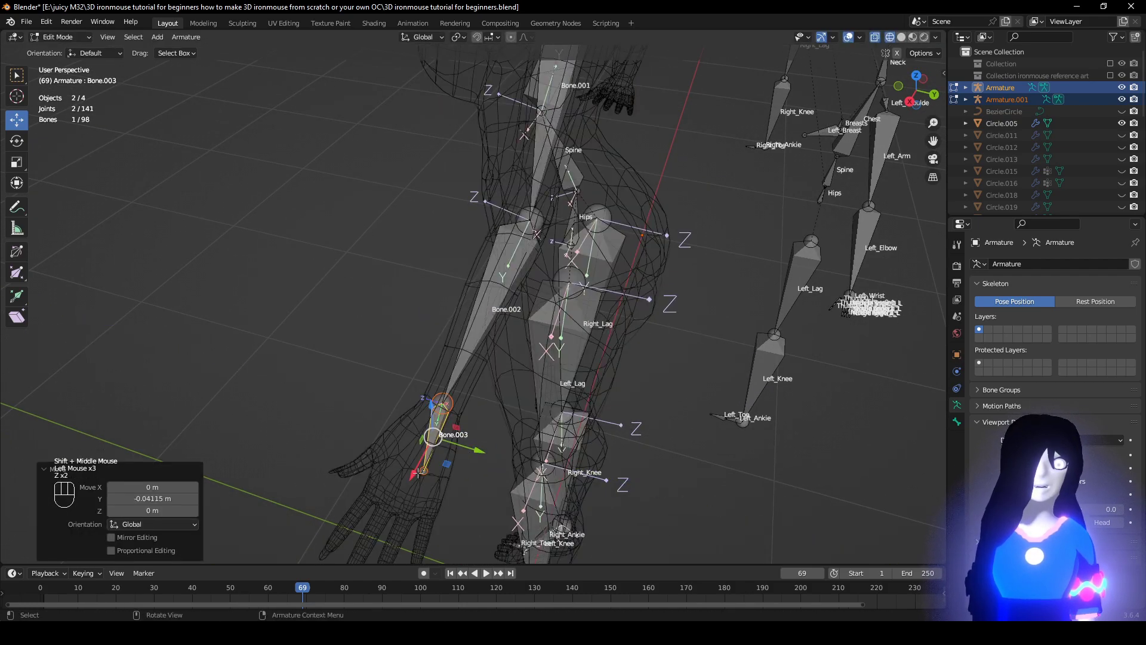
Move the tip of Bone.003 into the palm by about 0.044 m in X, -0.025 m in Y and -0.051 m in Z.
{"action": "left_click", "coordinate": [421, 472]}
{"action": "middle_click_drag", "start_coordinate": [424, 470], "coordinate": [489, 467]}
{"action": "middle_click_drag", "start_coordinate": [488, 467], "coordinate": [558, 382], "text": "shift"}
{"action": "middle_click_drag", "start_coordinate": [558, 382], "coordinate": [528, 376]}
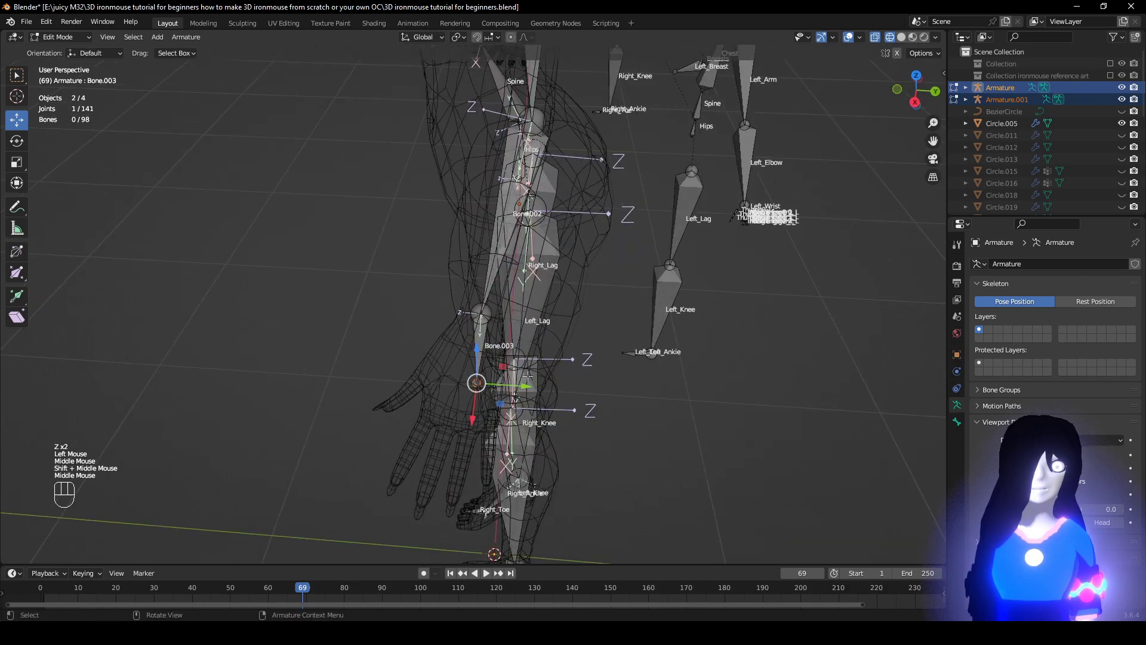
{"action": "left_click", "coordinate": [513, 420]}
{"action": "key", "text": "z"}
{"action": "middle_click_drag", "start_coordinate": [591, 269], "coordinate": [574, 334], "text": "shift"}
{"action": "scroll", "coordinate": [574, 335], "scroll_direction": "down", "scroll_amount": 1}
Switch to solid shading, display the armature in front of the mesh, and check the arm bones from several angles.
{"action": "key", "text": "z"}
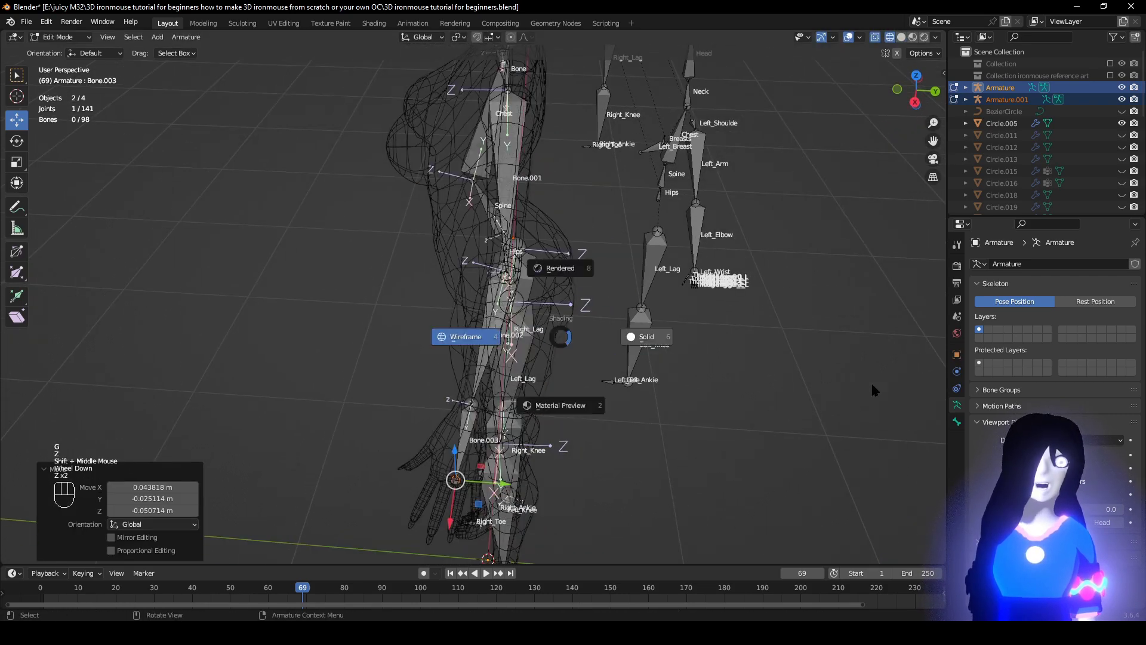
{"action": "key", "text": "z"}
{"action": "middle_click_drag", "start_coordinate": [626, 365], "coordinate": [580, 213]}
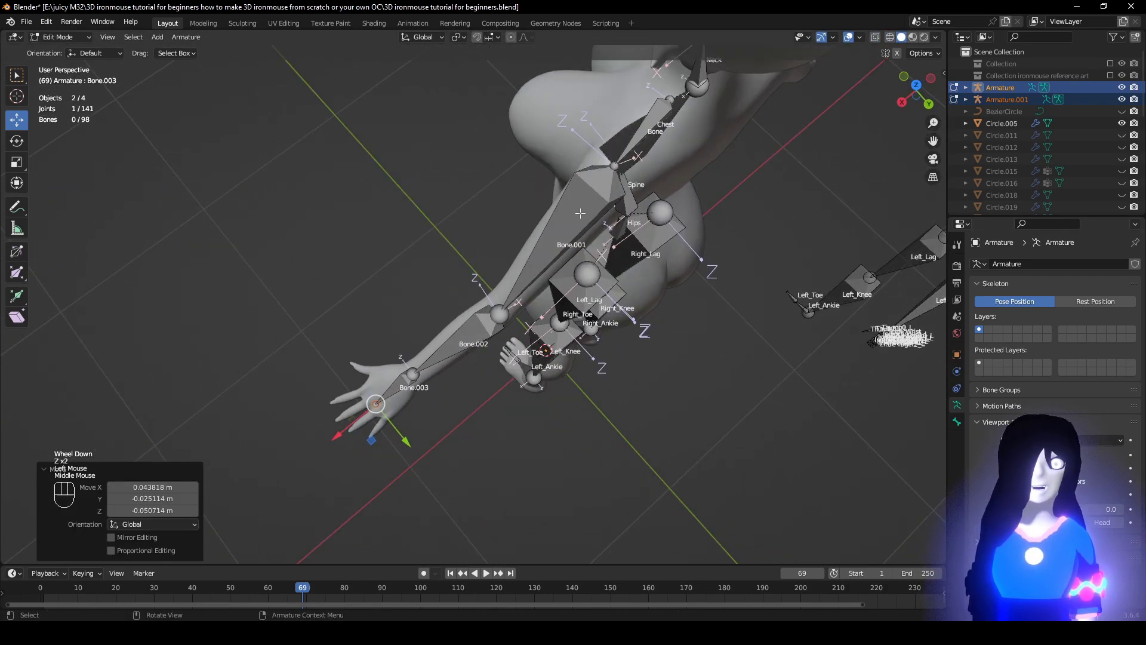
{"action": "middle_click_drag", "start_coordinate": [454, 327], "coordinate": [565, 372]}
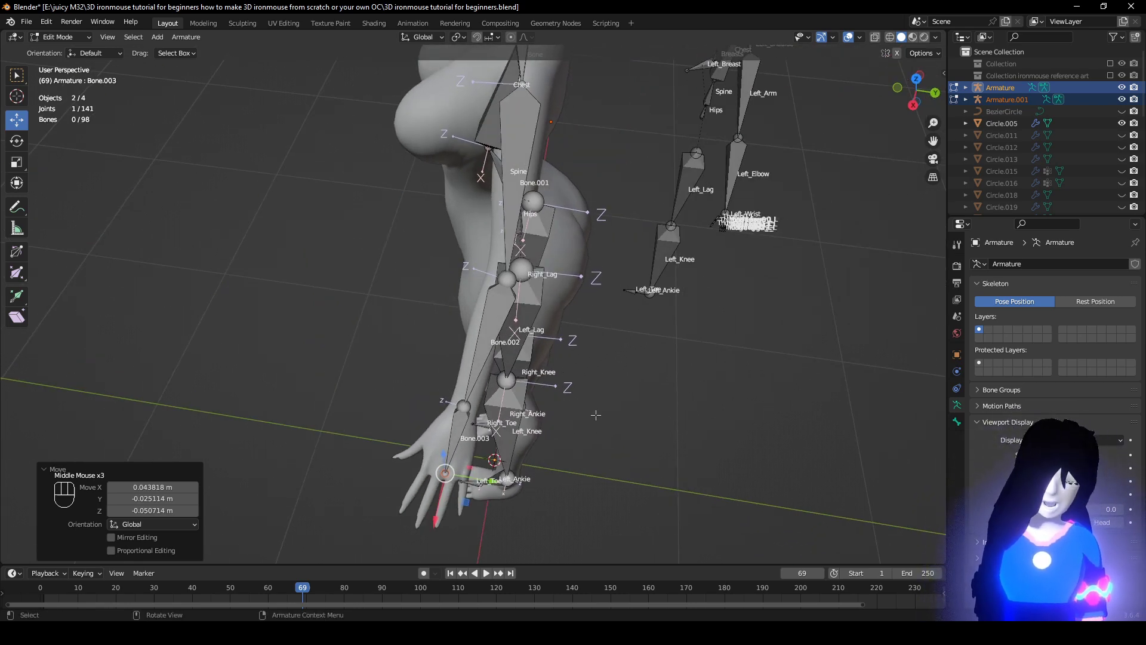
Move the wrist joint between Bone.002 and Bone.003 by about 0.010 m in X, -0.003 m in Y and -0.014 m in Z.
{"action": "key", "text": "KP_Decimal"}
{"action": "scroll", "coordinate": [615, 388], "scroll_direction": "down", "scroll_amount": 4}
{"action": "key", "text": "shift+z"}
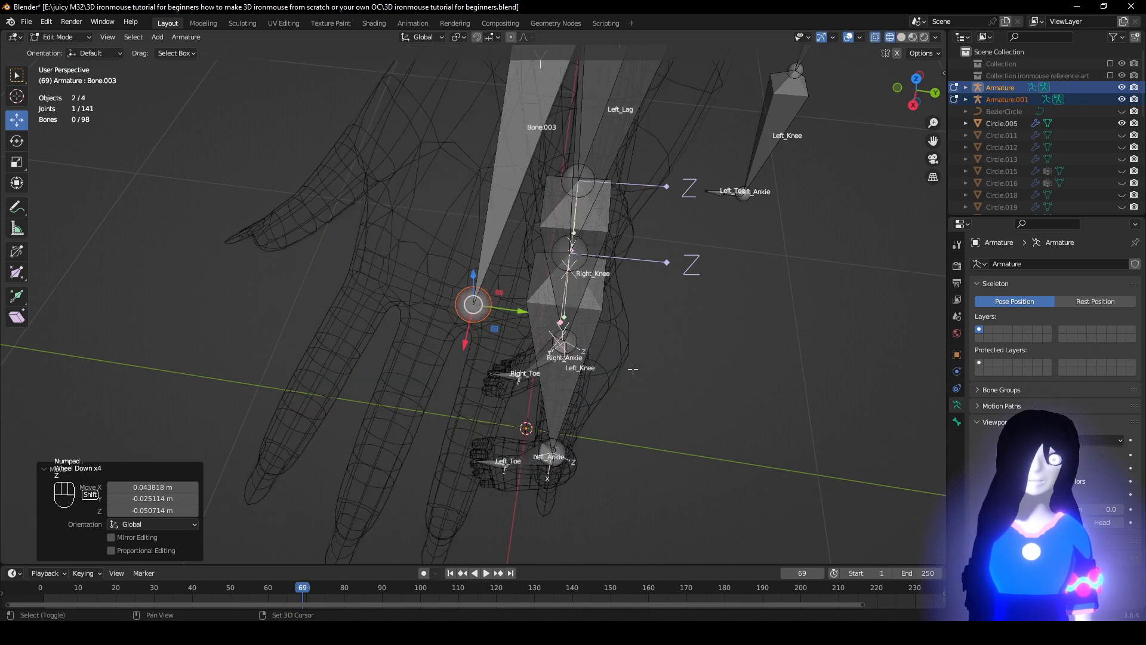
{"action": "middle_click_drag", "start_coordinate": [646, 334], "coordinate": [644, 382], "text": "shift"}
{"action": "scroll", "coordinate": [647, 381], "scroll_direction": "down", "scroll_amount": 2}
{"action": "scroll", "coordinate": [661, 388], "scroll_direction": "up", "scroll_amount": 1}
{"action": "middle_click_drag", "start_coordinate": [609, 258], "coordinate": [584, 384], "text": "shift"}
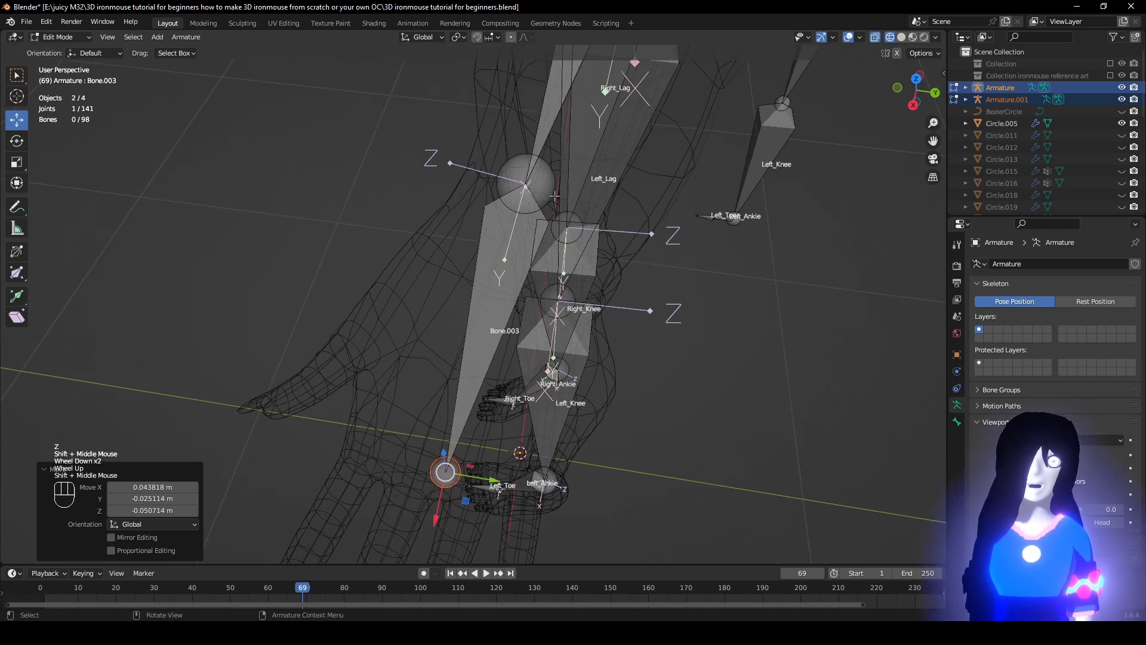
{"action": "left_click", "coordinate": [542, 192]}
{"action": "middle_click_drag", "start_coordinate": [687, 172], "coordinate": [439, 141]}
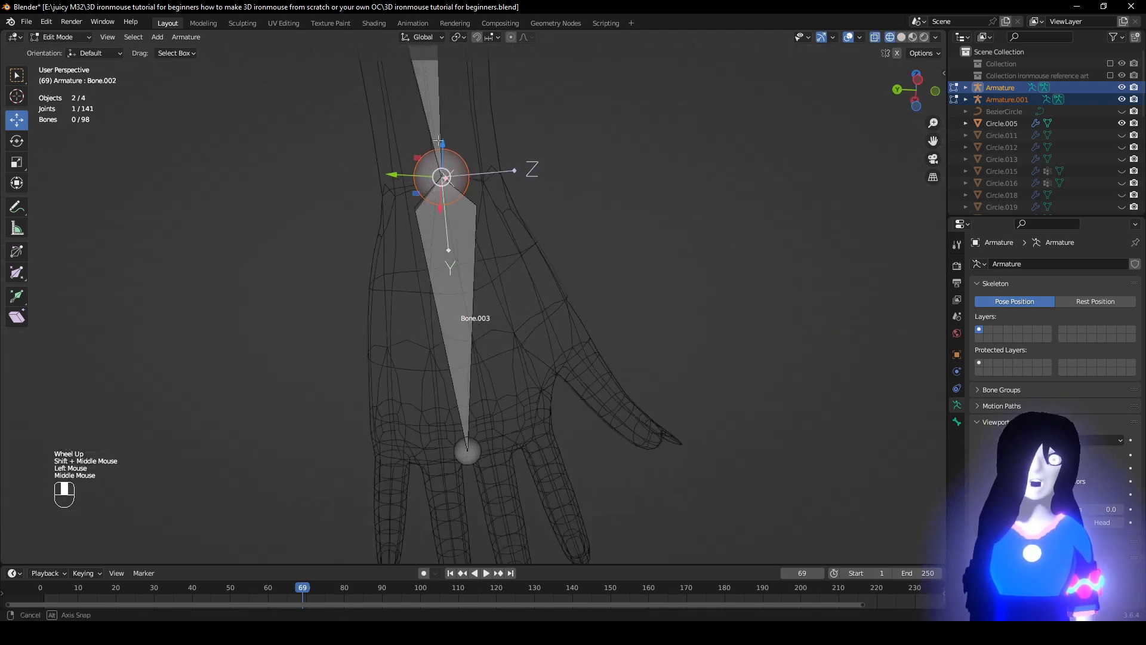
{"action": "left_click", "coordinate": [452, 179]}
{"action": "mouse_move", "coordinate": [455, 191]}
{"action": "middle_mouse_down"}
{"action": "mouse_move", "coordinate": [492, 276]}
{"action": "mouse_move", "coordinate": [431, 330]}
{"action": "middle_mouse_up"}
{"action": "key", "text": "z"}
{"action": "key", "text": "z"}
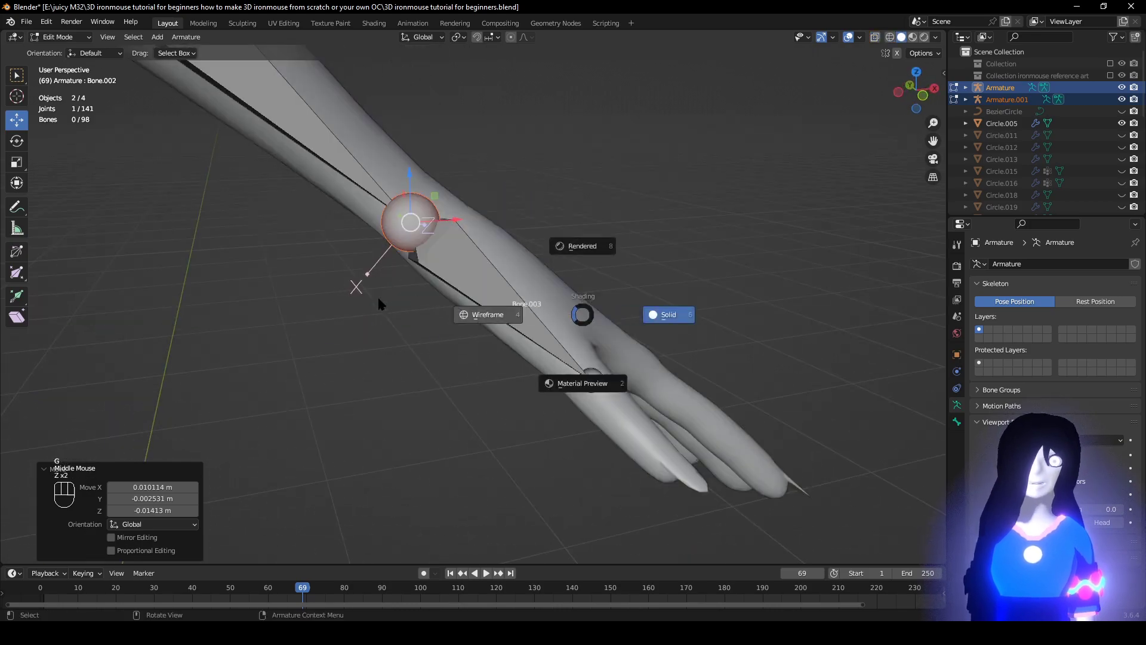
{"action": "mouse_move", "coordinate": [377, 296]}
{"action": "middle_mouse_down"}
{"action": "mouse_move", "coordinate": [320, 351]}
{"action": "mouse_move", "coordinate": [280, 343]}
{"action": "middle_mouse_up"}
Fine-tune the tip of Bone.003, raising it about 0.003 m in front view and shifting it about -0.003 m in Y.
{"action": "key", "text": "z"}
{"action": "middle_click_drag", "start_coordinate": [591, 332], "coordinate": [508, 304]}
{"action": "mouse_move", "coordinate": [525, 244]}
{"action": "middle_mouse_down"}
{"action": "mouse_move", "coordinate": [822, 70]}
{"action": "mouse_move", "coordinate": [683, 131]}
{"action": "mouse_move", "coordinate": [560, 309]}
{"action": "middle_mouse_up"}
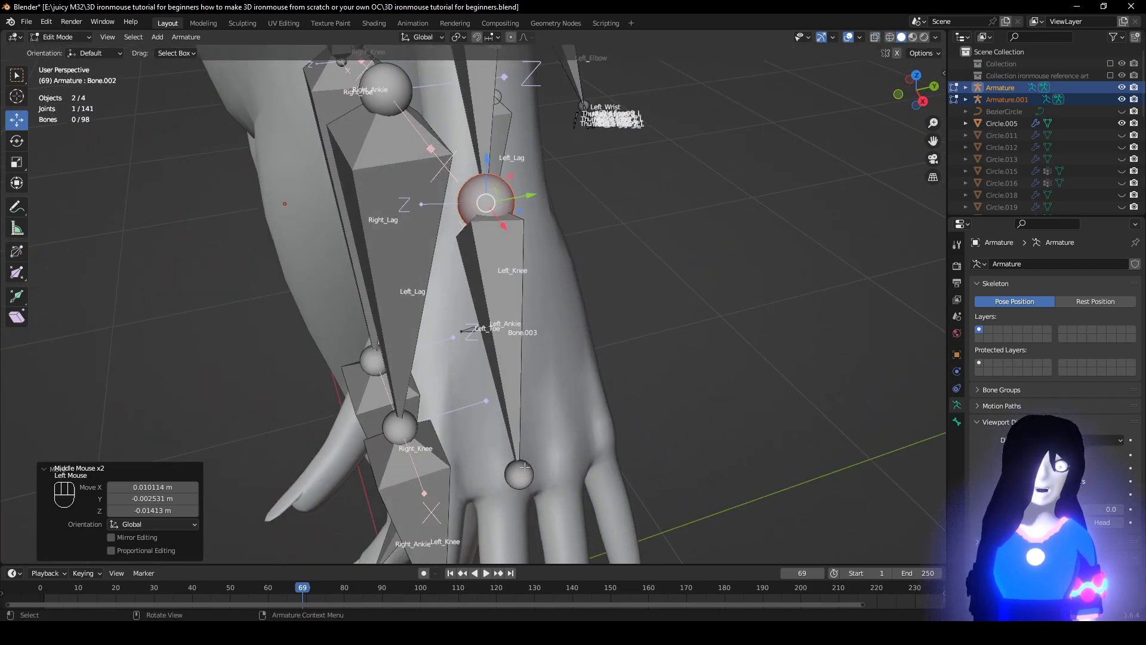
{"action": "middle_click_drag", "start_coordinate": [525, 467], "coordinate": [602, 427]}
{"action": "left_click", "coordinate": [612, 401]}
{"action": "key", "text": "g"}
{"action": "left_click", "coordinate": [614, 397]}
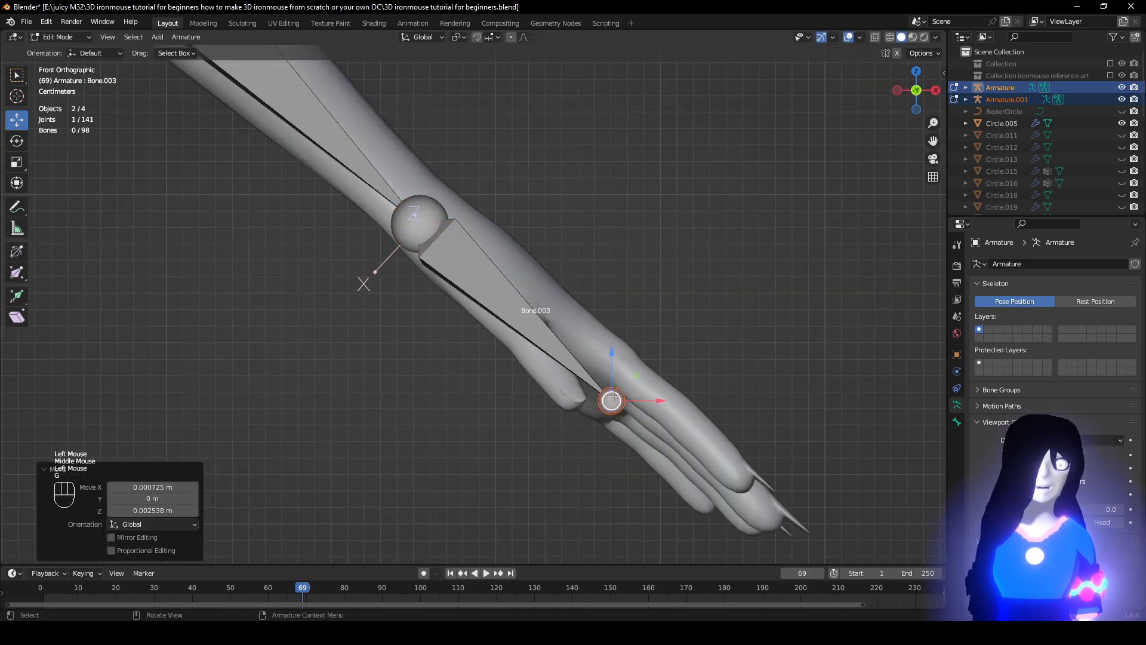
{"action": "middle_click_drag", "start_coordinate": [573, 376], "coordinate": [485, 387]}
{"action": "left_click", "coordinate": [493, 440]}
Examine the finished arm bone chain on the whole body in front view next to the reference armature.
{"action": "scroll", "coordinate": [485, 387], "scroll_direction": "down", "scroll_amount": 1, "text": "shift"}
{"action": "scroll", "coordinate": [484, 387], "scroll_direction": "down", "scroll_amount": 2}
{"action": "middle_click_drag", "start_coordinate": [485, 387], "coordinate": [467, 371]}
{"action": "scroll", "coordinate": [484, 315], "scroll_direction": "down", "scroll_amount": 3}
{"action": "middle_click_drag", "start_coordinate": [485, 314], "coordinate": [623, 263]}
{"action": "middle_click_drag", "start_coordinate": [524, 301], "coordinate": [521, 301]}
{"action": "scroll", "coordinate": [521, 301], "scroll_direction": "down", "scroll_amount": 5}
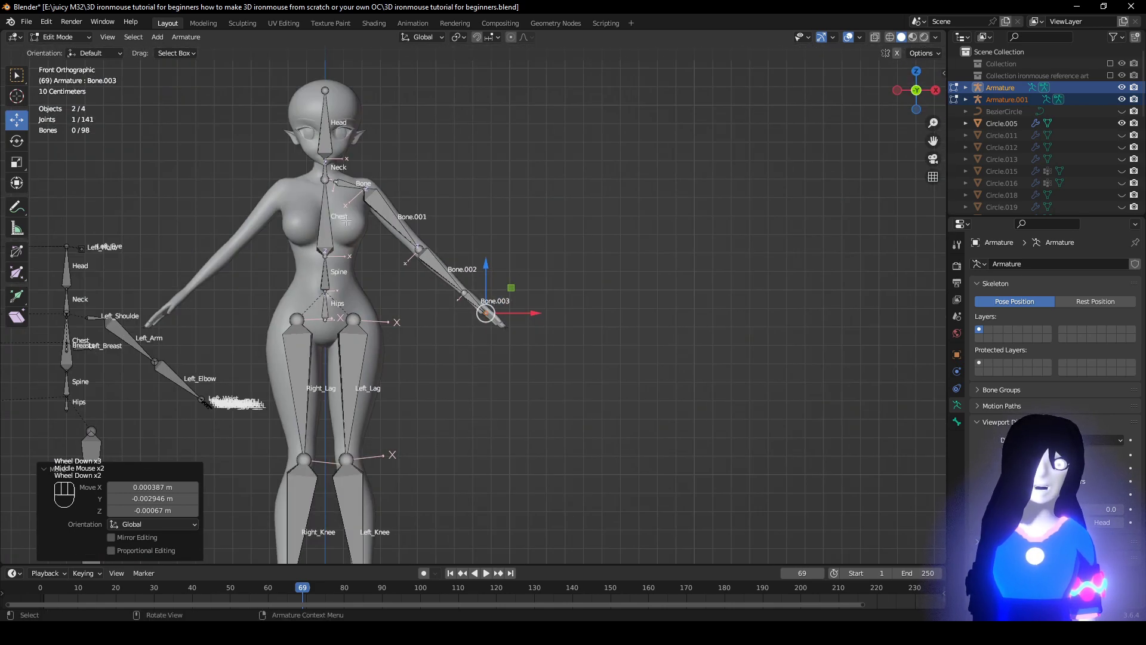
{"action": "middle_click_drag", "start_coordinate": [351, 363], "coordinate": [462, 364], "text": "shift"}
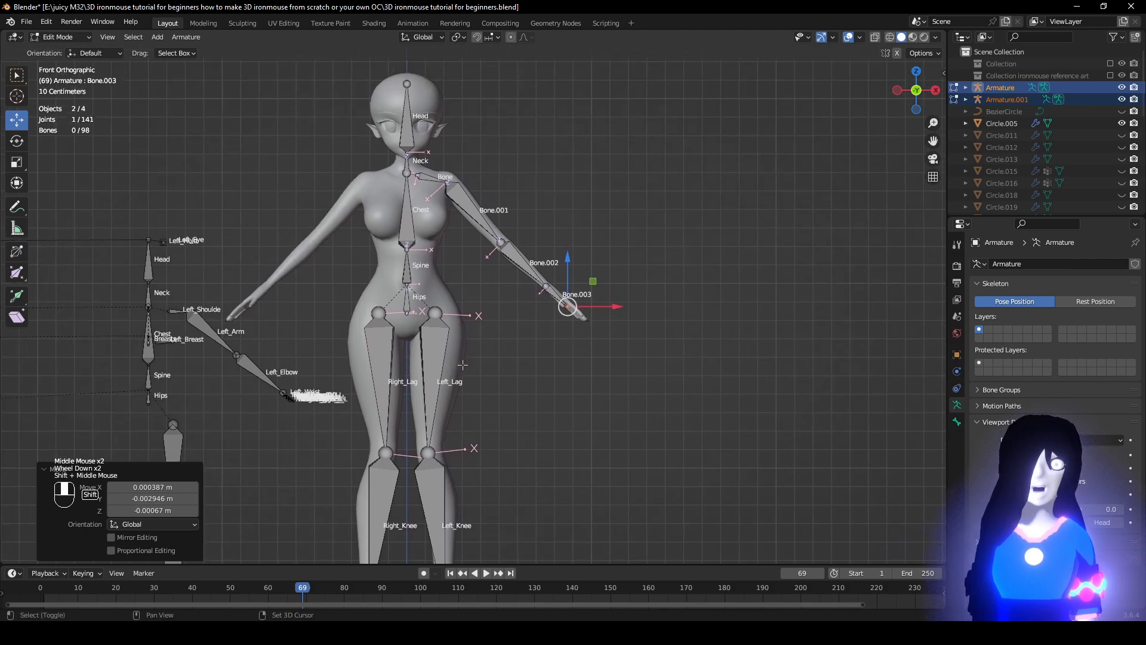
Duplicate the left hand bone, Bone.003, and place the copy beside it on the thumb side of the hand.
{"action": "left_click", "coordinate": [557, 292]}
{"action": "scroll", "coordinate": [564, 302], "scroll_direction": "up", "scroll_amount": 1}
{"action": "middle_click_drag", "start_coordinate": [633, 335], "coordinate": [570, 412]}
{"action": "scroll", "coordinate": [559, 376], "scroll_direction": "down", "scroll_amount": 1}
{"action": "scroll", "coordinate": [559, 376], "scroll_direction": "up", "scroll_amount": 1}
{"action": "scroll", "coordinate": [547, 397], "scroll_direction": "up", "scroll_amount": 1}
{"action": "scroll", "coordinate": [525, 402], "scroll_direction": "up", "scroll_amount": 1}
{"action": "middle_click_drag", "start_coordinate": [570, 412], "coordinate": [548, 398], "text": "shift"}
{"action": "scroll", "coordinate": [535, 365], "scroll_direction": "up", "scroll_amount": 1}
{"action": "middle_click_drag", "start_coordinate": [365, 343], "coordinate": [489, 382]}
{"action": "scroll", "coordinate": [449, 388], "scroll_direction": "up", "scroll_amount": 1}
{"action": "key", "text": "shift+d"}
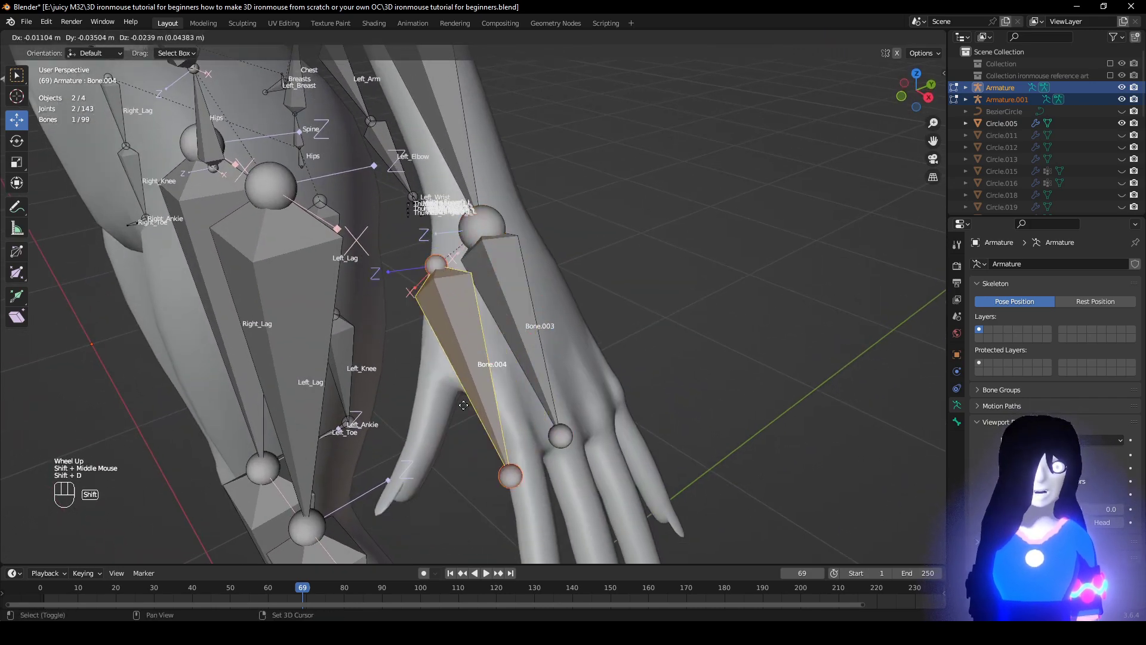
{"action": "left_click", "coordinate": [446, 430]}
Move the duplicated bone's base joint to the thumb's root beside the wrist.
{"action": "left_click", "coordinate": [406, 295]}
{"action": "middle_click_drag", "start_coordinate": [406, 297], "coordinate": [540, 359]}
{"action": "key", "text": "g"}
{"action": "left_click", "coordinate": [440, 381]}
{"action": "key", "text": "KP_Decimal"}
{"action": "scroll", "coordinate": [439, 381], "scroll_direction": "down", "scroll_amount": 4}
{"action": "key", "text": "g"}
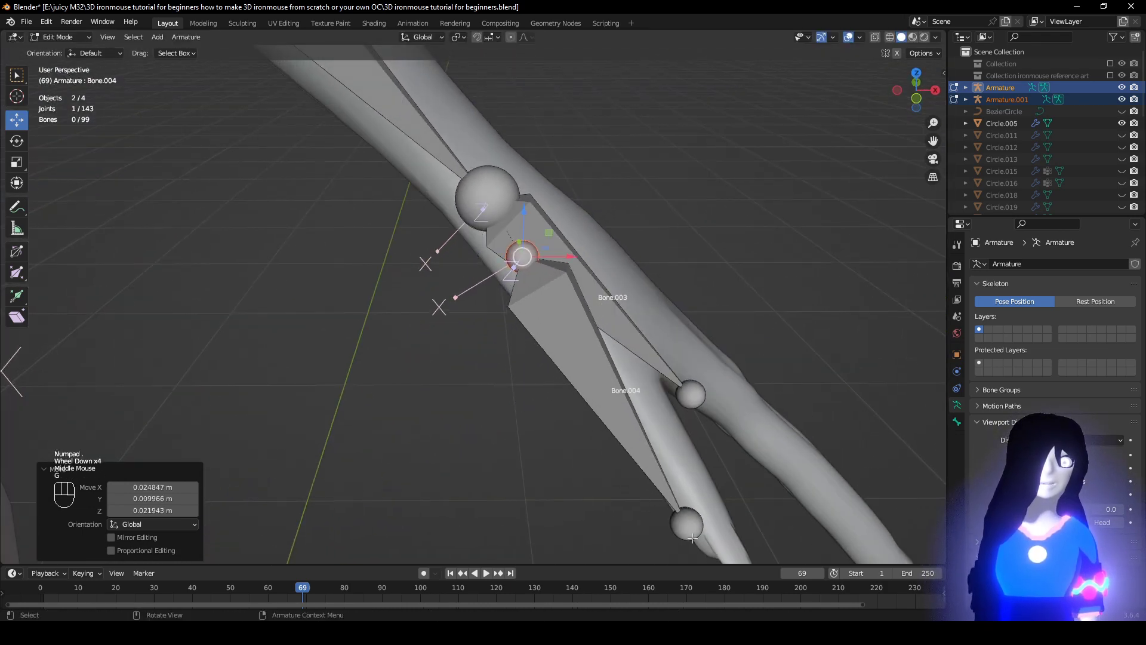
Move the duplicated bone's tip joint into the thumb so that the bone follows the thumb's length.
{"action": "left_click", "coordinate": [693, 536]}
{"action": "middle_click_drag", "start_coordinate": [692, 536], "coordinate": [680, 451], "text": "shift"}
{"action": "key", "text": "g"}
{"action": "left_click", "coordinate": [773, 453]}
{"action": "left_click", "coordinate": [593, 334]}
{"action": "middle_click_drag", "start_coordinate": [593, 333], "coordinate": [584, 358]}
{"action": "left_click", "coordinate": [579, 352]}
{"action": "left_click", "coordinate": [584, 357]}
{"action": "middle_click_drag", "start_coordinate": [710, 508], "coordinate": [631, 516]}
{"action": "key", "text": "g"}
{"action": "left_click", "coordinate": [461, 392]}
{"action": "middle_click_drag", "start_coordinate": [461, 391], "coordinate": [530, 297]}
Parent the thumb bone to the hand bone, Bone.003, with Keep Offset.
{"action": "left_click", "coordinate": [530, 297]}
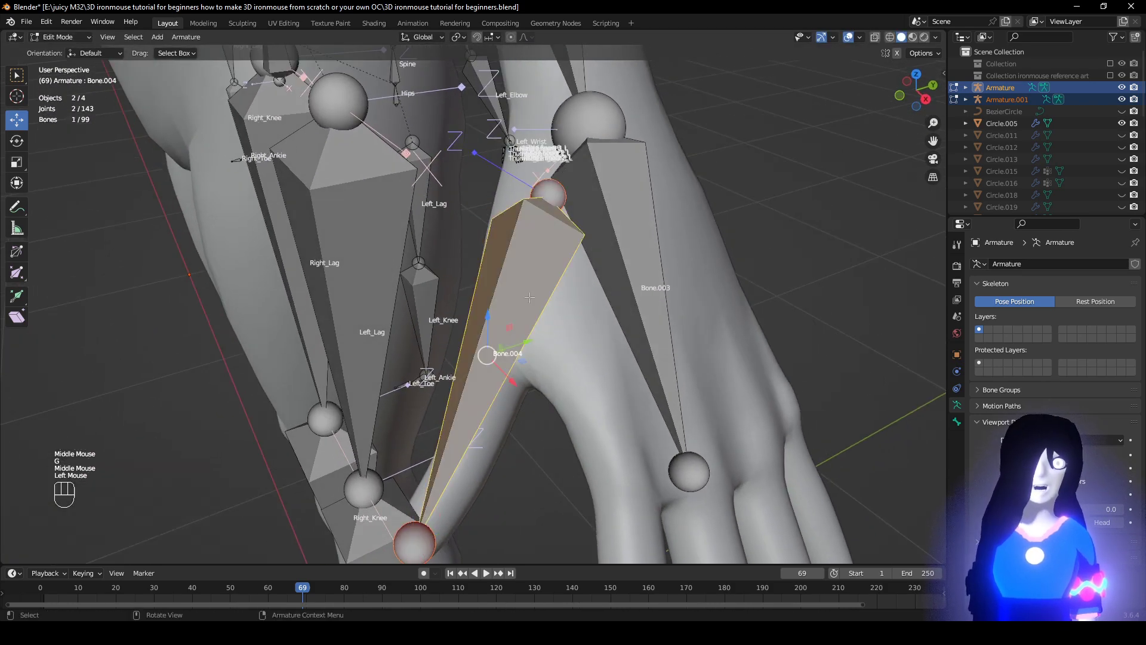
{"action": "left_click", "coordinate": [631, 259], "text": "shift"}
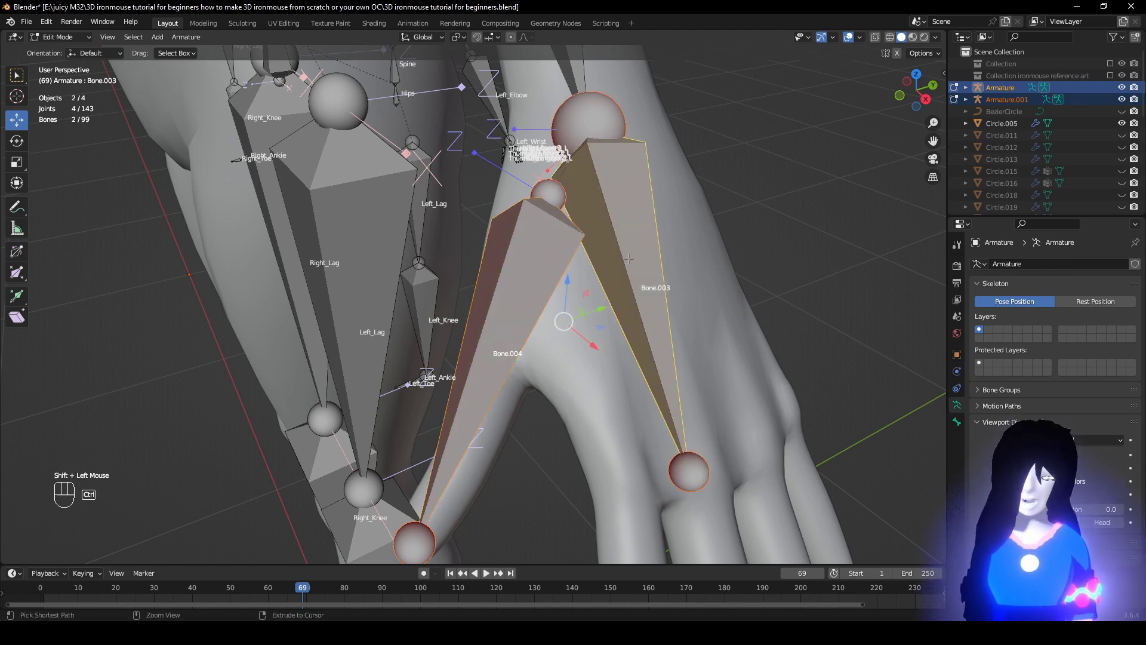
{"action": "left_click", "coordinate": [624, 263]}
{"action": "scroll", "coordinate": [574, 305], "scroll_direction": "down", "scroll_amount": 2}
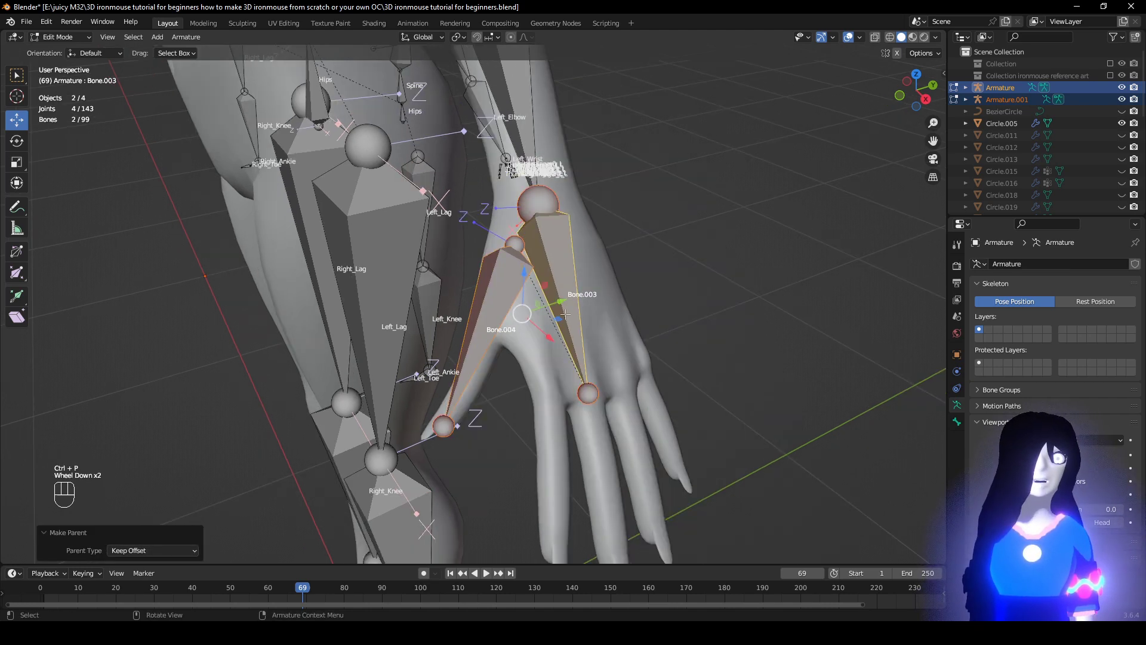
{"action": "middle_click_drag", "start_coordinate": [567, 307], "coordinate": [597, 320]}
In the front view, select all bones except Bone.001 to Bone.004 of the left arm and hide them.
{"action": "scroll", "coordinate": [248, 345], "scroll_direction": "down", "scroll_amount": 2}
{"action": "scroll", "coordinate": [247, 346], "scroll_direction": "down", "scroll_amount": 2}
{"action": "middle_click_drag", "start_coordinate": [248, 345], "coordinate": [333, 338]}
{"action": "scroll", "coordinate": [315, 337], "scroll_direction": "down", "scroll_amount": 3}
{"action": "left_click_drag", "start_coordinate": [172, 167], "coordinate": [467, 441]}
{"action": "scroll", "coordinate": [418, 364], "scroll_direction": "up", "scroll_amount": 2}
{"action": "scroll", "coordinate": [323, 212], "scroll_direction": "down", "scroll_amount": 1}
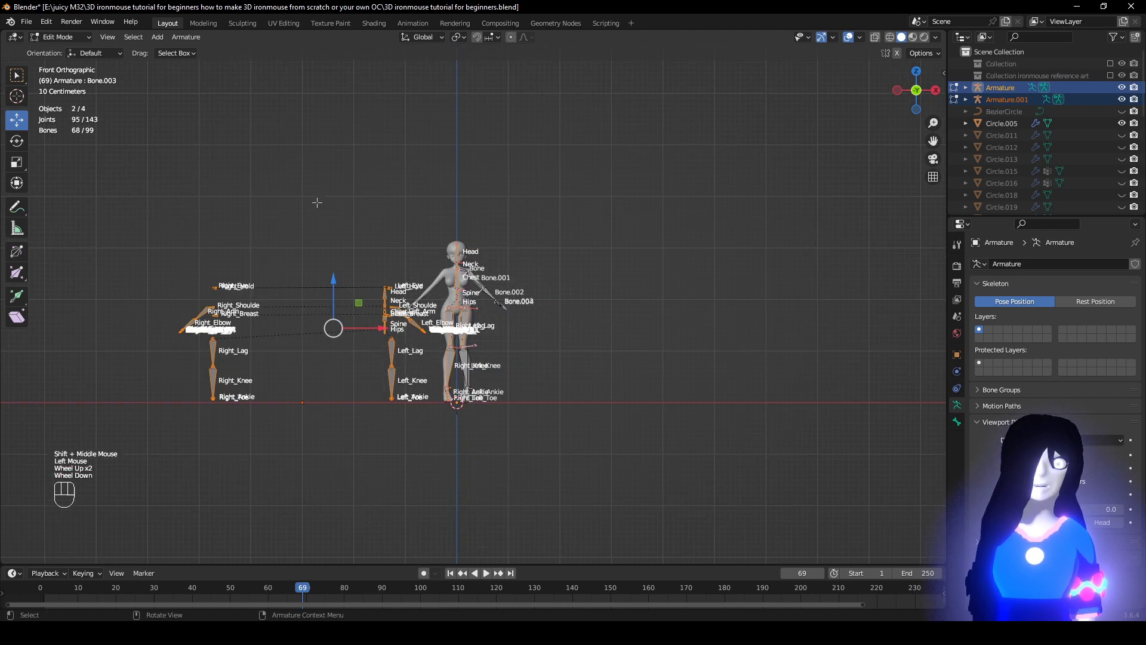
{"action": "left_click_drag", "start_coordinate": [221, 275], "coordinate": [470, 459], "text": "shift"}
{"action": "scroll", "coordinate": [536, 428], "scroll_direction": "up", "scroll_amount": 3}
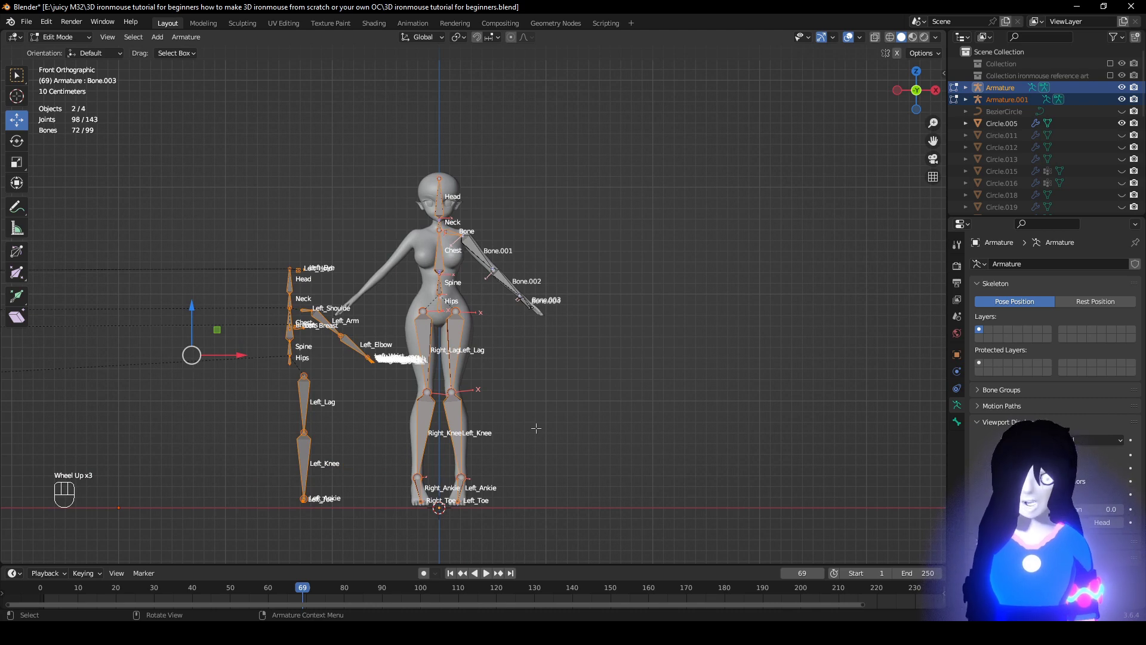
{"action": "key", "text": "h"}
{"action": "middle_click_drag", "start_coordinate": [287, 387], "coordinate": [495, 369]}
{"action": "scroll", "coordinate": [495, 370], "scroll_direction": "up", "scroll_amount": 1}
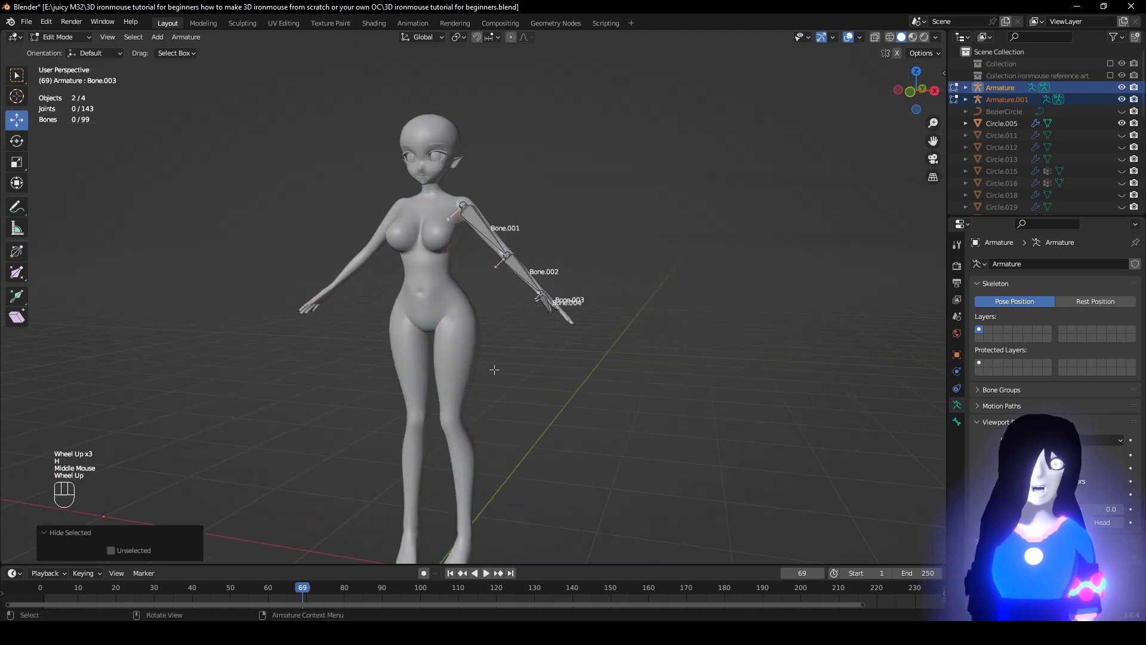
Try revealing the hidden bones and undo the reveal.
{"action": "middle_click_drag", "start_coordinate": [575, 358], "coordinate": [529, 381]}
{"action": "scroll", "coordinate": [484, 396], "scroll_direction": "up", "scroll_amount": 2}
{"action": "key", "text": "alt+h"}
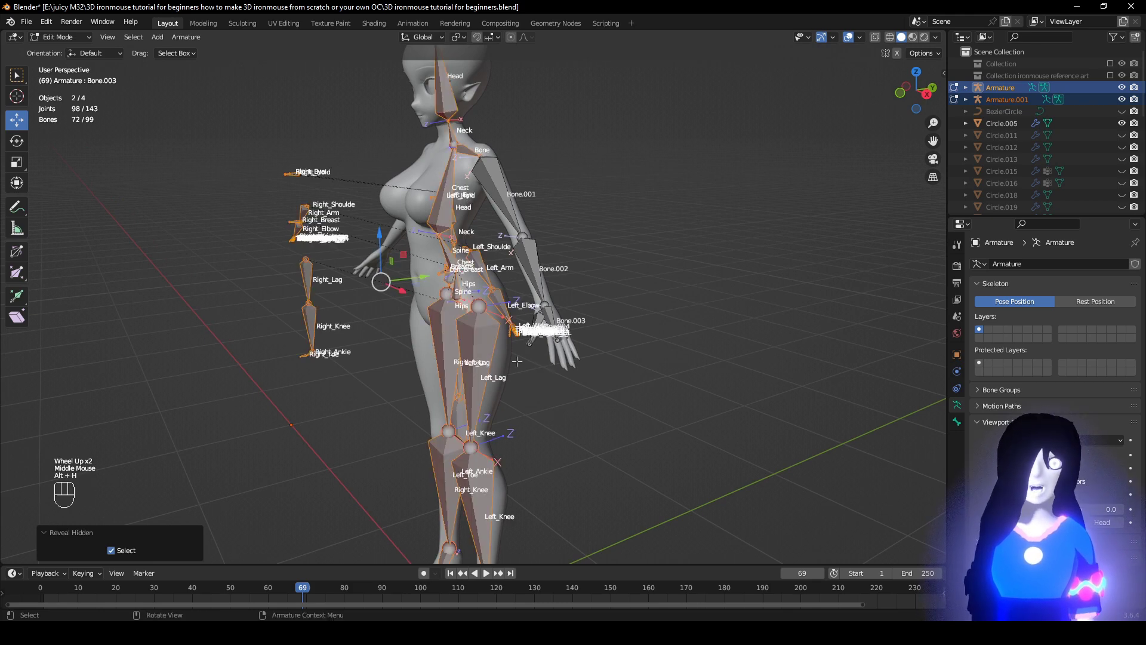
{"action": "scroll", "coordinate": [448, 361], "scroll_direction": "down", "scroll_amount": 2}
{"action": "middle_click_drag", "start_coordinate": [443, 362], "coordinate": [488, 365]}
{"action": "key", "text": "ctrl+z"}
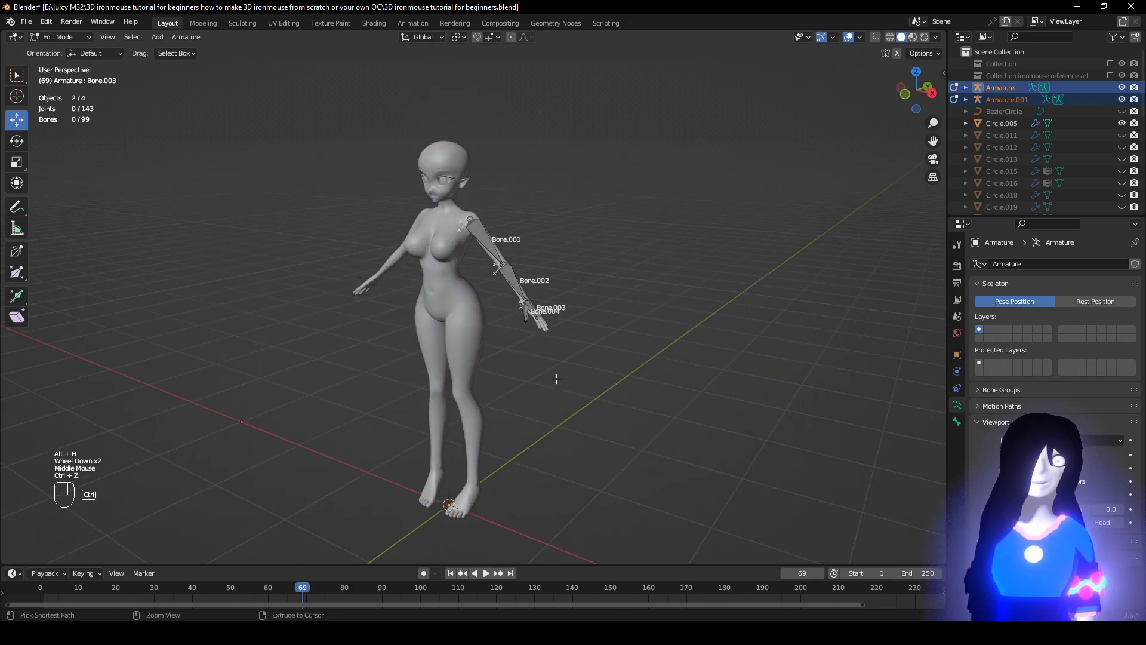
Duplicate the thumb bone and place the copy over the fingers of the left hand.
{"action": "scroll", "coordinate": [606, 334], "scroll_direction": "up", "scroll_amount": 2}
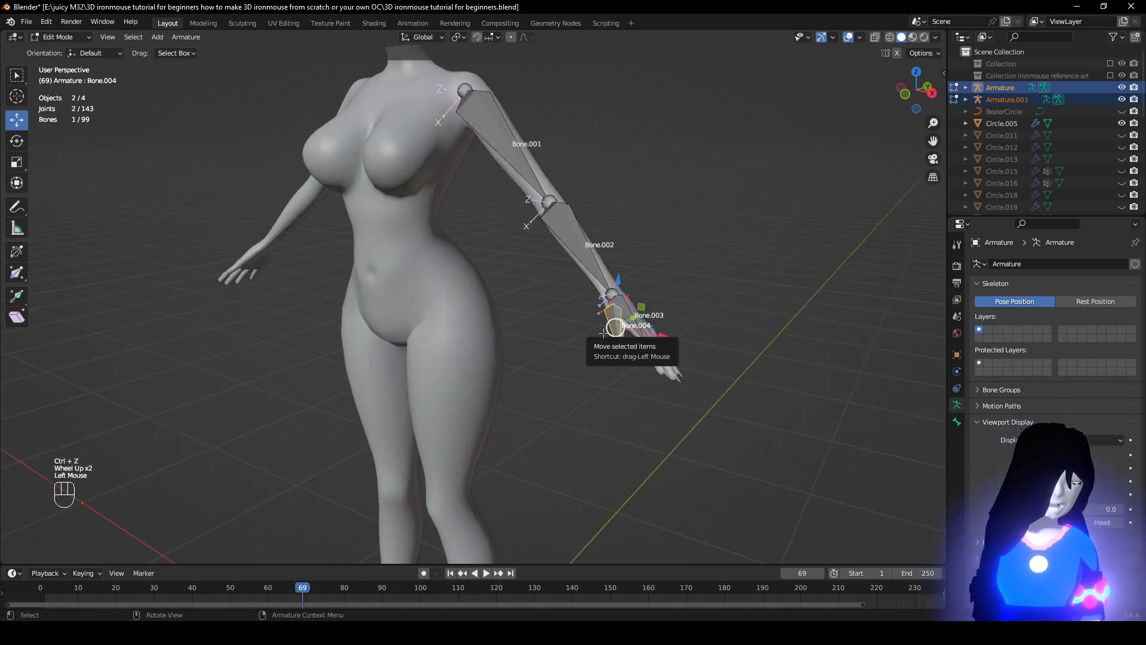
{"action": "key", "text": "KP_Decimal"}
{"action": "scroll", "coordinate": [604, 334], "scroll_direction": "down", "scroll_amount": 2}
{"action": "middle_click_drag", "start_coordinate": [604, 333], "coordinate": [509, 274]}
{"action": "middle_click_drag", "start_coordinate": [558, 328], "coordinate": [550, 282], "text": "shift"}
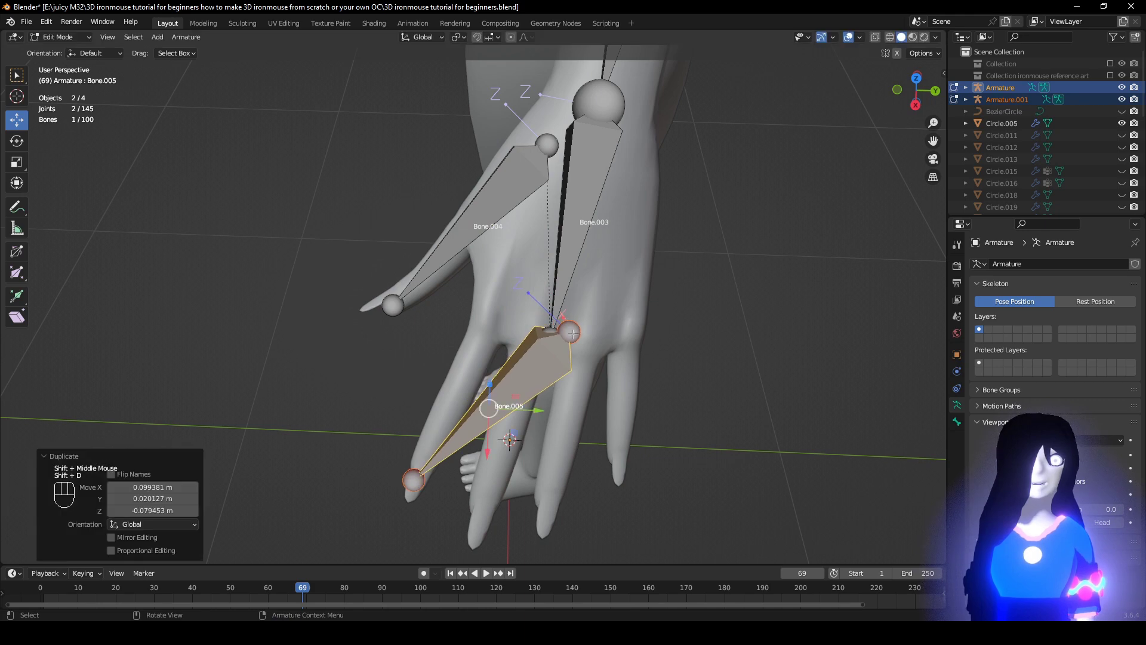
Move the new finger bone's base joint to the index finger's knuckle.
{"action": "left_click", "coordinate": [566, 327]}
{"action": "key", "text": "g"}
{"action": "left_click", "coordinate": [507, 331]}
{"action": "middle_click_drag", "start_coordinate": [507, 332], "coordinate": [489, 288], "text": "shift"}
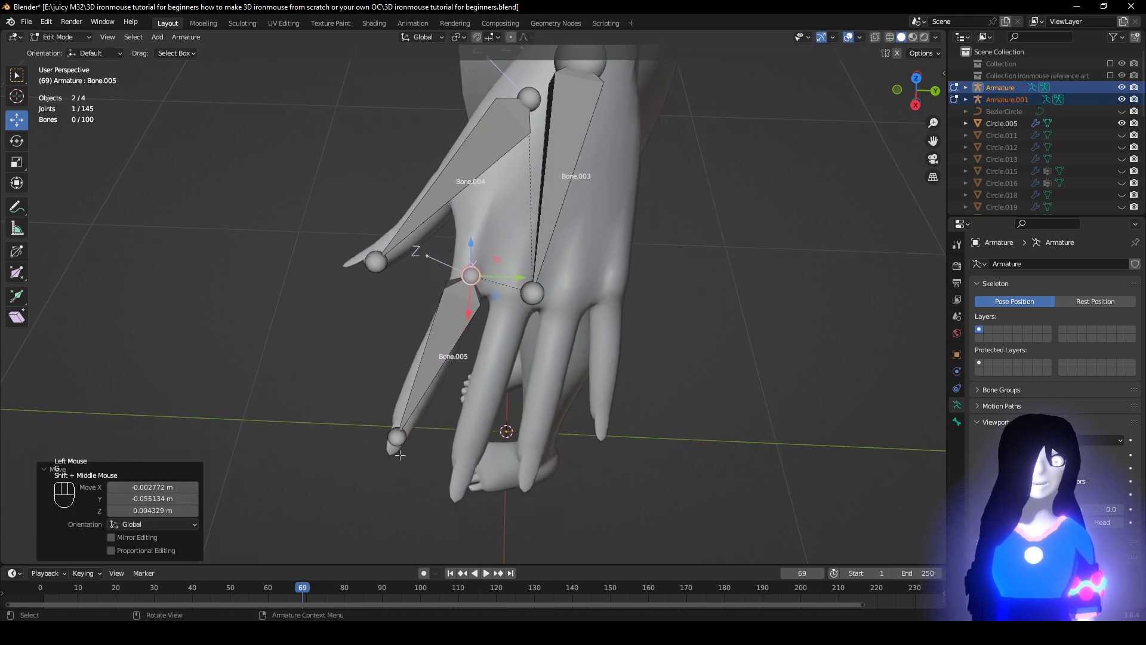
Adjust the index finger bone's tip joint in a side view to sit inside the fingertip.
{"action": "left_click", "coordinate": [396, 437]}
{"action": "middle_click_drag", "start_coordinate": [555, 481], "coordinate": [633, 469]}
{"action": "key", "text": "KP_Decimal"}
{"action": "scroll", "coordinate": [633, 468], "scroll_direction": "up", "scroll_amount": 1}
{"action": "scroll", "coordinate": [647, 406], "scroll_direction": "down", "scroll_amount": 4}
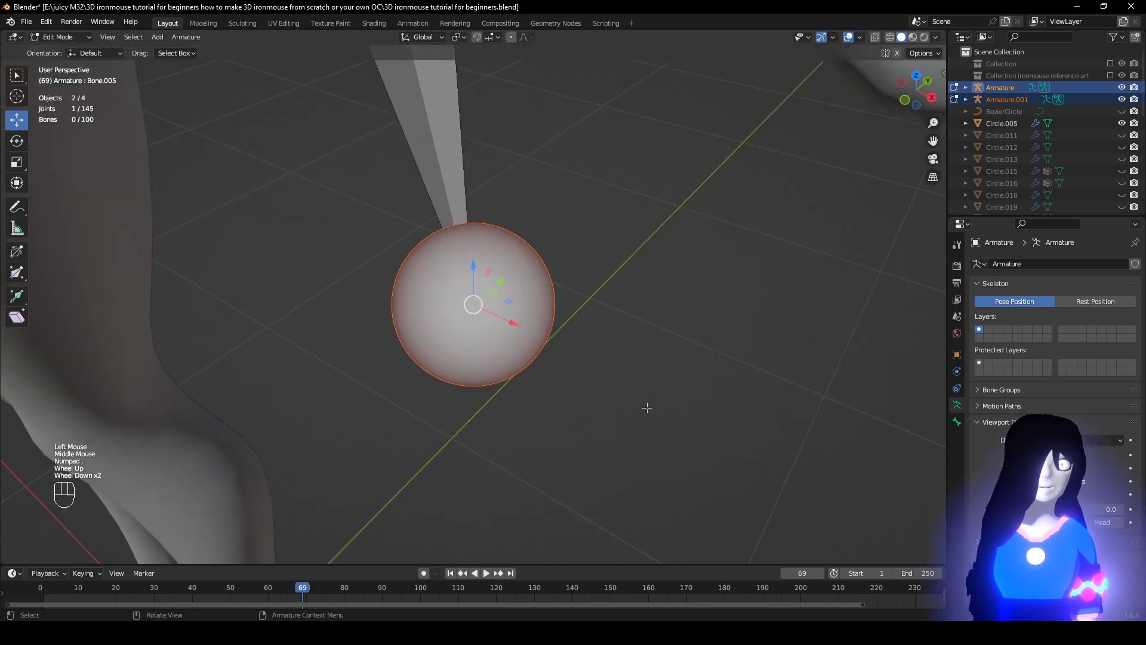
{"action": "middle_click_drag", "start_coordinate": [647, 407], "coordinate": [711, 335]}
{"action": "middle_click_drag", "start_coordinate": [611, 324], "coordinate": [606, 477], "text": "shift"}
{"action": "key", "text": "g"}
{"action": "left_click", "coordinate": [627, 333]}
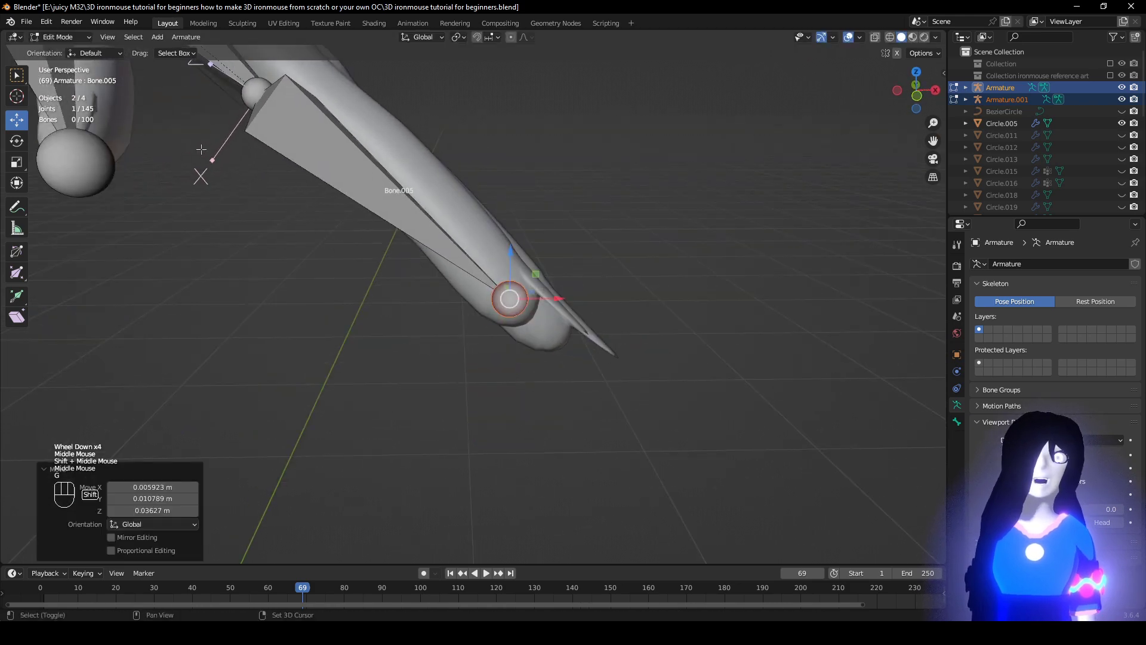
Reposition the index finger bone's base joint in the side view to fit inside the knuckle.
{"action": "middle_click_drag", "start_coordinate": [627, 332], "coordinate": [737, 530], "text": "shift"}
{"action": "left_click", "coordinate": [348, 272]}
{"action": "key", "text": "g"}
{"action": "left_click", "coordinate": [366, 232]}
{"action": "scroll", "coordinate": [366, 232], "scroll_direction": "down", "scroll_amount": 2}
{"action": "scroll", "coordinate": [426, 303], "scroll_direction": "up", "scroll_amount": 1}
{"action": "middle_click_drag", "start_coordinate": [366, 232], "coordinate": [360, 388], "text": "shift"}
Fine-tune the thumb bone's base joint beside the wrist, checking its placement from several angles.
{"action": "left_click", "coordinate": [360, 160]}
{"action": "middle_click_drag", "start_coordinate": [359, 160], "coordinate": [325, 284]}
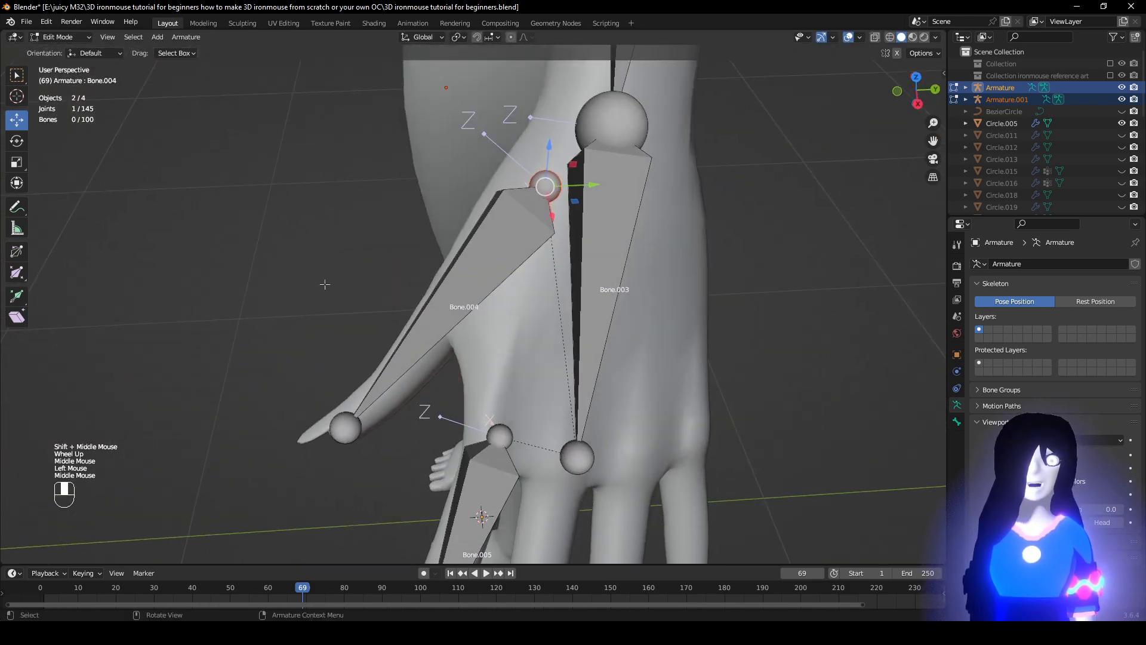
{"action": "key", "text": "g"}
{"action": "right_click", "coordinate": [529, 360]}
{"action": "middle_click_drag", "start_coordinate": [568, 323], "coordinate": [525, 348], "text": "shift"}
{"action": "key", "text": "g"}
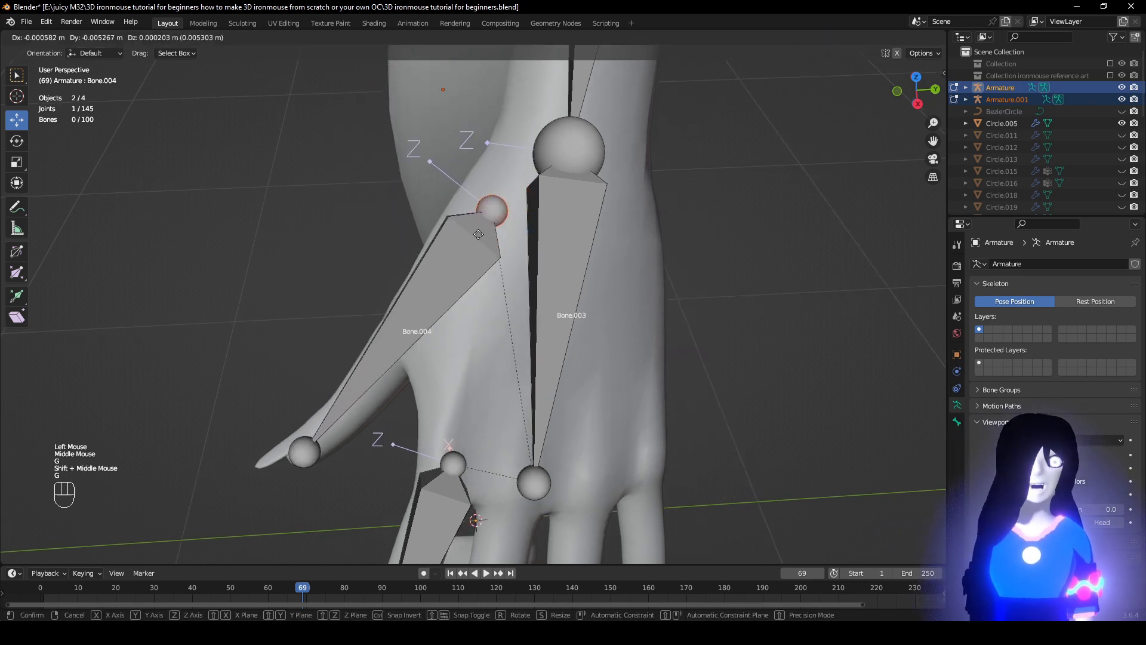
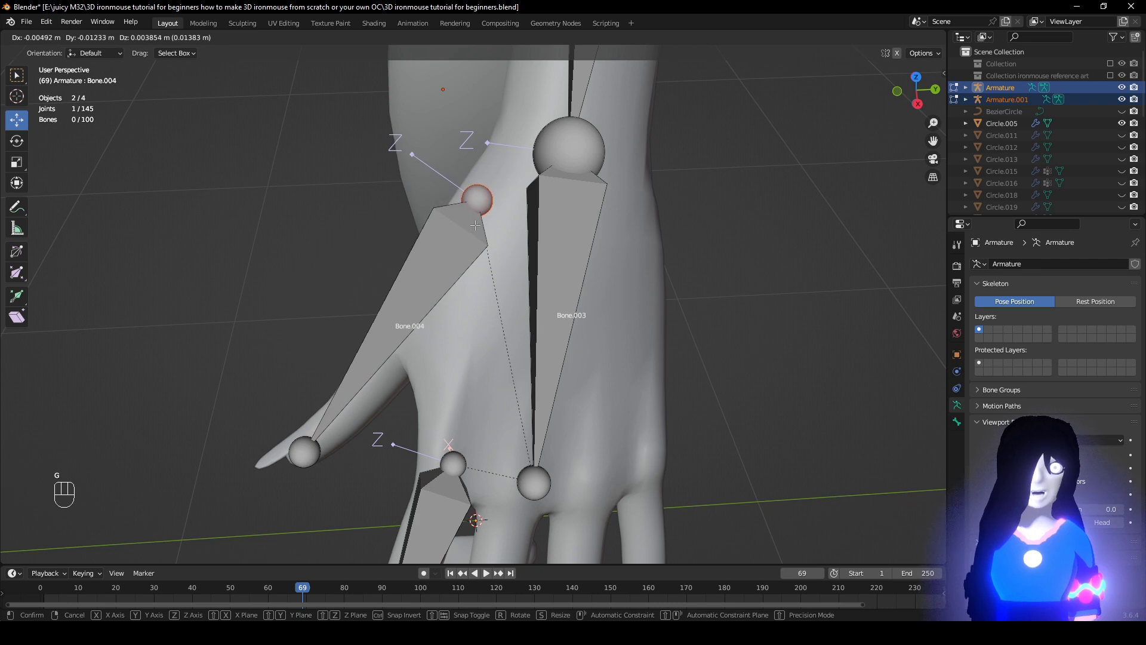
{"action": "left_click", "coordinate": [507, 235]}
{"action": "middle_click_drag", "start_coordinate": [506, 235], "coordinate": [503, 232]}
{"action": "key", "text": "g"}
{"action": "right_click", "coordinate": [608, 221]}
{"action": "middle_click_drag", "start_coordinate": [587, 240], "coordinate": [563, 249]}
{"action": "key", "text": "g"}
{"action": "left_click", "coordinate": [573, 242]}
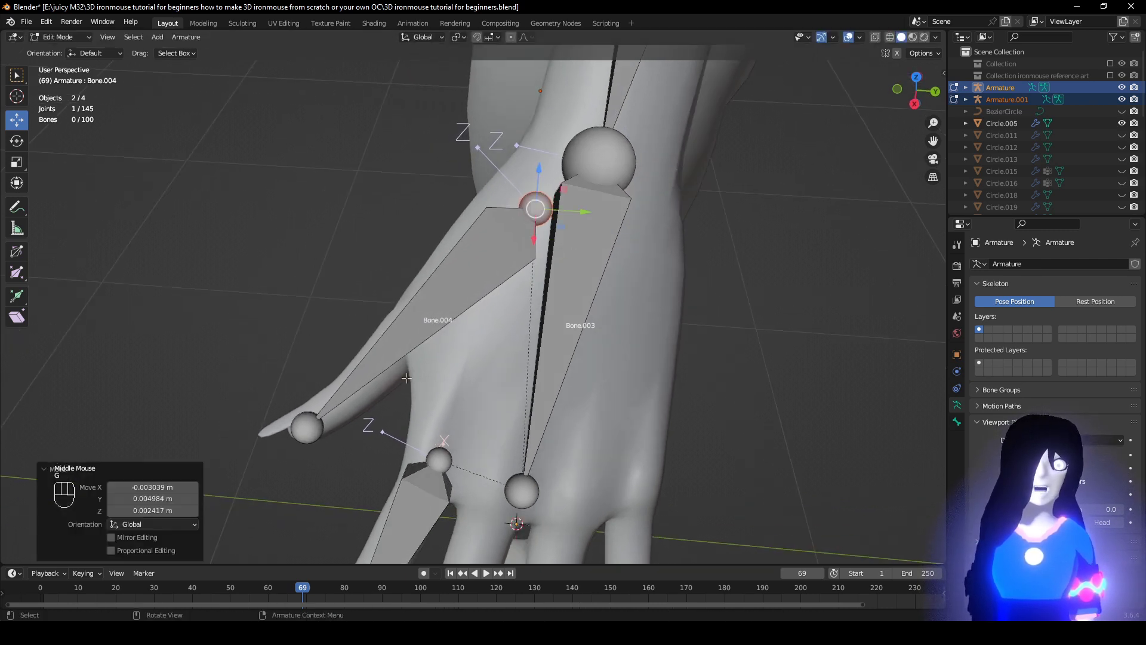
Reposition the index finger bone's joints so that the bone runs through the middle of the finger.
{"action": "middle_click_drag", "start_coordinate": [335, 430], "coordinate": [533, 443]}
{"action": "middle_click_drag", "start_coordinate": [578, 528], "coordinate": [584, 439], "text": "shift"}
{"action": "left_click", "coordinate": [597, 481]}
{"action": "middle_click_drag", "start_coordinate": [597, 482], "coordinate": [412, 171]}
{"action": "key", "text": "g"}
{"action": "left_click", "coordinate": [626, 455]}
{"action": "middle_click_drag", "start_coordinate": [573, 96], "coordinate": [481, 296]}
{"action": "left_click", "coordinate": [423, 323]}
{"action": "key", "text": "g"}
{"action": "middle_click_drag", "start_coordinate": [504, 339], "coordinate": [663, 355]}
{"action": "left_click", "coordinate": [469, 334]}
{"action": "key", "text": "g"}
{"action": "left_click", "coordinate": [633, 355]}
Try rotating the index finger bone and undo the rotation.
{"action": "key", "text": "r"}
{"action": "right_click", "coordinate": [554, 417]}
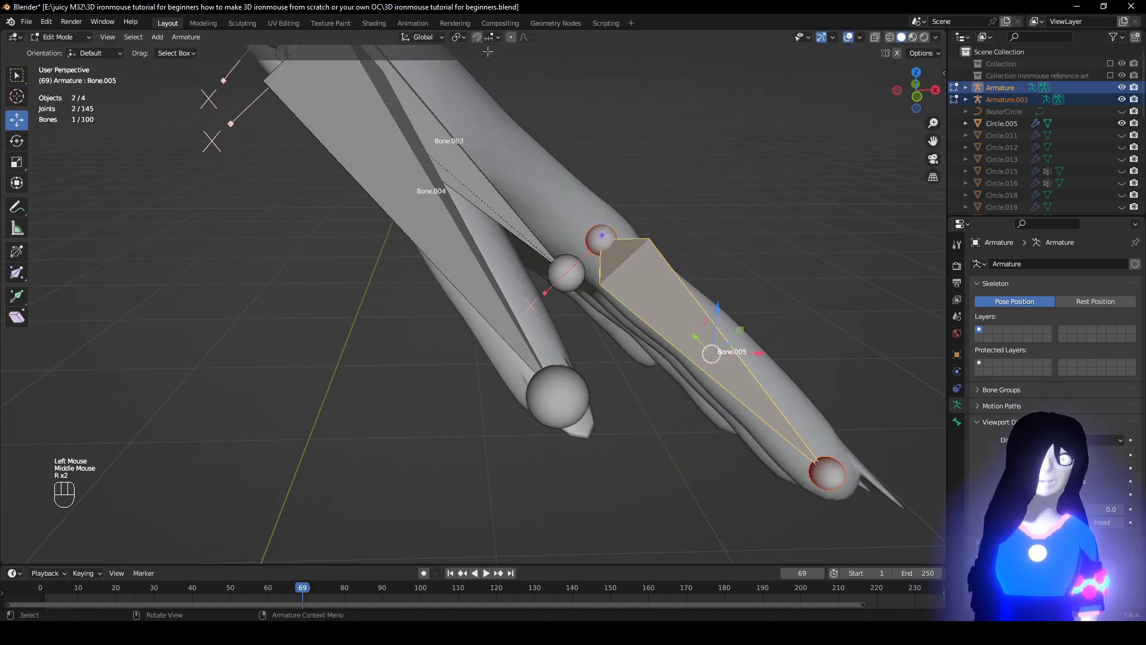
{"action": "left_click", "coordinate": [475, 76]}
{"action": "key", "text": "r"}
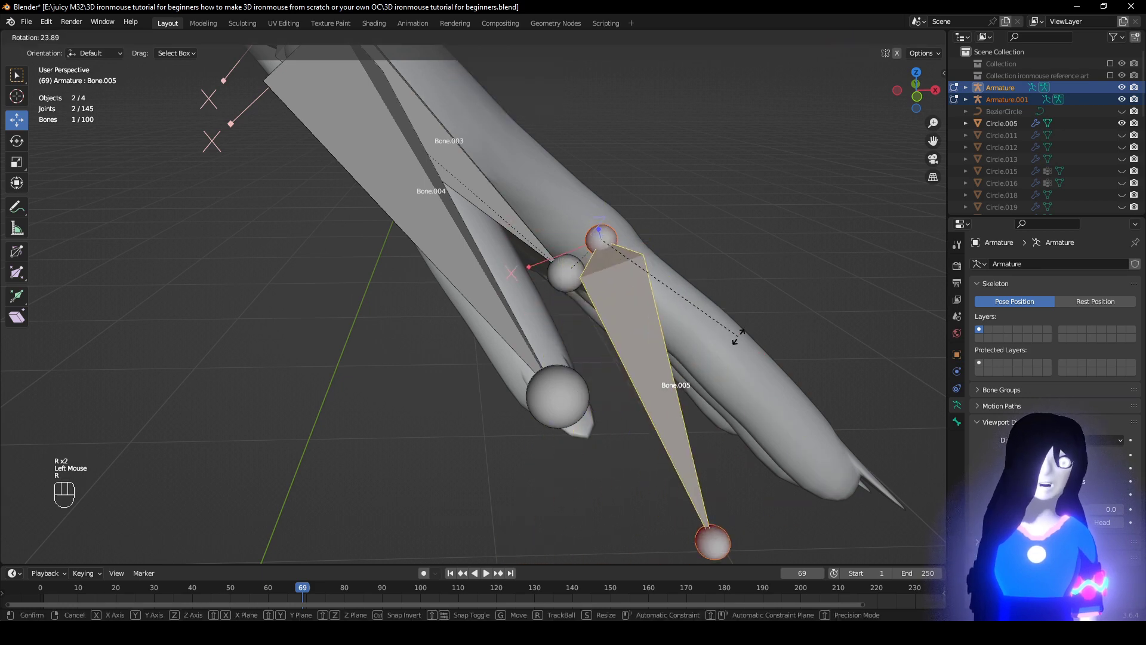
{"action": "left_click", "coordinate": [588, 332]}
{"action": "middle_click_drag", "start_coordinate": [591, 329], "coordinate": [631, 255]}
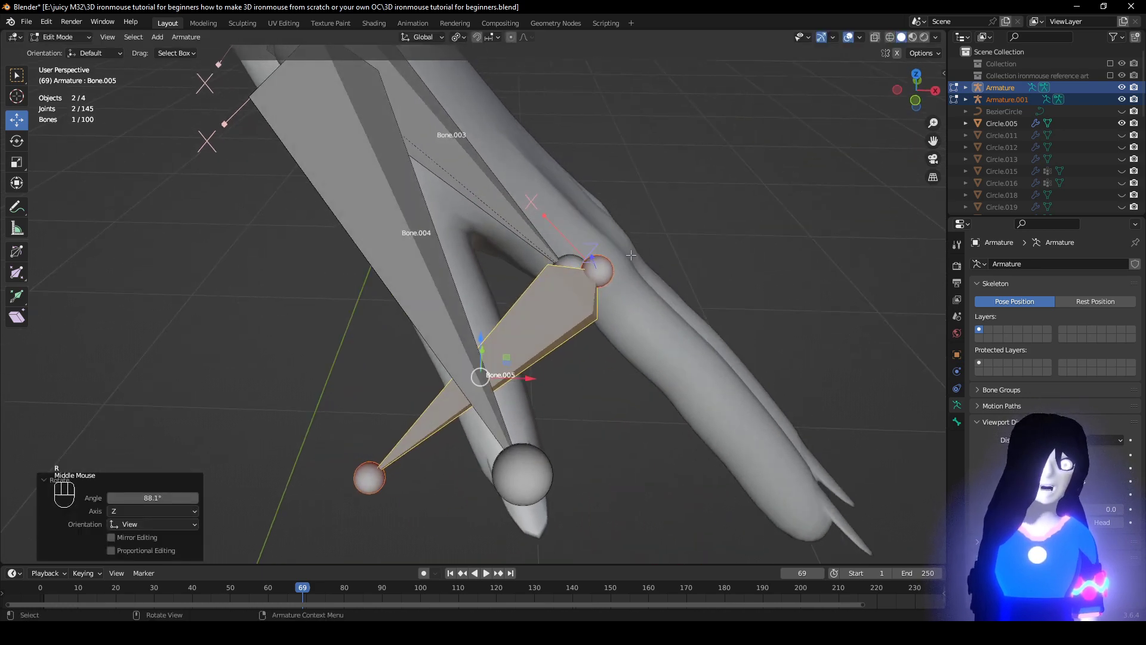
{"action": "key", "text": "ctrl+z"}
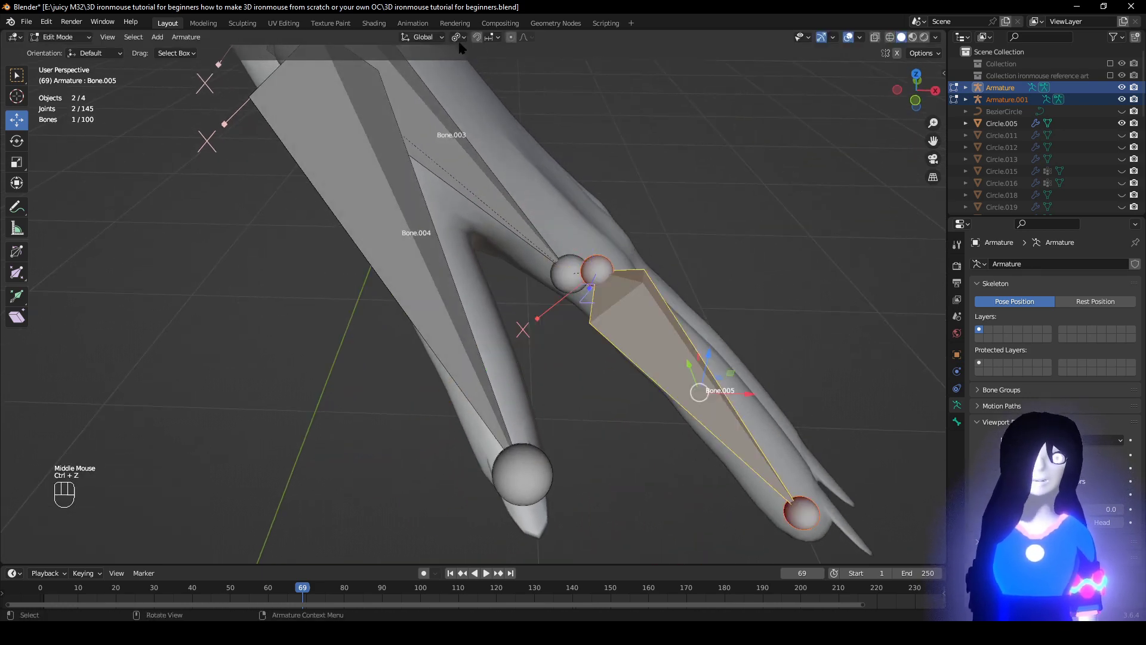
Shift the index finger bone's tip joint slightly further toward the end of the finger.
{"action": "scroll", "coordinate": [512, 138], "scroll_direction": "down", "scroll_amount": 2}
{"action": "middle_click_drag", "start_coordinate": [573, 335], "coordinate": [445, 370]}
{"action": "middle_click_drag", "start_coordinate": [454, 454], "coordinate": [657, 334], "text": "shift"}
{"action": "left_click", "coordinate": [691, 280]}
{"action": "middle_click_drag", "start_coordinate": [695, 406], "coordinate": [709, 380]}
{"action": "scroll", "coordinate": [653, 382], "scroll_direction": "up", "scroll_amount": 1, "text": "shift"}
{"action": "scroll", "coordinate": [653, 382], "scroll_direction": "up", "scroll_amount": 2}
{"action": "mouse_move", "coordinate": [709, 379]}
{"action": "middle_mouse_down", "text": "shift"}
{"action": "mouse_move", "coordinate": [653, 382]}
{"action": "mouse_move", "coordinate": [720, 373]}
{"action": "middle_mouse_up", "text": "shift"}
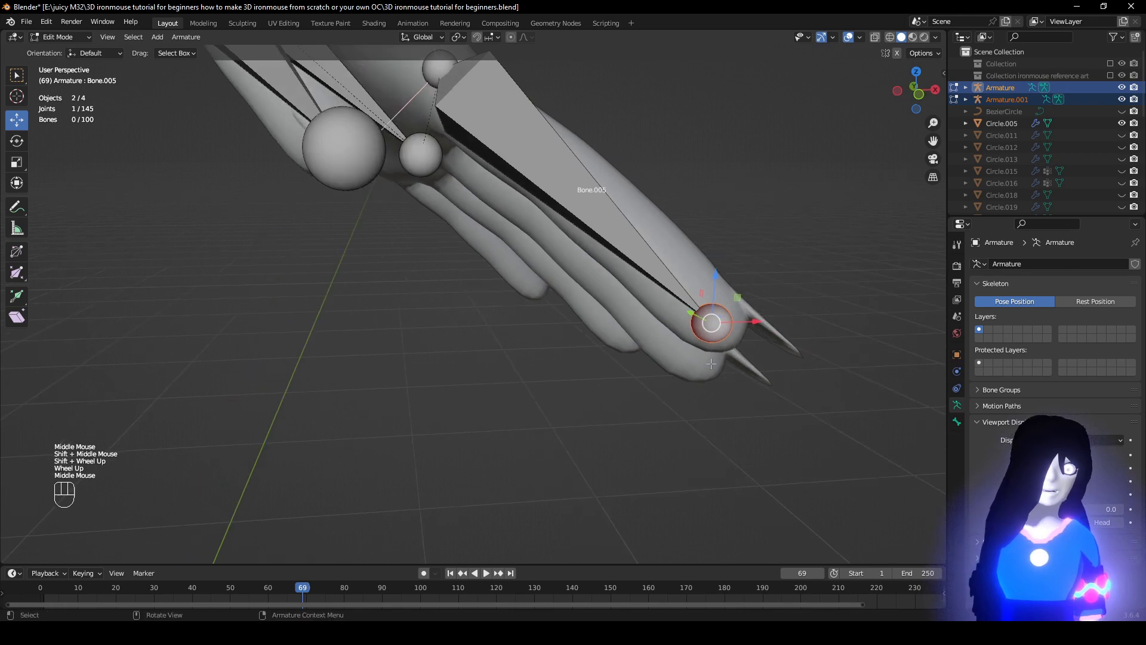
{"action": "key", "text": "g"}
{"action": "left_click", "coordinate": [739, 382]}
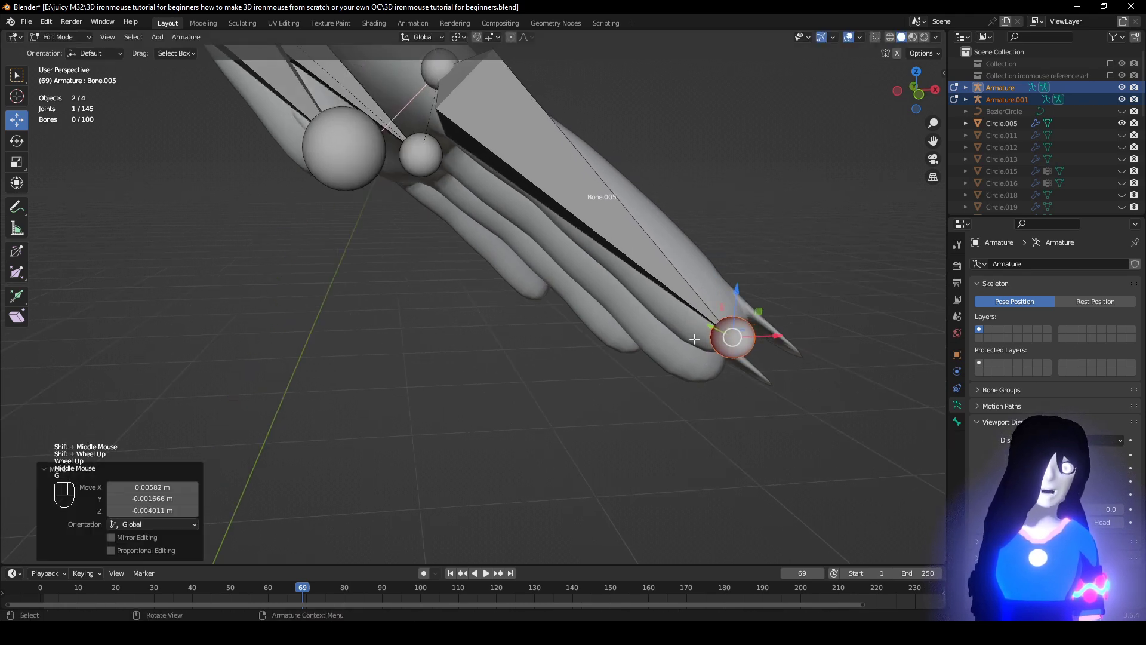
Duplicate the index finger bone and place the copy on the middle finger.
{"action": "middle_click_drag", "start_coordinate": [603, 257], "coordinate": [597, 310]}
{"action": "left_click", "coordinate": [481, 314]}
{"action": "middle_click_drag", "start_coordinate": [499, 358], "coordinate": [585, 293]}
{"action": "middle_click_drag", "start_coordinate": [597, 239], "coordinate": [534, 349]}
{"action": "middle_click_drag", "start_coordinate": [534, 349], "coordinate": [419, 362]}
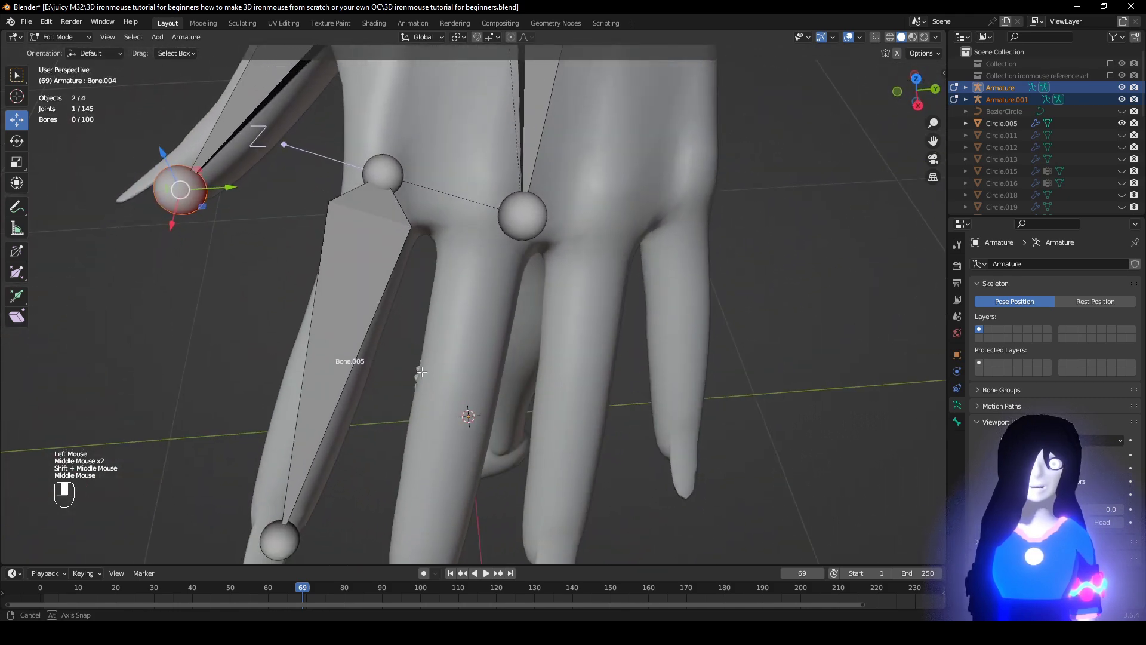
{"action": "left_click", "coordinate": [366, 299]}
{"action": "scroll", "coordinate": [432, 343], "scroll_direction": "down", "scroll_amount": 2}
{"action": "key", "text": "shift+d"}
{"action": "left_click", "coordinate": [504, 370]}
Move the middle finger bone's tip joint into the end of the middle finger, aligning it from the top and side.
{"action": "scroll", "coordinate": [397, 469], "scroll_direction": "up", "scroll_amount": 2}
{"action": "middle_click_drag", "start_coordinate": [504, 370], "coordinate": [352, 492], "text": "shift"}
{"action": "left_click", "coordinate": [360, 487]}
{"action": "scroll", "coordinate": [363, 488], "scroll_direction": "down", "scroll_amount": 1}
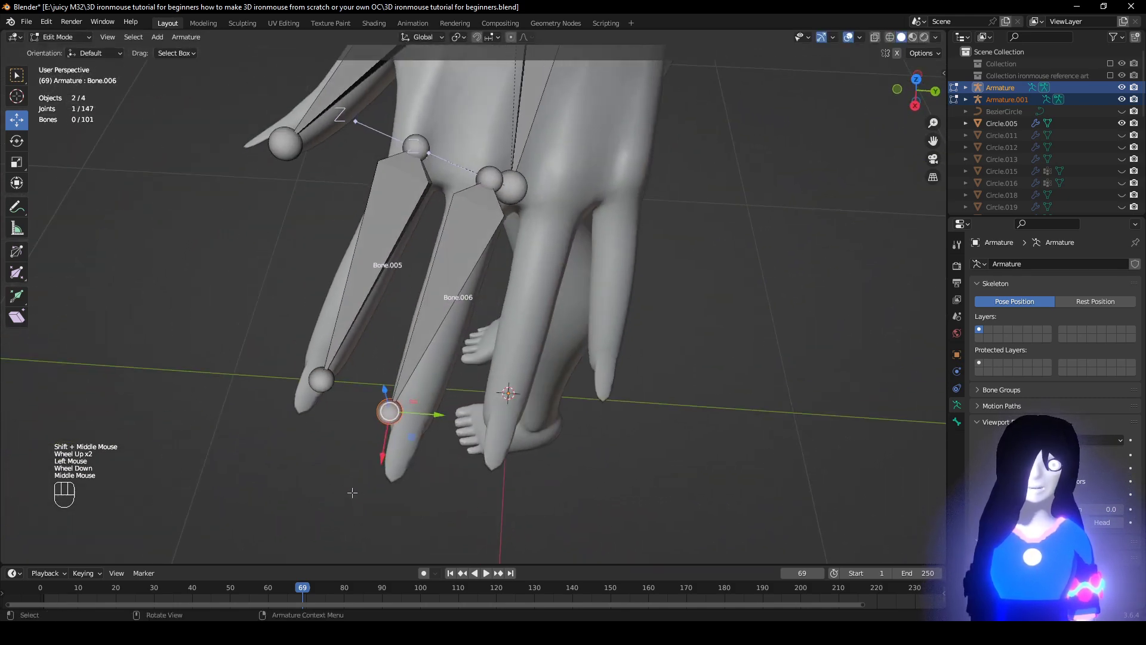
{"action": "left_click", "coordinate": [384, 494]}
{"action": "middle_click_drag", "start_coordinate": [388, 454], "coordinate": [382, 519], "text": "shift"}
{"action": "middle_click_drag", "start_coordinate": [427, 439], "coordinate": [546, 385]}
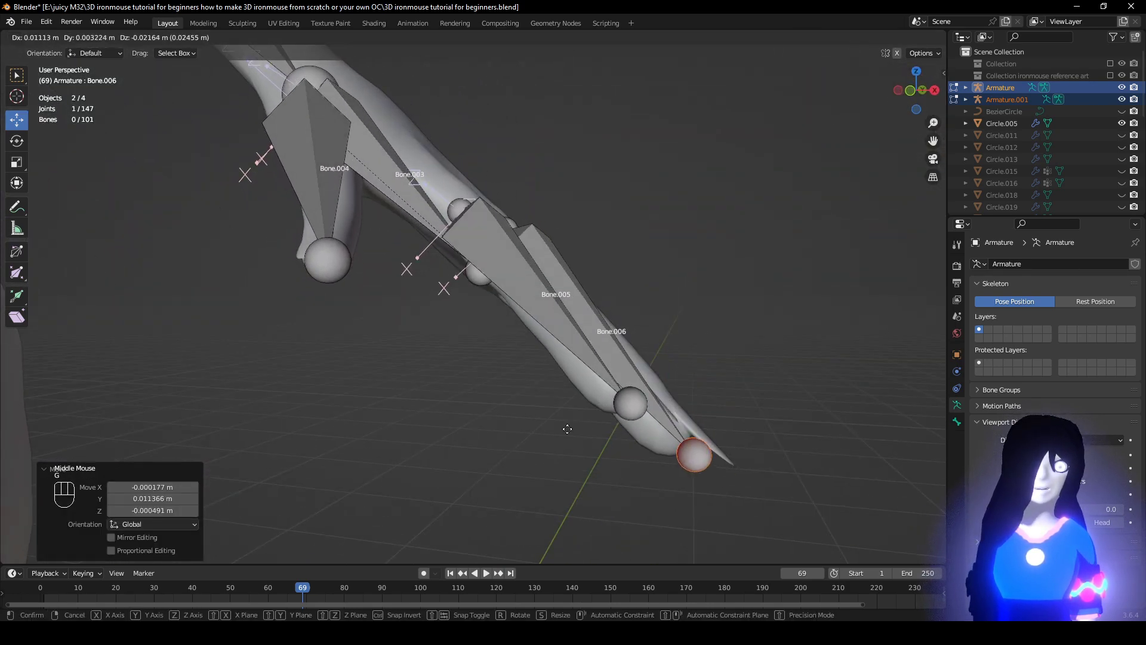
{"action": "middle_click_drag", "start_coordinate": [619, 379], "coordinate": [544, 276]}
{"action": "key", "text": "g"}
{"action": "middle_click_drag", "start_coordinate": [512, 249], "coordinate": [375, 330]}
{"action": "left_click", "coordinate": [573, 226]}
Nudge the middle finger bone's base joint into place inside its knuckle.
{"action": "scroll", "coordinate": [394, 335], "scroll_direction": "up", "scroll_amount": 2}
{"action": "left_click", "coordinate": [475, 329]}
{"action": "left_click", "coordinate": [411, 294]}
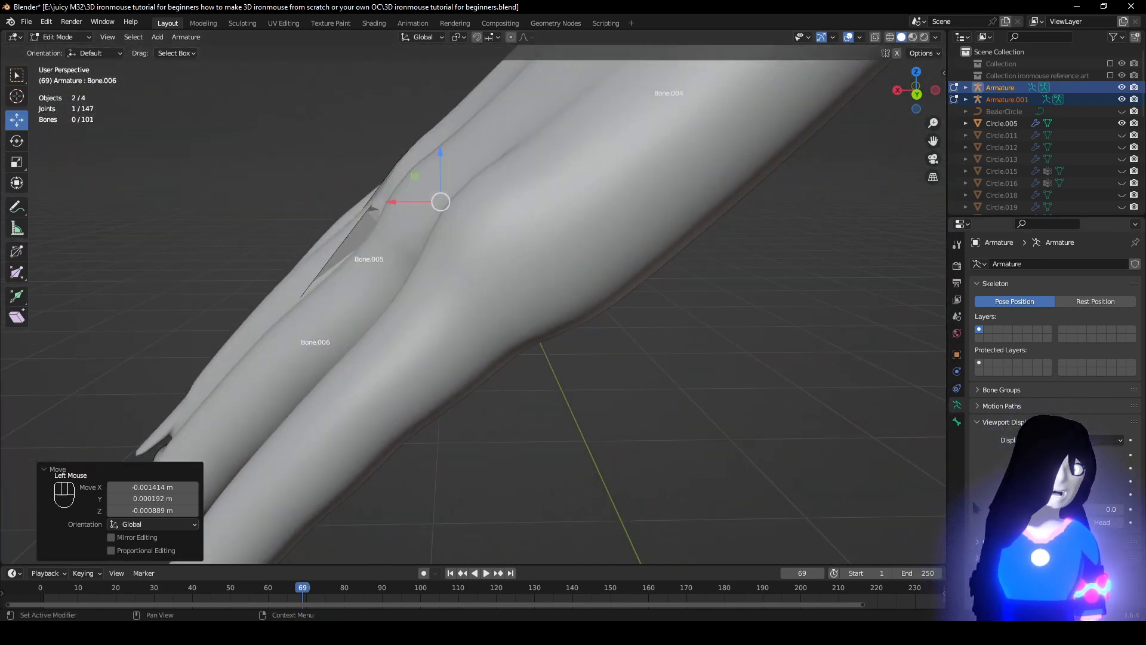
{"action": "scroll", "coordinate": [692, 468], "scroll_direction": "down", "scroll_amount": 5}
{"action": "middle_click_drag", "start_coordinate": [689, 466], "coordinate": [508, 289]}
{"action": "scroll", "coordinate": [671, 435], "scroll_direction": "down", "scroll_amount": 2}
Show the model in wireframe and shift the index finger bone's base joint slightly inside its knuckle.
{"action": "key", "text": "z"}
{"action": "middle_click_drag", "start_coordinate": [457, 238], "coordinate": [476, 236]}
{"action": "left_click", "coordinate": [472, 237]}
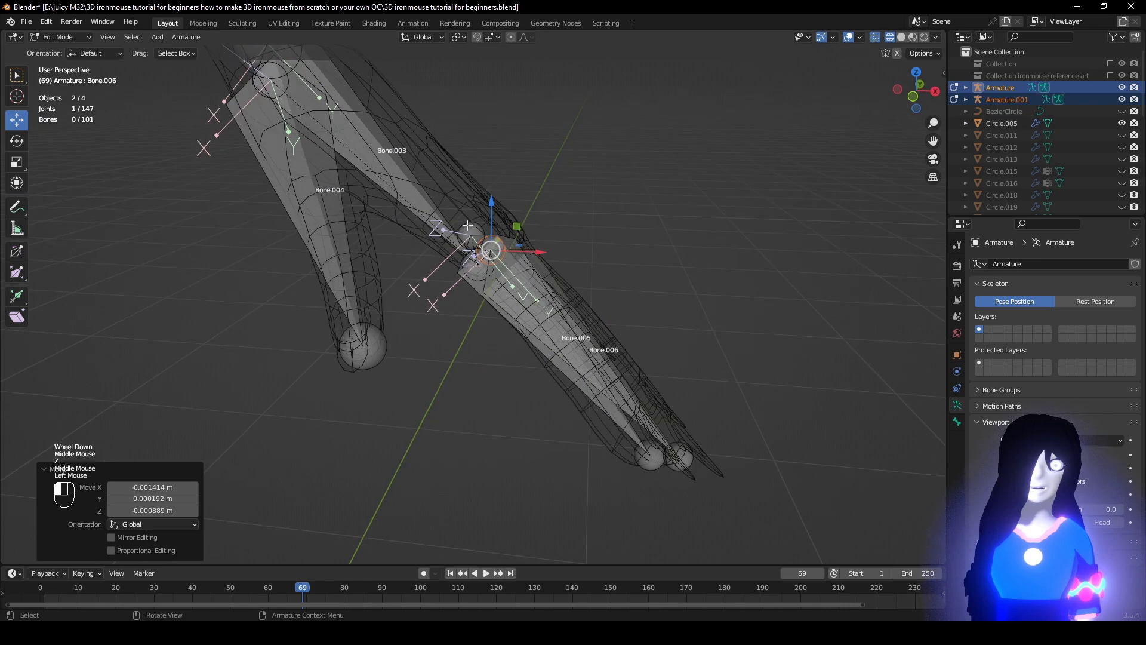
{"action": "key", "text": "z"}
{"action": "mouse_move", "coordinate": [699, 315]}
{"action": "middle_mouse_down"}
{"action": "mouse_move", "coordinate": [606, 254]}
{"action": "mouse_move", "coordinate": [614, 241]}
{"action": "mouse_move", "coordinate": [638, 258]}
{"action": "mouse_move", "coordinate": [648, 300]}
{"action": "mouse_move", "coordinate": [597, 346]}
{"action": "mouse_move", "coordinate": [510, 382]}
{"action": "middle_mouse_up"}
{"action": "left_click", "coordinate": [612, 246]}
Duplicate the middle finger bone onto the ring finger and move the copy's tip joint into the end of that finger.
{"action": "key", "text": "z"}
{"action": "middle_click_drag", "start_coordinate": [457, 343], "coordinate": [438, 337]}
{"action": "key", "text": "z"}
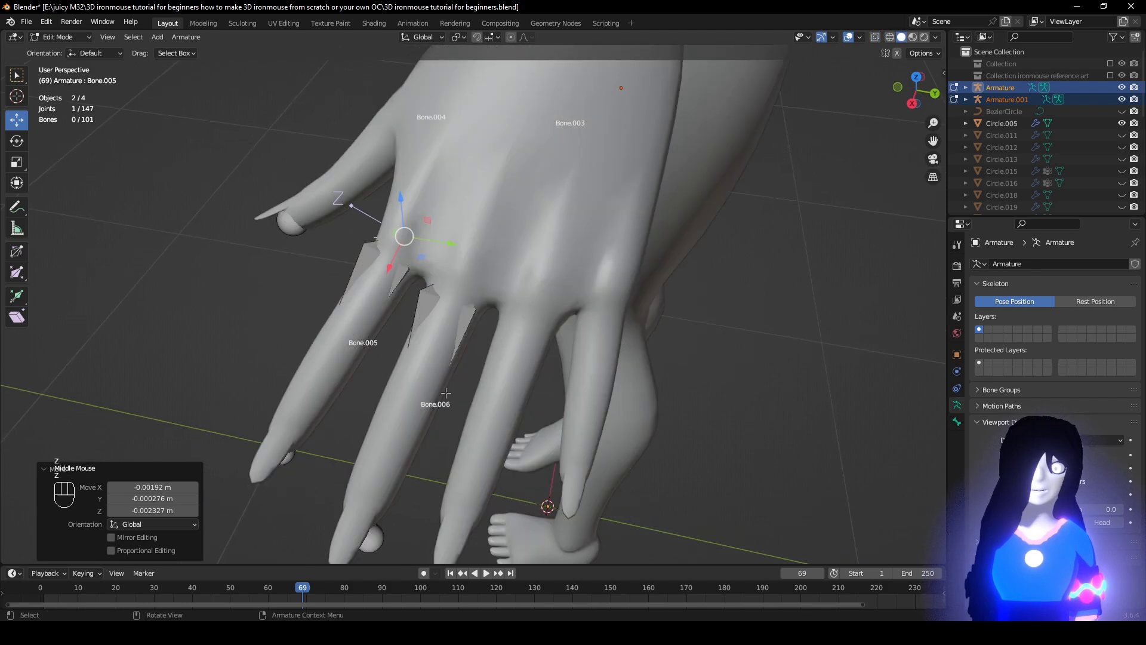
{"action": "middle_click_drag", "start_coordinate": [456, 403], "coordinate": [437, 369], "text": "shift"}
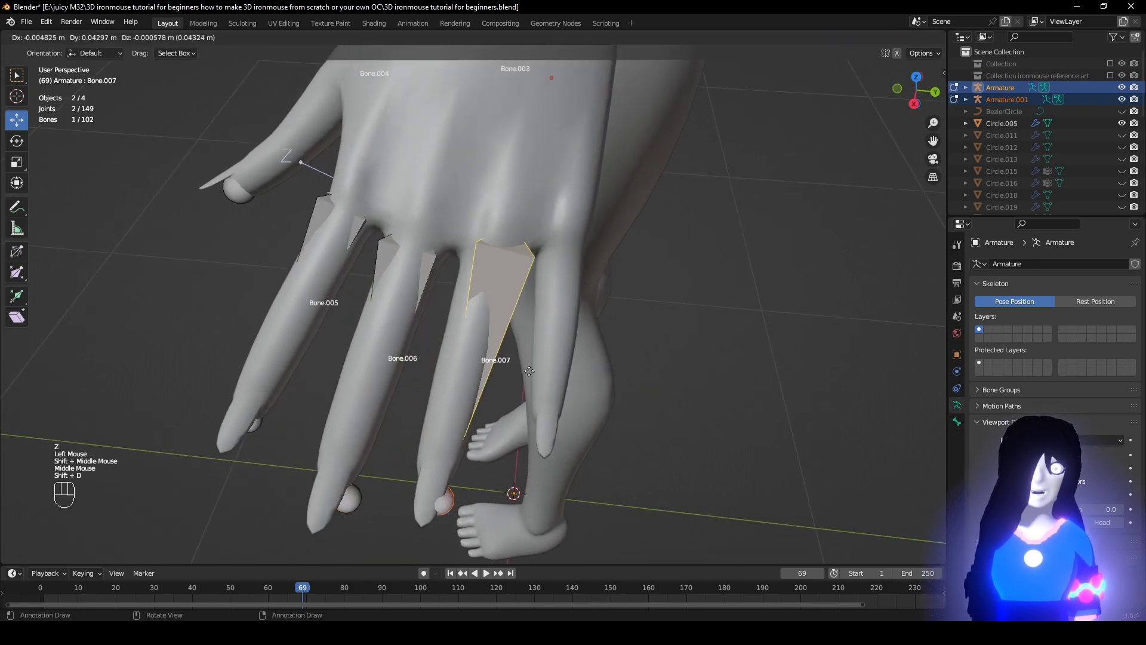
{"action": "middle_click_drag", "start_coordinate": [432, 487], "coordinate": [317, 430]}
{"action": "left_click", "coordinate": [373, 476]}
{"action": "mouse_move", "coordinate": [317, 430]}
{"action": "middle_mouse_down", "text": "shift"}
{"action": "mouse_move", "coordinate": [371, 415]}
{"action": "mouse_move", "coordinate": [364, 423]}
{"action": "mouse_move", "coordinate": [458, 453]}
{"action": "mouse_move", "coordinate": [514, 429]}
{"action": "middle_mouse_up", "text": "shift"}
{"action": "scroll", "coordinate": [371, 414], "scroll_direction": "up", "scroll_amount": 2}
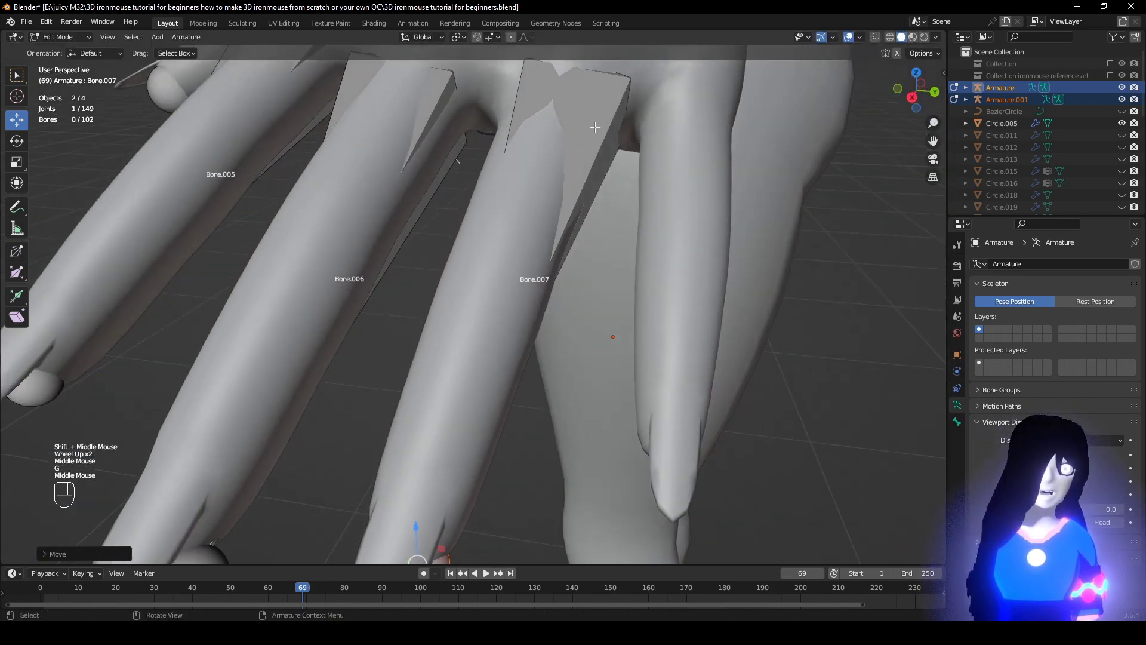
Move the ring finger bone's base joint into its knuckle, checking the fit in solid and wireframe display.
{"action": "scroll", "coordinate": [540, 239], "scroll_direction": "down", "scroll_amount": 1}
{"action": "middle_click_drag", "start_coordinate": [555, 173], "coordinate": [540, 281], "text": "shift"}
{"action": "scroll", "coordinate": [540, 280], "scroll_direction": "up", "scroll_amount": 1}
{"action": "key", "text": "z"}
{"action": "left_click", "coordinate": [719, 287]}
{"action": "middle_click_drag", "start_coordinate": [678, 338], "coordinate": [676, 357]}
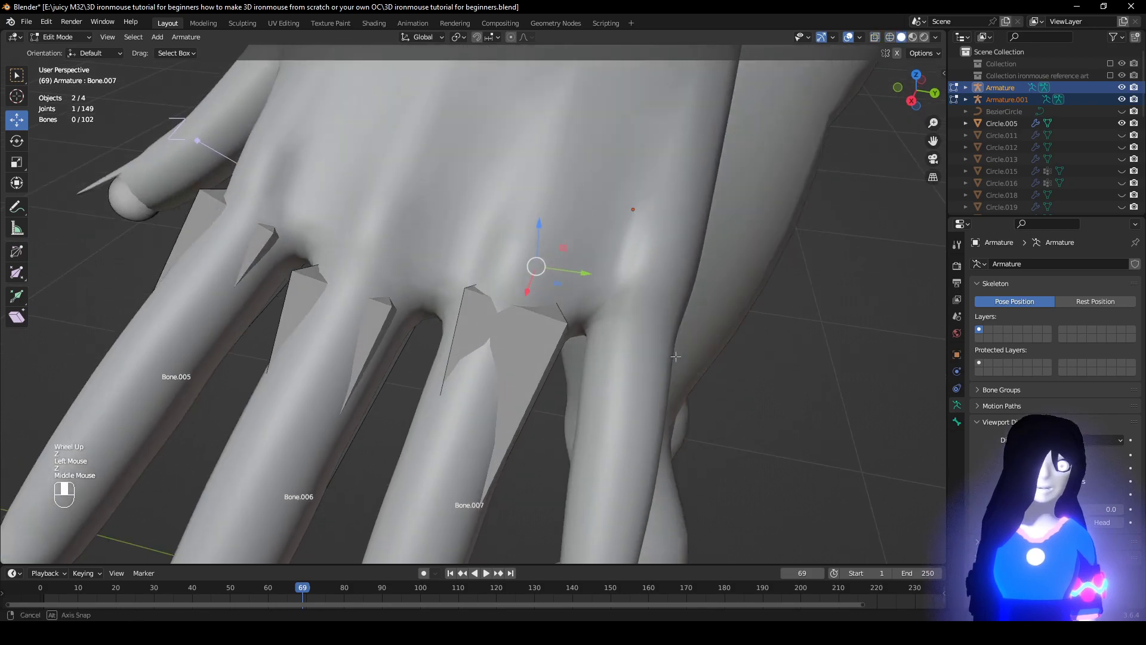
{"action": "key", "text": "z"}
{"action": "mouse_move", "coordinate": [531, 391]}
{"action": "middle_mouse_down"}
{"action": "mouse_move", "coordinate": [540, 383]}
{"action": "mouse_move", "coordinate": [546, 402]}
{"action": "middle_mouse_up"}
{"action": "scroll", "coordinate": [546, 277], "scroll_direction": "up", "scroll_amount": 1}
{"action": "middle_click_drag", "start_coordinate": [531, 279], "coordinate": [462, 356]}
{"action": "scroll", "coordinate": [462, 369], "scroll_direction": "down", "scroll_amount": 1}
{"action": "key", "text": "g"}
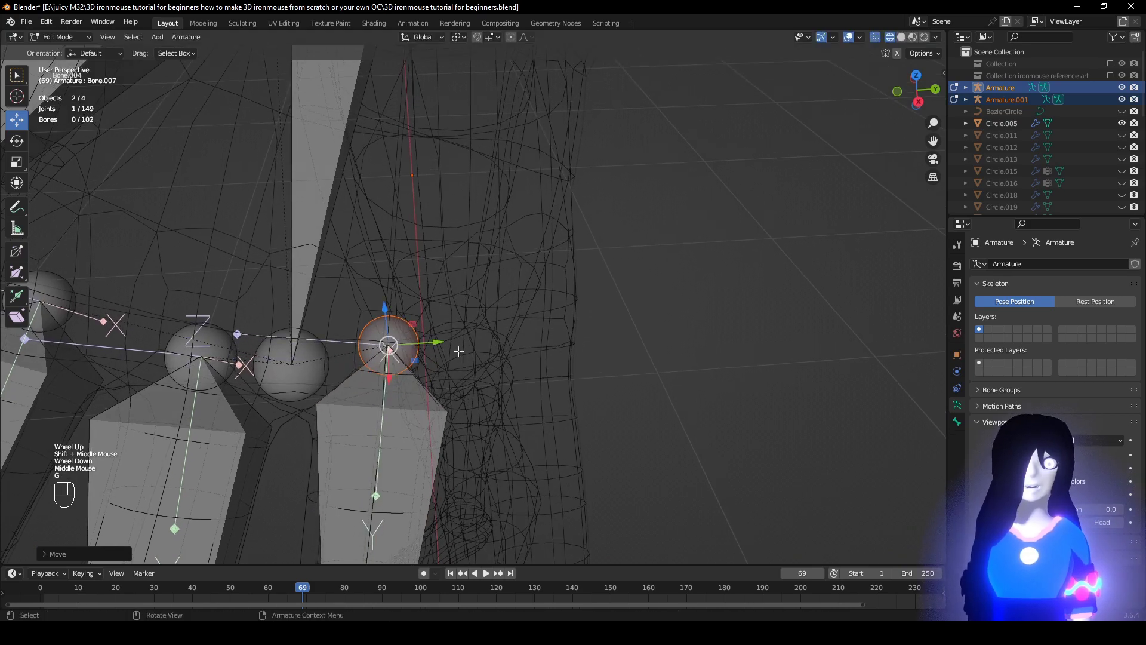
{"action": "scroll", "coordinate": [458, 351], "scroll_direction": "down", "scroll_amount": 2}
{"action": "key", "text": "z"}
{"action": "left_click", "coordinate": [560, 399]}
{"action": "middle_click_drag", "start_coordinate": [555, 356], "coordinate": [653, 353]}
Nudge the base joints of the middle and index finger bones to sit properly inside their knuckles.
{"action": "scroll", "coordinate": [650, 352], "scroll_direction": "up", "scroll_amount": 1}
{"action": "left_click", "coordinate": [437, 332]}
{"action": "middle_click_drag", "start_coordinate": [437, 332], "coordinate": [499, 362]}
{"action": "key", "text": "g"}
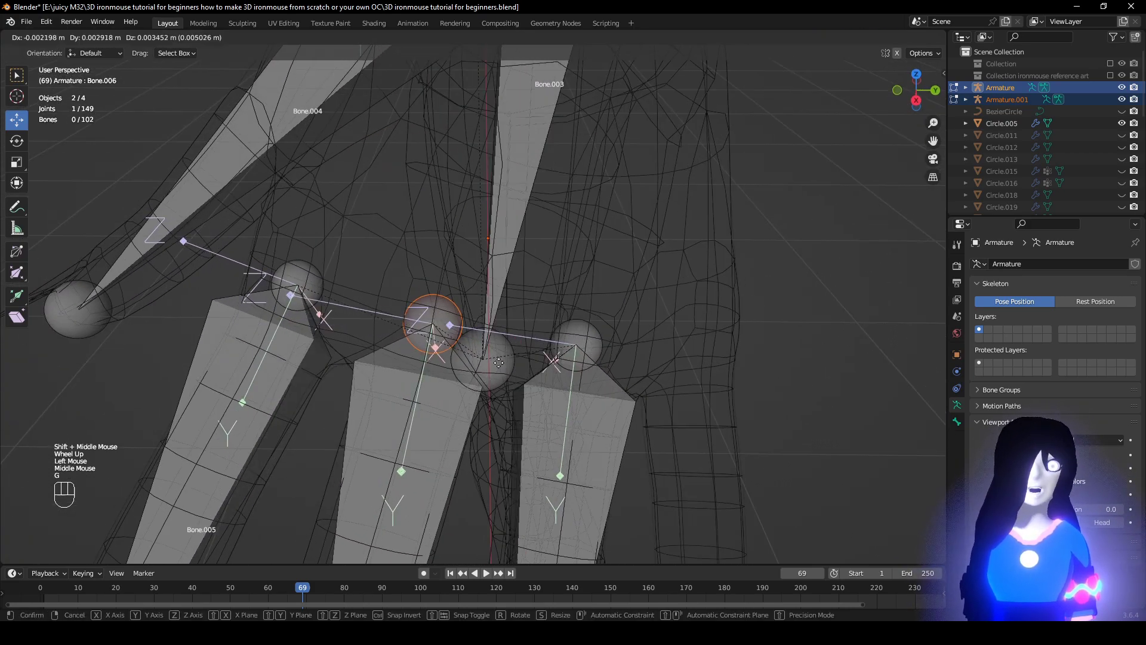
{"action": "left_click", "coordinate": [295, 280]}
{"action": "middle_click_drag", "start_coordinate": [295, 280], "coordinate": [501, 314]}
{"action": "key", "text": "g"}
{"action": "scroll", "coordinate": [389, 297], "scroll_direction": "down", "scroll_amount": 2}
{"action": "key", "text": "z"}
{"action": "left_click", "coordinate": [656, 339]}
{"action": "middle_click_drag", "start_coordinate": [450, 445], "coordinate": [439, 325], "text": "shift"}
Duplicate the ring finger bone onto the little finger and move the copy's tip joint into the end of that finger.
{"action": "left_click", "coordinate": [388, 322]}
{"action": "left_click", "coordinate": [346, 281]}
{"action": "mouse_move", "coordinate": [346, 282]}
{"action": "middle_mouse_down"}
{"action": "mouse_move", "coordinate": [566, 358]}
{"action": "mouse_move", "coordinate": [513, 397]}
{"action": "mouse_move", "coordinate": [544, 388]}
{"action": "mouse_move", "coordinate": [529, 449]}
{"action": "middle_mouse_up"}
{"action": "left_click", "coordinate": [468, 328]}
{"action": "key", "text": "z"}
{"action": "left_click", "coordinate": [487, 391]}
{"action": "left_click", "coordinate": [546, 382]}
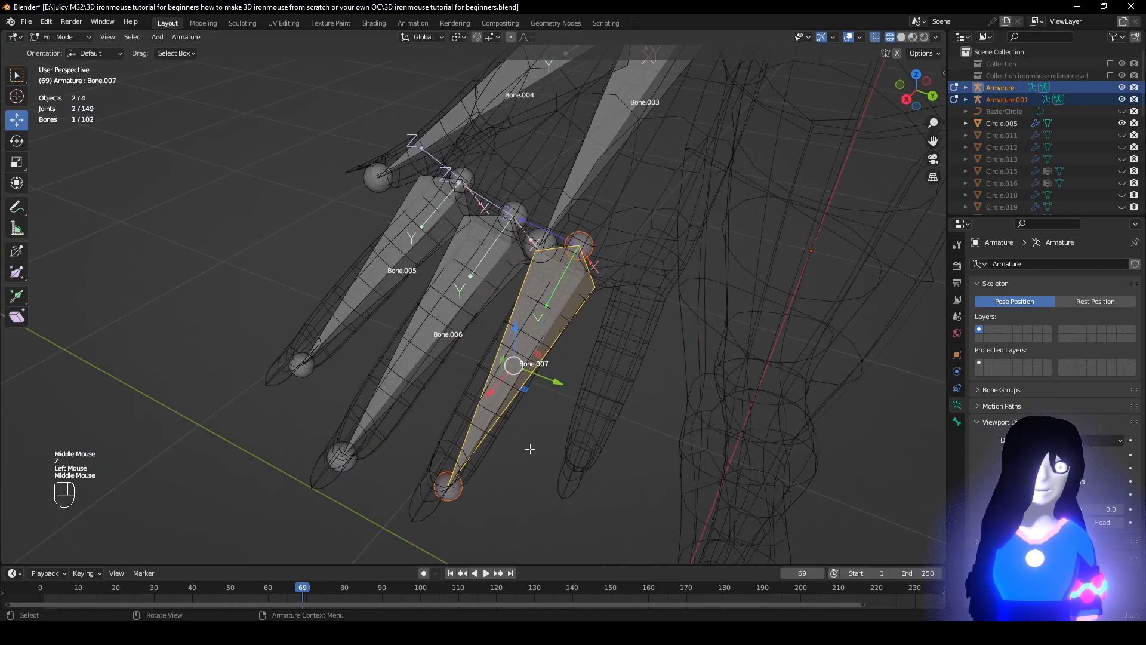
{"action": "key", "text": "shift+d"}
{"action": "left_click", "coordinate": [634, 456]}
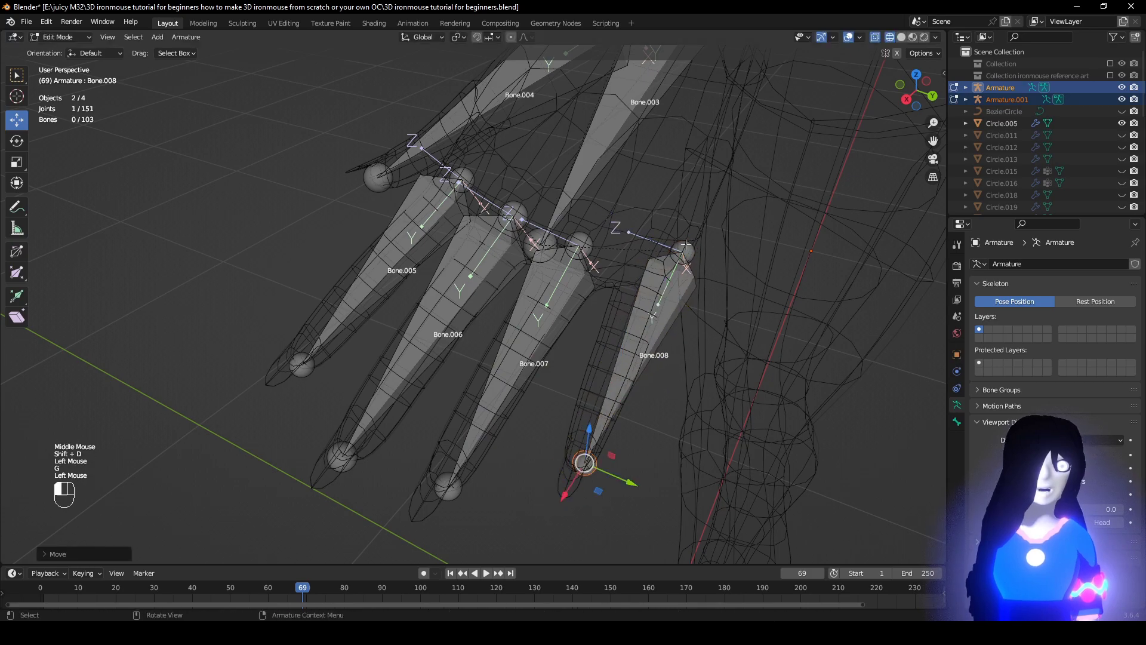
Move the little finger bone's base joint into its knuckle.
{"action": "middle_click_drag", "start_coordinate": [686, 244], "coordinate": [565, 330]}
{"action": "left_click", "coordinate": [639, 329]}
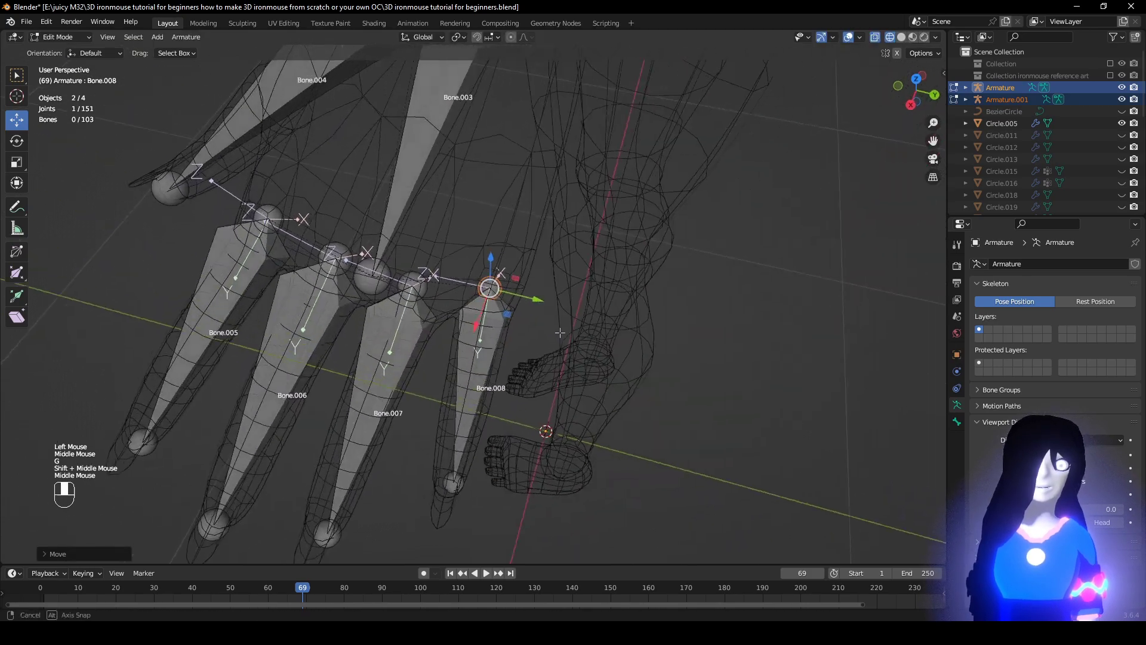
{"action": "scroll", "coordinate": [567, 330], "scroll_direction": "down", "scroll_amount": 1}
{"action": "scroll", "coordinate": [567, 330], "scroll_direction": "up", "scroll_amount": 2}
Adjust the little finger bone's tip joint inside the fingertip as seen from the side.
{"action": "left_click", "coordinate": [459, 515]}
{"action": "middle_click_drag", "start_coordinate": [472, 511], "coordinate": [430, 412]}
{"action": "key", "text": "g"}
{"action": "key", "text": "KP_Decimal"}
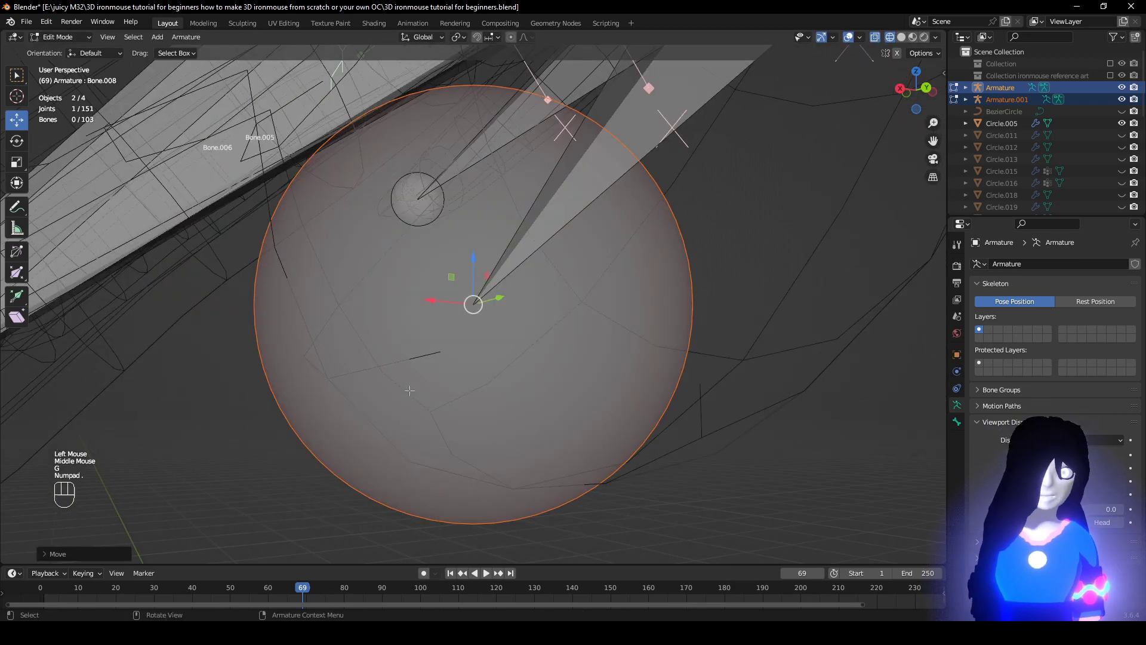
{"action": "key", "text": "z"}
{"action": "scroll", "coordinate": [702, 438], "scroll_direction": "down", "scroll_amount": 3}
{"action": "middle_click_drag", "start_coordinate": [703, 438], "coordinate": [507, 421]}
{"action": "key", "text": "z"}
{"action": "scroll", "coordinate": [647, 435], "scroll_direction": "down", "scroll_amount": 2}
{"action": "key", "text": "g"}
{"action": "left_click", "coordinate": [444, 411]}
{"action": "scroll", "coordinate": [443, 406], "scroll_direction": "down", "scroll_amount": 1}
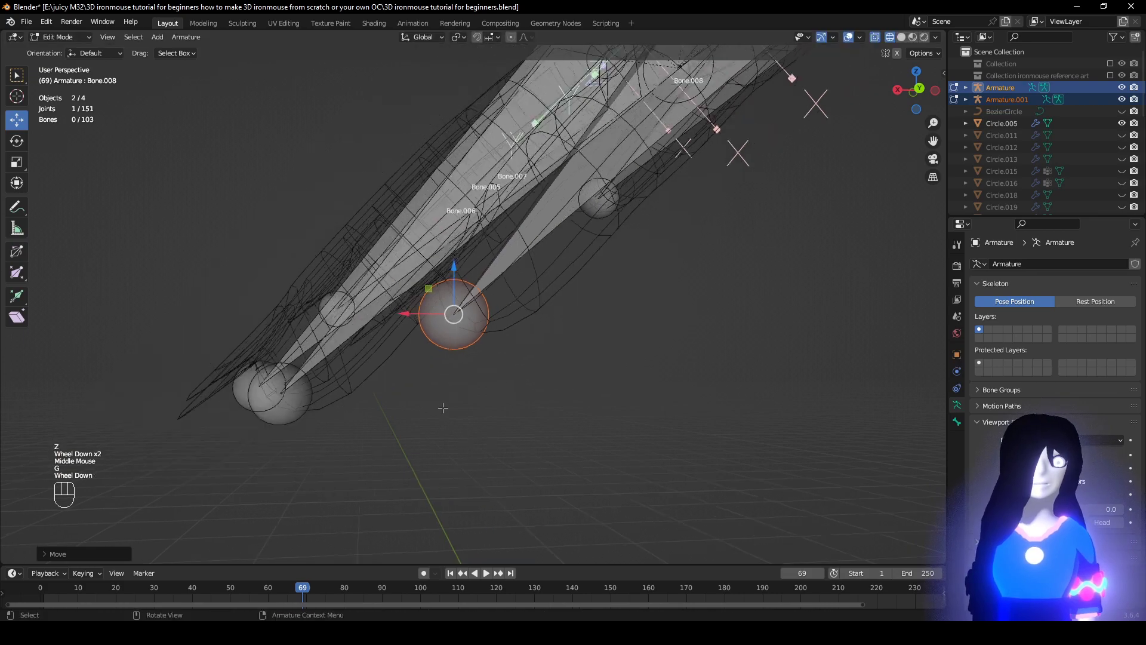
Align the little finger bone's tip joint with the fingertip as seen from above.
{"action": "middle_click_drag", "start_coordinate": [443, 406], "coordinate": [565, 504]}
{"action": "scroll", "coordinate": [566, 504], "scroll_direction": "down", "scroll_amount": 1}
{"action": "key", "text": "g"}
{"action": "left_click", "coordinate": [585, 500]}
{"action": "scroll", "coordinate": [545, 402], "scroll_direction": "down", "scroll_amount": 2}
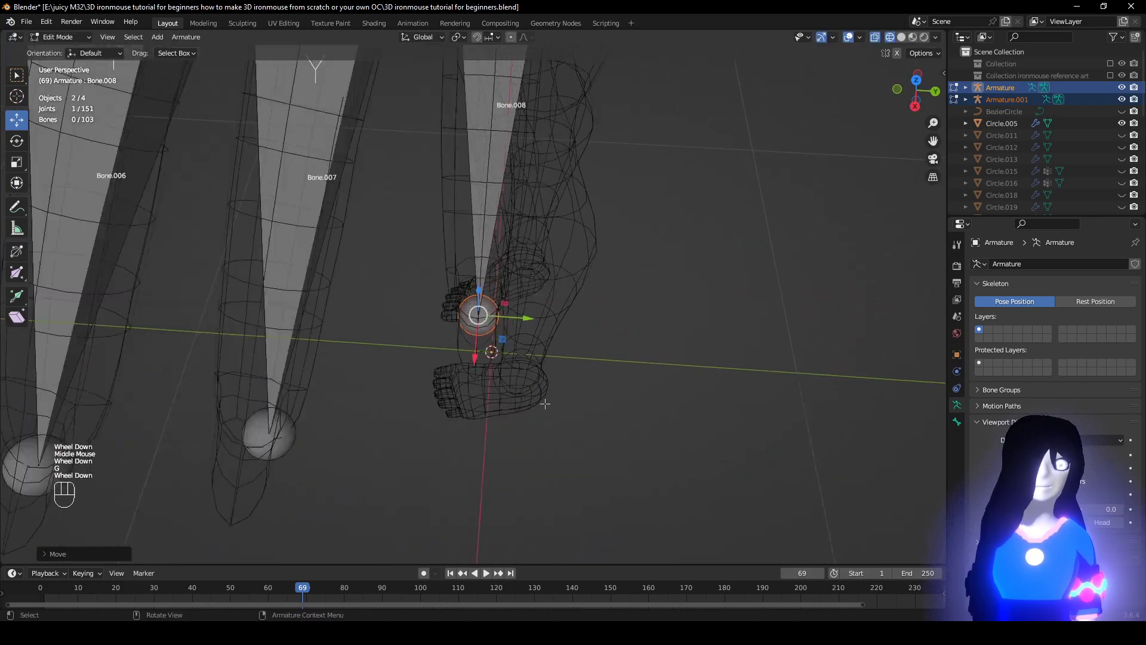
Inspect the little finger bone's fit inside the hand from several angles in solid and wireframe display.
{"action": "middle_click_drag", "start_coordinate": [545, 402], "coordinate": [426, 442]}
{"action": "scroll", "coordinate": [427, 442], "scroll_direction": "down", "scroll_amount": 1, "text": "shift"}
{"action": "scroll", "coordinate": [454, 406], "scroll_direction": "down", "scroll_amount": 1}
{"action": "mouse_move", "coordinate": [484, 377]}
{"action": "middle_mouse_down"}
{"action": "mouse_move", "coordinate": [422, 358]}
{"action": "mouse_move", "coordinate": [536, 363]}
{"action": "mouse_move", "coordinate": [525, 336]}
{"action": "mouse_move", "coordinate": [466, 299]}
{"action": "middle_mouse_up"}
{"action": "scroll", "coordinate": [537, 353], "scroll_direction": "down", "scroll_amount": 2}
{"action": "scroll", "coordinate": [520, 332], "scroll_direction": "up", "scroll_amount": 2}
{"action": "key", "text": "z"}
{"action": "scroll", "coordinate": [540, 288], "scroll_direction": "down", "scroll_amount": 1}
{"action": "middle_click_drag", "start_coordinate": [540, 288], "coordinate": [458, 311]}
{"action": "key", "text": "z"}
Nudge the little finger bone and its base joint so they sit centred inside the finger and knuckle.
{"action": "scroll", "coordinate": [459, 311], "scroll_direction": "up", "scroll_amount": 1}
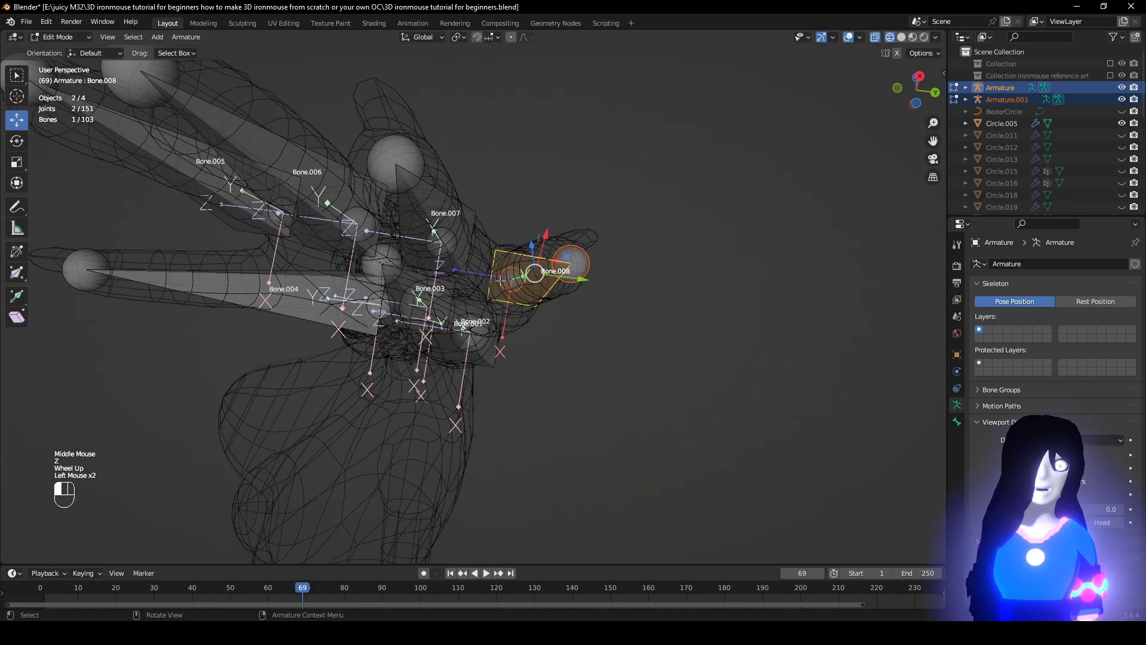
{"action": "key", "text": "z"}
{"action": "mouse_move", "coordinate": [531, 288]}
{"action": "middle_mouse_down"}
{"action": "mouse_move", "coordinate": [609, 310]}
{"action": "mouse_move", "coordinate": [588, 370]}
{"action": "mouse_move", "coordinate": [577, 338]}
{"action": "mouse_move", "coordinate": [633, 351]}
{"action": "mouse_move", "coordinate": [507, 356]}
{"action": "mouse_move", "coordinate": [430, 388]}
{"action": "mouse_move", "coordinate": [411, 424]}
{"action": "mouse_move", "coordinate": [621, 406]}
{"action": "mouse_move", "coordinate": [693, 382]}
{"action": "mouse_move", "coordinate": [741, 408]}
{"action": "middle_mouse_up"}
{"action": "key", "text": "g"}
{"action": "left_click", "coordinate": [610, 325]}
{"action": "key", "text": "g"}
{"action": "left_click", "coordinate": [582, 341]}
{"action": "key", "text": "z"}
{"action": "scroll", "coordinate": [631, 404], "scroll_direction": "down", "scroll_amount": 1}
{"action": "key", "text": "z"}
{"action": "key", "text": "z"}
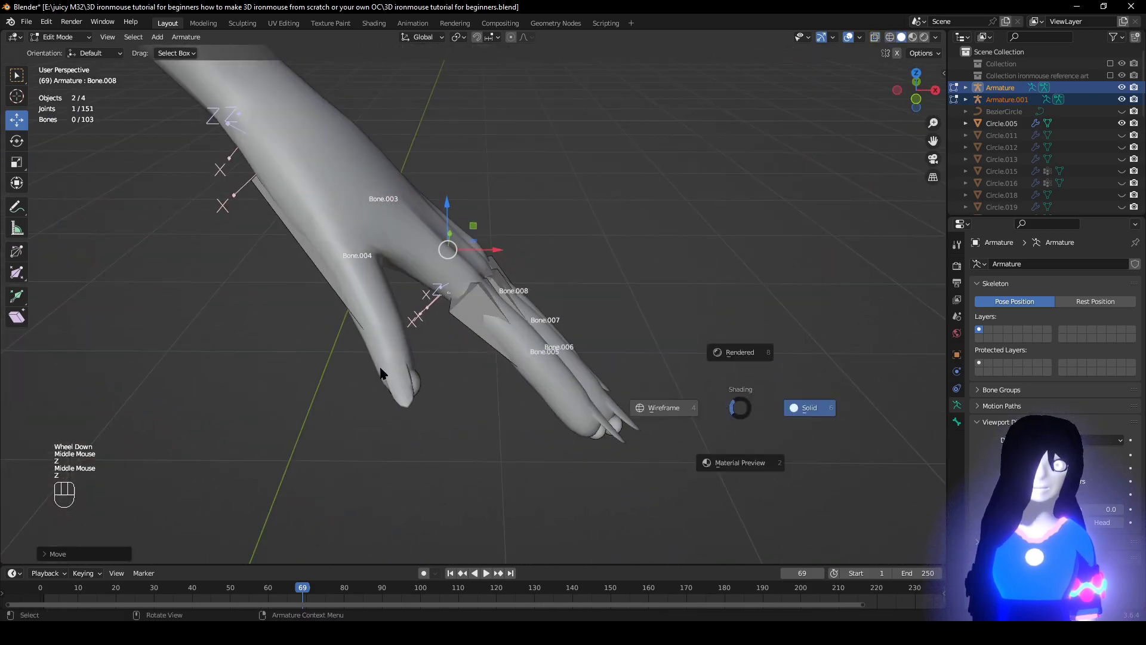
Reposition the thumb bone's base joint inside the hand near the wrist and check the fit in solid display.
{"action": "middle_click_drag", "start_coordinate": [335, 311], "coordinate": [230, 358]}
{"action": "mouse_move", "coordinate": [209, 293]}
{"action": "middle_mouse_down"}
{"action": "mouse_move", "coordinate": [374, 195]}
{"action": "mouse_move", "coordinate": [557, 236]}
{"action": "mouse_move", "coordinate": [398, 331]}
{"action": "middle_mouse_up"}
{"action": "key", "text": "z"}
{"action": "key", "text": "g"}
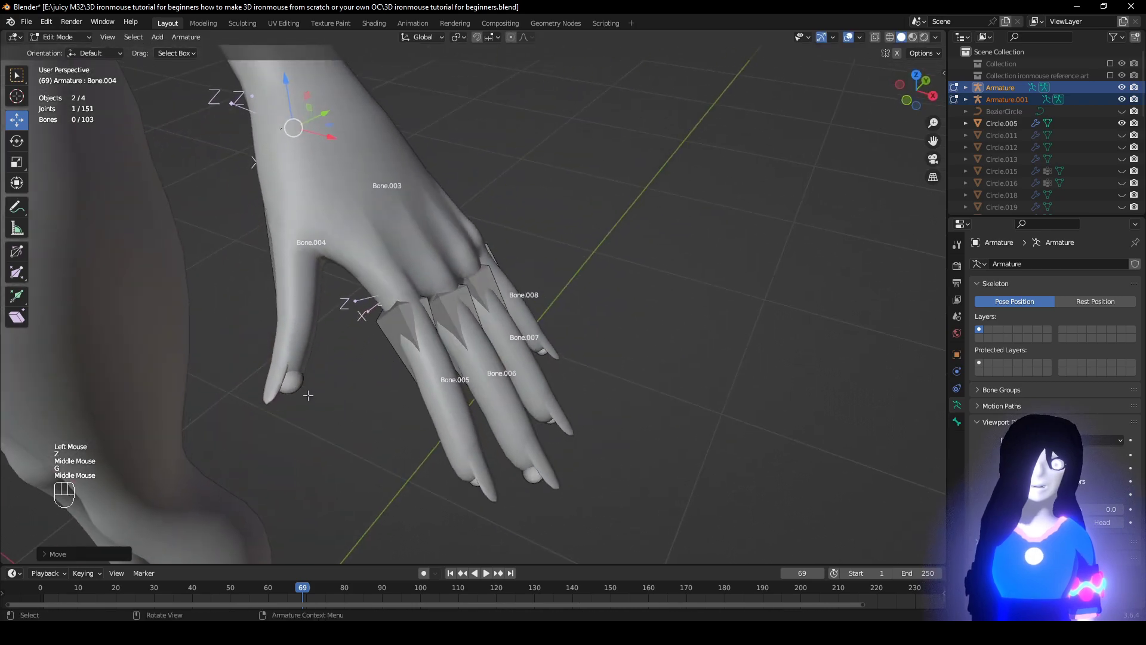
{"action": "left_click", "coordinate": [307, 394]}
{"action": "key", "text": "z"}
{"action": "scroll", "coordinate": [299, 421], "scroll_direction": "down", "scroll_amount": 1}
{"action": "mouse_move", "coordinate": [347, 421]}
{"action": "middle_mouse_down"}
{"action": "mouse_move", "coordinate": [389, 389]}
{"action": "mouse_move", "coordinate": [357, 311]}
{"action": "mouse_move", "coordinate": [391, 375]}
{"action": "middle_mouse_up"}
{"action": "key", "text": "z"}
{"action": "middle_click_drag", "start_coordinate": [577, 358], "coordinate": [573, 418]}
Select the thumb bone and all four finger bones in wireframe and subdivide them with 2 cuts.
{"action": "key", "text": "z"}
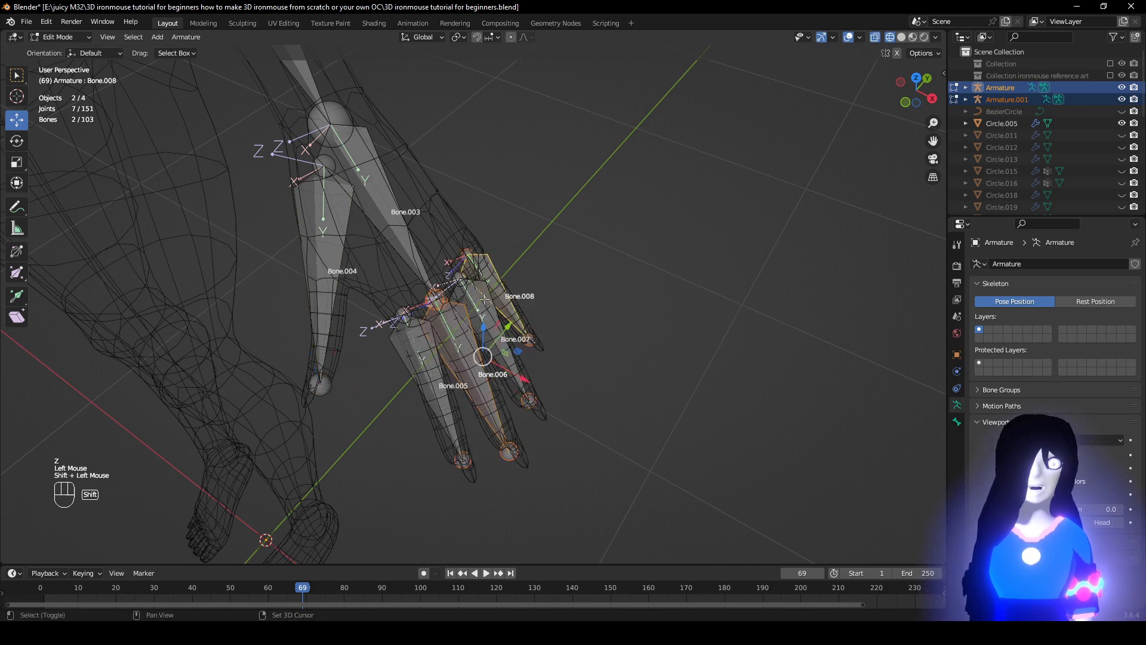
{"action": "right_click", "coordinate": [651, 313]}
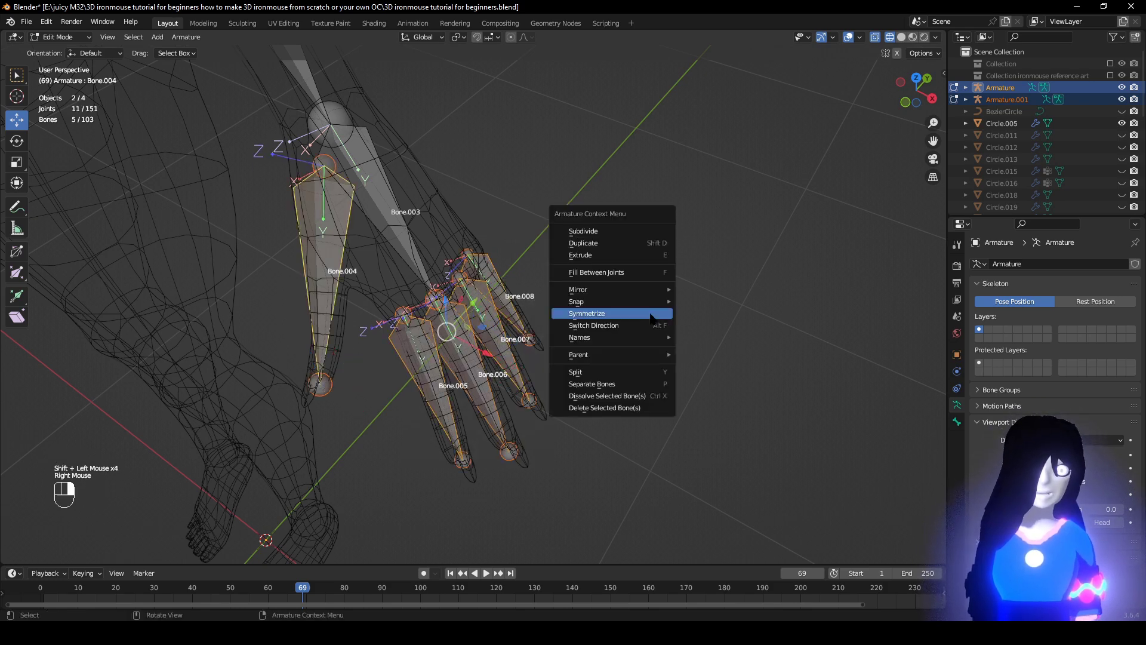
{"action": "left_click", "coordinate": [642, 232]}
{"action": "scroll", "coordinate": [132, 477], "scroll_direction": "up", "scroll_amount": 2}
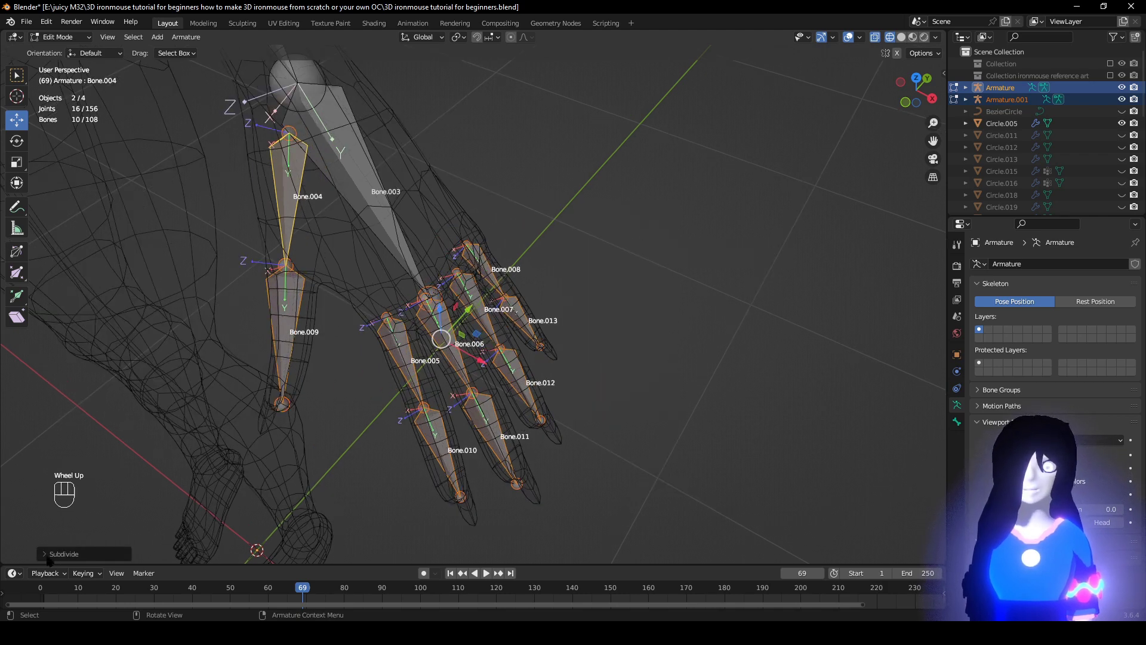
{"action": "left_click", "coordinate": [195, 551]}
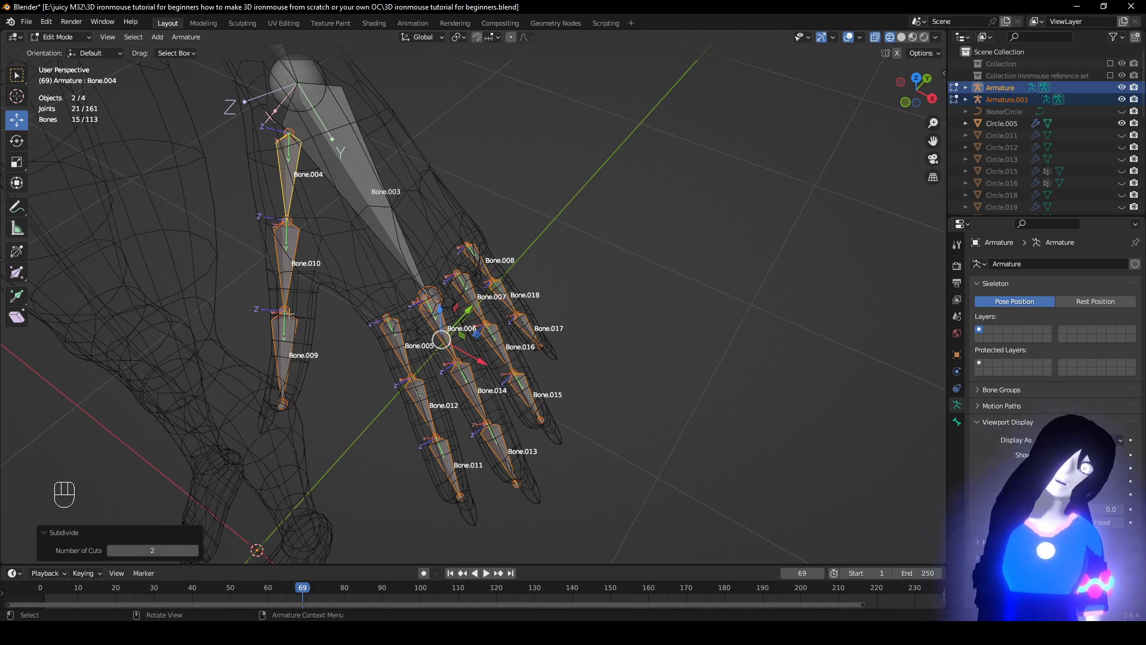
Move the thumb's outer joint, between its middle and end bones, to the bend nearest the thumb tip.
{"action": "key", "text": "KP_Decimal"}
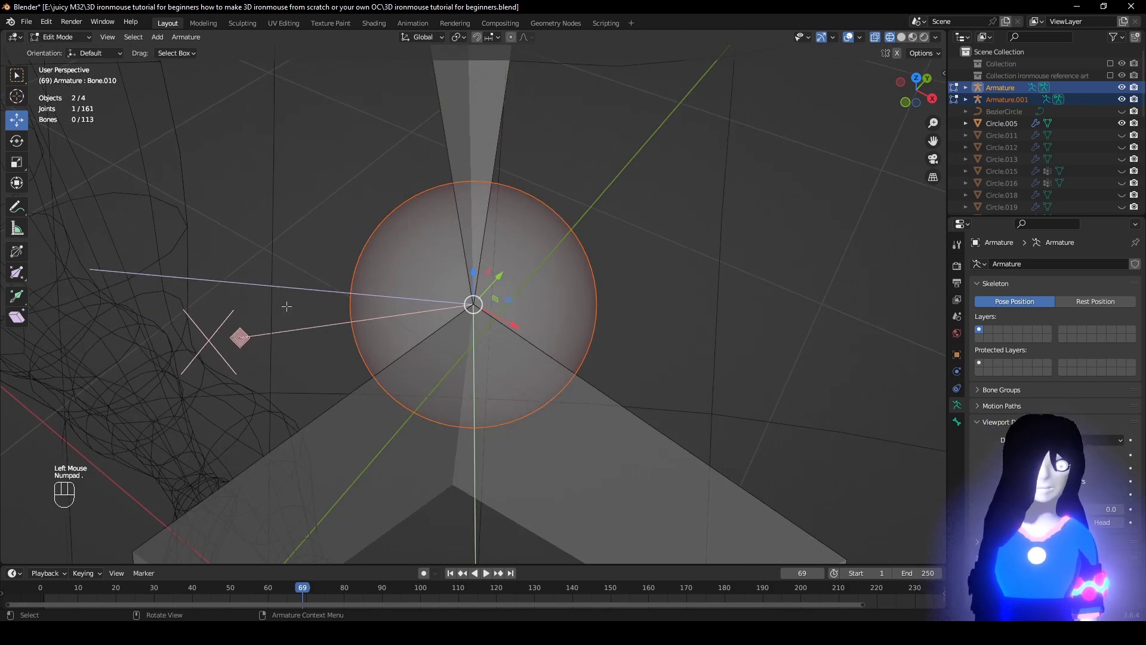
{"action": "scroll", "coordinate": [298, 306], "scroll_direction": "down", "scroll_amount": 4}
{"action": "middle_click_drag", "start_coordinate": [654, 310], "coordinate": [584, 263]}
{"action": "scroll", "coordinate": [576, 288], "scroll_direction": "up", "scroll_amount": 1}
{"action": "left_click", "coordinate": [526, 380]}
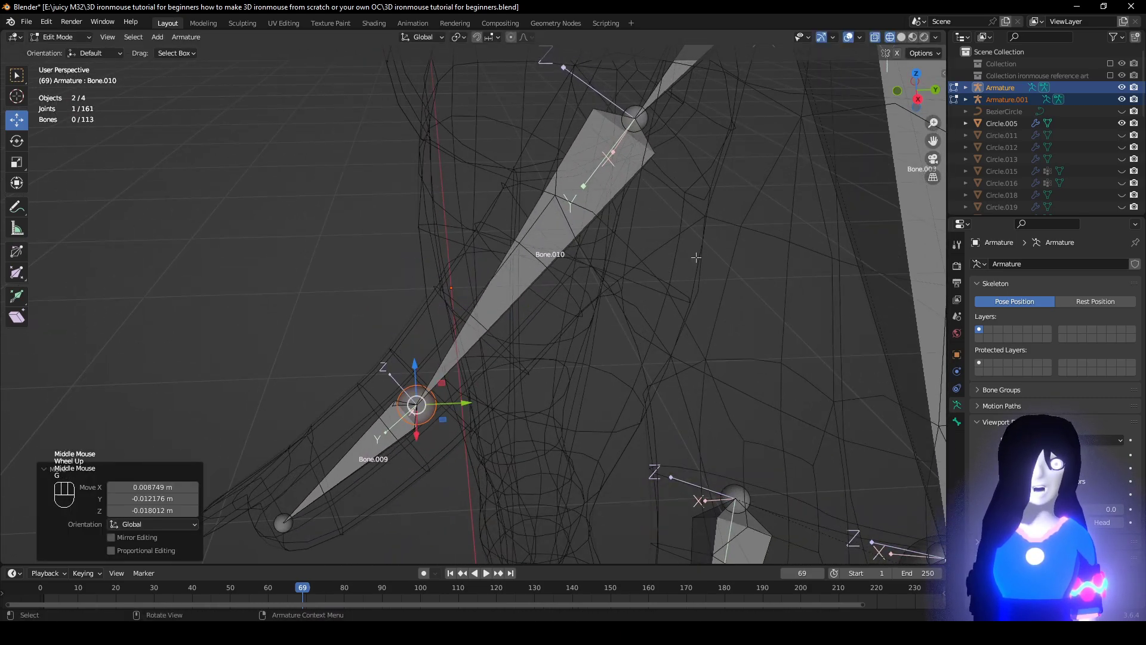
Move the thumb's inner joint, between its first and middle bones, down to the thumb's lower knuckle.
{"action": "middle_click_drag", "start_coordinate": [697, 256], "coordinate": [682, 270]}
{"action": "middle_click_drag", "start_coordinate": [665, 233], "coordinate": [523, 346], "text": "shift"}
{"action": "left_click", "coordinate": [531, 240]}
{"action": "scroll", "coordinate": [553, 243], "scroll_direction": "down", "scroll_amount": 1}
{"action": "middle_click_drag", "start_coordinate": [553, 243], "coordinate": [541, 266]}
{"action": "key", "text": "g"}
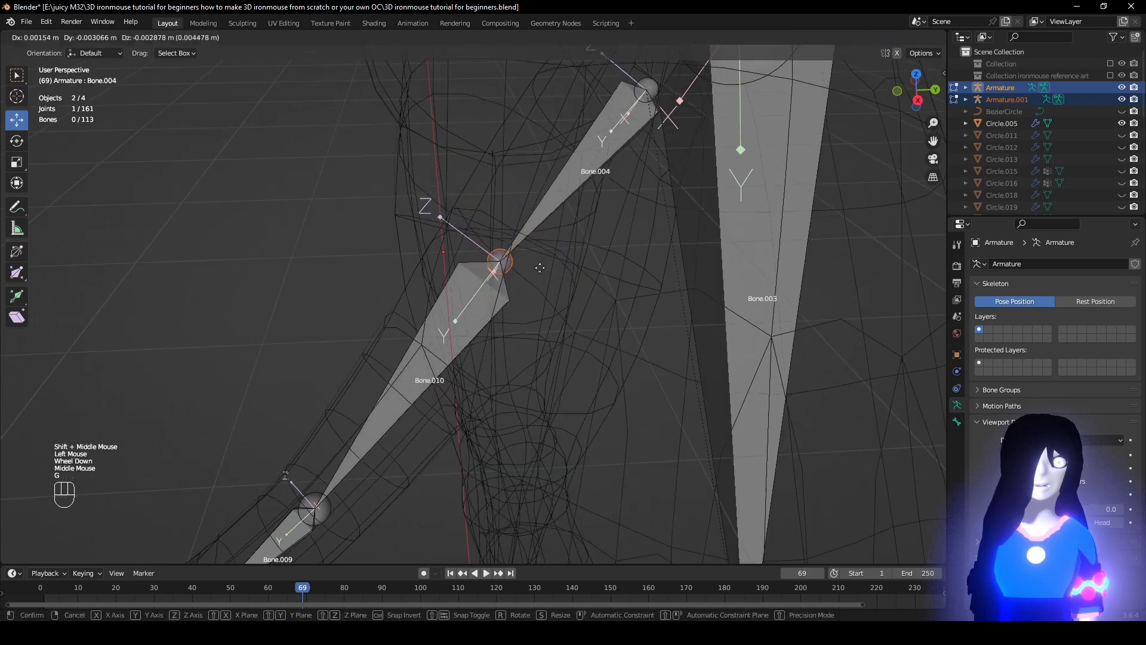
{"action": "left_click", "coordinate": [479, 354]}
Shift the thumb's base joint up toward the wrist beside the hand bone.
{"action": "scroll", "coordinate": [514, 292], "scroll_direction": "down", "scroll_amount": 2}
{"action": "middle_click_drag", "start_coordinate": [571, 200], "coordinate": [500, 321], "text": "shift"}
{"action": "scroll", "coordinate": [504, 320], "scroll_direction": "up", "scroll_amount": 1}
{"action": "left_click", "coordinate": [511, 317]}
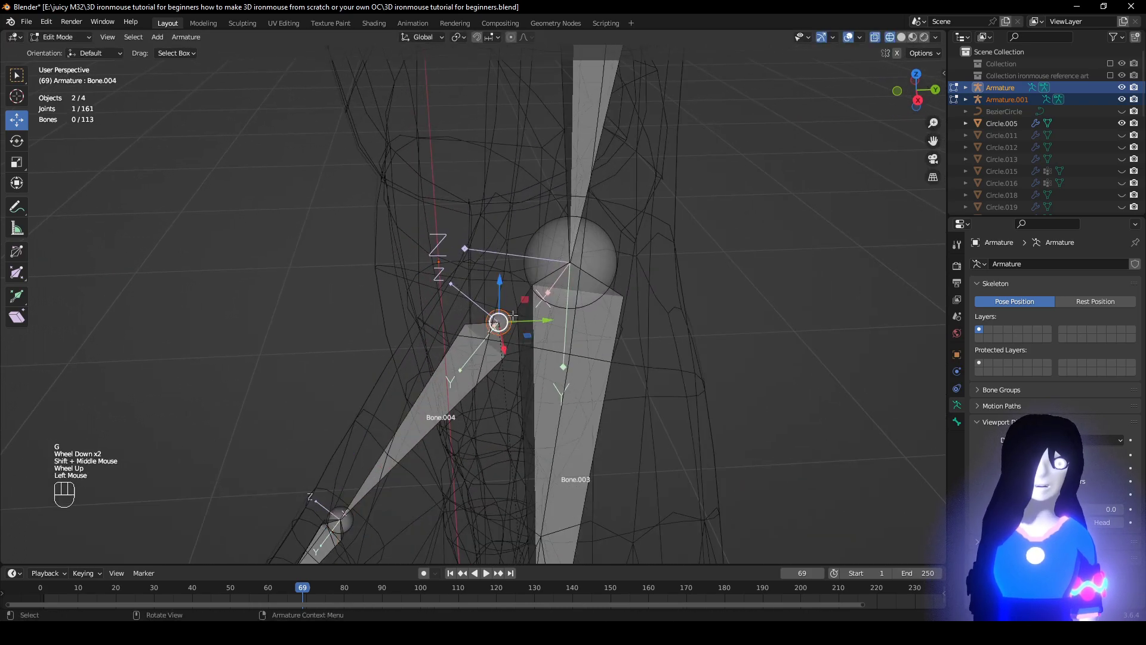
{"action": "left_click", "coordinate": [535, 310]}
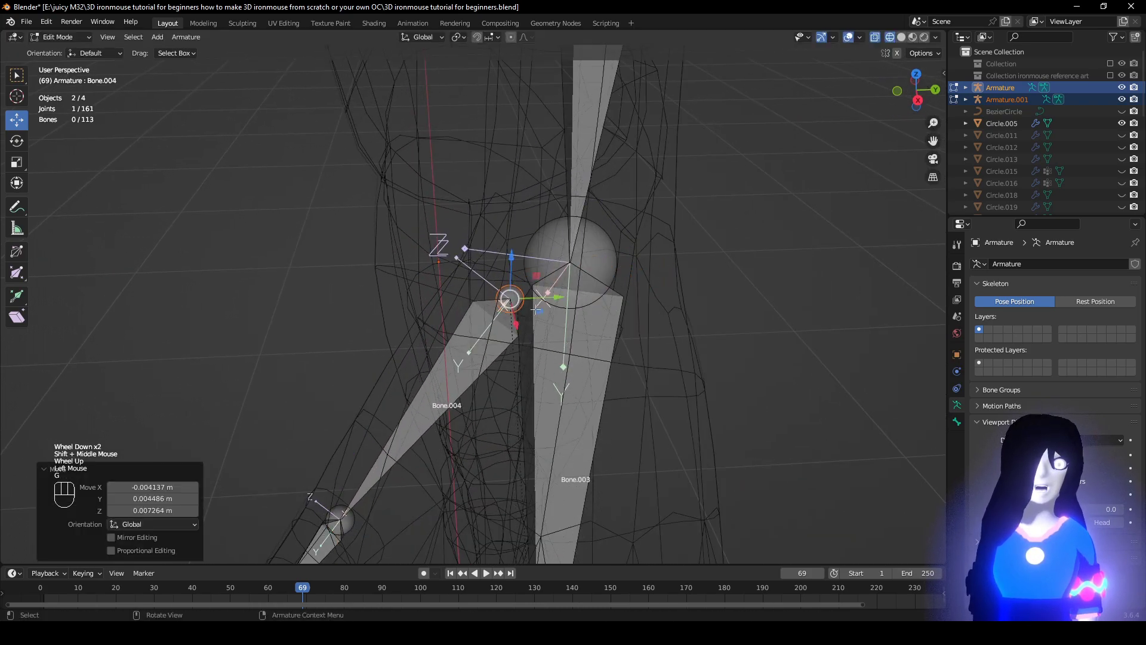
{"action": "middle_click_drag", "start_coordinate": [540, 298], "coordinate": [507, 292]}
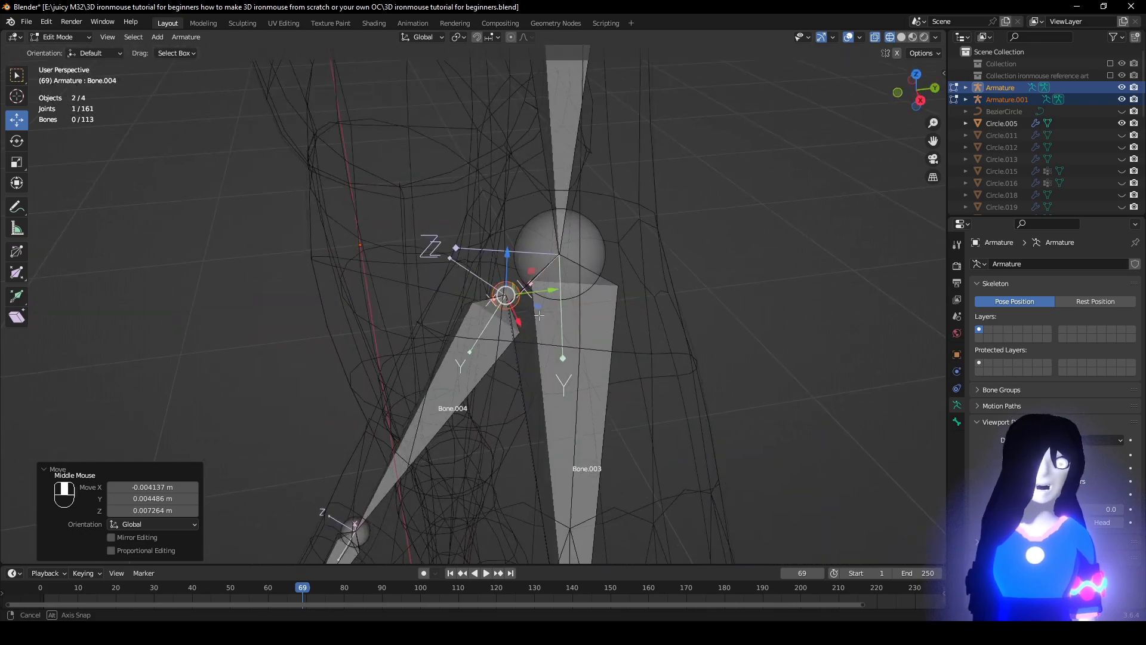
Reposition the index finger's intermediate joints to line up with the finger's bends.
{"action": "scroll", "coordinate": [418, 466], "scroll_direction": "down", "scroll_amount": 1, "text": "shift"}
{"action": "middle_click_drag", "start_coordinate": [418, 466], "coordinate": [500, 215], "text": "shift"}
{"action": "scroll", "coordinate": [345, 403], "scroll_direction": "up", "scroll_amount": 1}
{"action": "scroll", "coordinate": [372, 353], "scroll_direction": "down", "scroll_amount": 2}
{"action": "middle_click_drag", "start_coordinate": [372, 353], "coordinate": [442, 321]}
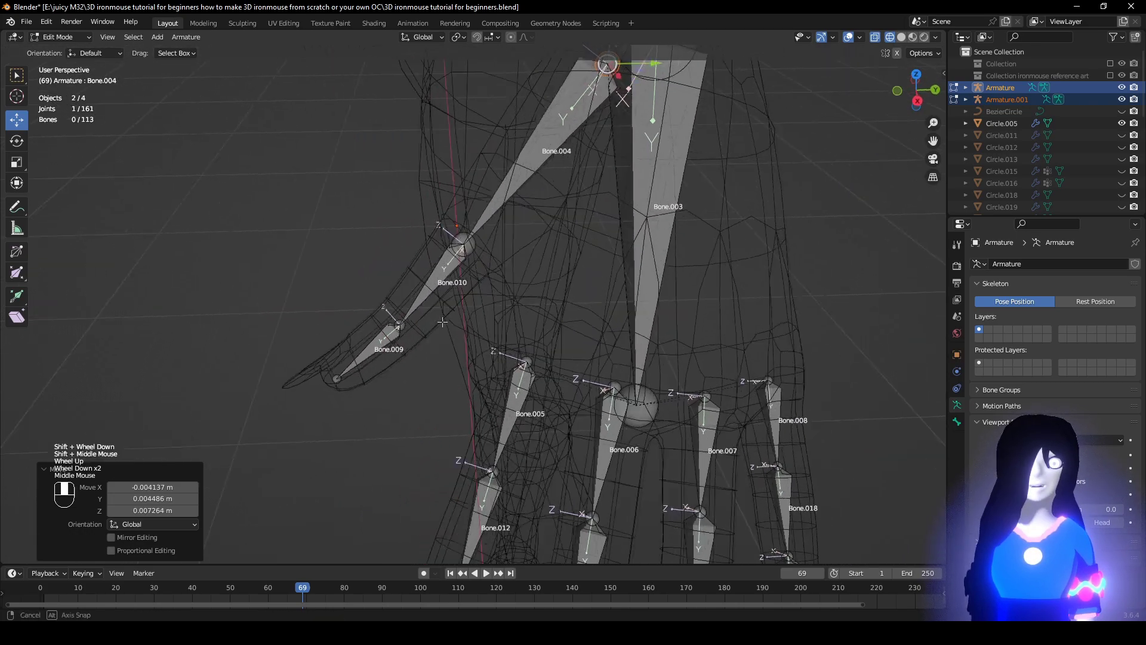
{"action": "scroll", "coordinate": [531, 289], "scroll_direction": "up", "scroll_amount": 1}
{"action": "middle_click_drag", "start_coordinate": [489, 358], "coordinate": [669, 358], "text": "shift"}
{"action": "middle_click_drag", "start_coordinate": [669, 358], "coordinate": [445, 389], "text": "shift"}
{"action": "scroll", "coordinate": [445, 390], "scroll_direction": "up", "scroll_amount": 1}
{"action": "middle_click_drag", "start_coordinate": [472, 391], "coordinate": [388, 451]}
{"action": "scroll", "coordinate": [397, 448], "scroll_direction": "down", "scroll_amount": 1}
{"action": "middle_click_drag", "start_coordinate": [415, 442], "coordinate": [507, 353], "text": "shift"}
{"action": "key", "text": "g"}
{"action": "left_click", "coordinate": [477, 302]}
{"action": "key", "text": "g"}
{"action": "left_click", "coordinate": [573, 358]}
Fine-tune the joint between the index finger's first and middle bones so it is centred inside the finger.
{"action": "left_click", "coordinate": [610, 232]}
{"action": "left_click", "coordinate": [604, 226]}
{"action": "middle_click_drag", "start_coordinate": [639, 253], "coordinate": [560, 198]}
{"action": "left_click", "coordinate": [593, 236]}
{"action": "scroll", "coordinate": [583, 239], "scroll_direction": "up", "scroll_amount": 1}
{"action": "middle_click_drag", "start_coordinate": [600, 258], "coordinate": [666, 240]}
{"action": "scroll", "coordinate": [588, 300], "scroll_direction": "down", "scroll_amount": 2}
{"action": "middle_click_drag", "start_coordinate": [621, 316], "coordinate": [692, 394]}
{"action": "middle_click_drag", "start_coordinate": [702, 399], "coordinate": [553, 345], "text": "shift"}
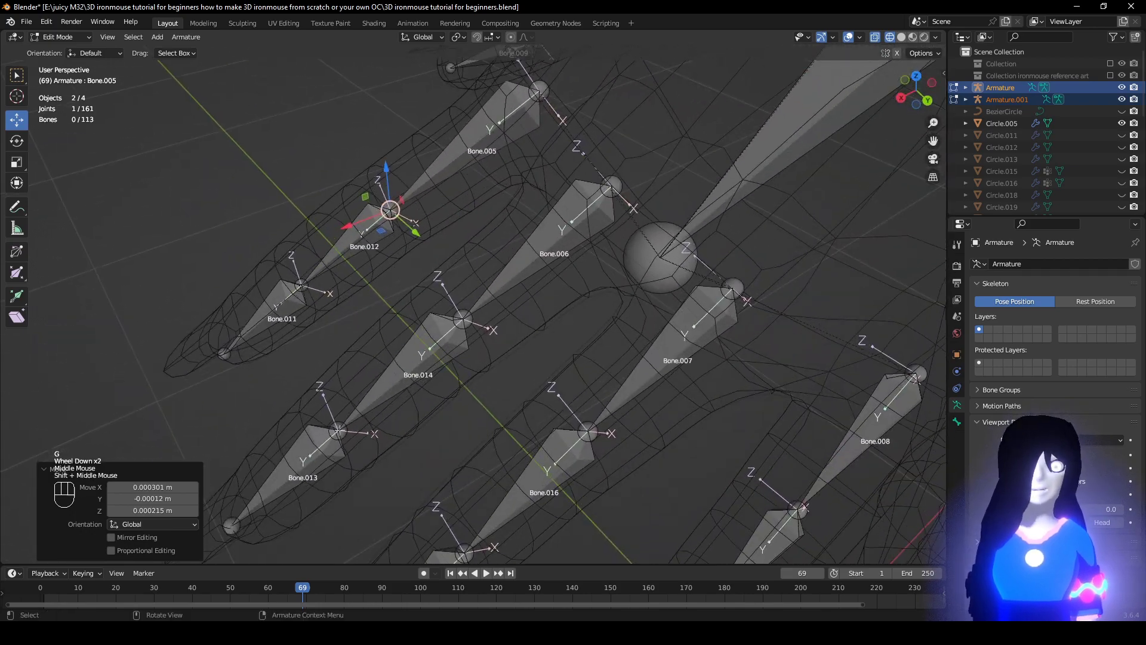
Move the joint between the middle finger's middle and tip bones so it lines up with the finger's bend.
{"action": "left_click", "coordinate": [339, 431]}
{"action": "middle_click_drag", "start_coordinate": [339, 430], "coordinate": [463, 298], "text": "shift"}
{"action": "middle_click_drag", "start_coordinate": [478, 290], "coordinate": [461, 461]}
{"action": "left_click", "coordinate": [544, 292]}
{"action": "left_click", "coordinate": [467, 315]}
{"action": "middle_click_drag", "start_coordinate": [469, 317], "coordinate": [479, 362]}
{"action": "key", "text": "g"}
{"action": "left_click", "coordinate": [500, 366]}
Reposition the ring finger's intermediate joints and tip so the bone chain runs centred inside the finger.
{"action": "left_click", "coordinate": [613, 353]}
{"action": "middle_click_drag", "start_coordinate": [615, 355], "coordinate": [573, 311], "text": "shift"}
{"action": "key", "text": "g"}
{"action": "left_click", "coordinate": [678, 360]}
{"action": "middle_click_drag", "start_coordinate": [676, 360], "coordinate": [657, 266], "text": "shift"}
{"action": "left_click", "coordinate": [502, 362]}
{"action": "middle_click_drag", "start_coordinate": [505, 363], "coordinate": [552, 356]}
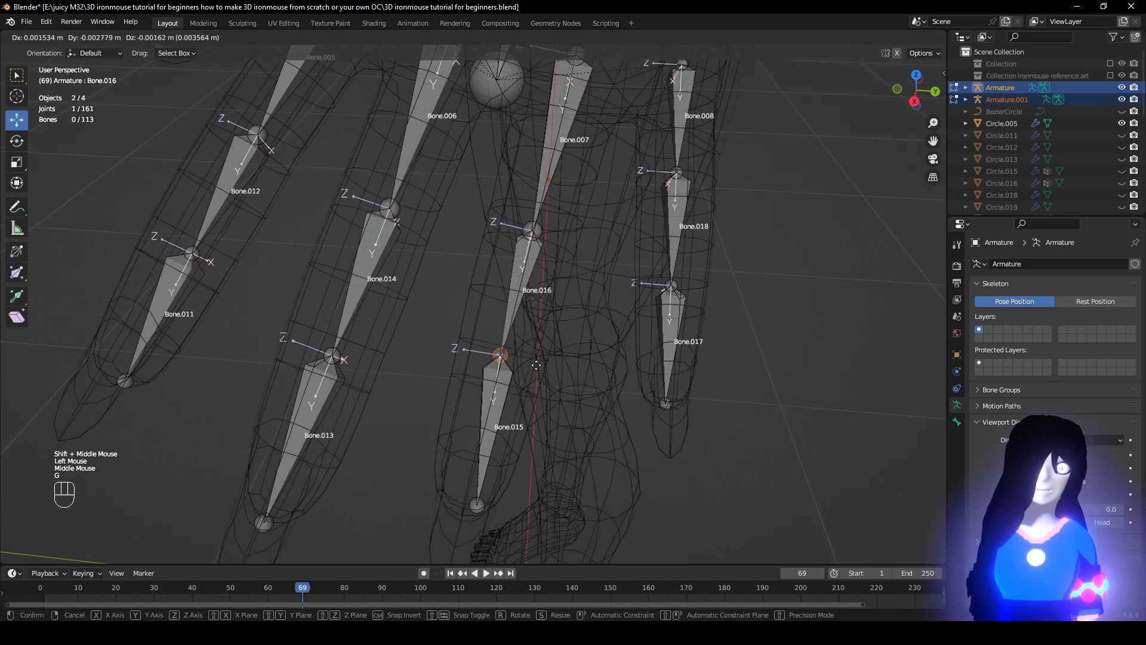
{"action": "left_click", "coordinate": [535, 367]}
{"action": "left_click", "coordinate": [482, 508]}
{"action": "middle_click_drag", "start_coordinate": [481, 508], "coordinate": [514, 502]}
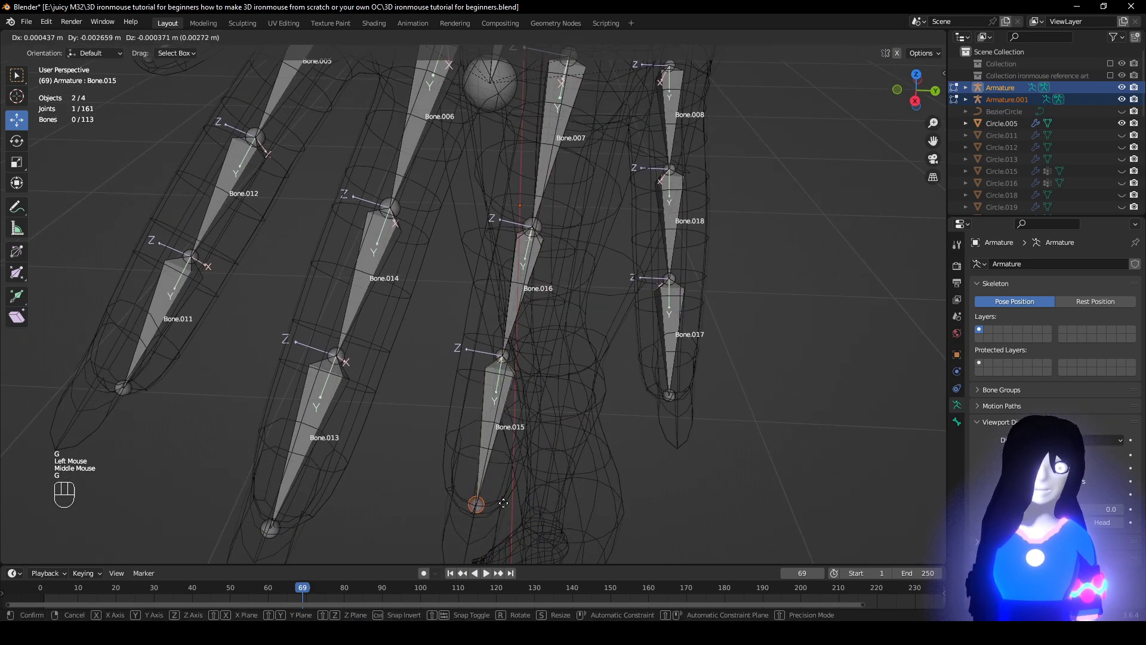
{"action": "left_click", "coordinate": [504, 502]}
Align the little finger's intermediate joints with the bends of that finger.
{"action": "middle_click_drag", "start_coordinate": [695, 362], "coordinate": [497, 461], "text": "shift"}
{"action": "scroll", "coordinate": [497, 461], "scroll_direction": "up", "scroll_amount": 1}
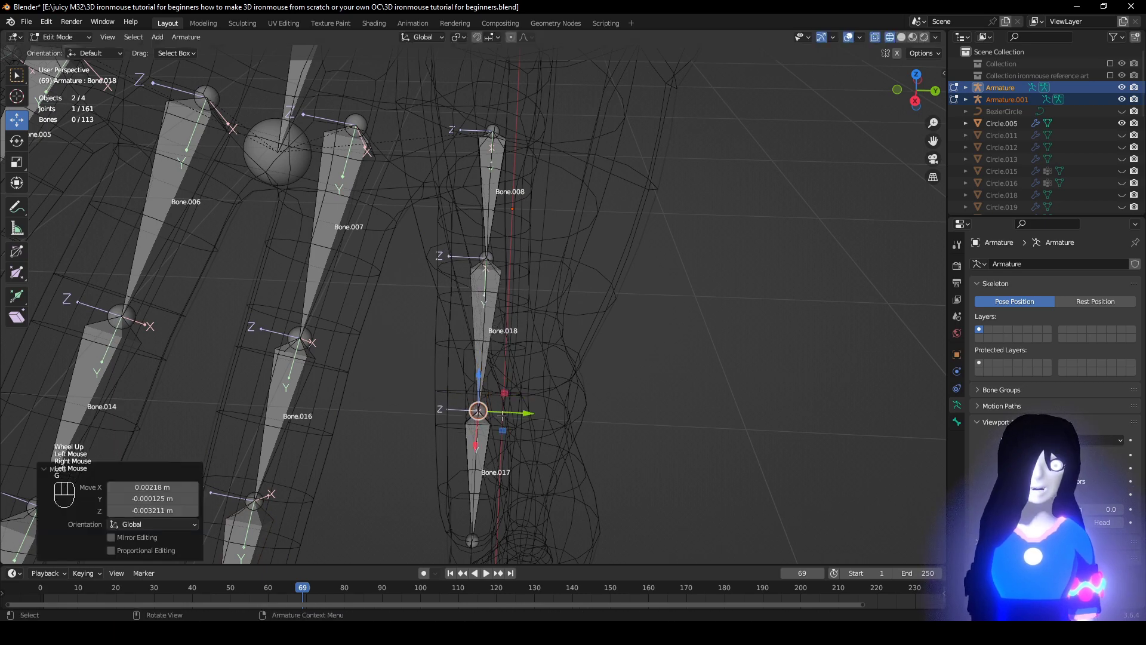
{"action": "middle_click_drag", "start_coordinate": [495, 259], "coordinate": [475, 338]}
{"action": "key", "text": "g"}
{"action": "left_click", "coordinate": [487, 340]}
Check the finger bones from the side and nudge the ring finger's middle bone into place inside the mesh.
{"action": "middle_click_drag", "start_coordinate": [518, 135], "coordinate": [500, 238], "text": "shift"}
{"action": "middle_click_drag", "start_coordinate": [500, 238], "coordinate": [511, 248]}
{"action": "scroll", "coordinate": [554, 281], "scroll_direction": "down", "scroll_amount": 3}
{"action": "middle_click_drag", "start_coordinate": [554, 281], "coordinate": [514, 221]}
{"action": "middle_click_drag", "start_coordinate": [389, 317], "coordinate": [507, 290], "text": "shift"}
{"action": "middle_click_drag", "start_coordinate": [506, 290], "coordinate": [463, 288]}
{"action": "left_click", "coordinate": [499, 319]}
{"action": "mouse_move", "coordinate": [520, 318]}
{"action": "middle_mouse_down"}
{"action": "mouse_move", "coordinate": [494, 315]}
{"action": "mouse_move", "coordinate": [509, 308]}
{"action": "middle_mouse_up"}
{"action": "key", "text": "g"}
{"action": "left_click", "coordinate": [491, 313]}
{"action": "left_click", "coordinate": [390, 327]}
{"action": "middle_click_drag", "start_coordinate": [418, 335], "coordinate": [494, 345], "text": "shift"}
{"action": "mouse_move", "coordinate": [502, 349]}
{"action": "middle_mouse_down"}
{"action": "mouse_move", "coordinate": [518, 353]}
{"action": "mouse_move", "coordinate": [509, 355]}
{"action": "middle_mouse_up"}
{"action": "key", "text": "g"}
{"action": "left_click", "coordinate": [507, 351]}
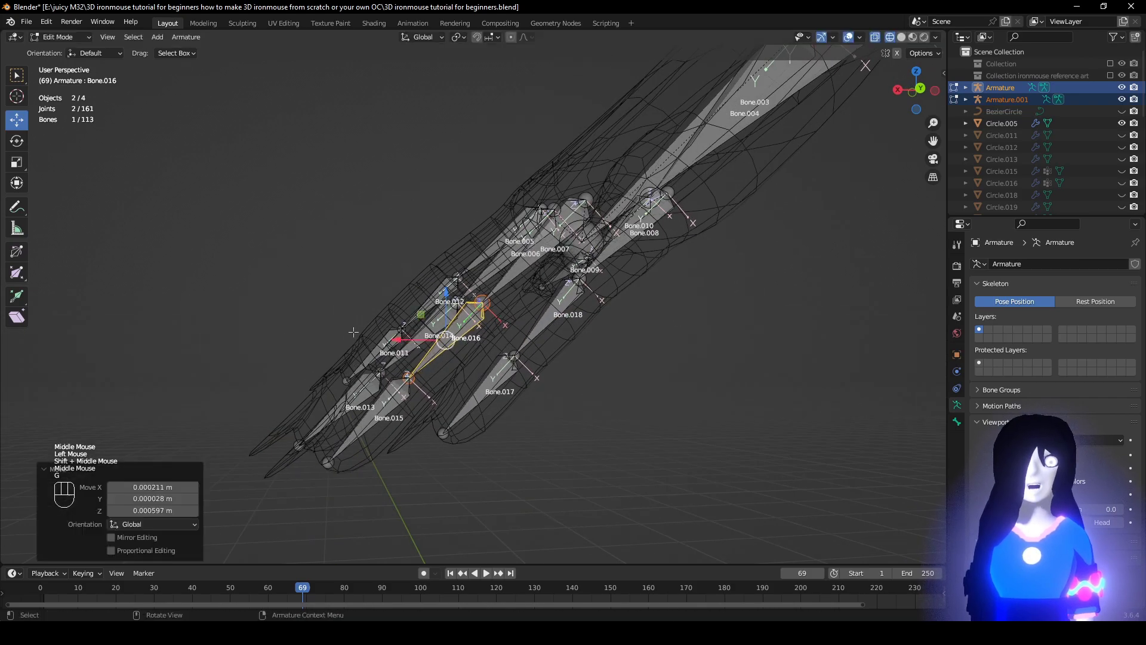
Nudge the index finger's middle bone so it sits properly inside the finger.
{"action": "middle_click_drag", "start_coordinate": [414, 345], "coordinate": [738, 388], "text": "shift"}
{"action": "key", "text": "g"}
{"action": "left_click", "coordinate": [482, 348]}
{"action": "left_click", "coordinate": [431, 395]}
{"action": "middle_click_drag", "start_coordinate": [431, 398], "coordinate": [346, 331]}
{"action": "key", "text": "g"}
{"action": "left_click", "coordinate": [507, 379]}
Reveal all hidden bones of both armatures around the full body.
{"action": "middle_click_drag", "start_coordinate": [203, 292], "coordinate": [481, 332], "text": "shift"}
{"action": "scroll", "coordinate": [442, 364], "scroll_direction": "down", "scroll_amount": 2}
{"action": "scroll", "coordinate": [541, 400], "scroll_direction": "down", "scroll_amount": 2}
{"action": "scroll", "coordinate": [417, 371], "scroll_direction": "down", "scroll_amount": 1}
{"action": "scroll", "coordinate": [419, 333], "scroll_direction": "down", "scroll_amount": 2}
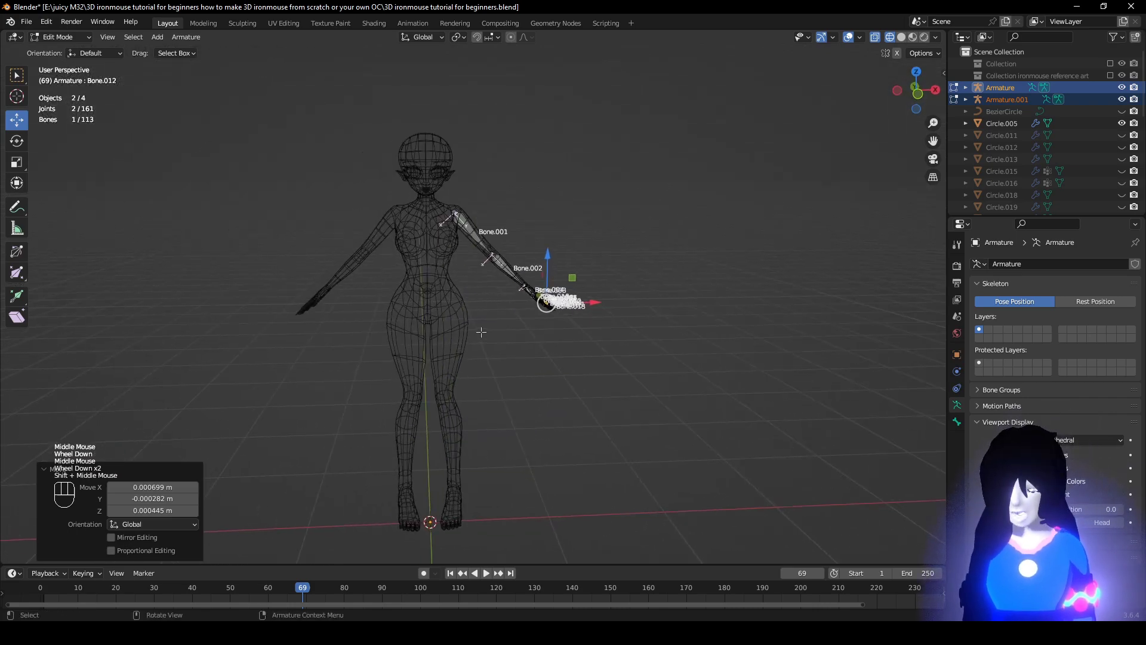
{"action": "key", "text": "alt+h"}
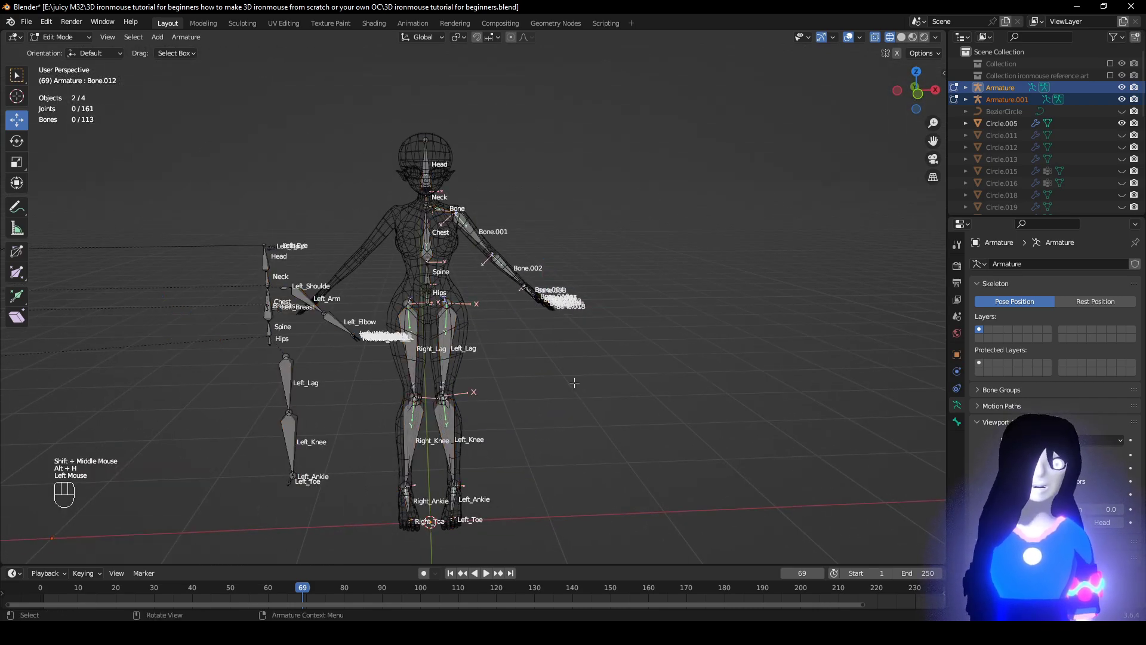
Rename the model's left shoulder bone to Left_Shoulde and its upper arm bone to Left_Arm, copying the reference armature's names.
{"action": "middle_click_drag", "start_coordinate": [575, 382], "coordinate": [537, 342]}
{"action": "scroll", "coordinate": [538, 394], "scroll_direction": "up", "scroll_amount": 3}
{"action": "middle_click_drag", "start_coordinate": [392, 314], "coordinate": [412, 350], "text": "shift"}
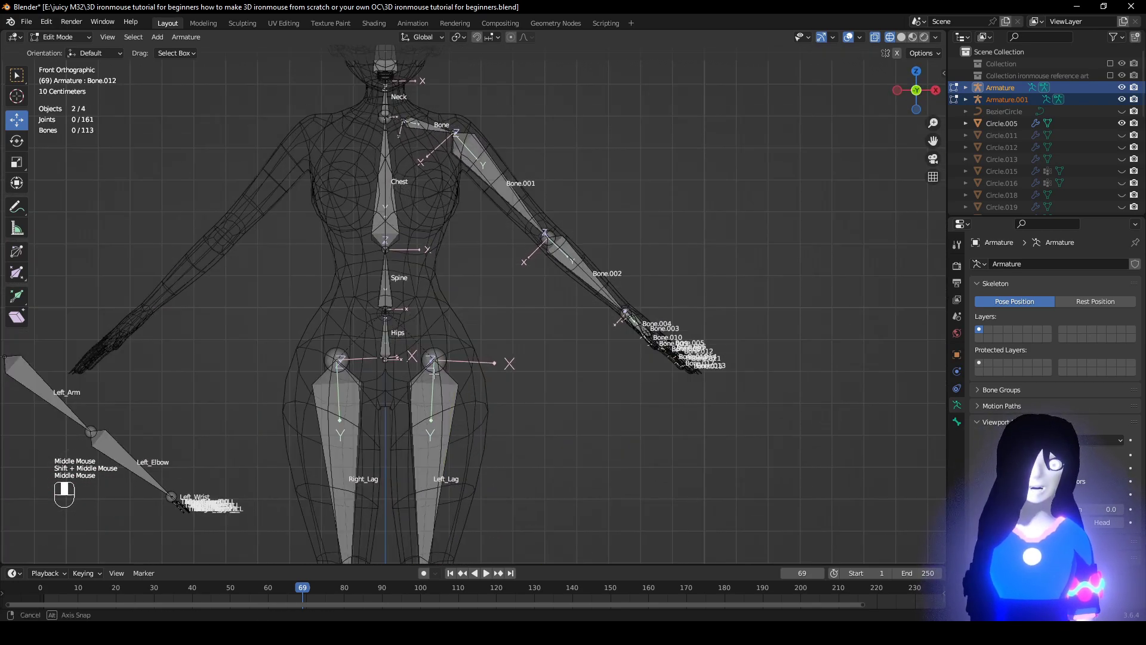
{"action": "middle_click_drag", "start_coordinate": [129, 390], "coordinate": [210, 390], "text": "shift"}
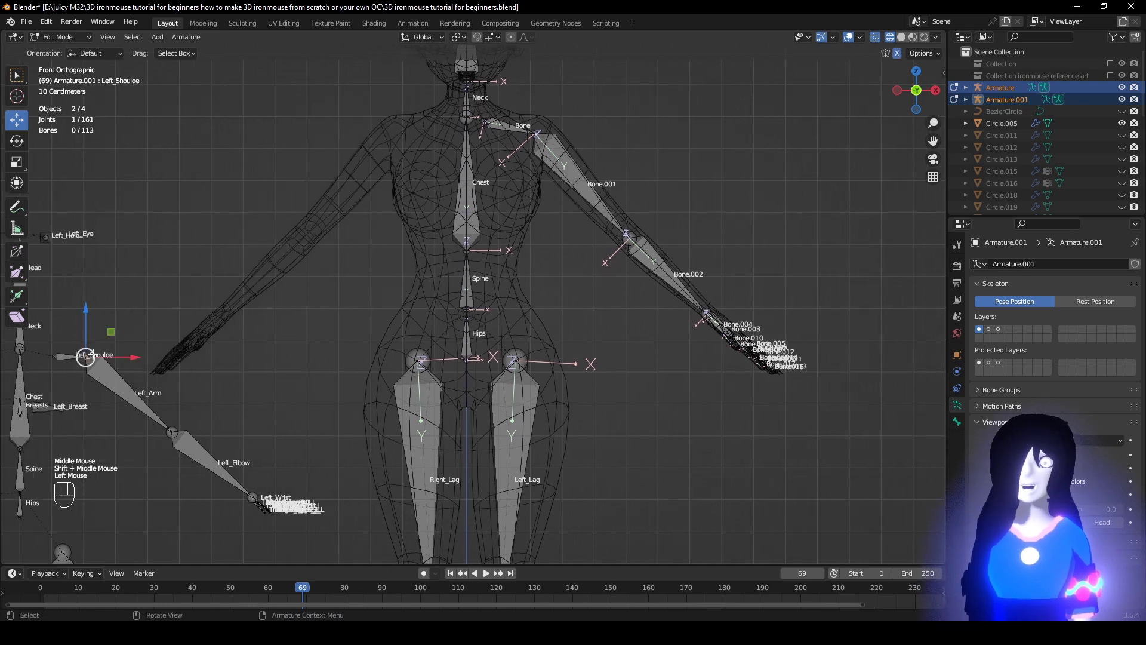
{"action": "middle_click_drag", "start_coordinate": [257, 328], "coordinate": [313, 338], "text": "shift"}
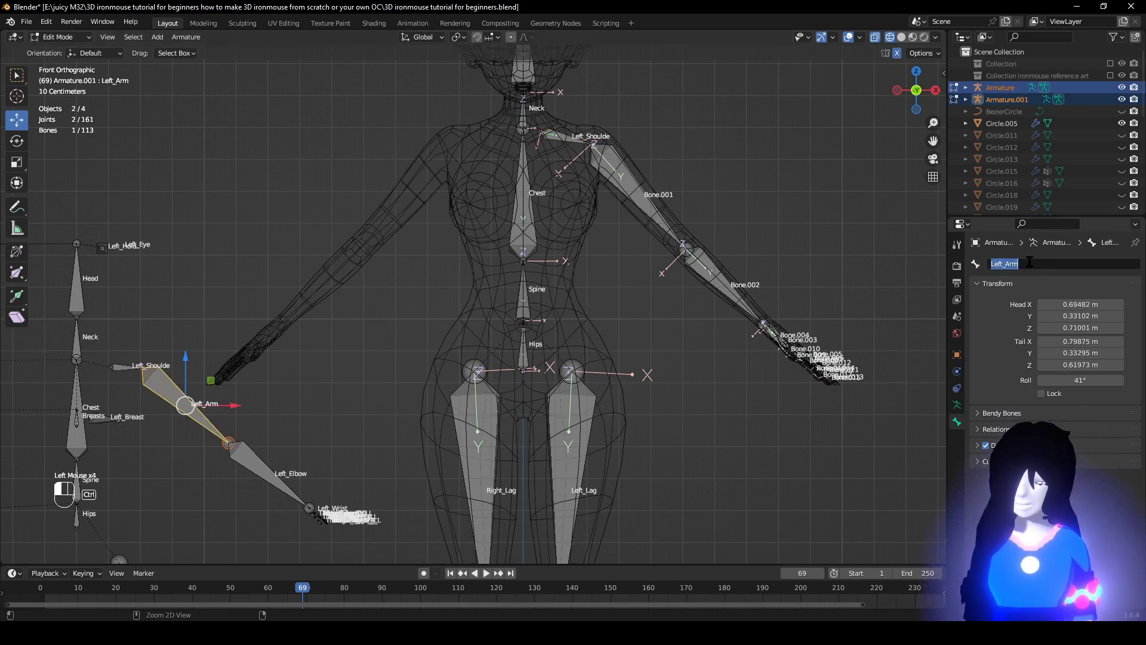
{"action": "left_click", "coordinate": [653, 215]}
{"action": "left_click", "coordinate": [1018, 265], "text": "ctrl"}
{"action": "type", "text": "Left_Arm"}
{"action": "left_click", "coordinate": [1008, 291]}
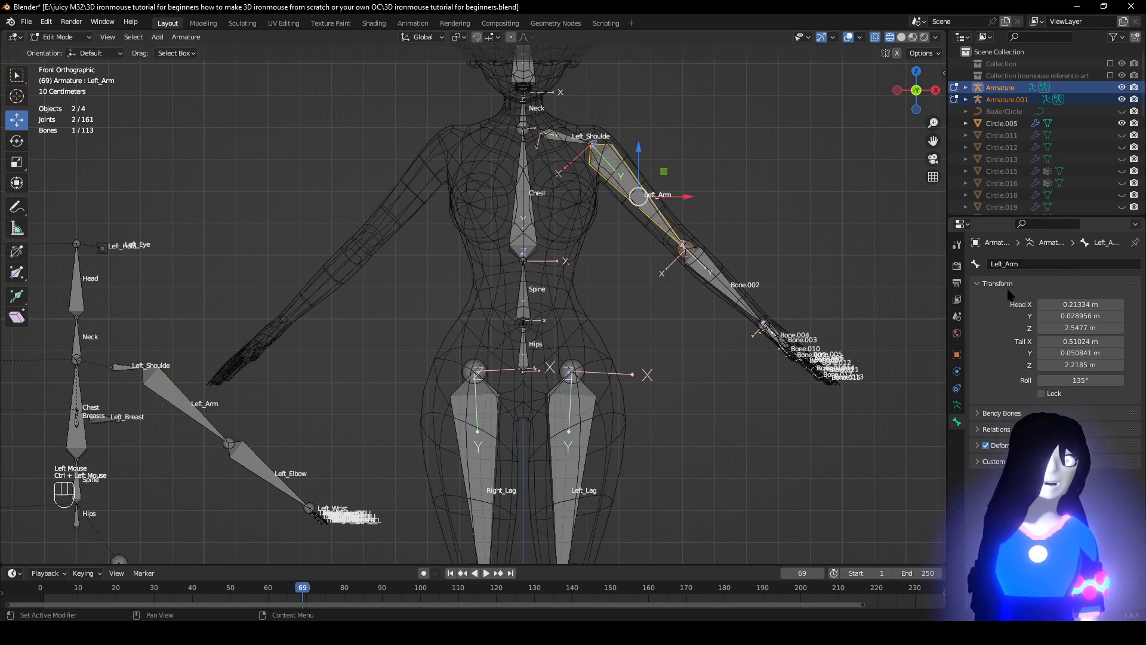
Copy the reference forearm bone's name and rename the model's left forearm bone to Left_Elbow.
{"action": "left_click", "coordinate": [271, 456]}
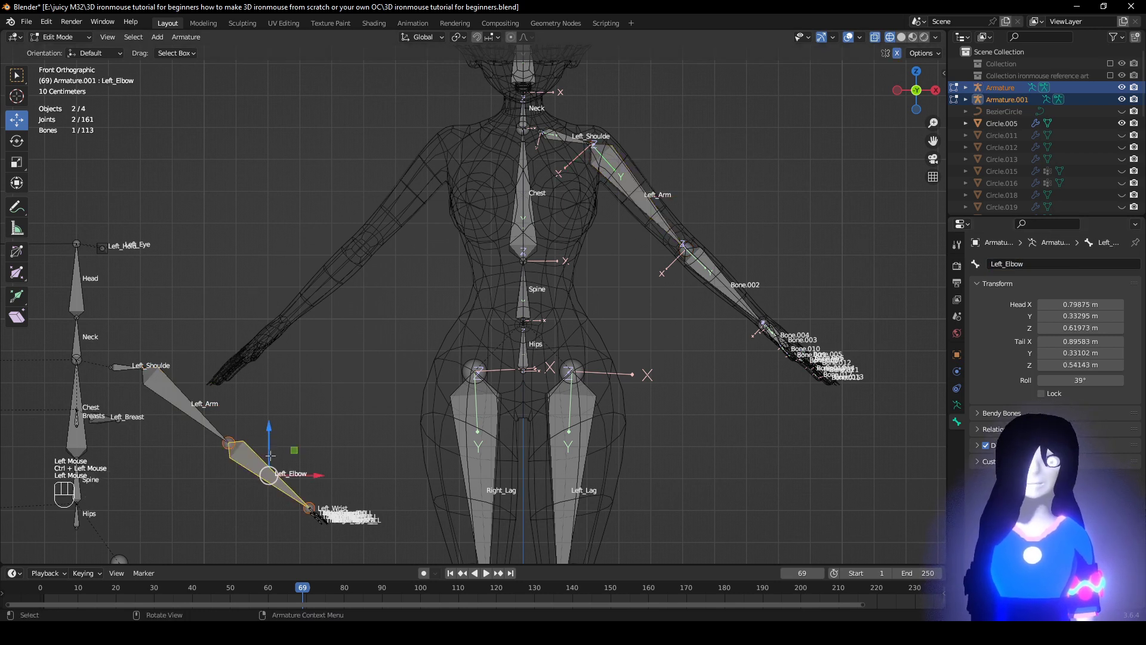
{"action": "left_click", "coordinate": [1017, 264]}
{"action": "key", "text": "ctrl+c"}
{"action": "left_click", "coordinate": [1016, 287]}
{"action": "left_click", "coordinate": [706, 280]}
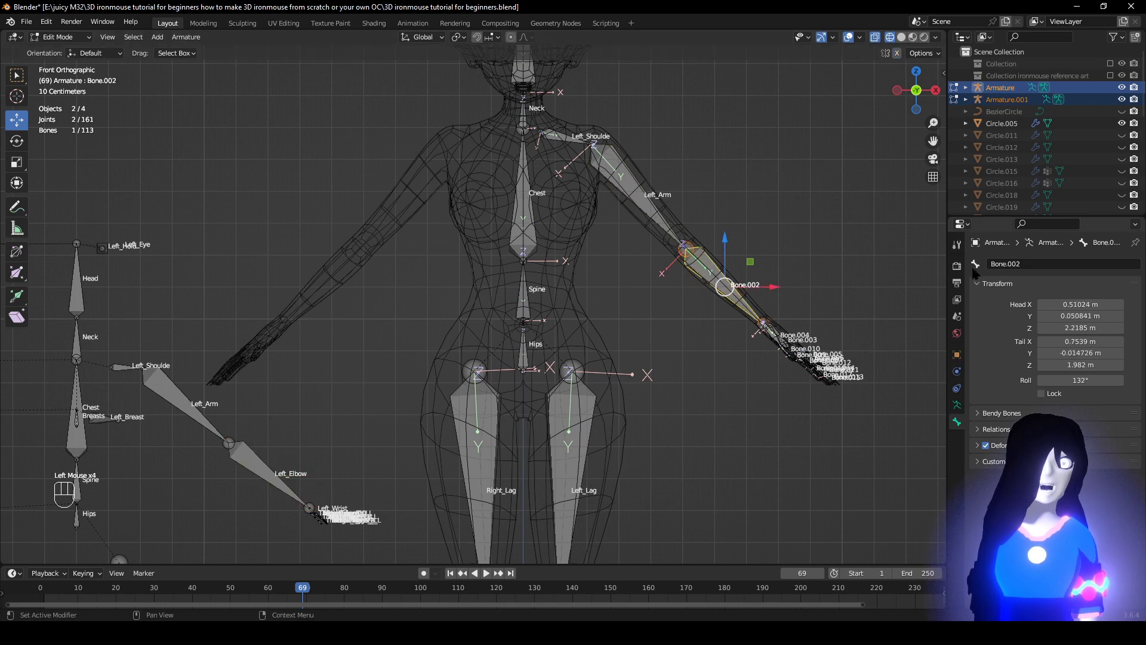
{"action": "left_click", "coordinate": [1010, 264]}
{"action": "key", "text": "ctrl+v"}
{"action": "left_click", "coordinate": [997, 293]}
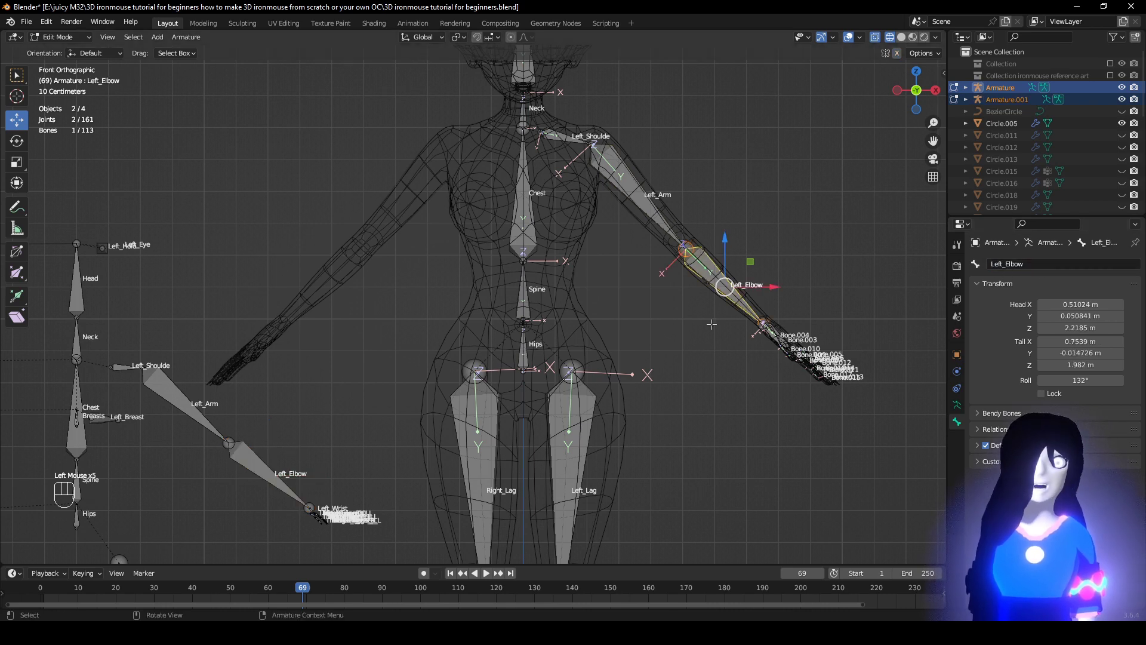
Select the reference armature's left wrist and finger bones and move them across to the model's left hand.
{"action": "scroll", "coordinate": [449, 473], "scroll_direction": "down", "scroll_amount": 1}
{"action": "middle_click_drag", "start_coordinate": [381, 405], "coordinate": [380, 430]}
{"action": "middle_click_drag", "start_coordinate": [385, 508], "coordinate": [463, 391], "text": "shift"}
{"action": "scroll", "coordinate": [462, 390], "scroll_direction": "up", "scroll_amount": 2}
{"action": "left_click_drag", "start_coordinate": [468, 421], "coordinate": [354, 351]}
{"action": "scroll", "coordinate": [445, 352], "scroll_direction": "down", "scroll_amount": 5}
{"action": "middle_click_drag", "start_coordinate": [446, 353], "coordinate": [392, 380], "text": "shift"}
{"action": "scroll", "coordinate": [391, 380], "scroll_direction": "down", "scroll_amount": 1}
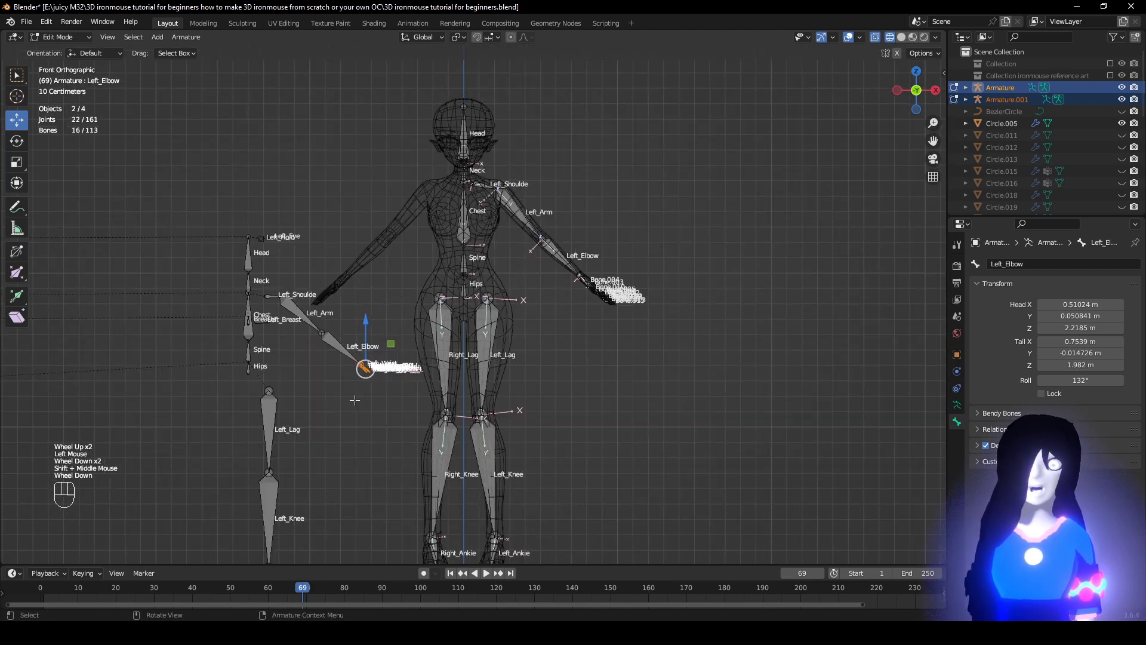
{"action": "scroll", "coordinate": [590, 244], "scroll_direction": "up", "scroll_amount": 2}
{"action": "key", "text": "g"}
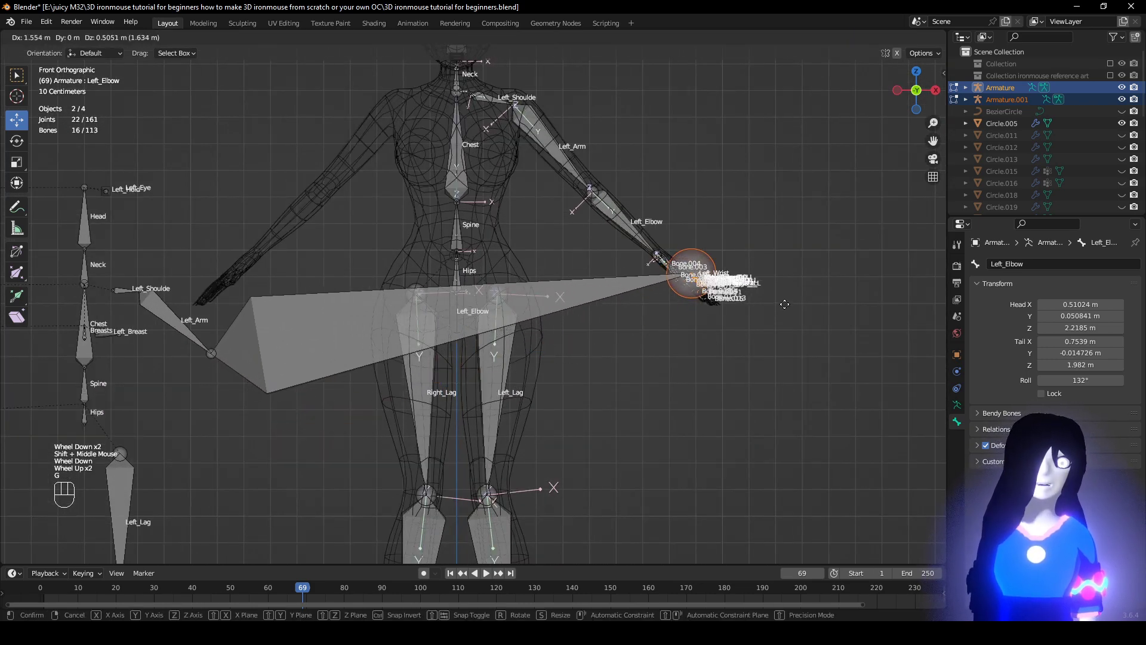
{"action": "left_click", "coordinate": [785, 302]}
Adjust the reference hand bones' position in depth so they sit at the model's left hand.
{"action": "middle_click_drag", "start_coordinate": [784, 306], "coordinate": [626, 321]}
{"action": "key", "text": "g"}
{"action": "left_click", "coordinate": [466, 320]}
{"action": "middle_click_drag", "start_coordinate": [475, 324], "coordinate": [435, 354]}
{"action": "scroll", "coordinate": [418, 342], "scroll_direction": "up", "scroll_amount": 3}
{"action": "key", "text": "g"}
{"action": "left_click", "coordinate": [507, 348]}
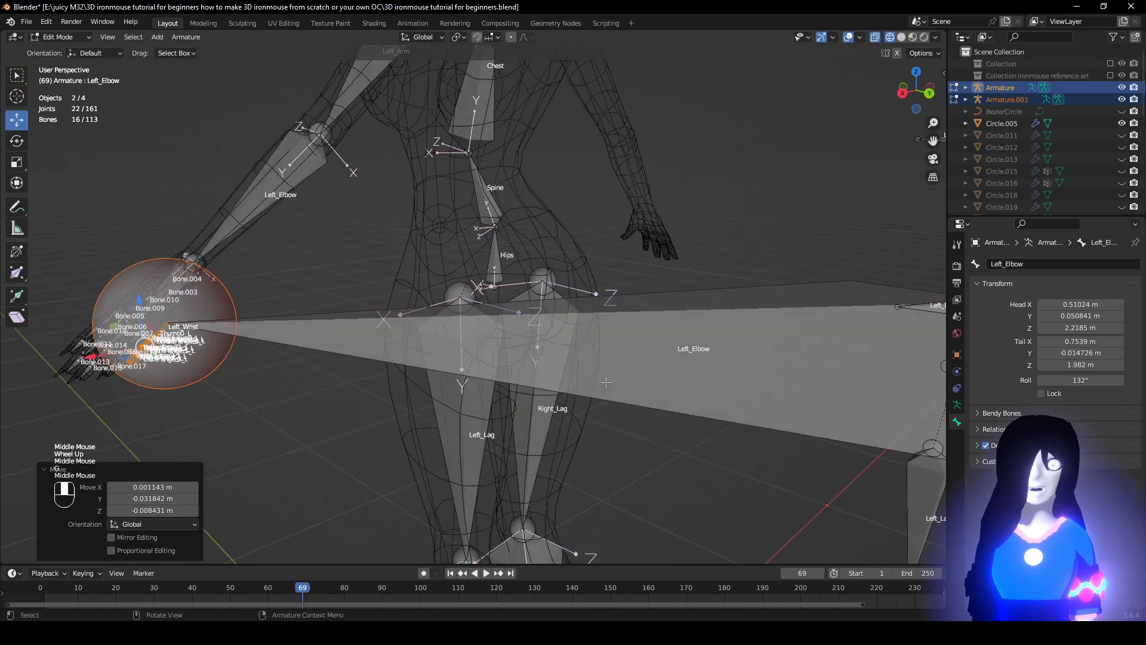
Scale the reference hand bones up by about 4.1 and resize them once more for easier comparison with the model's hand.
{"action": "key", "text": "s"}
{"action": "left_click", "coordinate": [123, 244]}
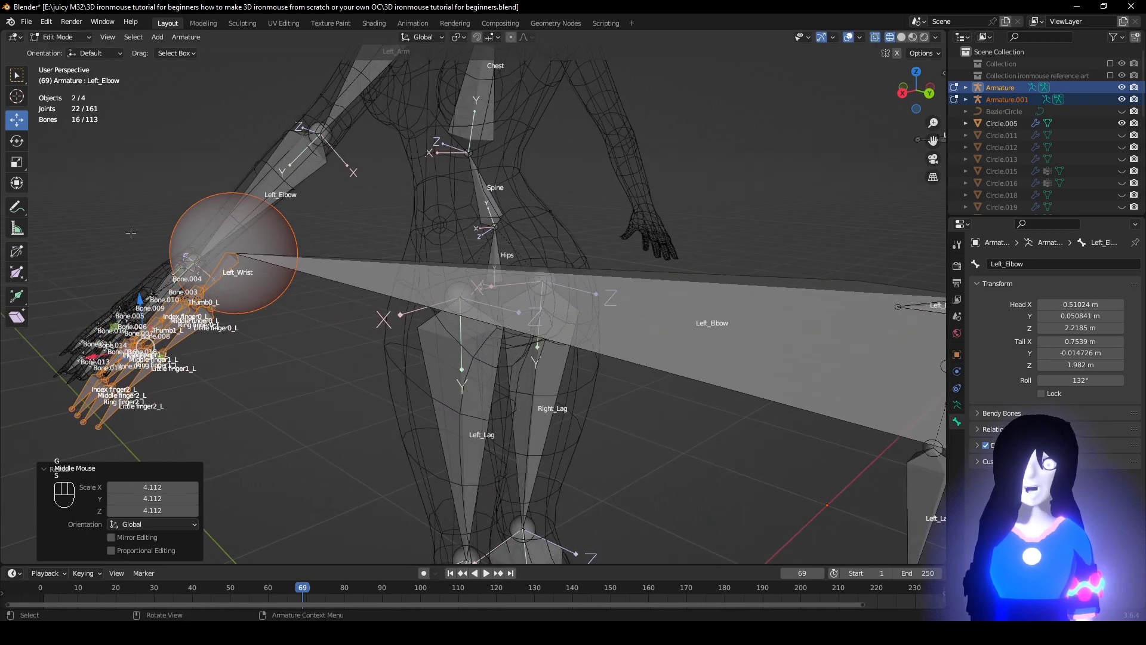
{"action": "middle_click_drag", "start_coordinate": [224, 291], "coordinate": [310, 302]}
{"action": "key", "text": "s"}
{"action": "left_click", "coordinate": [602, 422]}
{"action": "middle_click_drag", "start_coordinate": [603, 422], "coordinate": [558, 364], "text": "shift"}
{"action": "middle_click_drag", "start_coordinate": [559, 364], "coordinate": [588, 325]}
Move the reference hand bones clear of the model, beside its left hand, and scale them by about 0.9.
{"action": "key", "text": "g"}
{"action": "left_click", "coordinate": [671, 387]}
{"action": "scroll", "coordinate": [637, 399], "scroll_direction": "up", "scroll_amount": 3}
{"action": "scroll", "coordinate": [588, 326], "scroll_direction": "down", "scroll_amount": 2}
{"action": "middle_click_drag", "start_coordinate": [589, 326], "coordinate": [612, 358]}
{"action": "key", "text": "g"}
{"action": "left_click", "coordinate": [614, 334]}
{"action": "key", "text": "s"}
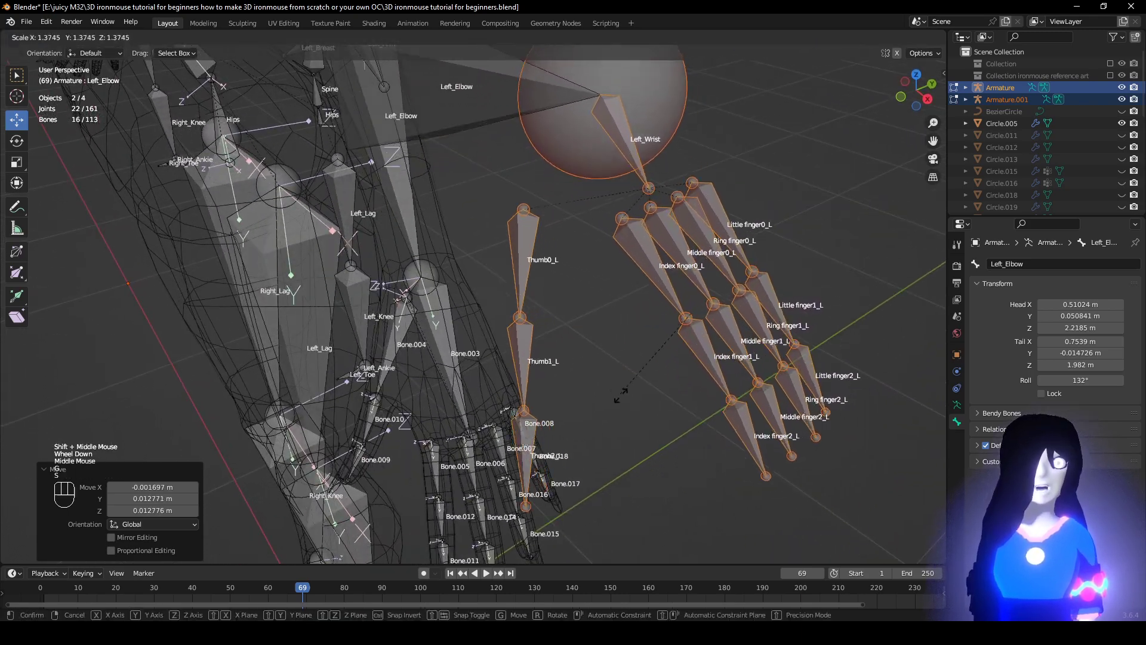
{"action": "left_click", "coordinate": [621, 326]}
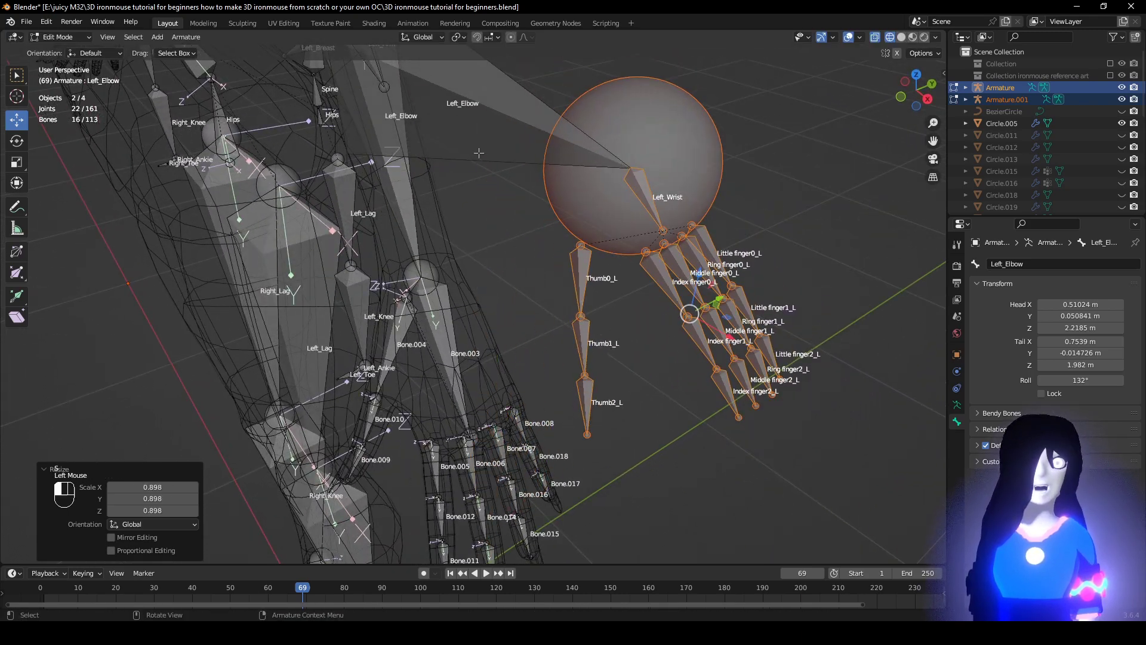
Hide the stretched reference Left_Elbow bone and all other reference bones except the left hand's.
{"action": "left_click", "coordinate": [479, 152]}
{"action": "key", "text": "h"}
{"action": "scroll", "coordinate": [477, 142], "scroll_direction": "down", "scroll_amount": 2}
{"action": "scroll", "coordinate": [474, 134], "scroll_direction": "down", "scroll_amount": 2}
{"action": "middle_click_drag", "start_coordinate": [474, 134], "coordinate": [555, 184], "text": "alt"}
{"action": "scroll", "coordinate": [398, 402], "scroll_direction": "up", "scroll_amount": 2}
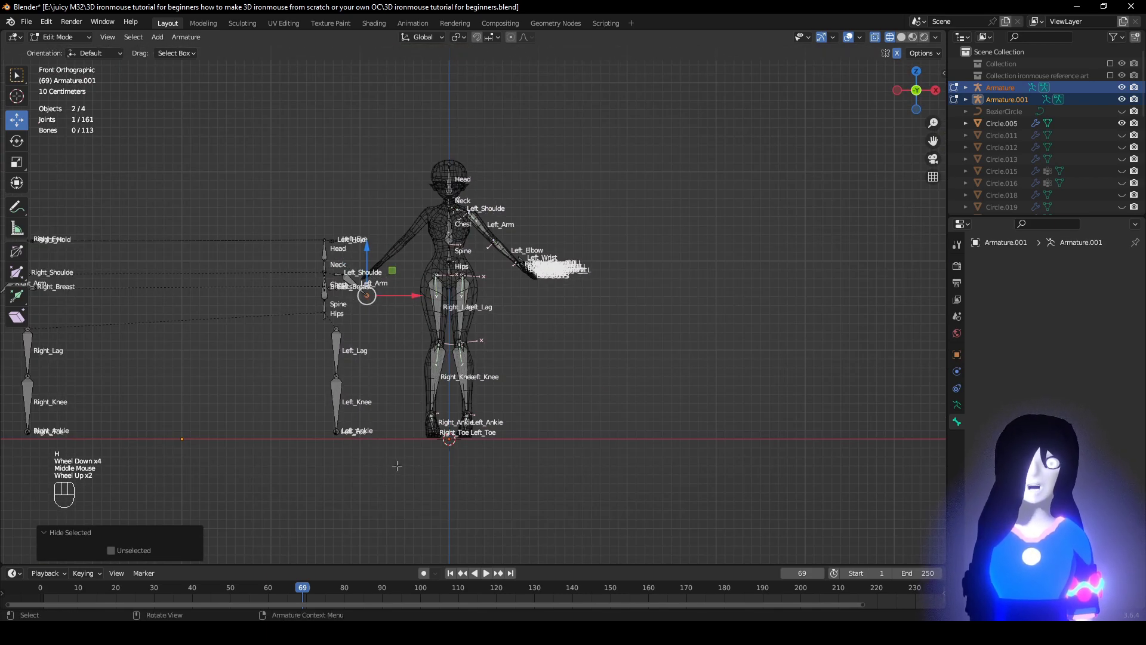
{"action": "scroll", "coordinate": [397, 465], "scroll_direction": "down", "scroll_amount": 1}
{"action": "left_click_drag", "start_coordinate": [406, 457], "coordinate": [17, 183]}
{"action": "scroll", "coordinate": [174, 291], "scroll_direction": "down", "scroll_amount": 1}
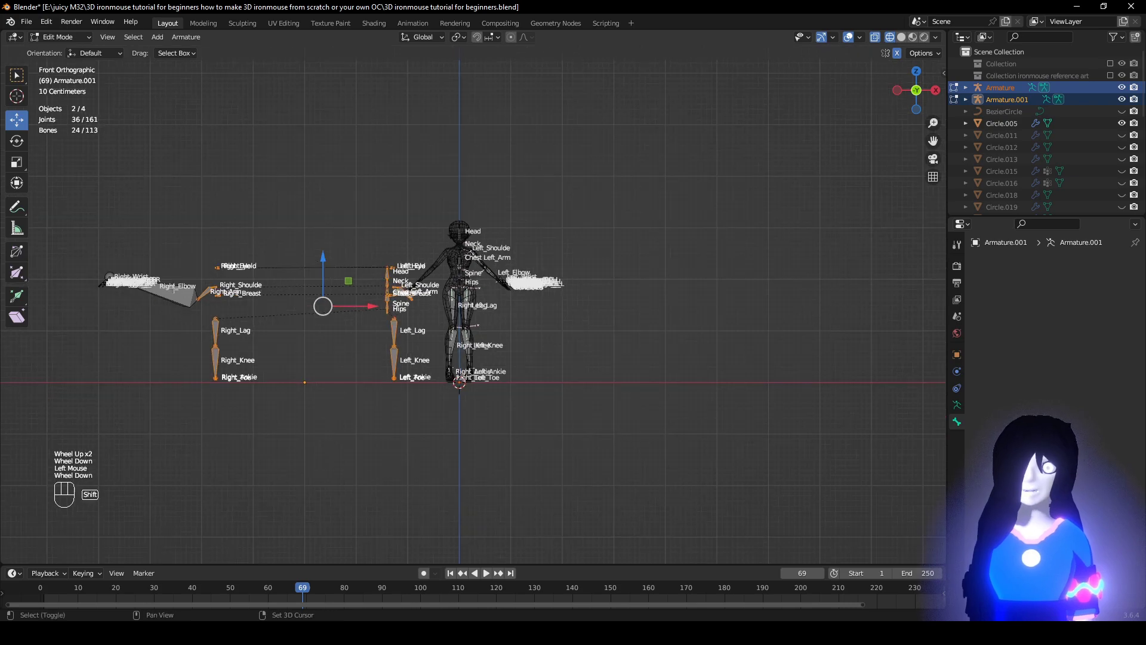
{"action": "left_click", "coordinate": [174, 290], "text": "shift"}
{"action": "left_click_drag", "start_coordinate": [335, 427], "coordinate": [32, 176], "text": "shift"}
{"action": "key", "text": "h"}
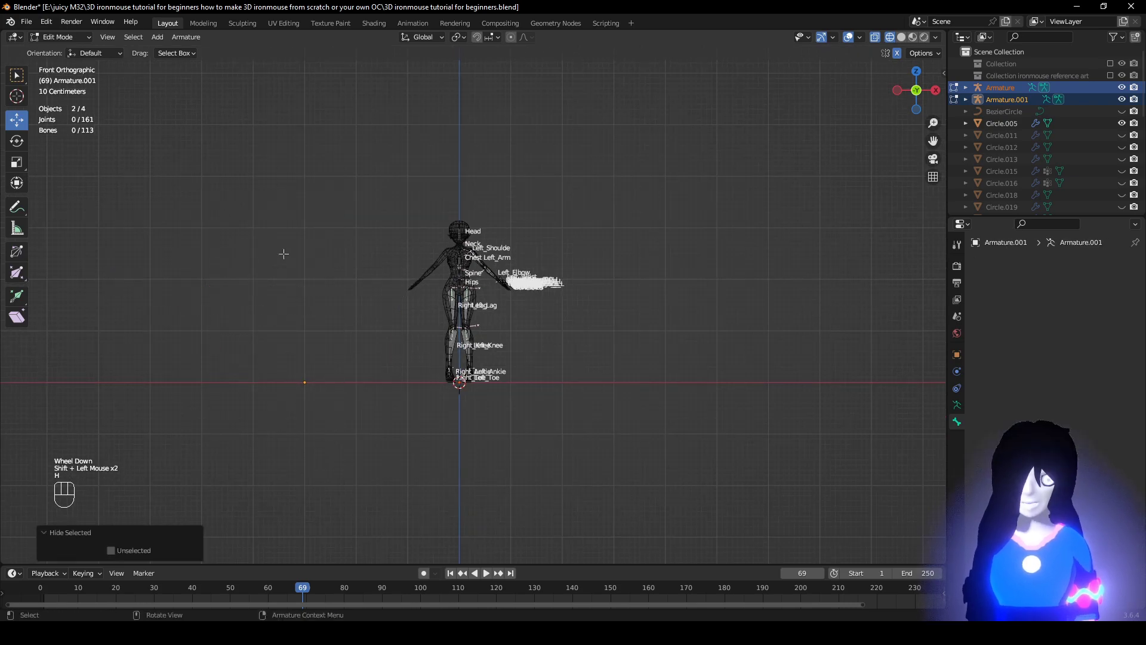
Copy the name of the reference thumb's base bone and rename the model's thumb base bone to Thumb0_L.
{"action": "scroll", "coordinate": [453, 317], "scroll_direction": "up", "scroll_amount": 1}
{"action": "middle_click_drag", "start_coordinate": [543, 349], "coordinate": [453, 379]}
{"action": "scroll", "coordinate": [454, 370], "scroll_direction": "up", "scroll_amount": 4}
{"action": "left_click", "coordinate": [452, 272]}
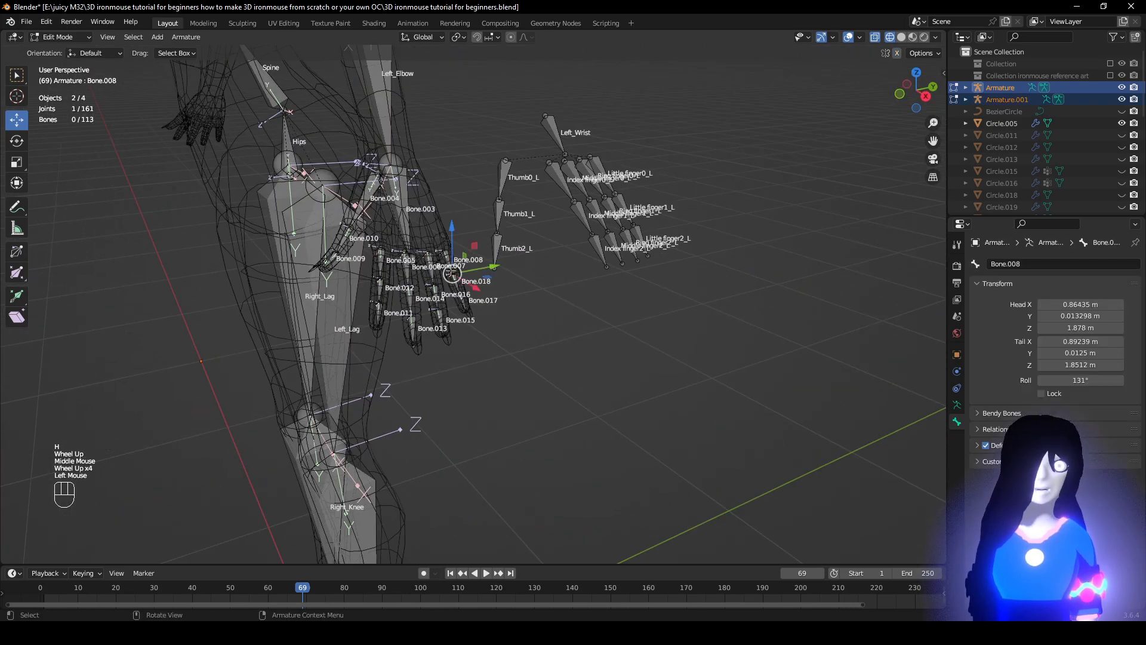
{"action": "key", "text": "KP_Decimal"}
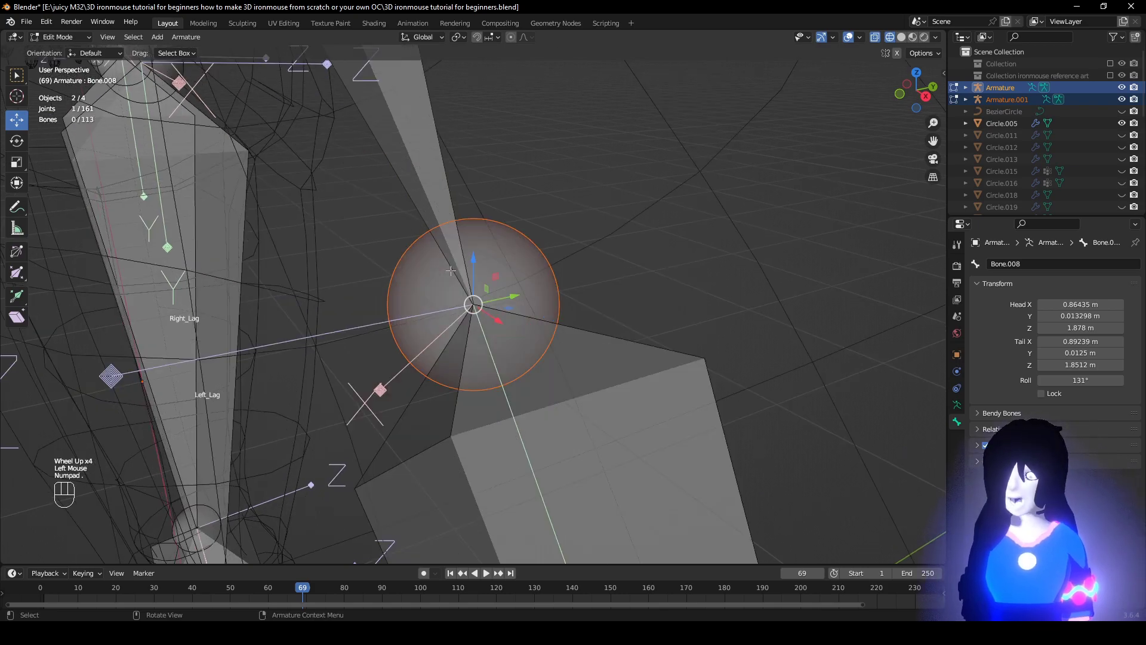
{"action": "scroll", "coordinate": [451, 271], "scroll_direction": "down", "scroll_amount": 6}
{"action": "middle_click_drag", "start_coordinate": [530, 261], "coordinate": [544, 264]}
{"action": "mouse_move", "coordinate": [545, 264]}
{"action": "middle_mouse_down", "text": "shift"}
{"action": "mouse_move", "coordinate": [546, 297]}
{"action": "mouse_move", "coordinate": [552, 277]}
{"action": "middle_mouse_up", "text": "shift"}
{"action": "scroll", "coordinate": [546, 297], "scroll_direction": "up", "scroll_amount": 1}
{"action": "middle_click_drag", "start_coordinate": [513, 172], "coordinate": [584, 195], "text": "shift"}
{"action": "left_click", "coordinate": [575, 157]}
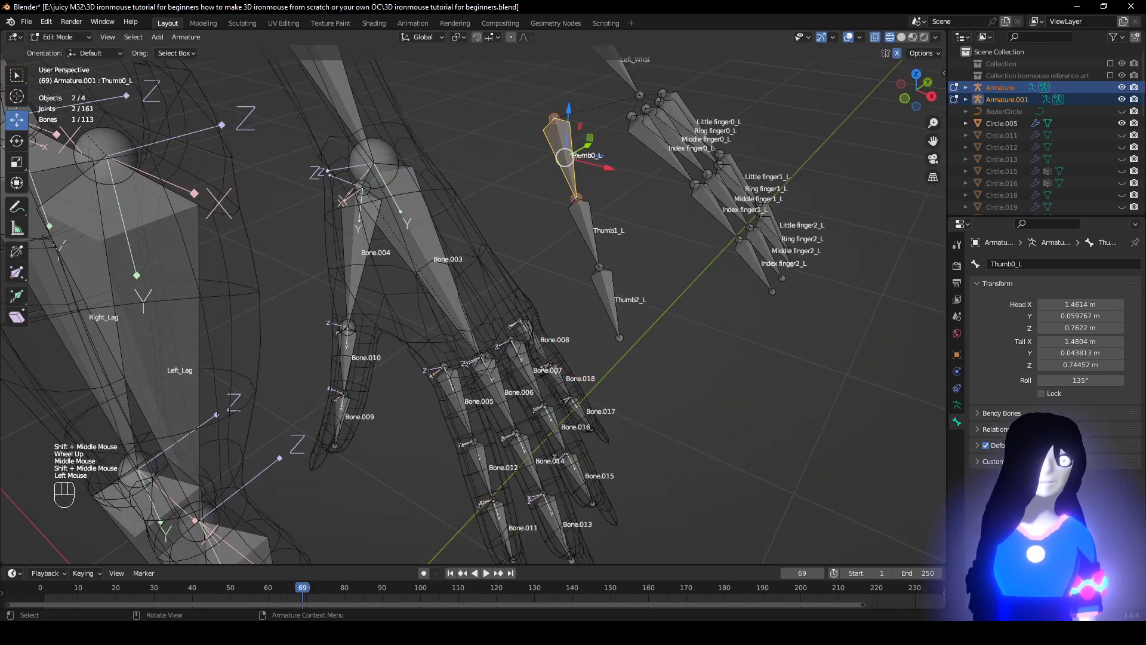
{"action": "left_click", "coordinate": [1077, 269]}
{"action": "key", "text": "ctrl+c"}
{"action": "left_click", "coordinate": [994, 322]}
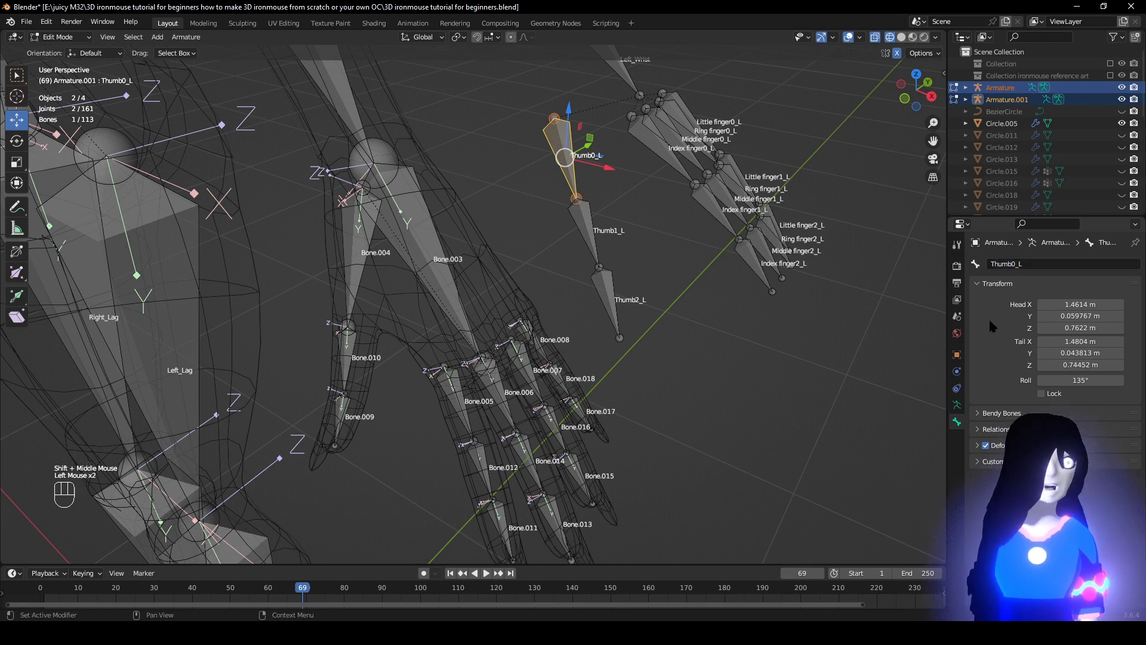
{"action": "left_click", "coordinate": [368, 270]}
{"action": "left_click", "coordinate": [1014, 265]}
{"action": "key", "text": "ctrl+v"}
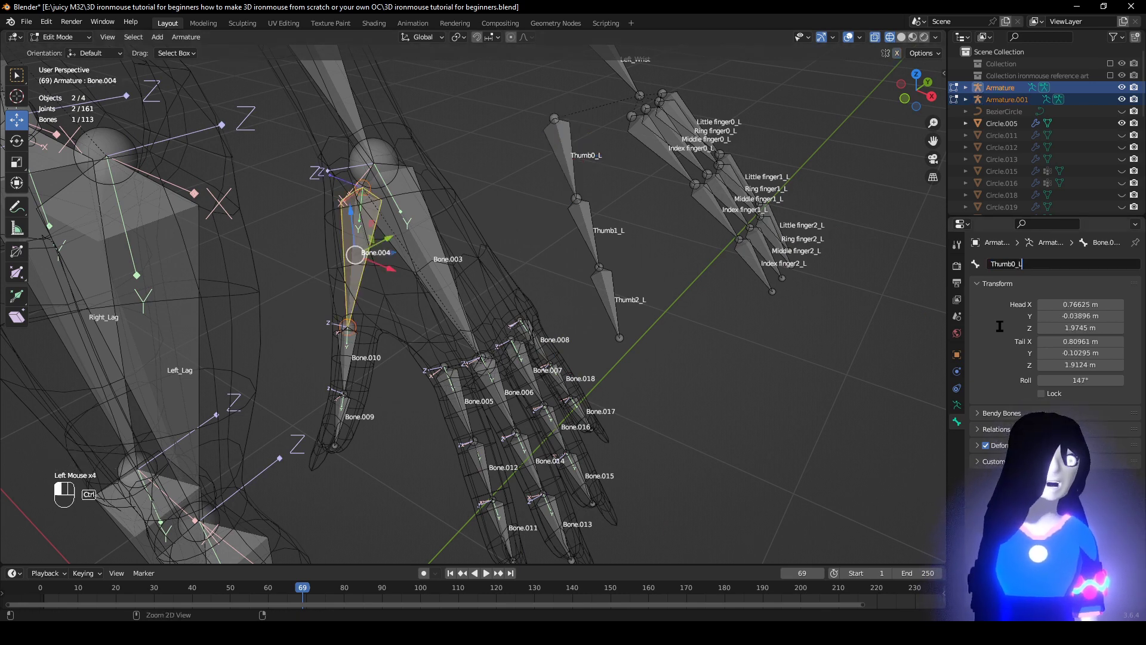
{"action": "left_click", "coordinate": [999, 325]}
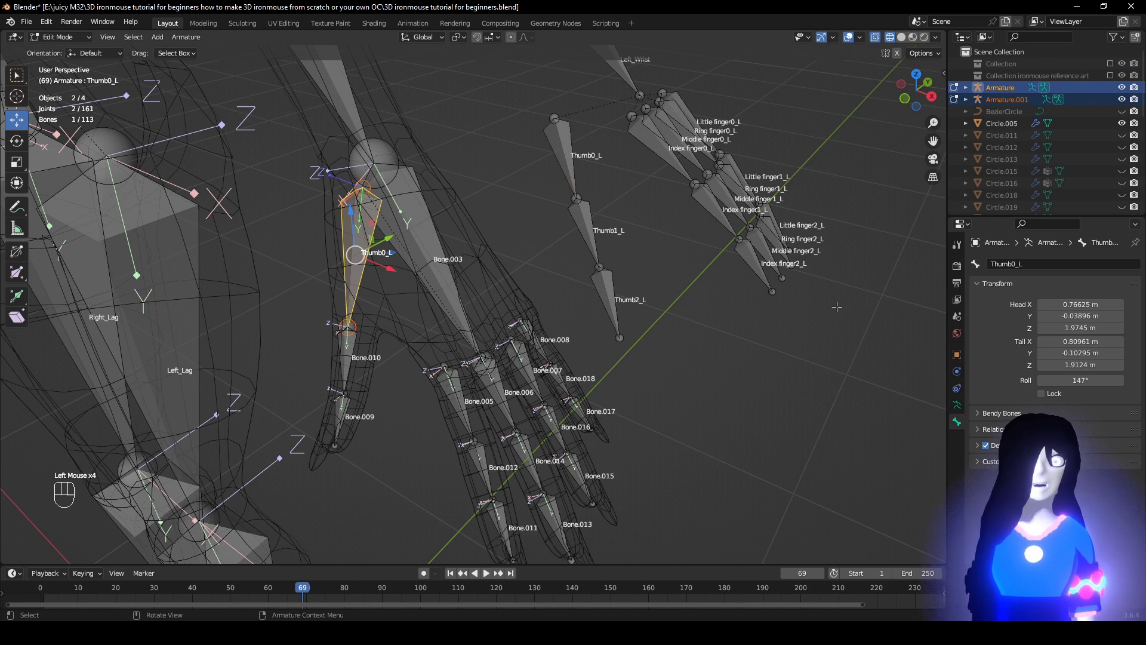
Rename the model's middle thumb bone to Thumb1_L, copying the matching reference bone's name.
{"action": "left_click", "coordinate": [600, 237]}
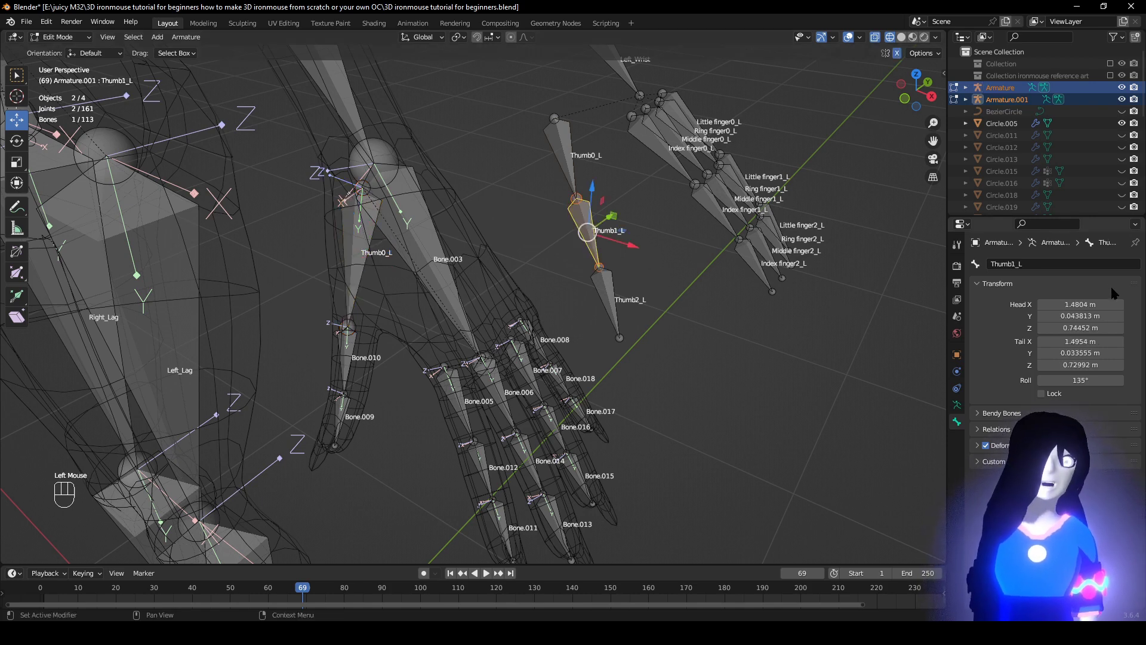
{"action": "left_click", "coordinate": [1068, 266]}
{"action": "key", "text": "ctrl+c"}
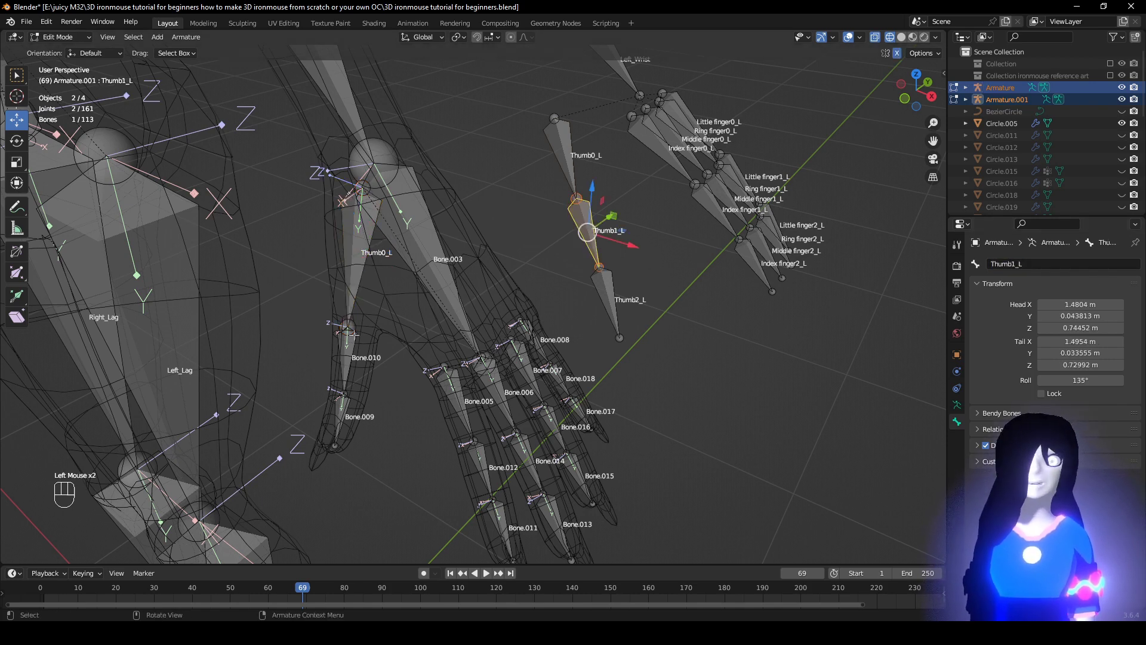
{"action": "left_click", "coordinate": [354, 335]}
{"action": "left_click", "coordinate": [1015, 264]}
{"action": "key", "text": "ctrl+v"}
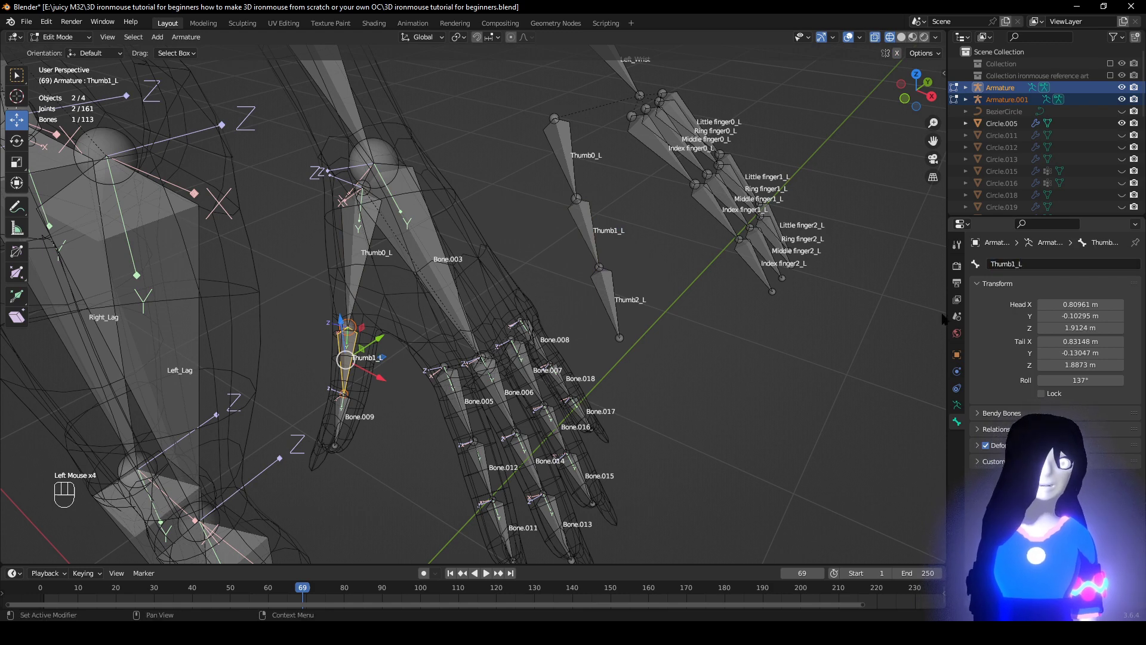
Rename the model's thumb tip bone to Thumb2_L, copying the matching reference bone's name.
{"action": "left_click", "coordinate": [623, 293]}
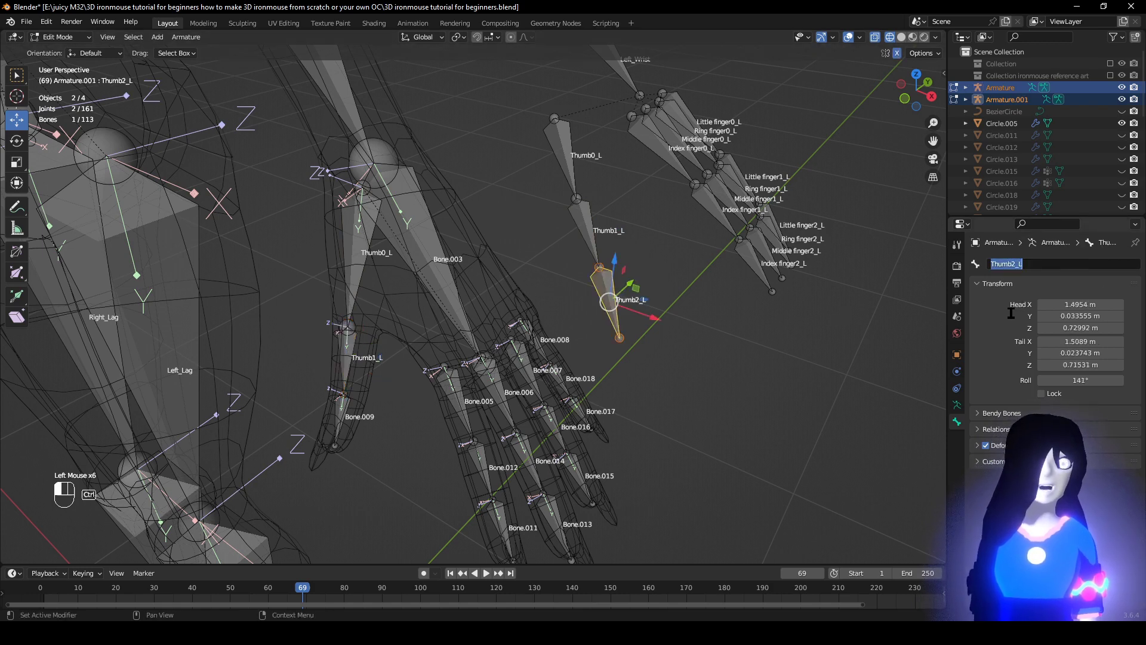
{"action": "left_click", "coordinate": [331, 421]}
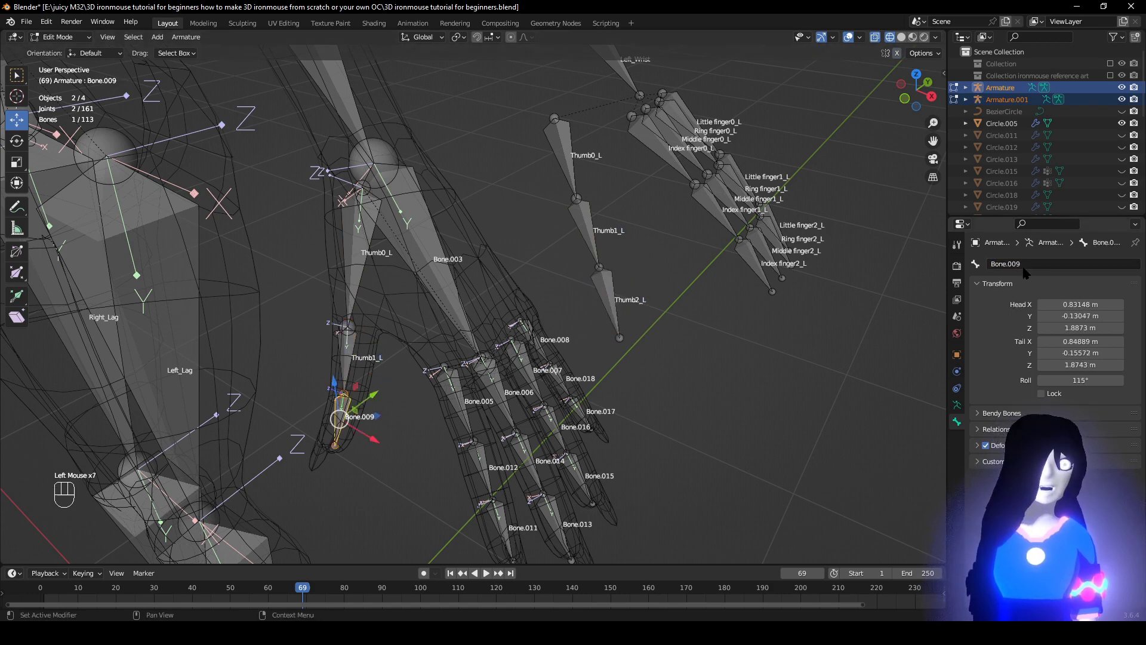
{"action": "left_click", "coordinate": [1024, 267]}
{"action": "type", "text": "Thumb2_L"}
Rename the model's base index finger bone to Index finger0_L, copying the matching reference bone's name.
{"action": "middle_click_drag", "start_coordinate": [735, 373], "coordinate": [718, 369]}
{"action": "left_click", "coordinate": [707, 177]}
{"action": "left_click", "coordinate": [1023, 267]}
{"action": "key", "text": "ctrl+c"}
{"action": "left_click", "coordinate": [1007, 293]}
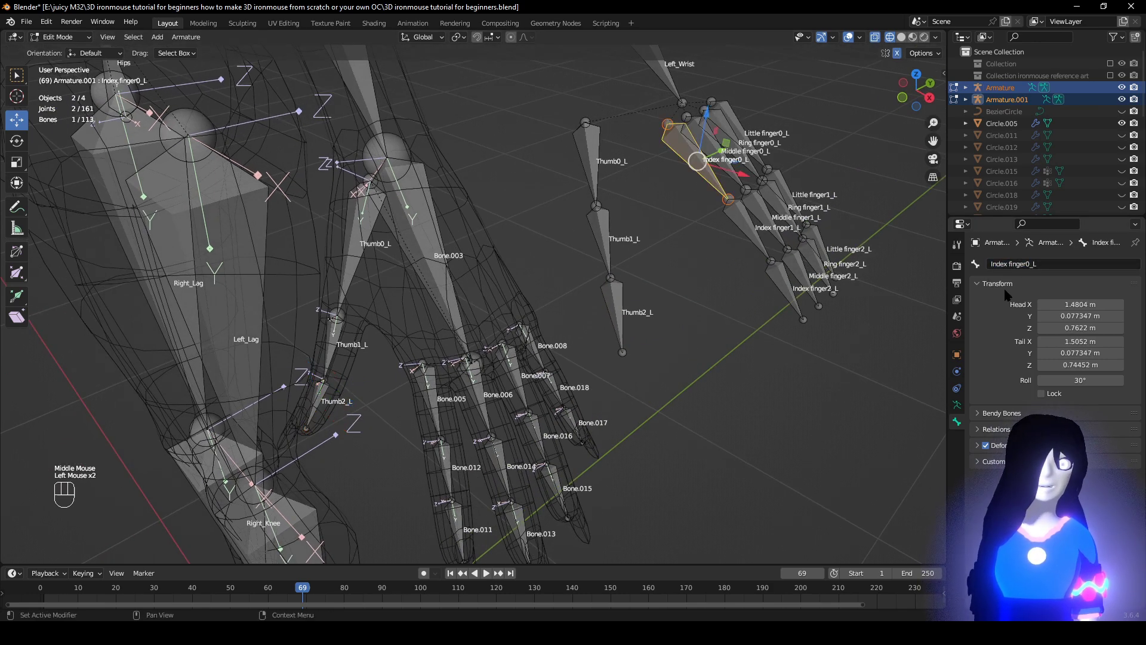
{"action": "left_click", "coordinate": [436, 401]}
{"action": "left_click", "coordinate": [1041, 263]}
{"action": "key", "text": "ctrl+v"}
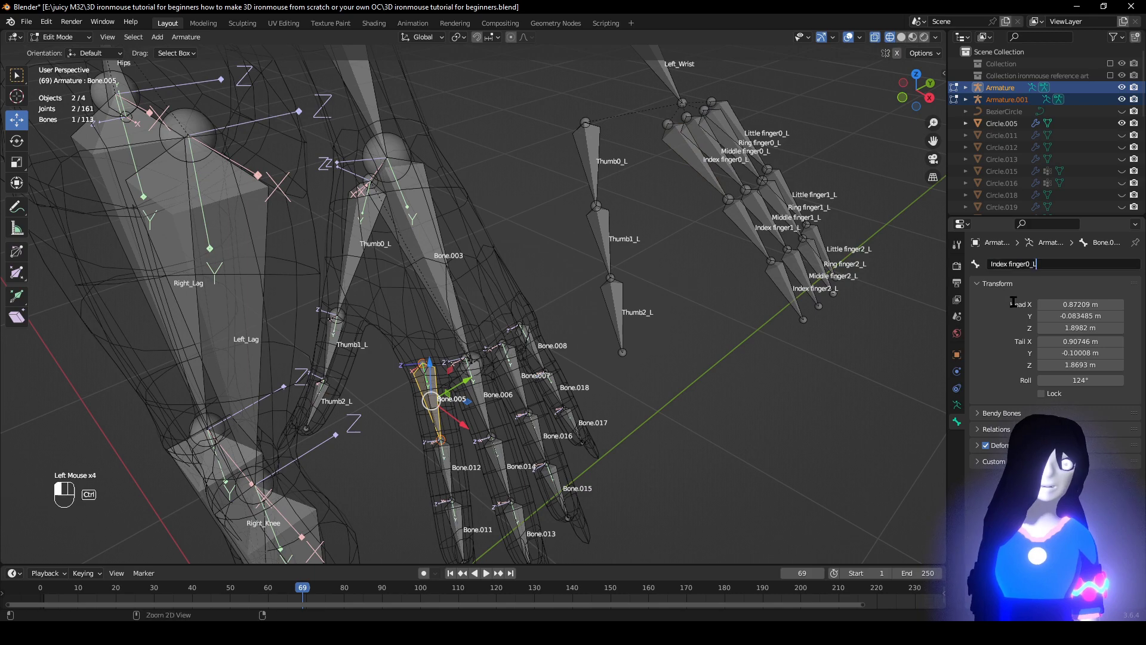
{"action": "left_click", "coordinate": [1012, 299]}
Rename the model's middle index finger bone to Index finger1_L, copying the matching reference bone's name.
{"action": "middle_click_drag", "start_coordinate": [784, 359], "coordinate": [758, 337], "text": "shift"}
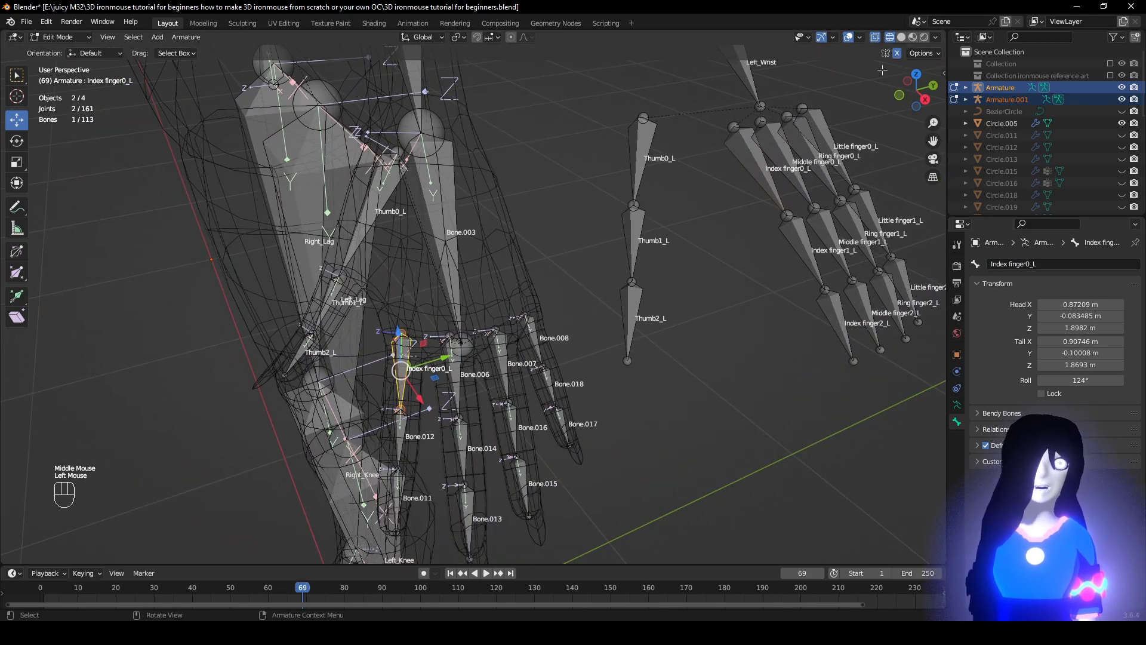
{"action": "middle_click_drag", "start_coordinate": [611, 328], "coordinate": [644, 302]}
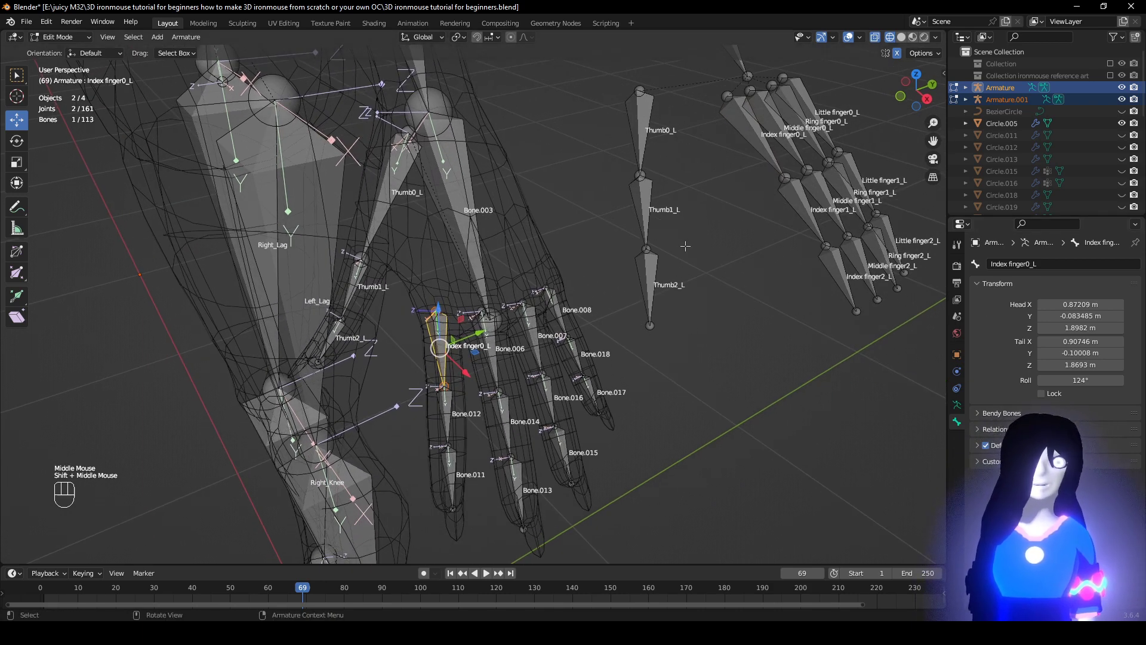
{"action": "left_click", "coordinate": [799, 199]}
{"action": "double_click", "coordinate": [1039, 263]}
{"action": "key", "text": "ctrl+c"}
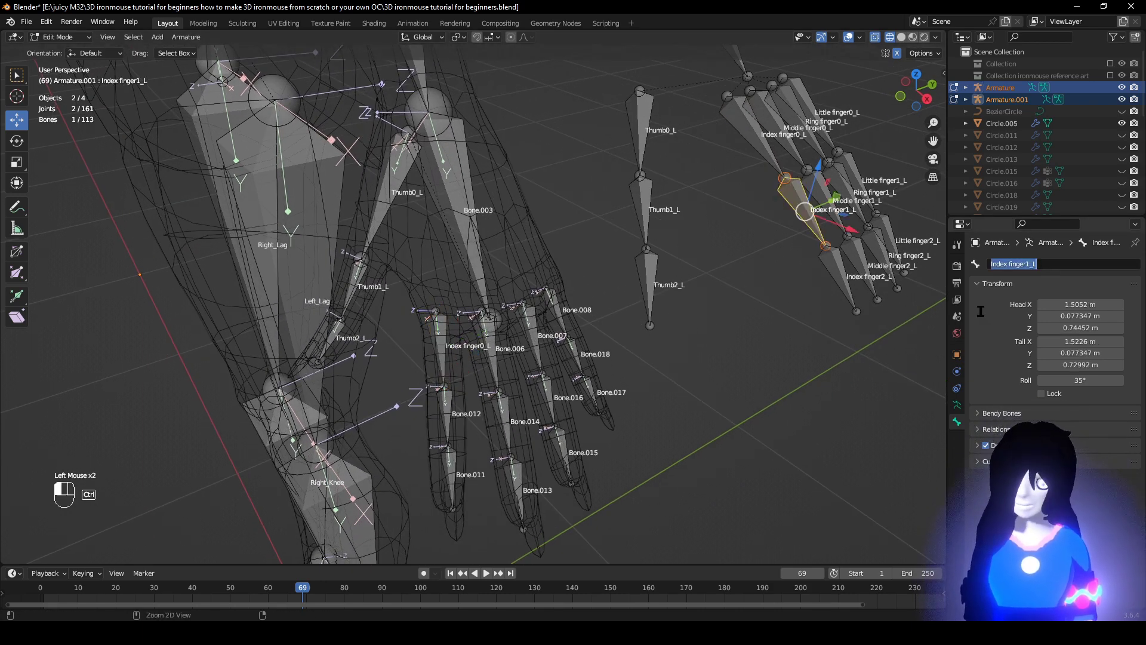
{"action": "left_click", "coordinate": [998, 310]}
{"action": "left_click", "coordinate": [445, 411]}
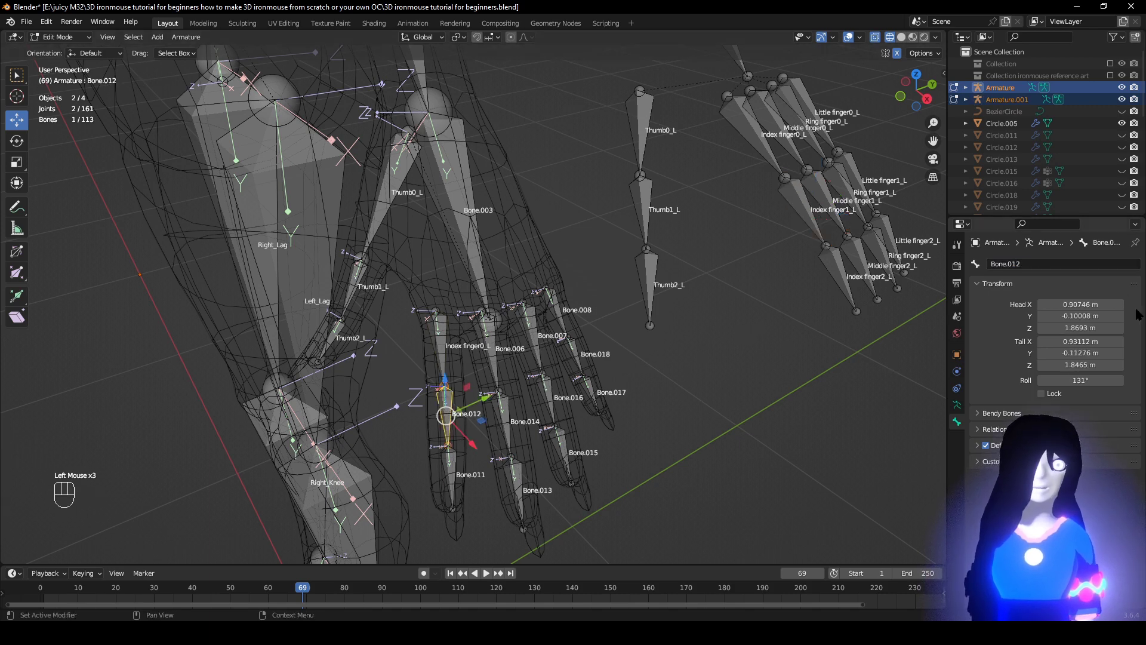
{"action": "double_click", "coordinate": [1059, 264]}
{"action": "key", "text": "ctrl+v"}
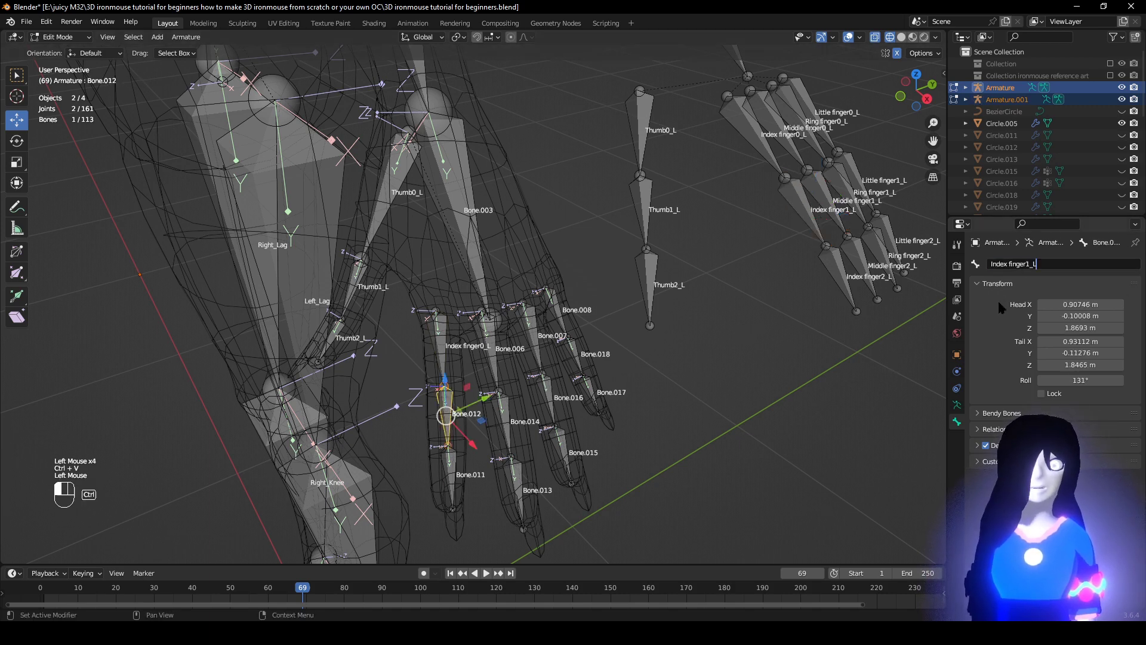
{"action": "left_click", "coordinate": [998, 300]}
Copy the reference index fingertip bone's name and rename the model's index fingertip bone to Index finger2_L.
{"action": "left_click", "coordinate": [830, 288]}
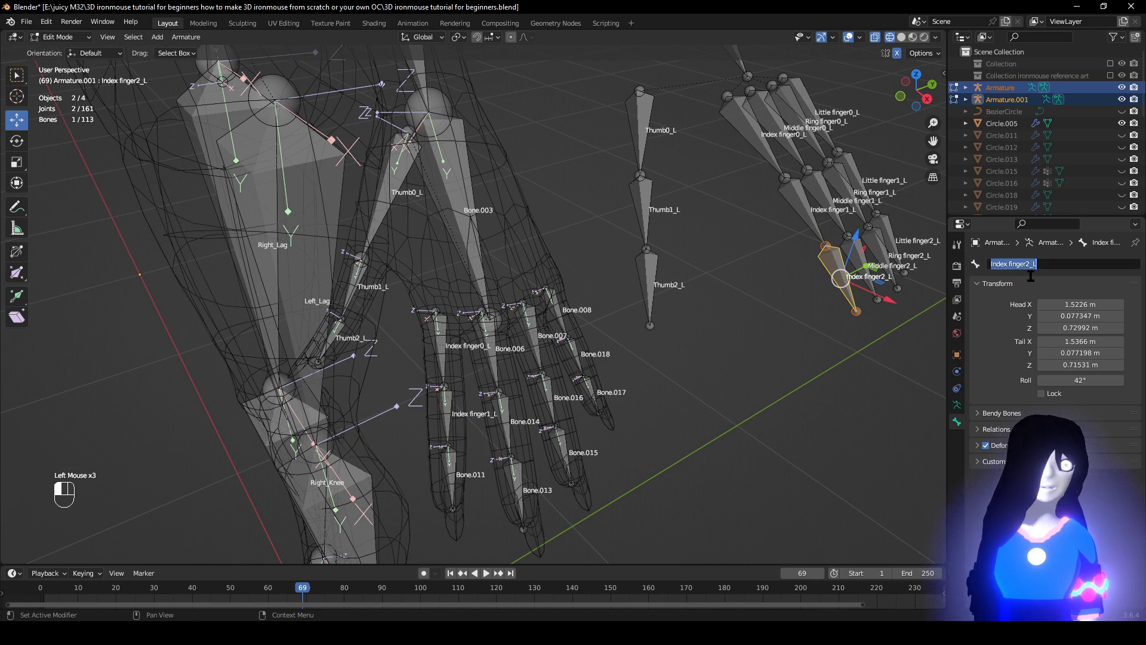
{"action": "left_click", "coordinate": [1000, 308]}
{"action": "left_click", "coordinate": [448, 477]}
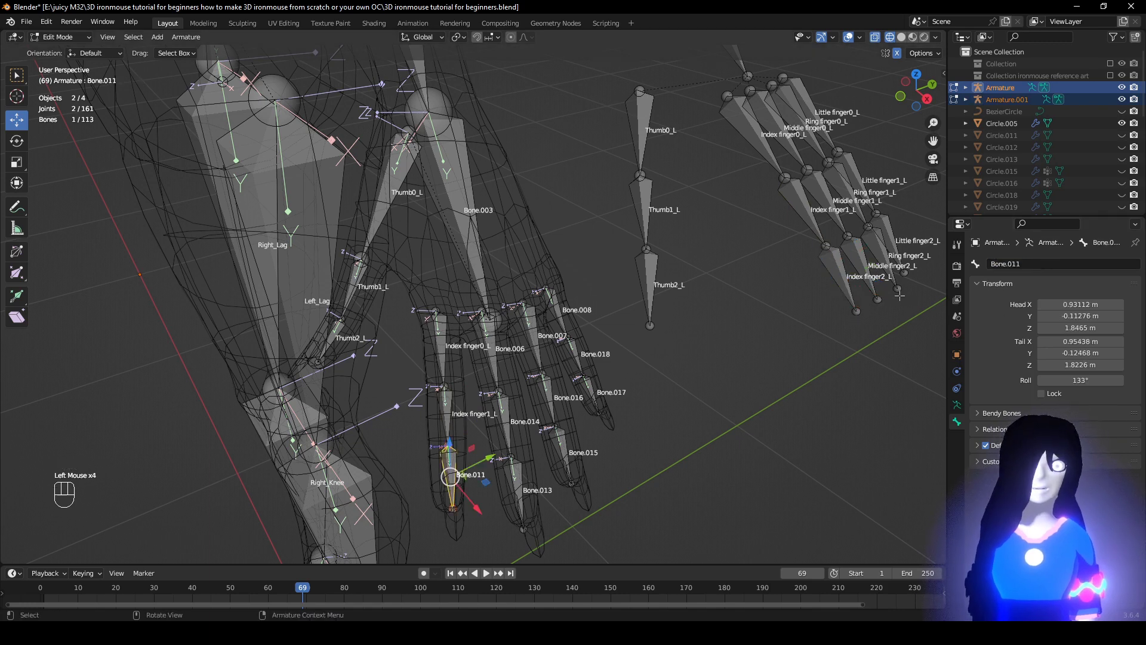
{"action": "double_click", "coordinate": [994, 266]}
{"action": "type", "text": "Index finger2_L"}
{"action": "left_click", "coordinate": [998, 304]}
Rename the model's base middle finger bone to Middle finger0_L, copying the matching reference bone's name.
{"action": "scroll", "coordinate": [660, 353], "scroll_direction": "down", "scroll_amount": 1}
{"action": "middle_click_drag", "start_coordinate": [660, 353], "coordinate": [647, 356]}
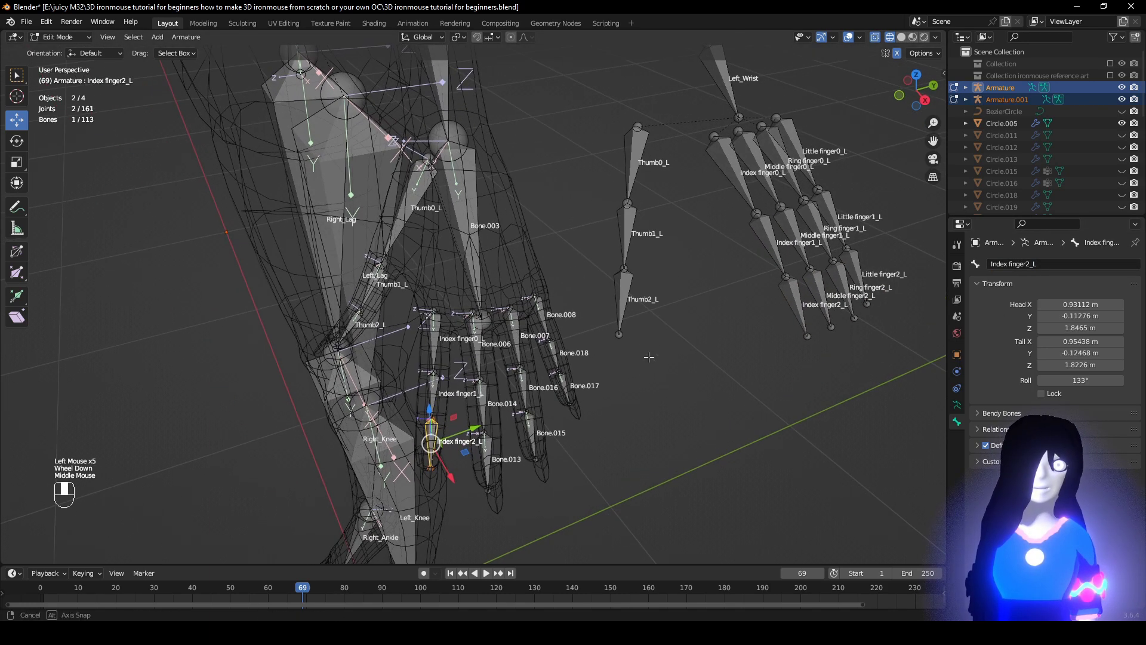
{"action": "left_click", "coordinate": [777, 184]}
{"action": "double_click", "coordinate": [1008, 265]}
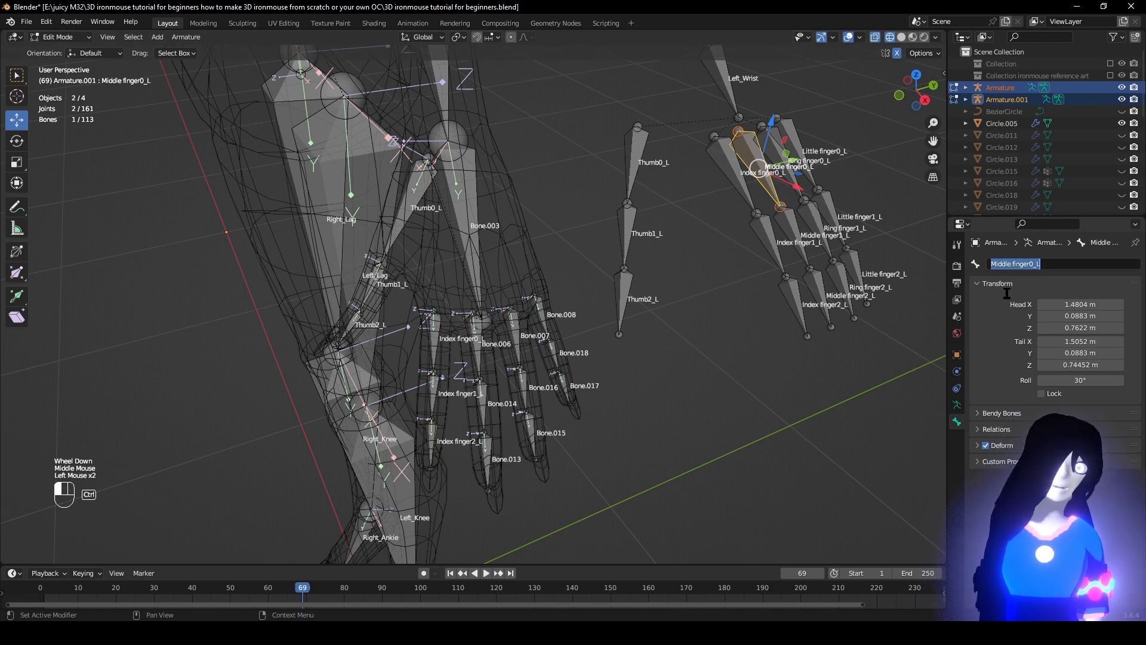
{"action": "key", "text": "ctrl+c"}
{"action": "left_click", "coordinate": [1007, 294]}
{"action": "left_click", "coordinate": [476, 362]}
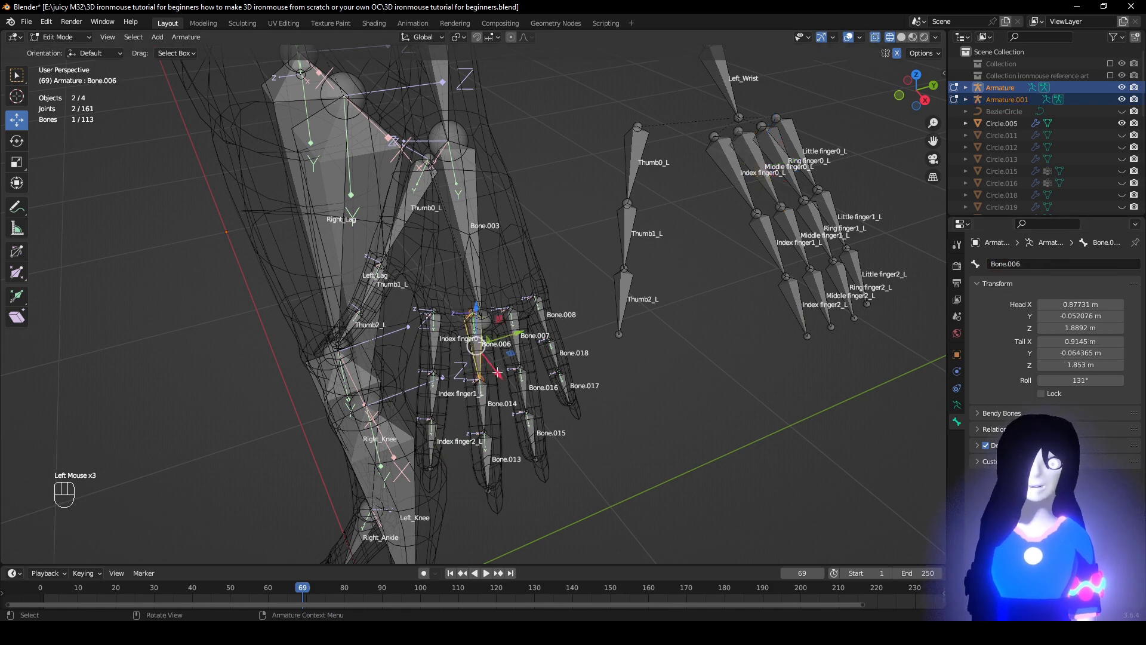
{"action": "double_click", "coordinate": [1008, 266]}
{"action": "key", "text": "ctrl+v"}
{"action": "left_click", "coordinate": [1001, 301]}
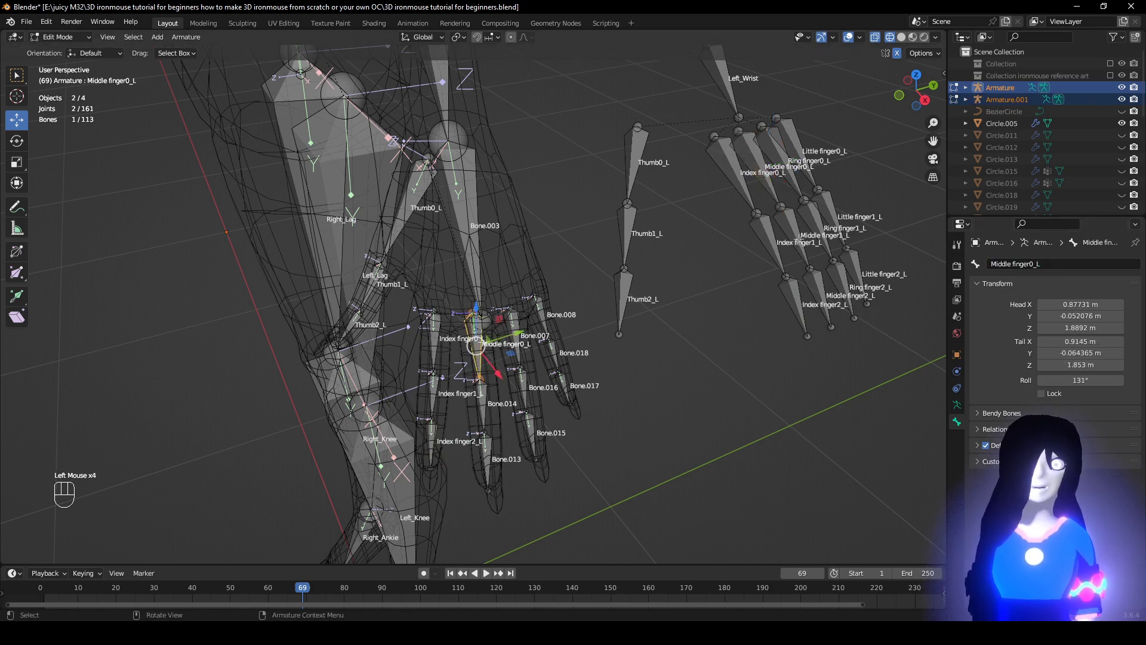
Rename the second bone of the model's middle finger to Middle finger1_L, copying the matching reference bone's name.
{"action": "left_click", "coordinate": [801, 237]}
{"action": "double_click", "coordinate": [1038, 267]}
{"action": "key", "text": "ctrl+c"}
{"action": "left_click", "coordinate": [1004, 316]}
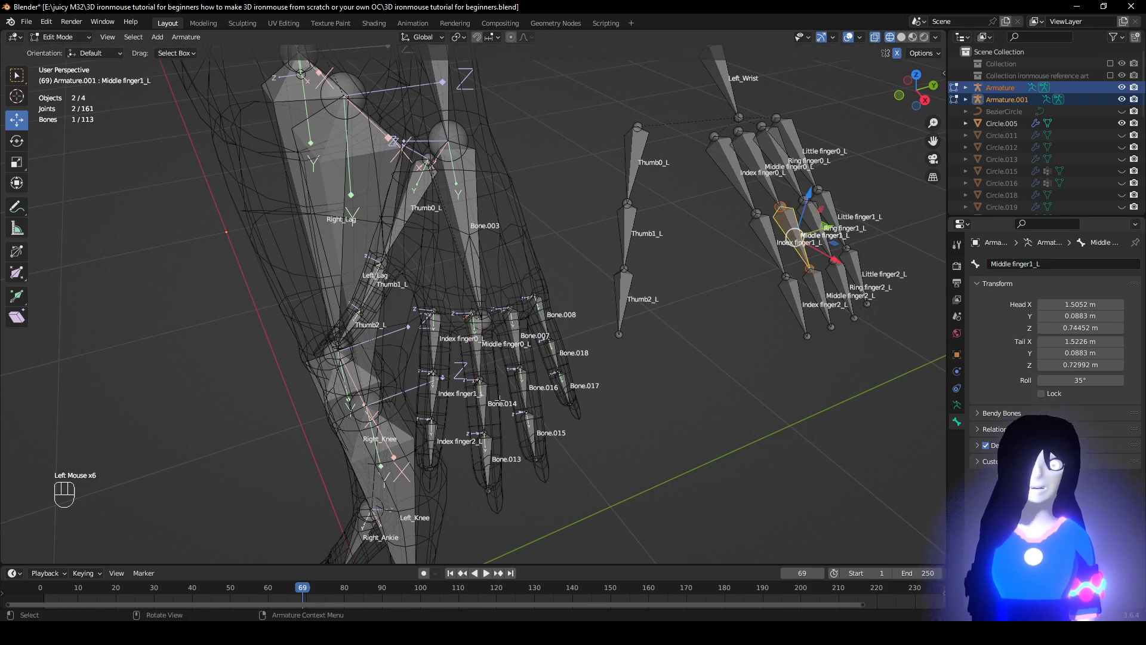
{"action": "left_click", "coordinate": [501, 399]}
{"action": "double_click", "coordinate": [1009, 263]}
{"action": "key", "text": "ctrl+v"}
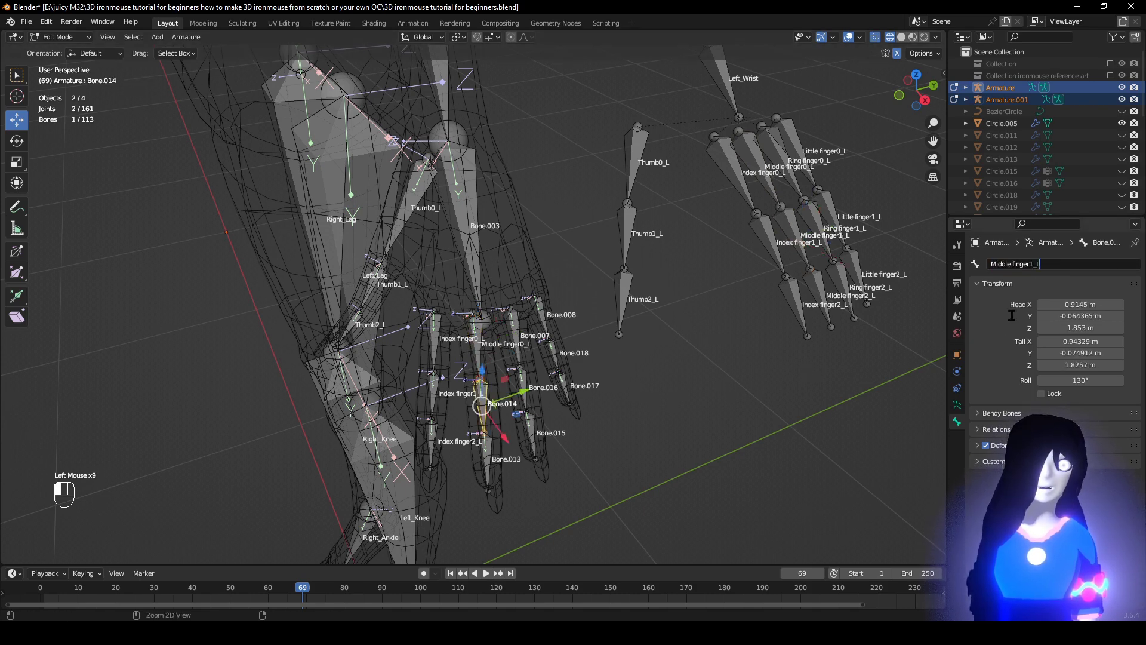
{"action": "left_click", "coordinate": [1012, 316]}
Rename the tip bone of the model's middle finger to Middle finger2_L, copying the matching reference bone's name.
{"action": "left_click", "coordinate": [818, 290]}
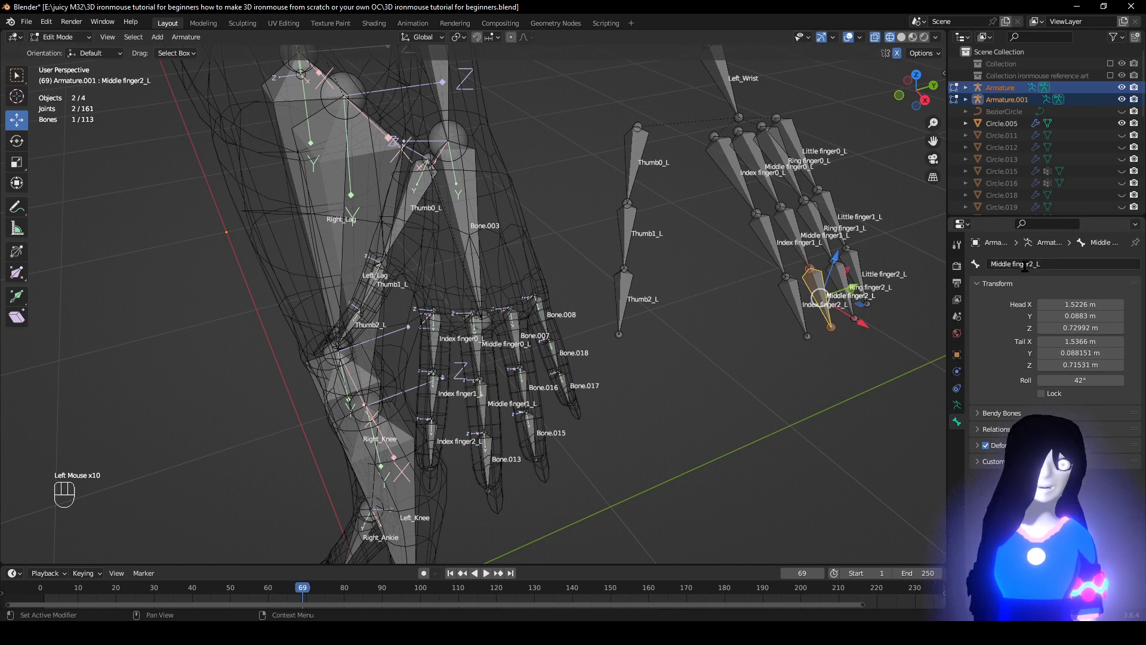
{"action": "left_click", "coordinate": [488, 459]}
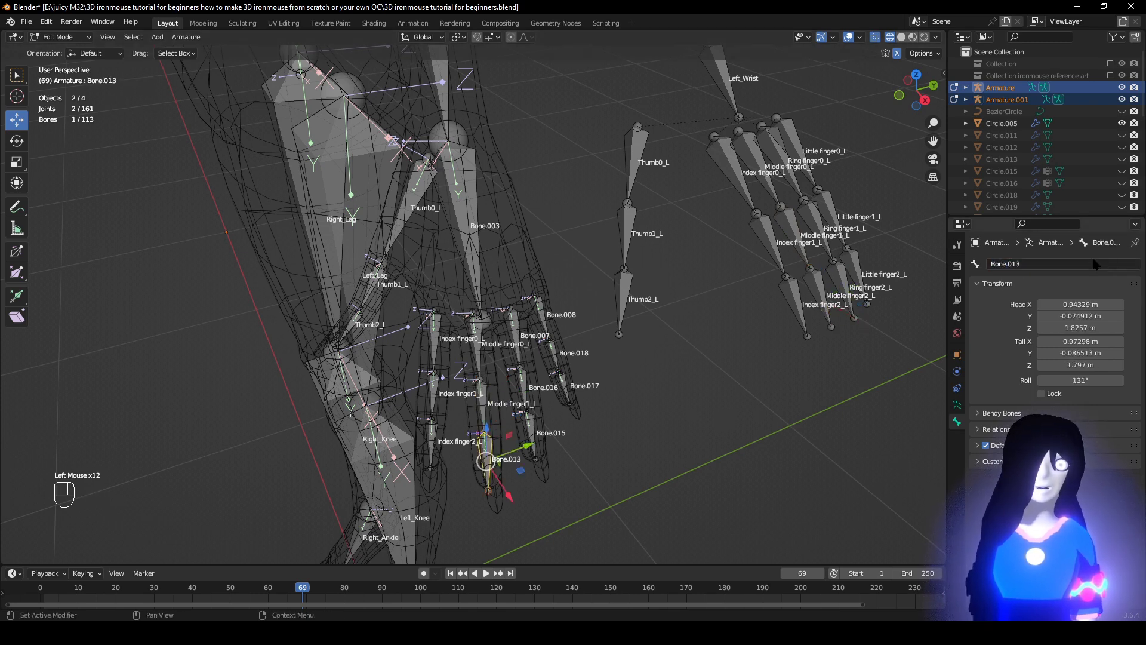
{"action": "double_click", "coordinate": [1096, 265]}
{"action": "key", "text": "ctrl+v"}
{"action": "left_click", "coordinate": [1010, 316]}
Copy the reference ring finger's base bone name and rename the model's base ring finger bone to Ring finger0_L.
{"action": "left_click", "coordinate": [778, 159]}
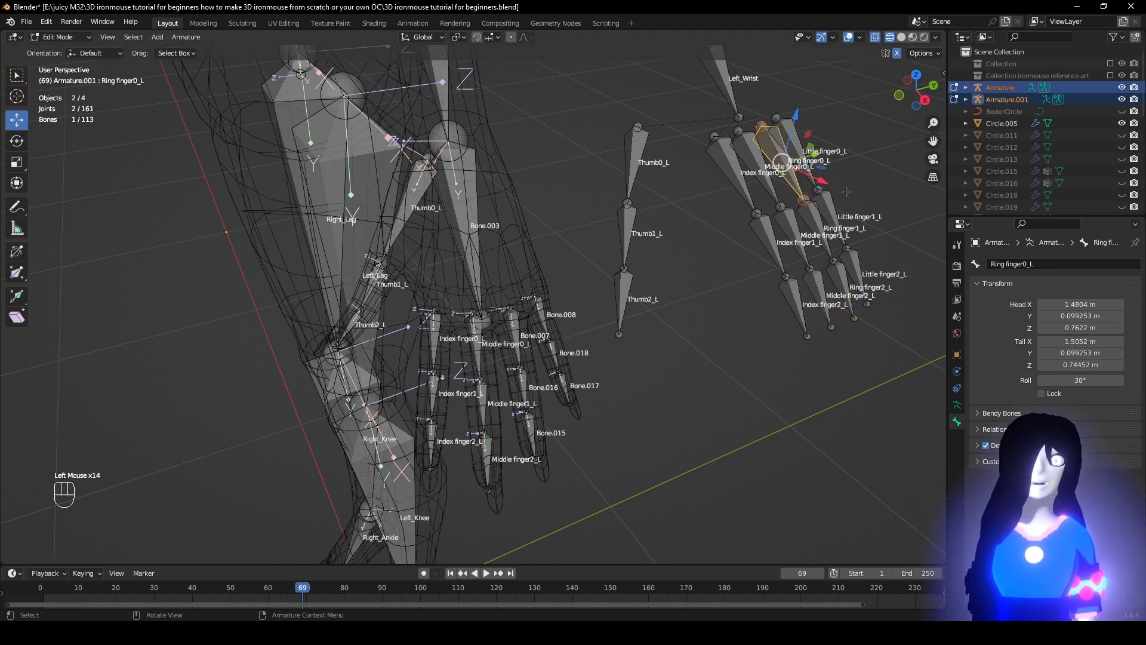
{"action": "left_click", "coordinate": [1025, 267]}
{"action": "key", "text": "ctrl+c"}
{"action": "left_click", "coordinate": [806, 378]}
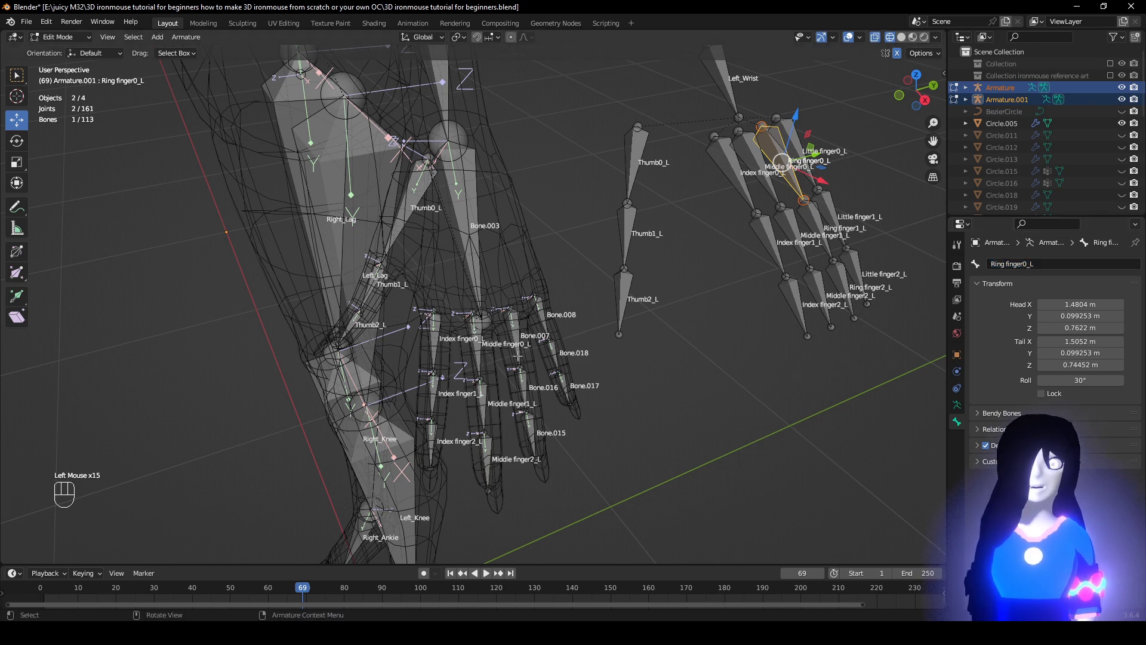
{"action": "left_click", "coordinate": [515, 339]}
{"action": "left_click", "coordinate": [1012, 267]}
{"action": "key", "text": "ctrl+v"}
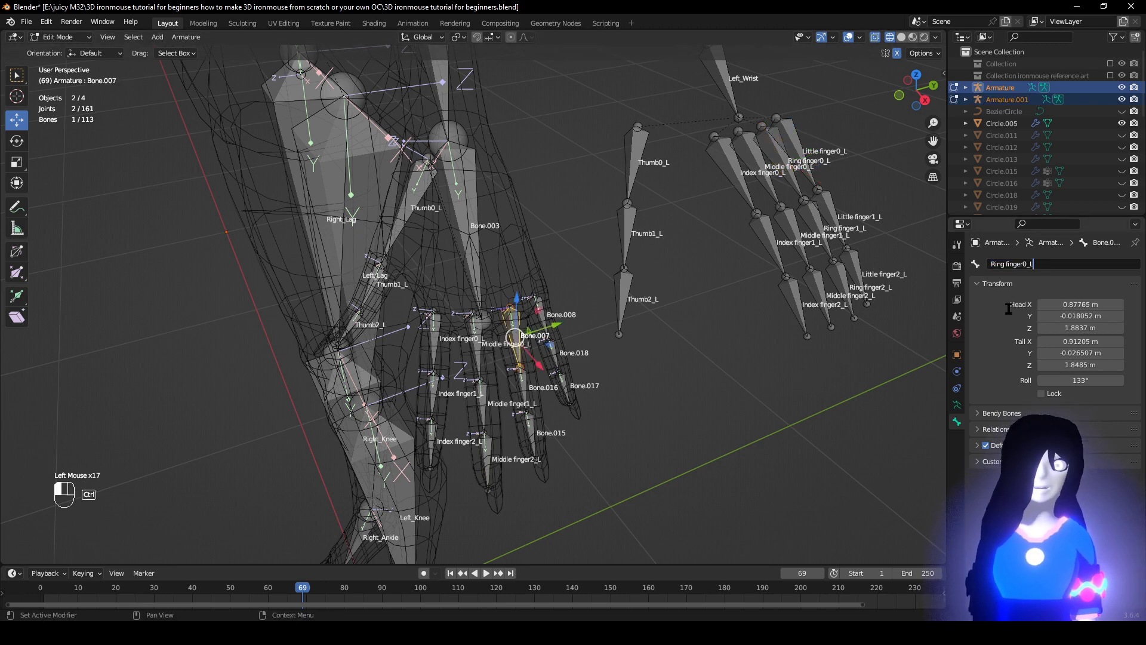
{"action": "key", "text": "Return"}
Rename the model's middle ring finger bone to Ring finger1_L, copying the matching reference bone's name.
{"action": "left_click", "coordinate": [803, 229]}
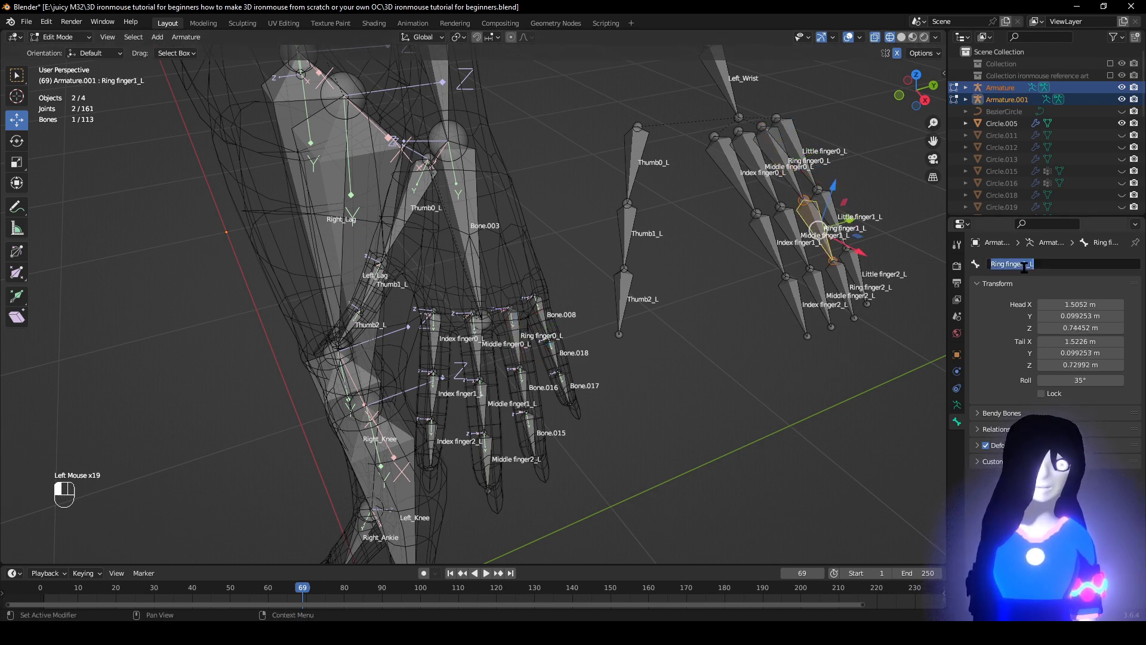
{"action": "left_click", "coordinate": [524, 386]}
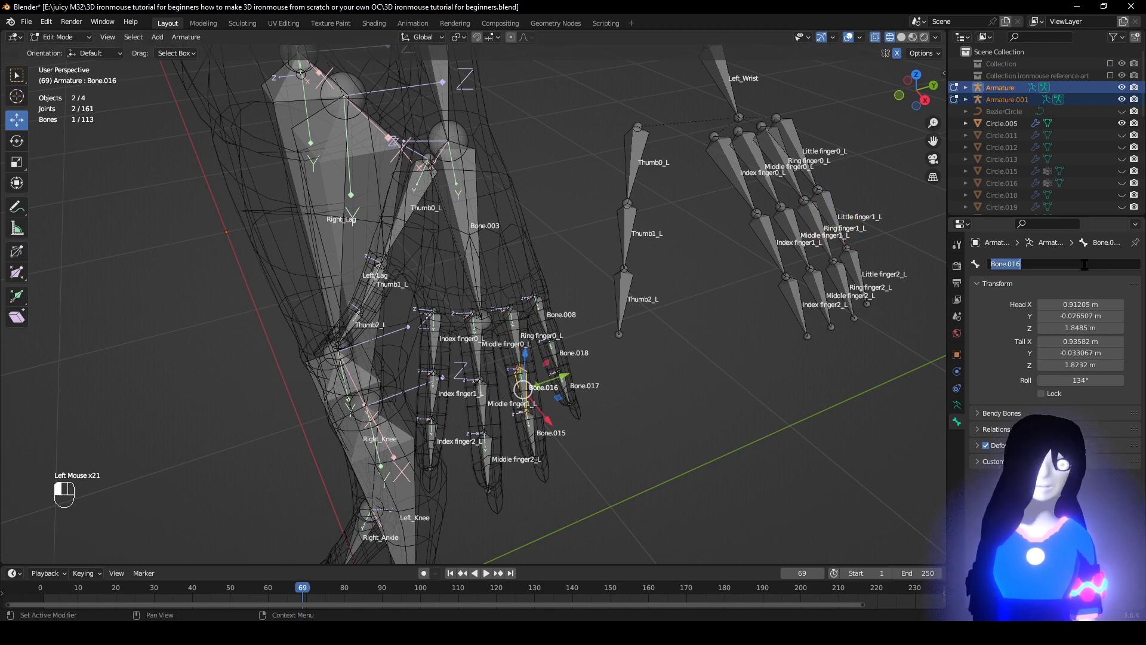
{"action": "key", "text": "ctrl+v"}
{"action": "key", "text": "Return"}
Rename the tip bone of the model's ring finger to Ring finger2_L, copying the matching reference bone's name.
{"action": "left_click", "coordinate": [846, 280]}
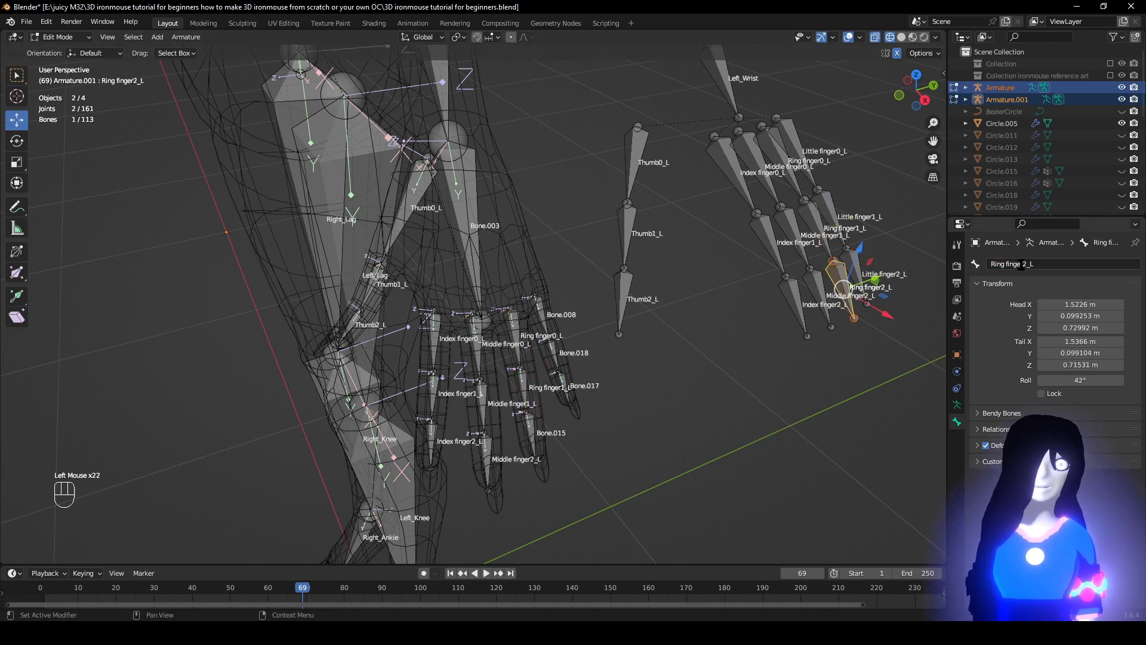
{"action": "left_click", "coordinate": [1018, 266]}
{"action": "key", "text": "ctrl+c"}
{"action": "key", "text": "Return"}
{"action": "left_click", "coordinate": [536, 425]}
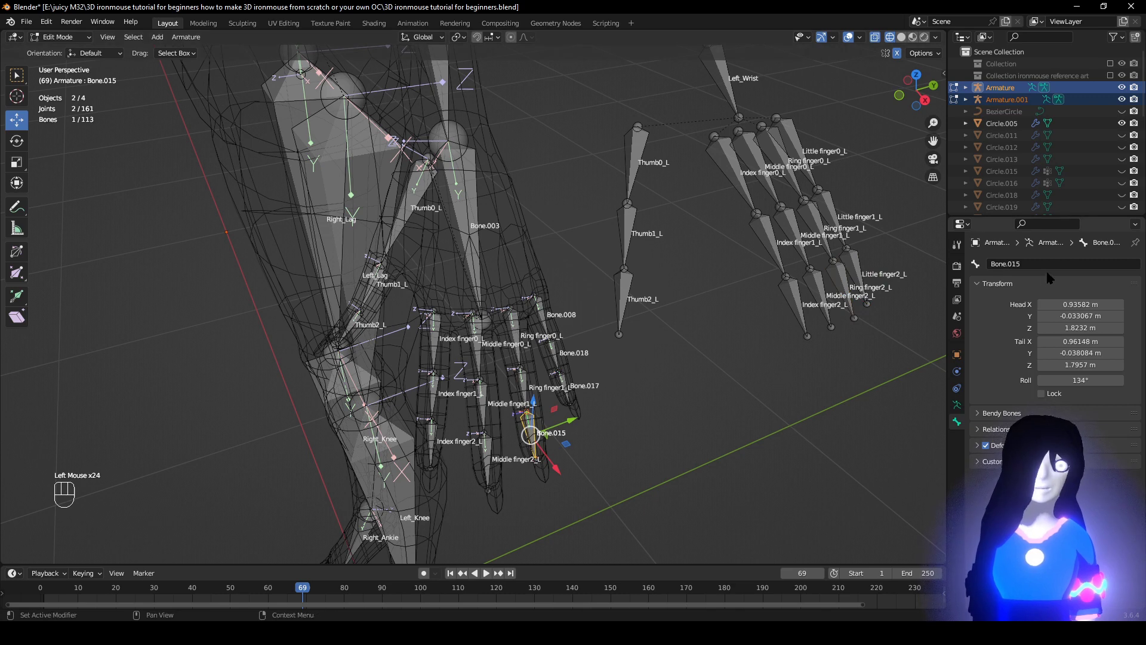
{"action": "key", "text": "ctrl+v"}
{"action": "key", "text": "Return"}
Rename the model's base little finger bone to Little finger0_L, copying the matching reference bone's name.
{"action": "left_click", "coordinate": [808, 172]}
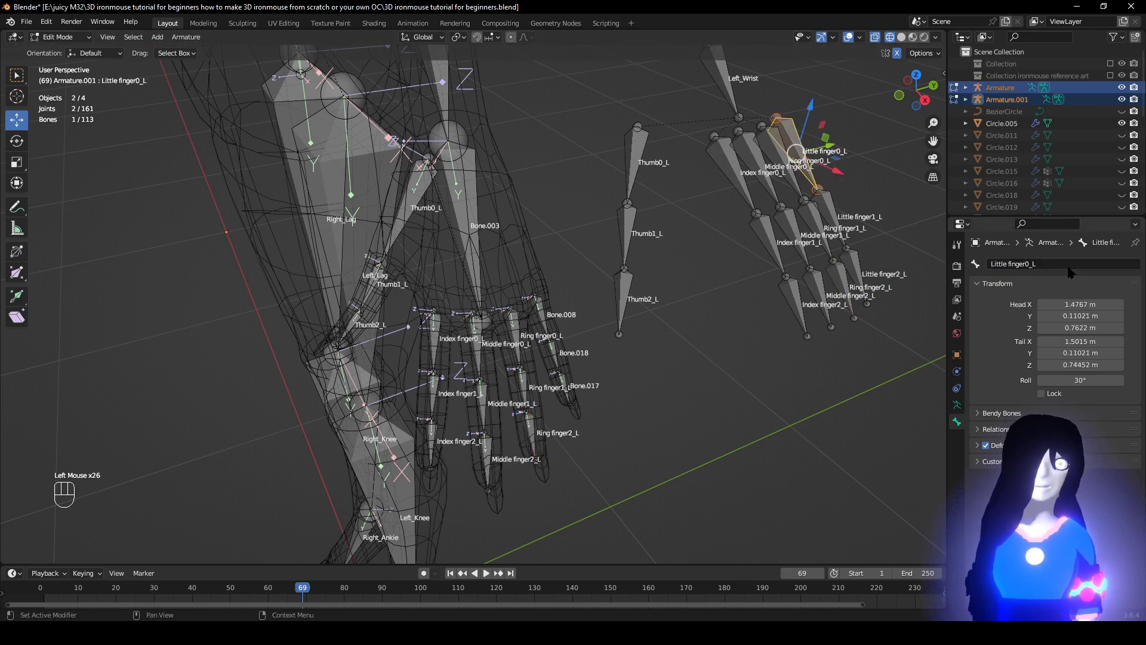
{"action": "key", "text": "ctrl+c"}
{"action": "key", "text": "Return"}
{"action": "left_click", "coordinate": [544, 321]}
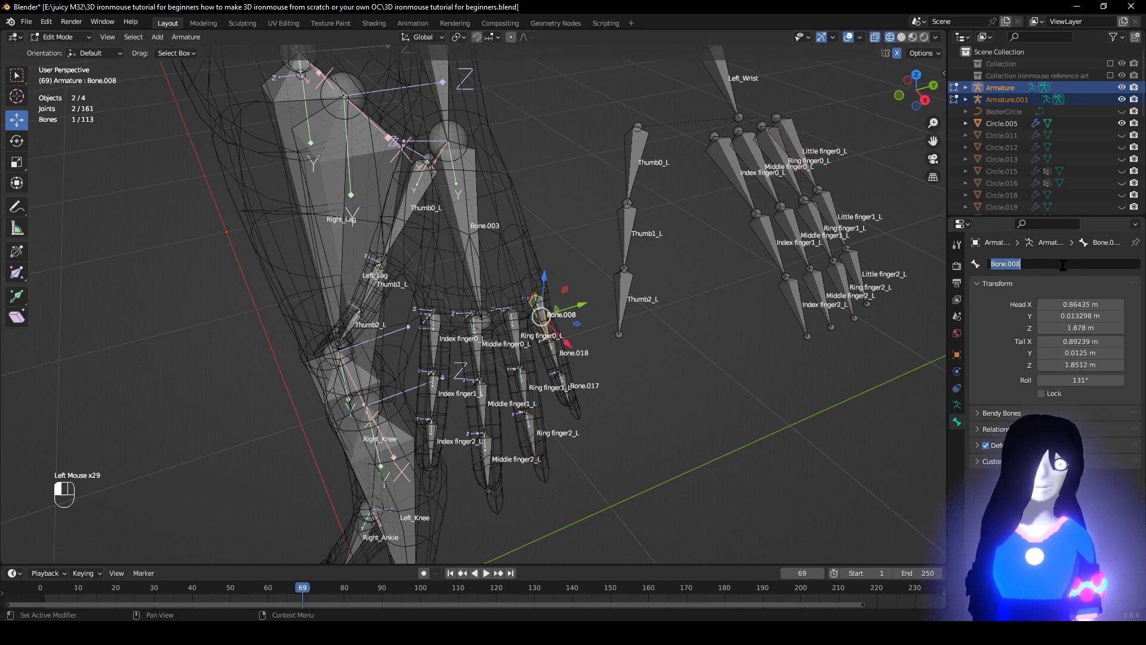
{"action": "key", "text": "Return"}
Rename the model's middle little finger bone to Little finger1_L, copying the matching reference bone's name.
{"action": "left_click", "coordinate": [837, 201]}
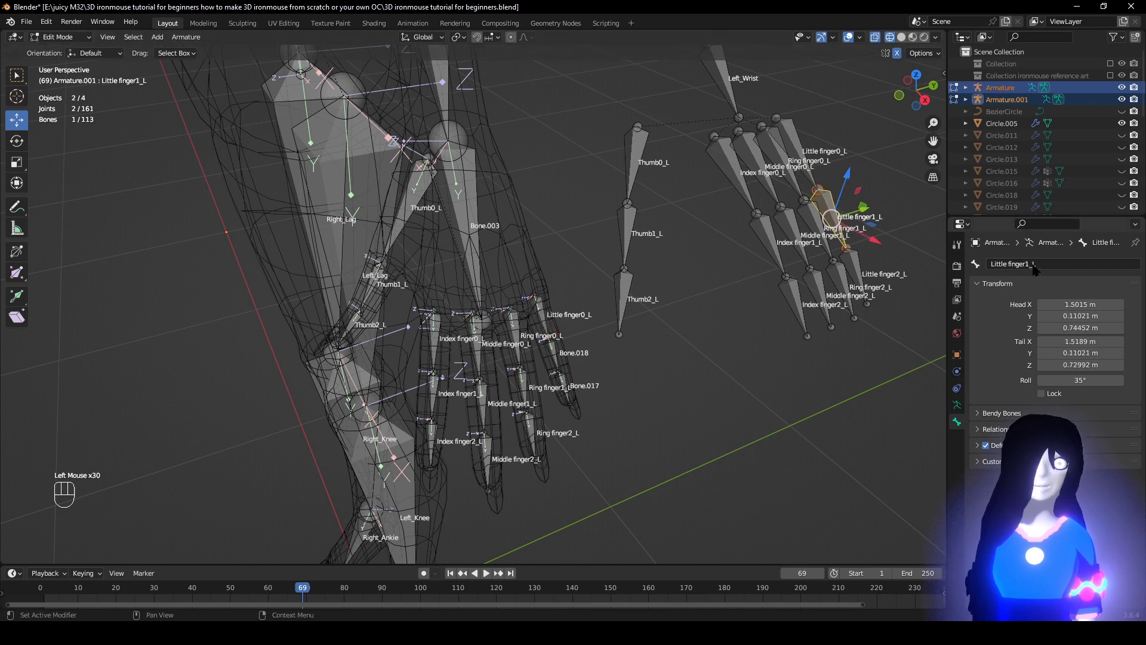
{"action": "left_click", "coordinate": [1036, 264]}
{"action": "key", "text": "ctrl+c"}
{"action": "key", "text": "Return"}
{"action": "left_click", "coordinate": [556, 357]}
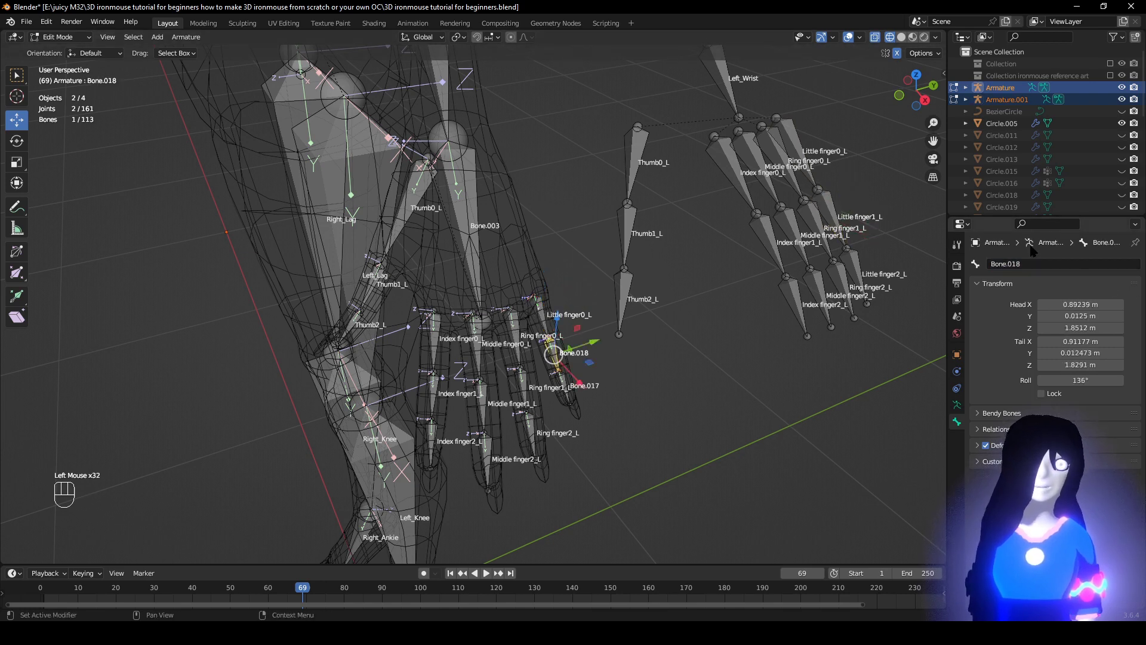
{"action": "key", "text": "ctrl+v"}
{"action": "key", "text": "Return"}
Rename the tip bone of the model's little finger to Little finger2_L from the matching reference bone, and clear the selection.
{"action": "left_click", "coordinate": [867, 279]}
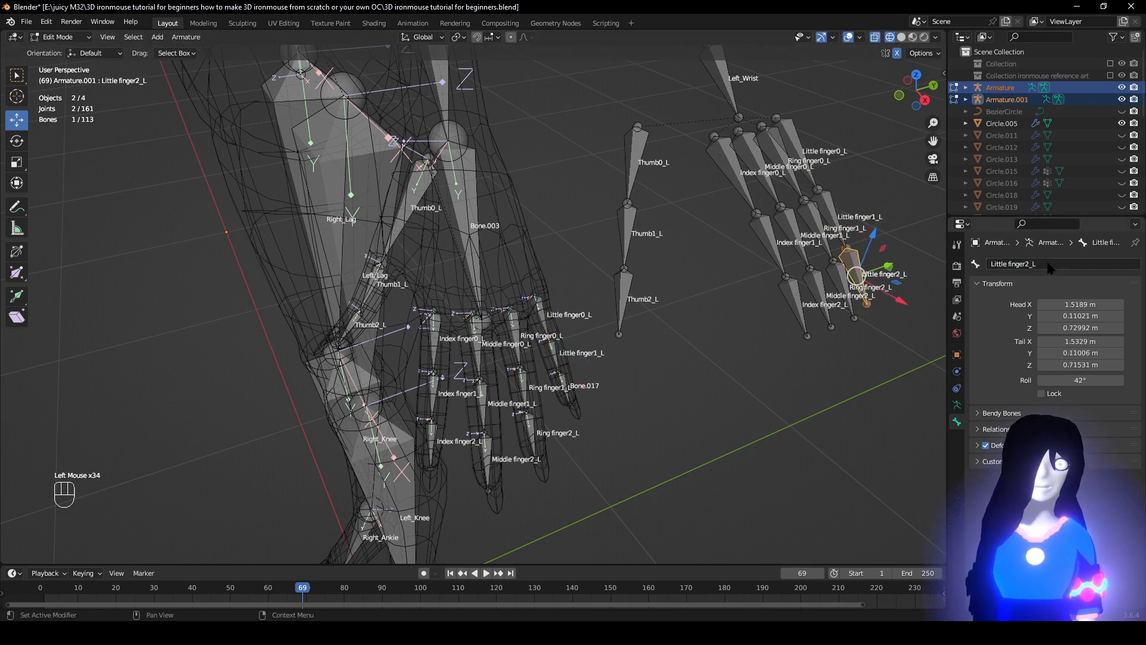
{"action": "left_click", "coordinate": [1036, 264]}
{"action": "key", "text": "ctrl+c"}
{"action": "key", "text": "Return"}
{"action": "left_click", "coordinate": [566, 382]}
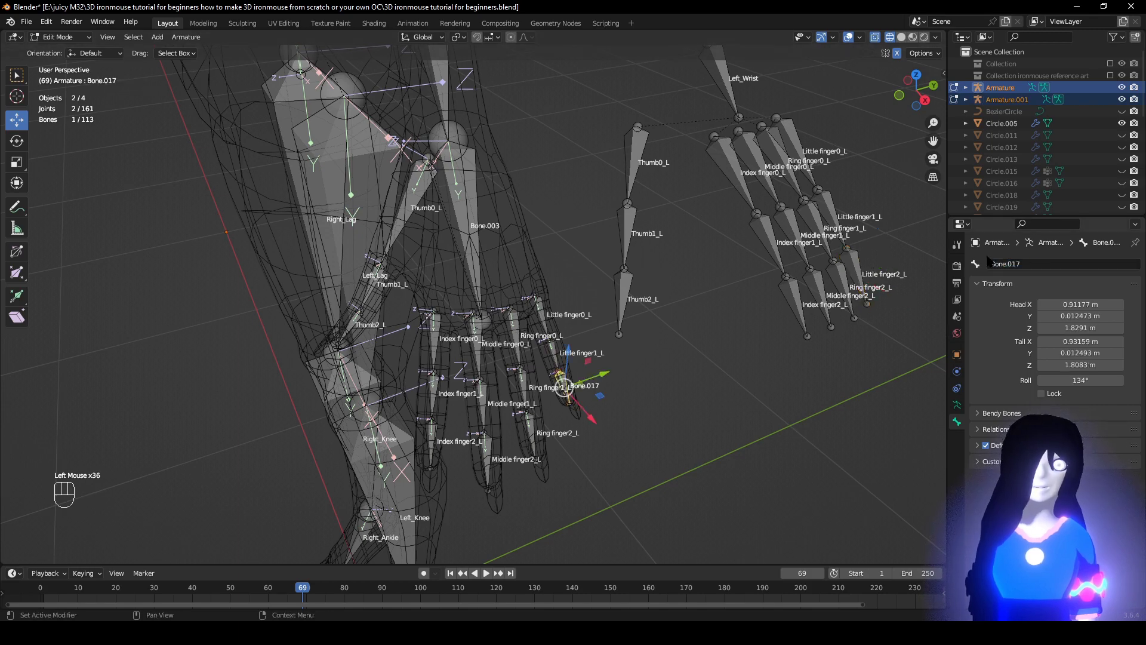
{"action": "left_click", "coordinate": [1036, 264]}
{"action": "key", "text": "ctrl+v"}
{"action": "key", "text": "Return"}
{"action": "left_click", "coordinate": [715, 410]}
Examine the names and placement of the model's left thumb and finger bones from several angles.
{"action": "scroll", "coordinate": [711, 419], "scroll_direction": "up", "scroll_amount": 1}
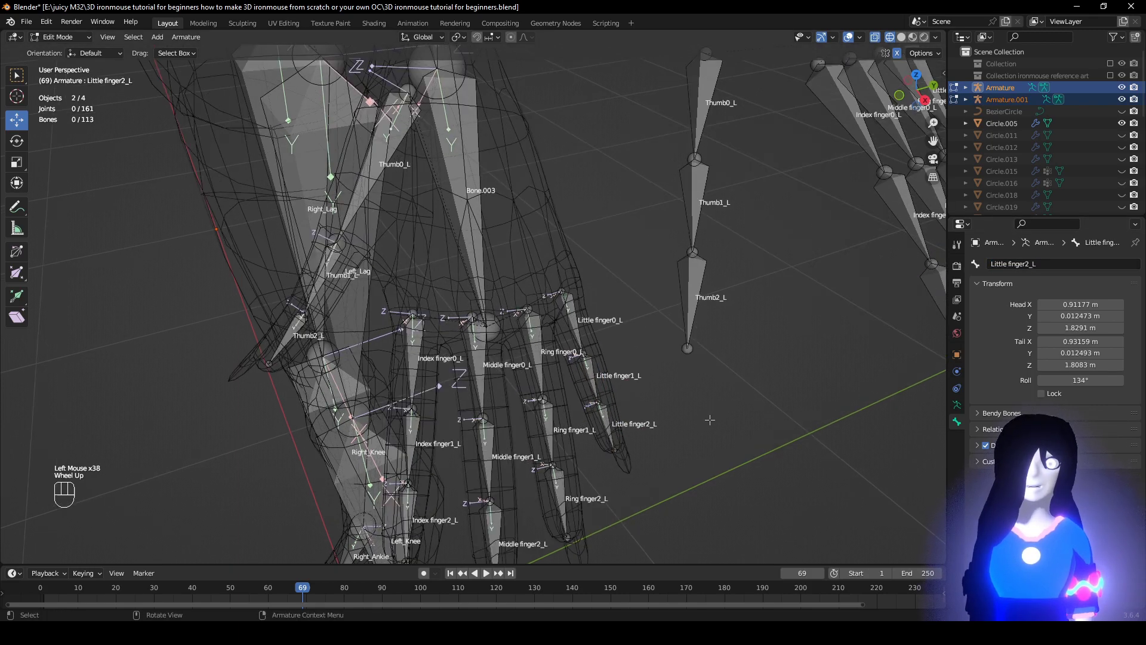
{"action": "middle_click_drag", "start_coordinate": [709, 419], "coordinate": [755, 317], "text": "shift"}
{"action": "middle_click_drag", "start_coordinate": [455, 215], "coordinate": [523, 338], "text": "shift"}
{"action": "scroll", "coordinate": [524, 339], "scroll_direction": "up", "scroll_amount": 1}
{"action": "middle_click_drag", "start_coordinate": [524, 338], "coordinate": [542, 342]}
{"action": "scroll", "coordinate": [514, 429], "scroll_direction": "down", "scroll_amount": 1}
{"action": "middle_click_drag", "start_coordinate": [546, 207], "coordinate": [540, 263], "text": "shift"}
{"action": "middle_click_drag", "start_coordinate": [740, 415], "coordinate": [669, 249], "text": "shift"}
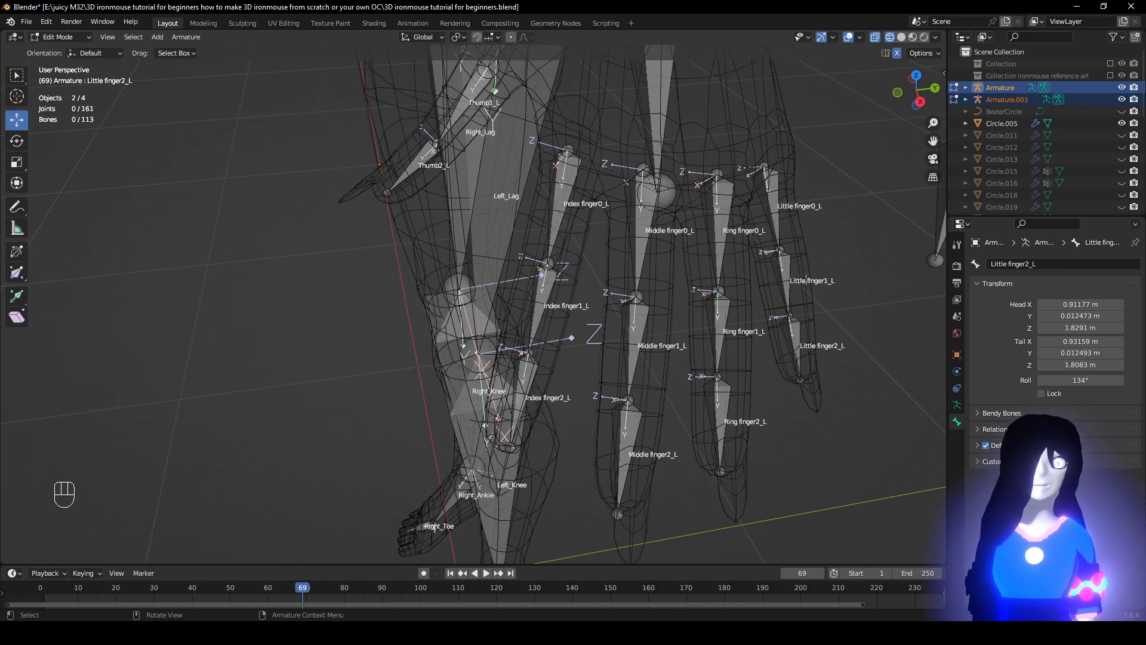
{"action": "scroll", "coordinate": [662, 308], "scroll_direction": "up", "scroll_amount": 1}
{"action": "middle_click_drag", "start_coordinate": [662, 308], "coordinate": [795, 310]}
{"action": "scroll", "coordinate": [686, 271], "scroll_direction": "down", "scroll_amount": 3}
{"action": "scroll", "coordinate": [737, 296], "scroll_direction": "up", "scroll_amount": 1}
{"action": "scroll", "coordinate": [737, 296], "scroll_direction": "down", "scroll_amount": 1}
Reveal all hidden reference bones and select the bones of the reference armature's left hand.
{"action": "left_click_drag", "start_coordinate": [794, 311], "coordinate": [585, 119]}
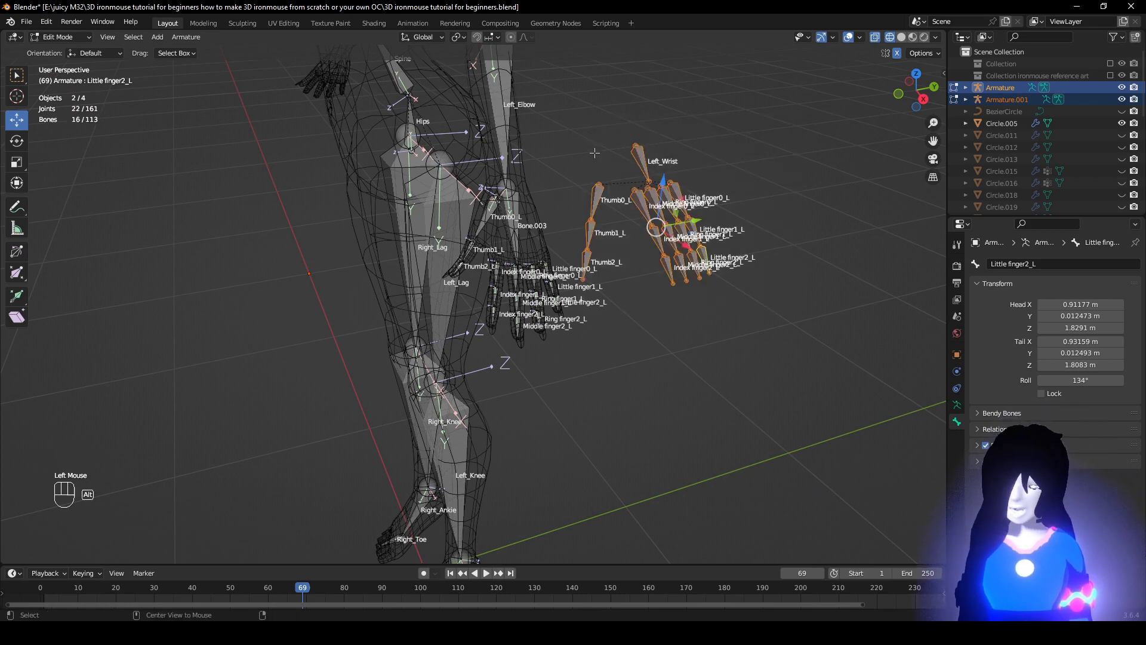
{"action": "key", "text": "alt+h"}
{"action": "middle_click_drag", "start_coordinate": [713, 273], "coordinate": [740, 309]}
{"action": "scroll", "coordinate": [739, 309], "scroll_direction": "down", "scroll_amount": 1}
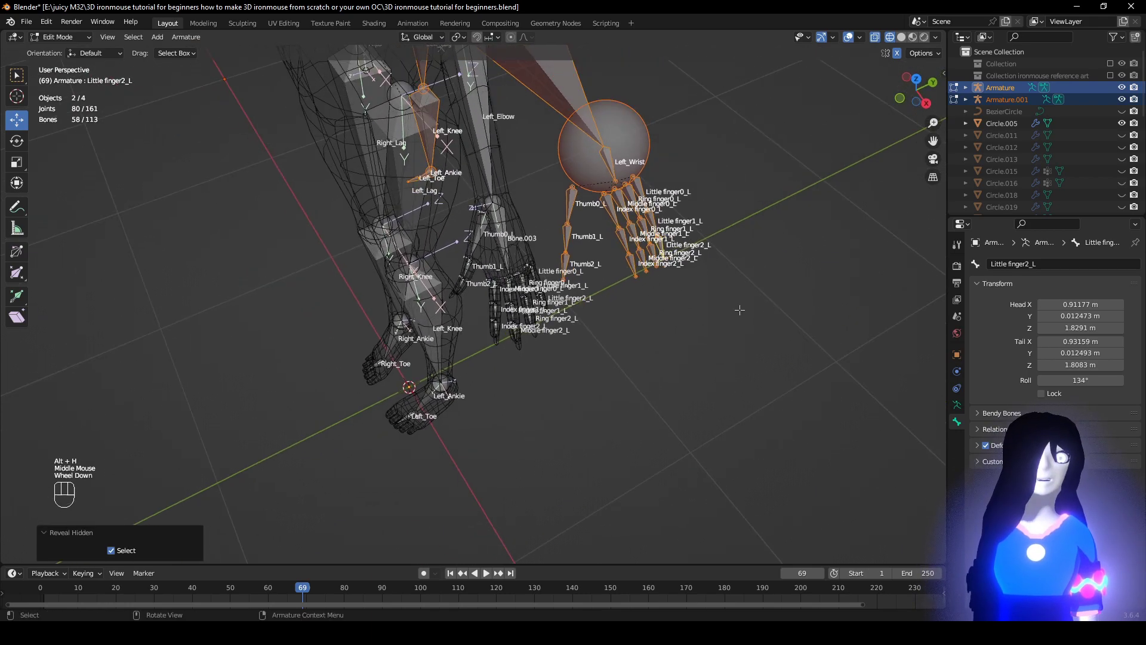
{"action": "left_click_drag", "start_coordinate": [784, 307], "coordinate": [557, 153]}
{"action": "scroll", "coordinate": [663, 264], "scroll_direction": "down", "scroll_amount": 2}
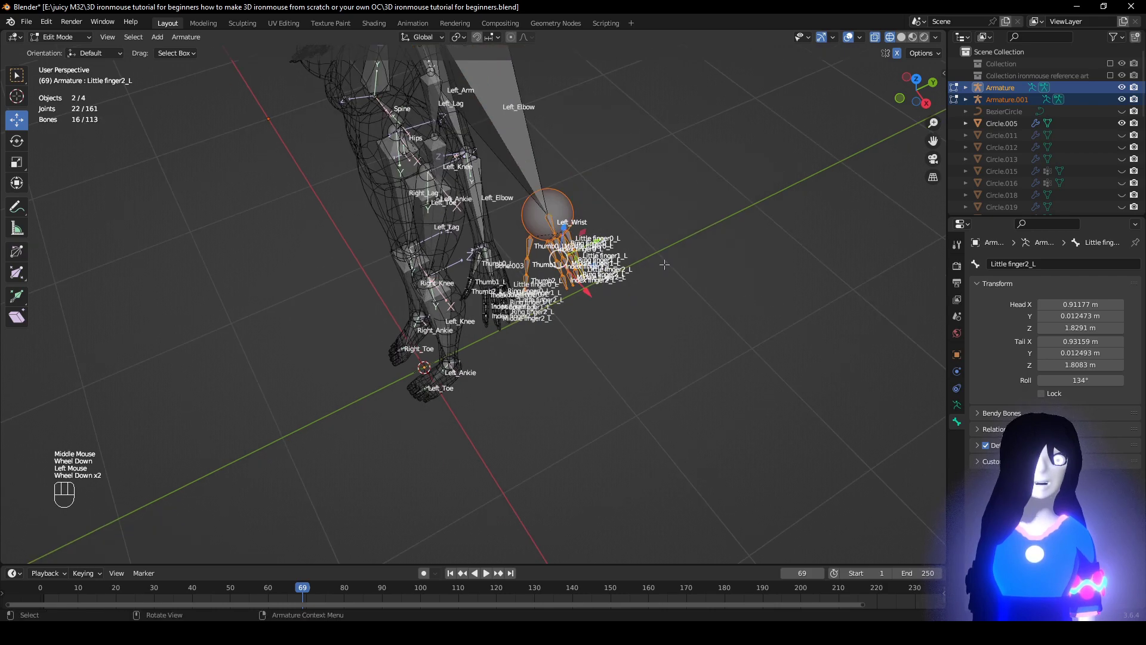
Move the reference armature's left hand bones from the model back beside the reference arm, in line with its left elbow bone.
{"action": "middle_click_drag", "start_coordinate": [663, 263], "coordinate": [735, 237]}
{"action": "scroll", "coordinate": [749, 203], "scroll_direction": "down", "scroll_amount": 4}
{"action": "scroll", "coordinate": [735, 238], "scroll_direction": "up", "scroll_amount": 1}
{"action": "key", "text": "g"}
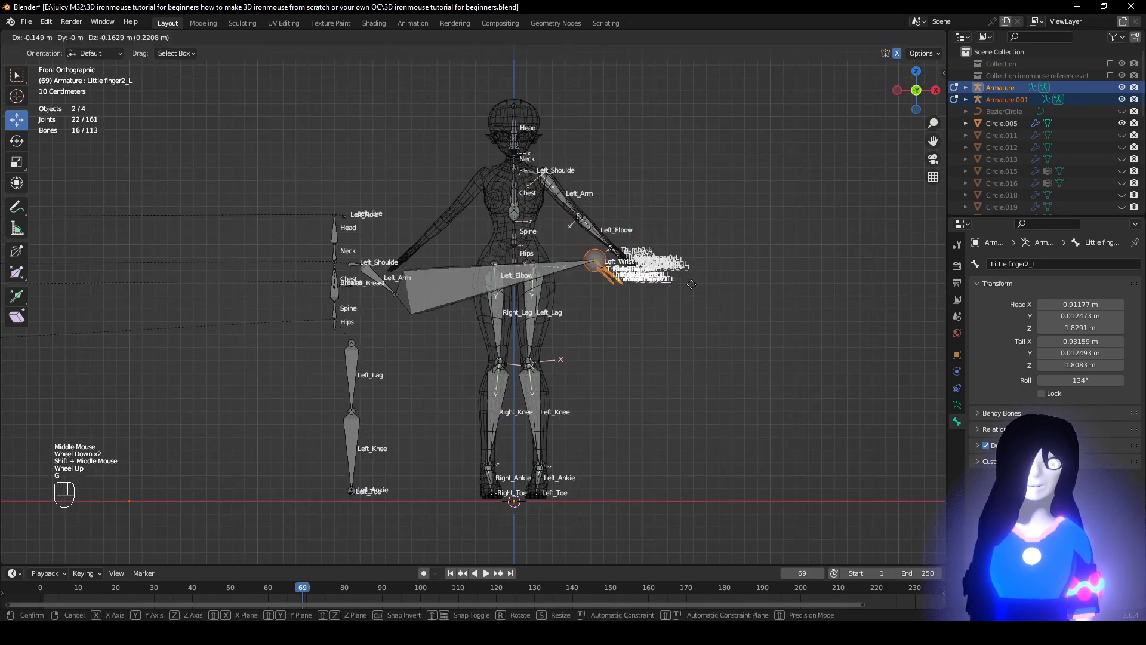
{"action": "left_click", "coordinate": [533, 309]}
{"action": "middle_click_drag", "start_coordinate": [533, 309], "coordinate": [418, 344]}
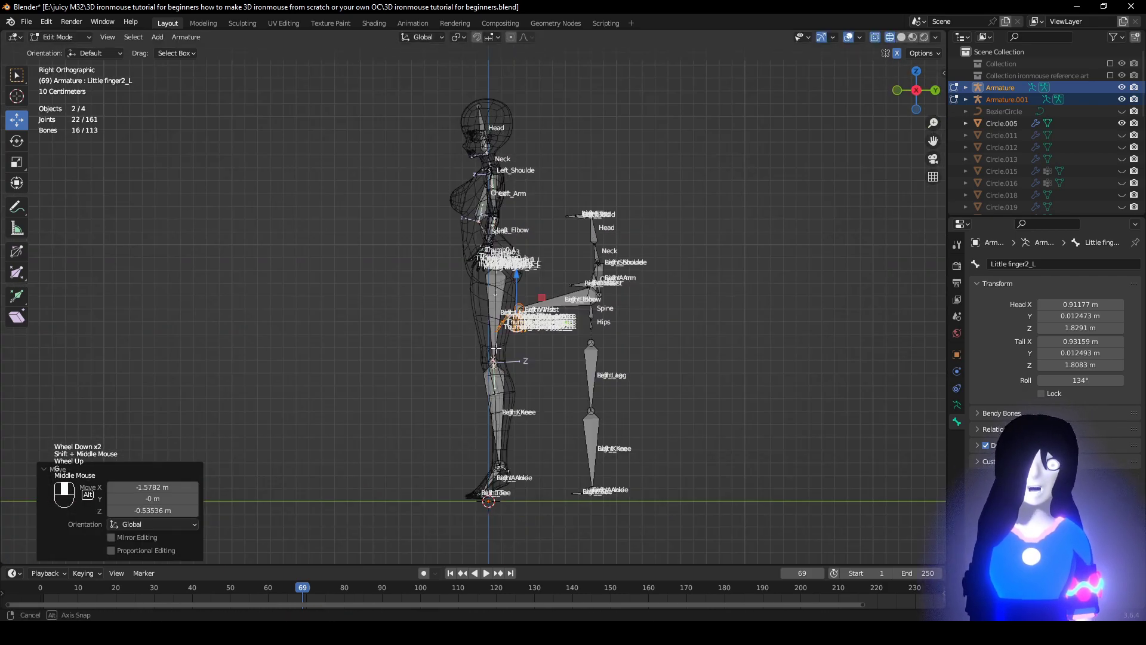
{"action": "key", "text": "g"}
{"action": "left_click", "coordinate": [618, 358]}
{"action": "middle_click_drag", "start_coordinate": [618, 358], "coordinate": [735, 338]}
{"action": "key", "text": "g"}
{"action": "left_click", "coordinate": [482, 342]}
Symmetrize the model's left shoulder, arm, hand and finger bones onto its right side, and clear the selection.
{"action": "scroll", "coordinate": [482, 342], "scroll_direction": "down", "scroll_amount": 1}
{"action": "middle_click_drag", "start_coordinate": [439, 348], "coordinate": [436, 433], "text": "shift"}
{"action": "scroll", "coordinate": [563, 303], "scroll_direction": "up", "scroll_amount": 1}
{"action": "scroll", "coordinate": [500, 402], "scroll_direction": "up", "scroll_amount": 2}
{"action": "middle_click_drag", "start_coordinate": [668, 385], "coordinate": [707, 391]}
{"action": "scroll", "coordinate": [638, 405], "scroll_direction": "down", "scroll_amount": 1}
{"action": "scroll", "coordinate": [710, 389], "scroll_direction": "up", "scroll_amount": 2}
{"action": "left_click_drag", "start_coordinate": [905, 392], "coordinate": [698, 255]}
{"action": "left_click_drag", "start_coordinate": [758, 175], "coordinate": [600, 248], "text": "shift"}
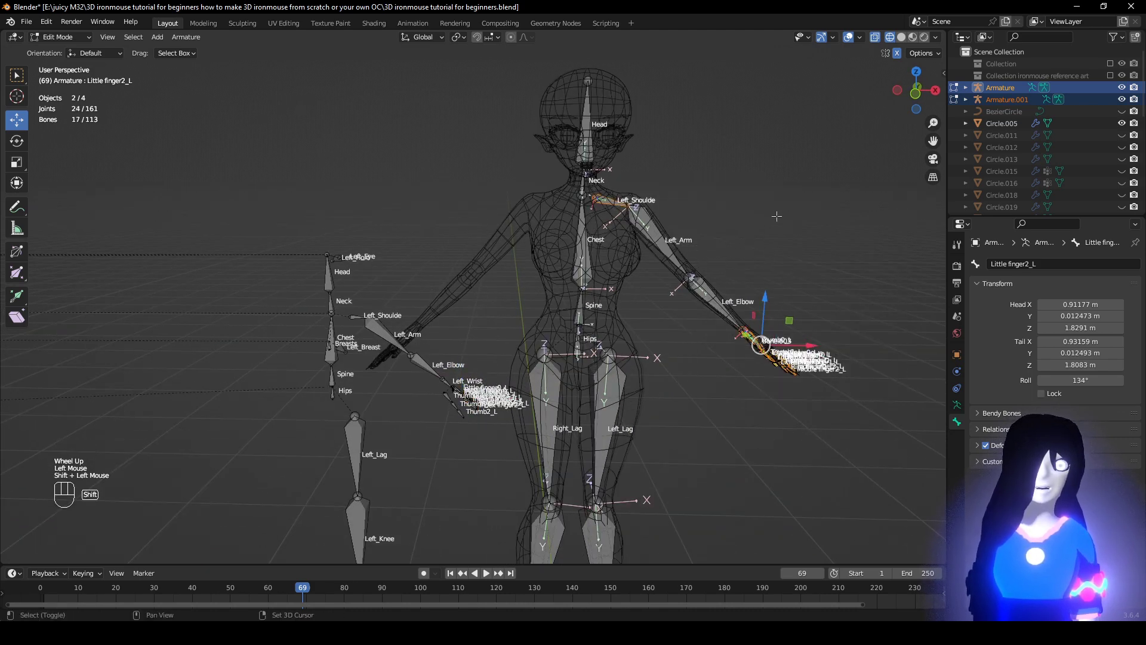
{"action": "left_click_drag", "start_coordinate": [777, 216], "coordinate": [629, 323], "text": "shift"}
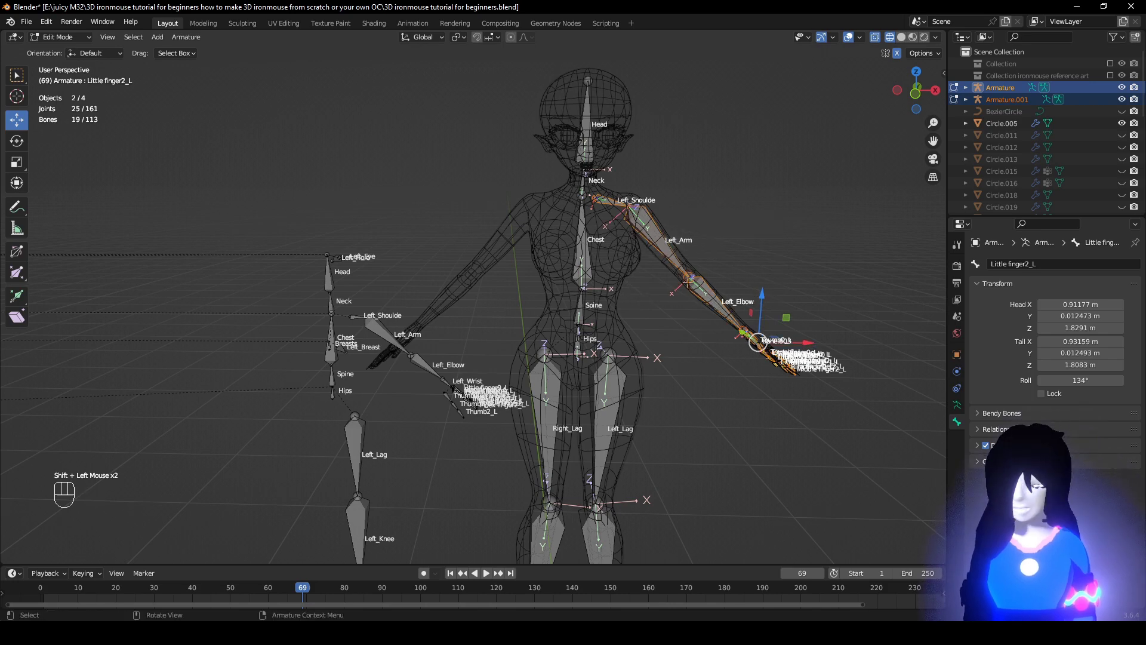
{"action": "key", "text": "ctrl+l"}
{"action": "mouse_move", "coordinate": [753, 290]}
{"action": "middle_mouse_down"}
{"action": "mouse_move", "coordinate": [719, 305]}
{"action": "mouse_move", "coordinate": [736, 301]}
{"action": "middle_mouse_up"}
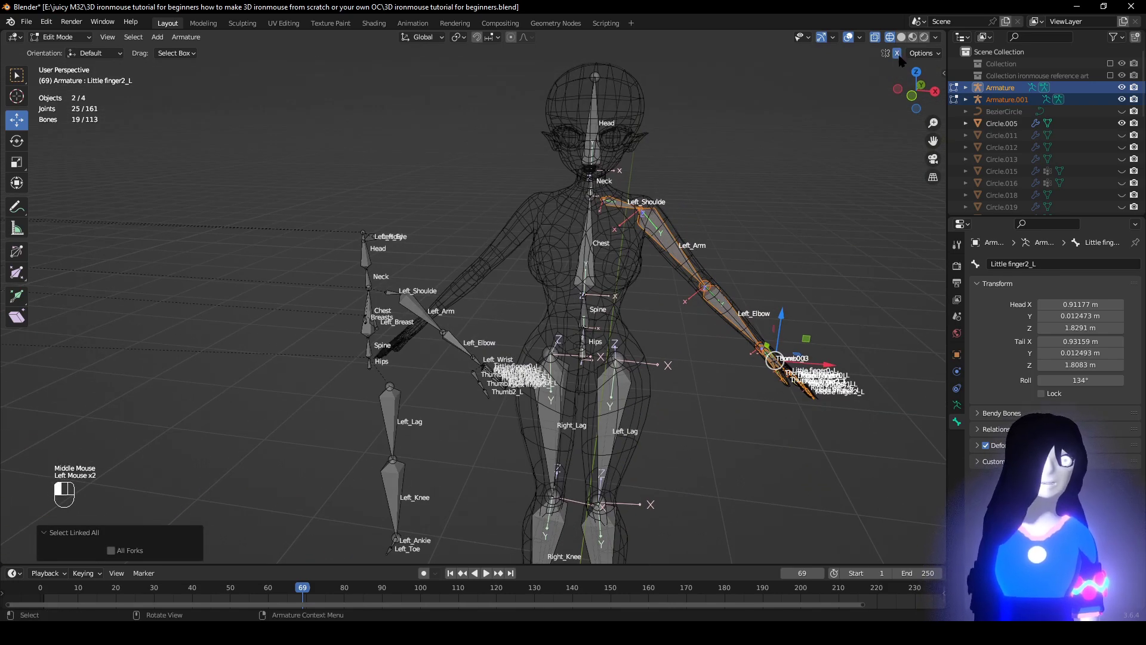
{"action": "right_click", "coordinate": [812, 245]}
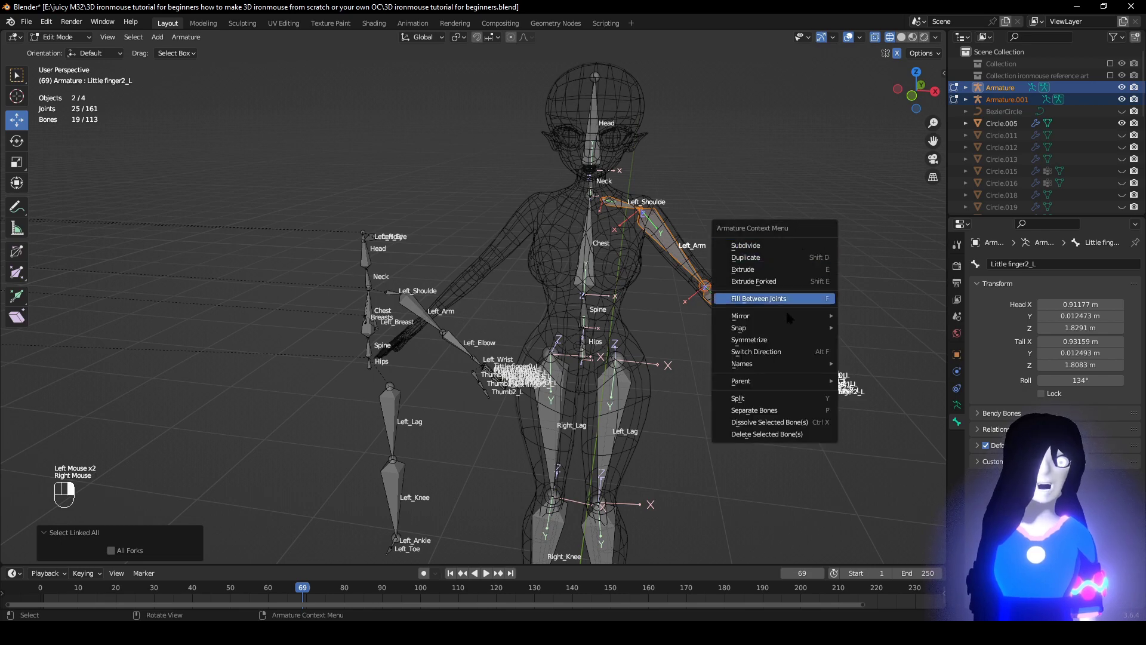
{"action": "left_click", "coordinate": [776, 338]}
{"action": "middle_click_drag", "start_coordinate": [593, 349], "coordinate": [619, 326]}
{"action": "left_click", "coordinate": [670, 187]}
Add a single bone to the model's armature and move it 0.1 m in X and 2.9 m in Z, up to the head.
{"action": "middle_click_drag", "start_coordinate": [670, 209], "coordinate": [627, 258]}
{"action": "scroll", "coordinate": [674, 232], "scroll_direction": "down", "scroll_amount": 3}
{"action": "scroll", "coordinate": [651, 247], "scroll_direction": "up", "scroll_amount": 2}
{"action": "scroll", "coordinate": [649, 247], "scroll_direction": "down", "scroll_amount": 4}
{"action": "left_click", "coordinate": [158, 37]}
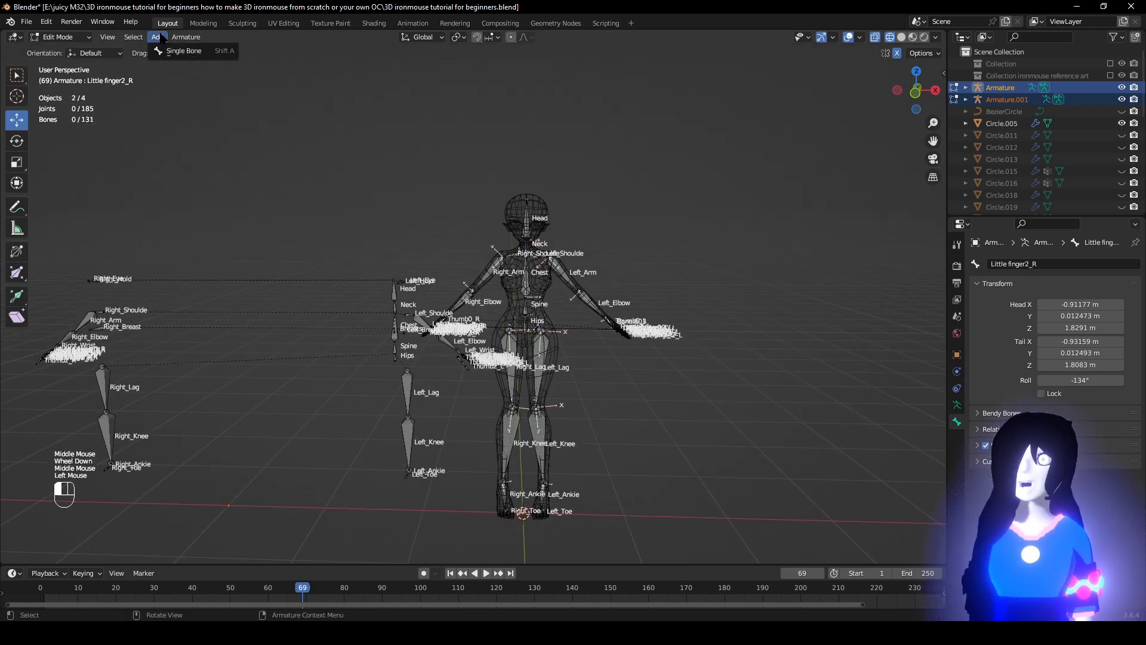
{"action": "left_click", "coordinate": [187, 50]}
{"action": "scroll", "coordinate": [409, 235], "scroll_direction": "down", "scroll_amount": 2}
{"action": "middle_click_drag", "start_coordinate": [411, 236], "coordinate": [428, 246]}
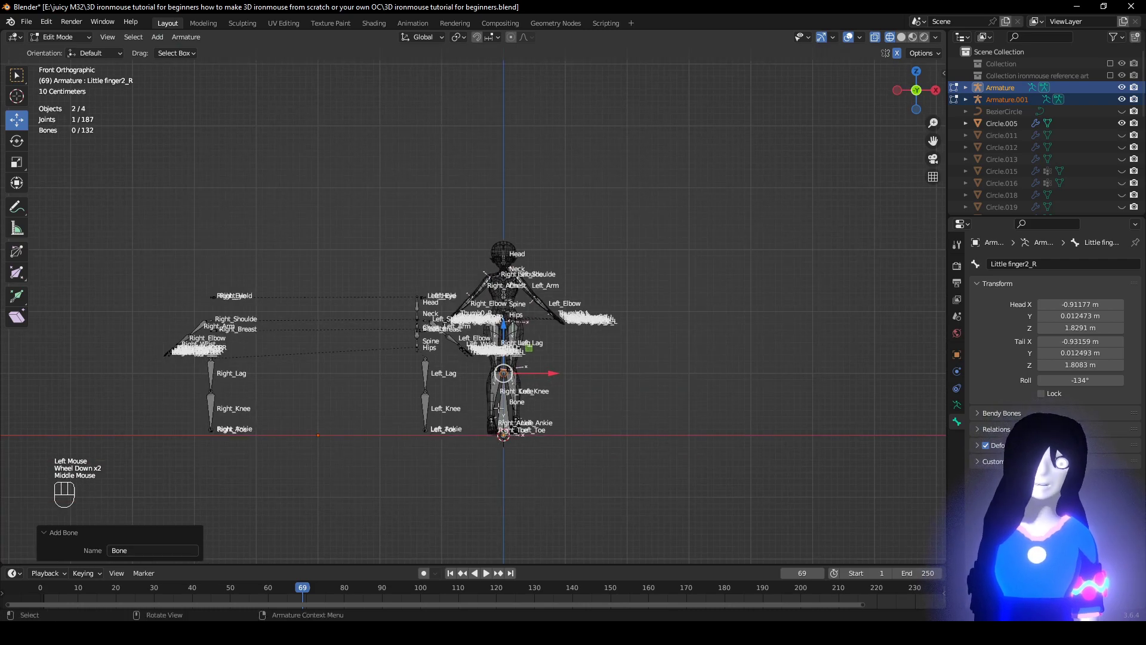
{"action": "scroll", "coordinate": [454, 299], "scroll_direction": "up", "scroll_amount": 2}
{"action": "left_click", "coordinate": [527, 488]}
{"action": "key", "text": "g"}
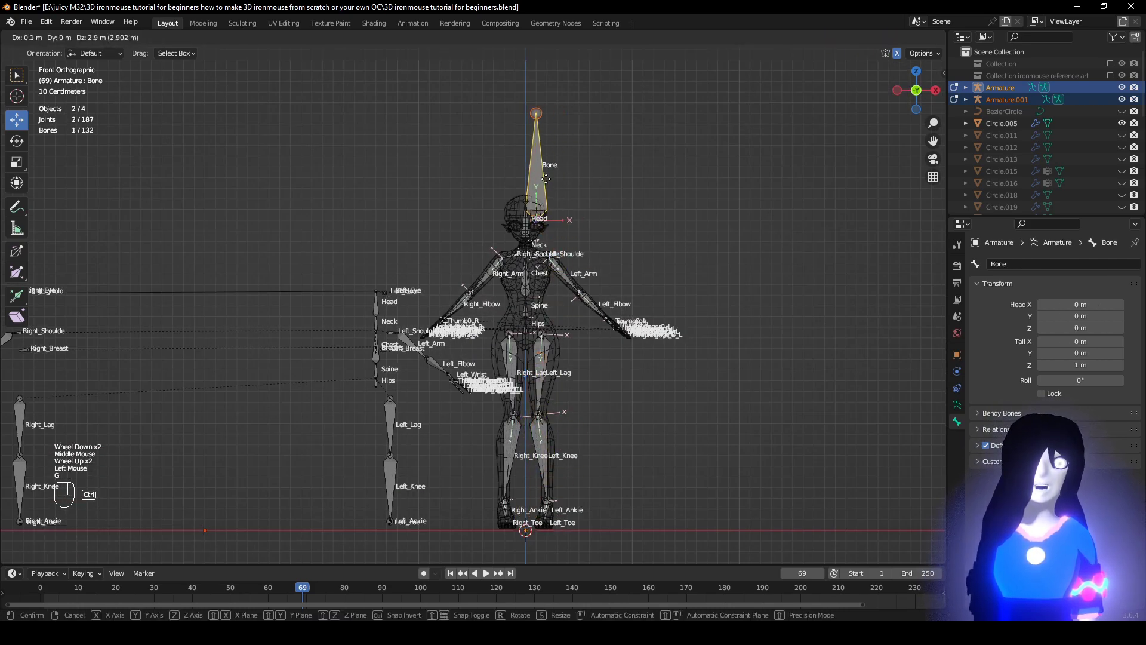
{"action": "left_click", "coordinate": [544, 179]}
Shorten the new bone at the head by lowering its tip 0.9 m.
{"action": "middle_click_drag", "start_coordinate": [632, 207], "coordinate": [652, 136], "text": "alt"}
{"action": "scroll", "coordinate": [511, 161], "scroll_direction": "up", "scroll_amount": 4}
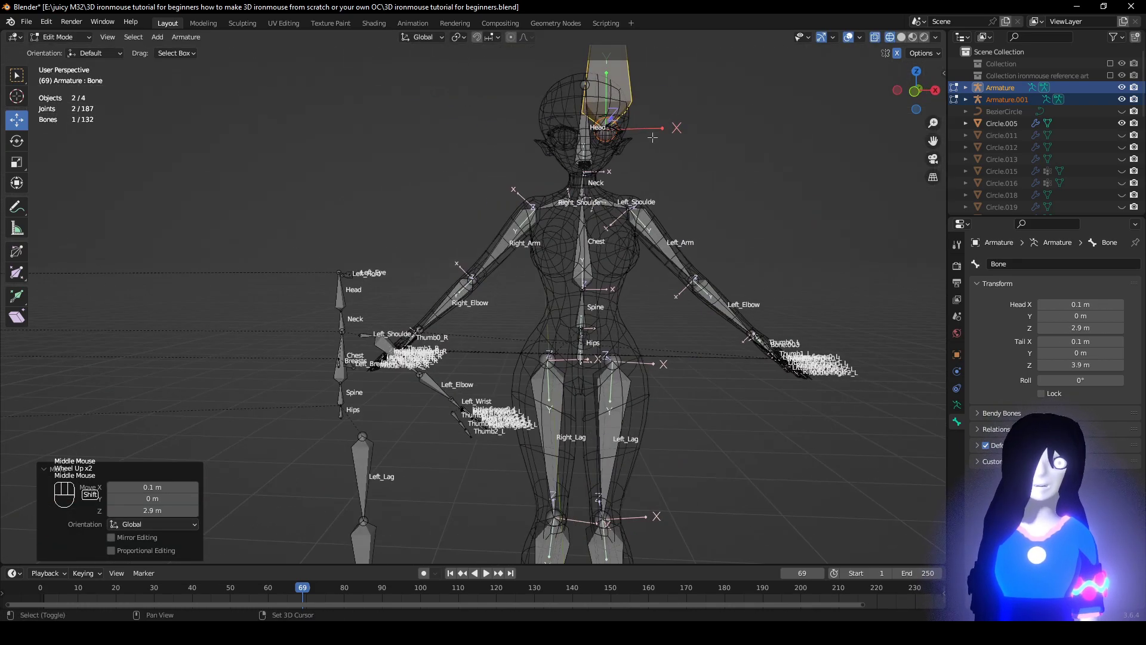
{"action": "middle_click_drag", "start_coordinate": [687, 90], "coordinate": [681, 203], "text": "shift"}
{"action": "scroll", "coordinate": [681, 203], "scroll_direction": "up", "scroll_amount": 1}
{"action": "key", "text": "s"}
{"action": "right_click", "coordinate": [612, 208]}
{"action": "scroll", "coordinate": [613, 208], "scroll_direction": "down", "scroll_amount": 2}
{"action": "scroll", "coordinate": [612, 209], "scroll_direction": "down", "scroll_amount": 1}
{"action": "middle_click_drag", "start_coordinate": [613, 209], "coordinate": [622, 200], "text": "alt"}
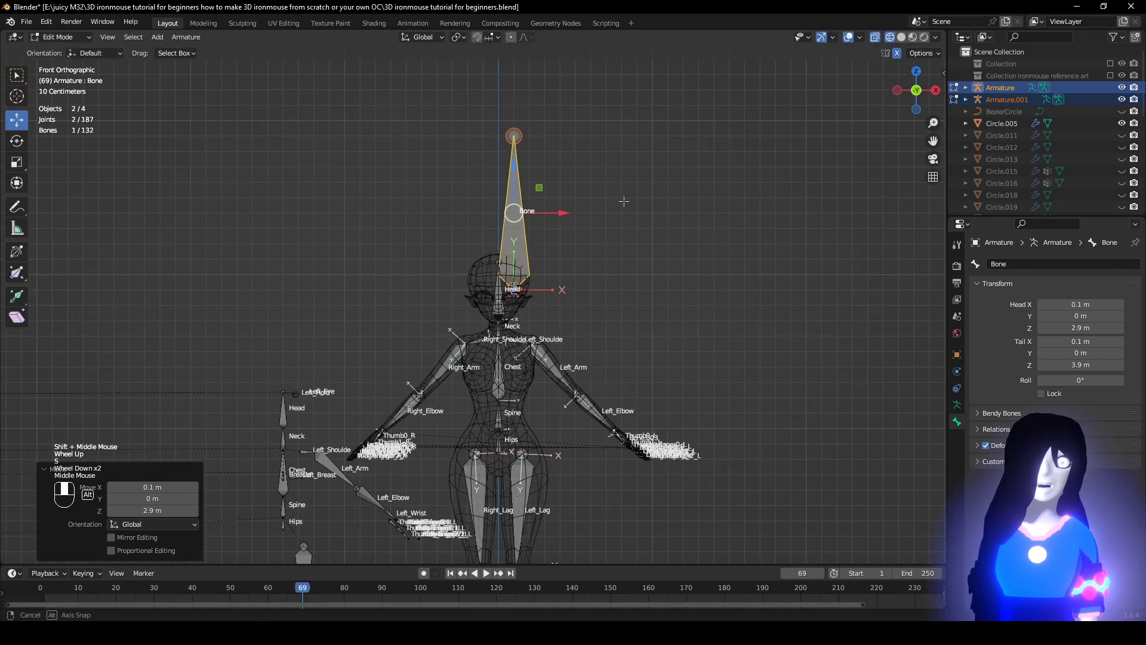
{"action": "left_click", "coordinate": [519, 138]}
{"action": "left_click", "coordinate": [517, 135], "text": "ctrl"}
{"action": "left_click", "coordinate": [516, 135]}
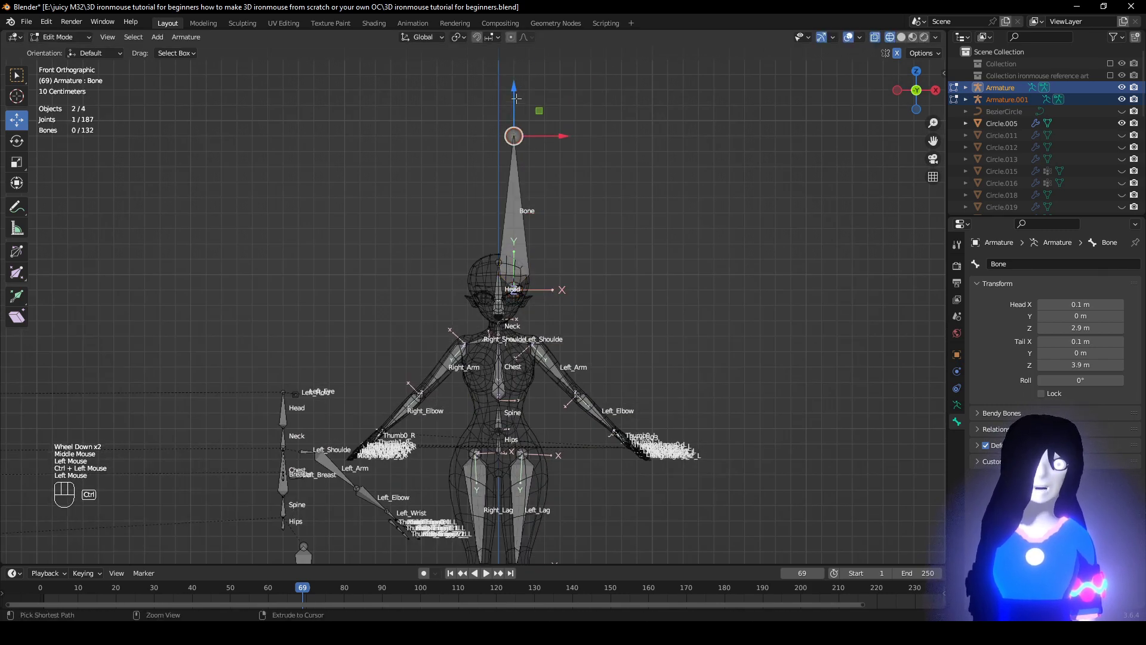
{"action": "left_click_drag", "start_coordinate": [516, 98], "coordinate": [503, 224], "text": "ctrl"}
Parent the new bone to the model's Head bone, keeping its offset.
{"action": "middle_click_drag", "start_coordinate": [573, 293], "coordinate": [549, 307]}
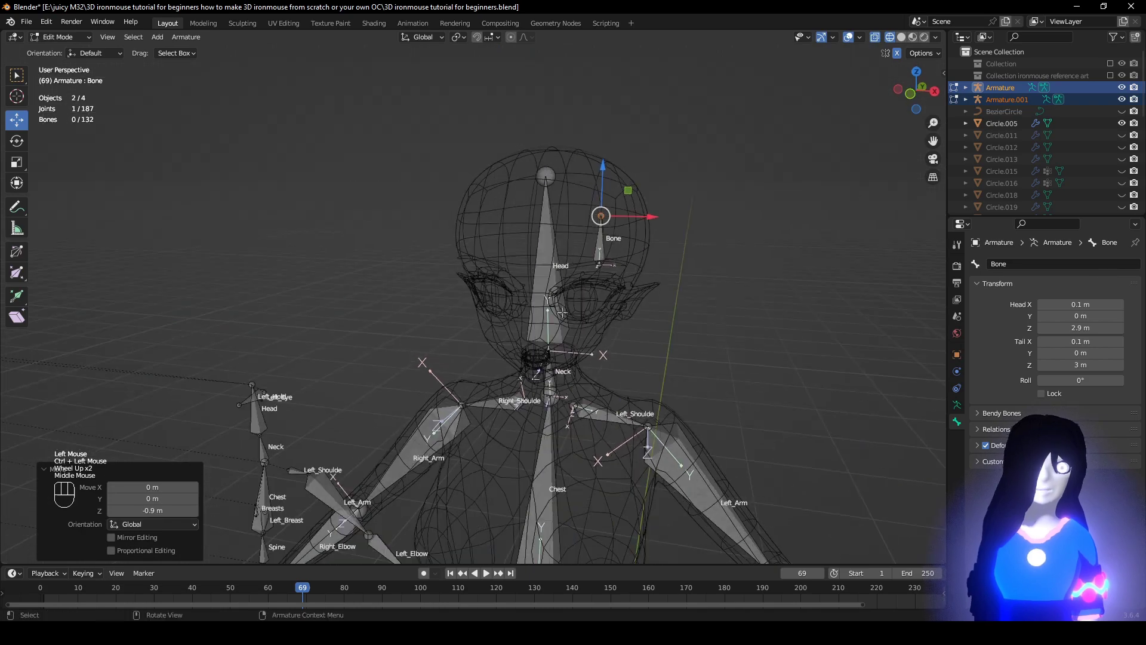
{"action": "middle_click_drag", "start_coordinate": [588, 260], "coordinate": [578, 316], "text": "shift"}
{"action": "scroll", "coordinate": [578, 316], "scroll_direction": "up", "scroll_amount": 2}
{"action": "left_click", "coordinate": [593, 300]}
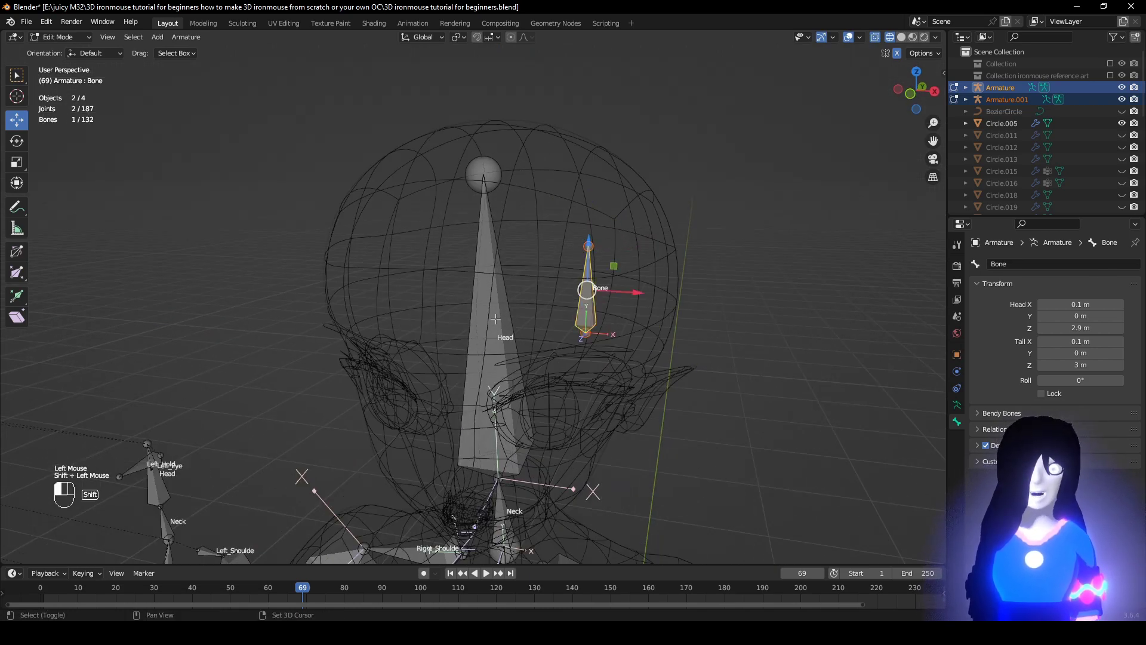
{"action": "left_click", "coordinate": [495, 319], "text": "shift"}
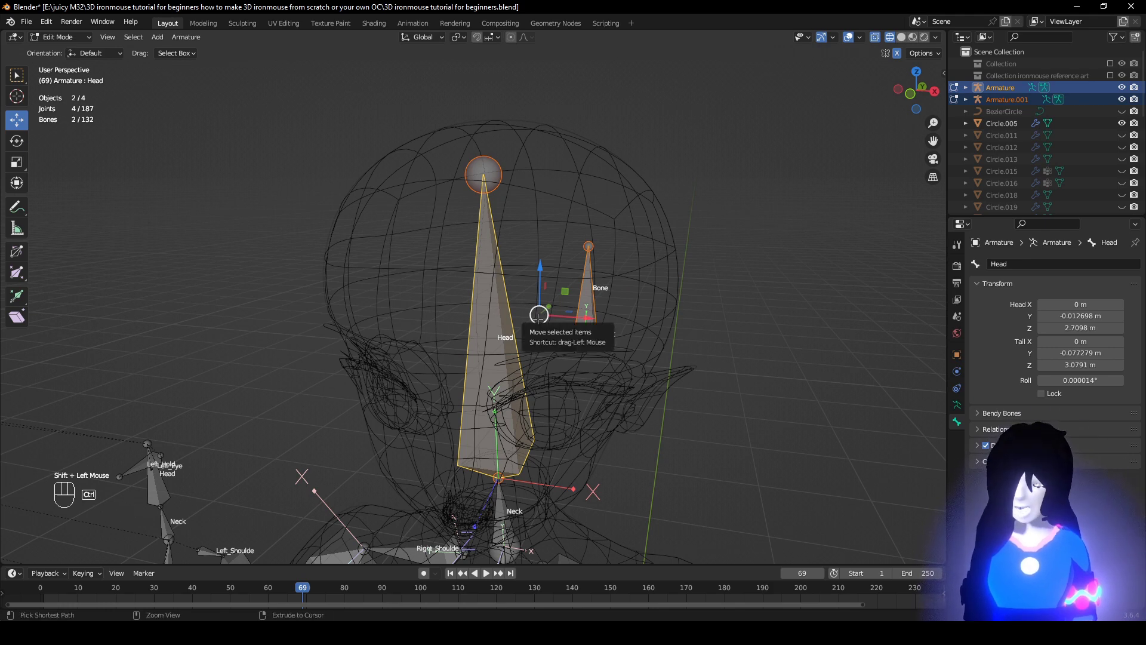
{"action": "key", "text": "ctrl+p"}
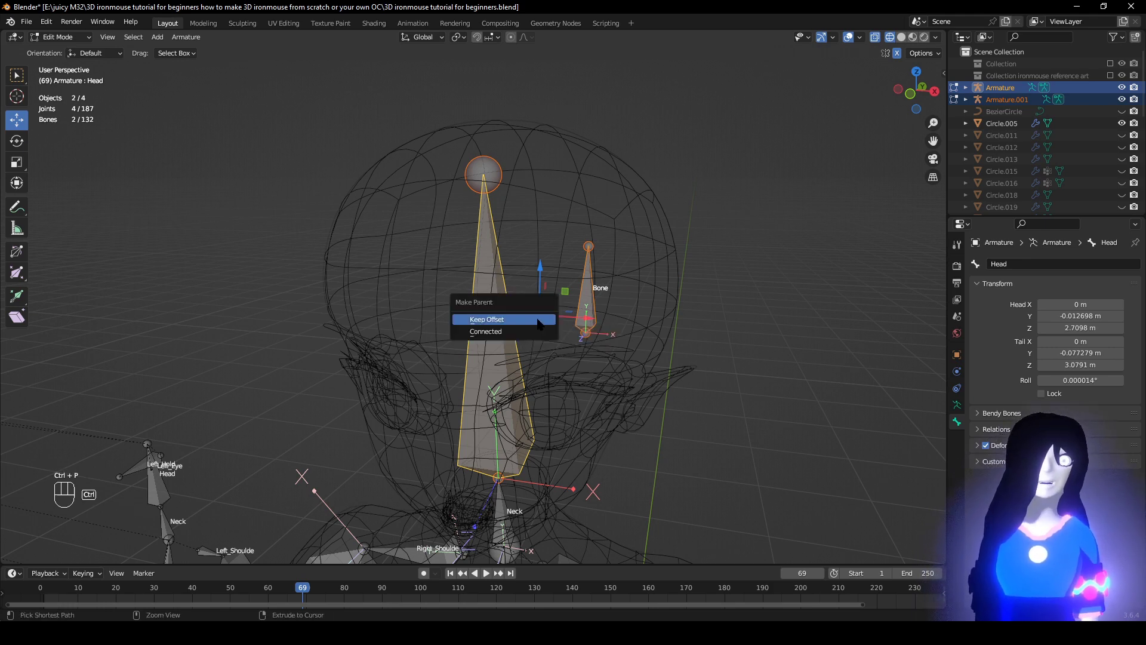
{"action": "left_click", "coordinate": [540, 322]}
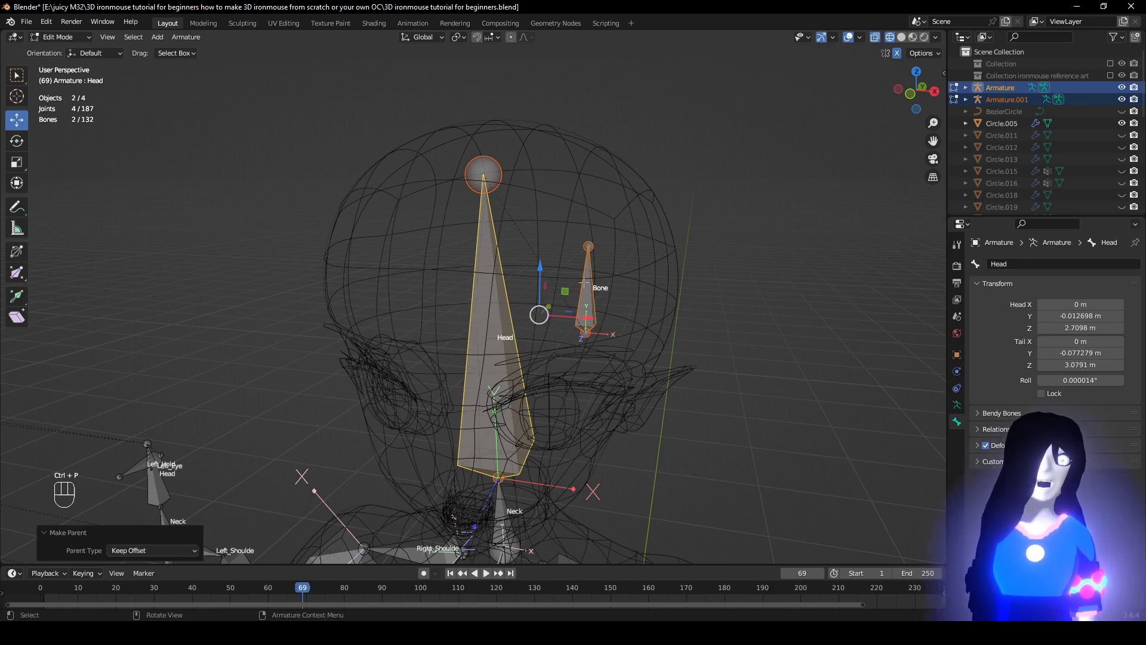
Move the new bone down and forward to eye height in the side view, and rotate it -90° to face forward.
{"action": "left_click", "coordinate": [589, 246]}
{"action": "middle_click_drag", "start_coordinate": [588, 246], "coordinate": [503, 318], "text": "alt"}
{"action": "left_click", "coordinate": [455, 278]}
{"action": "key", "text": "g"}
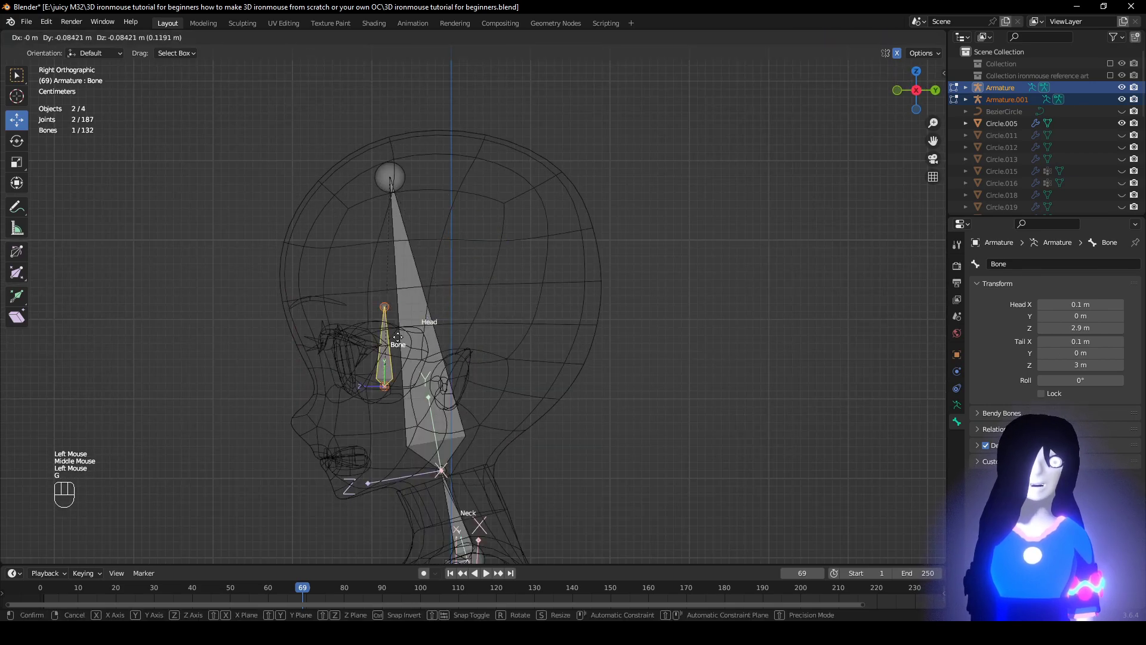
{"action": "left_click", "coordinate": [385, 349]}
{"action": "key", "text": "r"}
{"action": "left_click", "coordinate": [348, 299], "text": "ctrl"}
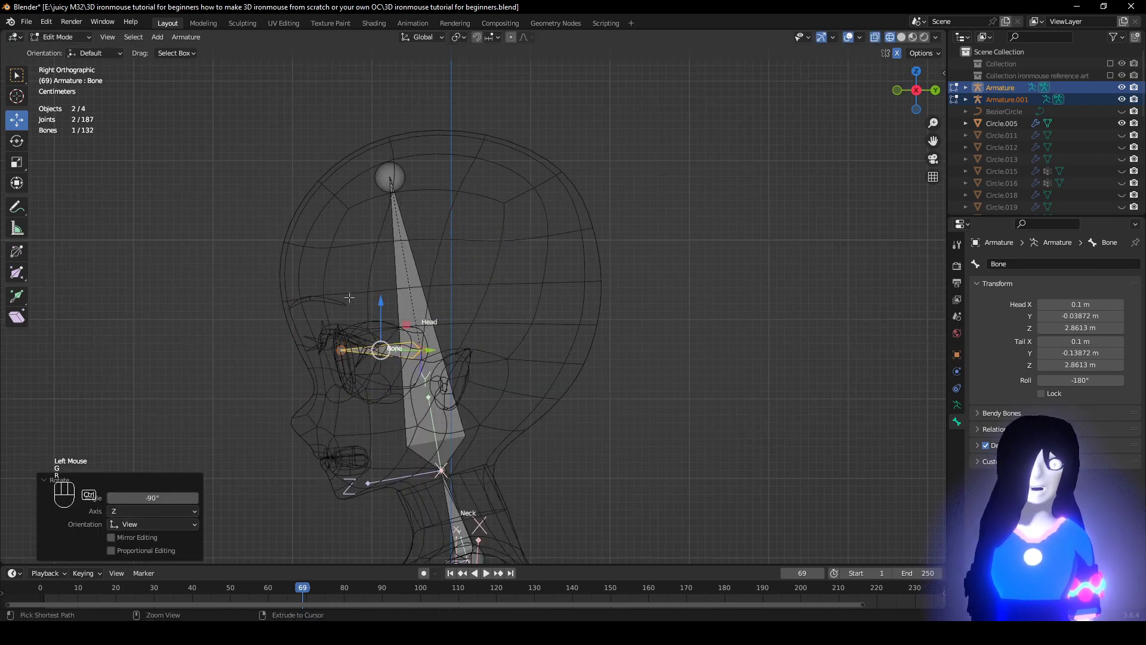
Display the model in solid shading and move the new bone inward and down onto the left eye's iris.
{"action": "scroll", "coordinate": [531, 272], "scroll_direction": "up", "scroll_amount": 5}
{"action": "mouse_move", "coordinate": [431, 344]}
{"action": "middle_mouse_down", "text": "shift"}
{"action": "mouse_move", "coordinate": [531, 272]}
{"action": "mouse_move", "coordinate": [635, 276]}
{"action": "middle_mouse_up", "text": "shift"}
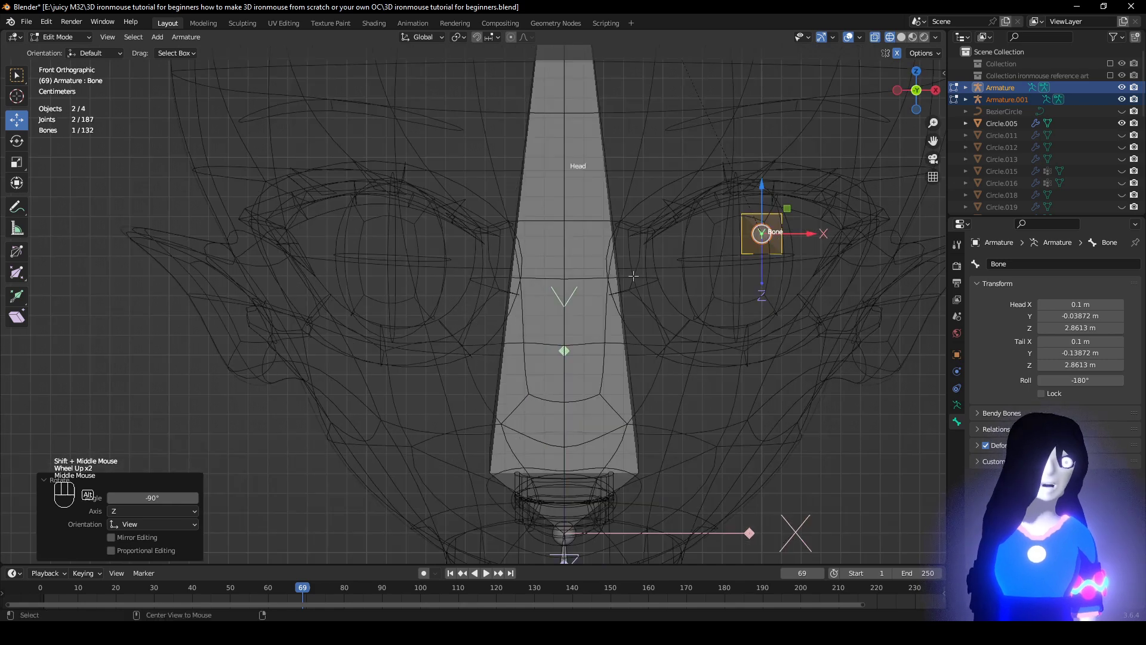
{"action": "middle_click_drag", "start_coordinate": [839, 259], "coordinate": [672, 330], "text": "shift"}
{"action": "scroll", "coordinate": [673, 330], "scroll_direction": "down", "scroll_amount": 1}
{"action": "scroll", "coordinate": [746, 329], "scroll_direction": "up", "scroll_amount": 1}
{"action": "key", "text": "z"}
{"action": "left_click", "coordinate": [900, 325]}
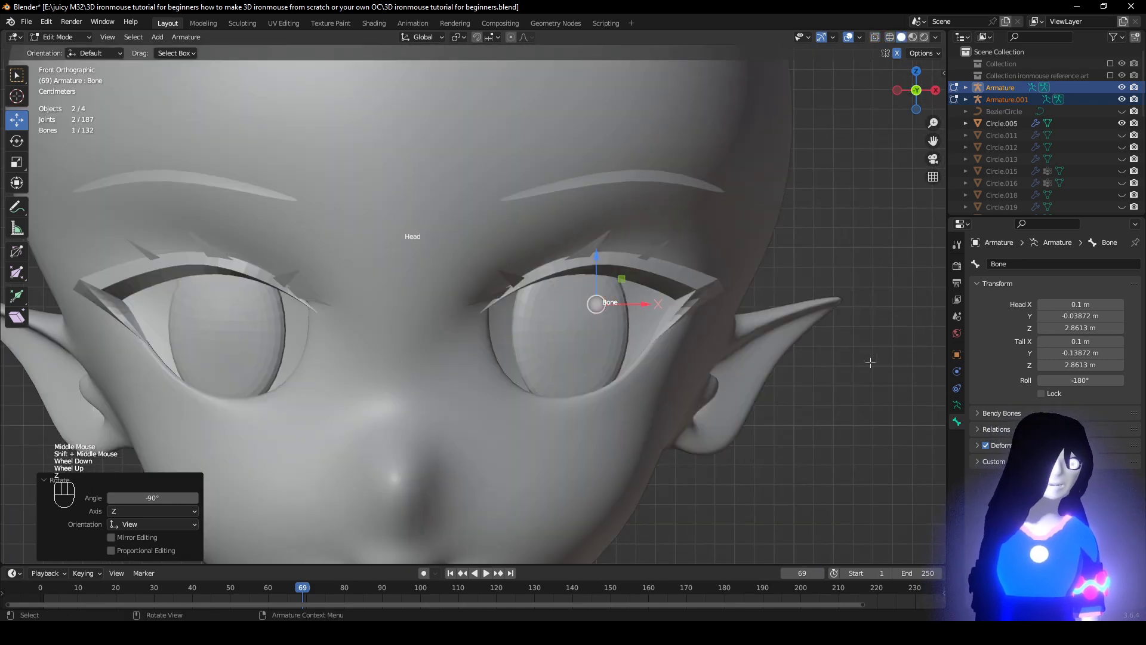
{"action": "key", "text": "g"}
{"action": "left_click", "coordinate": [813, 386]}
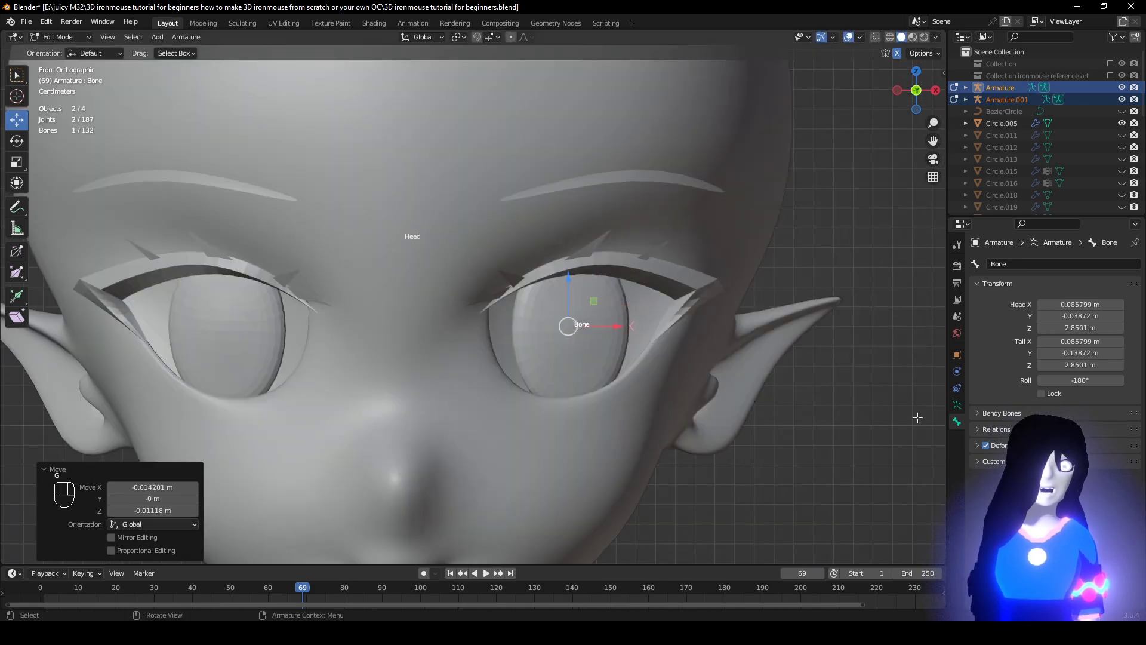
Display the armature in front of the mesh and refine the new bone's position over the left eye.
{"action": "left_click", "coordinate": [957, 405]}
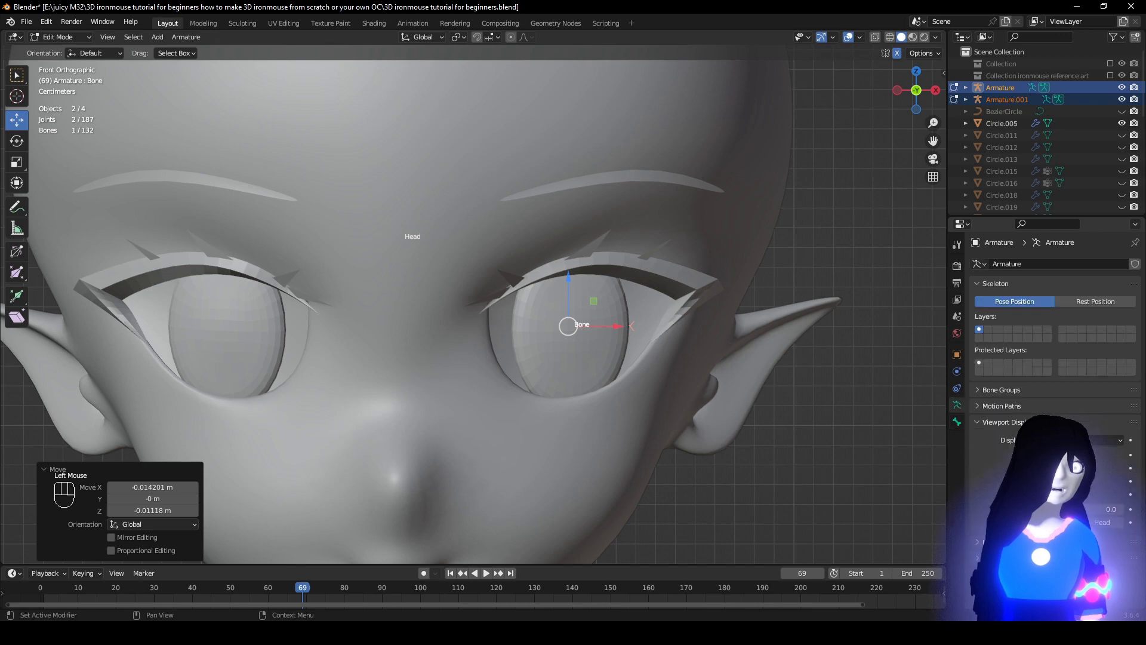
{"action": "left_click", "coordinate": [1040, 495]}
{"action": "key", "text": "g"}
{"action": "left_click", "coordinate": [750, 375]}
{"action": "middle_click_drag", "start_coordinate": [750, 375], "coordinate": [578, 357]}
Shorten the eye bone by moving its rear joint forward along Y.
{"action": "left_click", "coordinate": [596, 332]}
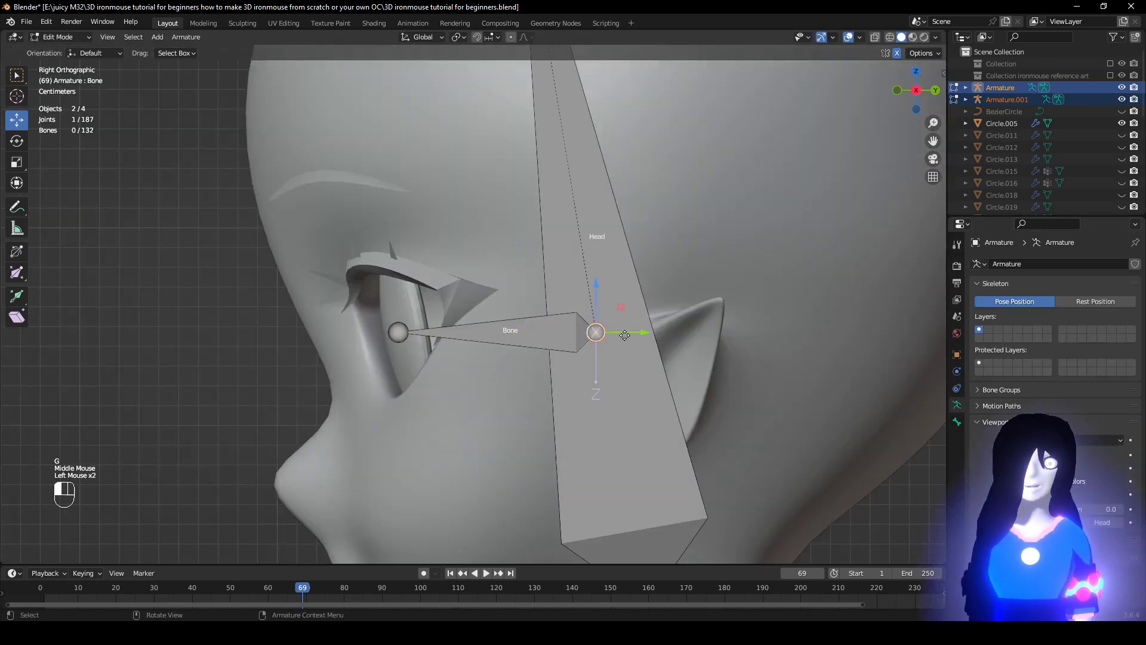
{"action": "left_click_drag", "start_coordinate": [624, 335], "coordinate": [589, 342]}
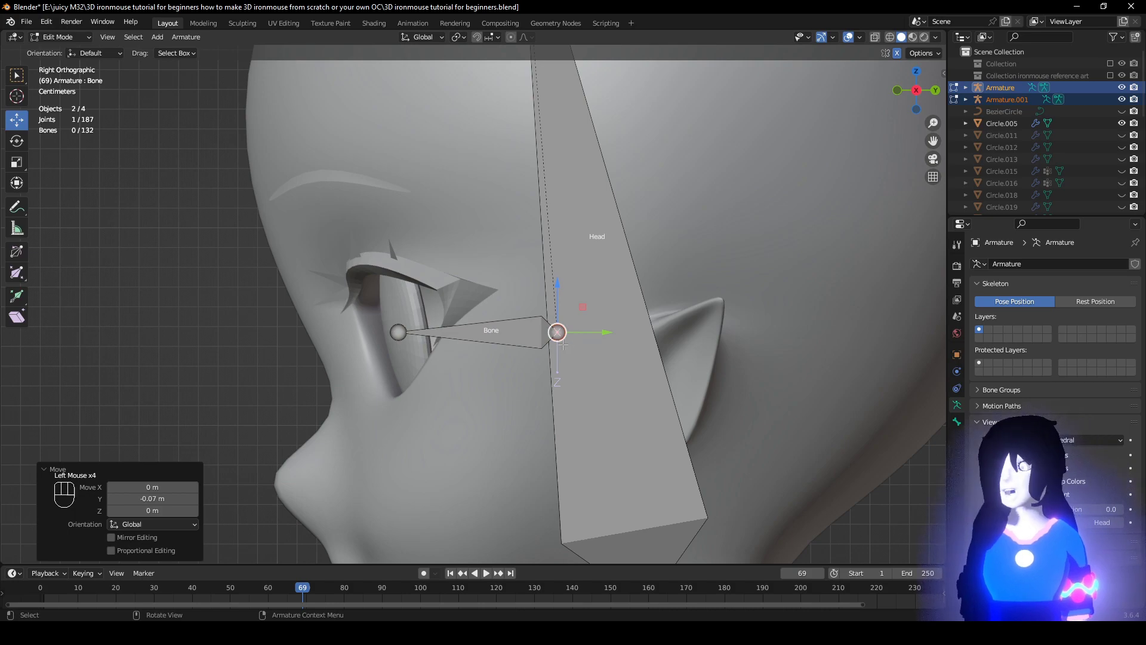
{"action": "middle_click_drag", "start_coordinate": [563, 344], "coordinate": [506, 367]}
{"action": "scroll", "coordinate": [681, 349], "scroll_direction": "down", "scroll_amount": 1}
{"action": "scroll", "coordinate": [674, 353], "scroll_direction": "up", "scroll_amount": 1}
Duplicate the eye bone in place and rotate the copy 90° so it stands upright.
{"action": "left_click", "coordinate": [510, 320]}
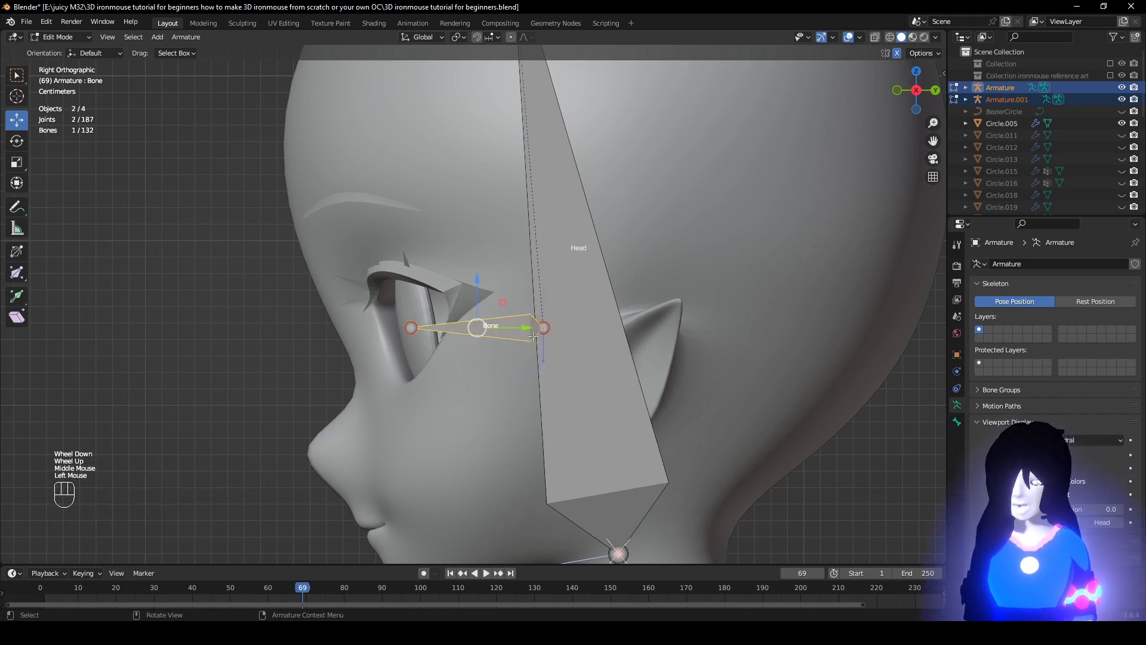
{"action": "scroll", "coordinate": [537, 336], "scroll_direction": "up", "scroll_amount": 1}
{"action": "key", "text": "shift+d"}
{"action": "right_click", "coordinate": [588, 249]}
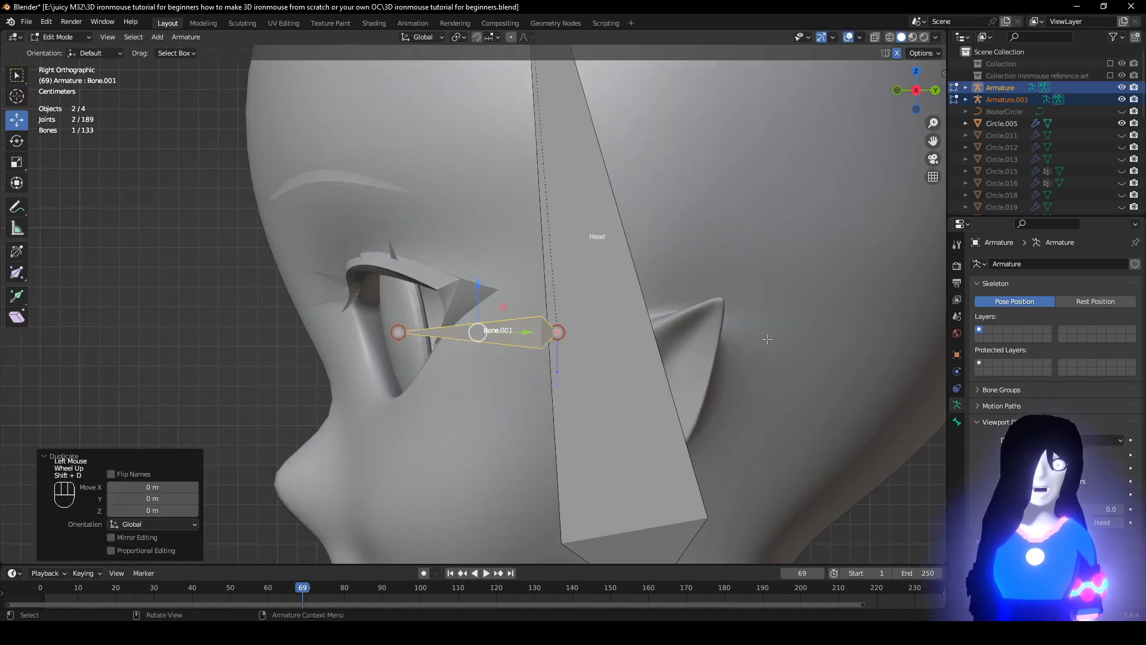
{"action": "key", "text": "r"}
{"action": "left_click", "coordinate": [476, 507], "text": "ctrl"}
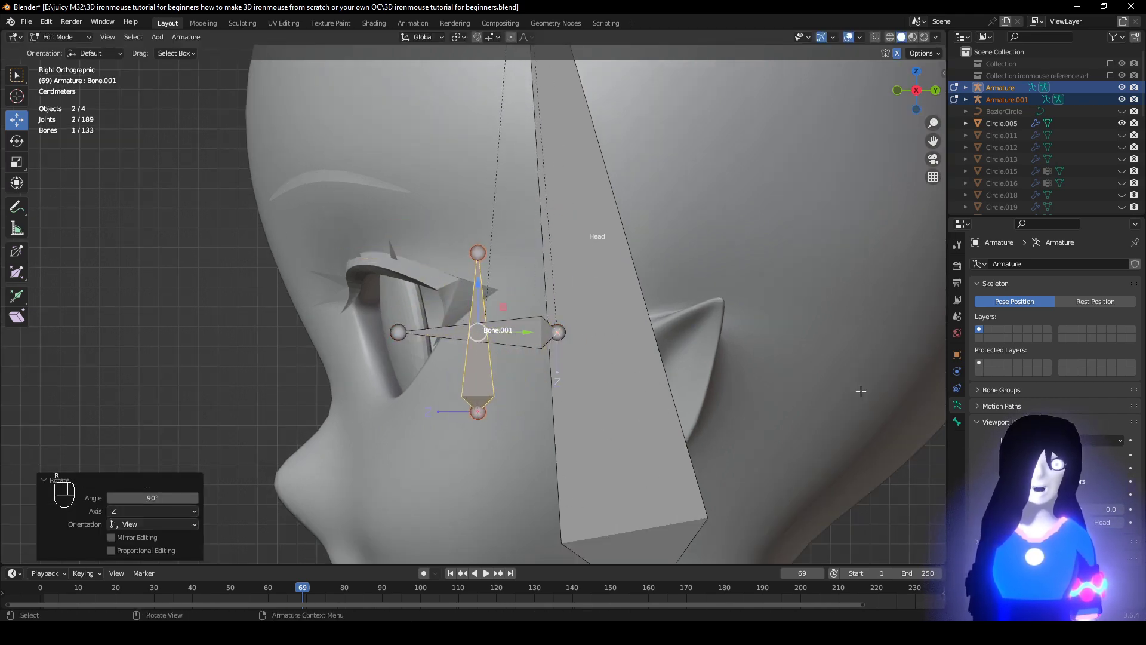
Scale the upright copy to 0.3 and move it -0.03 m along Y, toward the front of the left eye.
{"action": "key", "text": "s"}
{"action": "left_click", "coordinate": [572, 378], "text": "ctrl"}
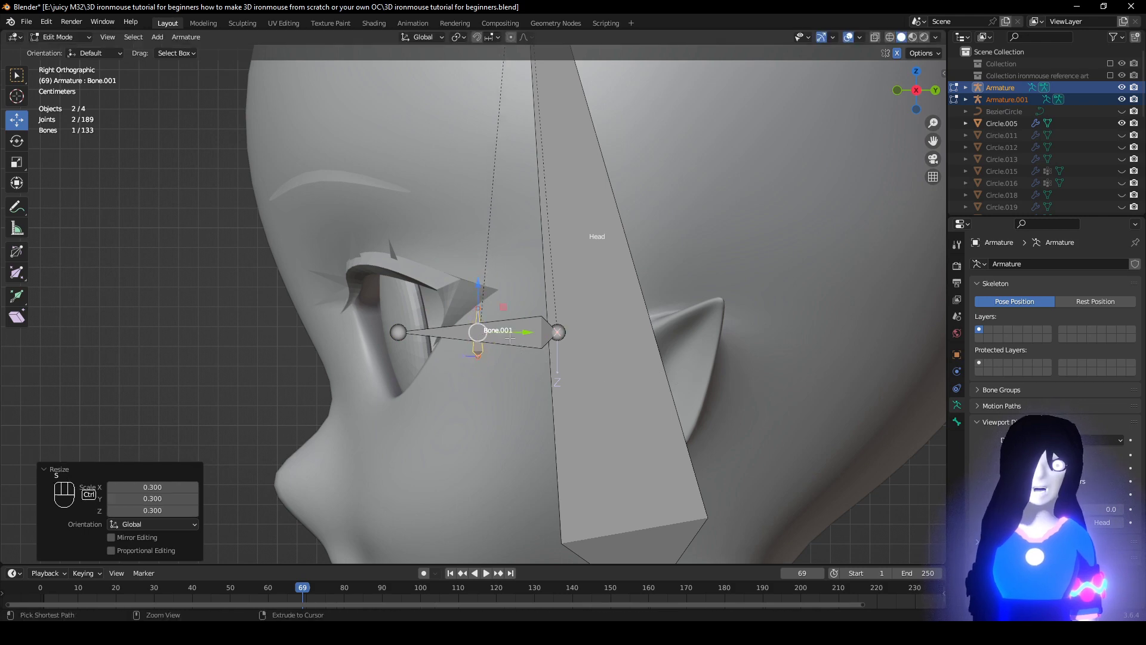
{"action": "left_click_drag", "start_coordinate": [502, 332], "coordinate": [460, 326], "text": "ctrl"}
{"action": "middle_click_drag", "start_coordinate": [460, 325], "coordinate": [621, 341]}
{"action": "scroll", "coordinate": [552, 336], "scroll_direction": "down", "scroll_amount": 1}
{"action": "scroll", "coordinate": [496, 369], "scroll_direction": "up", "scroll_amount": 2}
{"action": "scroll", "coordinate": [513, 362], "scroll_direction": "up", "scroll_amount": 1}
{"action": "key", "text": "g"}
{"action": "right_click", "coordinate": [456, 257]}
Copy the name of the reference armature's Left_Hold bone at its head.
{"action": "scroll", "coordinate": [472, 281], "scroll_direction": "down", "scroll_amount": 3}
{"action": "scroll", "coordinate": [621, 341], "scroll_direction": "down", "scroll_amount": 6}
{"action": "middle_click_drag", "start_coordinate": [146, 412], "coordinate": [318, 335], "text": "shift"}
{"action": "scroll", "coordinate": [274, 364], "scroll_direction": "down", "scroll_amount": 1}
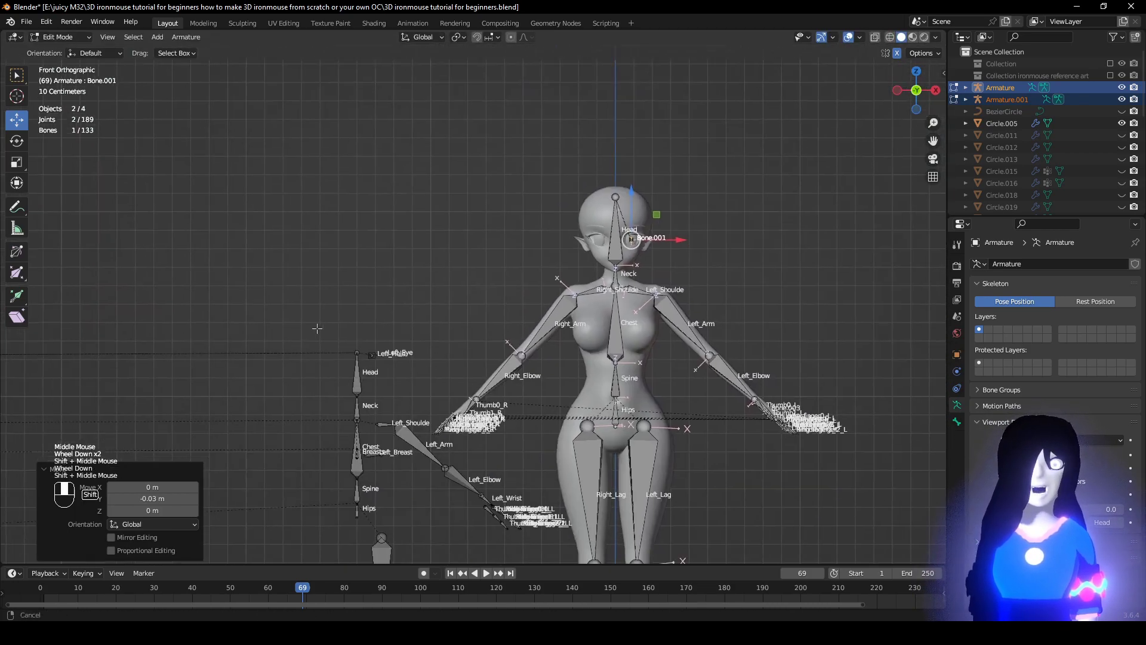
{"action": "scroll", "coordinate": [335, 382], "scroll_direction": "up", "scroll_amount": 2}
{"action": "middle_click_drag", "start_coordinate": [334, 386], "coordinate": [363, 322]}
{"action": "left_click", "coordinate": [363, 323]}
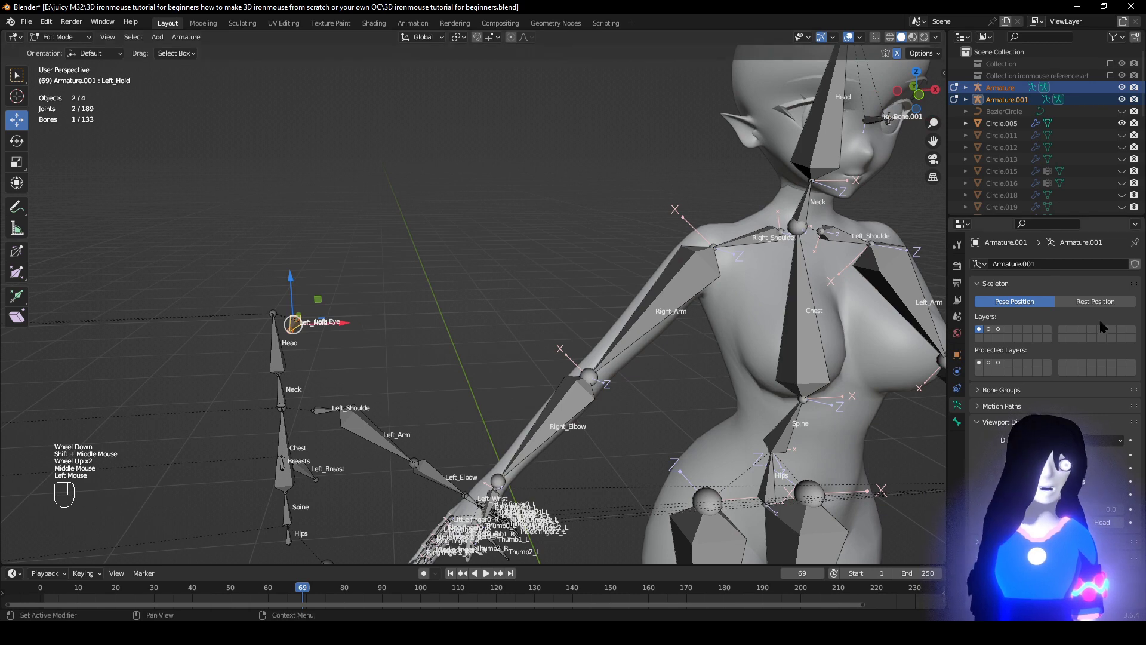
{"action": "left_click", "coordinate": [957, 421]}
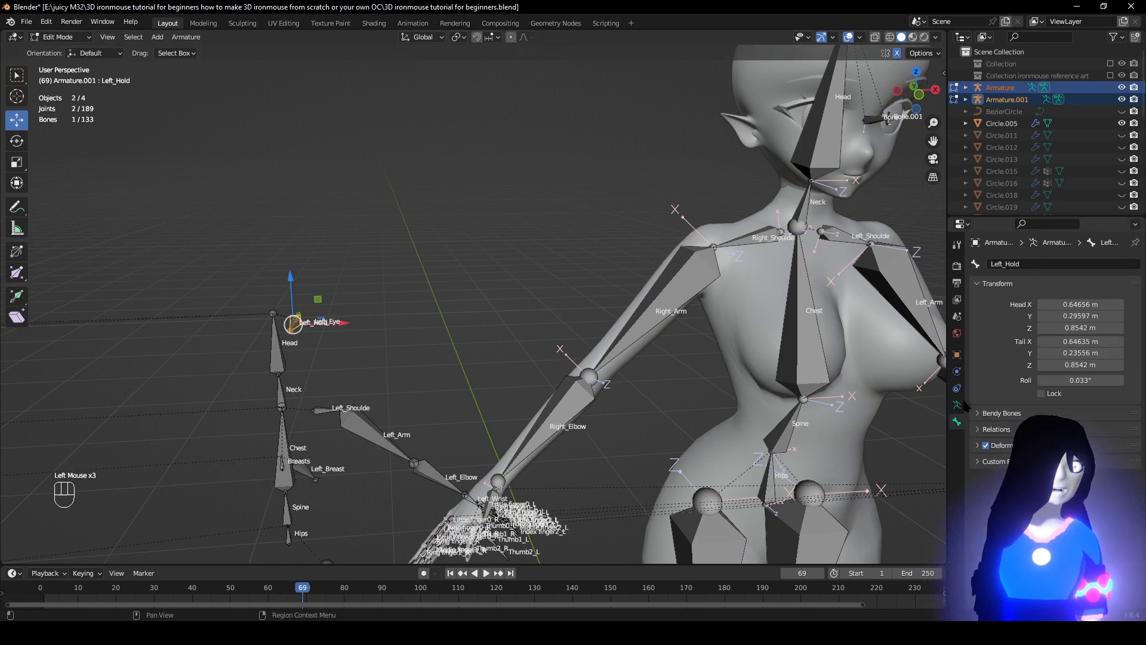
{"action": "left_click", "coordinate": [1023, 264]}
{"action": "key", "text": "ctrl+c"}
{"action": "left_click", "coordinate": [1013, 300]}
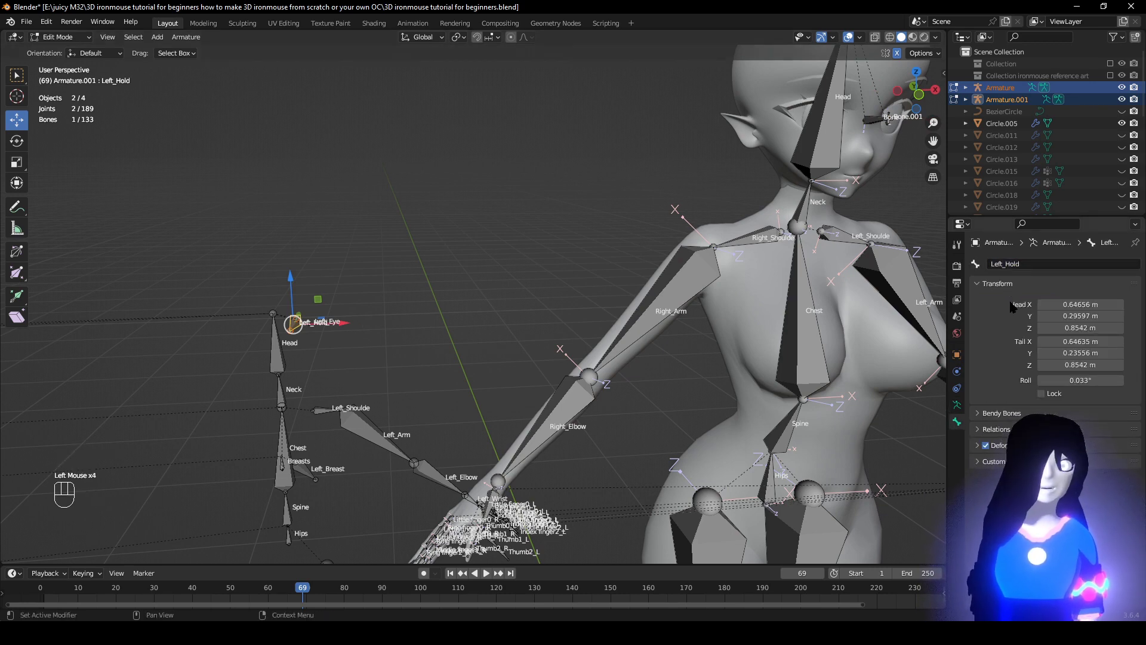
Rename the small upright bone in the model's left eye to Left_Hold.
{"action": "middle_click_drag", "start_coordinate": [794, 263], "coordinate": [469, 481], "text": "shift"}
{"action": "scroll", "coordinate": [469, 480], "scroll_direction": "down", "scroll_amount": 1}
{"action": "scroll", "coordinate": [469, 481], "scroll_direction": "up", "scroll_amount": 2}
{"action": "middle_click_drag", "start_coordinate": [836, 345], "coordinate": [705, 340]}
{"action": "middle_click_drag", "start_coordinate": [705, 340], "coordinate": [674, 334], "text": "shift"}
{"action": "scroll", "coordinate": [597, 334], "scroll_direction": "up", "scroll_amount": 2}
{"action": "middle_click_drag", "start_coordinate": [556, 335], "coordinate": [486, 337]}
{"action": "scroll", "coordinate": [486, 336], "scroll_direction": "up", "scroll_amount": 2}
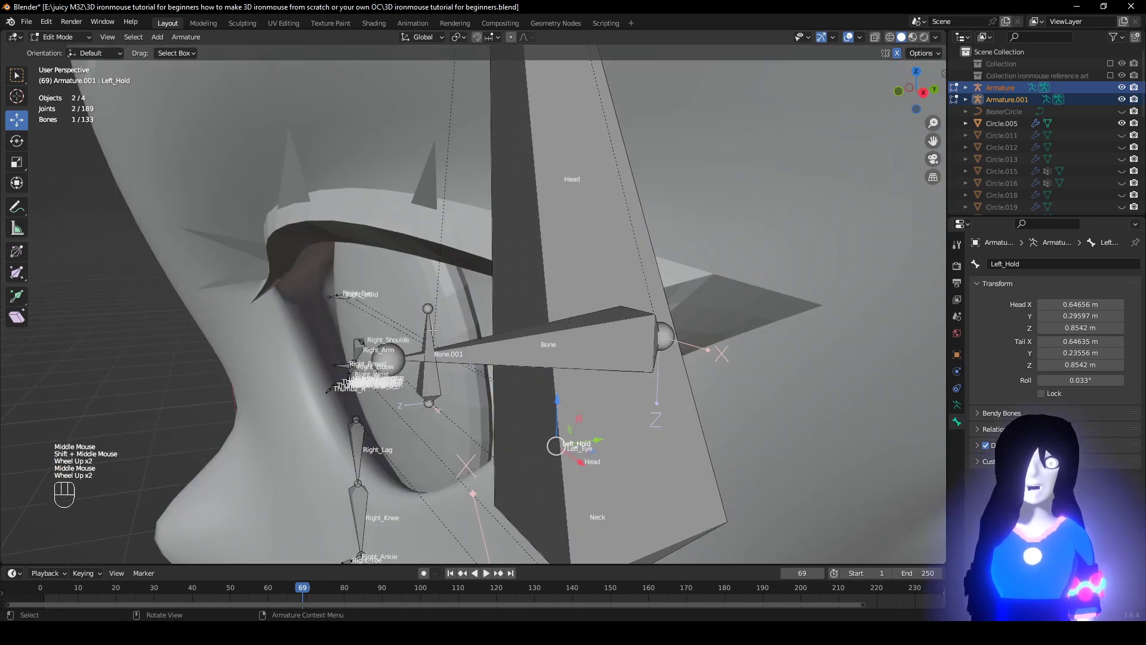
{"action": "left_click", "coordinate": [428, 370]}
{"action": "left_click", "coordinate": [1039, 263]}
{"action": "key", "text": "ctrl+v"}
{"action": "left_click", "coordinate": [1009, 310]}
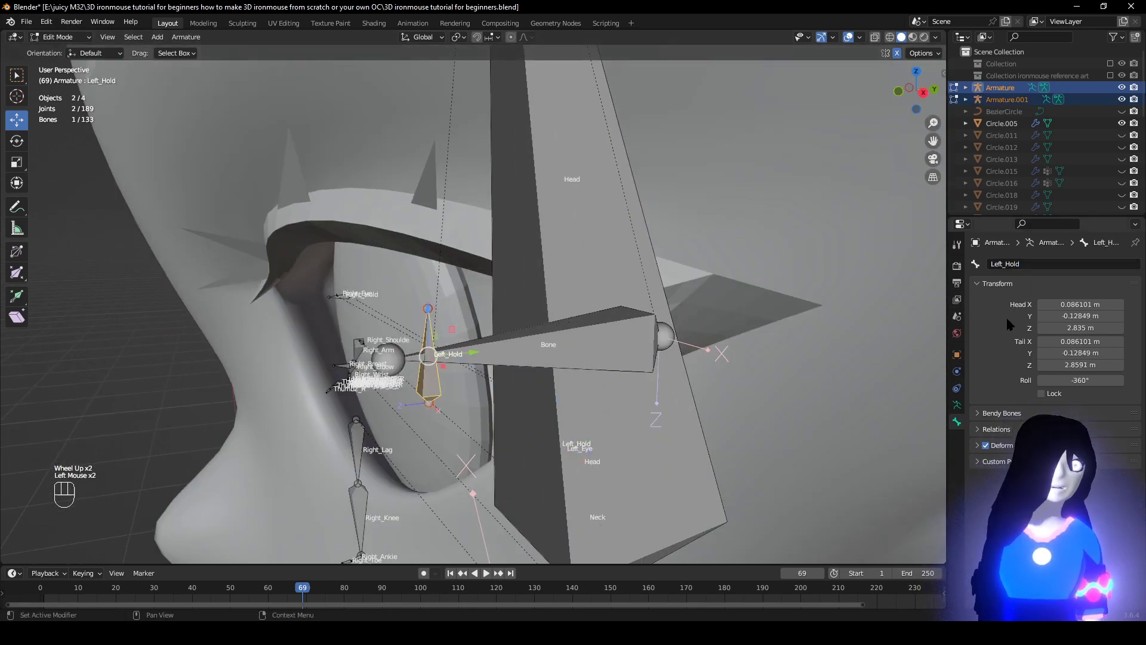
Copy the name of the reference armature's Left_Eye bone at its head.
{"action": "scroll", "coordinate": [447, 346], "scroll_direction": "down", "scroll_amount": 1}
{"action": "scroll", "coordinate": [447, 346], "scroll_direction": "up", "scroll_amount": 1}
{"action": "scroll", "coordinate": [447, 347], "scroll_direction": "down", "scroll_amount": 4}
{"action": "middle_click_drag", "start_coordinate": [446, 347], "coordinate": [537, 349], "text": "alt"}
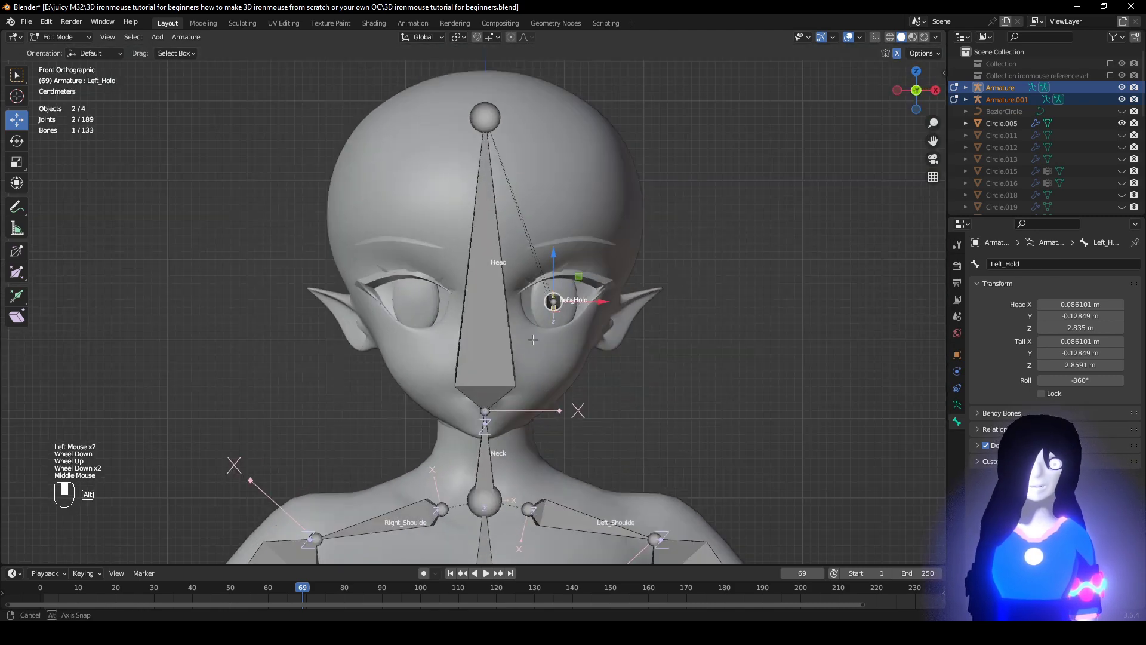
{"action": "scroll", "coordinate": [478, 382], "scroll_direction": "down", "scroll_amount": 4}
{"action": "middle_click_drag", "start_coordinate": [319, 476], "coordinate": [574, 378], "text": "shift"}
{"action": "scroll", "coordinate": [573, 378], "scroll_direction": "up", "scroll_amount": 2}
{"action": "scroll", "coordinate": [573, 378], "scroll_direction": "up", "scroll_amount": 2}
{"action": "left_click", "coordinate": [521, 335]}
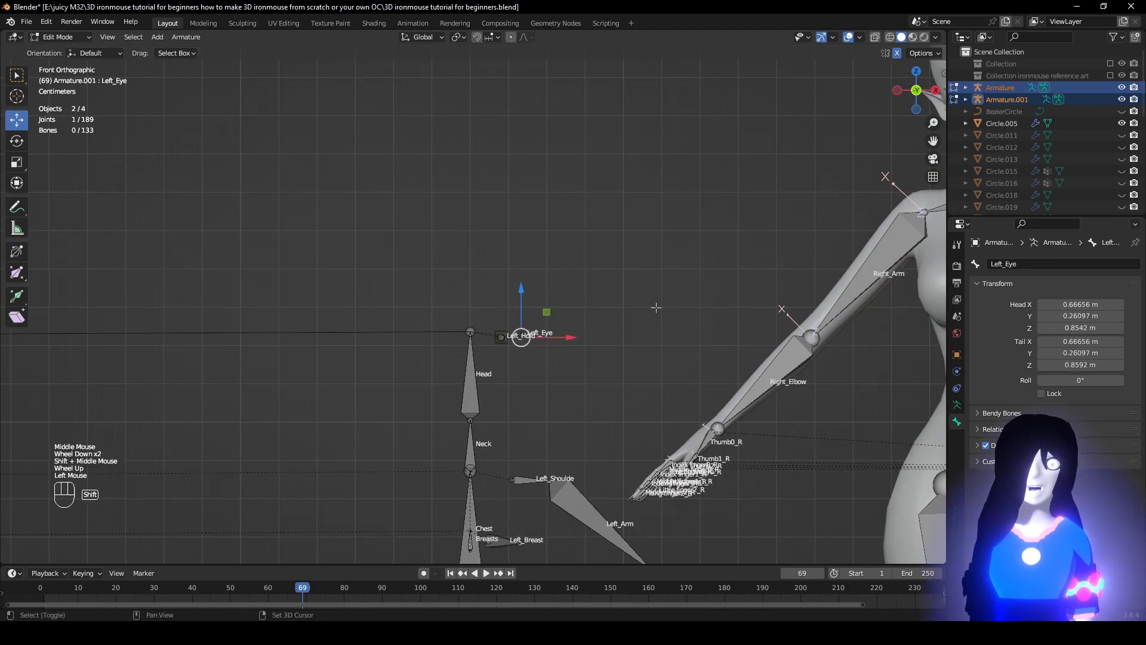
{"action": "middle_click_drag", "start_coordinate": [764, 263], "coordinate": [437, 388], "text": "shift"}
{"action": "left_click", "coordinate": [1013, 264]}
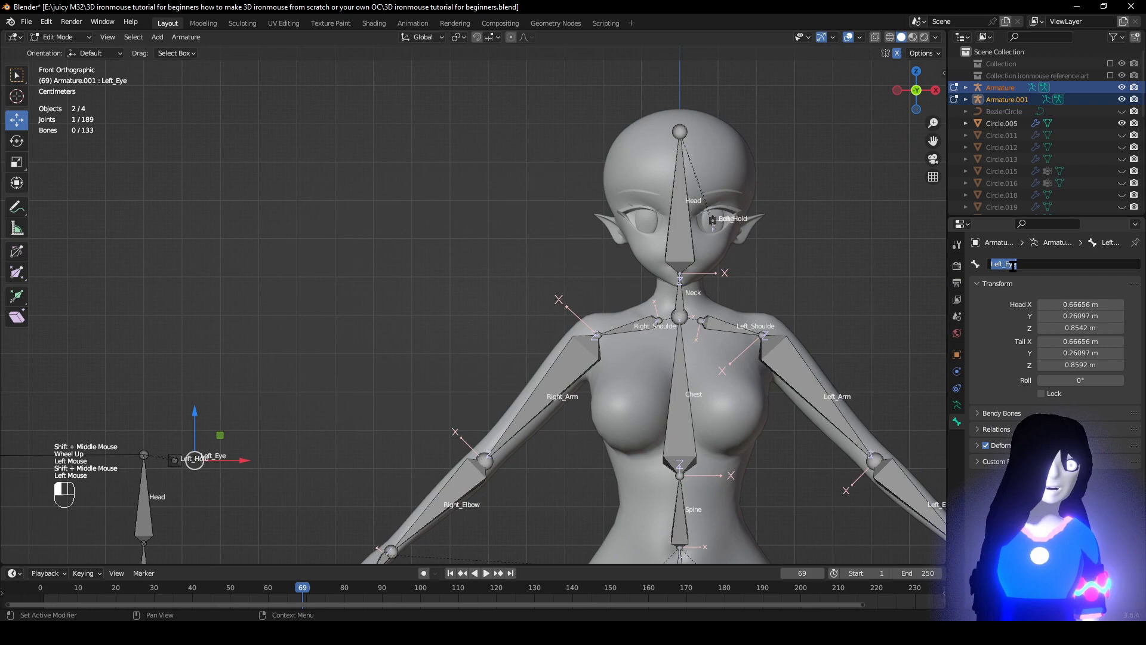
{"action": "key", "text": "ctrl+c"}
{"action": "left_click", "coordinate": [1016, 307]}
Rename the horizontal eye bone in the model's left eye to Left_Eye.
{"action": "middle_click_drag", "start_coordinate": [716, 236], "coordinate": [444, 357], "text": "shift"}
{"action": "scroll", "coordinate": [444, 357], "scroll_direction": "up", "scroll_amount": 5}
{"action": "left_click", "coordinate": [411, 348]}
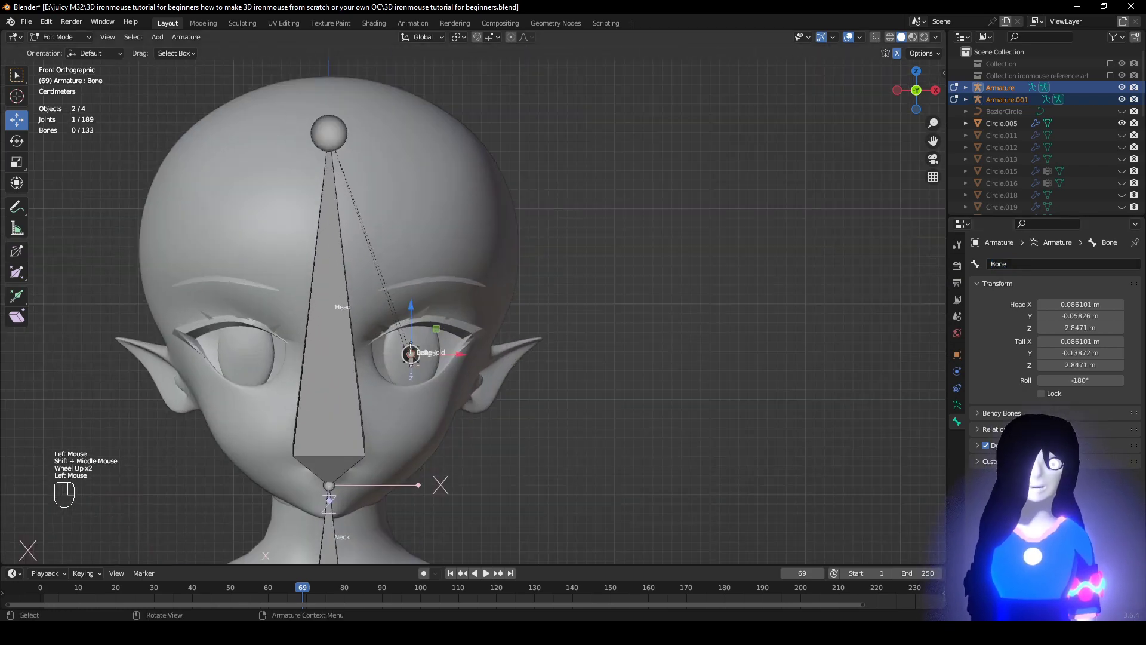
{"action": "key", "text": "KP_Decimal"}
{"action": "scroll", "coordinate": [477, 310], "scroll_direction": "down", "scroll_amount": 1}
{"action": "middle_click_drag", "start_coordinate": [478, 310], "coordinate": [442, 341]}
{"action": "scroll", "coordinate": [454, 334], "scroll_direction": "up", "scroll_amount": 1}
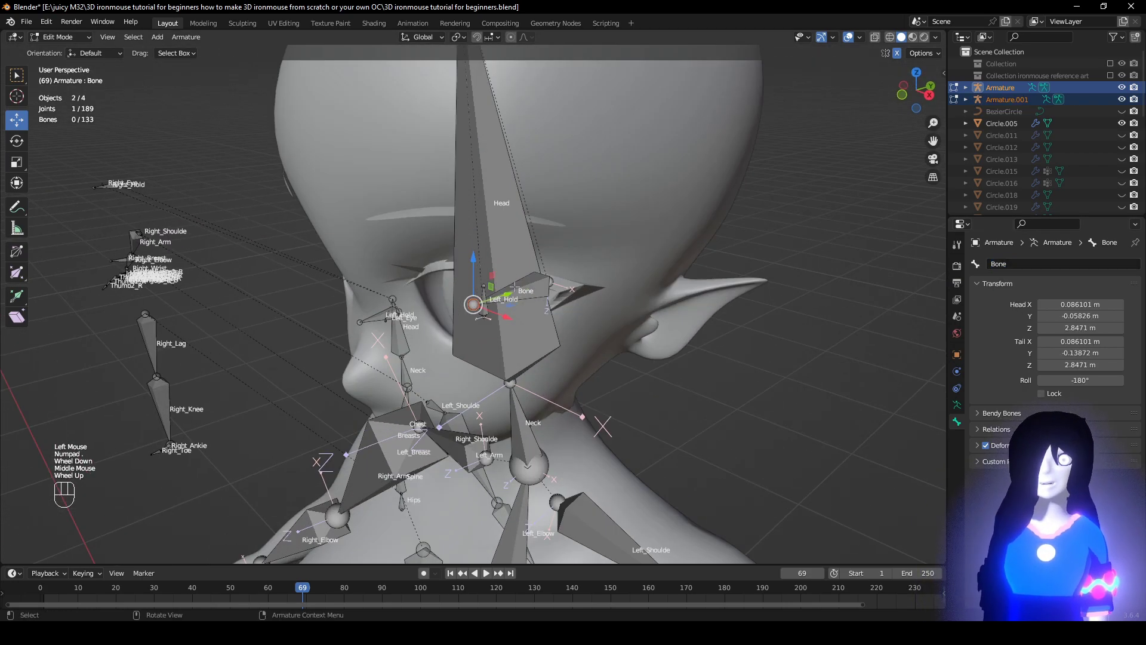
{"action": "left_click", "coordinate": [532, 286]}
{"action": "middle_click_drag", "start_coordinate": [532, 287], "coordinate": [585, 260]}
{"action": "scroll", "coordinate": [585, 261], "scroll_direction": "up", "scroll_amount": 2}
{"action": "left_click", "coordinate": [1068, 267]}
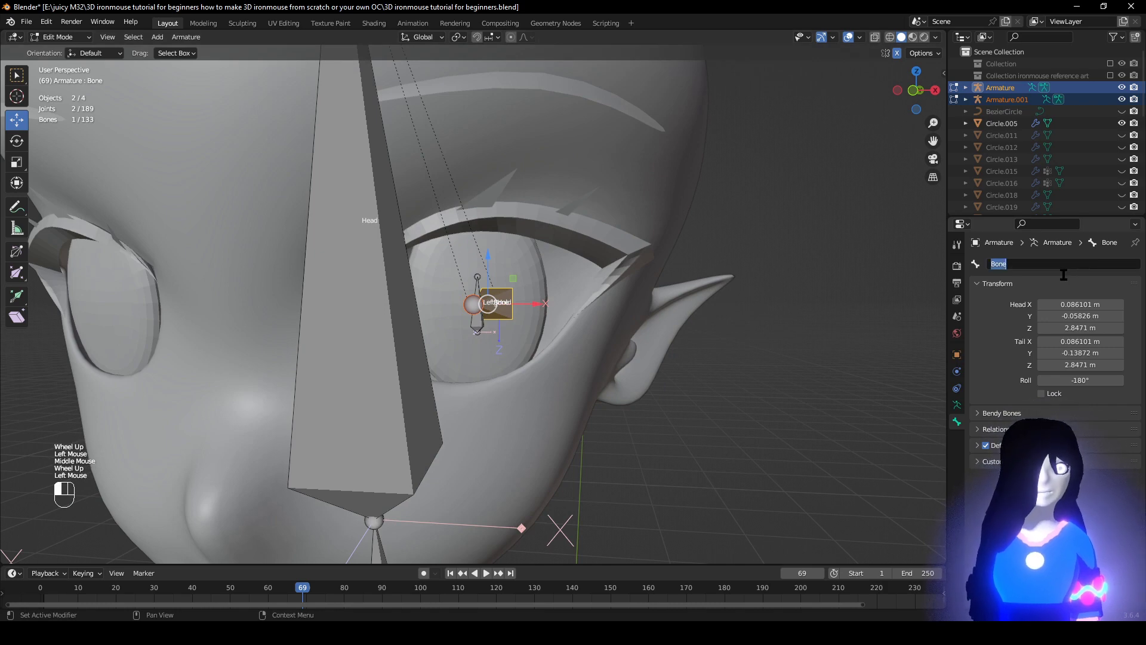
{"action": "key", "text": "Return"}
Symmetrize the Left_Eye and Left_Hold bones to create matching bones in the model's right eye.
{"action": "middle_click_drag", "start_coordinate": [546, 298], "coordinate": [603, 339]}
{"action": "left_click", "coordinate": [618, 318]}
{"action": "scroll", "coordinate": [603, 339], "scroll_direction": "up", "scroll_amount": 2}
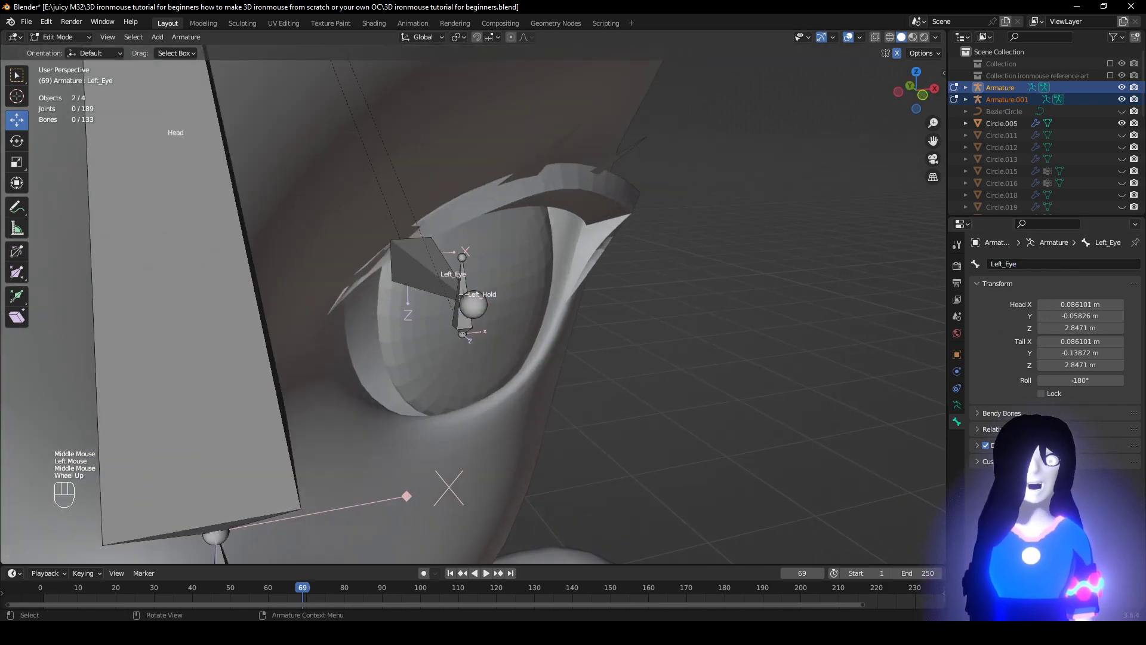
{"action": "middle_click_drag", "start_coordinate": [463, 295], "coordinate": [428, 231]}
{"action": "scroll", "coordinate": [455, 266], "scroll_direction": "down", "scroll_amount": 2}
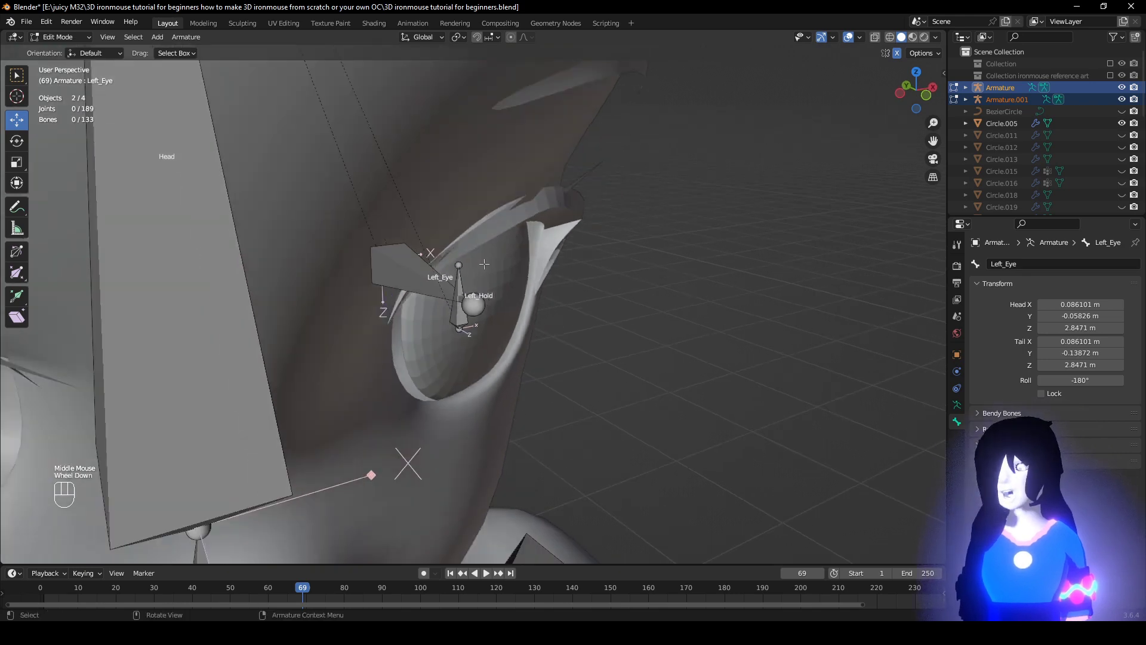
{"action": "middle_click_drag", "start_coordinate": [484, 263], "coordinate": [454, 255]}
{"action": "left_click_drag", "start_coordinate": [585, 347], "coordinate": [429, 227]}
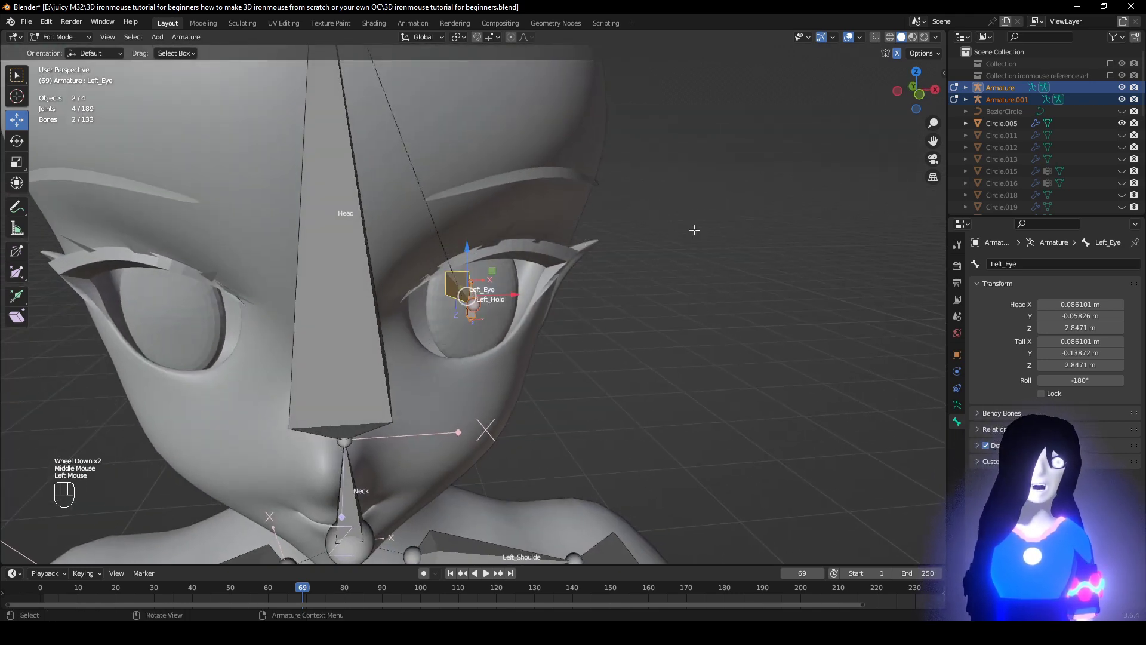
{"action": "right_click", "coordinate": [758, 228]}
{"action": "left_click", "coordinate": [758, 228]}
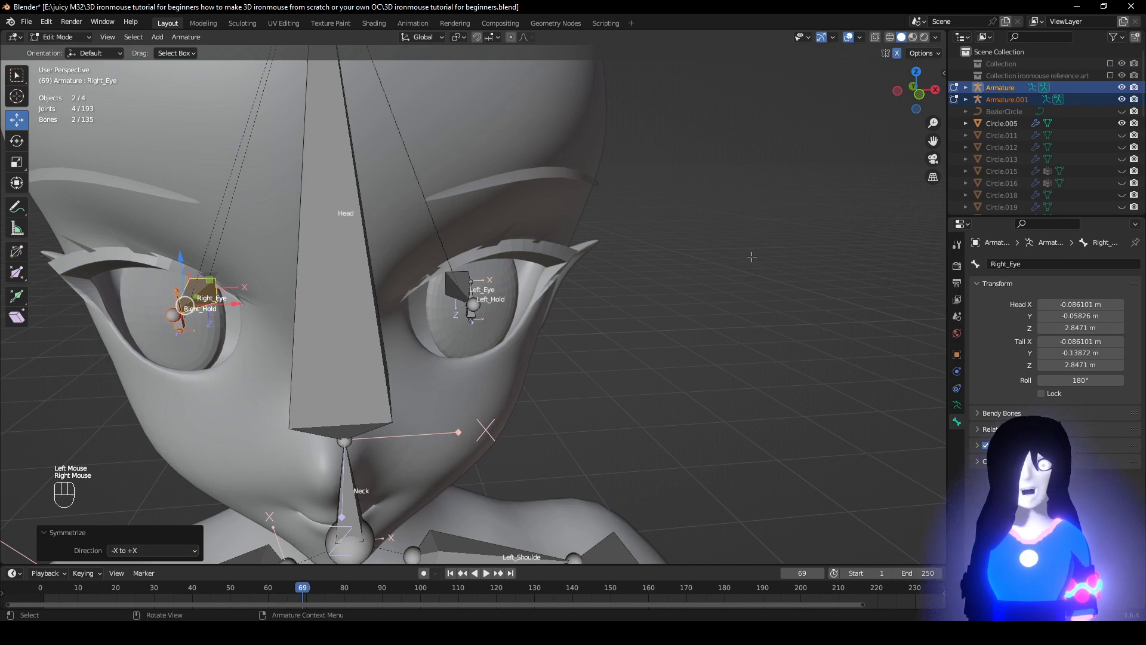
{"action": "left_click", "coordinate": [751, 257]}
Add a single bone to the model's armature and move it -0.1 m along Y and 1.9 m along Z.
{"action": "scroll", "coordinate": [741, 253], "scroll_direction": "down", "scroll_amount": 2}
{"action": "middle_click_drag", "start_coordinate": [729, 252], "coordinate": [610, 257]}
{"action": "middle_click_drag", "start_coordinate": [529, 360], "coordinate": [633, 179]}
{"action": "scroll", "coordinate": [565, 353], "scroll_direction": "down", "scroll_amount": 1}
{"action": "scroll", "coordinate": [568, 215], "scroll_direction": "down", "scroll_amount": 4}
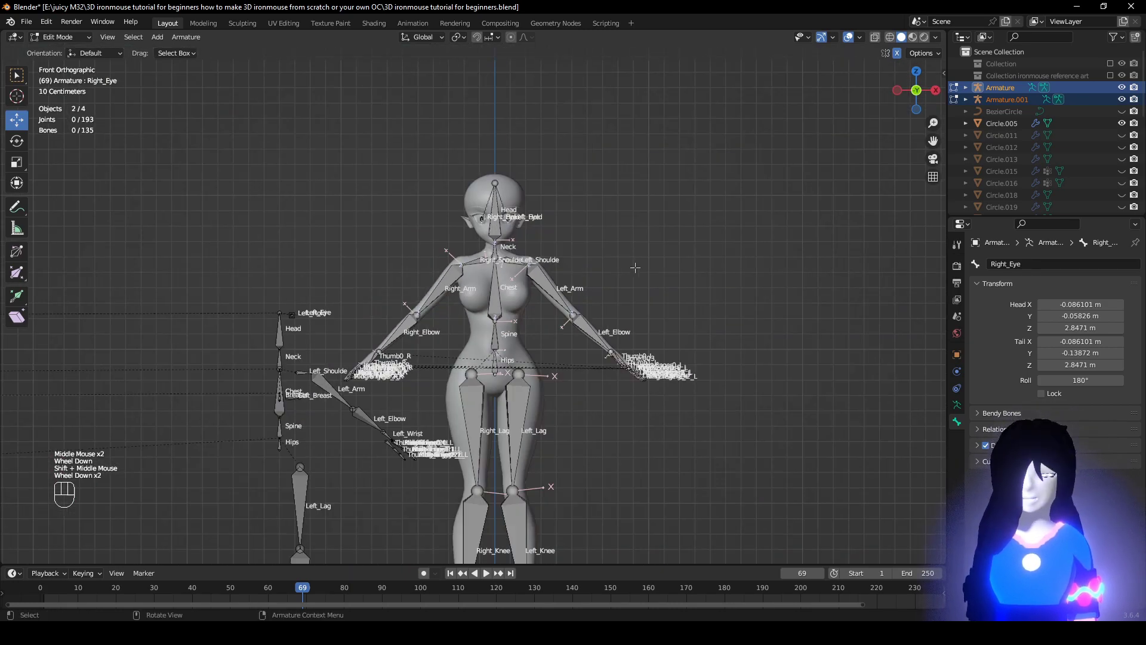
{"action": "scroll", "coordinate": [635, 267], "scroll_direction": "down", "scroll_amount": 2}
{"action": "middle_click_drag", "start_coordinate": [635, 267], "coordinate": [598, 291]}
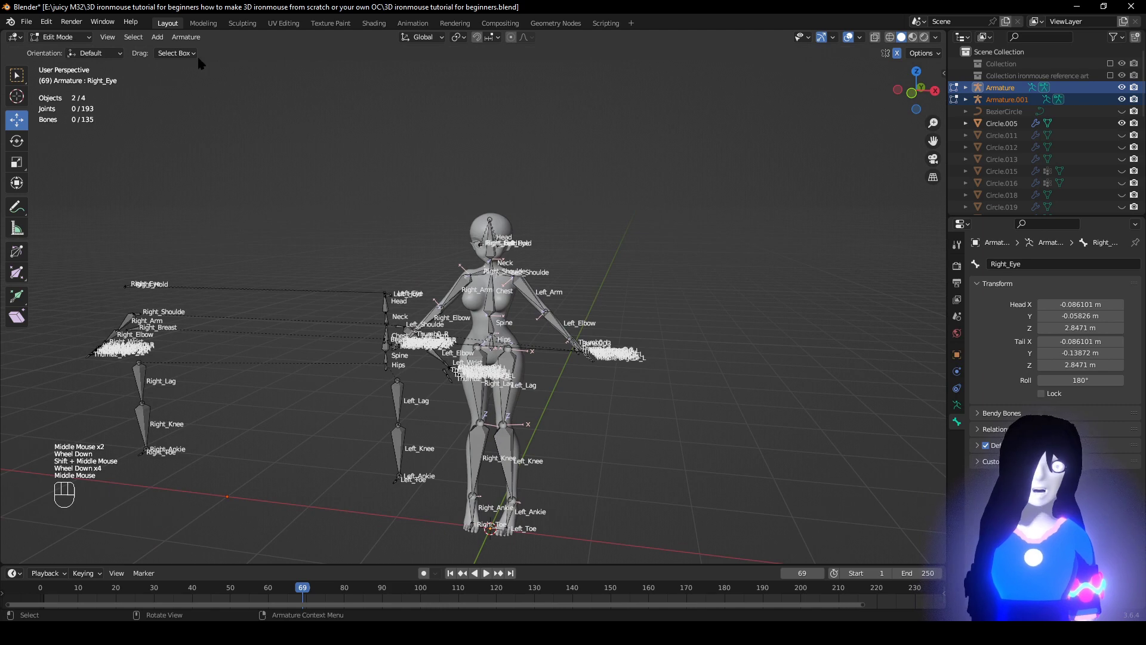
{"action": "left_click", "coordinate": [160, 40]}
{"action": "left_click", "coordinate": [161, 53]}
{"action": "middle_click_drag", "start_coordinate": [467, 327], "coordinate": [449, 258], "text": "shift"}
{"action": "middle_click_drag", "start_coordinate": [449, 258], "coordinate": [358, 243]}
{"action": "left_click", "coordinate": [491, 441]}
{"action": "key", "text": "g"}
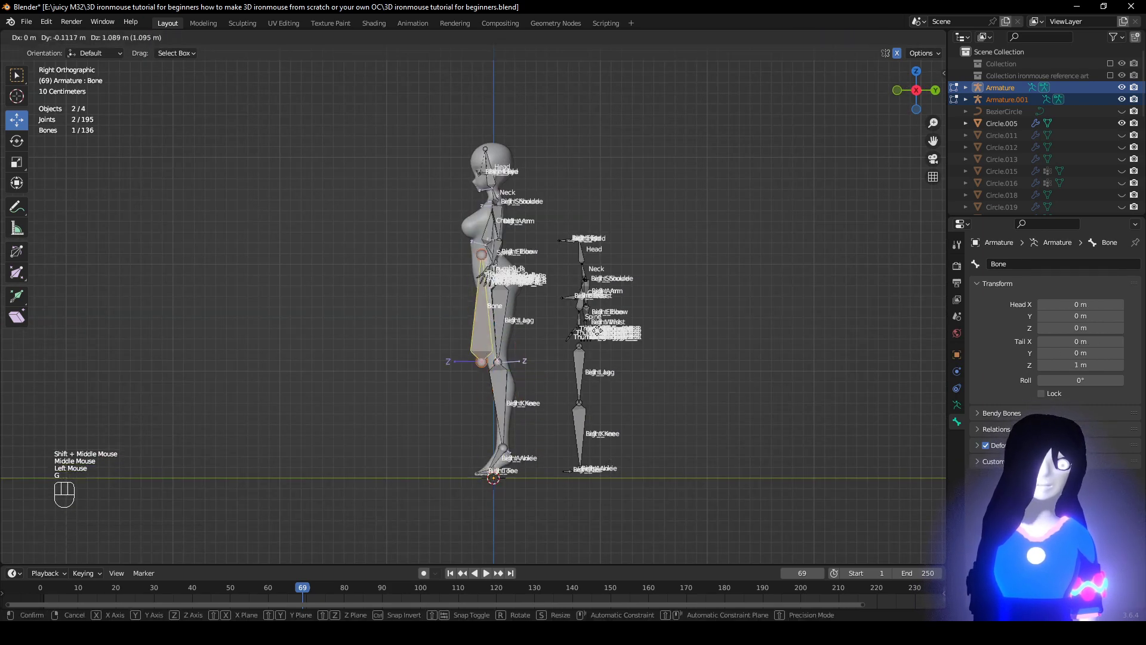
{"action": "left_click", "coordinate": [711, 258], "text": "ctrl"}
Scale the new bone to 0.1 and again by 1.3, and lower it 0.04 m inside the chest.
{"action": "key", "text": "s"}
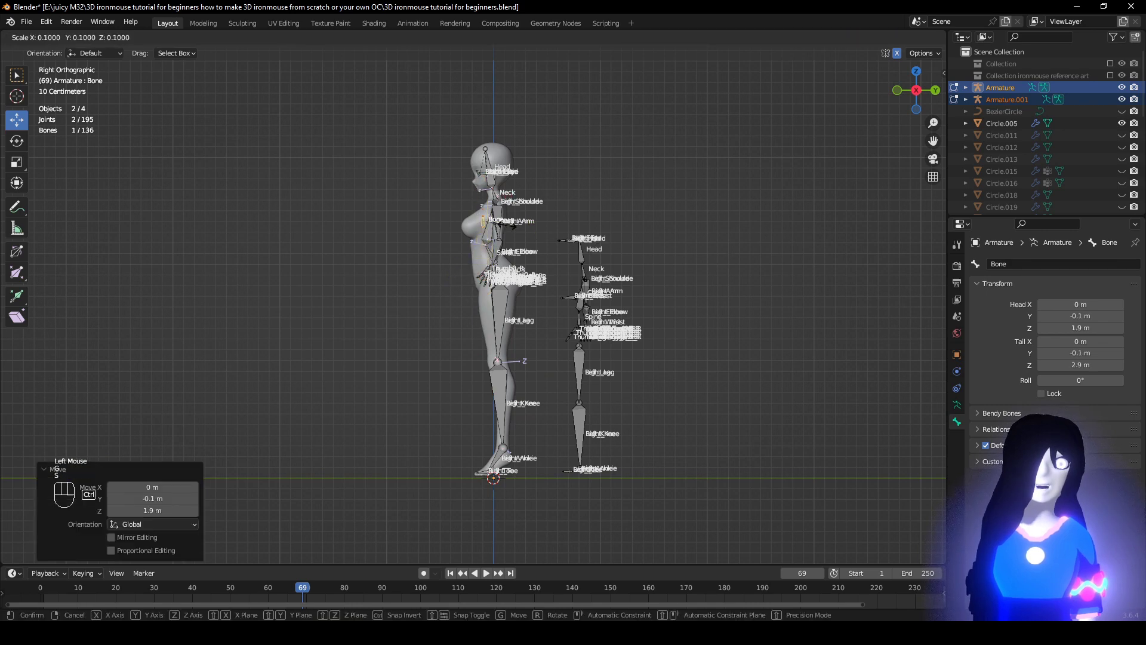
{"action": "left_click", "coordinate": [506, 226], "text": "ctrl"}
{"action": "key", "text": "KP_Decimal"}
{"action": "scroll", "coordinate": [573, 254], "scroll_direction": "down", "scroll_amount": 4}
{"action": "key", "text": "s"}
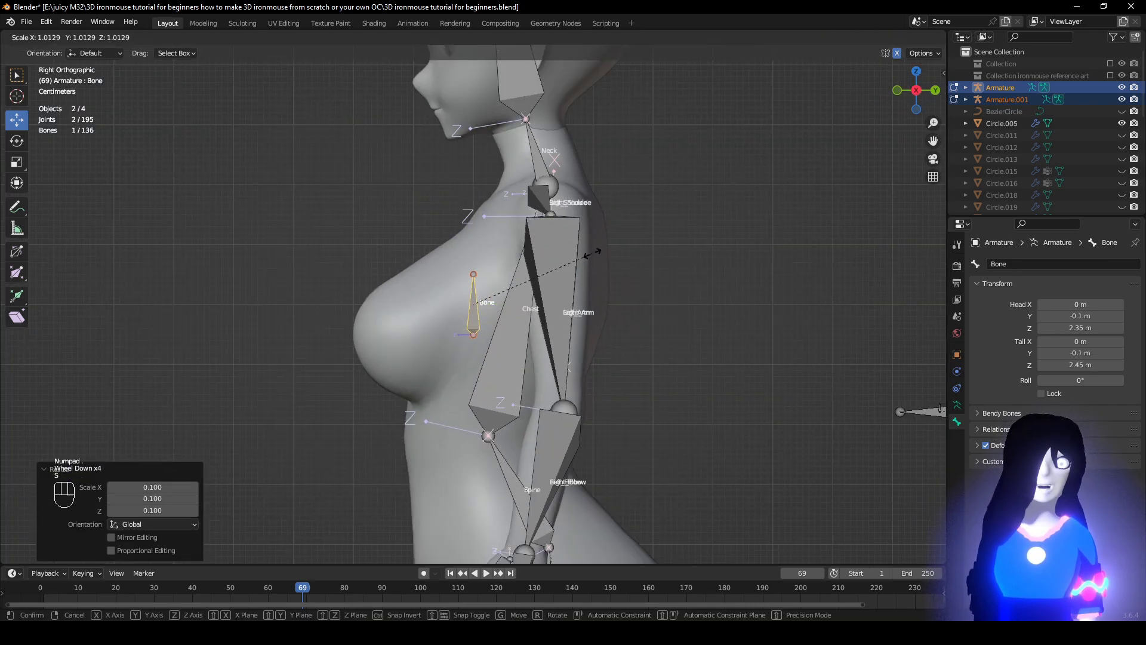
{"action": "left_click", "coordinate": [641, 276]}
{"action": "key", "text": "g"}
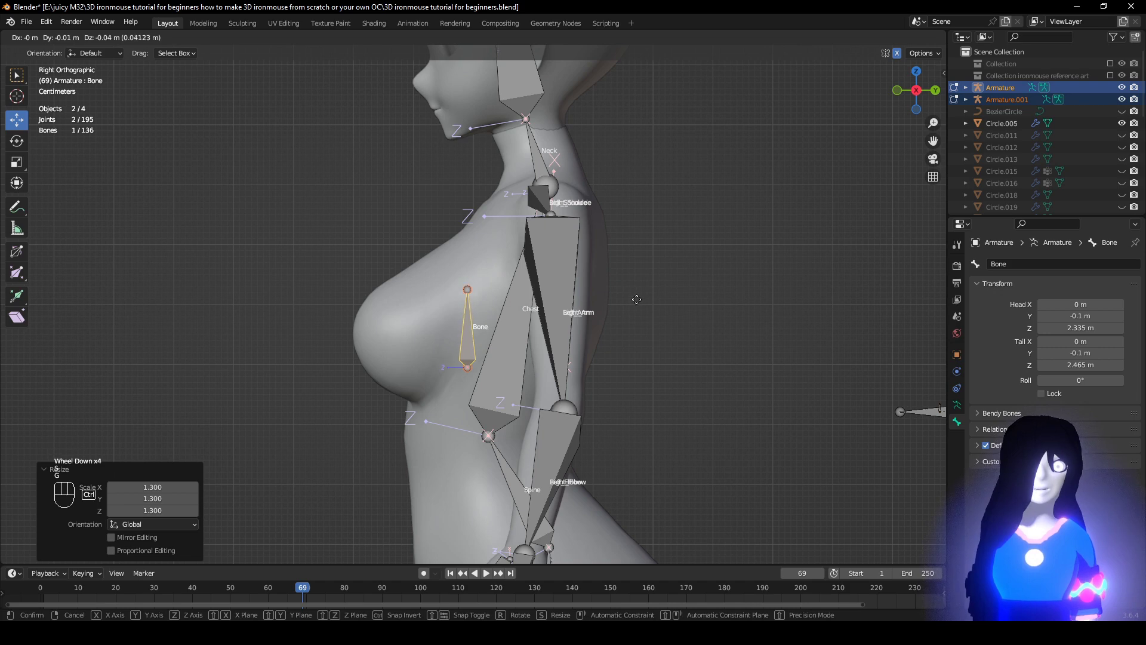
{"action": "left_click", "coordinate": [642, 299]}
{"action": "scroll", "coordinate": [554, 440], "scroll_direction": "up", "scroll_amount": 2}
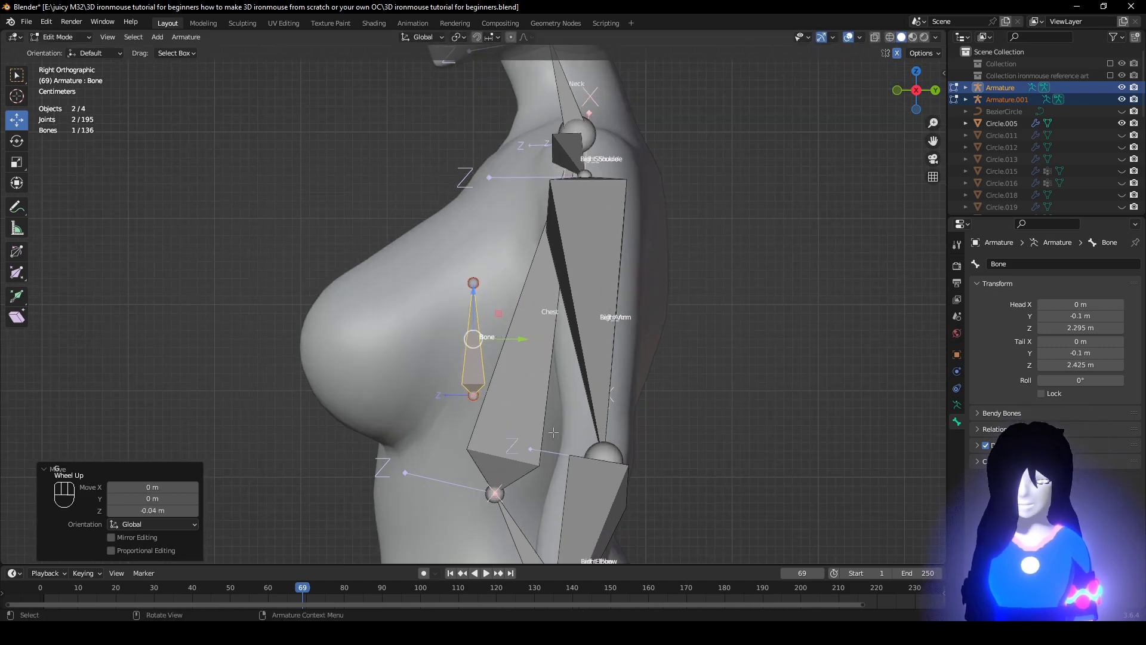
Parent the small upright bone to the Chest bone with Keep Offset.
{"action": "left_click", "coordinate": [542, 396], "text": "shift"}
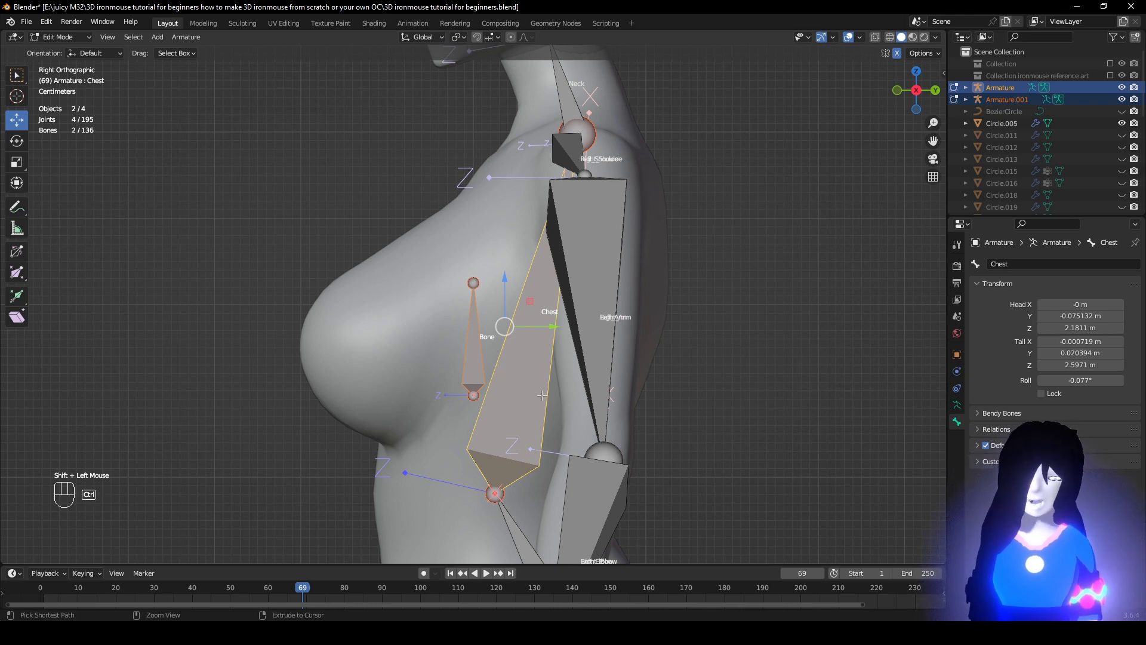
{"action": "key", "text": "ctrl+p"}
{"action": "left_click", "coordinate": [540, 397]}
Duplicate the small upright bone about 0.1 m forward and parent the copy to the original with Keep Offset.
{"action": "left_click", "coordinate": [478, 332]}
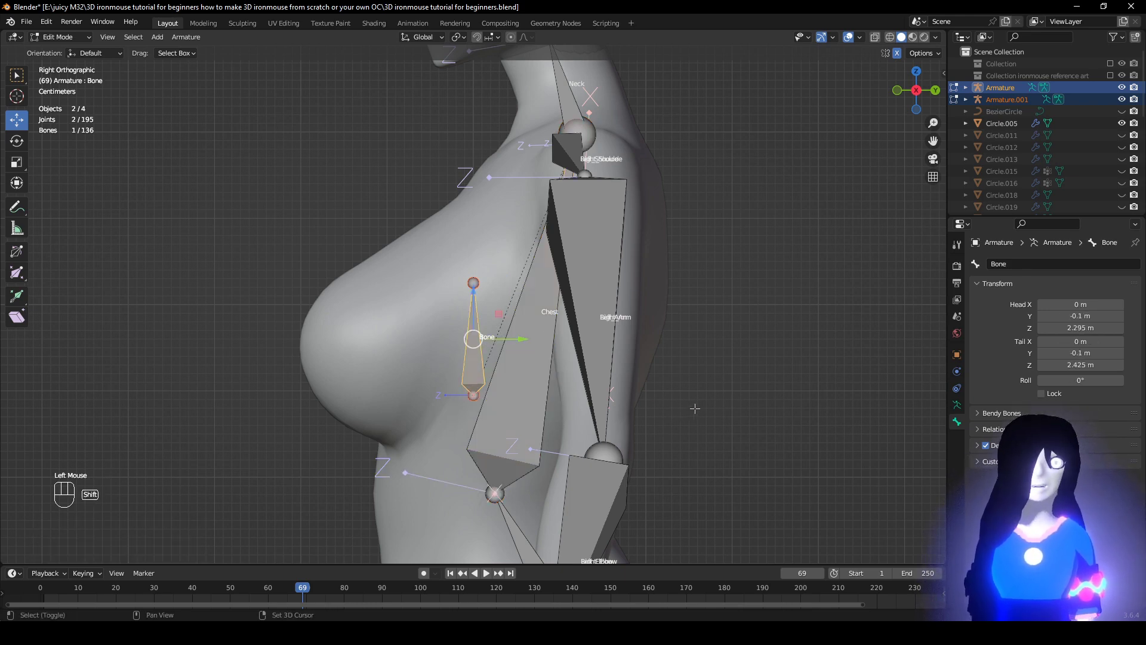
{"action": "key", "text": "shift+d"}
{"action": "left_click", "coordinate": [511, 397]}
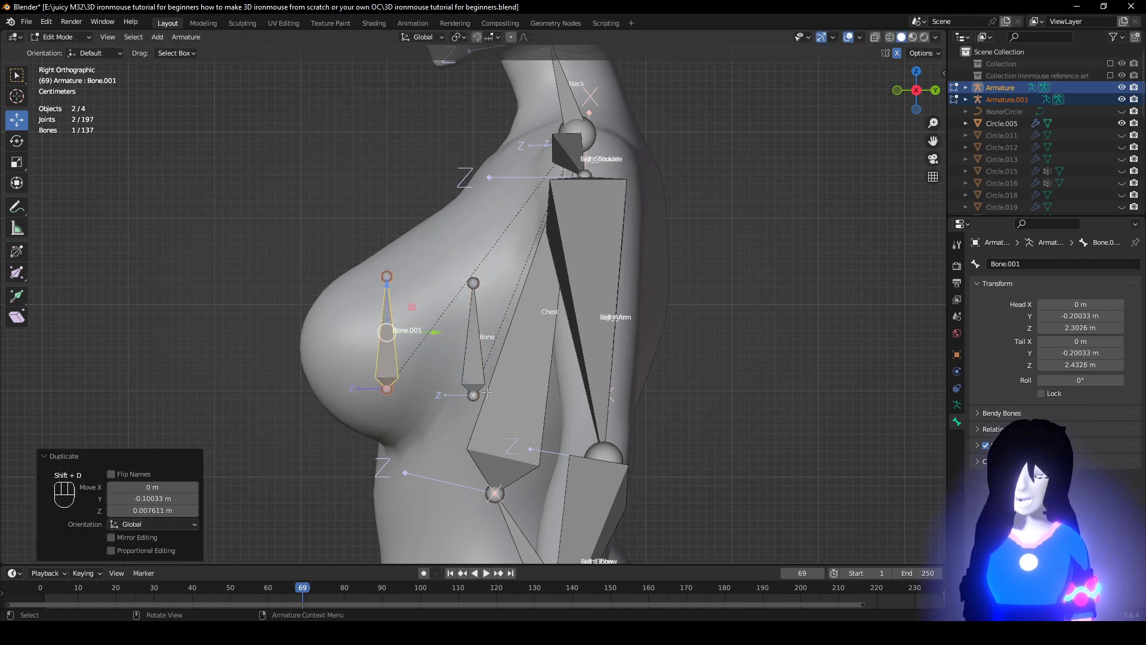
{"action": "left_click", "coordinate": [478, 339], "text": "shift"}
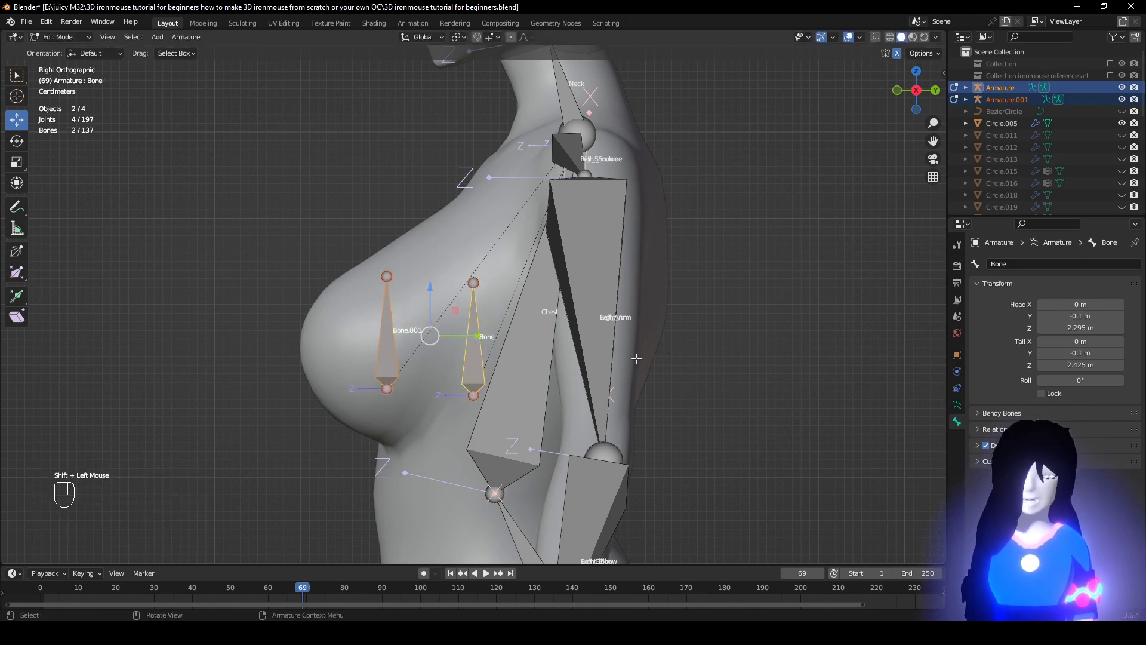
{"action": "key", "text": "ctrl+p"}
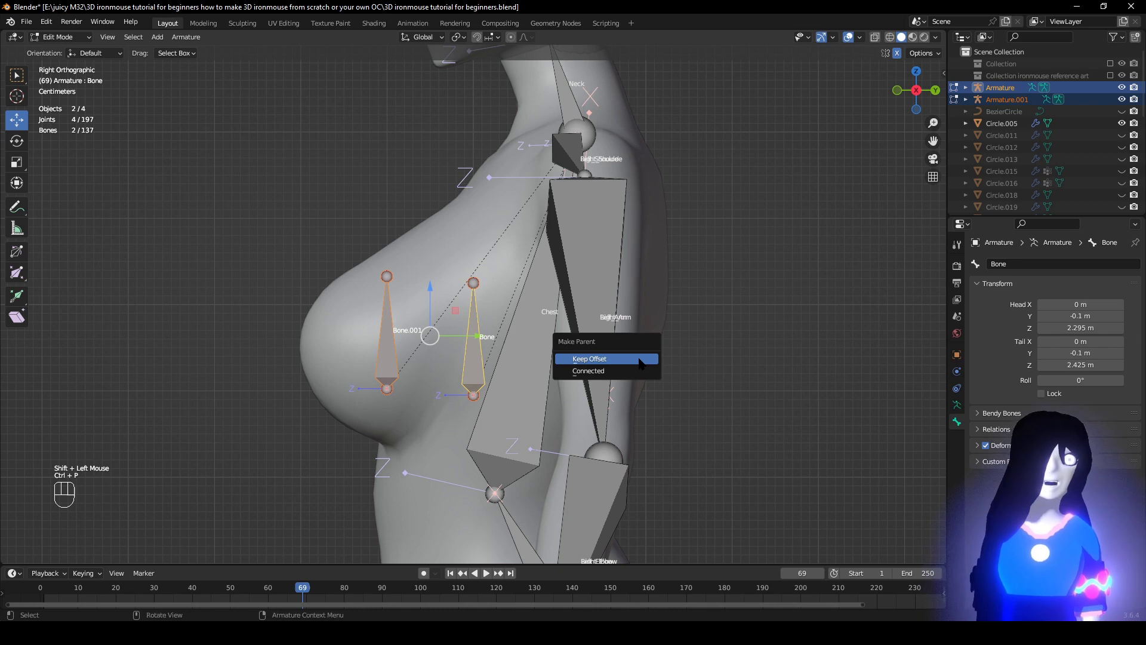
{"action": "left_click", "coordinate": [639, 358]}
Lay the copy horizontal by placing its tail at Y -0.28 m and its head at Y -0.14 m, both at about Z 2.34 m.
{"action": "left_click", "coordinate": [388, 275]}
{"action": "key", "text": "g"}
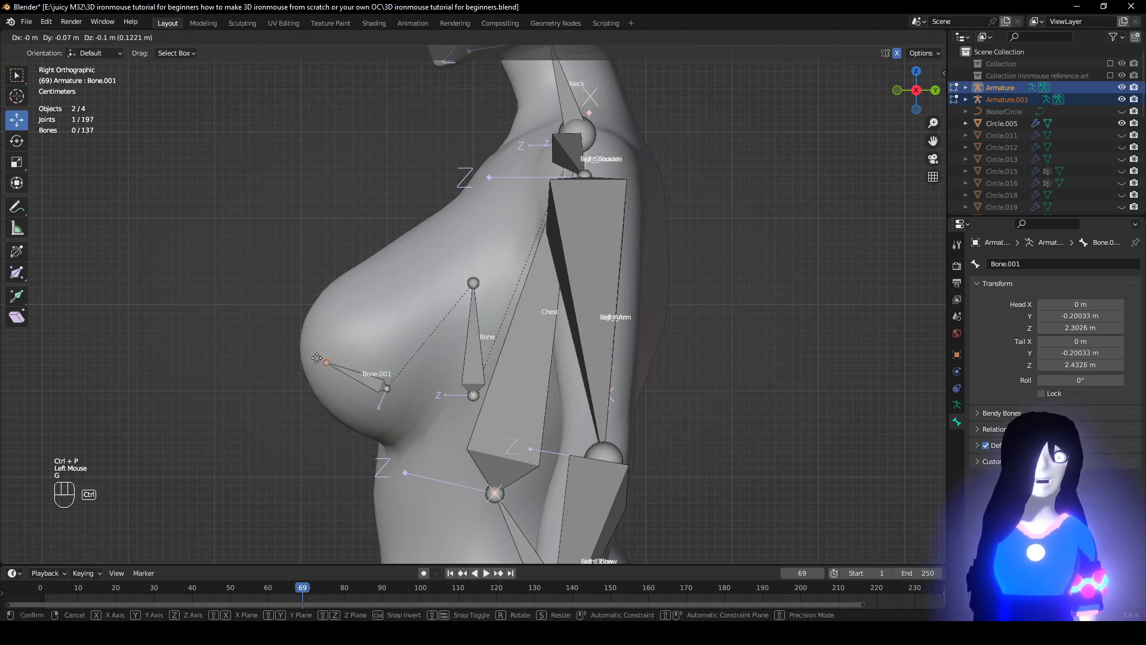
{"action": "left_click", "coordinate": [319, 351]}
{"action": "left_click", "coordinate": [388, 389]}
{"action": "key", "text": "g"}
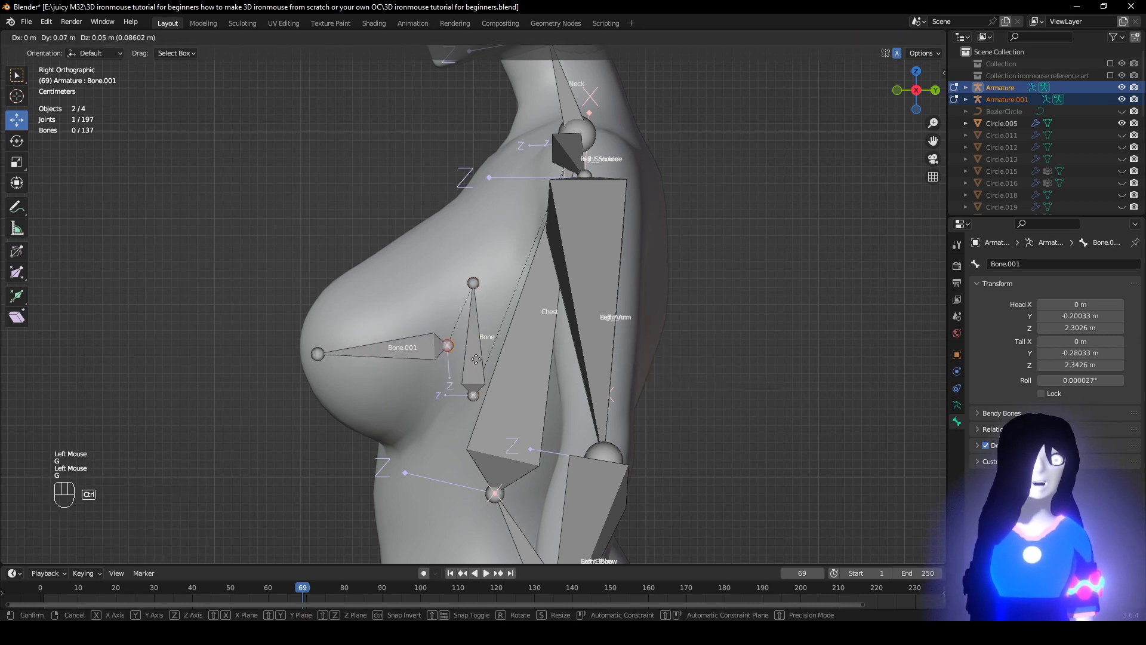
{"action": "left_click", "coordinate": [467, 362], "text": "ctrl"}
Move the horizontal bone 0.13 m along X into the model's left breast.
{"action": "left_click", "coordinate": [466, 375]}
{"action": "middle_click_drag", "start_coordinate": [467, 375], "coordinate": [601, 408]}
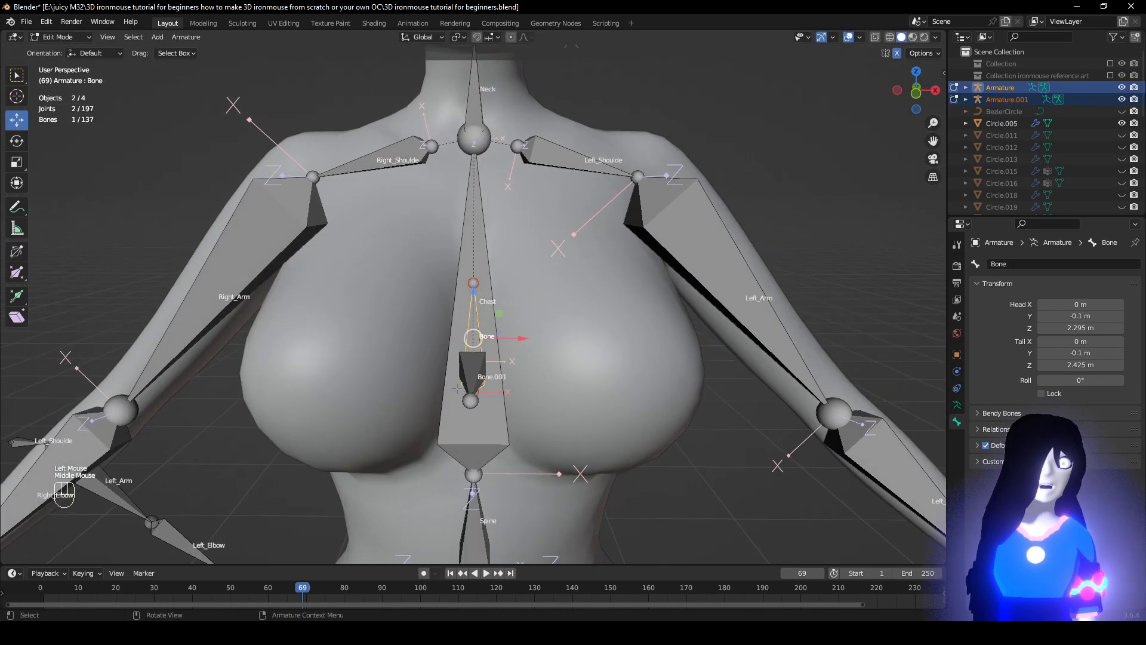
{"action": "left_click", "coordinate": [465, 380]}
{"action": "middle_click_drag", "start_coordinate": [465, 380], "coordinate": [494, 370], "text": "alt"}
{"action": "left_click_drag", "start_coordinate": [523, 353], "coordinate": [621, 341], "text": "ctrl"}
Move the head of the left breast bone 0.01 m back along Y.
{"action": "scroll", "coordinate": [643, 377], "scroll_direction": "down", "scroll_amount": 2}
{"action": "middle_click_drag", "start_coordinate": [642, 378], "coordinate": [482, 380]}
{"action": "scroll", "coordinate": [478, 381], "scroll_direction": "up", "scroll_amount": 2}
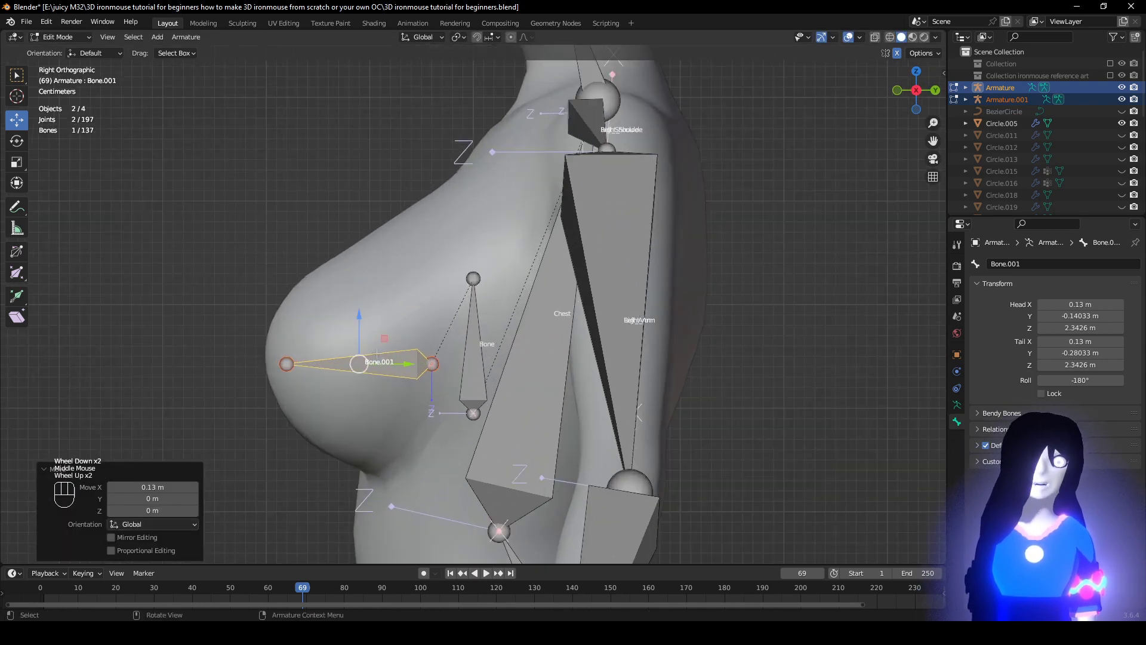
{"action": "left_click", "coordinate": [437, 370]}
{"action": "key", "text": "g"}
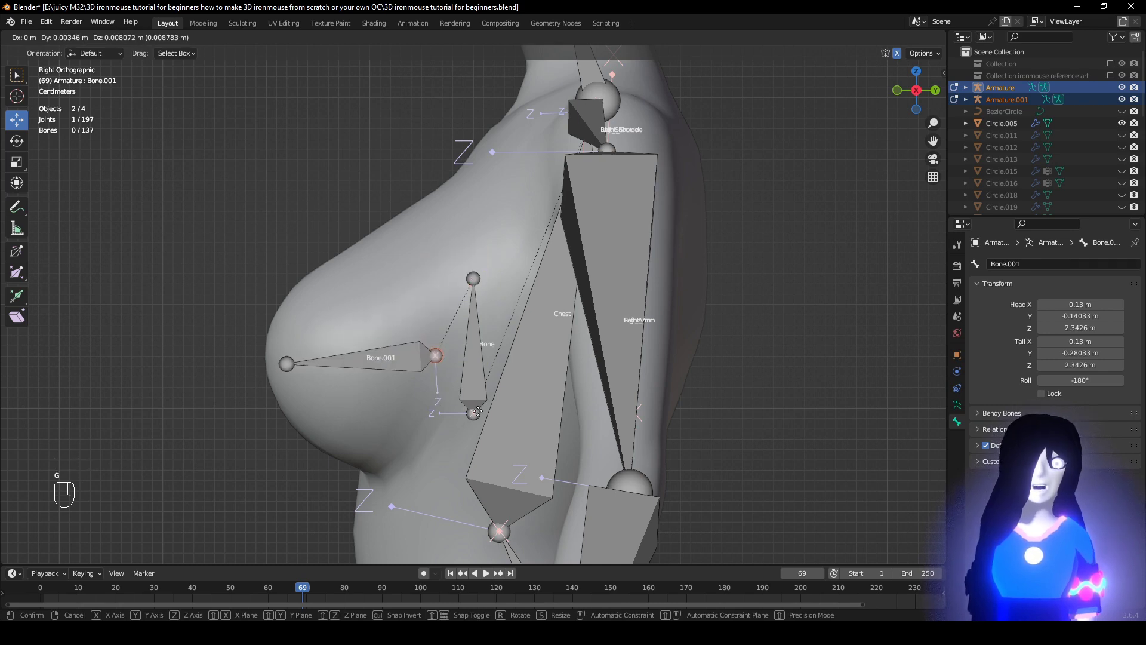
{"action": "right_click", "coordinate": [478, 411]}
{"action": "key", "text": "g"}
{"action": "left_click", "coordinate": [493, 400]}
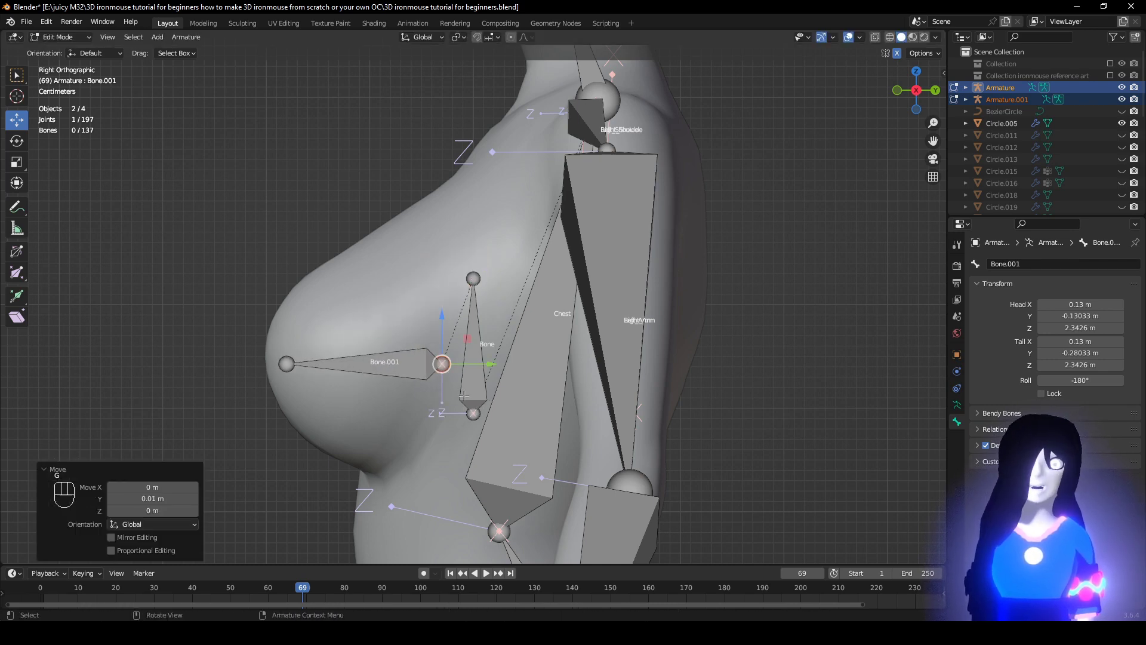
Move the tail of the left breast bone outward about 0.053 m along X and 0.004 m along Y.
{"action": "left_click", "coordinate": [287, 364]}
{"action": "middle_click_drag", "start_coordinate": [588, 328], "coordinate": [730, 410]}
{"action": "key", "text": "g"}
{"action": "left_click", "coordinate": [779, 420]}
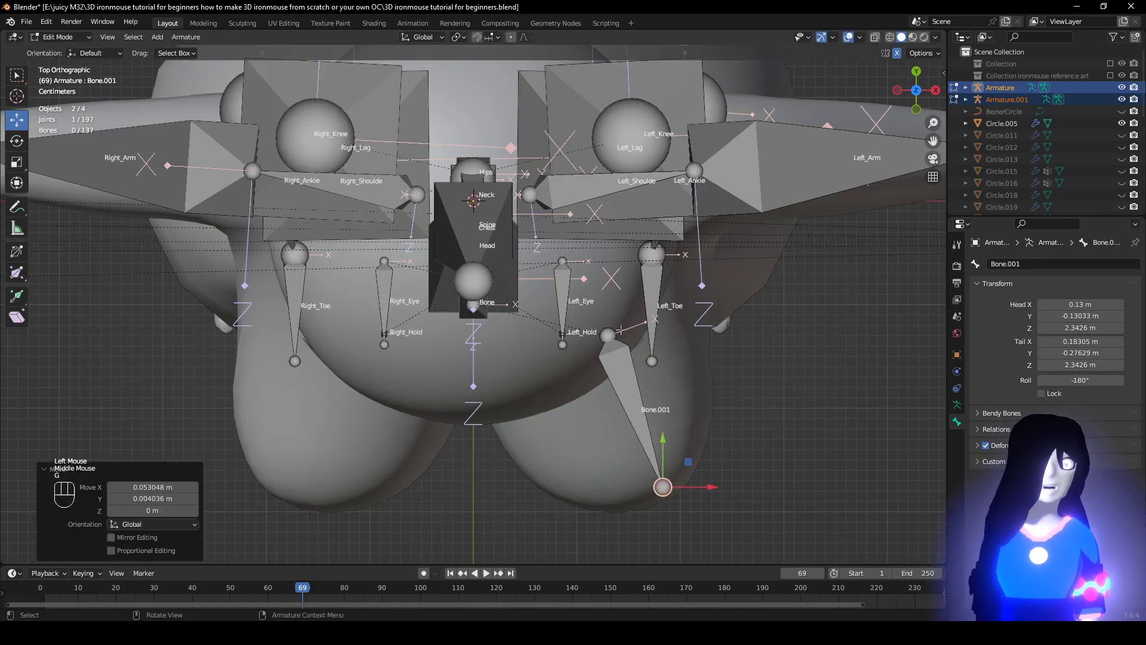
Shift the left breast bone's head about -0.015 m along X, see through the mesh, and move the head about -0.007 m along Y.
{"action": "left_click", "coordinate": [611, 332]}
{"action": "key", "text": "g"}
{"action": "left_click", "coordinate": [622, 333]}
{"action": "key", "text": "alt+z"}
{"action": "scroll", "coordinate": [491, 414], "scroll_direction": "up", "scroll_amount": 1}
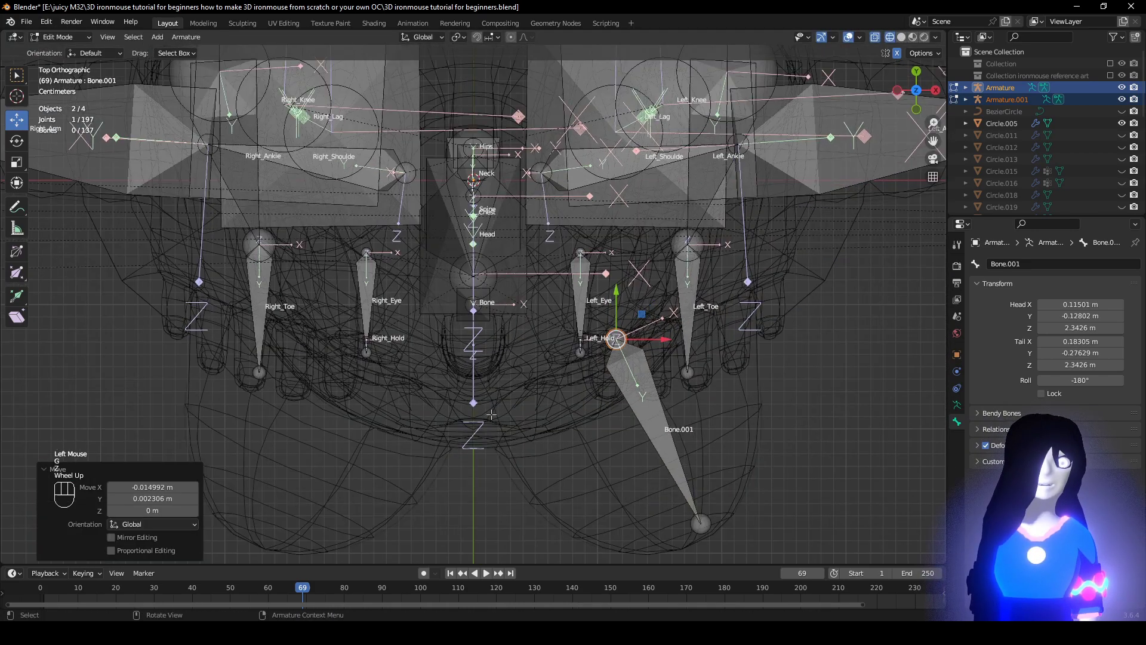
{"action": "key", "text": "g"}
{"action": "key", "text": "y"}
{"action": "left_click", "coordinate": [665, 375]}
Raise the head of the left breast bone about 0.012 m along Z.
{"action": "scroll", "coordinate": [665, 375], "scroll_direction": "down", "scroll_amount": 2}
{"action": "middle_click_drag", "start_coordinate": [664, 375], "coordinate": [525, 261]}
{"action": "key", "text": "g"}
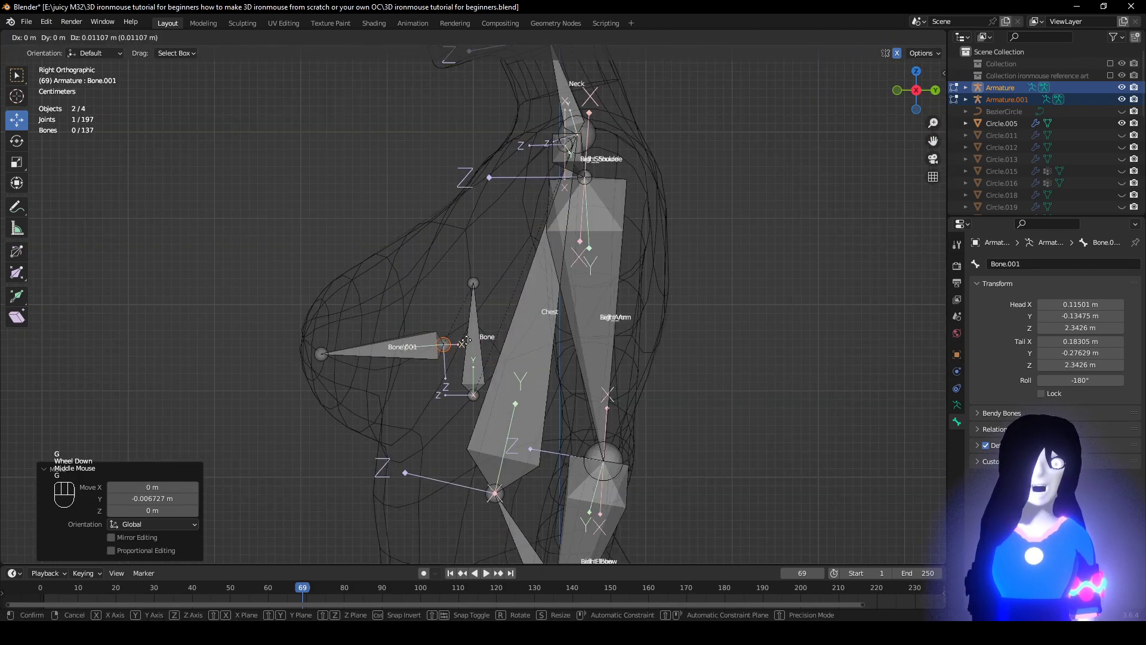
{"action": "left_click", "coordinate": [467, 340]}
Copy the name of the reference armature's Breasts bone in the chest.
{"action": "scroll", "coordinate": [450, 345], "scroll_direction": "down", "scroll_amount": 2}
{"action": "middle_click_drag", "start_coordinate": [450, 346], "coordinate": [630, 332]}
{"action": "scroll", "coordinate": [435, 362], "scroll_direction": "up", "scroll_amount": 1}
{"action": "scroll", "coordinate": [630, 332], "scroll_direction": "down", "scroll_amount": 2}
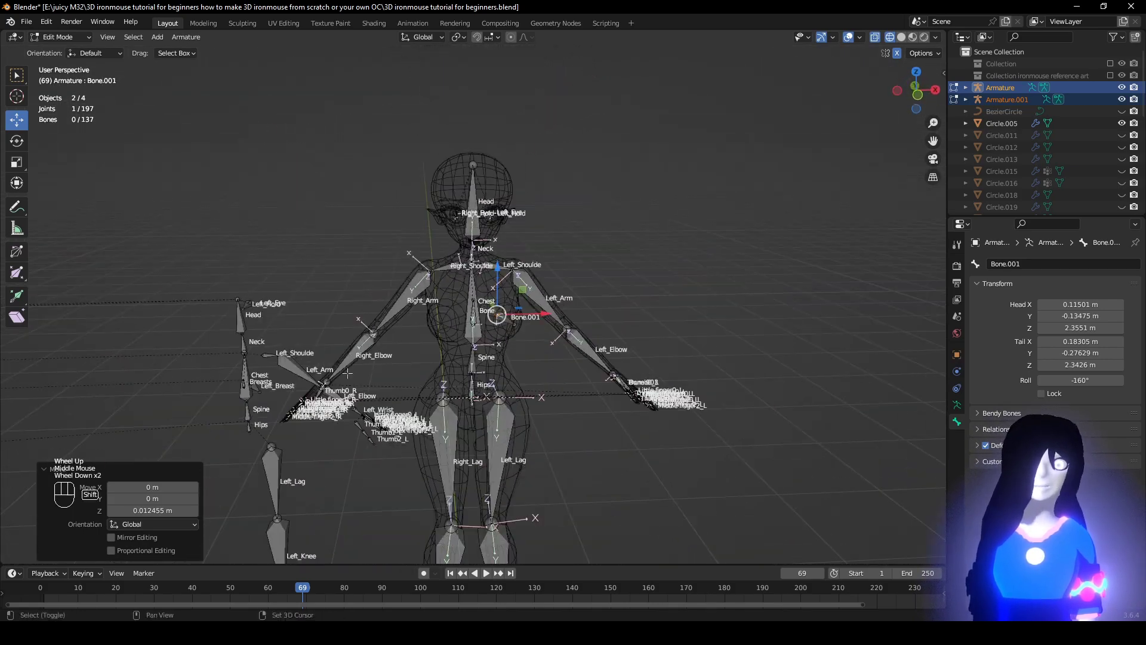
{"action": "middle_click_drag", "start_coordinate": [257, 387], "coordinate": [391, 356], "text": "shift"}
{"action": "middle_click_drag", "start_coordinate": [391, 355], "coordinate": [408, 359]}
{"action": "scroll", "coordinate": [408, 359], "scroll_direction": "up", "scroll_amount": 2}
{"action": "middle_click_drag", "start_coordinate": [319, 384], "coordinate": [377, 390]}
{"action": "scroll", "coordinate": [298, 403], "scroll_direction": "down", "scroll_amount": 2}
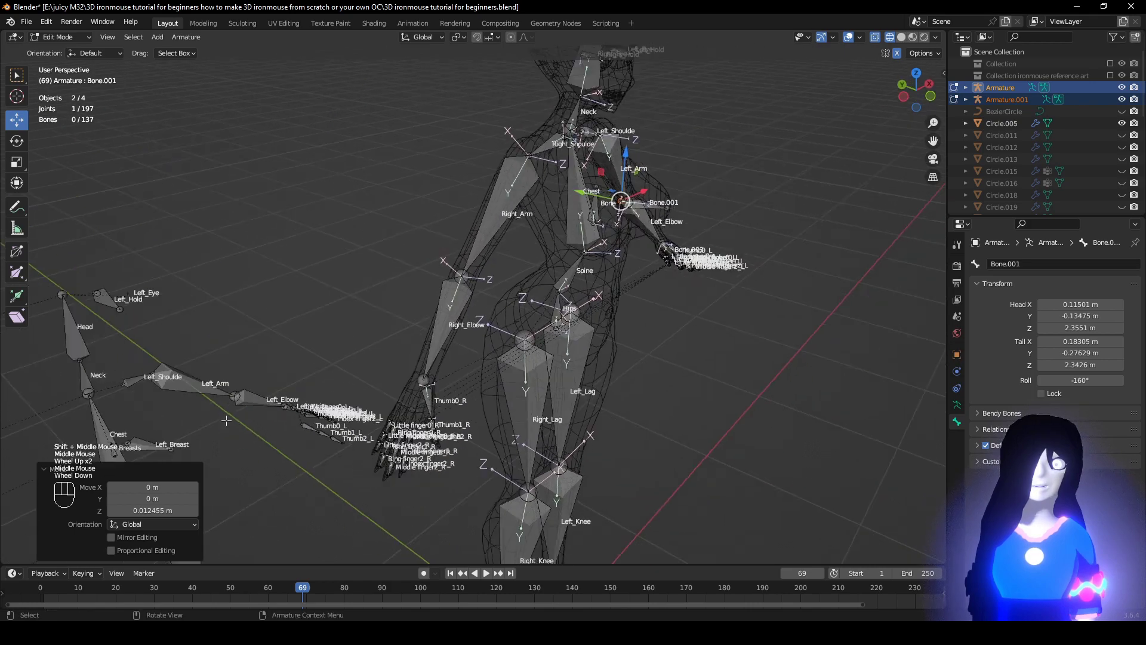
{"action": "left_click", "coordinate": [169, 430]}
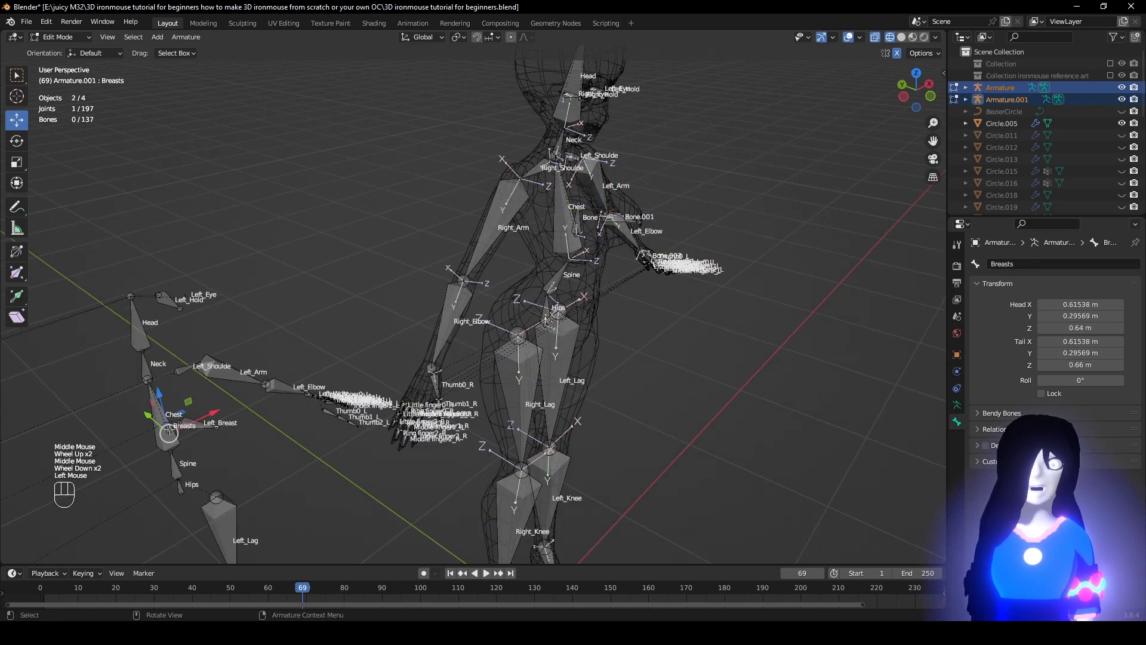
{"action": "double_click", "coordinate": [1046, 263]}
{"action": "key", "text": "ctrl+c"}
{"action": "left_click", "coordinate": [1015, 316]}
{"action": "middle_click_drag", "start_coordinate": [687, 287], "coordinate": [642, 284]}
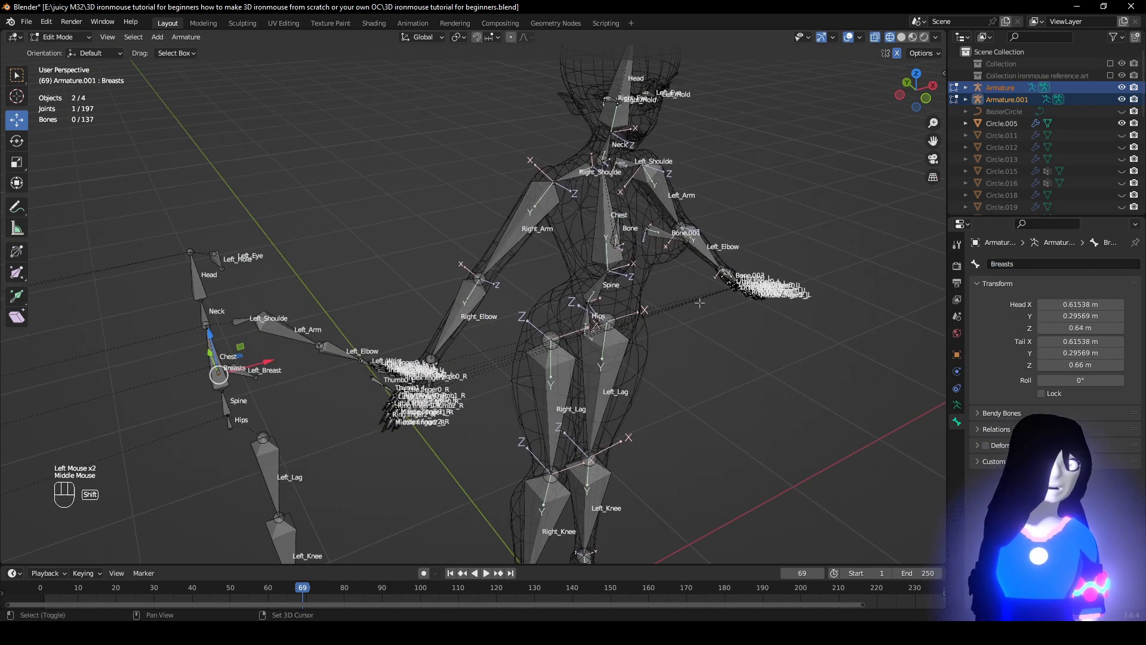
Rename the small bone in the middle of the character's chest to Breasts.
{"action": "scroll", "coordinate": [597, 296], "scroll_direction": "up", "scroll_amount": 2}
{"action": "middle_click_drag", "start_coordinate": [648, 239], "coordinate": [636, 310], "text": "shift"}
{"action": "left_click", "coordinate": [544, 254]}
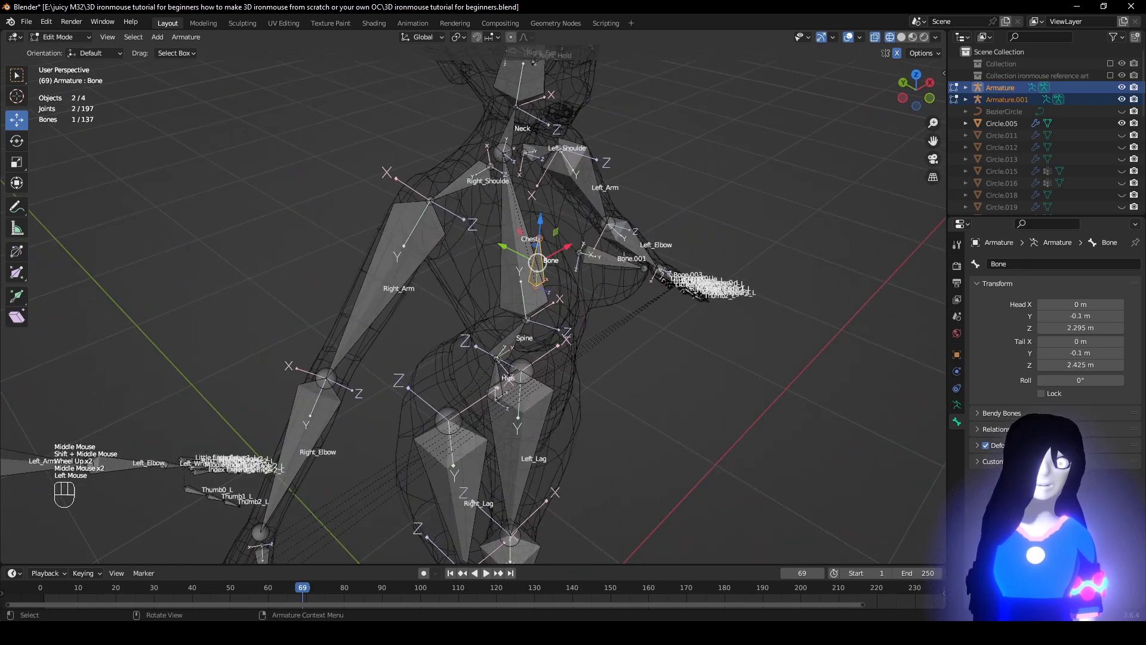
{"action": "double_click", "coordinate": [1023, 263]}
{"action": "key", "text": "ctrl+v"}
{"action": "left_click", "coordinate": [1002, 313]}
{"action": "scroll", "coordinate": [593, 335], "scroll_direction": "down", "scroll_amount": 1}
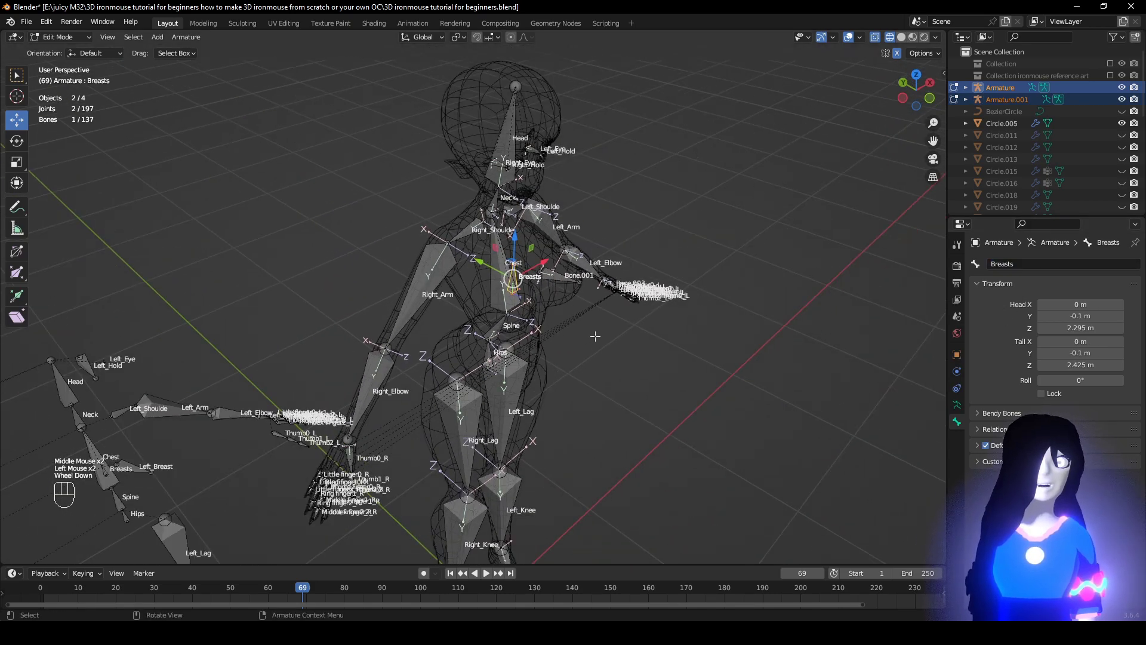
Copy the name of the reference armature's Left_Breast bone.
{"action": "middle_click_drag", "start_coordinate": [594, 335], "coordinate": [768, 253], "text": "shift"}
{"action": "left_click", "coordinate": [306, 388]}
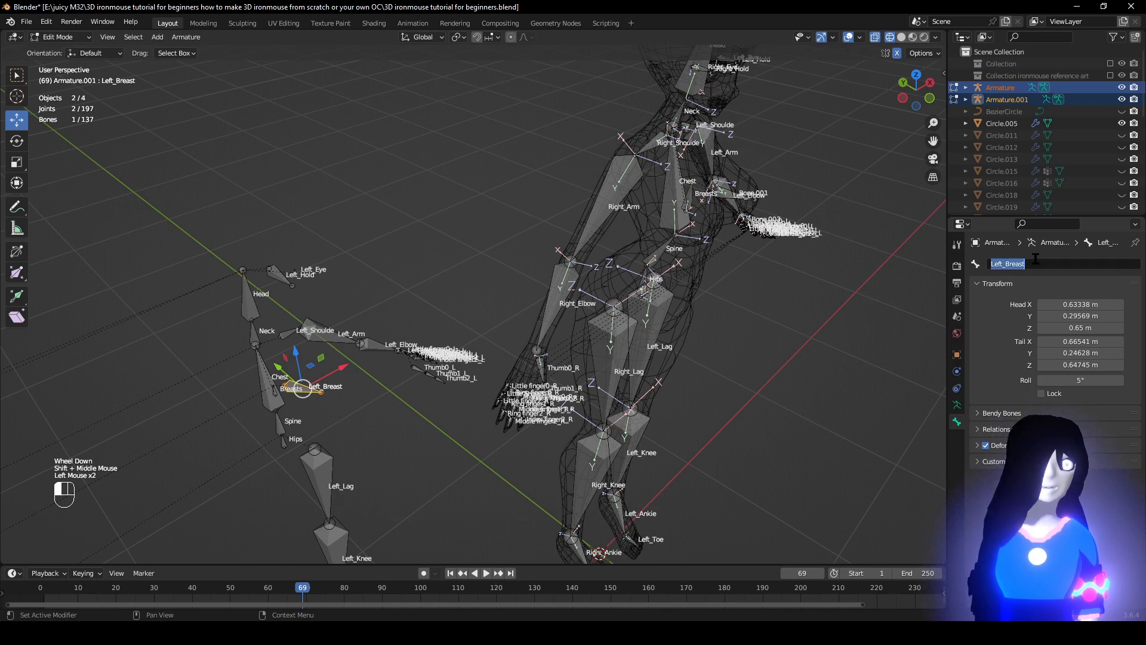
{"action": "key", "text": "ctrl+c"}
{"action": "left_click", "coordinate": [1013, 297]}
Rename the character's left breast bone to Left_Breast.
{"action": "middle_click_drag", "start_coordinate": [675, 299], "coordinate": [621, 308]}
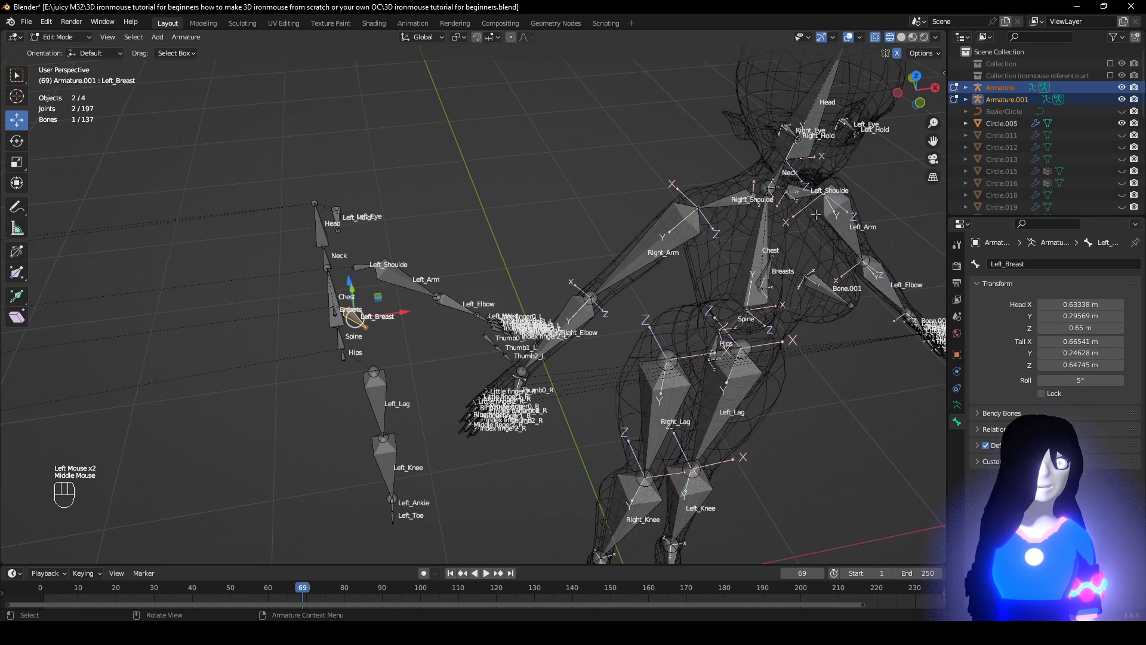
{"action": "middle_click_drag", "start_coordinate": [740, 292], "coordinate": [645, 322], "text": "shift"}
{"action": "scroll", "coordinate": [687, 323], "scroll_direction": "up", "scroll_amount": 1}
{"action": "left_click", "coordinate": [760, 319]}
{"action": "double_click", "coordinate": [1035, 266]}
{"action": "key", "text": "ctrl+v"}
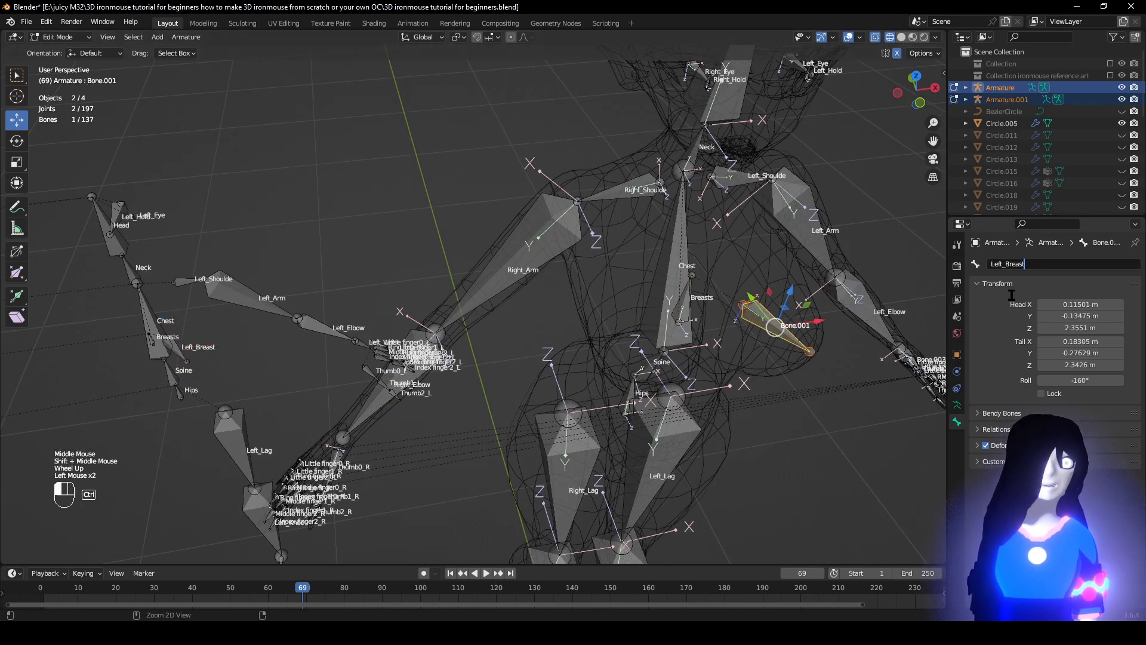
{"action": "key", "text": "Return"}
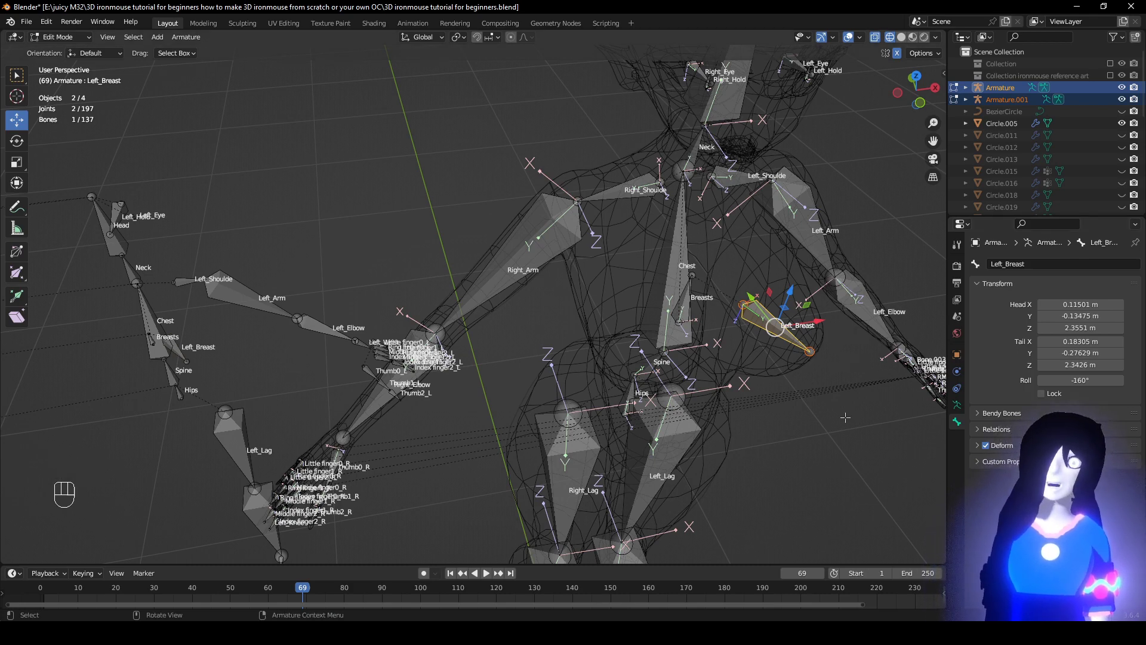
Symmetrize the Left_Breast bone to create its mirrored counterpart on the character's right side.
{"action": "scroll", "coordinate": [831, 414], "scroll_direction": "up", "scroll_amount": 2}
{"action": "middle_click_drag", "start_coordinate": [832, 413], "coordinate": [671, 414], "text": "shift"}
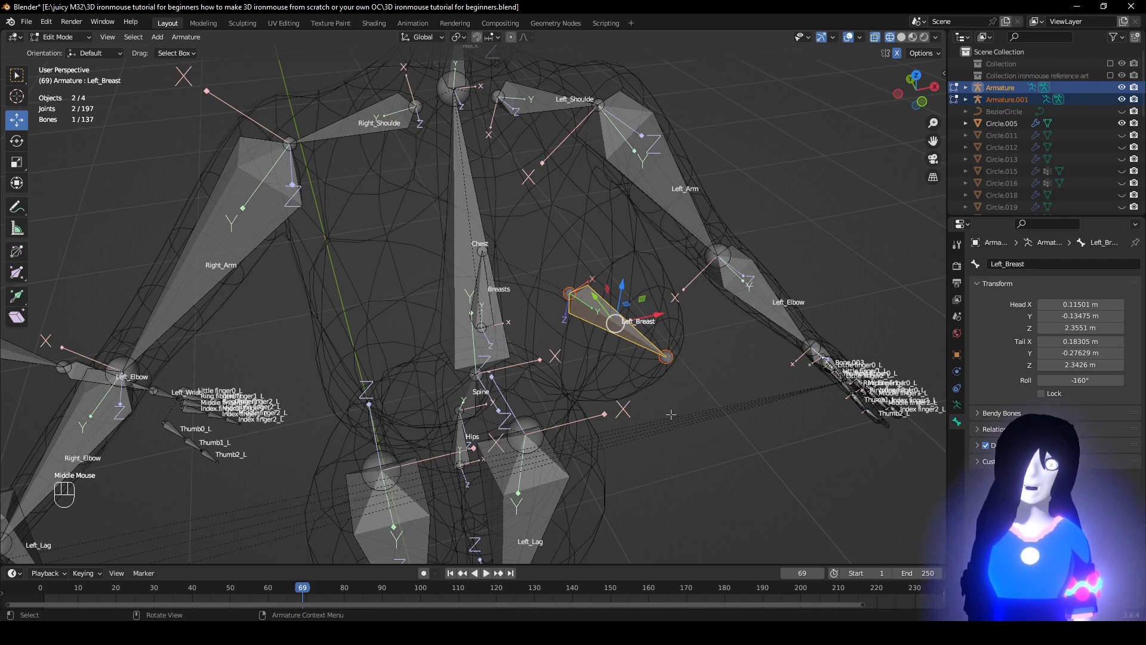
{"action": "mouse_move", "coordinate": [690, 427]}
{"action": "middle_mouse_down"}
{"action": "mouse_move", "coordinate": [648, 389]}
{"action": "mouse_move", "coordinate": [677, 412]}
{"action": "middle_mouse_up"}
{"action": "scroll", "coordinate": [648, 390], "scroll_direction": "up", "scroll_amount": 1}
{"action": "scroll", "coordinate": [648, 389], "scroll_direction": "down", "scroll_amount": 1}
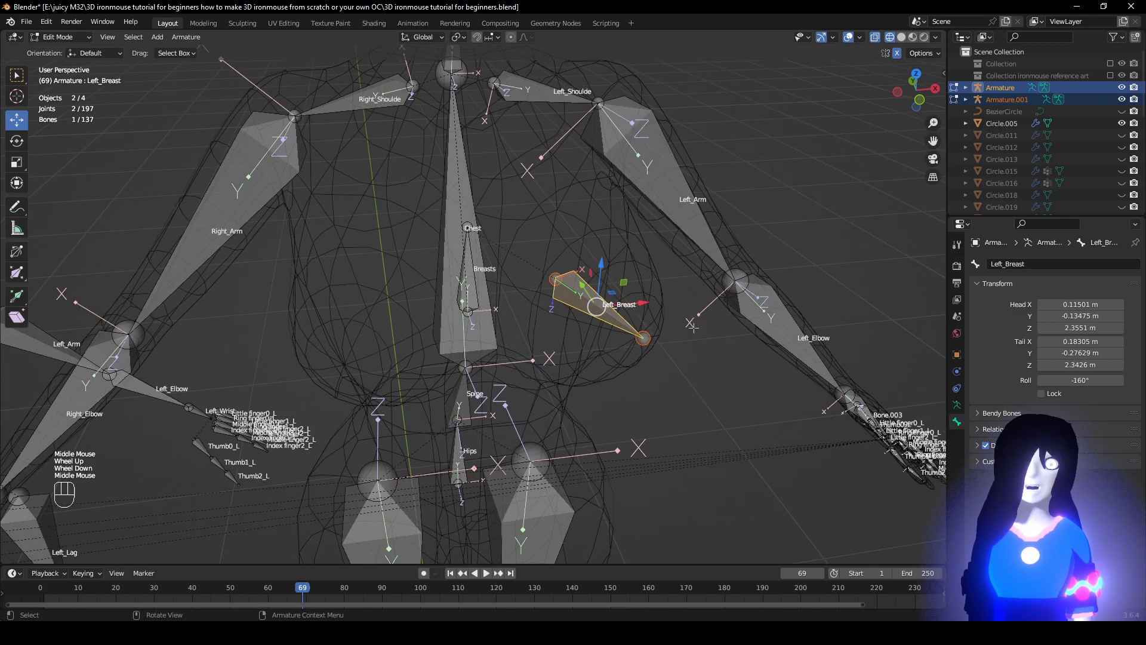
{"action": "right_click", "coordinate": [694, 329]}
{"action": "left_click", "coordinate": [693, 331]}
{"action": "middle_click_drag", "start_coordinate": [537, 326], "coordinate": [473, 320]}
{"action": "scroll", "coordinate": [486, 322], "scroll_direction": "down", "scroll_amount": 2}
{"action": "scroll", "coordinate": [635, 322], "scroll_direction": "up", "scroll_amount": 1}
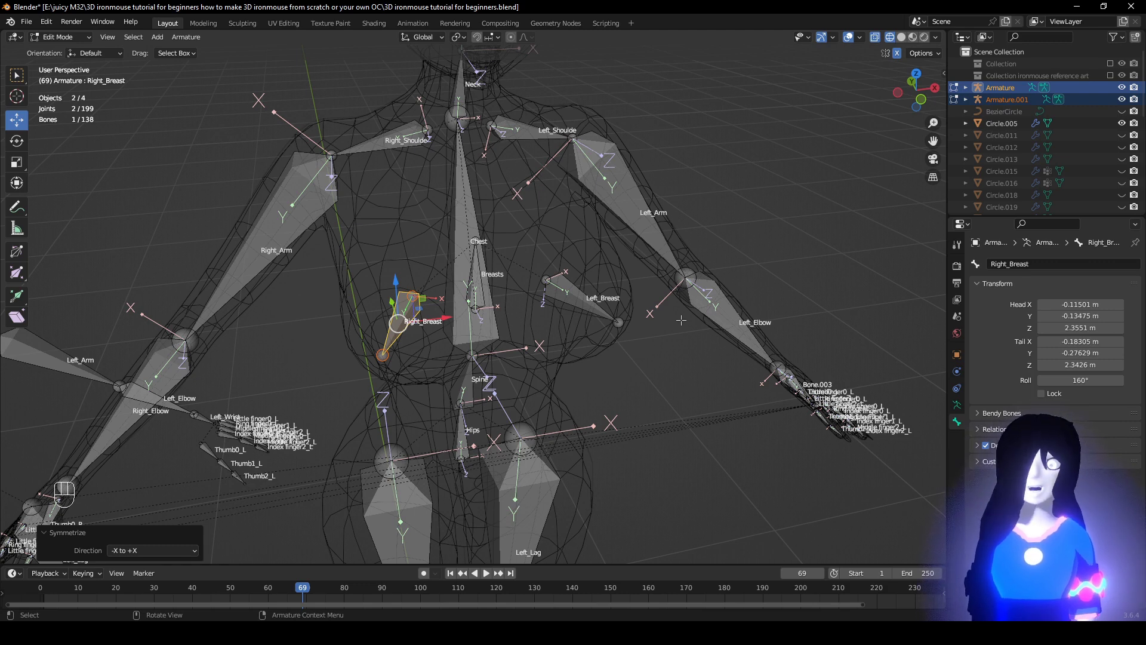
{"action": "scroll", "coordinate": [595, 388], "scroll_direction": "down", "scroll_amount": 3}
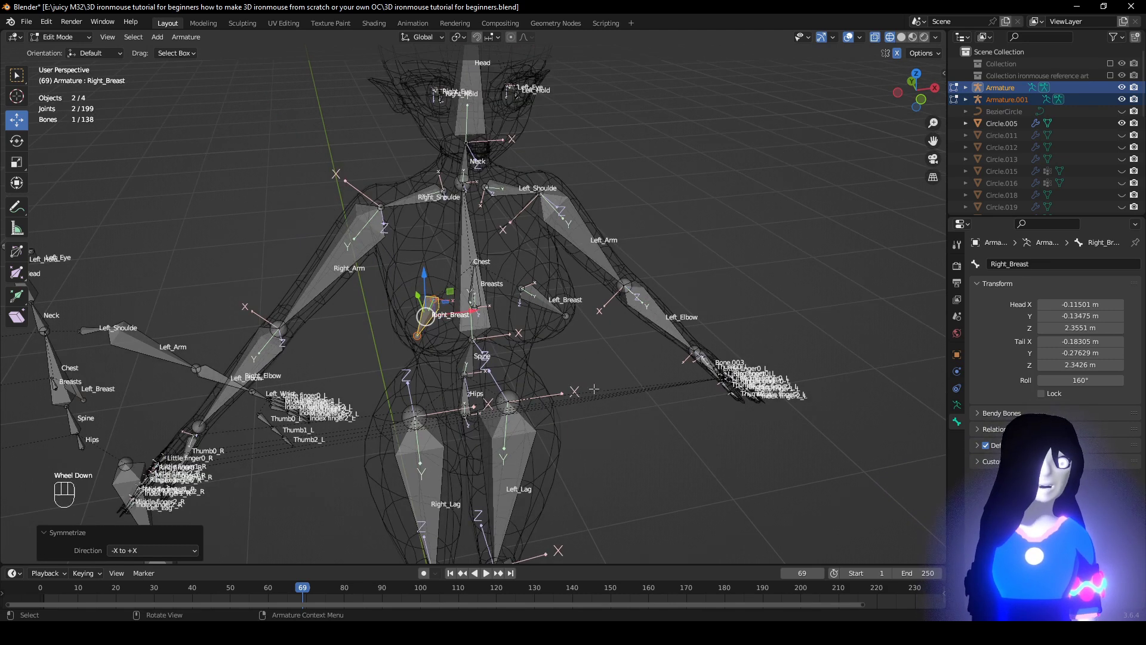
Select both breast bones and examine their placement inside the mesh from several angles.
{"action": "left_click", "coordinate": [548, 304], "text": "shift"}
{"action": "middle_click_drag", "start_coordinate": [547, 303], "coordinate": [643, 367]}
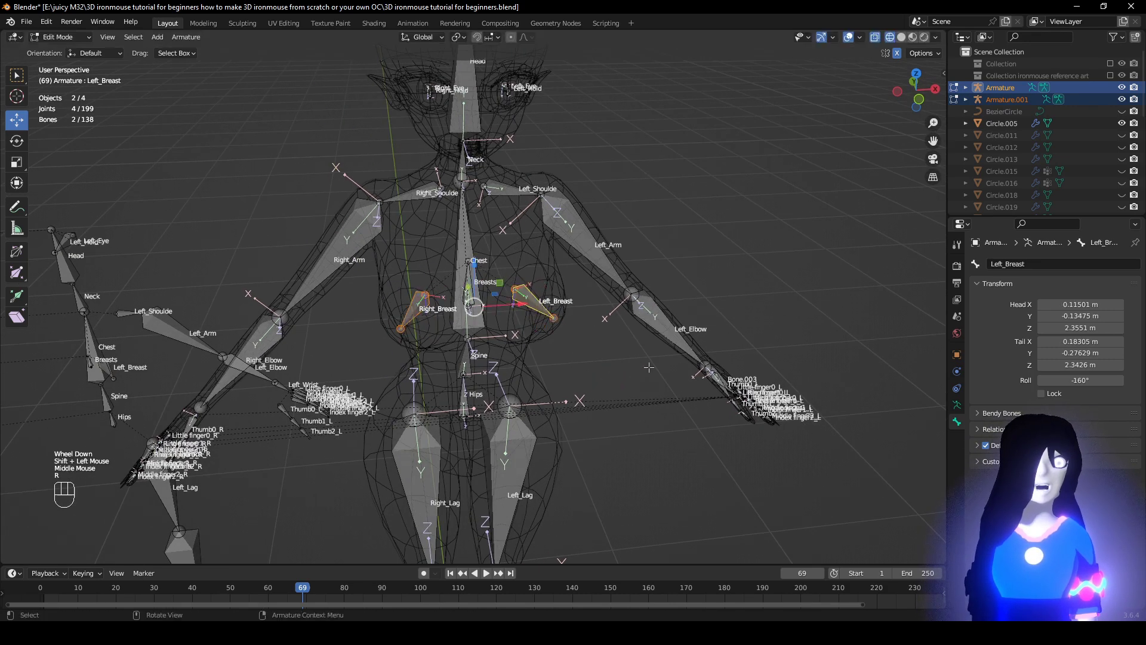
{"action": "middle_click_drag", "start_coordinate": [581, 315], "coordinate": [558, 343]}
{"action": "middle_click_drag", "start_coordinate": [558, 343], "coordinate": [592, 347]}
{"action": "scroll", "coordinate": [592, 347], "scroll_direction": "down", "scroll_amount": 2}
{"action": "scroll", "coordinate": [588, 334], "scroll_direction": "up", "scroll_amount": 1}
{"action": "middle_click_drag", "start_coordinate": [583, 305], "coordinate": [529, 296]}
Examine the character's whole armature, from the feet and legs up to the arms and head.
{"action": "middle_click_drag", "start_coordinate": [524, 277], "coordinate": [571, 385], "text": "shift"}
{"action": "scroll", "coordinate": [504, 382], "scroll_direction": "up", "scroll_amount": 2}
{"action": "middle_click_drag", "start_coordinate": [484, 513], "coordinate": [588, 370], "text": "shift"}
{"action": "scroll", "coordinate": [573, 358], "scroll_direction": "up", "scroll_amount": 1}
{"action": "scroll", "coordinate": [588, 369], "scroll_direction": "down", "scroll_amount": 1}
{"action": "middle_click_drag", "start_coordinate": [591, 466], "coordinate": [513, 144], "text": "shift"}
{"action": "scroll", "coordinate": [525, 239], "scroll_direction": "up", "scroll_amount": 1}
{"action": "middle_click_drag", "start_coordinate": [571, 301], "coordinate": [476, 303]}
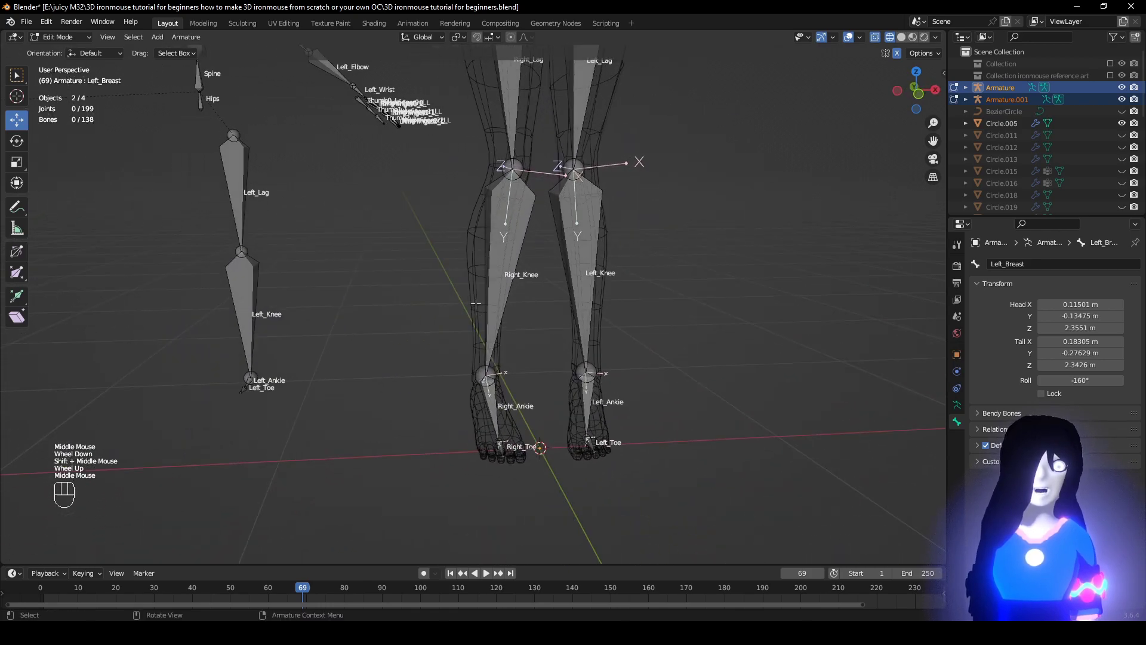
{"action": "middle_click_drag", "start_coordinate": [570, 279], "coordinate": [501, 435], "text": "shift"}
{"action": "middle_click_drag", "start_coordinate": [457, 146], "coordinate": [412, 435], "text": "shift"}
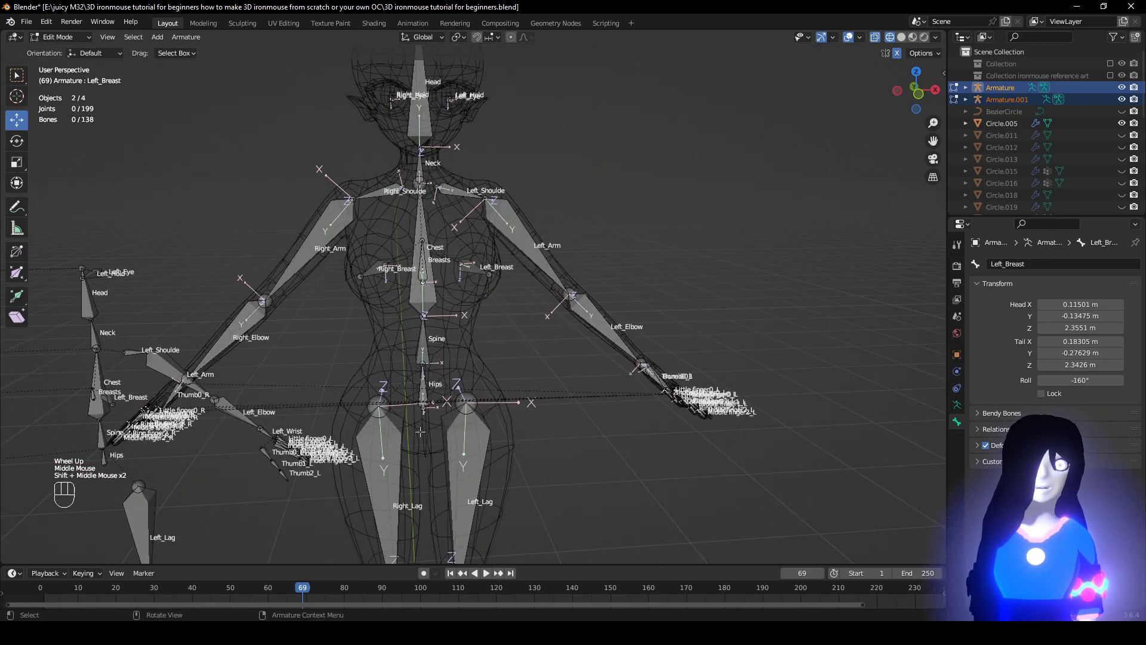
{"action": "mouse_move", "coordinate": [409, 383]}
{"action": "middle_mouse_down"}
{"action": "mouse_move", "coordinate": [446, 381]}
{"action": "mouse_move", "coordinate": [418, 382]}
{"action": "middle_mouse_up"}
{"action": "middle_click_drag", "start_coordinate": [550, 340], "coordinate": [547, 398], "text": "shift"}
{"action": "middle_click_drag", "start_coordinate": [561, 383], "coordinate": [481, 380]}
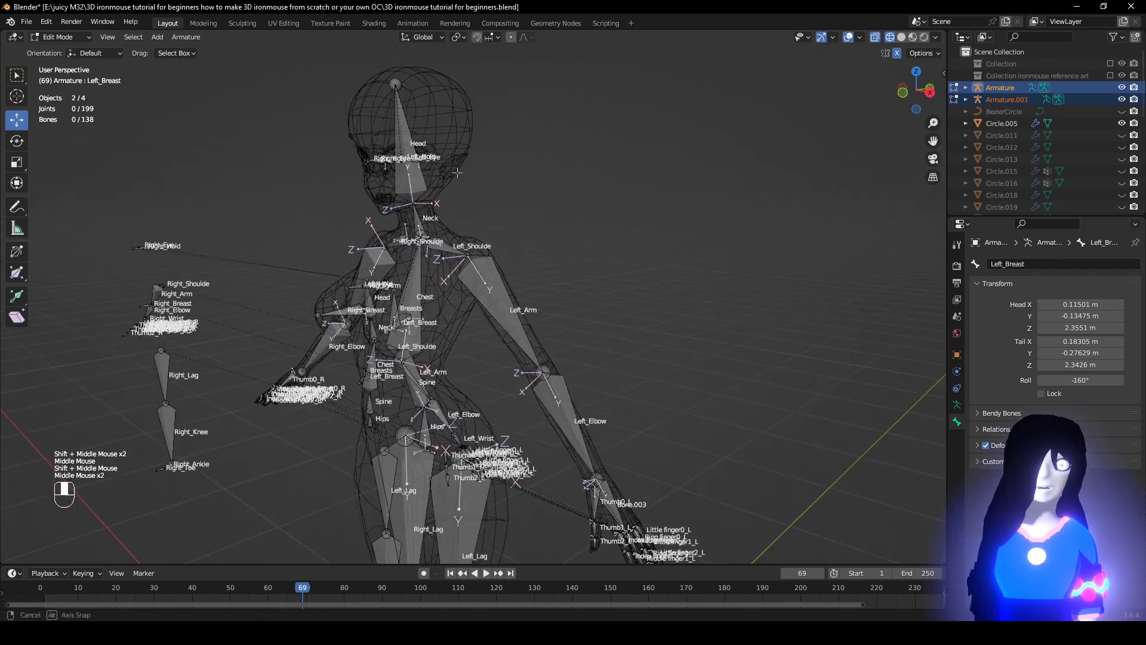
{"action": "middle_click_drag", "start_coordinate": [405, 156], "coordinate": [564, 286]}
{"action": "scroll", "coordinate": [559, 281], "scroll_direction": "up", "scroll_amount": 1}
{"action": "scroll", "coordinate": [478, 334], "scroll_direction": "down", "scroll_amount": 2}
Select the reference armature's centre and left-side bones and shift them along X to meet its right-side bones.
{"action": "middle_click_drag", "start_coordinate": [334, 467], "coordinate": [433, 322], "text": "shift"}
{"action": "scroll", "coordinate": [454, 322], "scroll_direction": "down", "scroll_amount": 1}
{"action": "middle_click_drag", "start_coordinate": [452, 465], "coordinate": [502, 481]}
{"action": "middle_click_drag", "start_coordinate": [479, 441], "coordinate": [495, 455]}
{"action": "left_click_drag", "start_coordinate": [490, 455], "coordinate": [360, 222]}
{"action": "middle_click_drag", "start_coordinate": [359, 222], "coordinate": [304, 194]}
{"action": "key", "text": "g"}
{"action": "scroll", "coordinate": [304, 194], "scroll_direction": "down", "scroll_amount": 1}
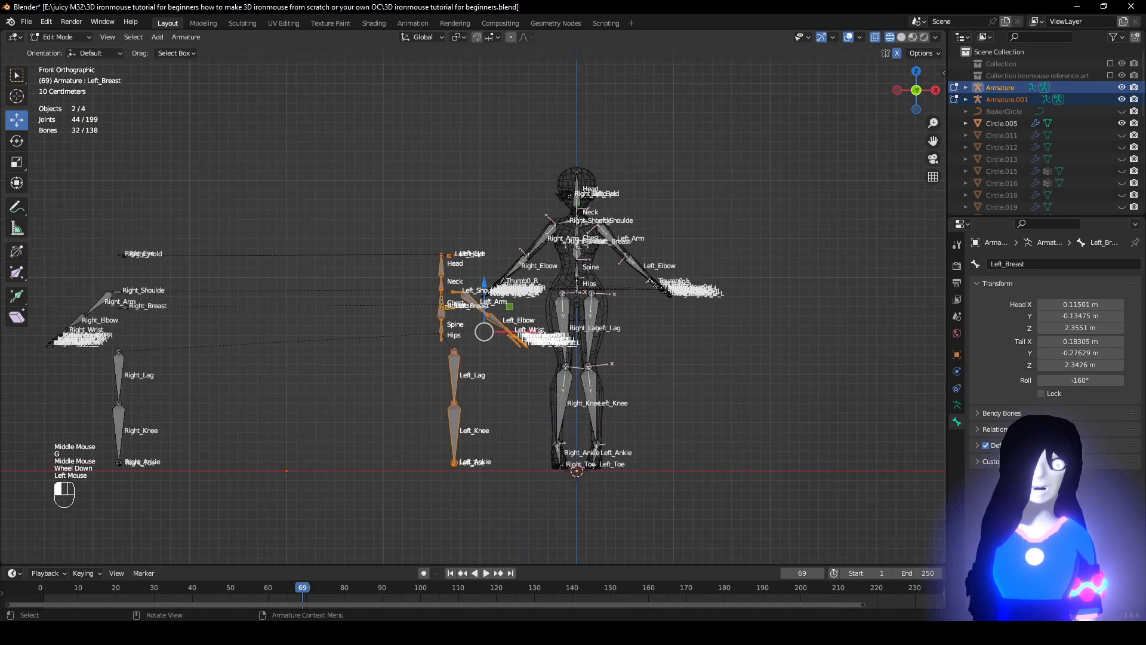
{"action": "left_click_drag", "start_coordinate": [536, 333], "coordinate": [382, 345], "text": "ctrl"}
{"action": "middle_click_drag", "start_coordinate": [494, 289], "coordinate": [456, 405]}
{"action": "left_click", "coordinate": [455, 404]}
Switch both armatures to Object Mode and select only the character's armature.
{"action": "scroll", "coordinate": [478, 394], "scroll_direction": "up", "scroll_amount": 1}
{"action": "middle_click_drag", "start_coordinate": [615, 352], "coordinate": [655, 330]}
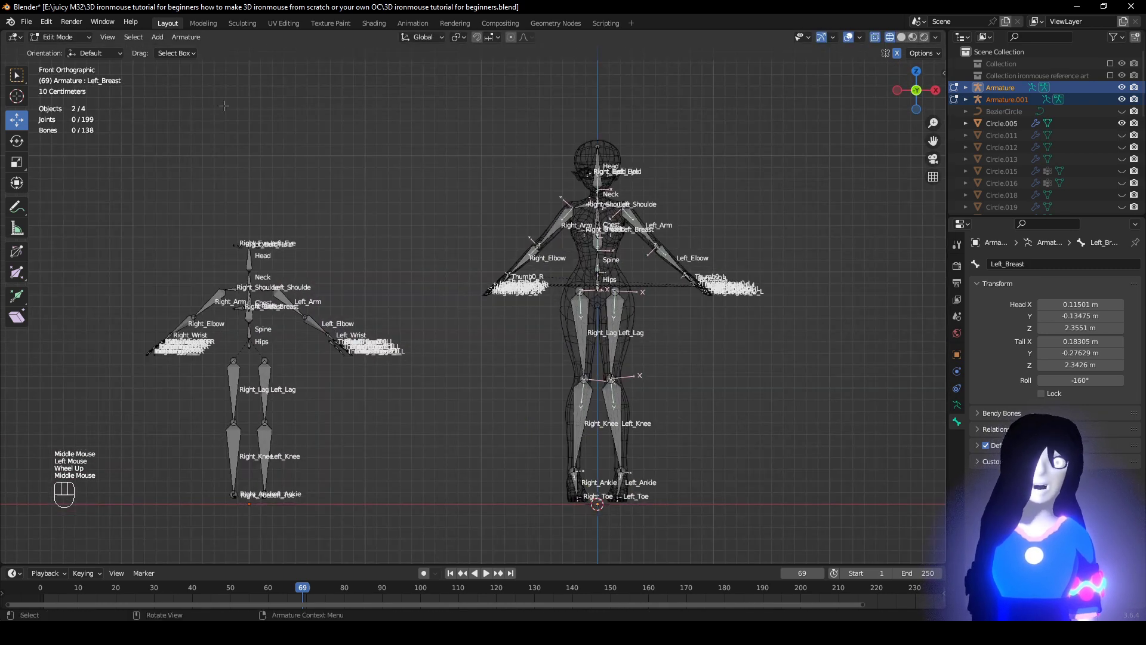
{"action": "left_click", "coordinate": [85, 37]}
{"action": "left_click", "coordinate": [79, 50]}
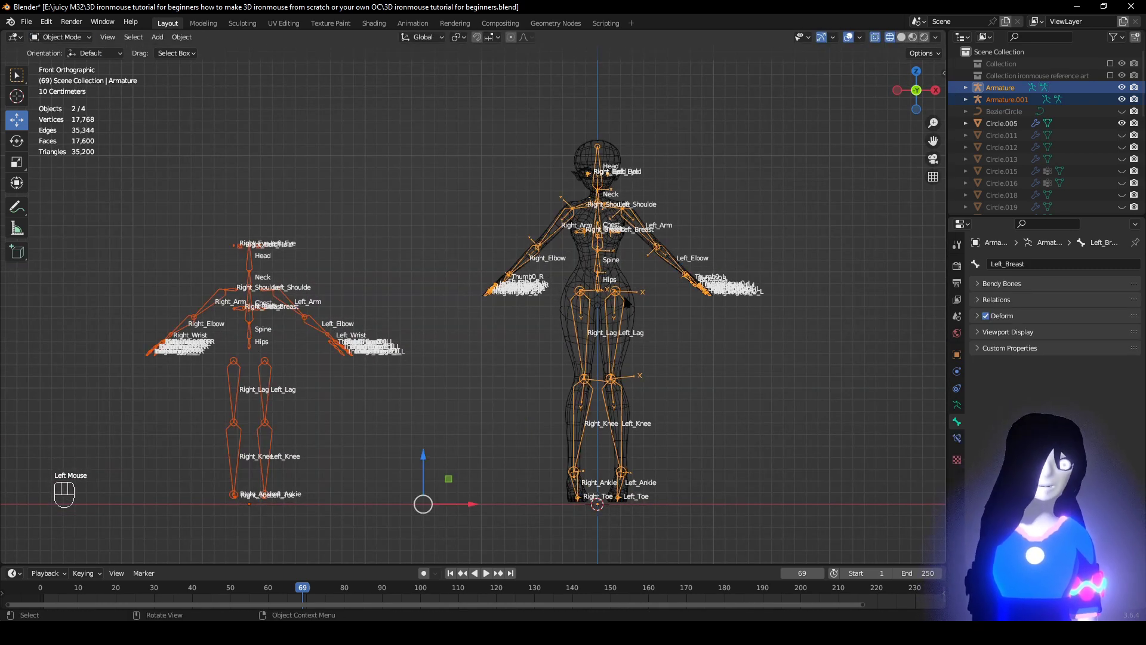
{"action": "left_click", "coordinate": [621, 299]}
{"action": "left_click", "coordinate": [620, 298]}
{"action": "key", "text": "KP_Decimal"}
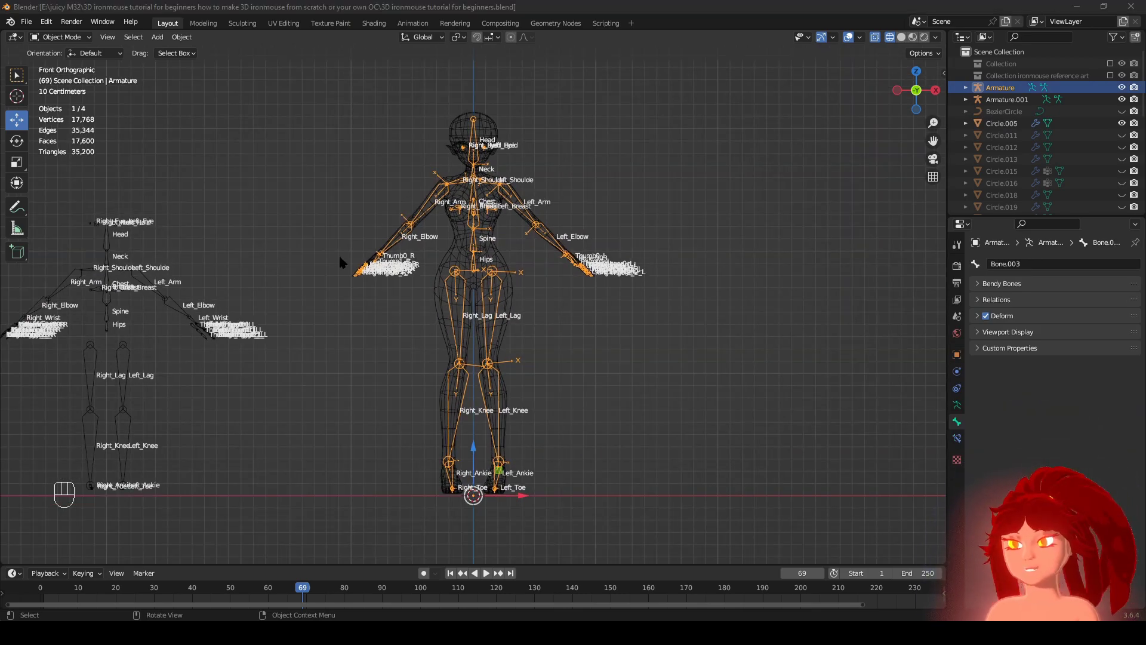
Open the reference armature in Edit Mode and copy the name of its Left_Wrist bone.
{"action": "middle_click_drag", "start_coordinate": [578, 247], "coordinate": [416, 309]}
{"action": "scroll", "coordinate": [530, 283], "scroll_direction": "up", "scroll_amount": 1}
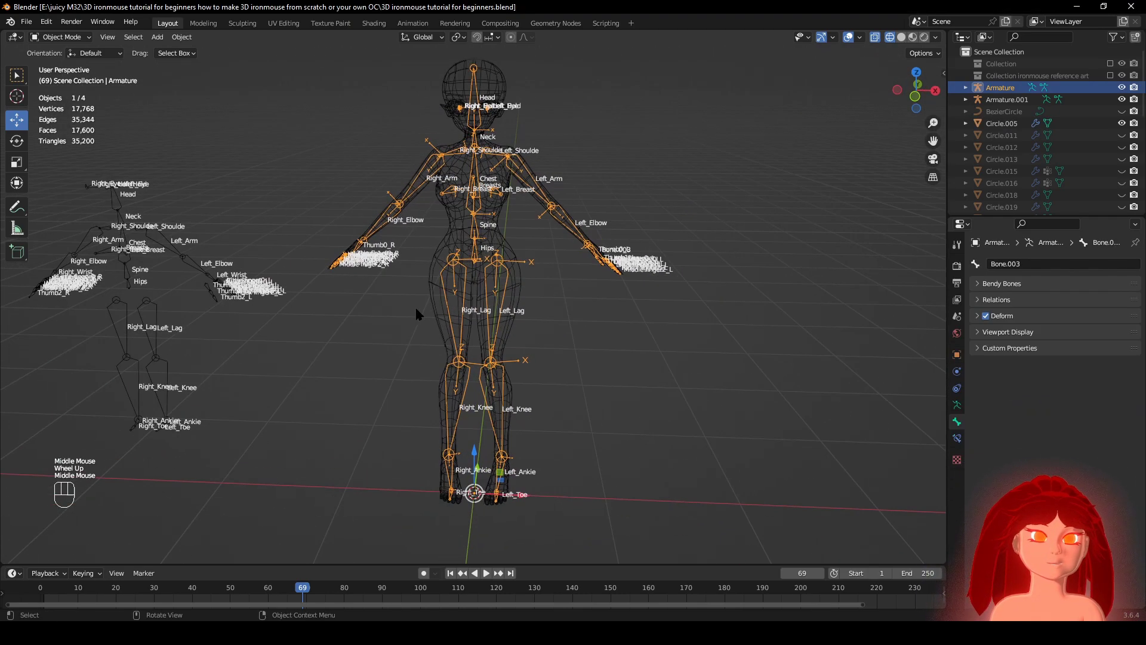
{"action": "left_click", "coordinate": [224, 296]}
{"action": "middle_click_drag", "start_coordinate": [224, 297], "coordinate": [461, 336], "text": "shift"}
{"action": "scroll", "coordinate": [461, 335], "scroll_direction": "up", "scroll_amount": 1}
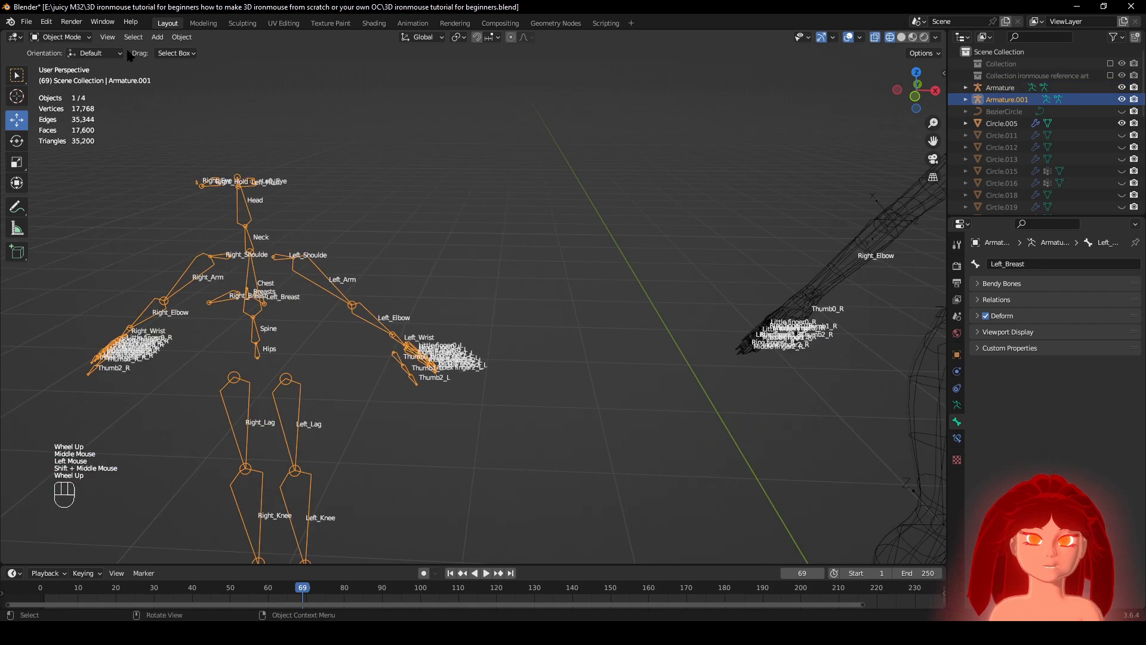
{"action": "left_click", "coordinate": [71, 37]}
{"action": "left_click", "coordinate": [74, 65]}
{"action": "scroll", "coordinate": [418, 302], "scroll_direction": "up", "scroll_amount": 2}
{"action": "middle_click_drag", "start_coordinate": [417, 302], "coordinate": [412, 321]}
{"action": "scroll", "coordinate": [370, 283], "scroll_direction": "up", "scroll_amount": 3}
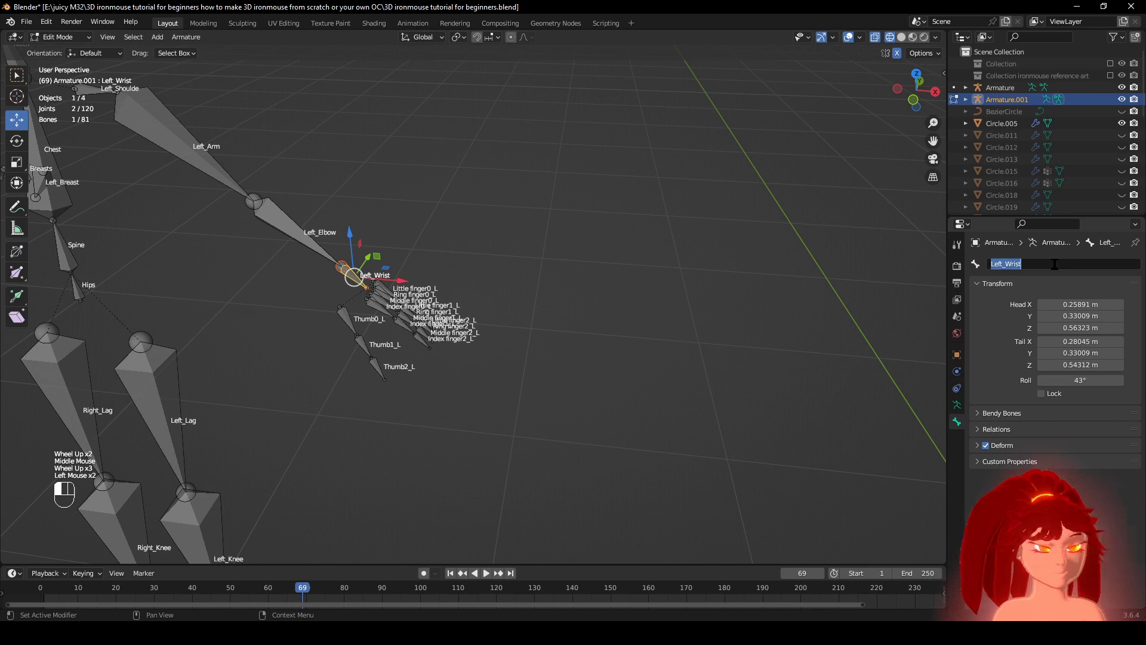
Return the reference armature to Object Mode and select the character's armature.
{"action": "scroll", "coordinate": [548, 314], "scroll_direction": "down", "scroll_amount": 3}
{"action": "middle_click_drag", "start_coordinate": [587, 311], "coordinate": [382, 266]}
{"action": "scroll", "coordinate": [250, 159], "scroll_direction": "down", "scroll_amount": 2}
{"action": "left_click", "coordinate": [57, 38]}
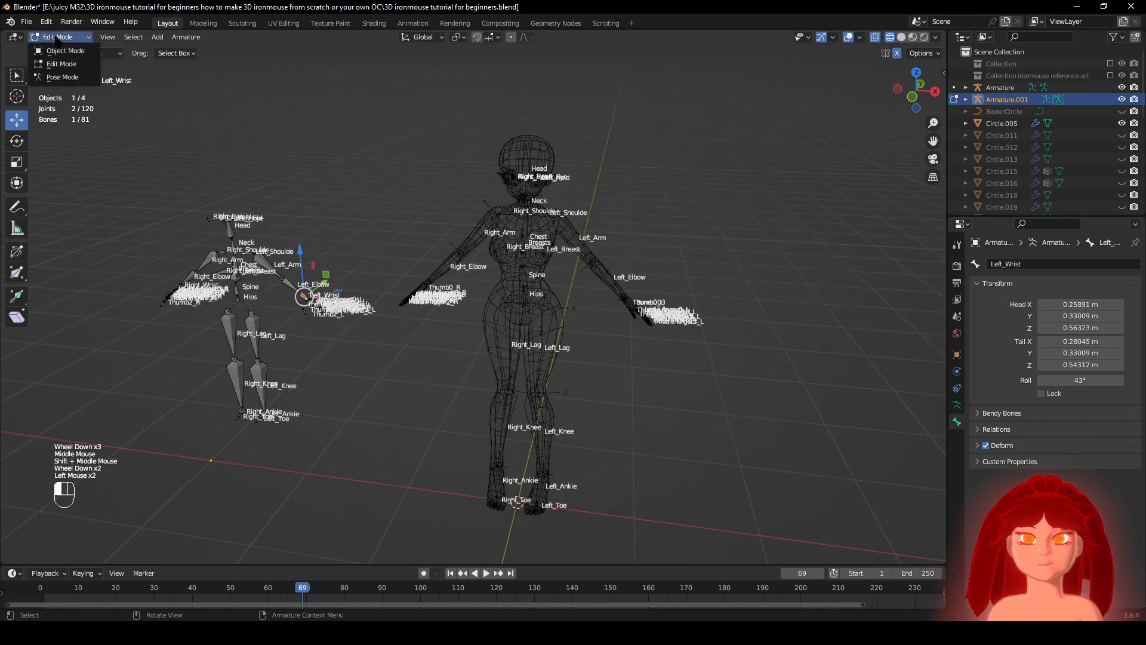
{"action": "left_click", "coordinate": [64, 51]}
{"action": "left_click", "coordinate": [628, 288]}
Edit the character's armature and rename the left hand bone Bone.003 to Left_Wrist.
{"action": "middle_click_drag", "start_coordinate": [712, 297], "coordinate": [412, 224], "text": "shift"}
{"action": "scroll", "coordinate": [426, 257], "scroll_direction": "up", "scroll_amount": 2}
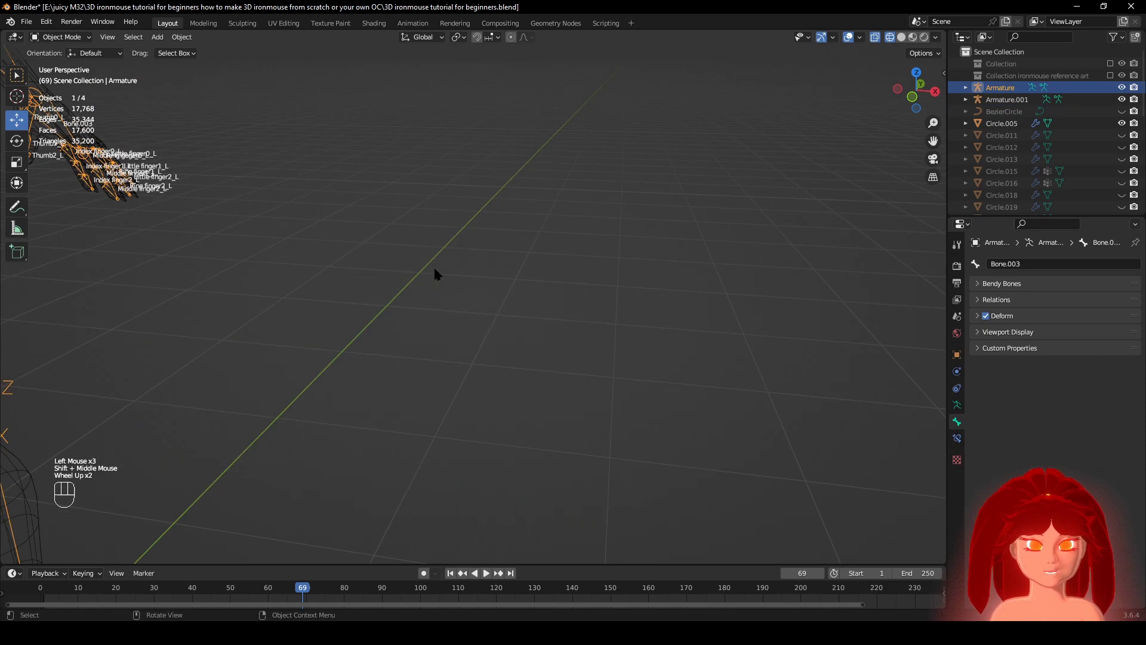
{"action": "middle_click_drag", "start_coordinate": [251, 114], "coordinate": [540, 249], "text": "shift"}
{"action": "scroll", "coordinate": [514, 253], "scroll_direction": "up", "scroll_amount": 1}
{"action": "key", "text": "Tab"}
{"action": "middle_click_drag", "start_coordinate": [170, 172], "coordinate": [210, 180], "text": "shift"}
{"action": "scroll", "coordinate": [293, 271], "scroll_direction": "up", "scroll_amount": 1}
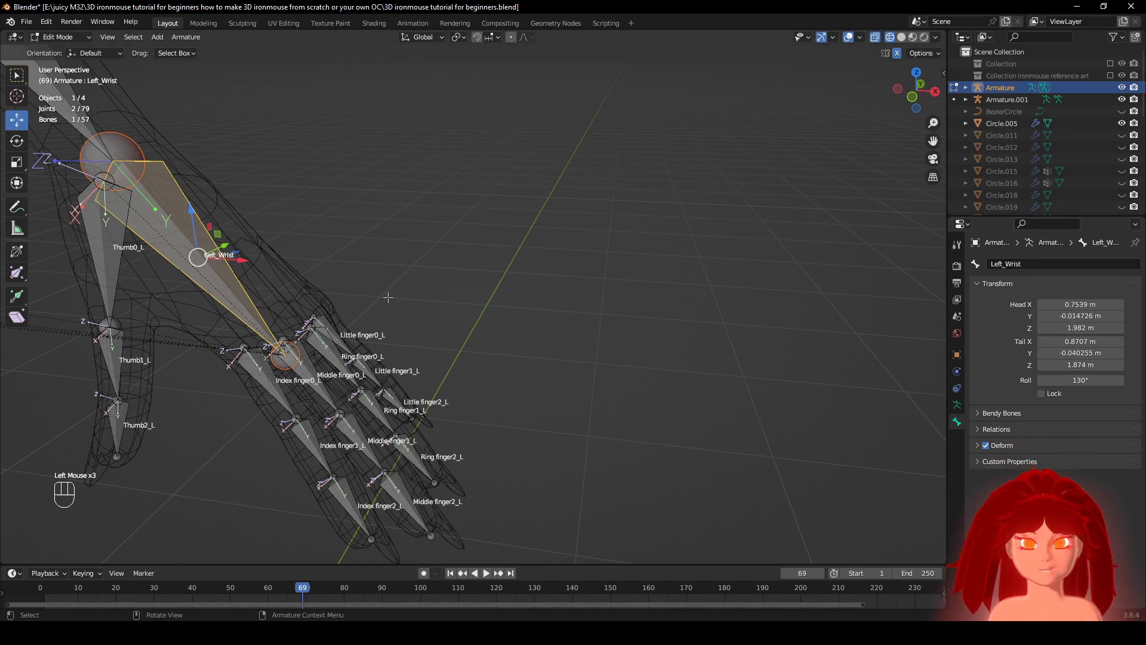
Symmetrize the character's left arm and hand bones to create the mirrored right wrist bone.
{"action": "scroll", "coordinate": [225, 261], "scroll_direction": "down", "scroll_amount": 2}
{"action": "left_click_drag", "start_coordinate": [579, 378], "coordinate": [341, 186]}
{"action": "middle_click_drag", "start_coordinate": [335, 184], "coordinate": [349, 194]}
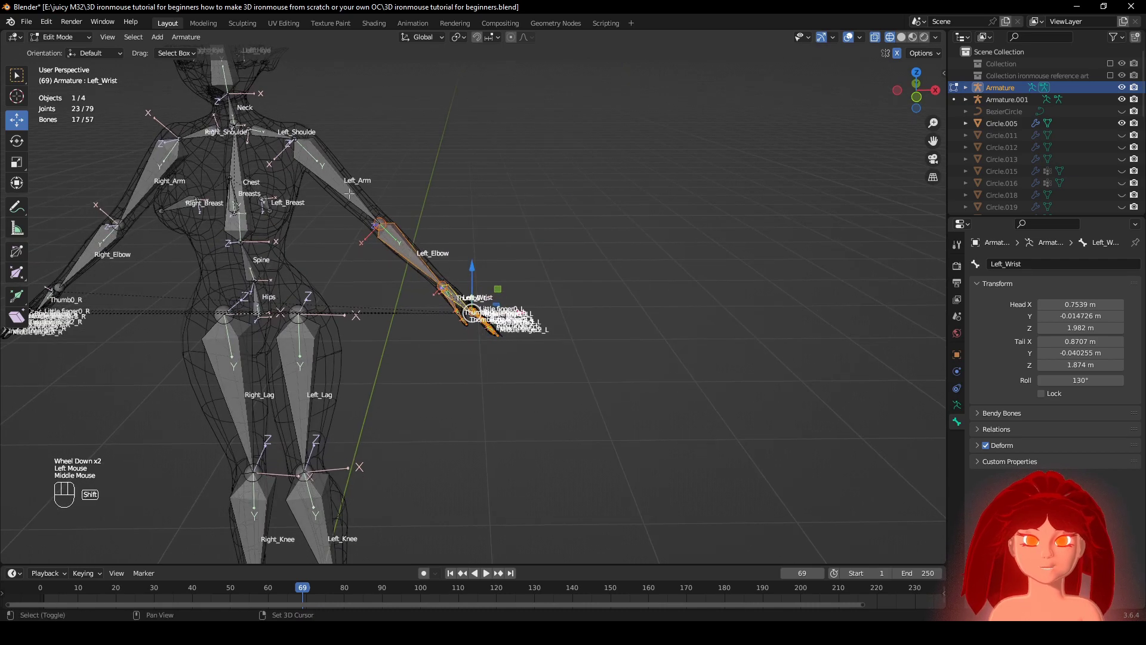
{"action": "right_click", "coordinate": [504, 209]}
{"action": "left_click", "coordinate": [536, 217]}
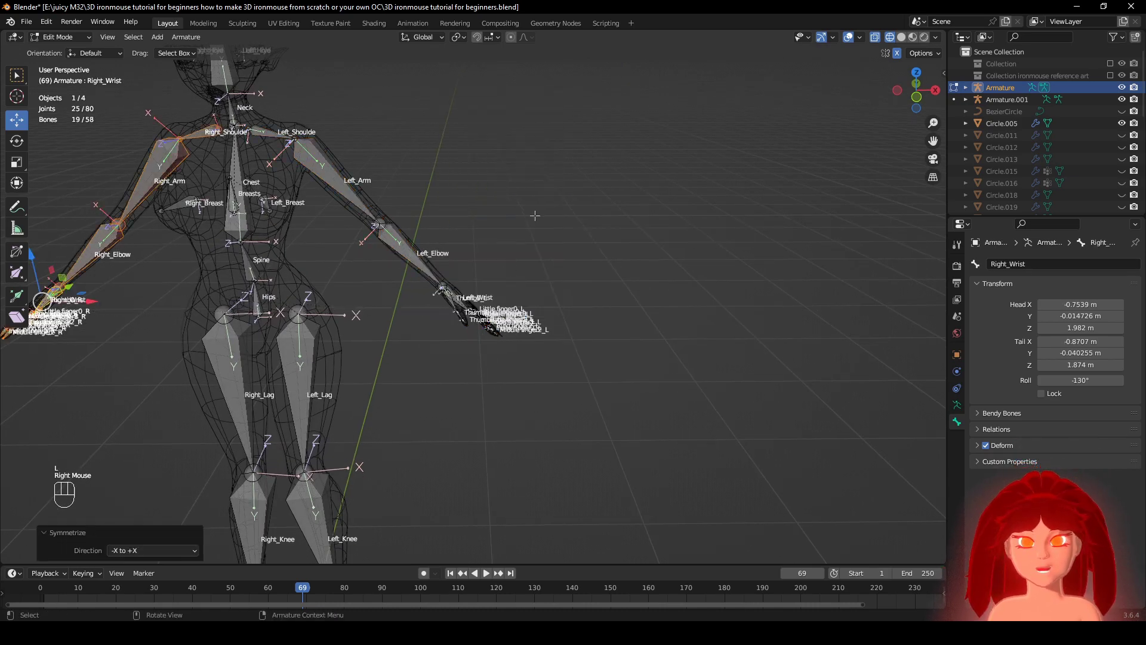
{"action": "middle_click_drag", "start_coordinate": [438, 309], "coordinate": [638, 230]}
{"action": "scroll", "coordinate": [639, 230], "scroll_direction": "down", "scroll_amount": 3}
{"action": "middle_click_drag", "start_coordinate": [387, 304], "coordinate": [351, 298]}
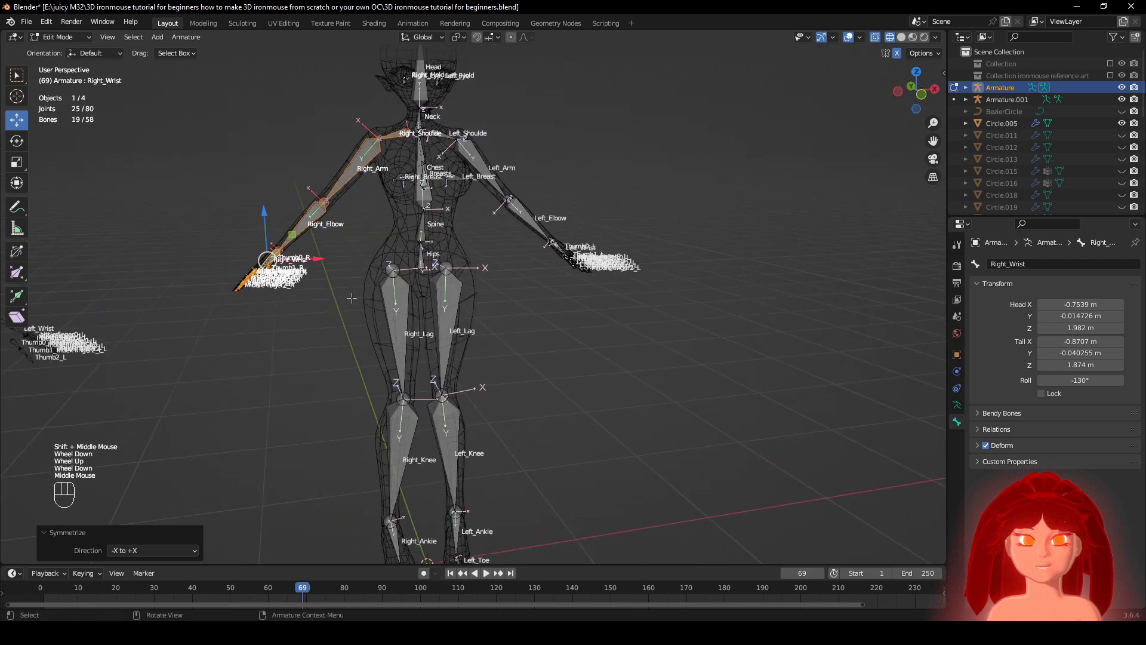
Switch the character's armature to Pose Mode and try rotating the left and right thigh bones.
{"action": "left_click", "coordinate": [60, 37]}
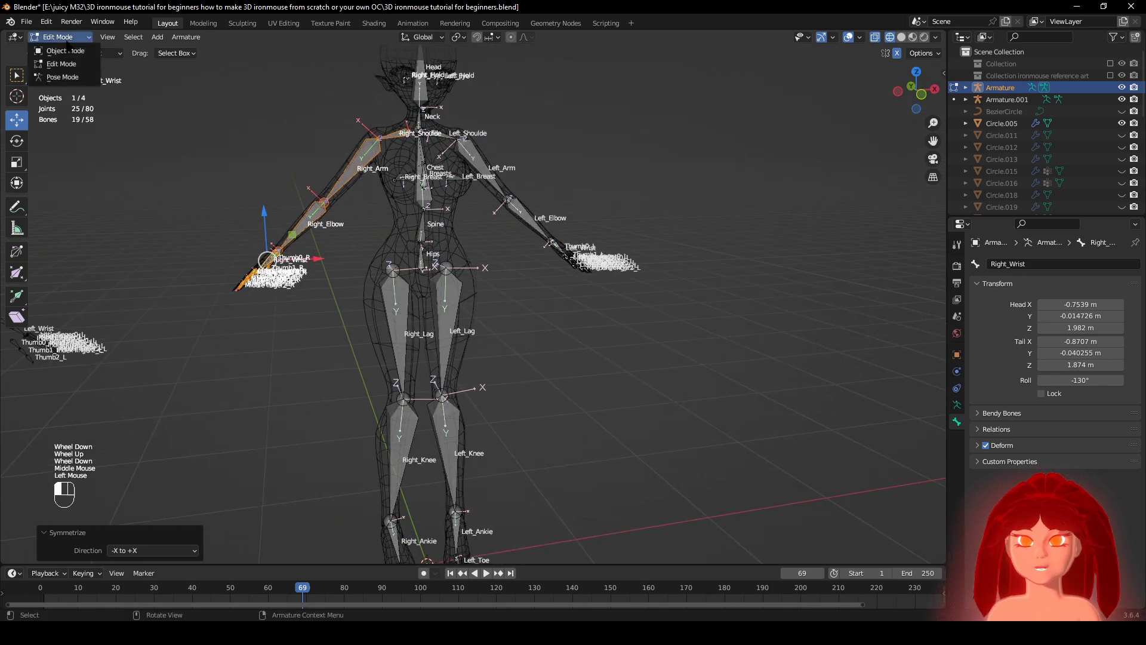
{"action": "left_click", "coordinate": [71, 77]}
{"action": "left_click", "coordinate": [446, 319]}
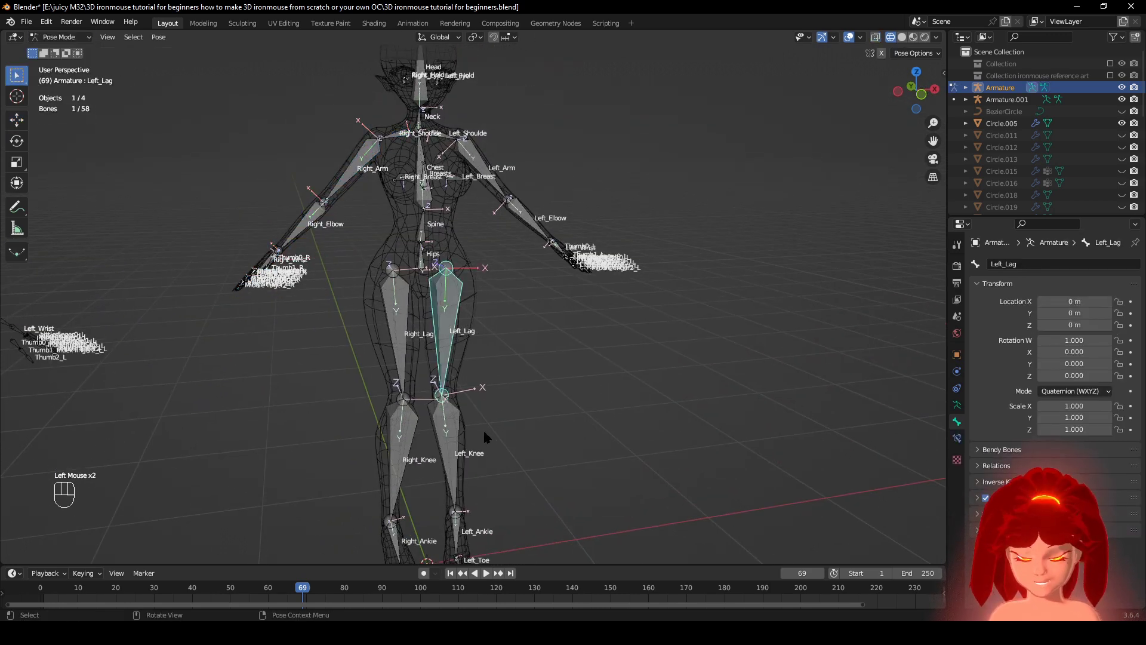
{"action": "key", "text": "r"}
{"action": "right_click", "coordinate": [465, 279]}
{"action": "key", "text": "r"}
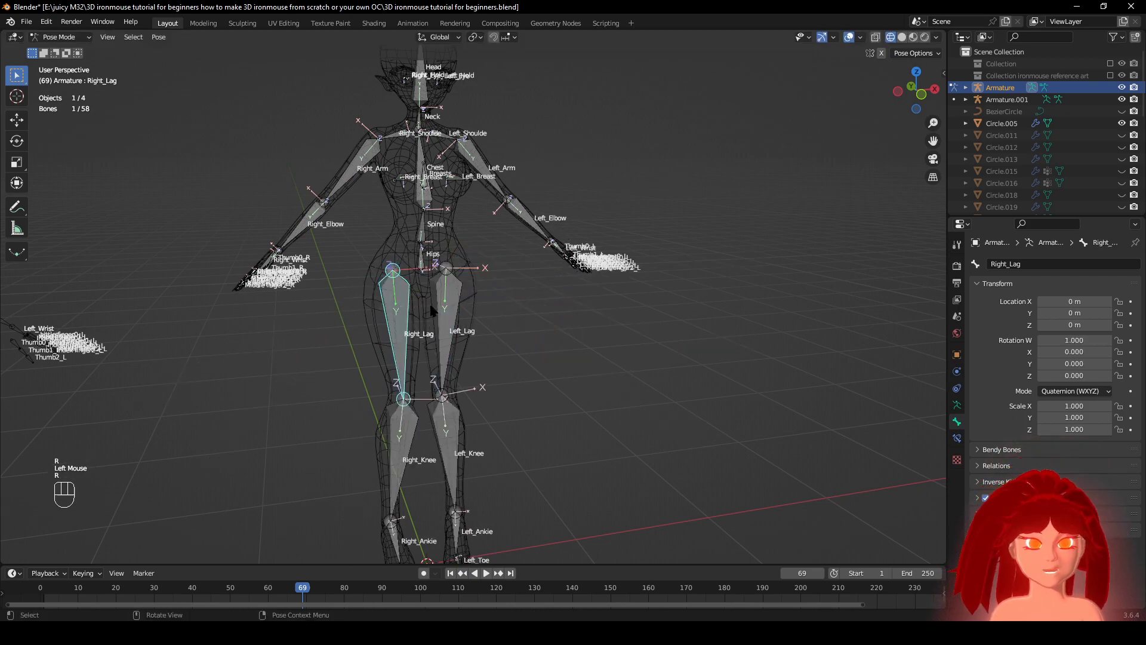
Try moving the Hips bone to test how the connected bones follow.
{"action": "key", "text": "g"}
{"action": "right_click", "coordinate": [582, 281]}
{"action": "scroll", "coordinate": [580, 282], "scroll_direction": "down", "scroll_amount": 2}
{"action": "key", "text": "g"}
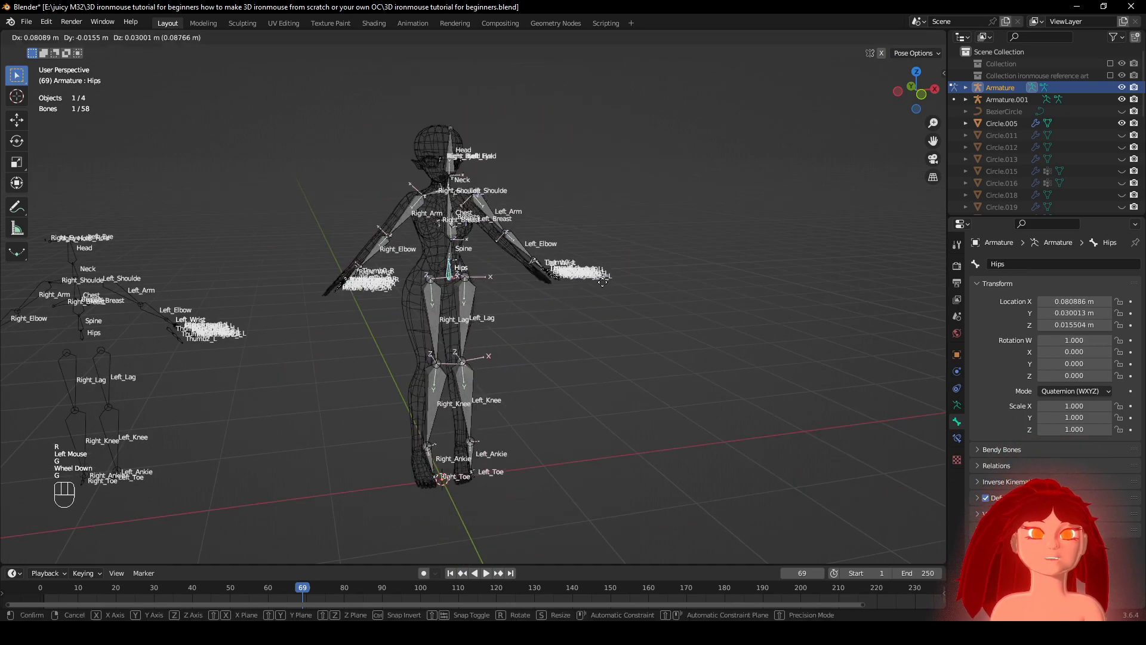
{"action": "right_click", "coordinate": [732, 277]}
Try rotating the left upper arm bone and moving the left shoulder bone.
{"action": "scroll", "coordinate": [596, 253], "scroll_direction": "up", "scroll_amount": 2}
{"action": "middle_click_drag", "start_coordinate": [511, 130], "coordinate": [515, 269], "text": "shift"}
{"action": "left_click", "coordinate": [515, 267]}
{"action": "key", "text": "r"}
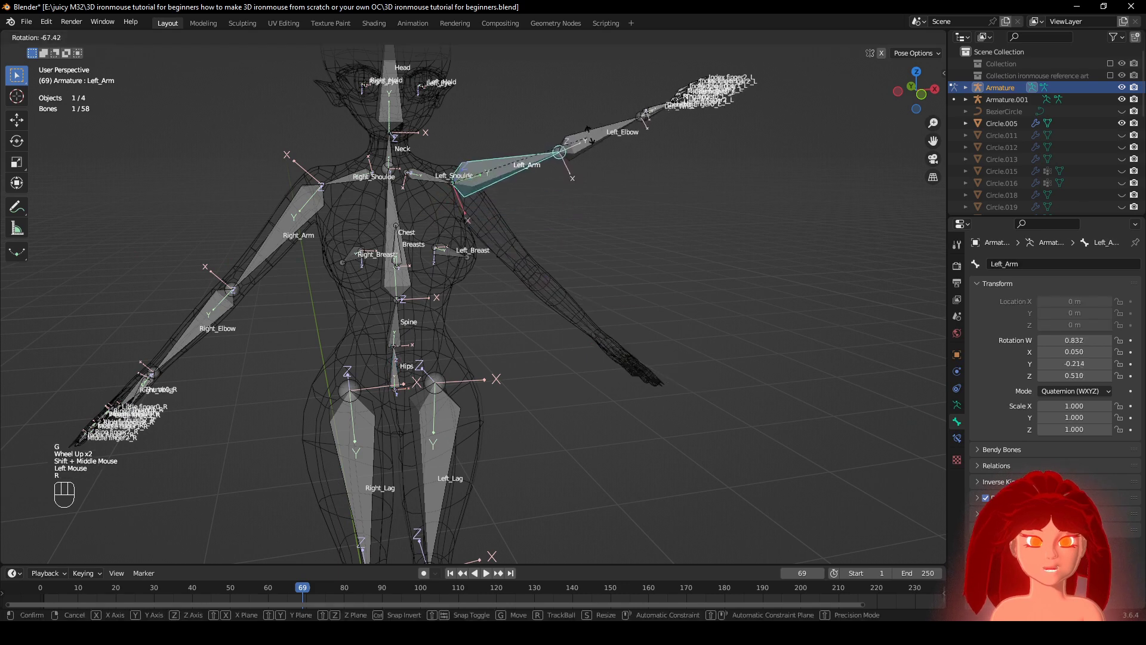
{"action": "right_click", "coordinate": [579, 137]}
{"action": "left_click", "coordinate": [440, 177]}
{"action": "key", "text": "g"}
{"action": "right_click", "coordinate": [588, 103]}
Try rotating the right upper arm bone and moving the right shoulder bone.
{"action": "left_click", "coordinate": [313, 215]}
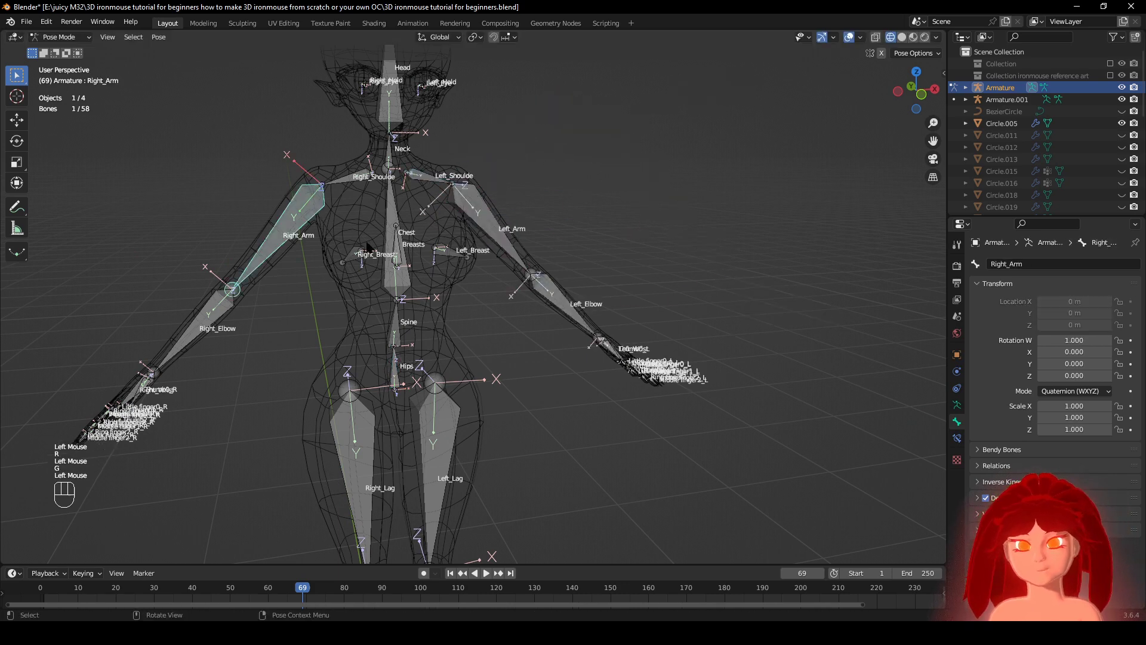
{"action": "key", "text": "r"}
{"action": "right_click", "coordinate": [357, 190]}
{"action": "left_click", "coordinate": [355, 180]}
{"action": "key", "text": "g"}
{"action": "right_click", "coordinate": [385, 127]}
Try moving the left and right wrist bones to test the hands.
{"action": "left_click", "coordinate": [603, 346]}
{"action": "middle_click_drag", "start_coordinate": [603, 347], "coordinate": [649, 286]}
{"action": "left_click", "coordinate": [648, 285]}
{"action": "key", "text": "g"}
{"action": "right_click", "coordinate": [394, 189]}
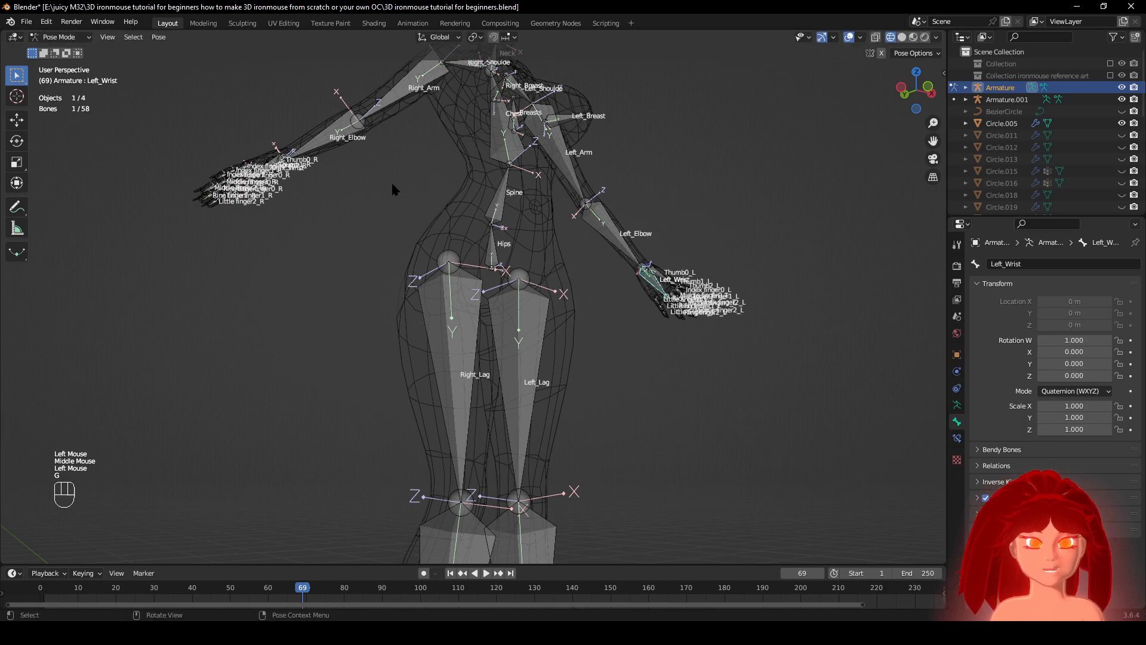
{"action": "middle_click_drag", "start_coordinate": [310, 165], "coordinate": [478, 380]}
{"action": "key", "text": "g"}
{"action": "right_click", "coordinate": [502, 312]}
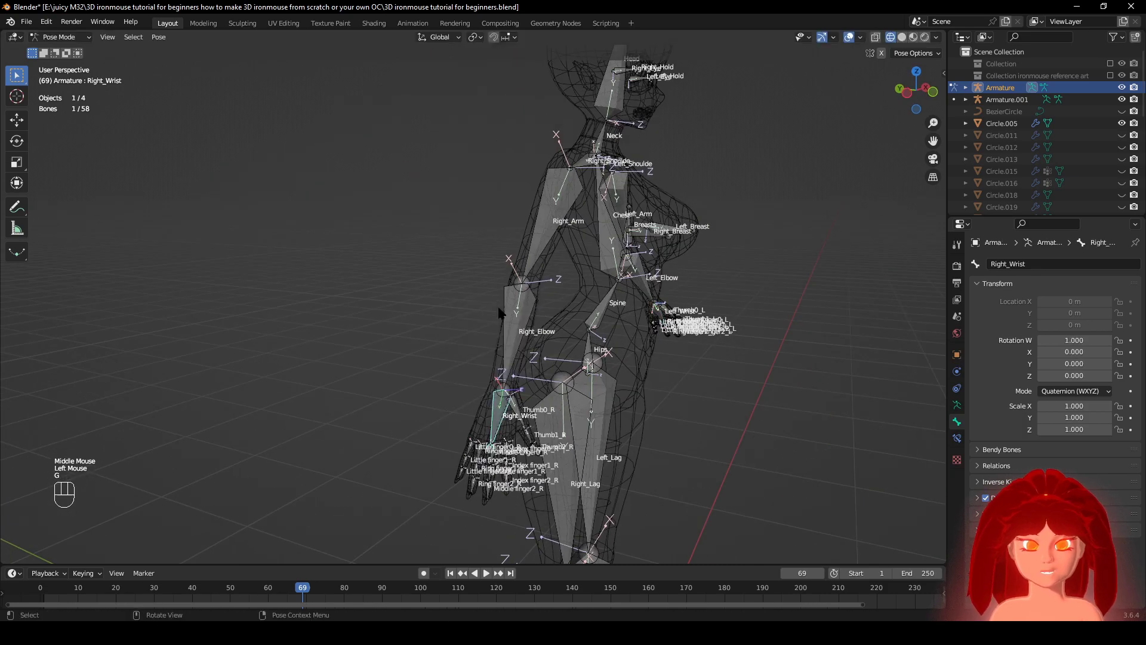
Try rotating the Head bone to test how the eye bones follow.
{"action": "scroll", "coordinate": [492, 357], "scroll_direction": "up", "scroll_amount": 3}
{"action": "middle_click_drag", "start_coordinate": [627, 159], "coordinate": [462, 348], "text": "shift"}
{"action": "left_click", "coordinate": [493, 307]}
{"action": "key", "text": "r"}
{"action": "right_click", "coordinate": [523, 312]}
{"action": "scroll", "coordinate": [522, 312], "scroll_direction": "up", "scroll_amount": 3}
{"action": "scroll", "coordinate": [521, 307], "scroll_direction": "up", "scroll_amount": 1}
{"action": "scroll", "coordinate": [538, 332], "scroll_direction": "down", "scroll_amount": 5}
{"action": "middle_click_drag", "start_coordinate": [286, 395], "coordinate": [320, 359], "text": "shift"}
{"action": "scroll", "coordinate": [321, 358], "scroll_direction": "up", "scroll_amount": 1}
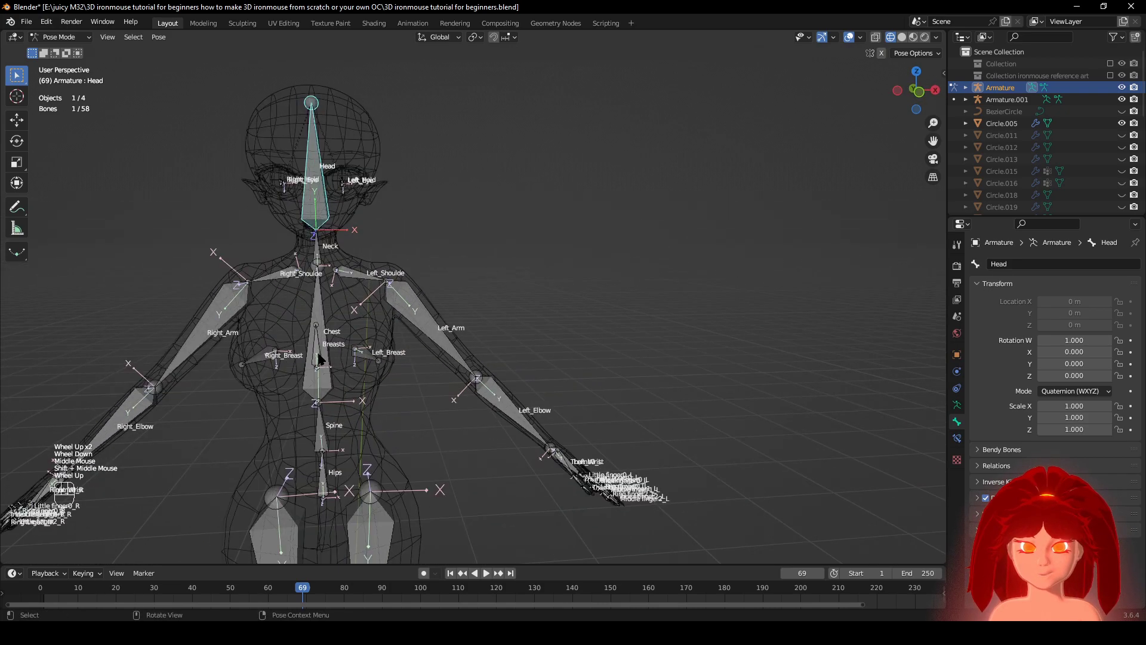
Try moving the central Breasts bone to test whether both breast bones follow.
{"action": "left_click", "coordinate": [313, 354]}
{"action": "middle_click_drag", "start_coordinate": [382, 385], "coordinate": [424, 391]}
{"action": "key", "text": "g"}
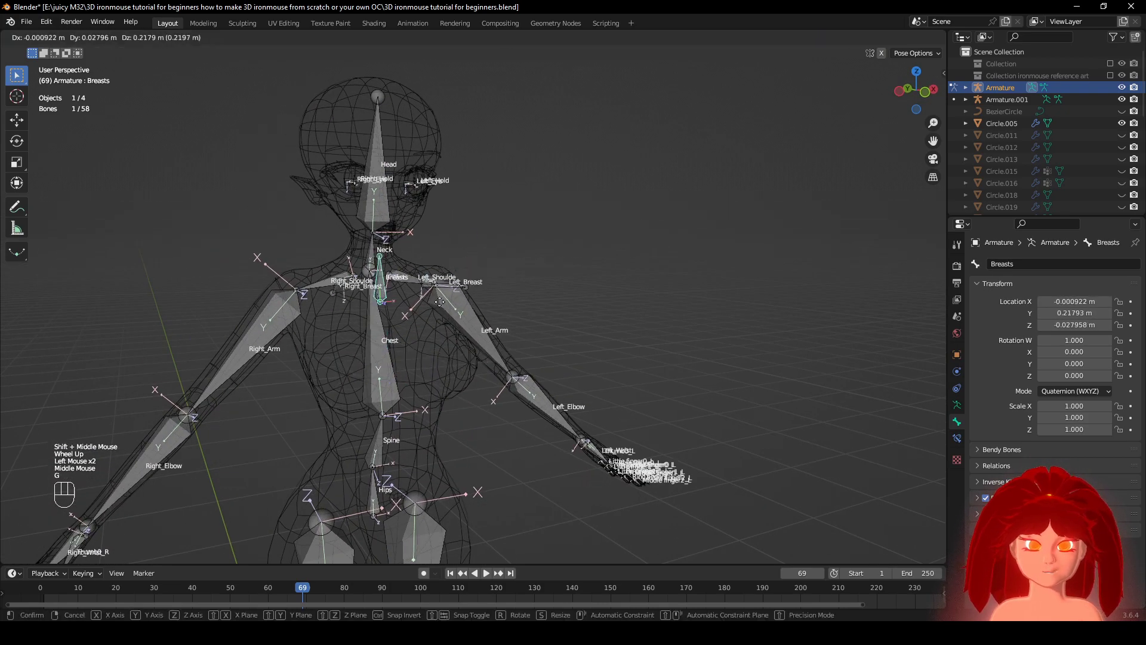
{"action": "right_click", "coordinate": [461, 311]}
{"action": "middle_click_drag", "start_coordinate": [500, 394], "coordinate": [460, 403]}
{"action": "scroll", "coordinate": [447, 359], "scroll_direction": "down", "scroll_amount": 2}
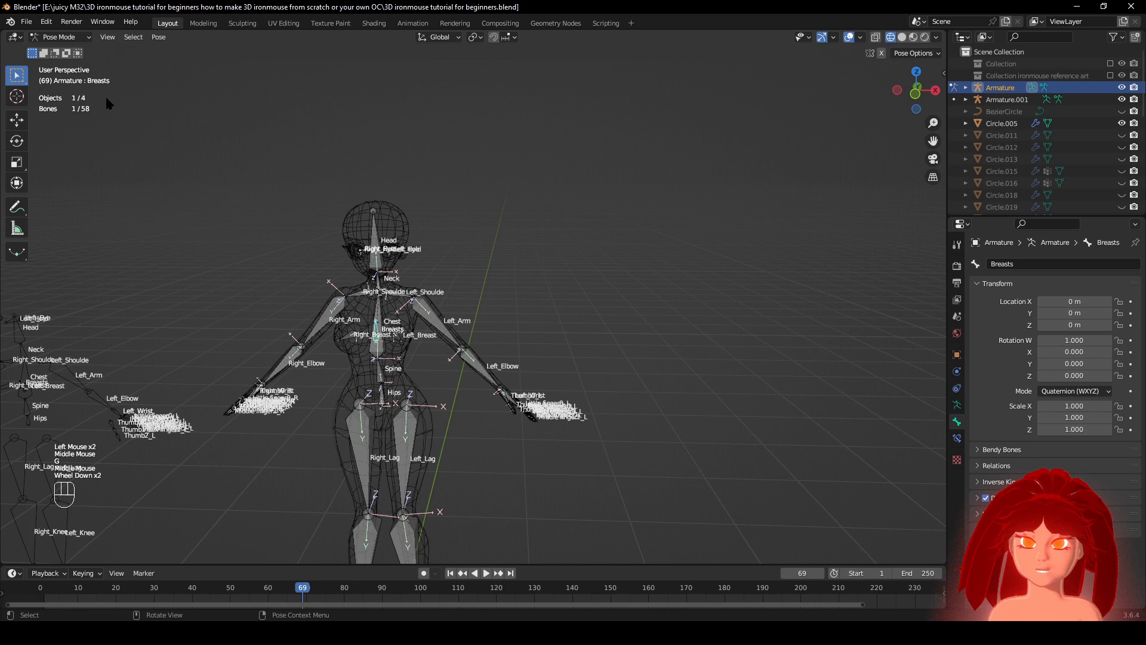
Return to Object Mode and select the character's armature, seen from the front.
{"action": "left_click", "coordinate": [61, 52]}
{"action": "left_click", "coordinate": [611, 230]}
{"action": "left_click", "coordinate": [427, 311]}
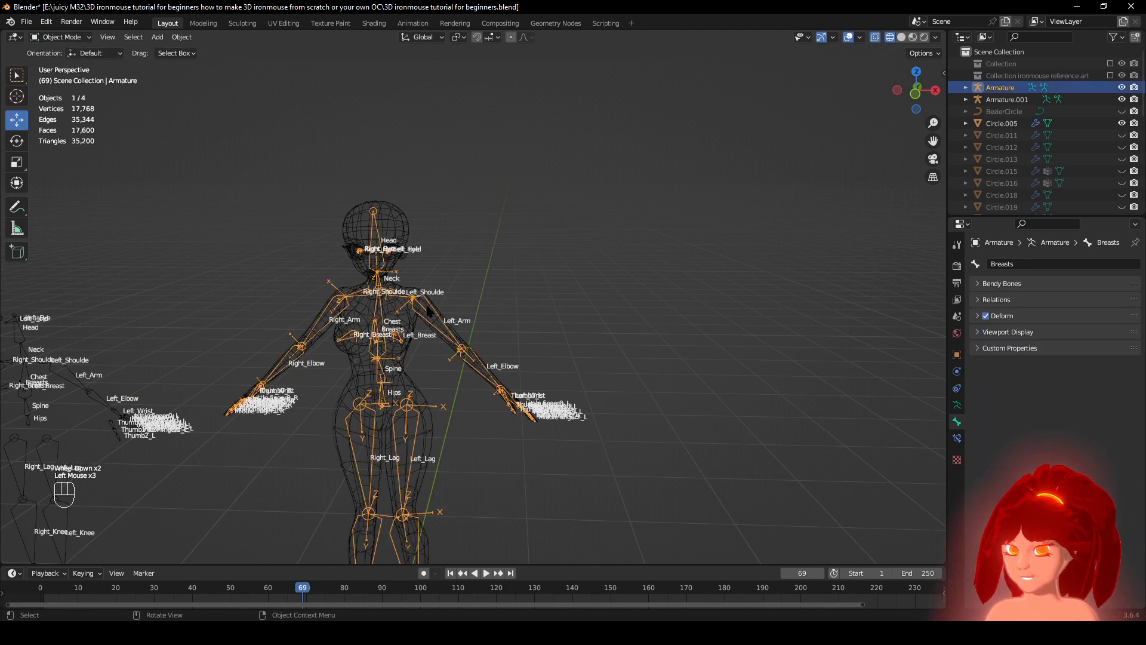
{"action": "key", "text": "KP_1"}
{"action": "key", "text": "KP_Decimal"}
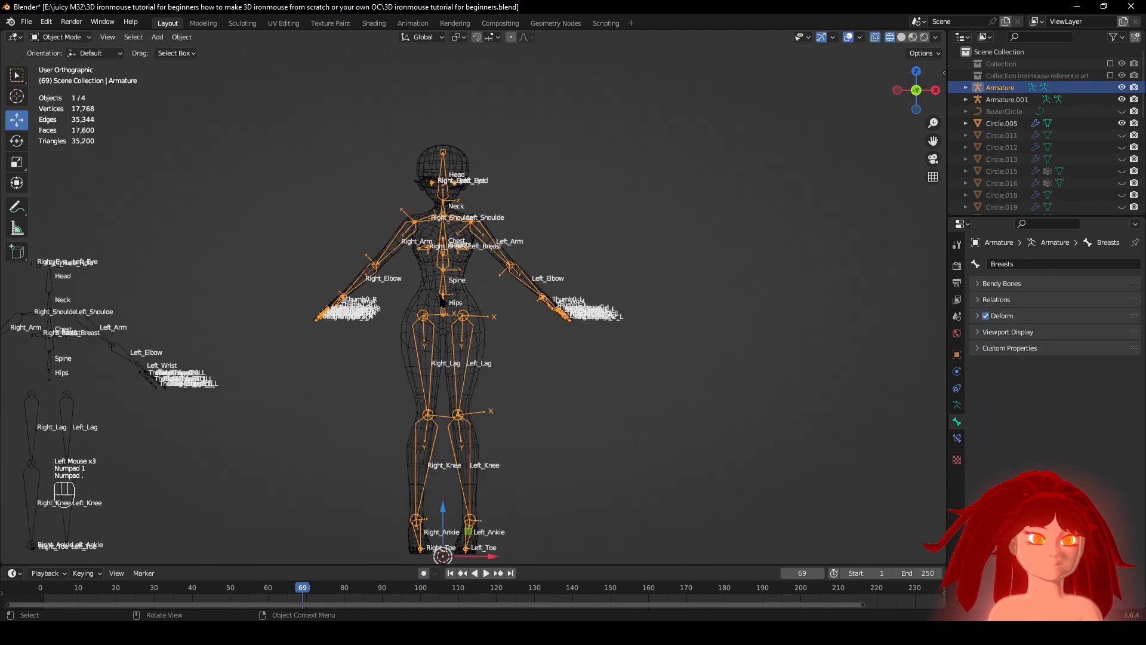